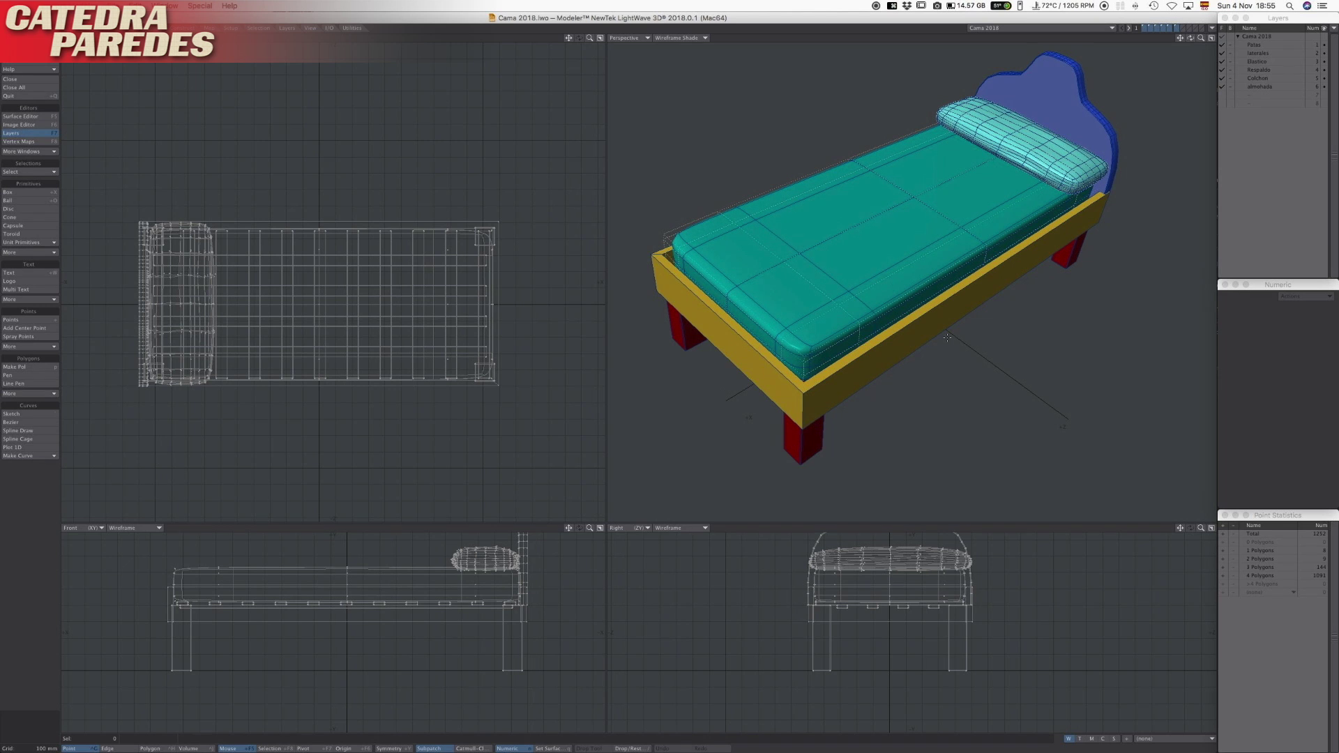
Step: Examine the bed's layers one by one: legs, side frame, slats, headboard, mattress and pillow
{"action": "scroll", "coordinate": [946, 337], "scroll_direction": "up", "scroll_amount": 5}
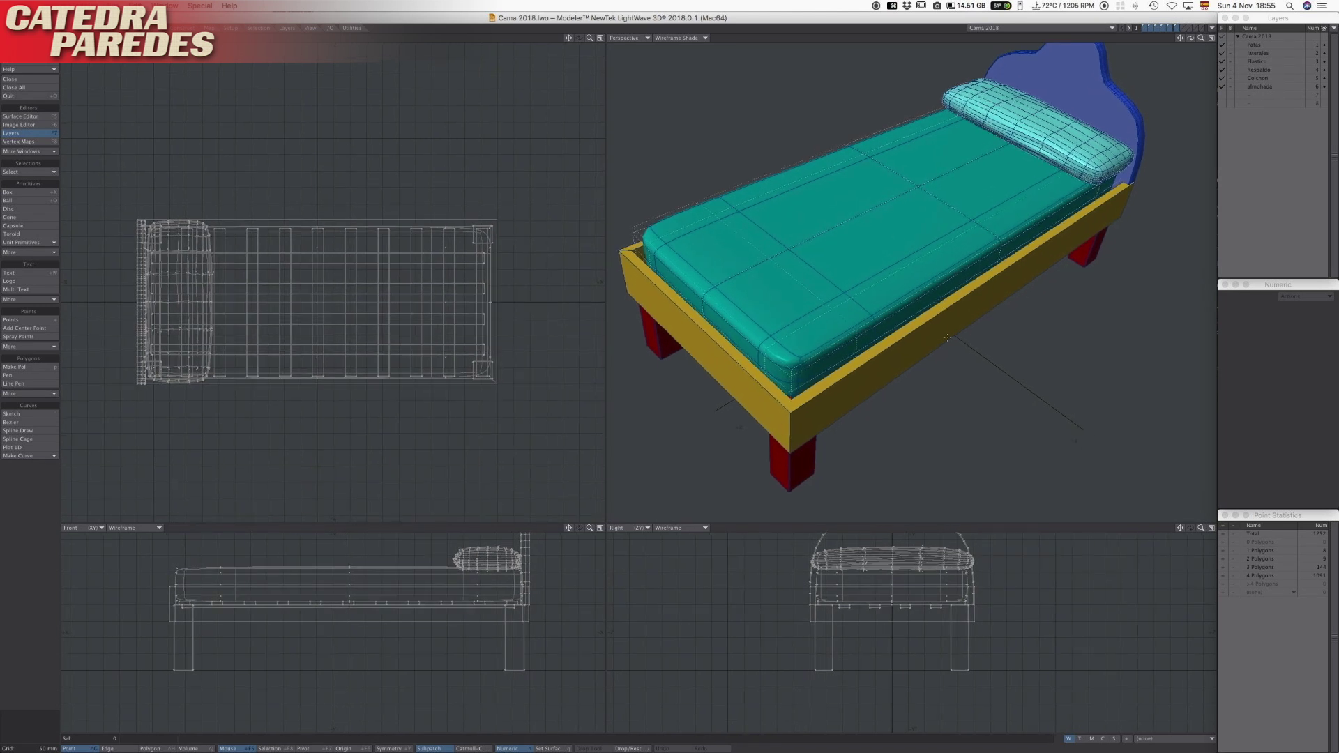
{"action": "scroll", "coordinate": [946, 337], "scroll_direction": "up", "scroll_amount": 3}
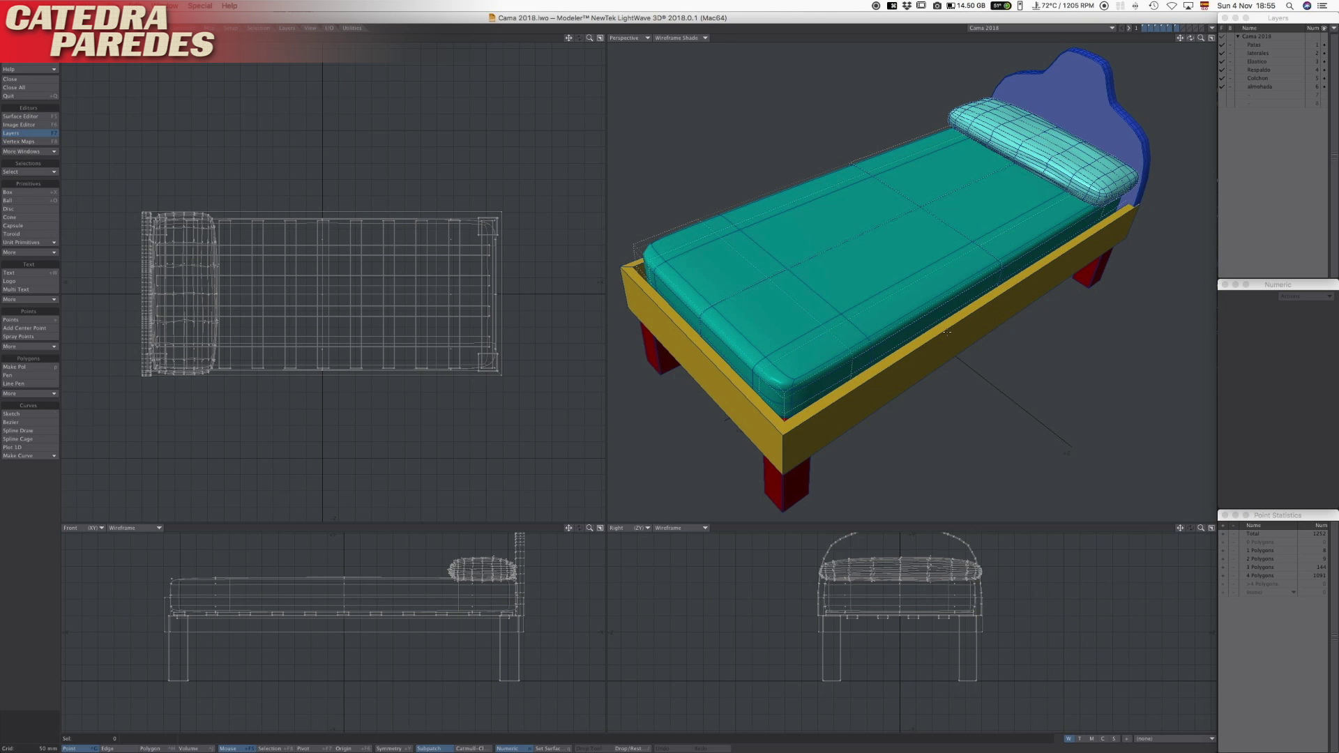
{"action": "key", "text": "1"}
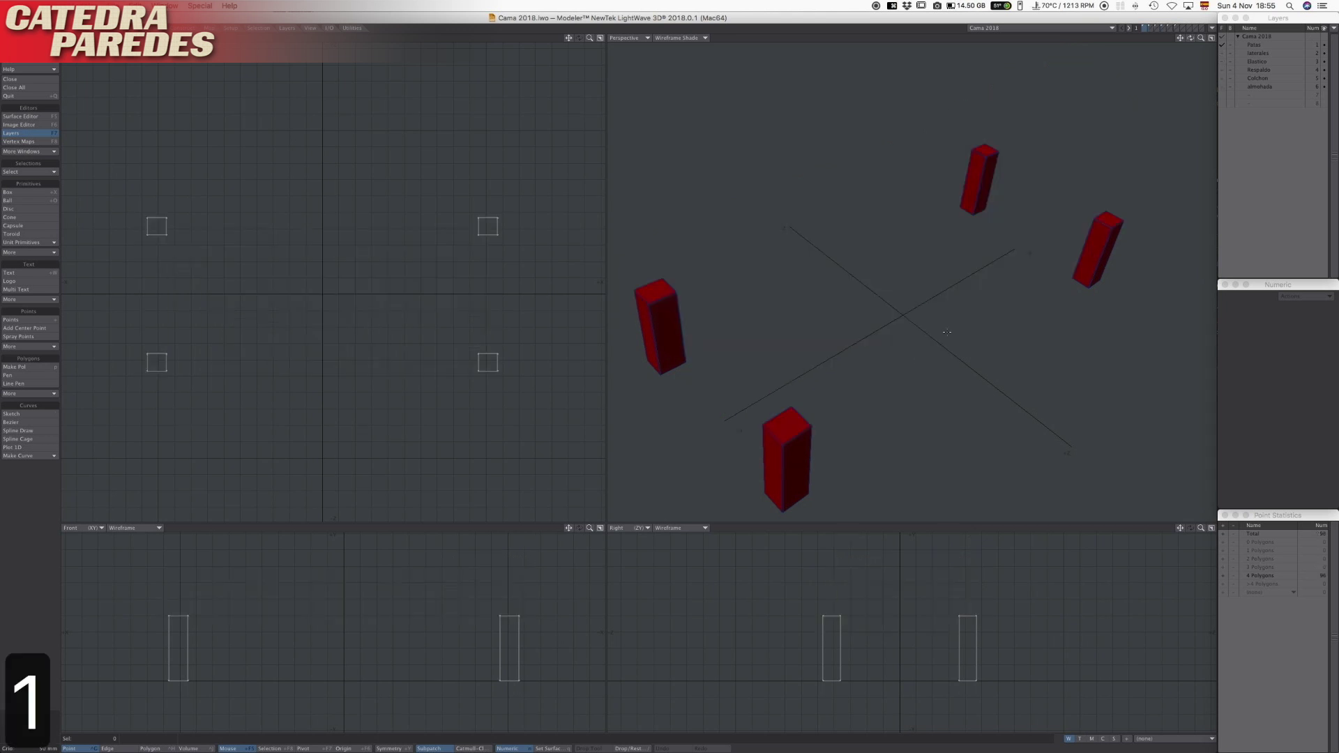
{"action": "key", "text": "2"}
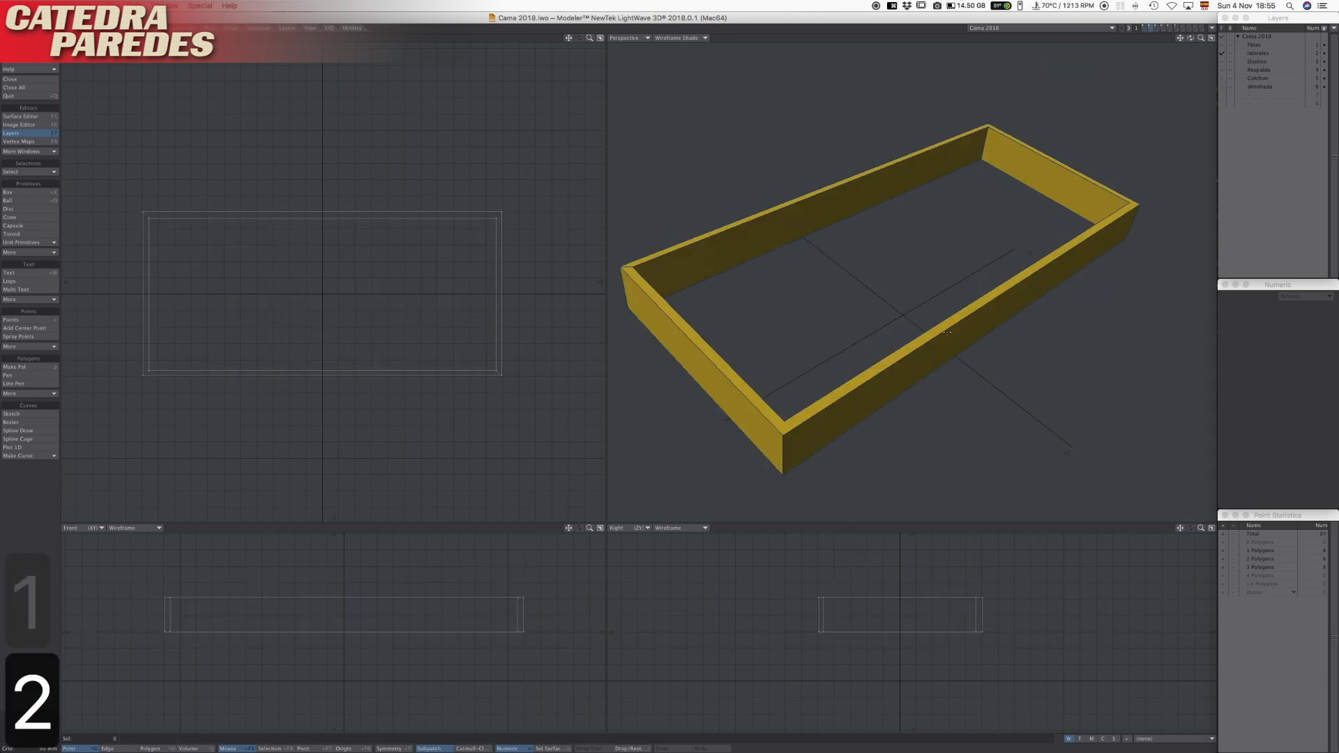
{"action": "key", "text": "3"}
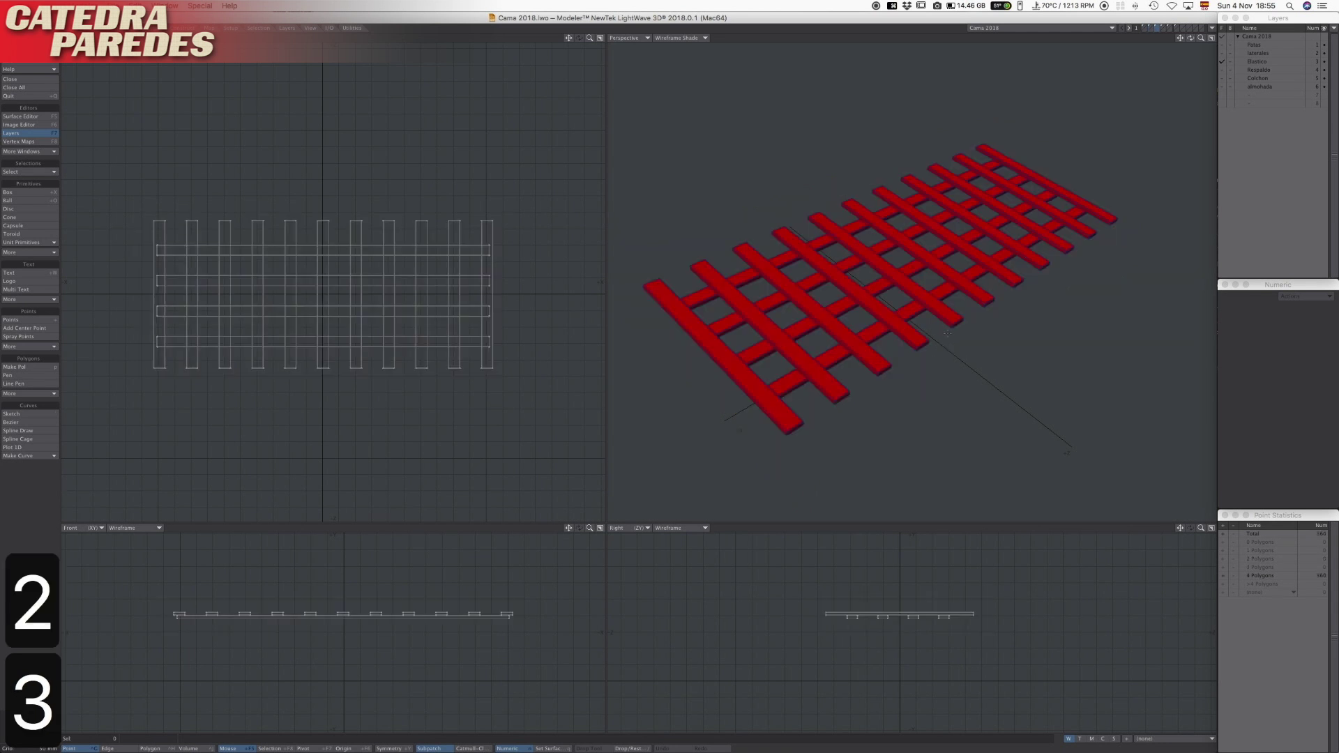
{"action": "key", "text": "4"}
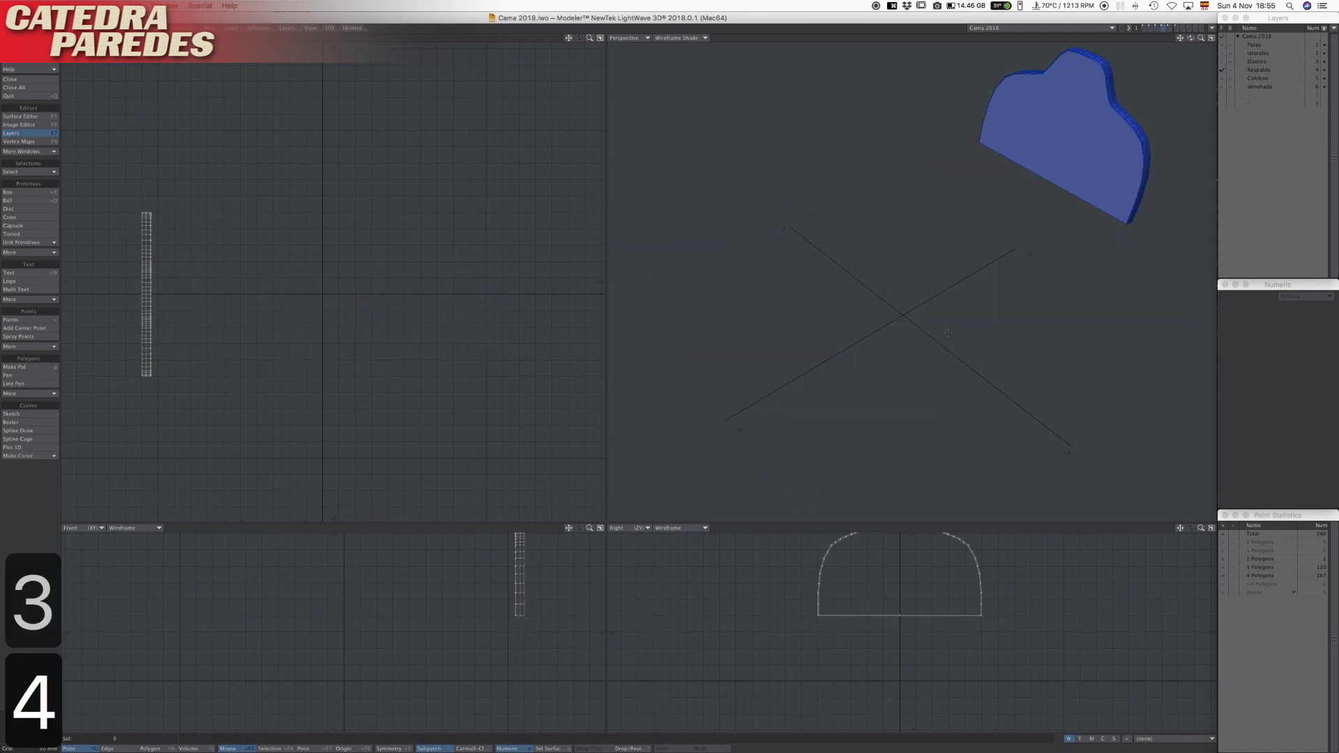
{"action": "key", "text": "5"}
{"action": "key", "text": "6"}
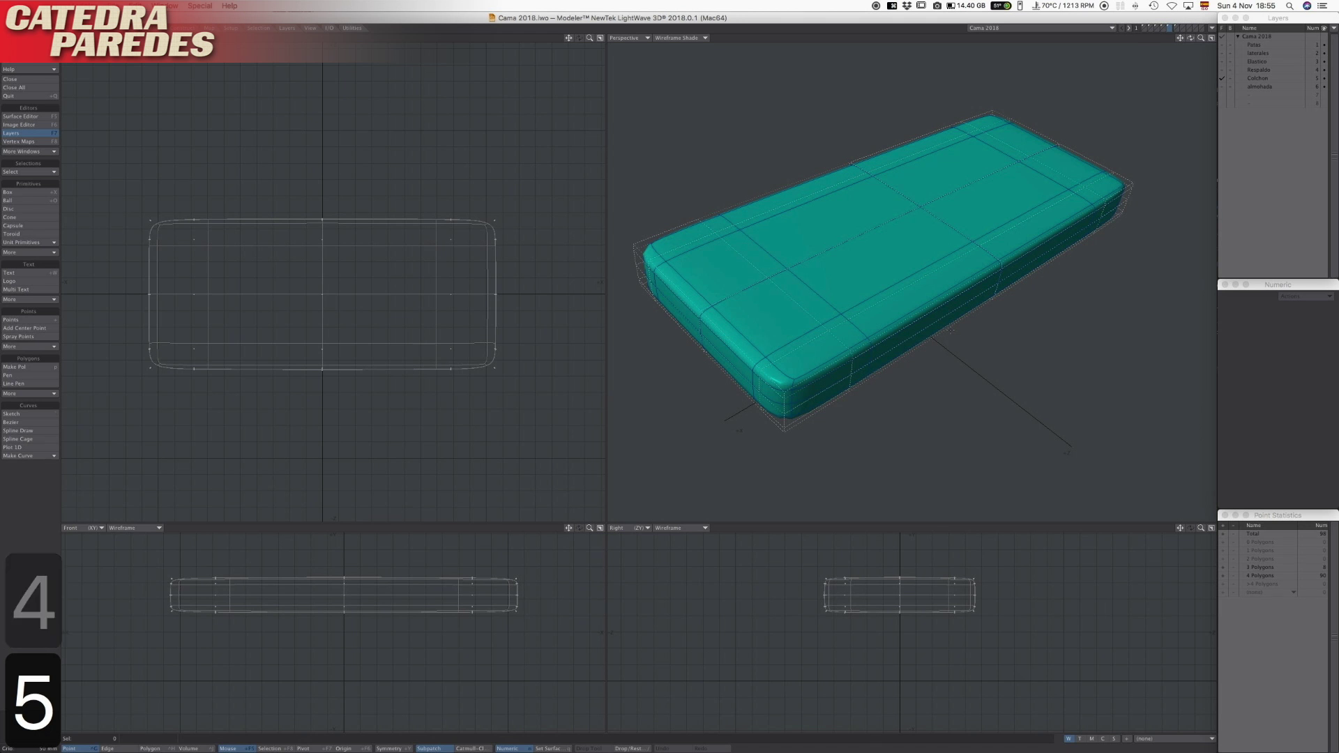
{"action": "key", "text": "5"}
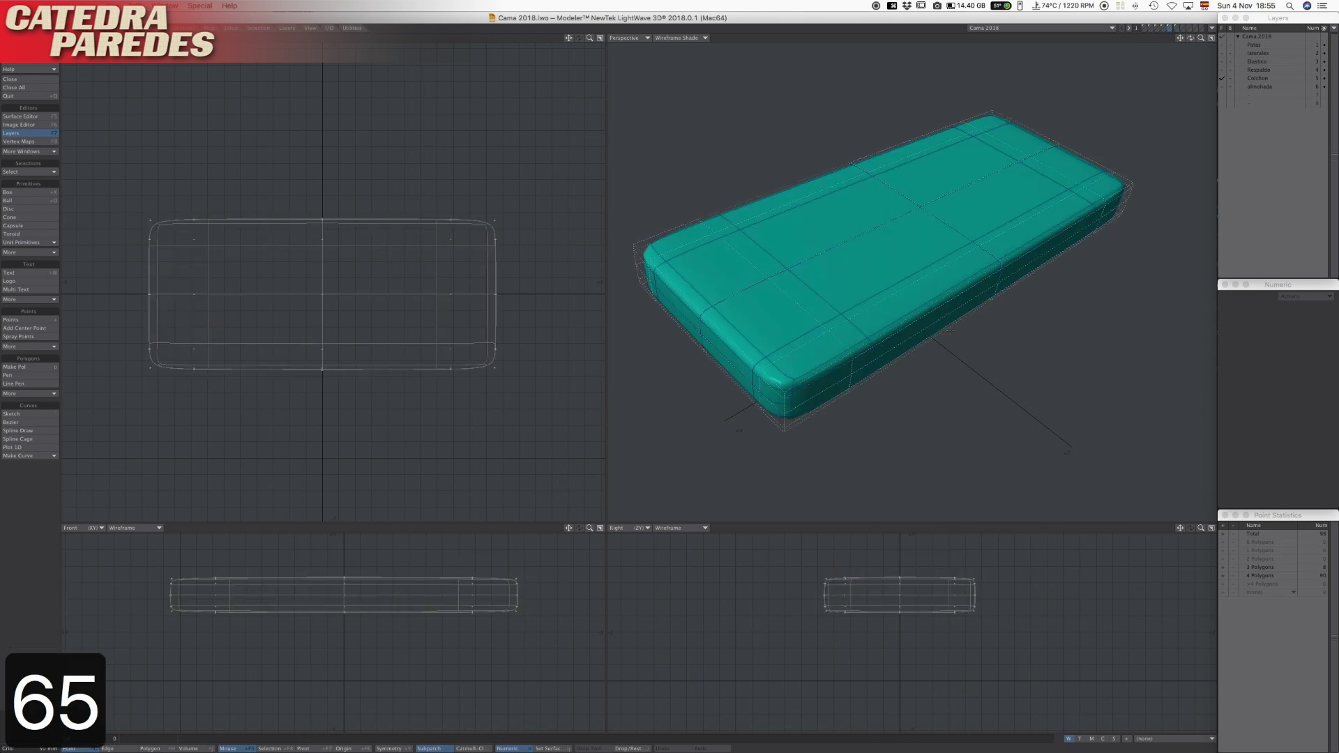
{"action": "key", "text": "Tab"}
{"action": "key", "text": "Tab"}
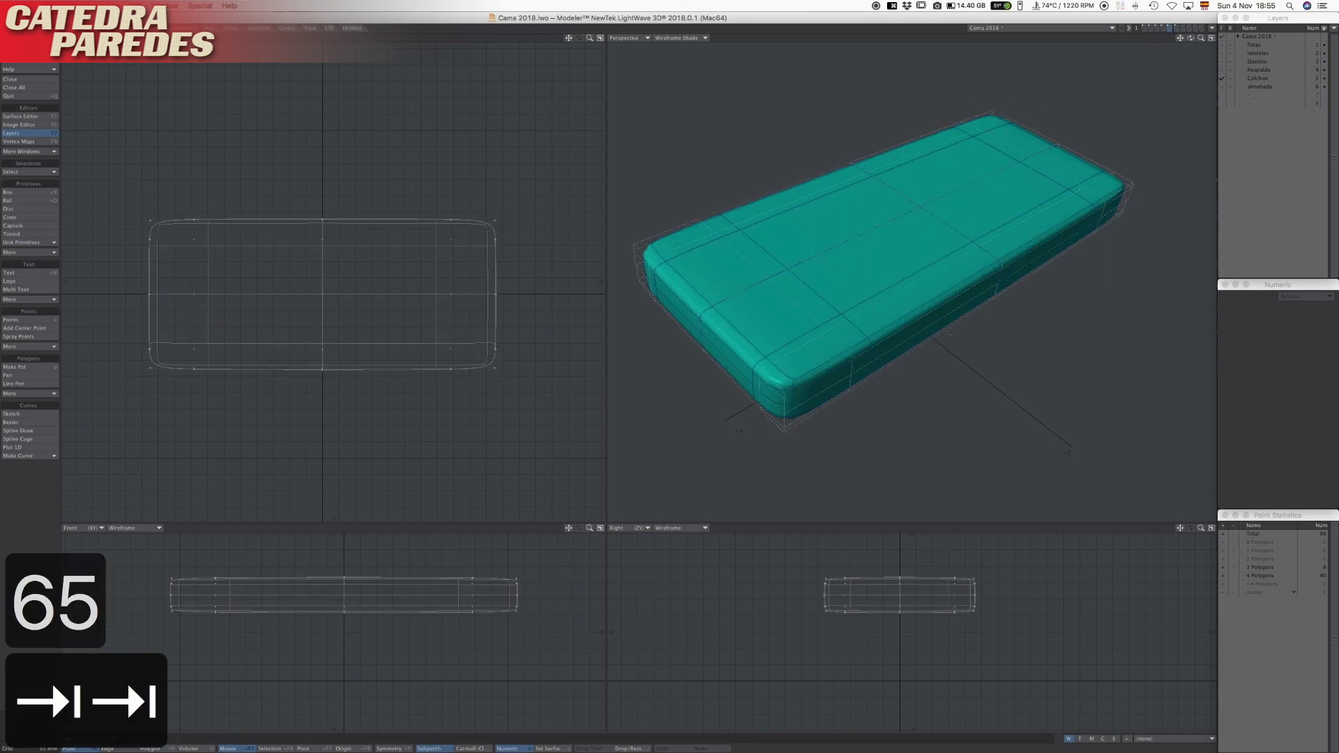
Step: Subdivide the pillow's polygons twice in its own layer with the Metaform method
{"action": "key", "text": "6"}
{"action": "key", "text": "Tab"}
{"action": "key", "text": "Tab"}
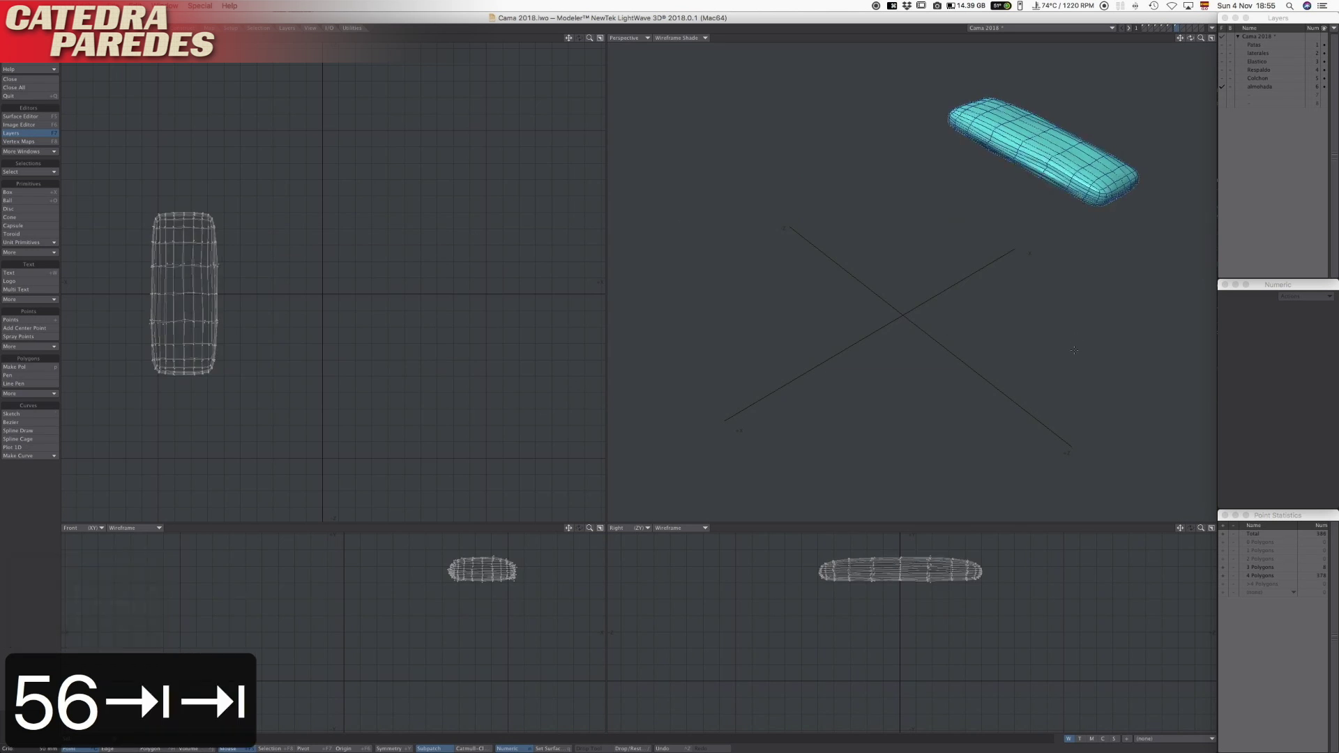
{"action": "key", "text": "shift+d"}
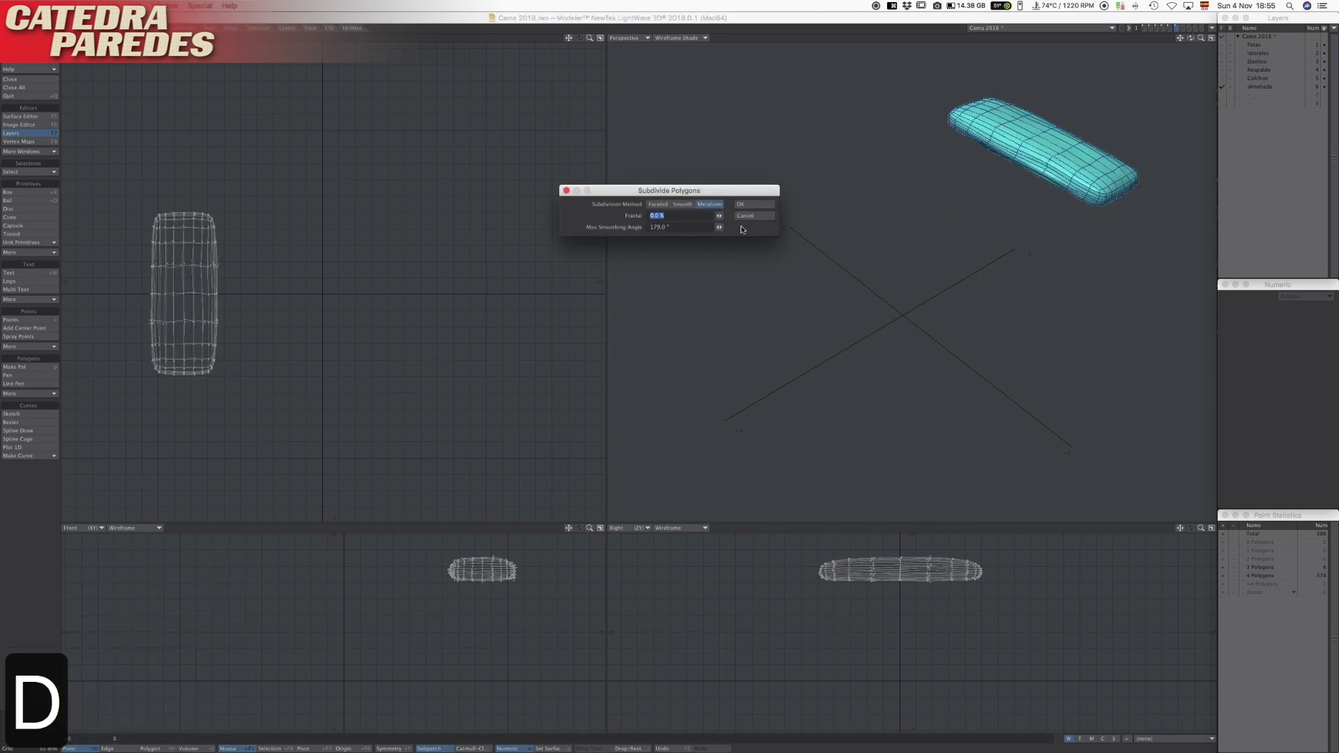
{"action": "left_click", "coordinate": [756, 204]}
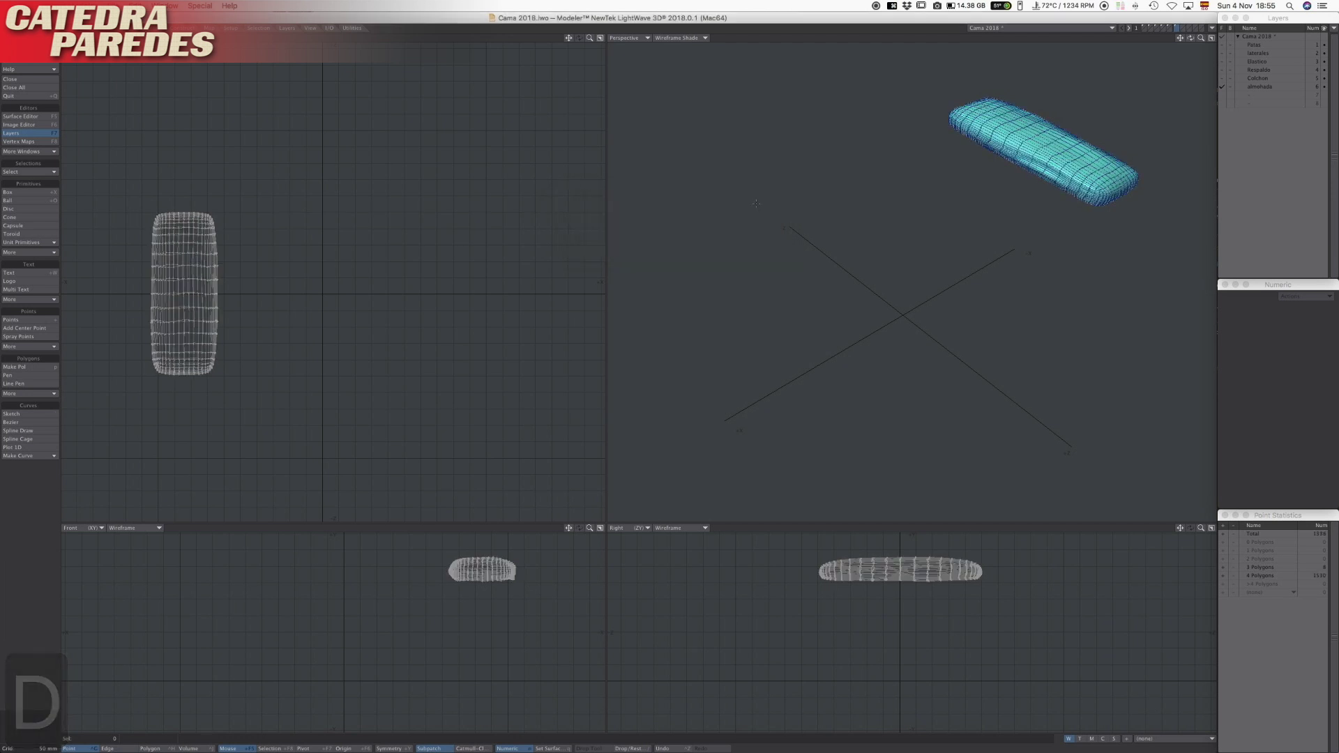
{"action": "key", "text": "shift+d"}
{"action": "left_click", "coordinate": [756, 205]}
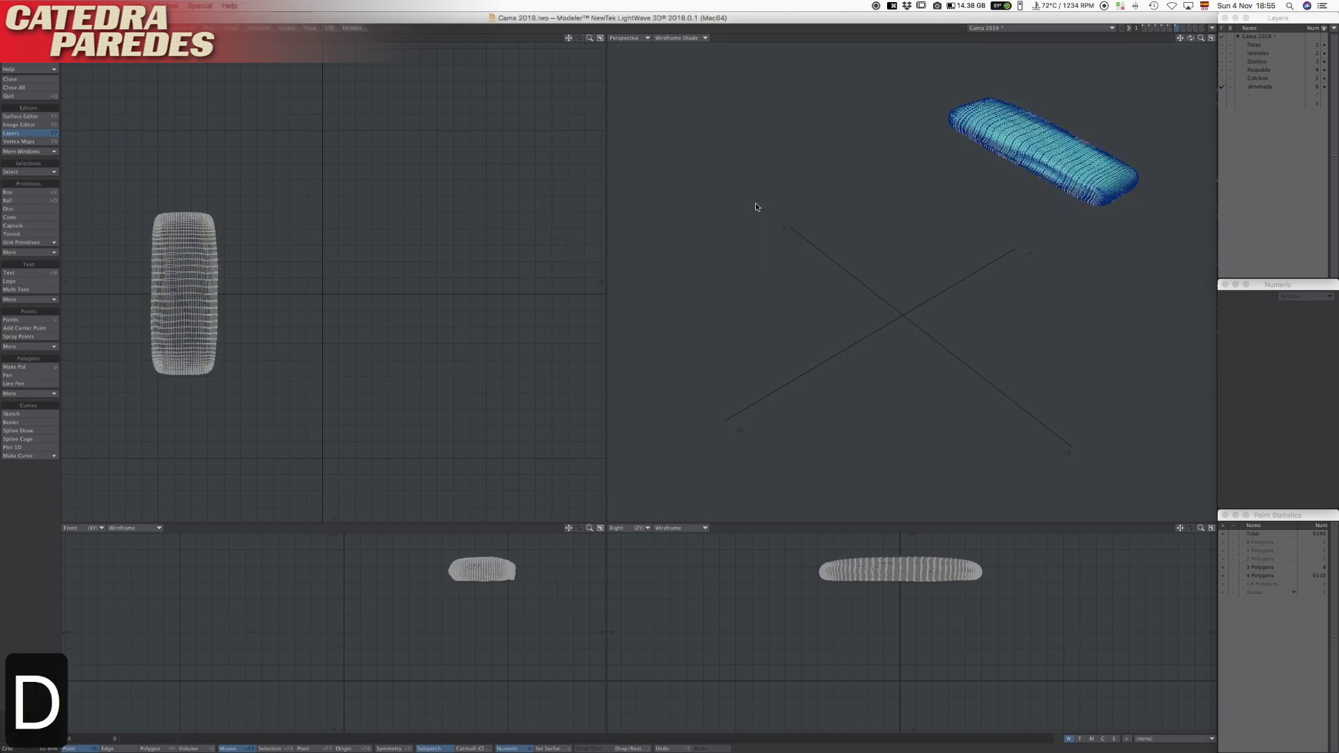
Step: Subdivide the mattress polygons three times in its own layer with the Metaform method
{"action": "key", "text": "4"}
{"action": "key", "text": "5"}
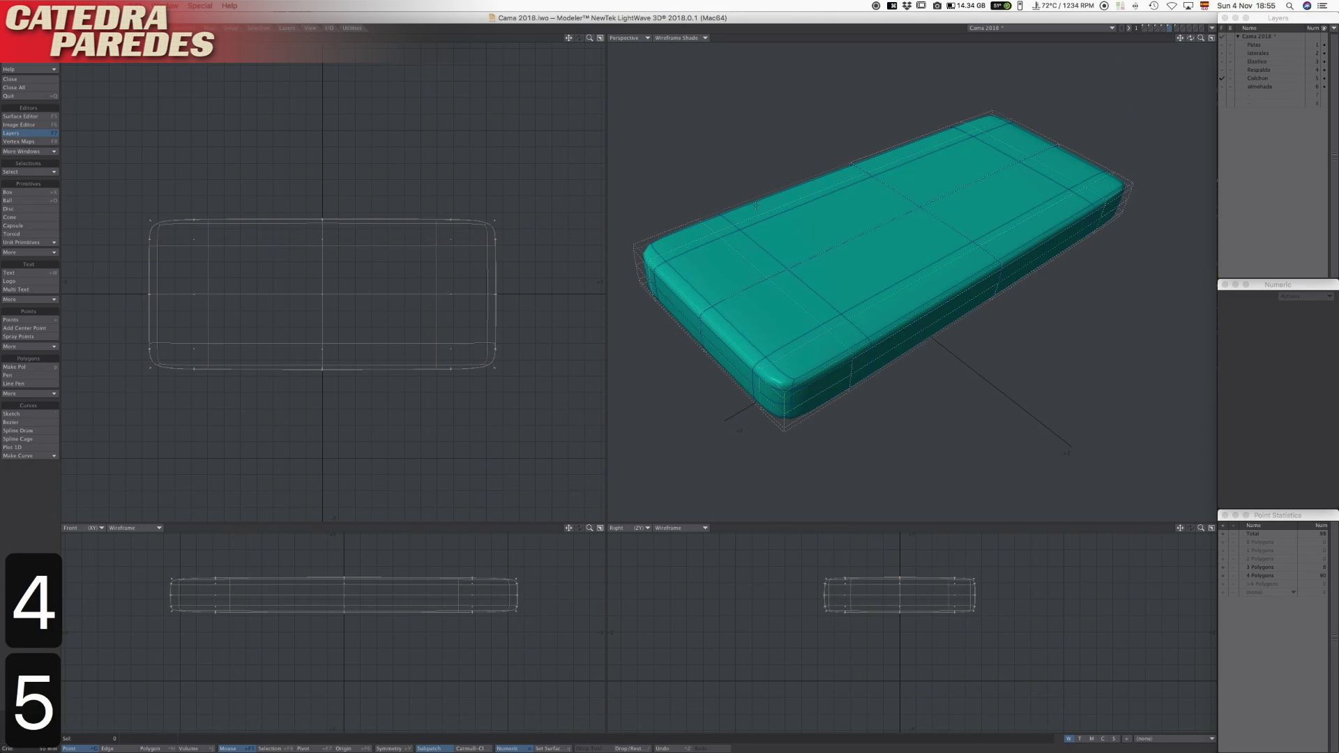
{"action": "key", "text": "shift+d"}
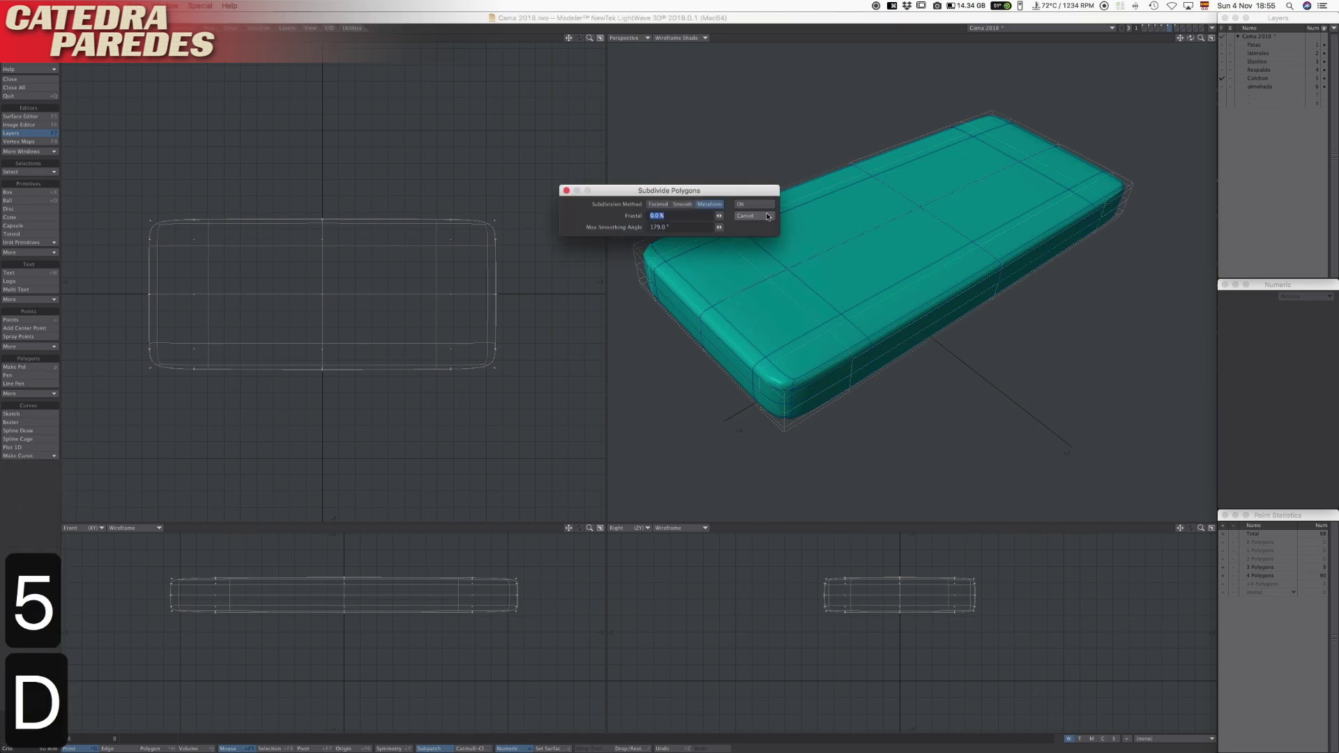
{"action": "left_click", "coordinate": [753, 207]}
{"action": "key", "text": "shift+d"}
{"action": "left_click", "coordinate": [751, 207]}
{"action": "key", "text": "shift+d"}
{"action": "left_click", "coordinate": [750, 207]}
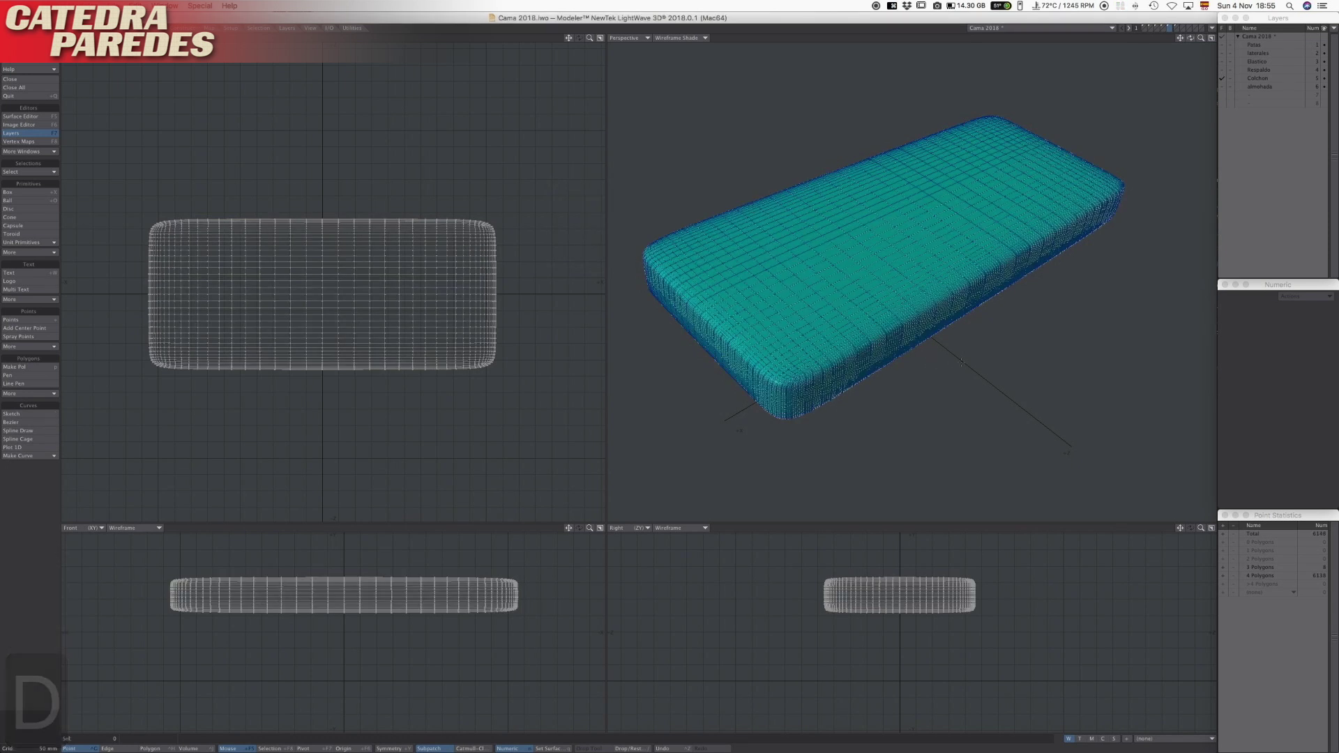
Step: Maximize the perspective viewport and switch the mattress from subpatches to plain polygons
{"action": "left_click", "coordinate": [1211, 38]}
{"action": "key", "text": "a"}
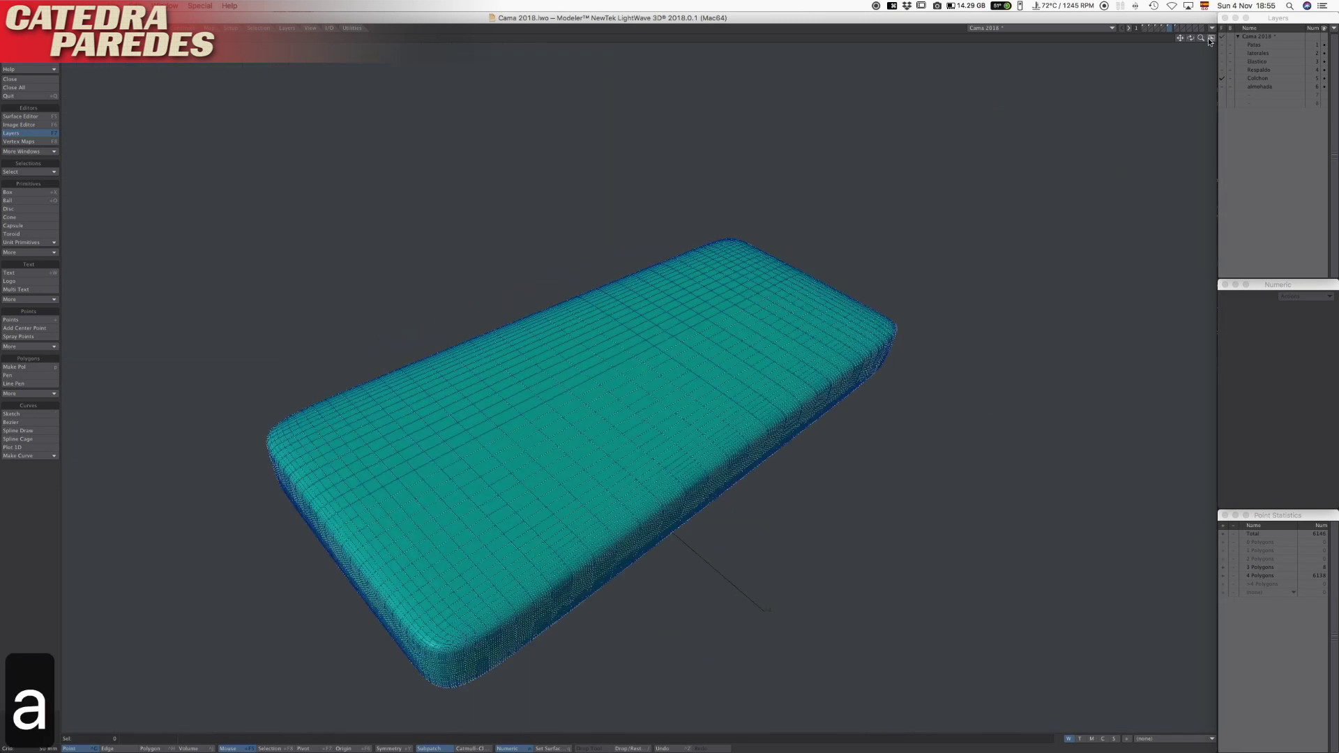
{"action": "key", "text": "a"}
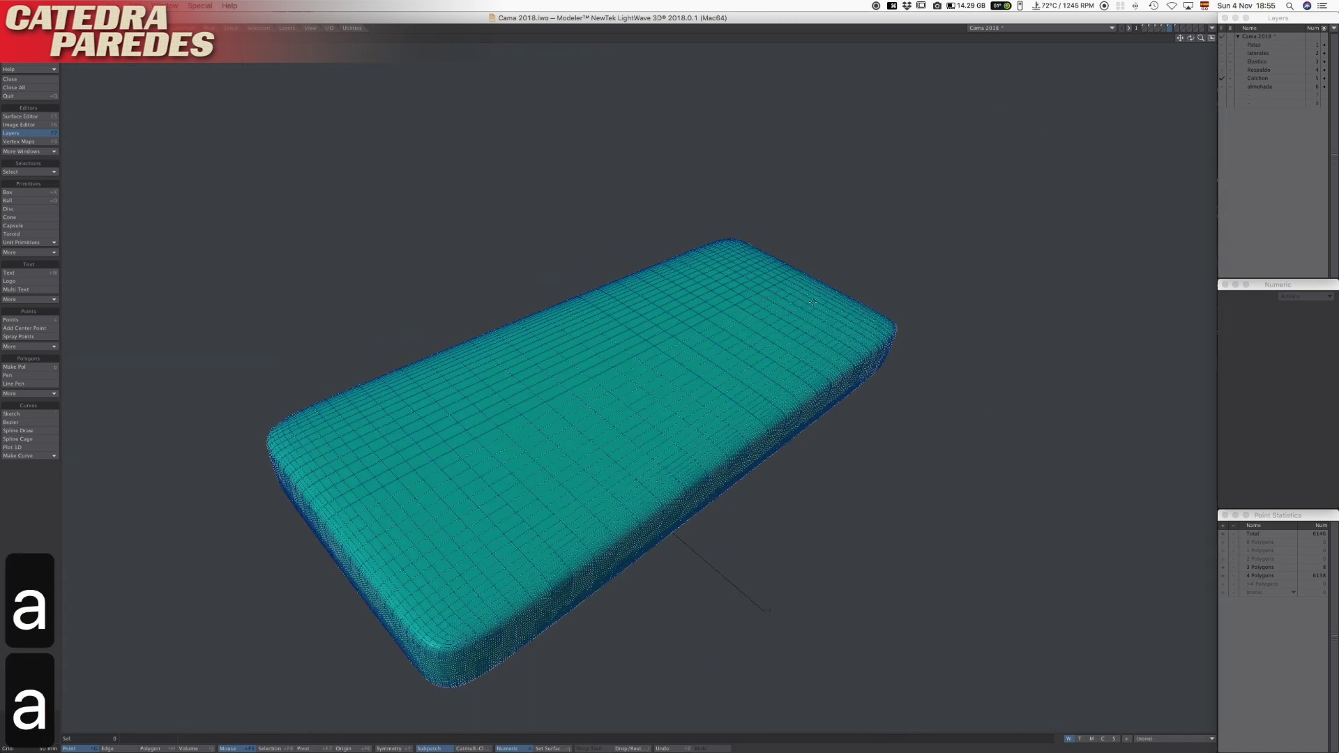
{"action": "key", "text": "a"}
{"action": "key", "text": "Tab"}
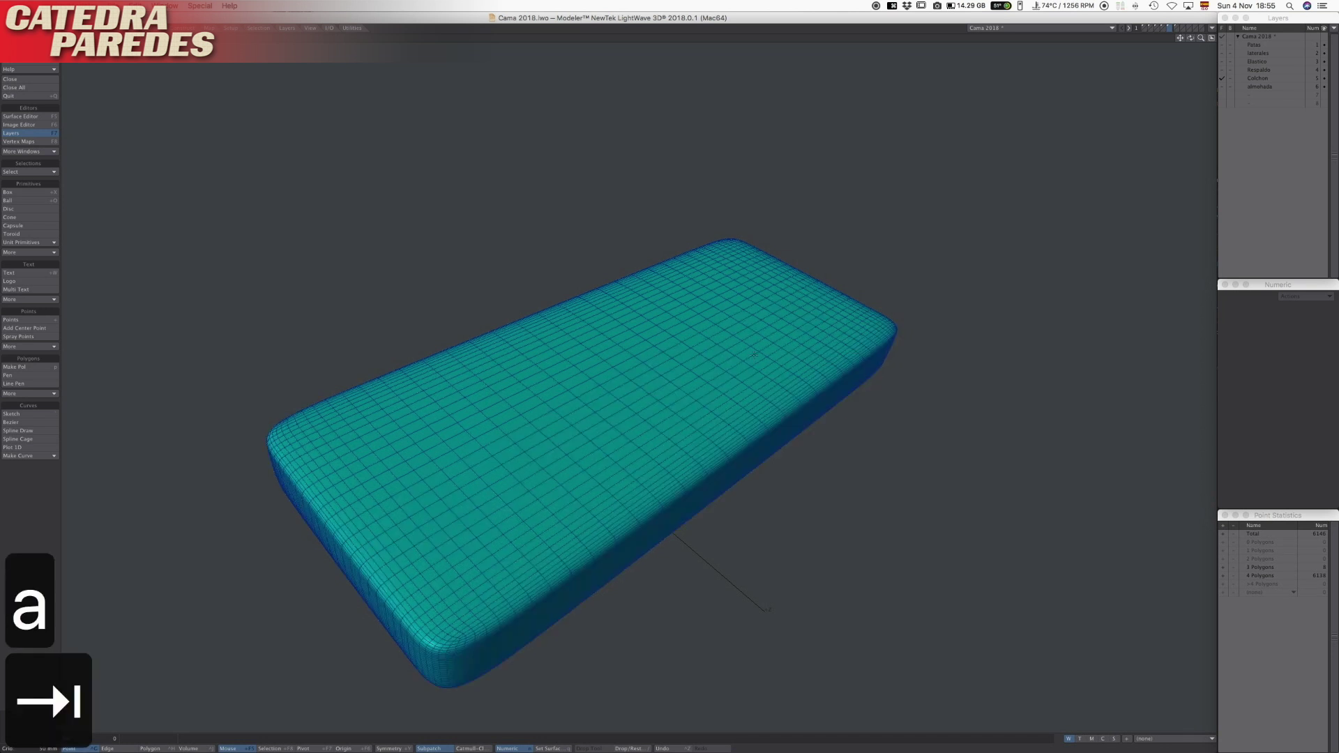
{"action": "key", "text": "Tab"}
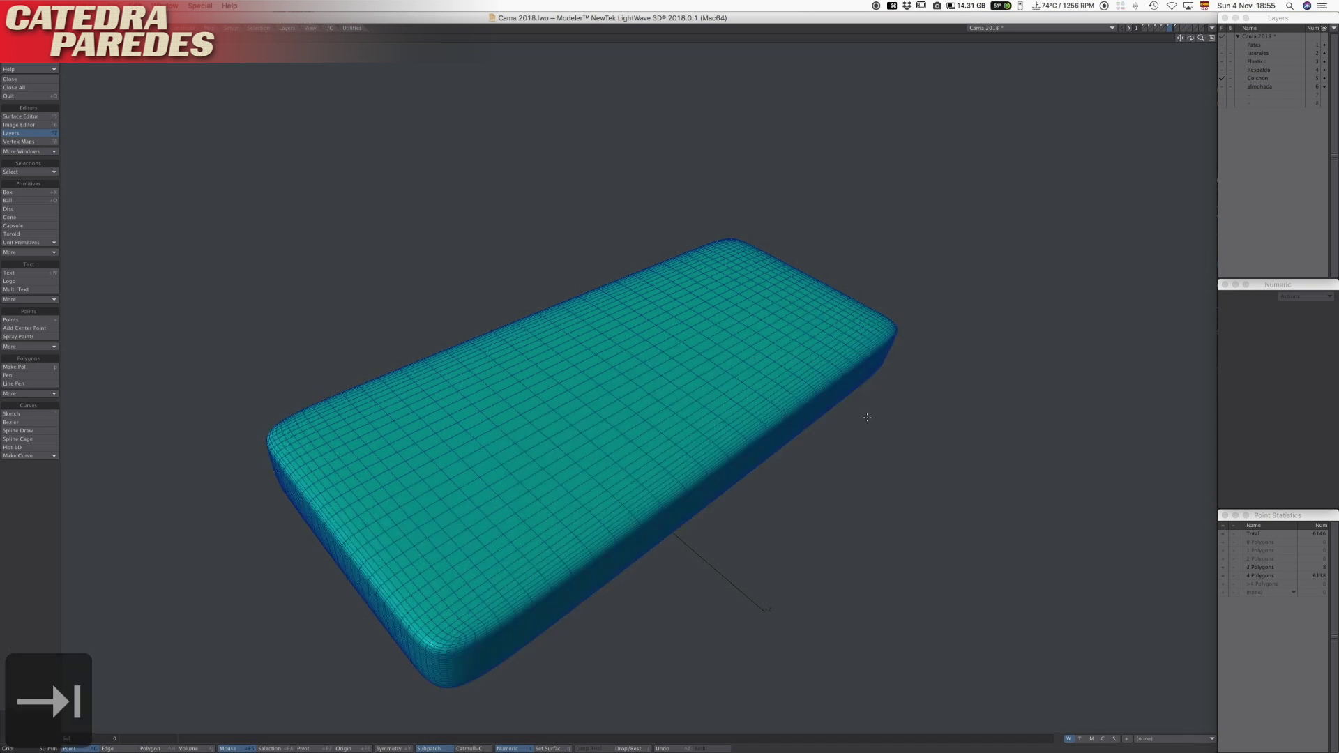
{"action": "key", "text": "Tab"}
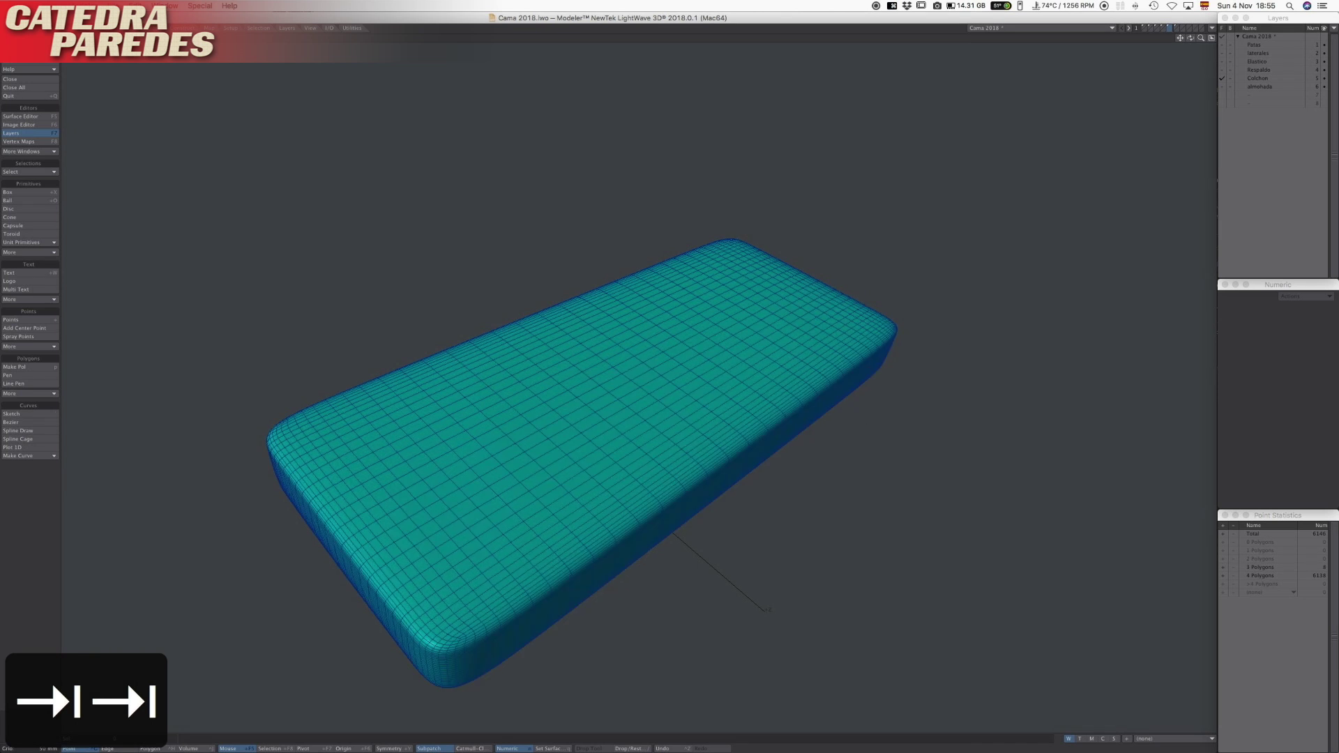
Step: Activate the pillow layer and switch the pillow from subpatches to plain polygons
{"action": "left_click", "coordinate": [1177, 28]}
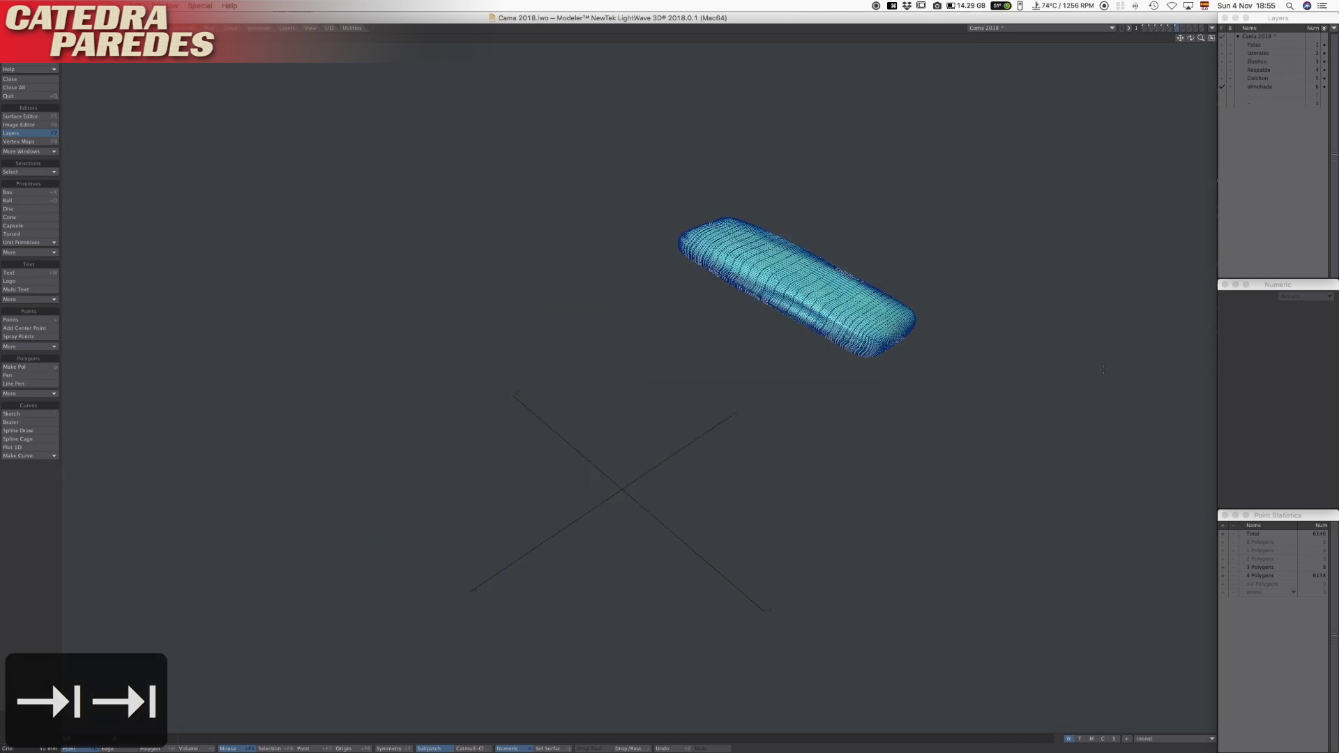
{"action": "key", "text": "a"}
{"action": "key", "text": "Tab"}
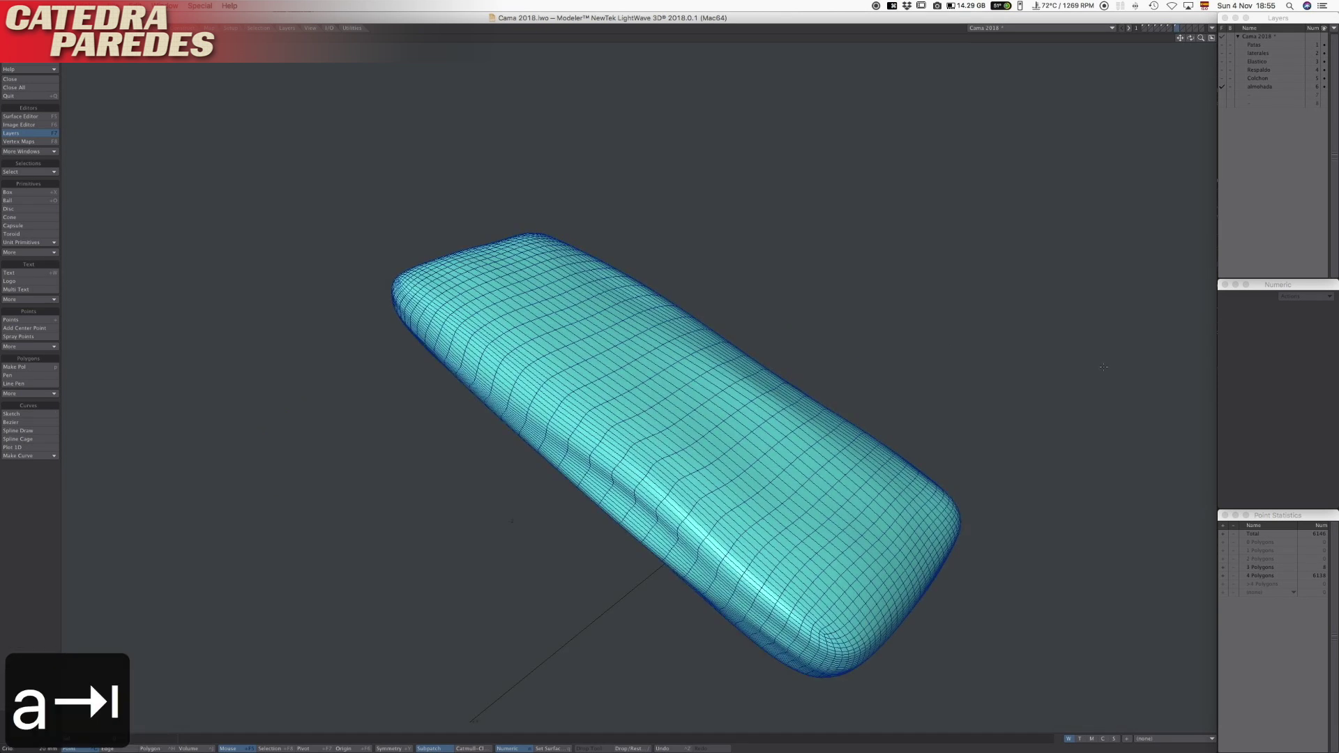
{"action": "key", "text": "Tab"}
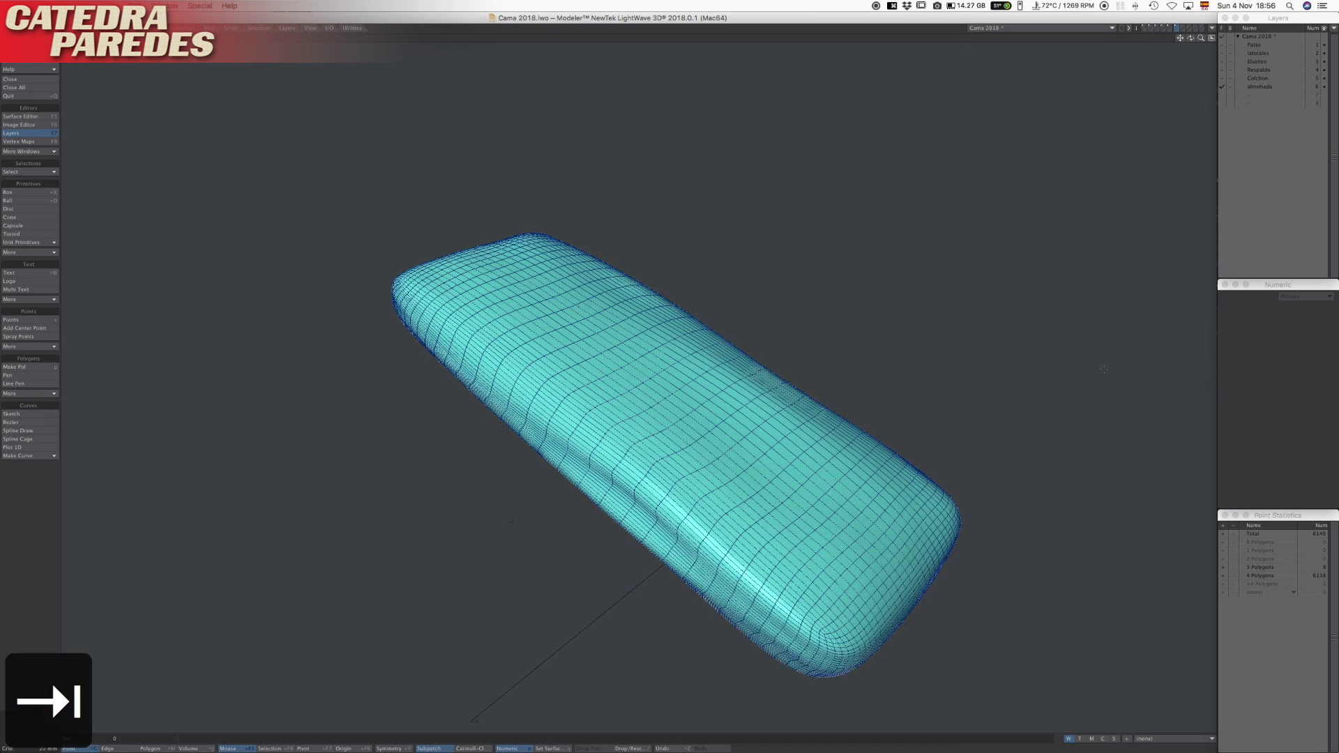
{"action": "key", "text": "Tab"}
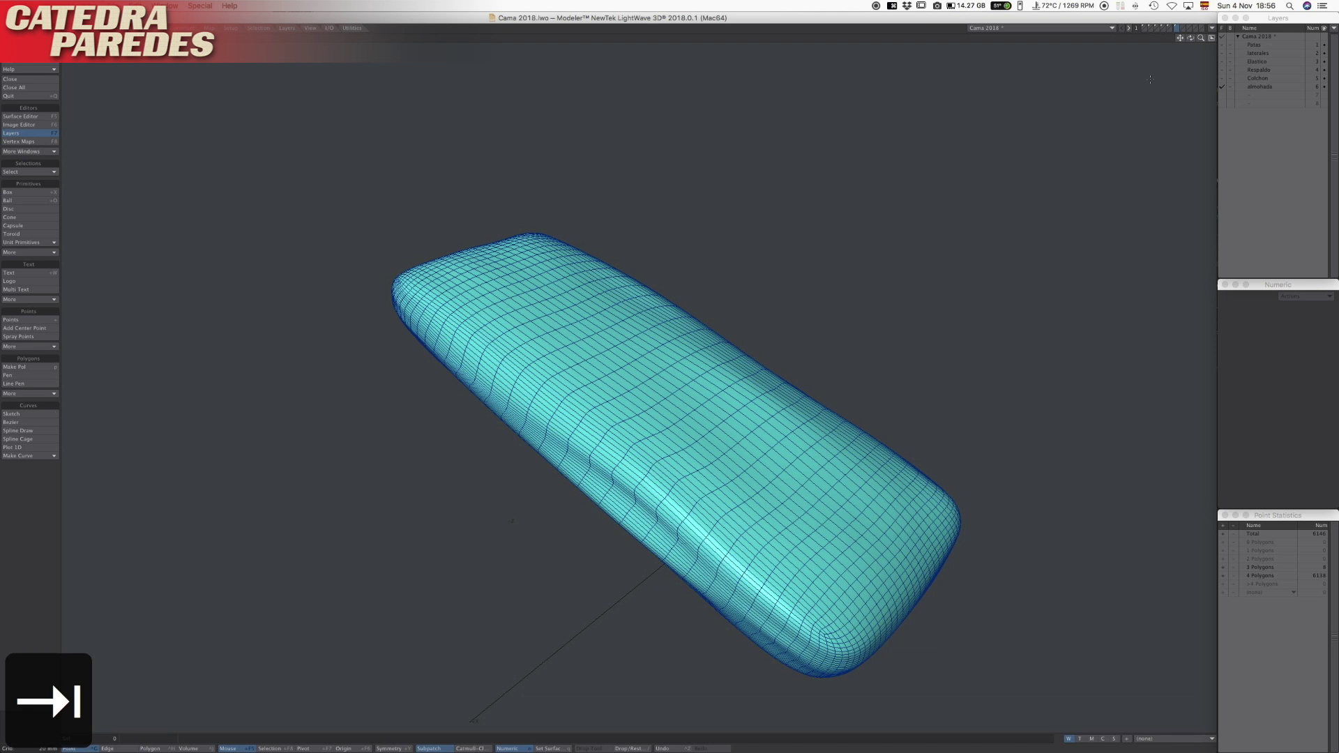
Step: Display all six layers of the bed together in the foreground and clear the point selection
{"action": "left_click_drag", "start_coordinate": [1190, 38], "coordinate": [1186, 71]}
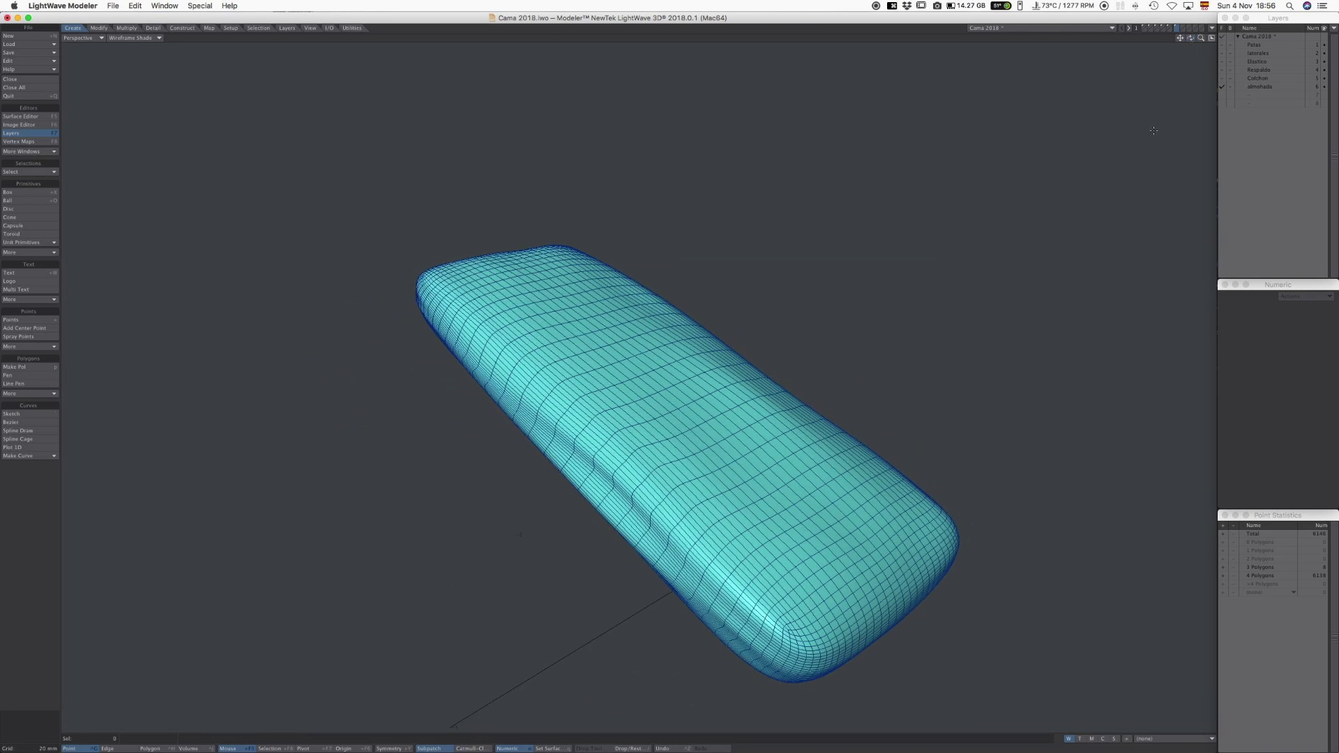
{"action": "key", "text": "shift+1"}
{"action": "key", "text": "shift+2"}
{"action": "key", "text": "shift+3"}
{"action": "key", "text": "shift+4"}
{"action": "key", "text": "shift+5"}
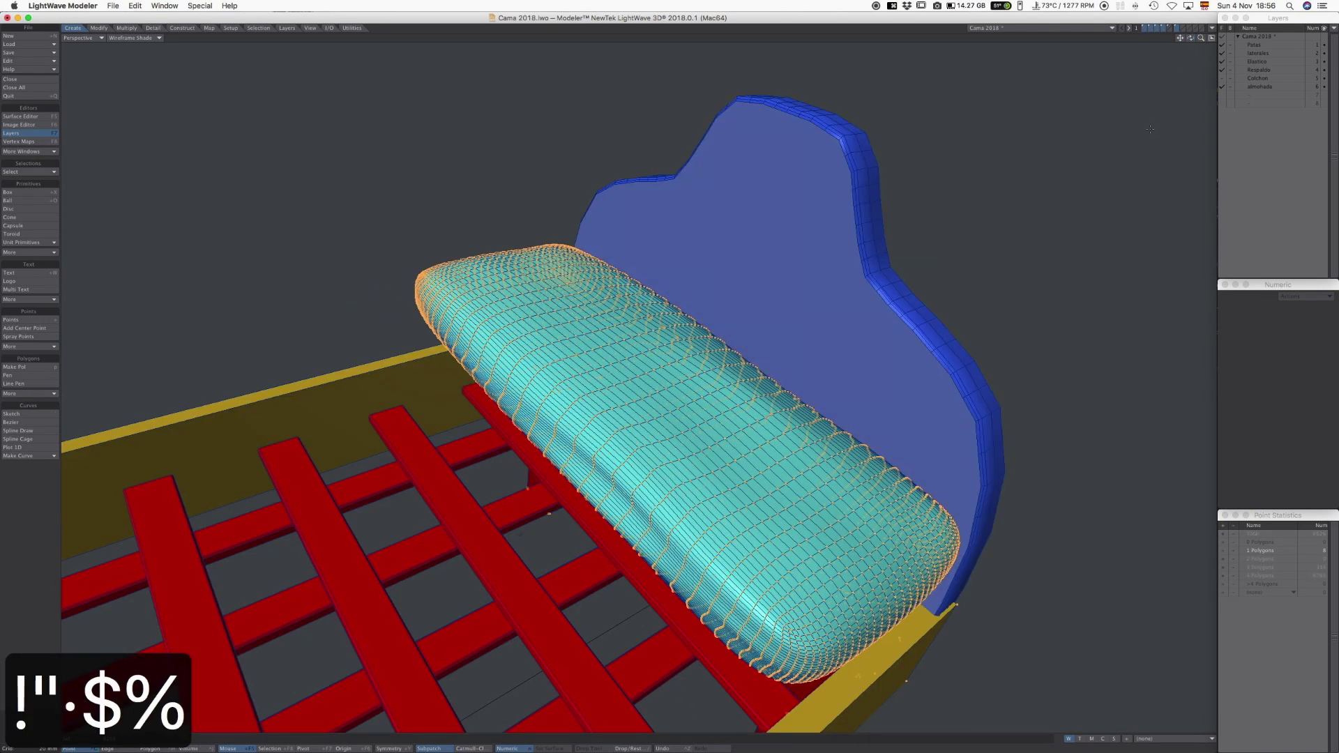
{"action": "key", "text": "a"}
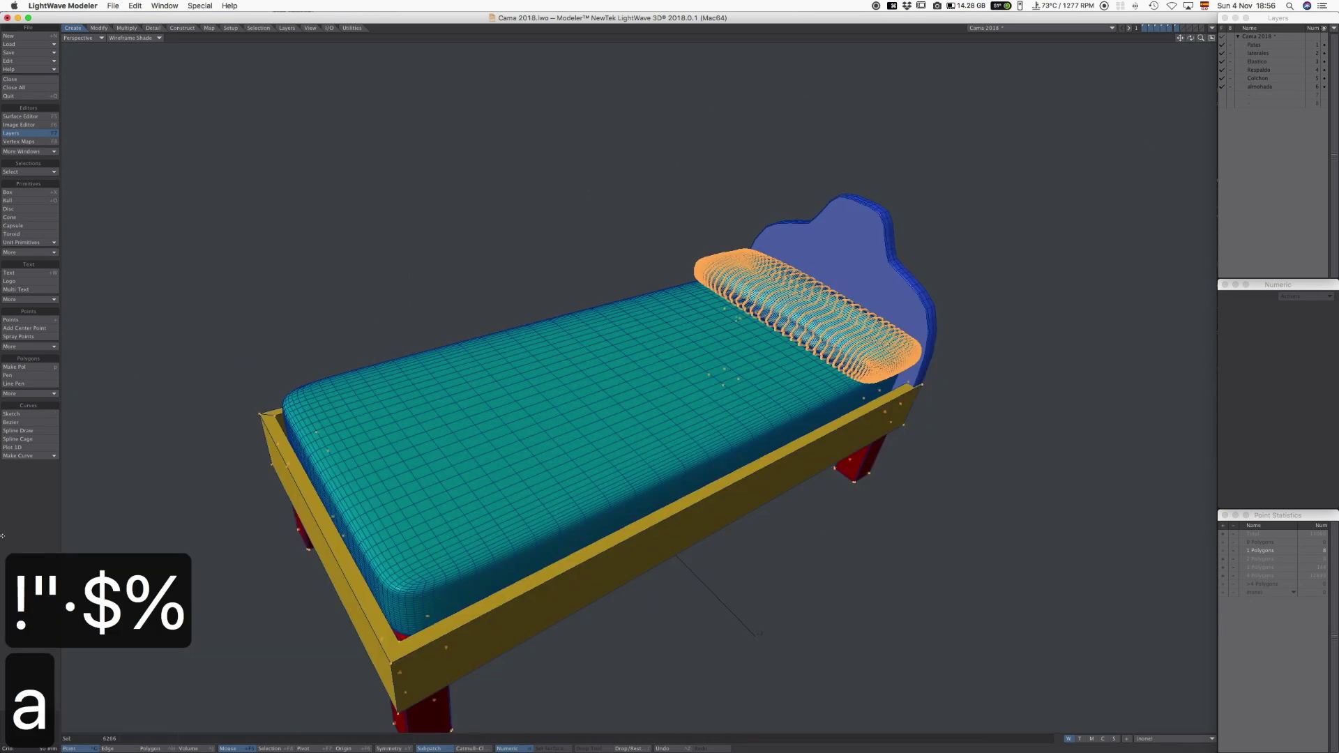
{"action": "left_click", "coordinate": [24, 534]}
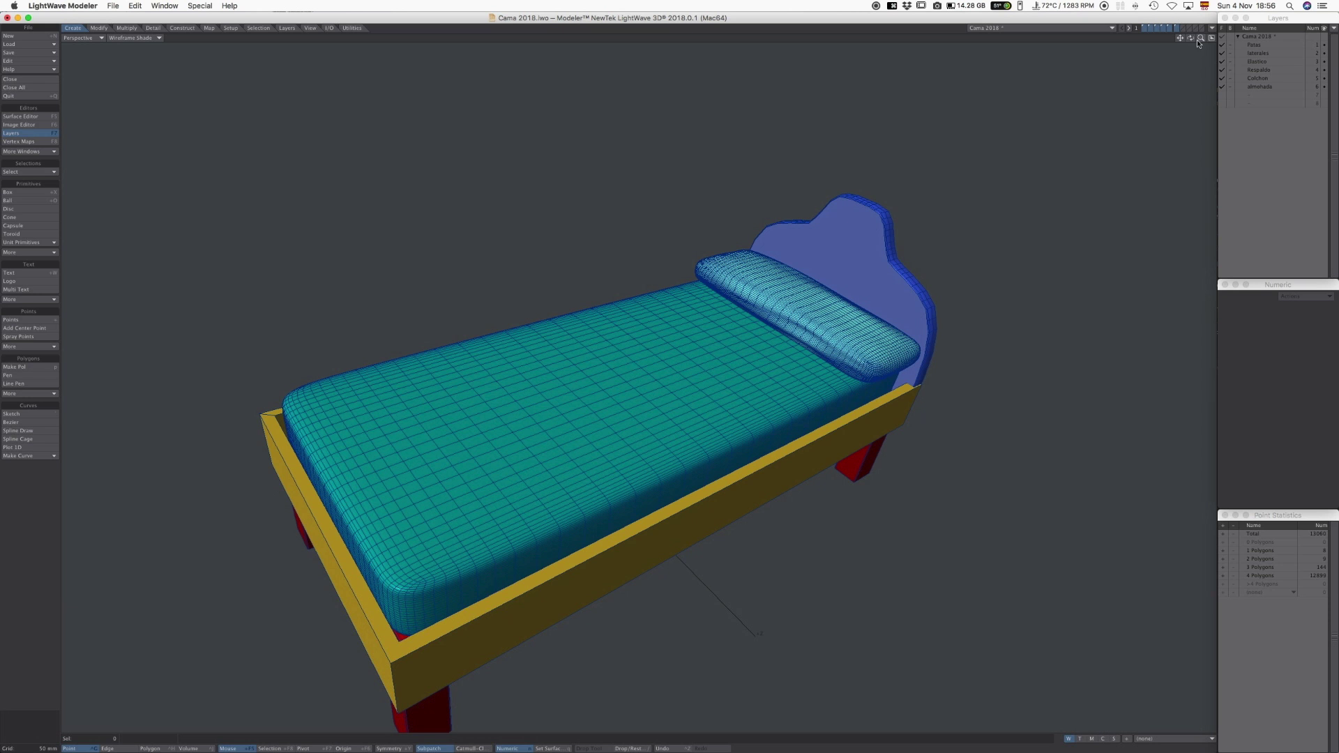
Step: Copy the geometry of all six bed layers and paste it into a single layer of a new object
{"action": "mouse_move", "coordinate": [1188, 38]}
{"action": "left_mouse_down"}
{"action": "mouse_move", "coordinate": [1208, 28]}
{"action": "mouse_move", "coordinate": [1175, 23]}
{"action": "left_mouse_up"}
{"action": "left_click_drag", "start_coordinate": [978, 94], "coordinate": [928, 112]}
{"action": "mouse_move", "coordinate": [447, 166]}
{"action": "left_mouse_down"}
{"action": "mouse_move", "coordinate": [463, 200]}
{"action": "mouse_move", "coordinate": [394, 138]}
{"action": "mouse_move", "coordinate": [451, 166]}
{"action": "left_mouse_up"}
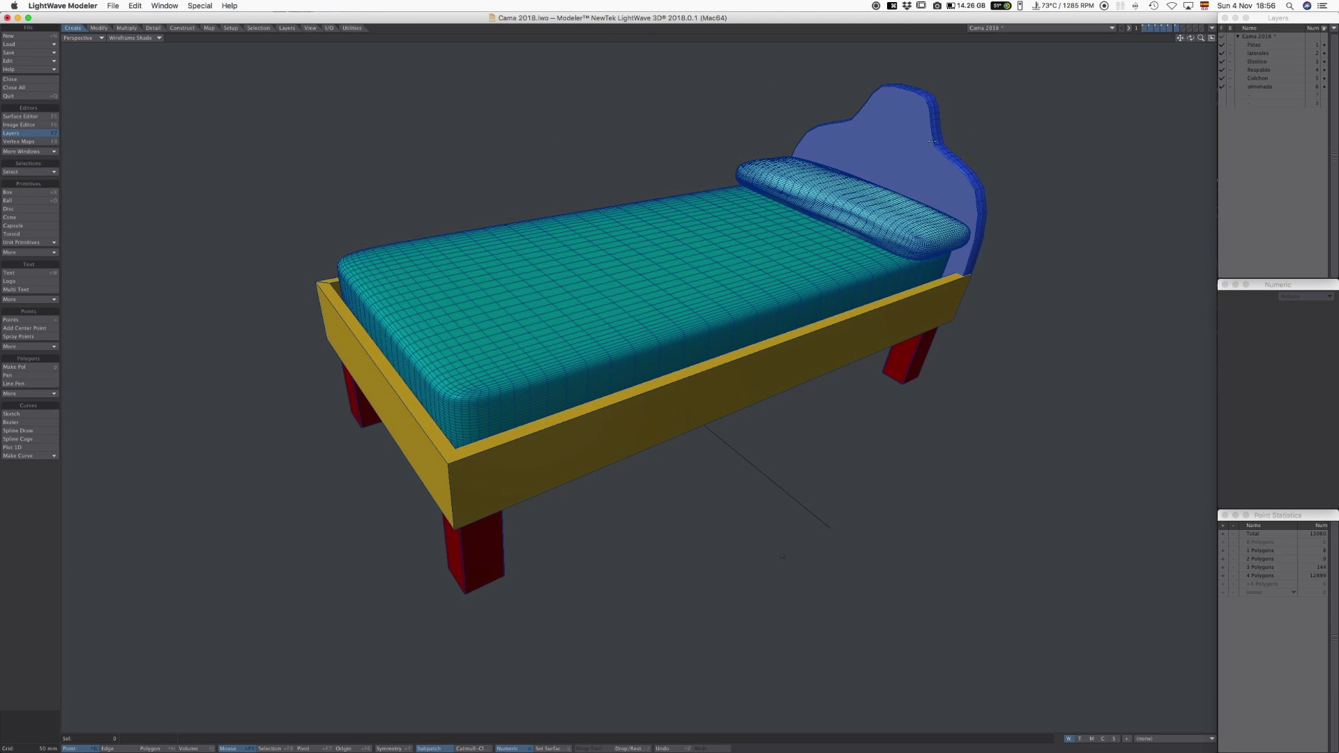
{"action": "mouse_move", "coordinate": [1180, 37]}
{"action": "left_mouse_down"}
{"action": "mouse_move", "coordinate": [1203, 54]}
{"action": "mouse_move", "coordinate": [1183, 44]}
{"action": "left_mouse_up"}
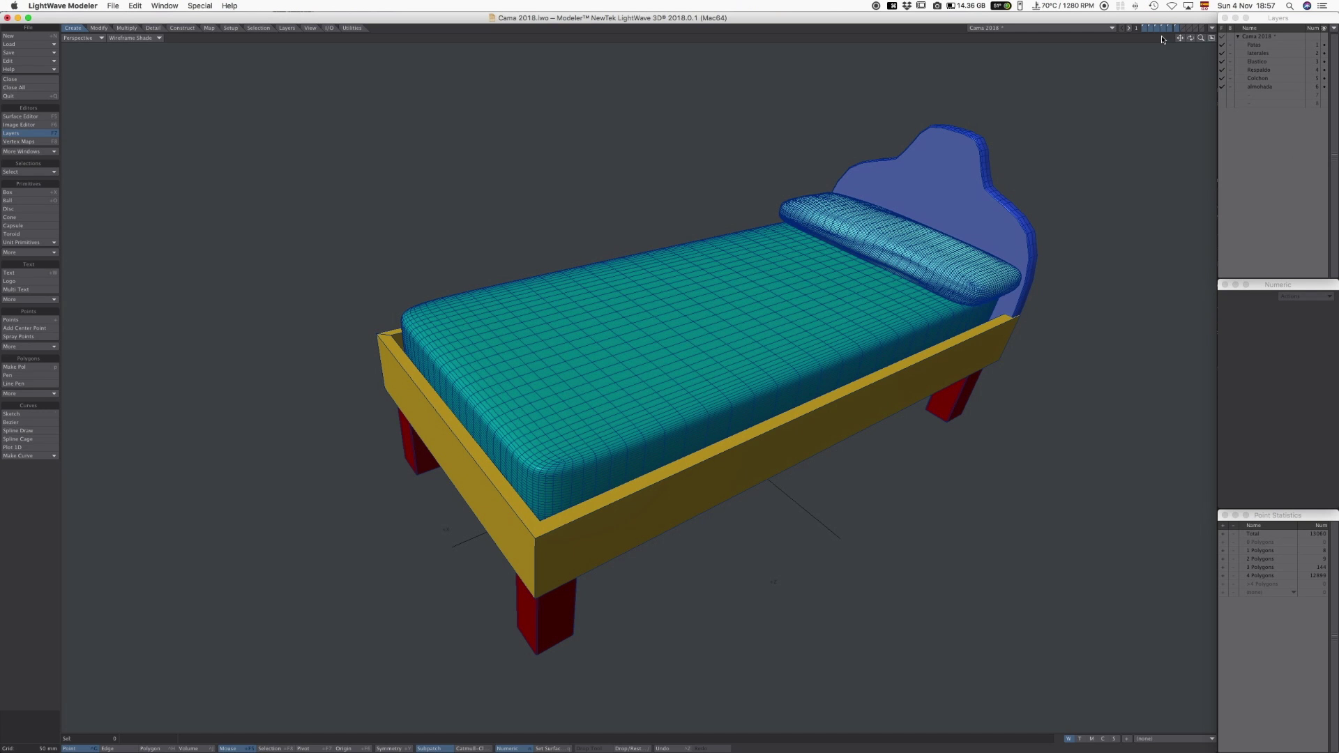
{"action": "key", "text": "super+c"}
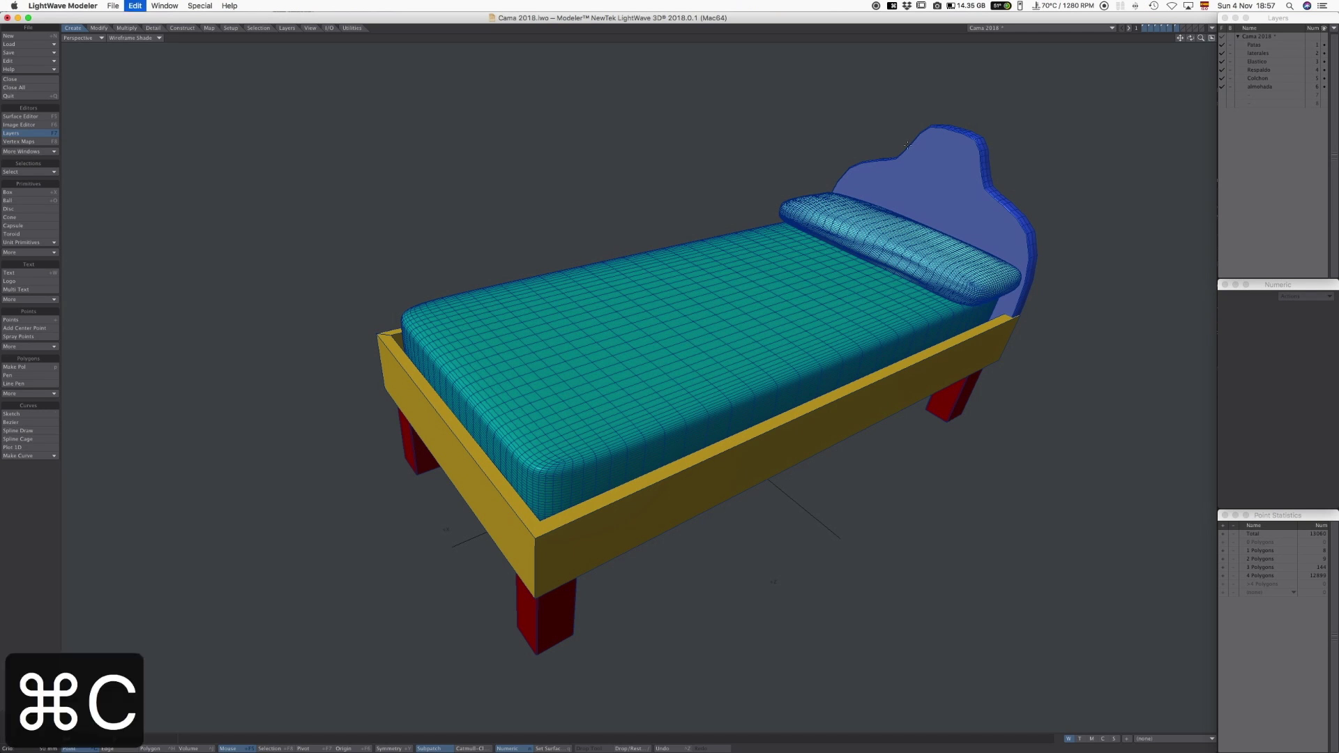
{"action": "key", "text": "super+n"}
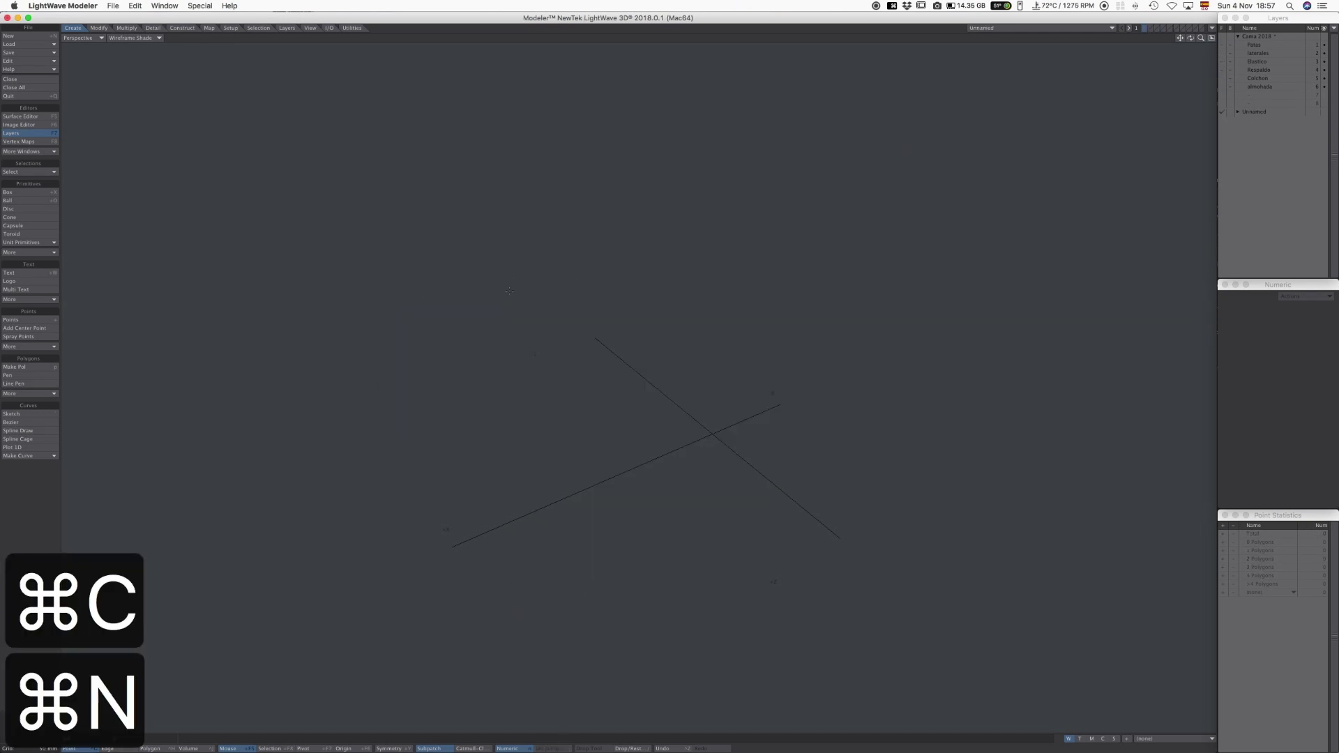
{"action": "key", "text": "super+v"}
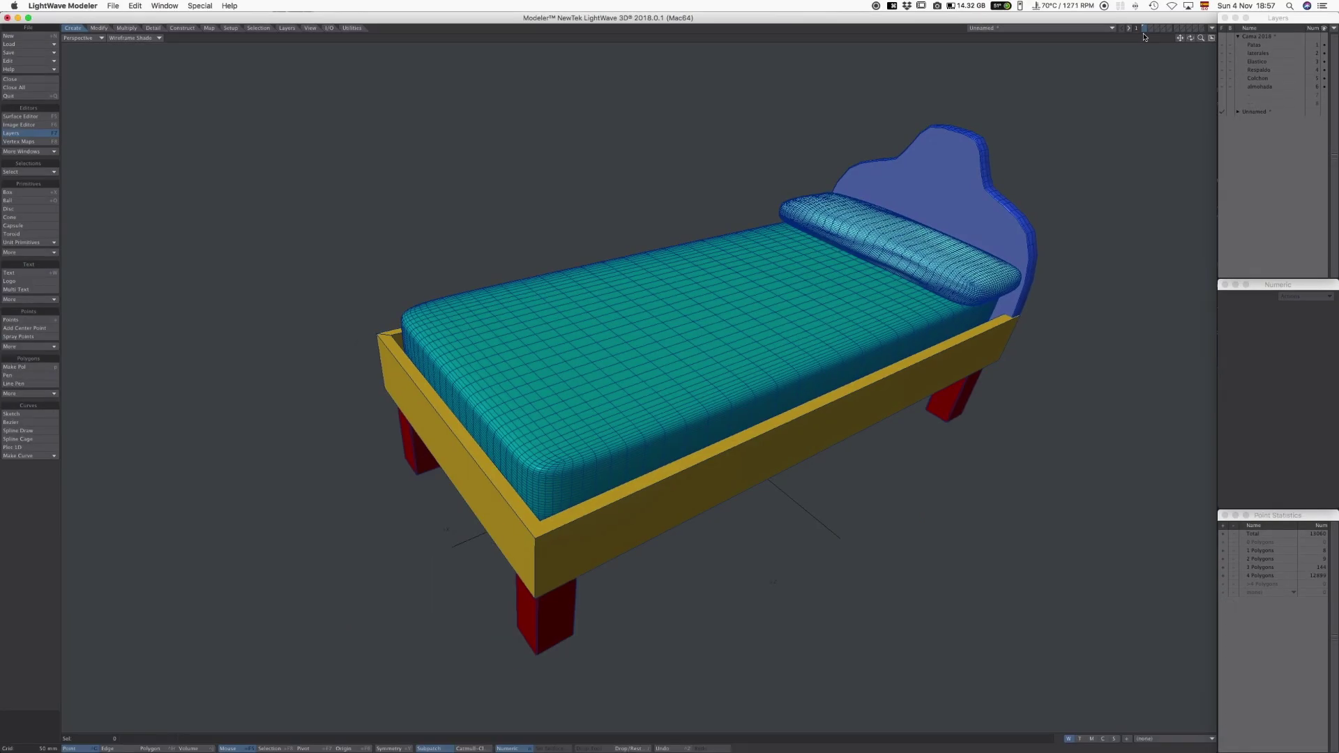
Step: Save the new object as Cama Keyshot.lwo in the Objetos folder
{"action": "key", "text": "super+s"}
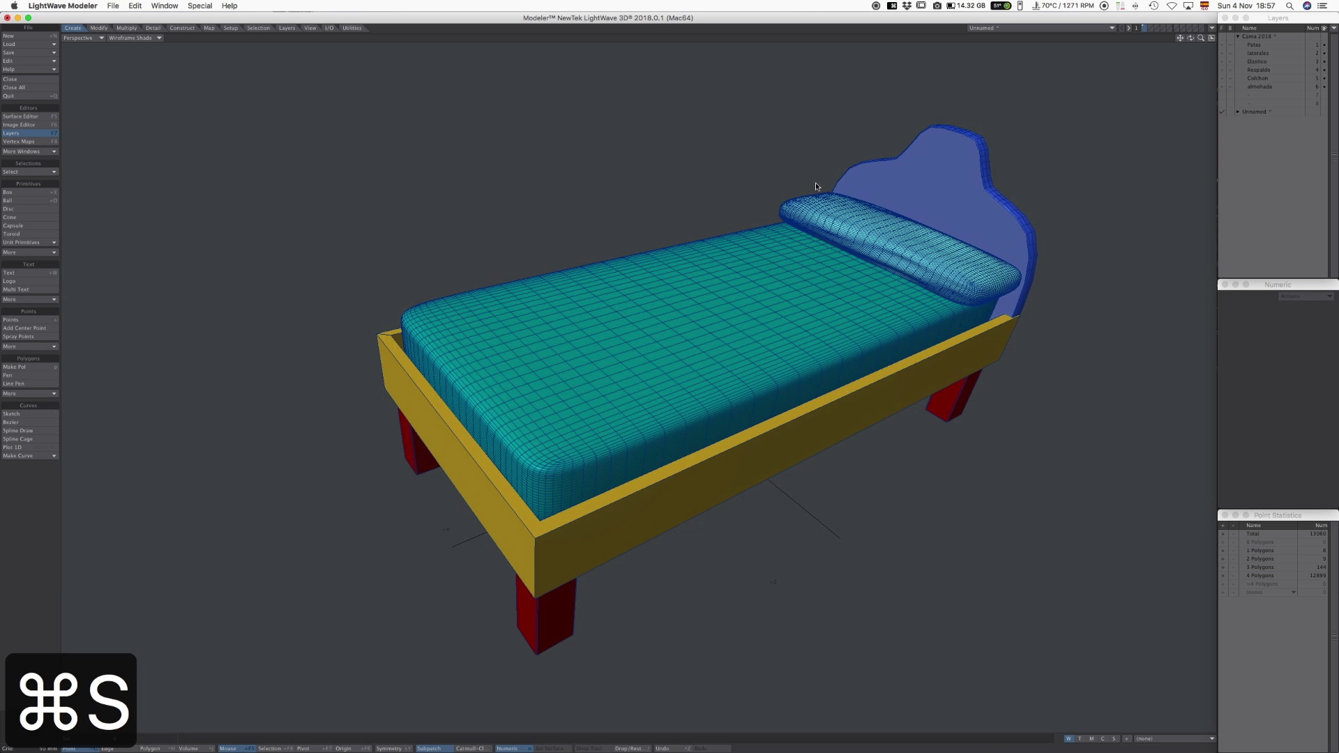
{"action": "type", "text": "Cama"}
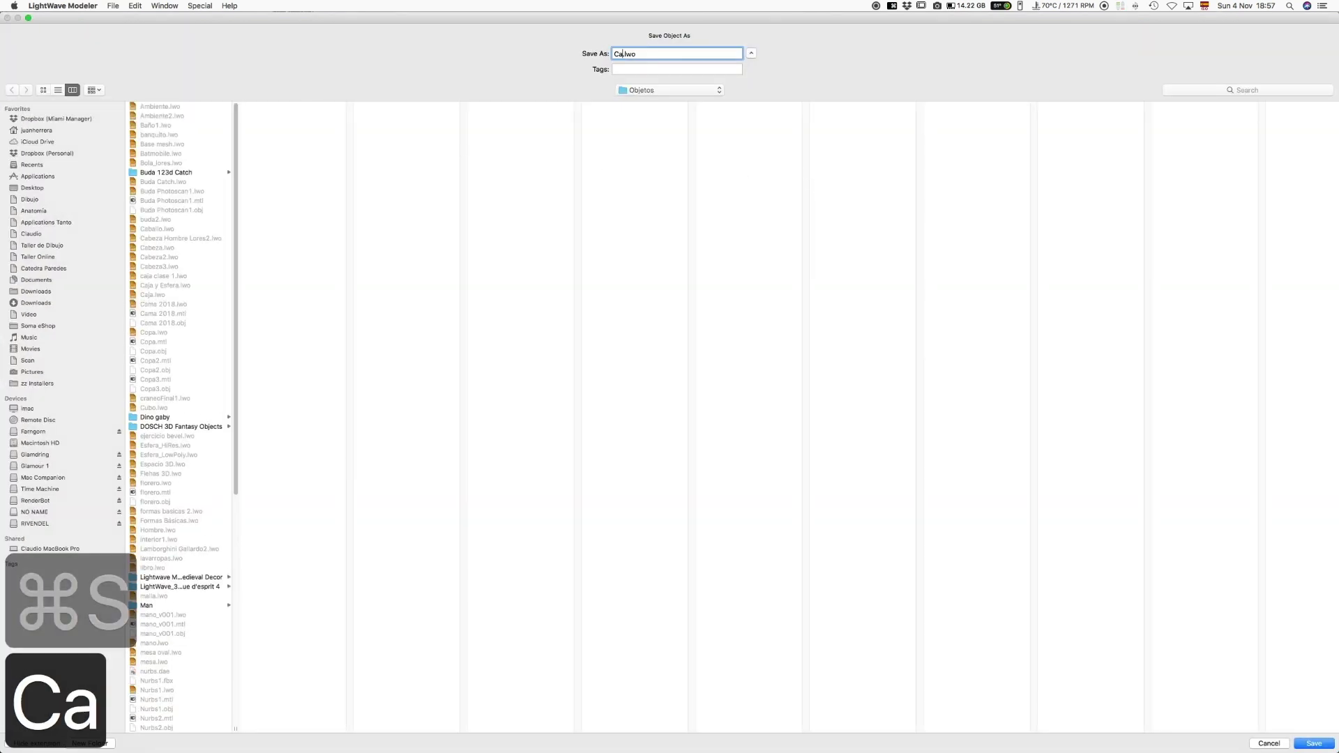
{"action": "type", "text": " Key"}
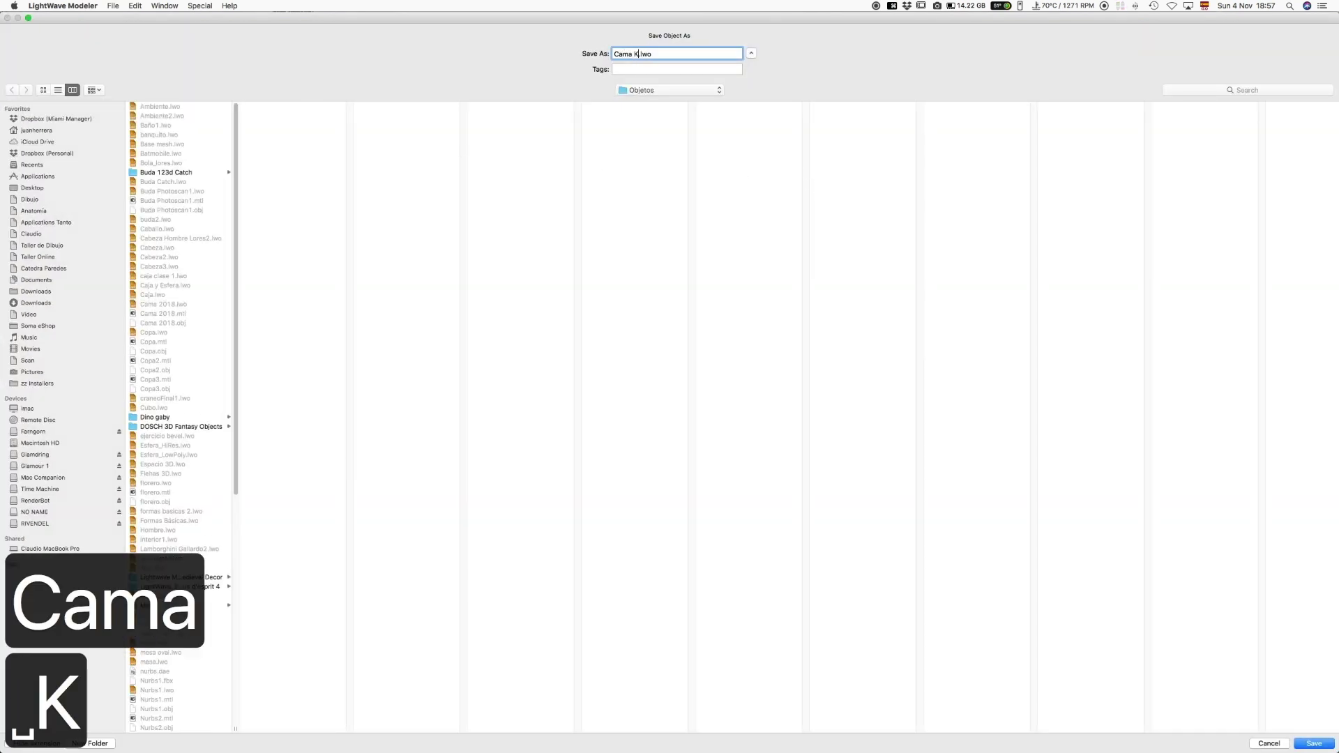
{"action": "type", "text": "shot"}
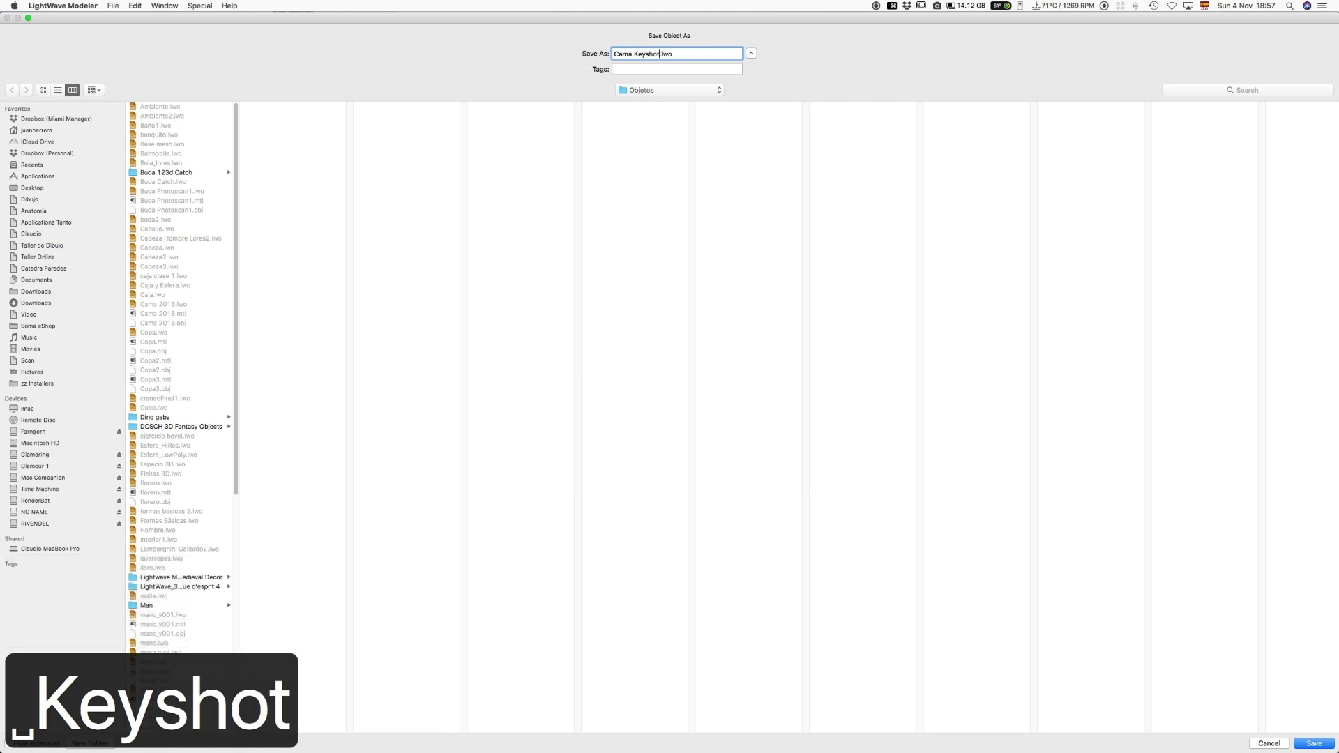
{"action": "key", "text": "Return"}
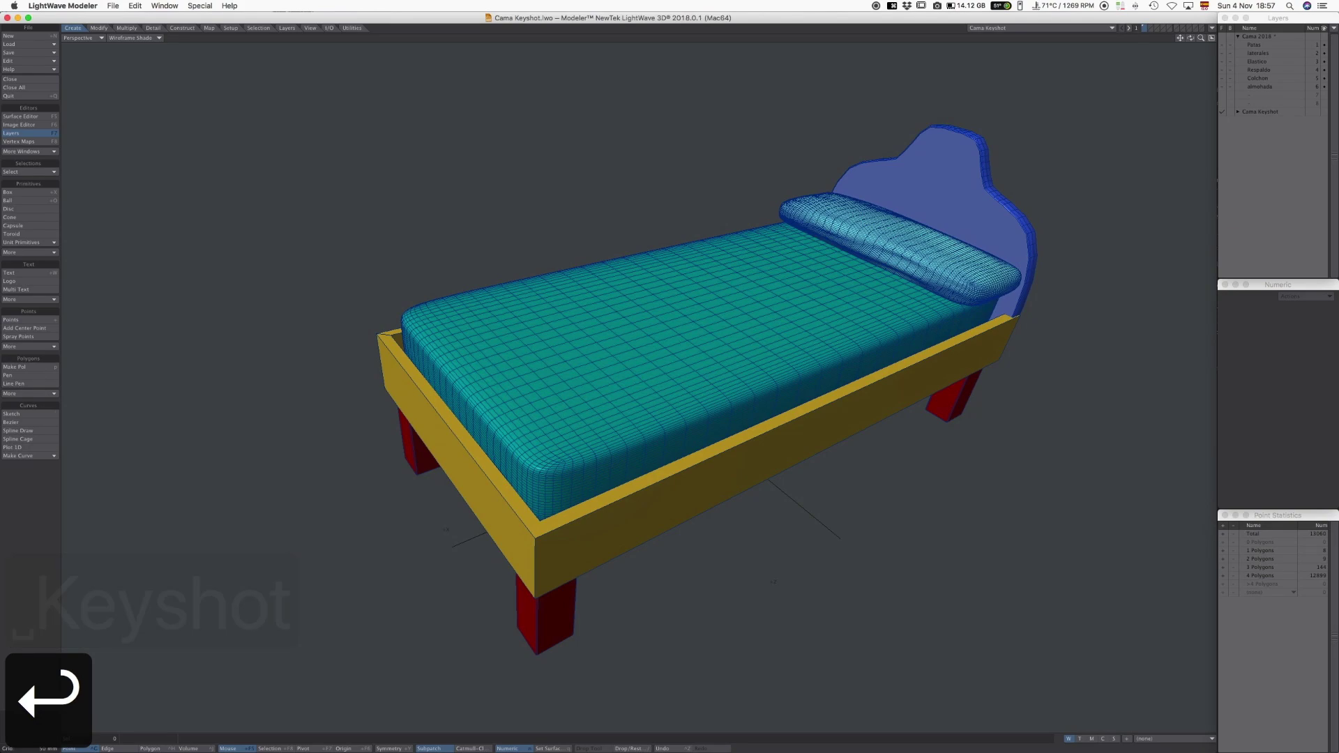
Step: Start an OBJ export of the bed object and choose the Objetos folder as its destination
{"action": "left_click", "coordinate": [28, 52]}
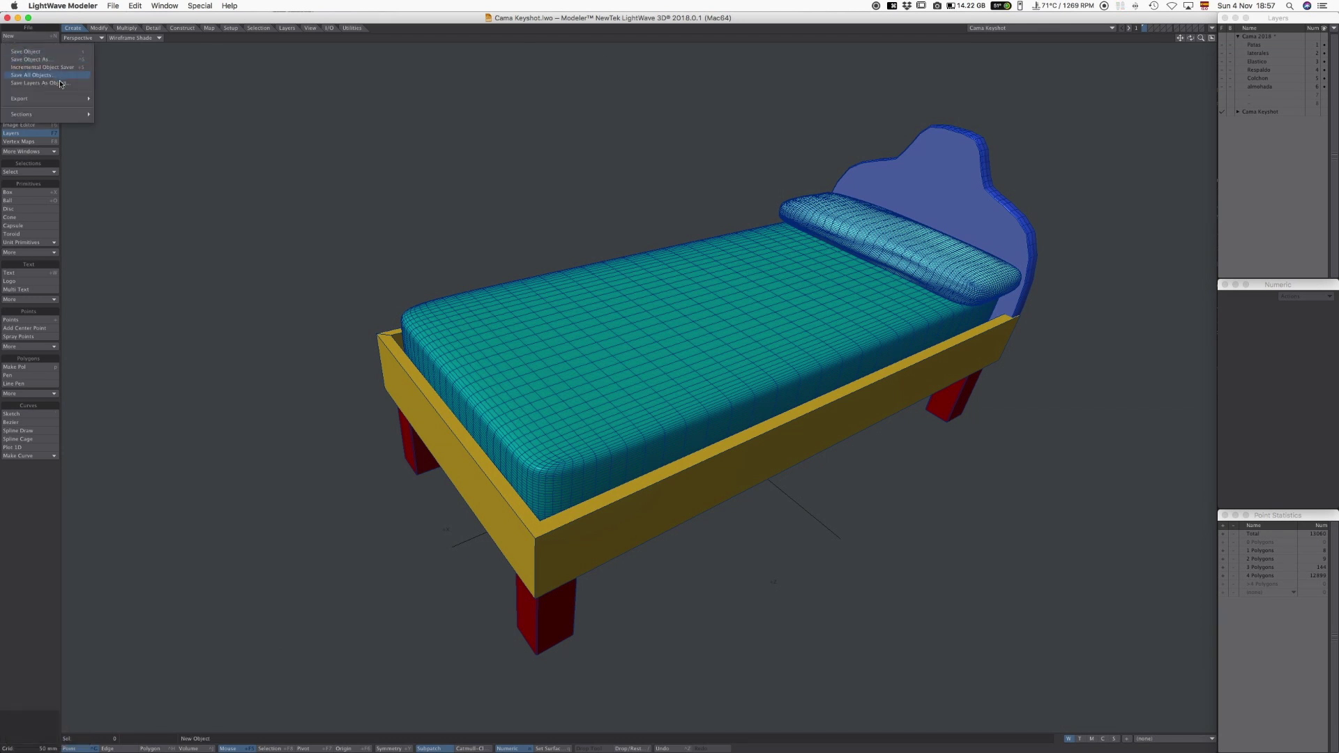
{"action": "mouse_move", "coordinate": [60, 100]}
{"action": "left_click", "coordinate": [120, 107]}
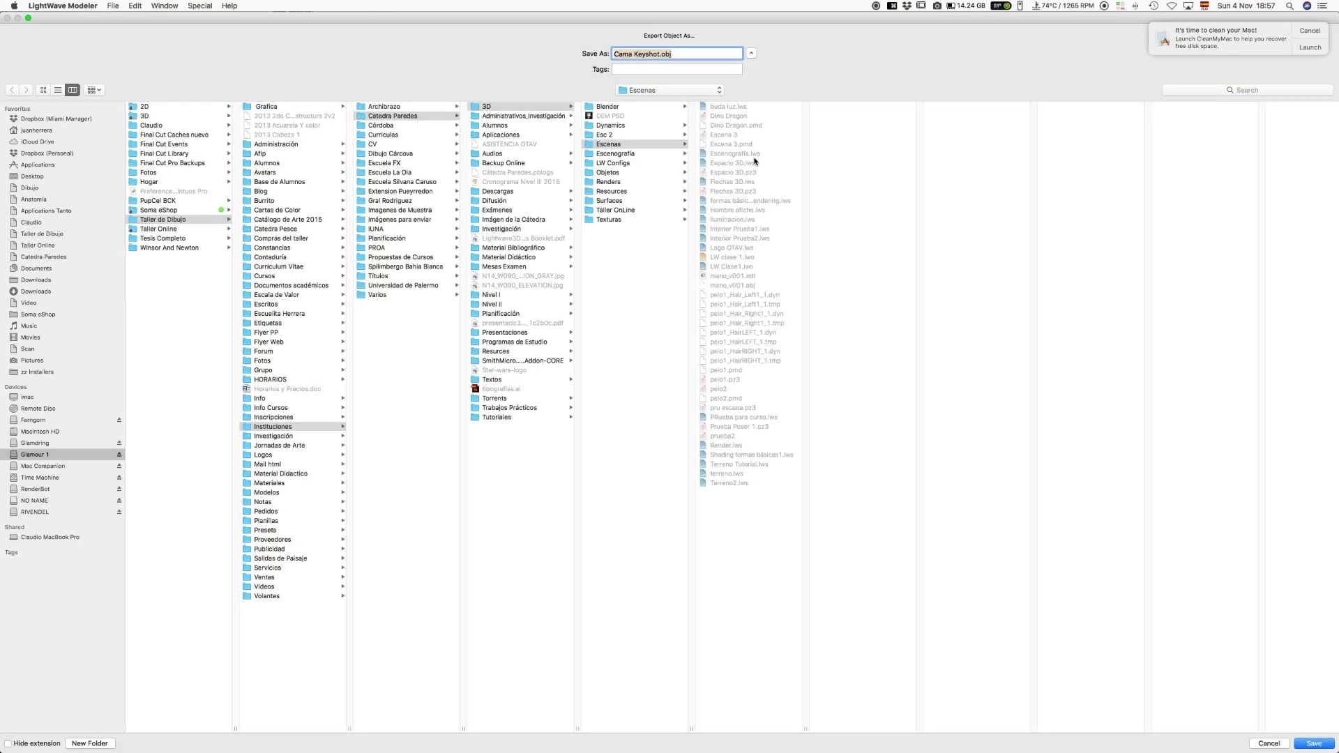
{"action": "left_click", "coordinate": [658, 91]}
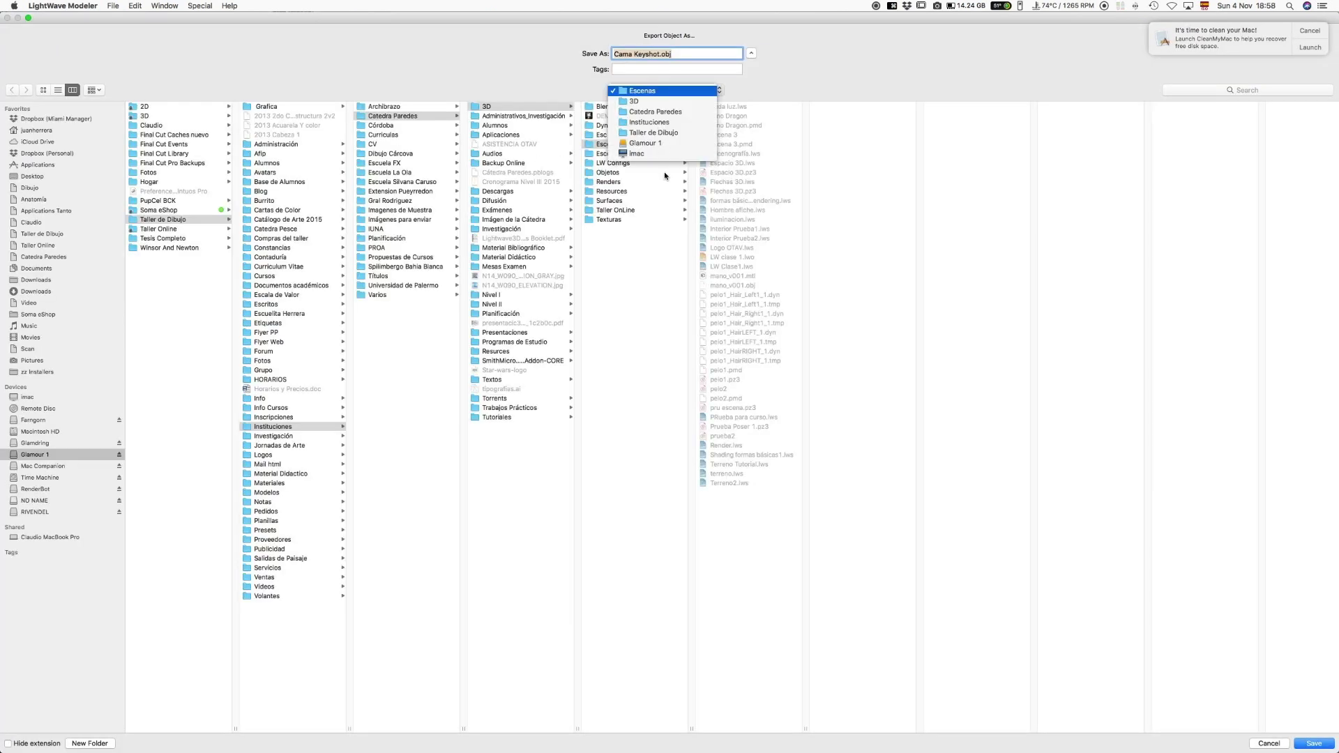
{"action": "left_click", "coordinate": [658, 180]}
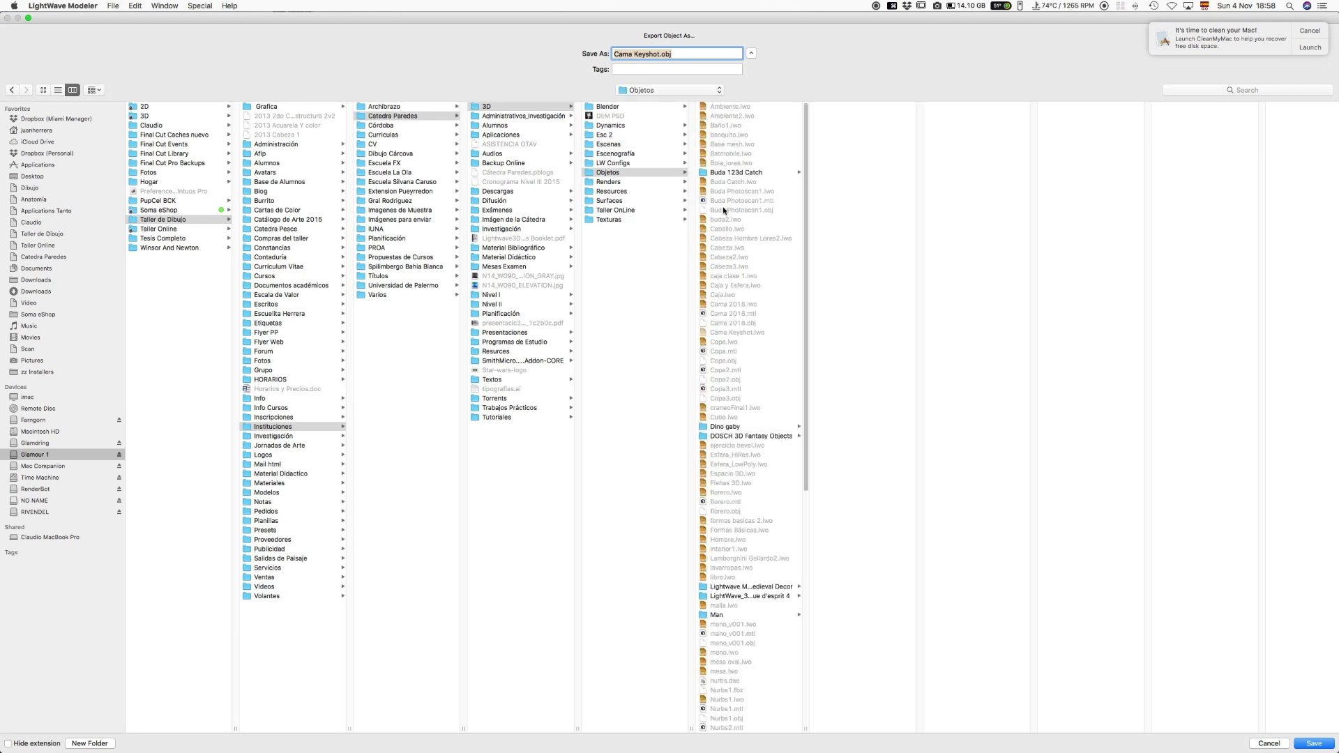
Step: Create a subfolder named Cama KS and export the bed there as Cama Keyshot.obj
{"action": "key", "text": "shift+super+n"}
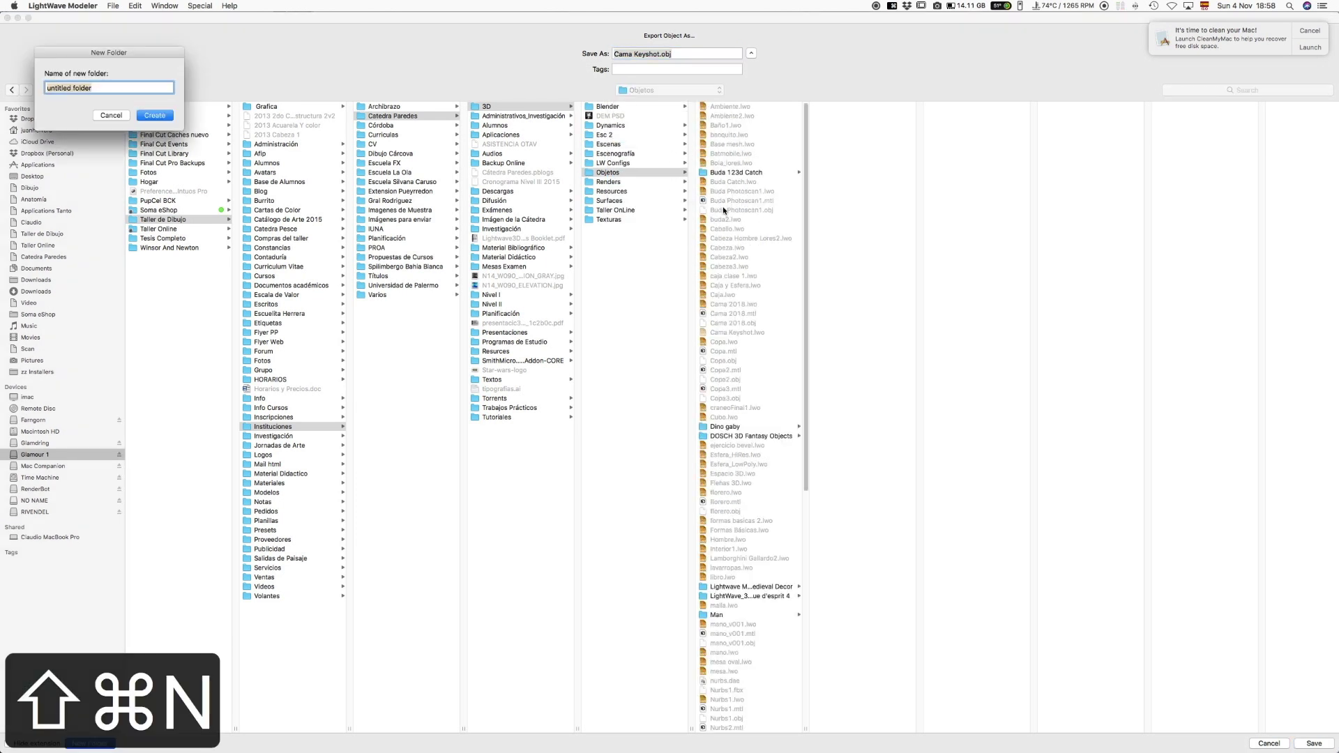
{"action": "type", "text": "Cama "}
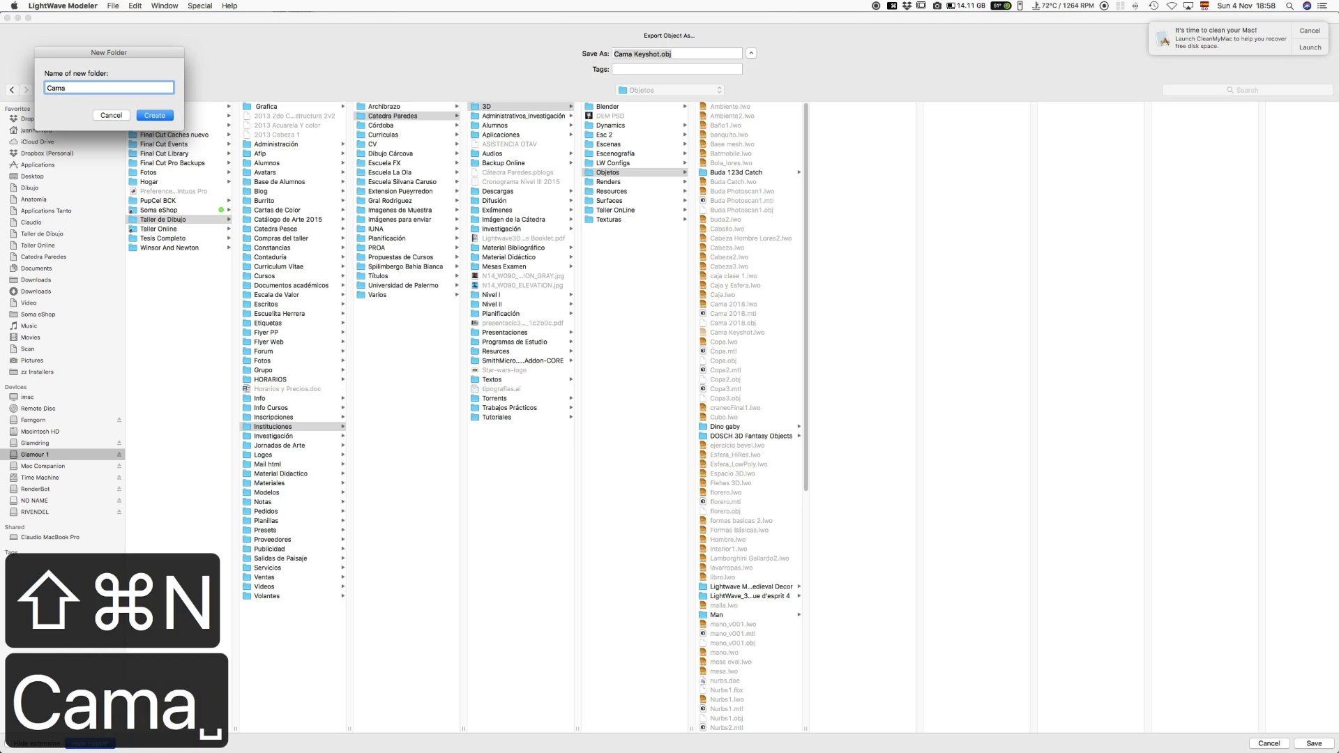
{"action": "type", "text": "KS"}
{"action": "key", "text": "Return"}
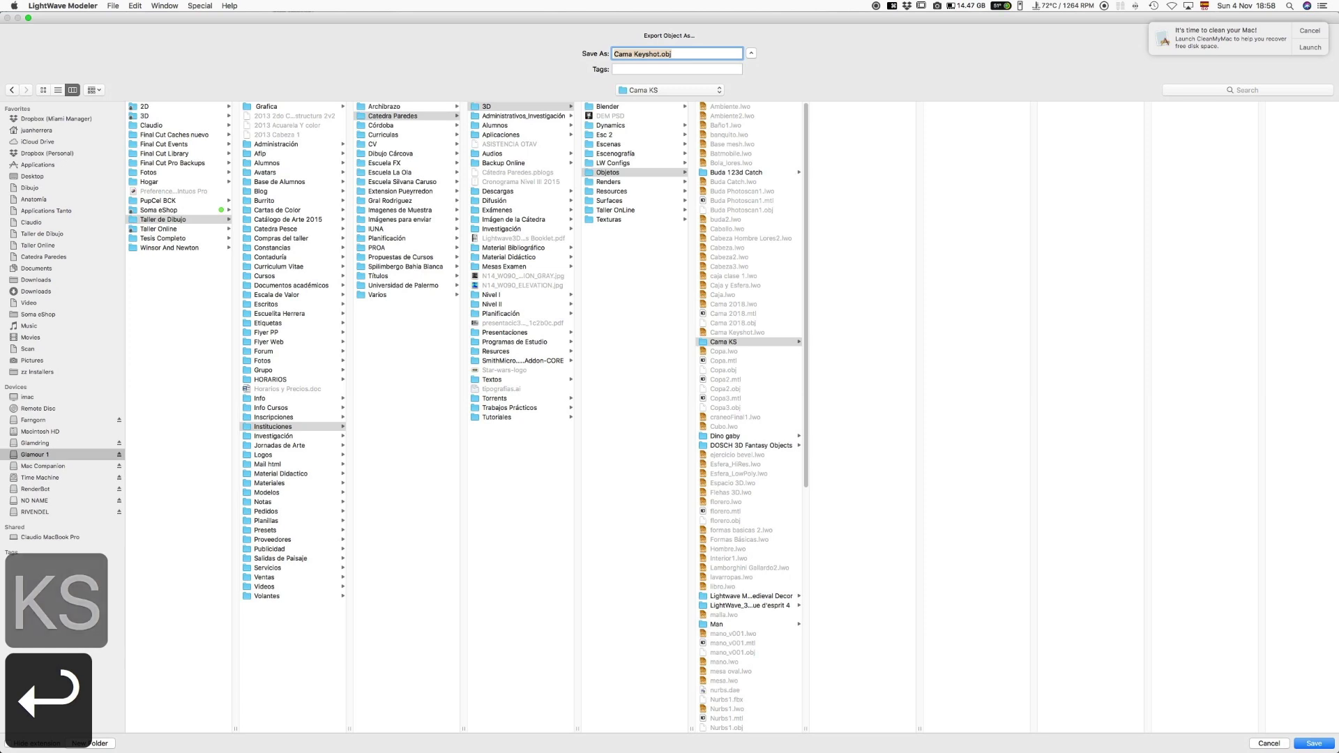
{"action": "key", "text": "Return"}
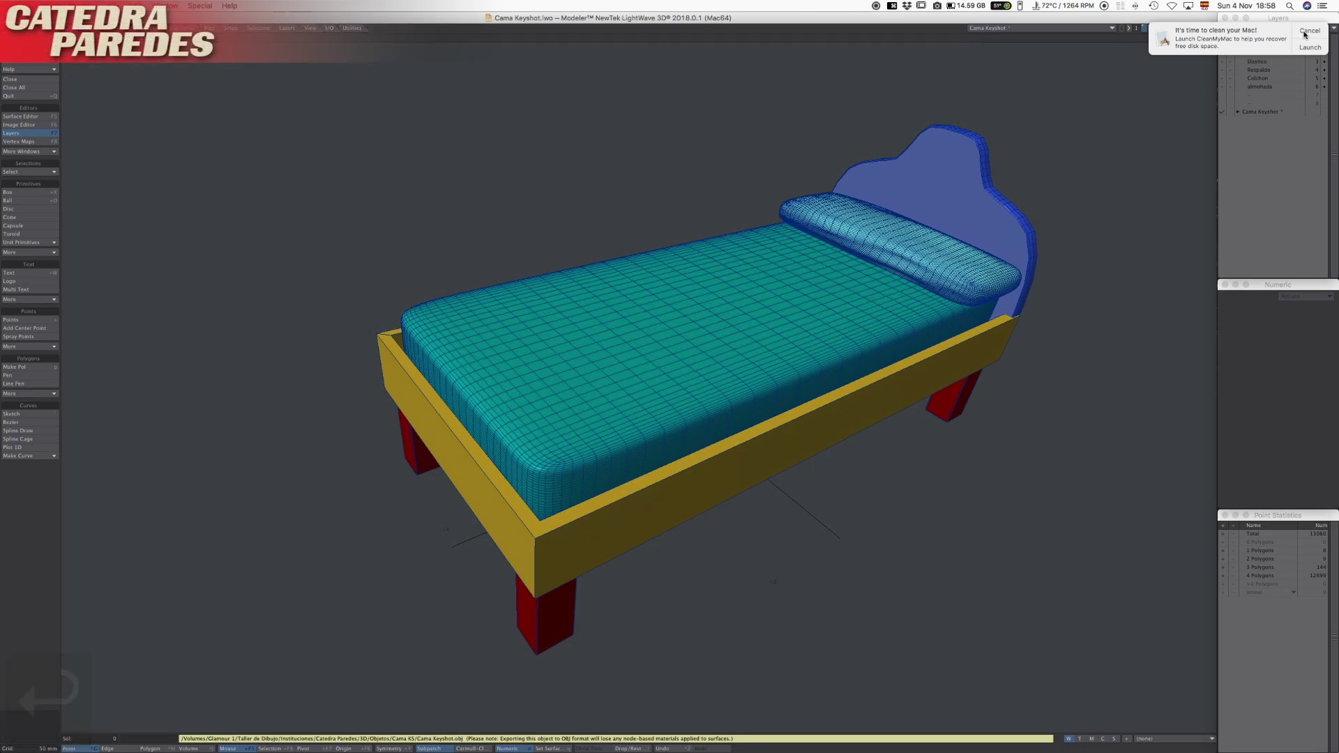
Step: Switch to KeyShot and import Cama Keyshot.obj from the Cama KS folder with the default import settings
{"action": "key", "text": "super+Tab"}
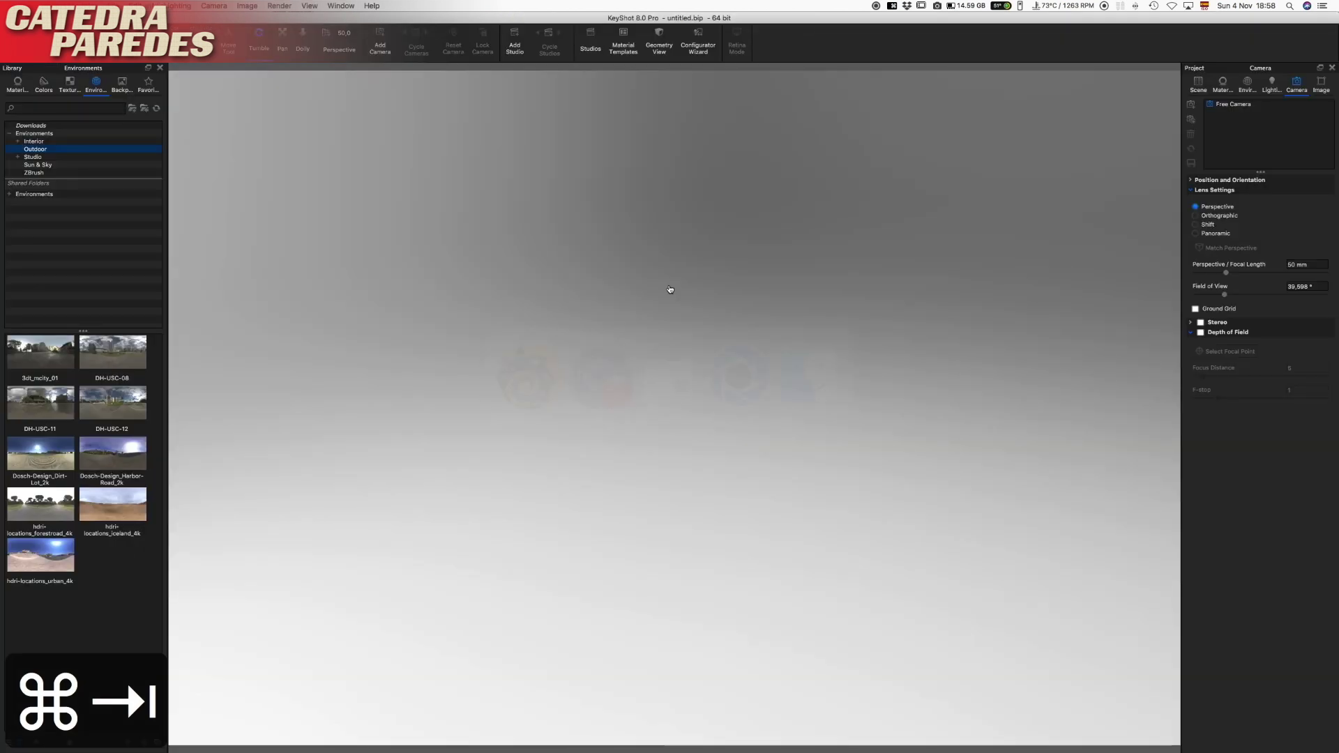
{"action": "left_click", "coordinate": [94, 6]}
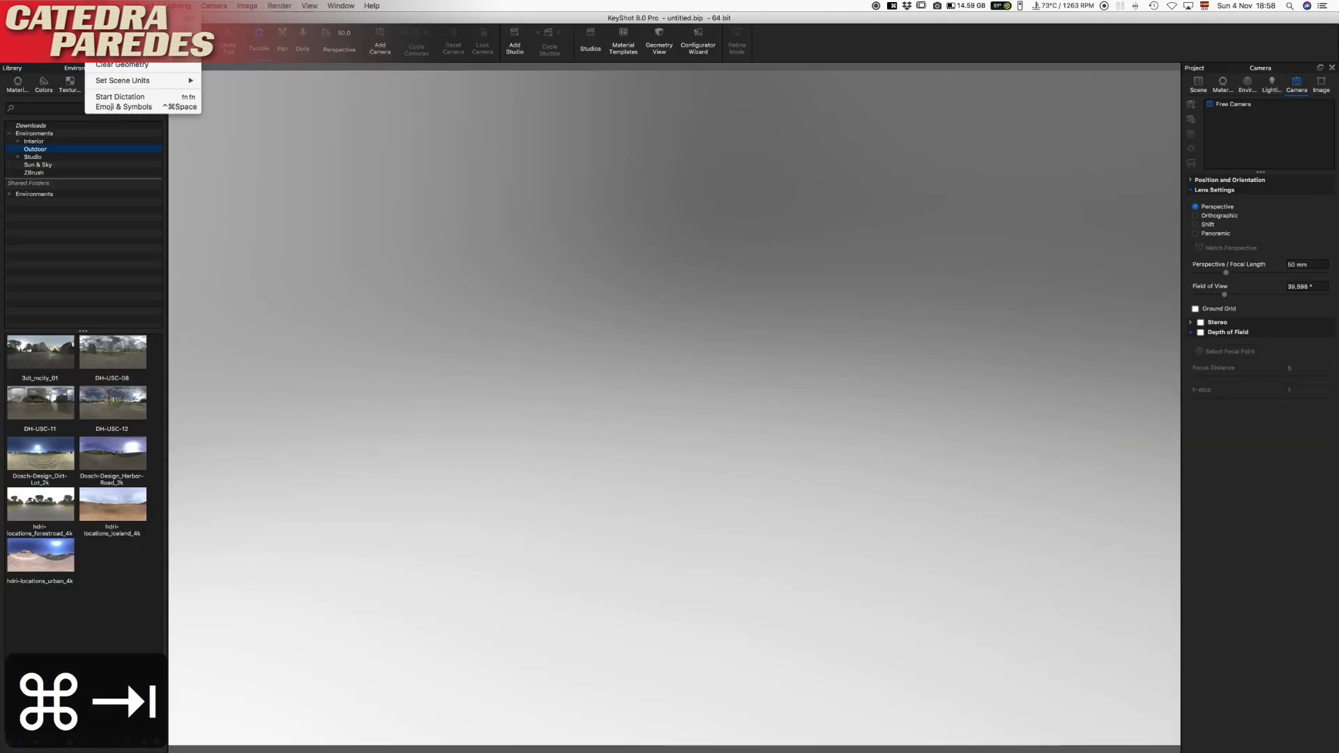
{"action": "mouse_move", "coordinate": [74, 5]}
{"action": "left_click", "coordinate": [876, 320]}
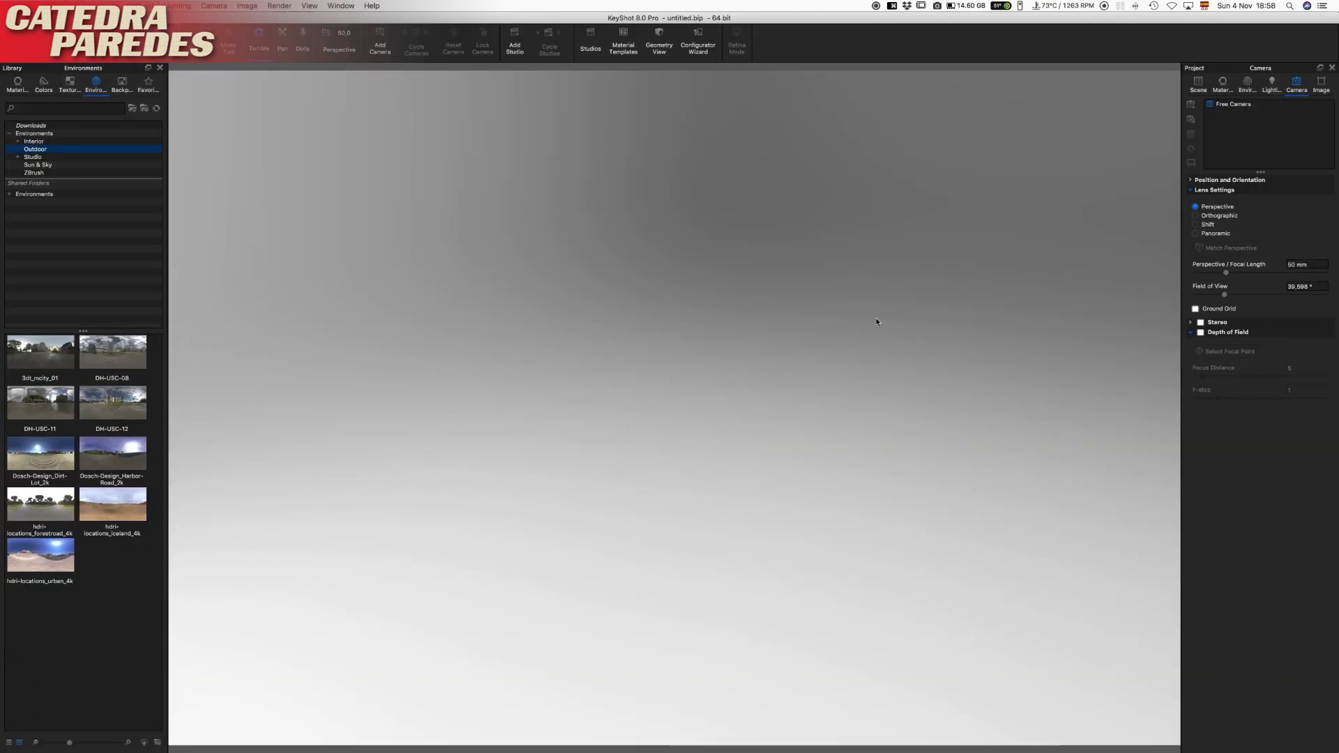
{"action": "key", "text": "super+o"}
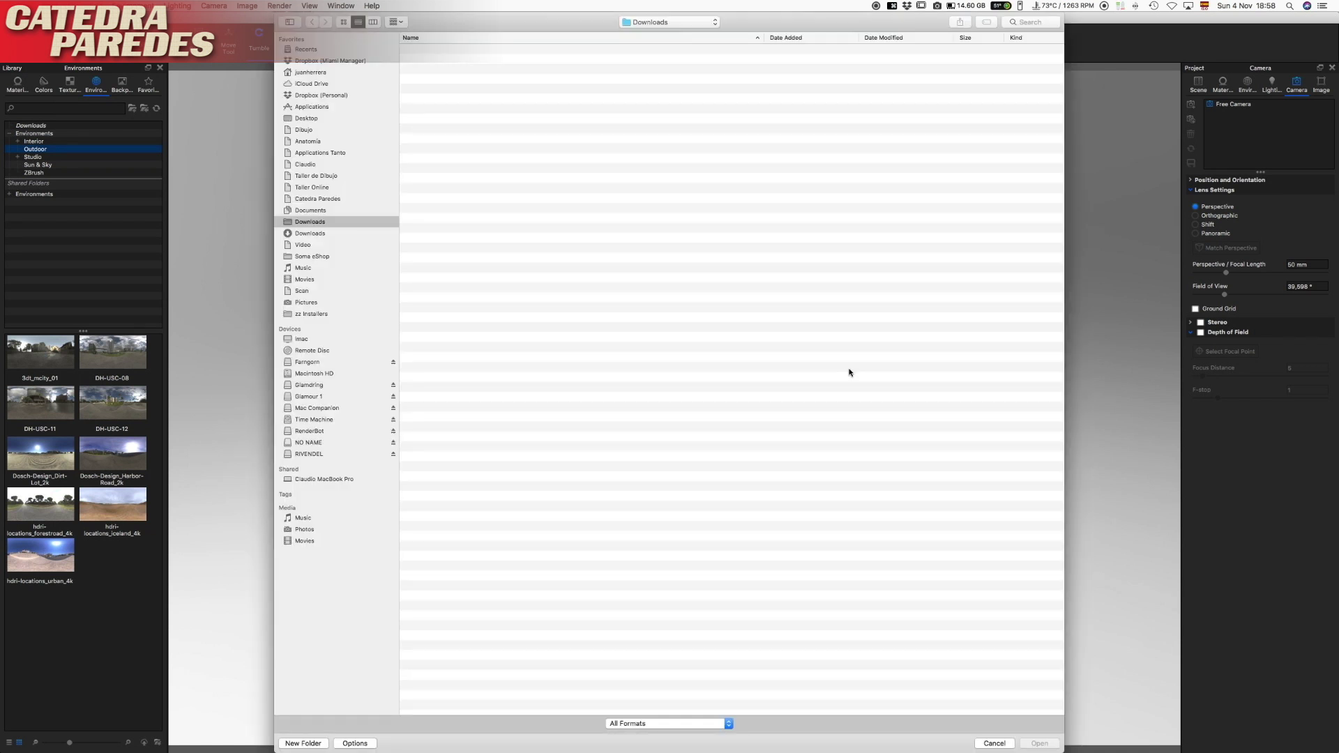
{"action": "left_click", "coordinate": [655, 22]}
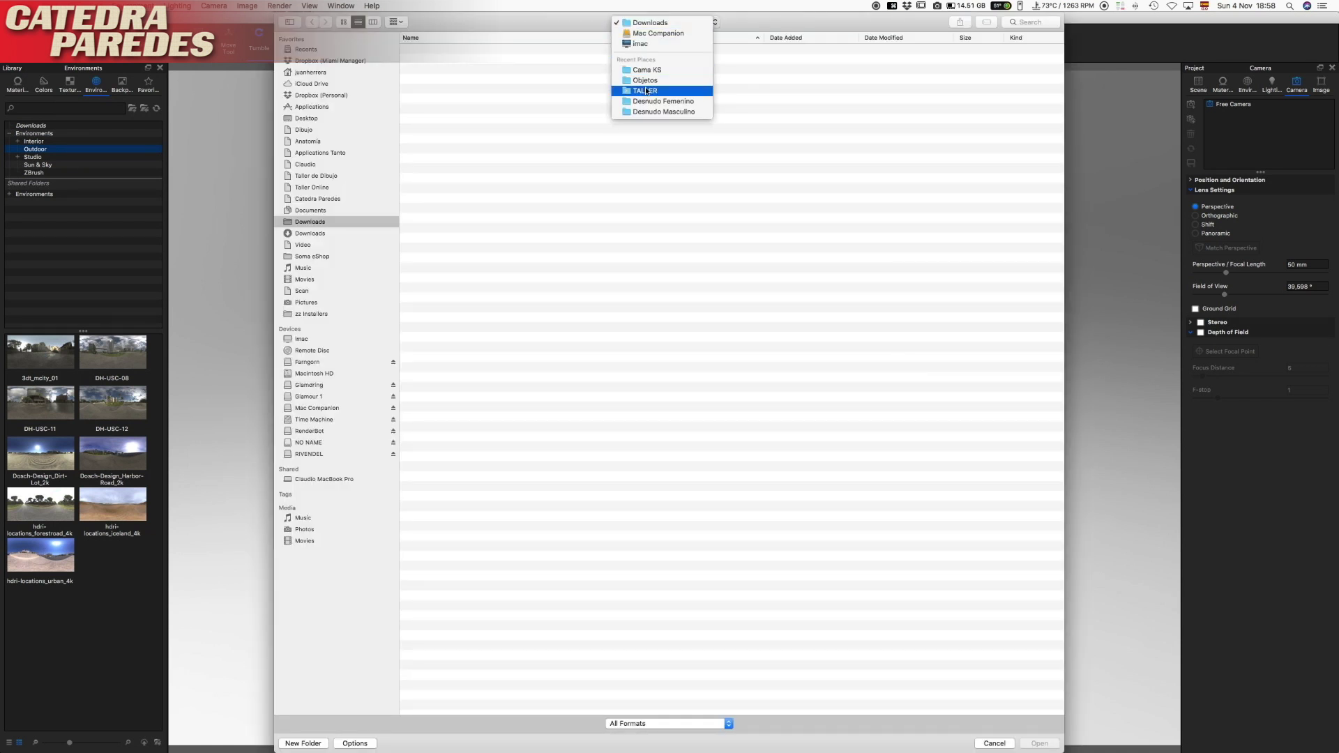
{"action": "left_click", "coordinate": [659, 72]}
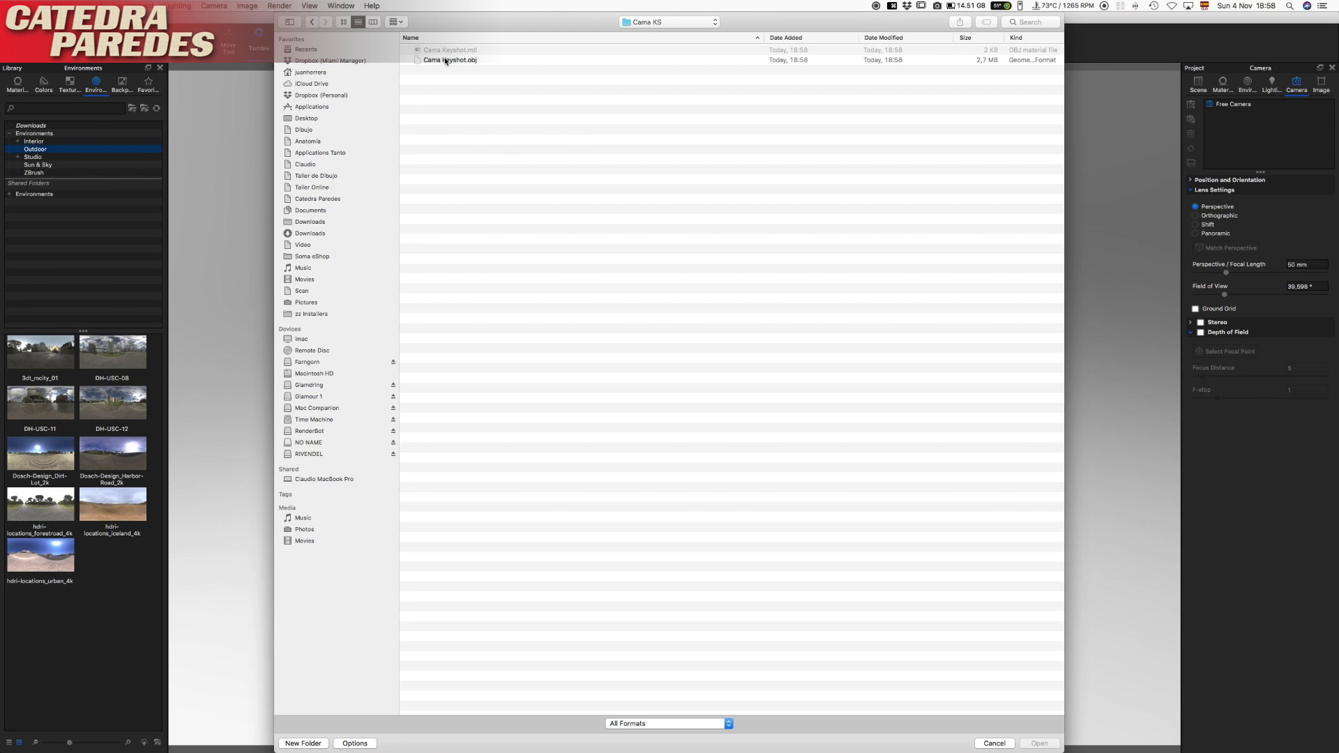
{"action": "left_click", "coordinate": [450, 59]}
{"action": "key", "text": "Return"}
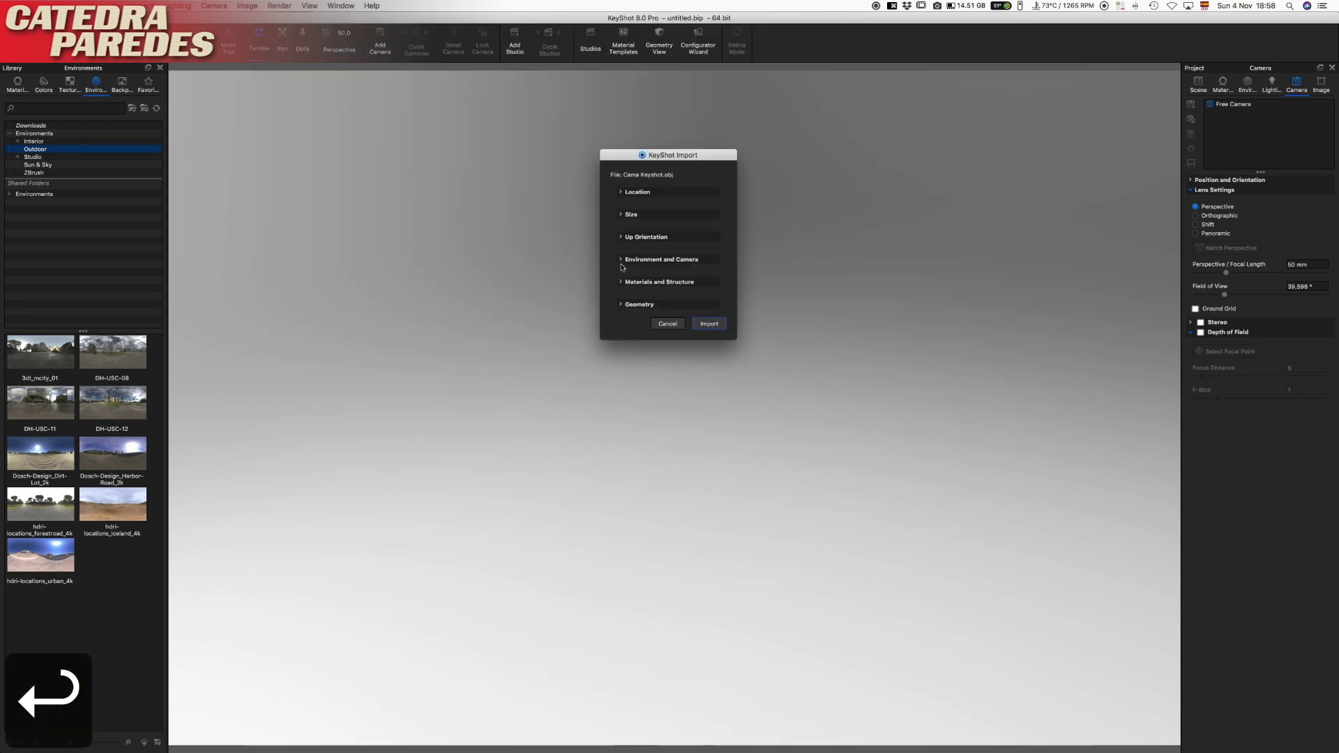
{"action": "left_click", "coordinate": [717, 327]}
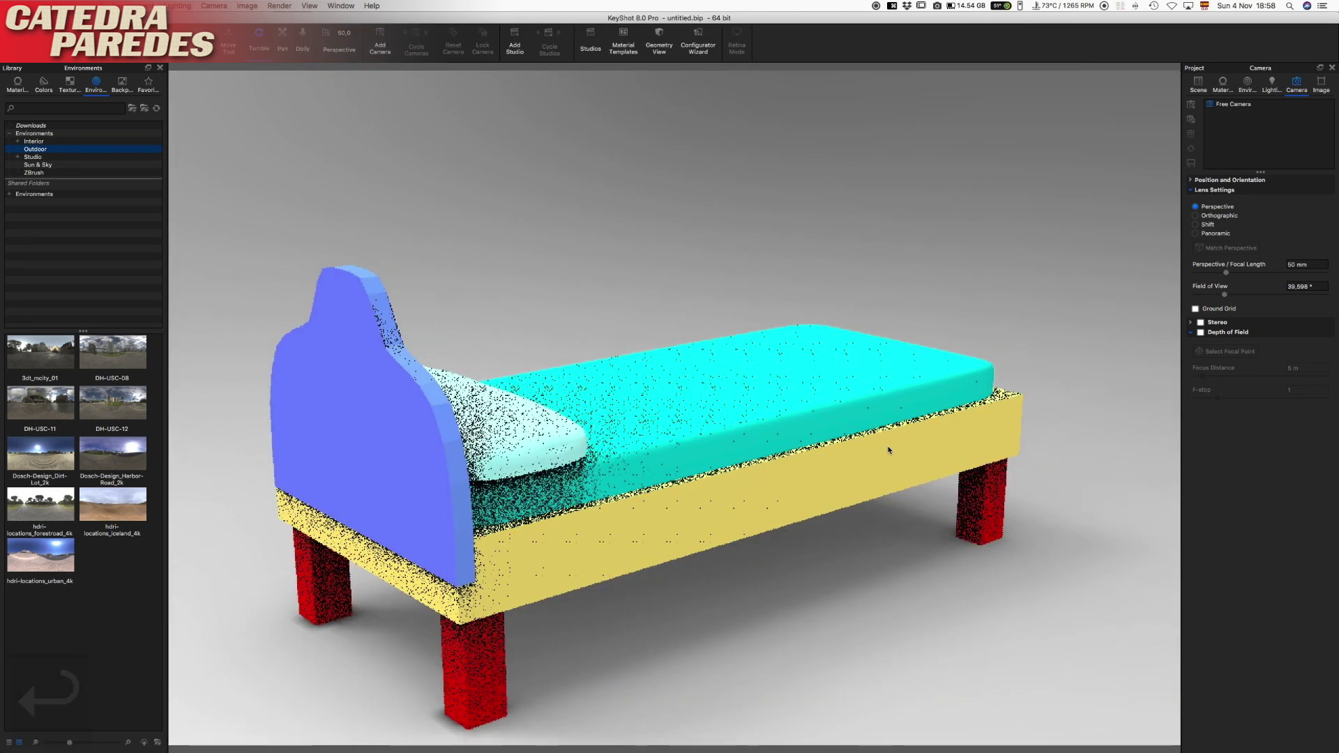
Step: Orbit the camera to the foot end of the bed, show the materials library and hide the library tabs' text labels
{"action": "left_click_drag", "start_coordinate": [892, 452], "coordinate": [879, 462]}
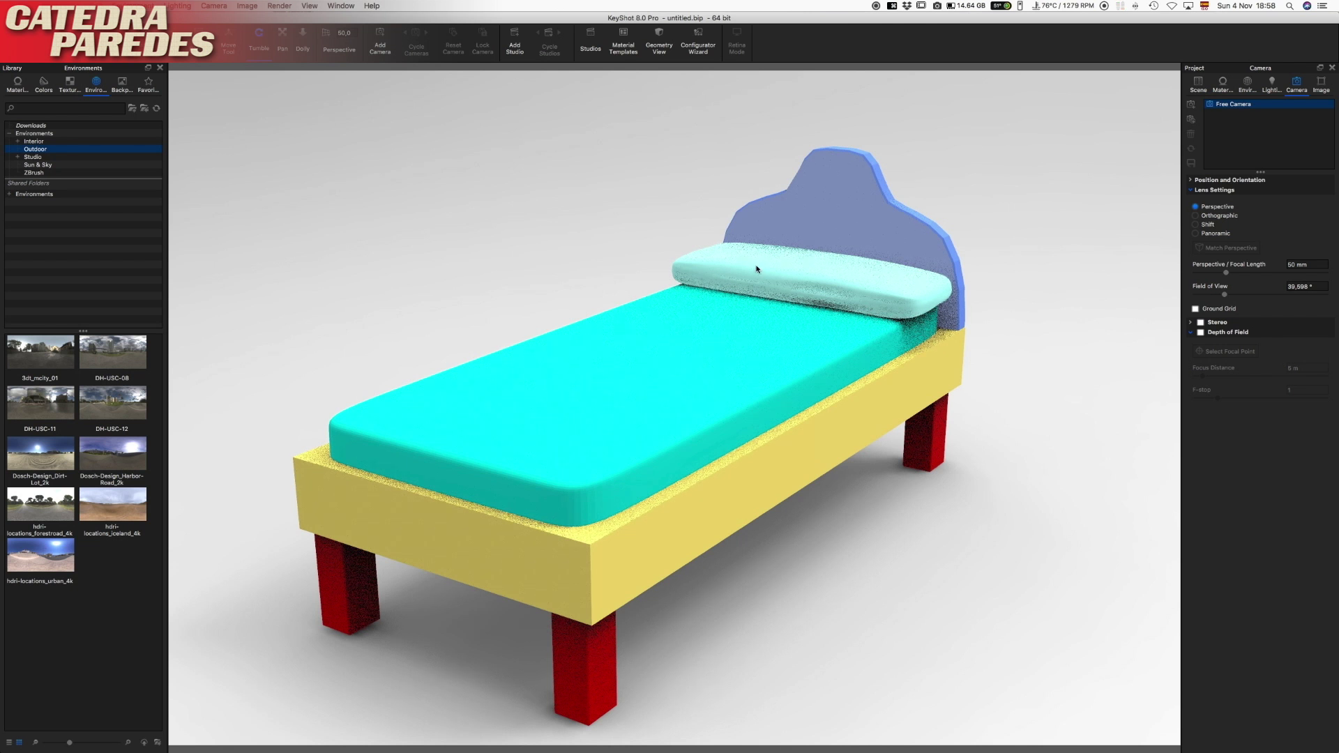
{"action": "left_click", "coordinate": [18, 84]}
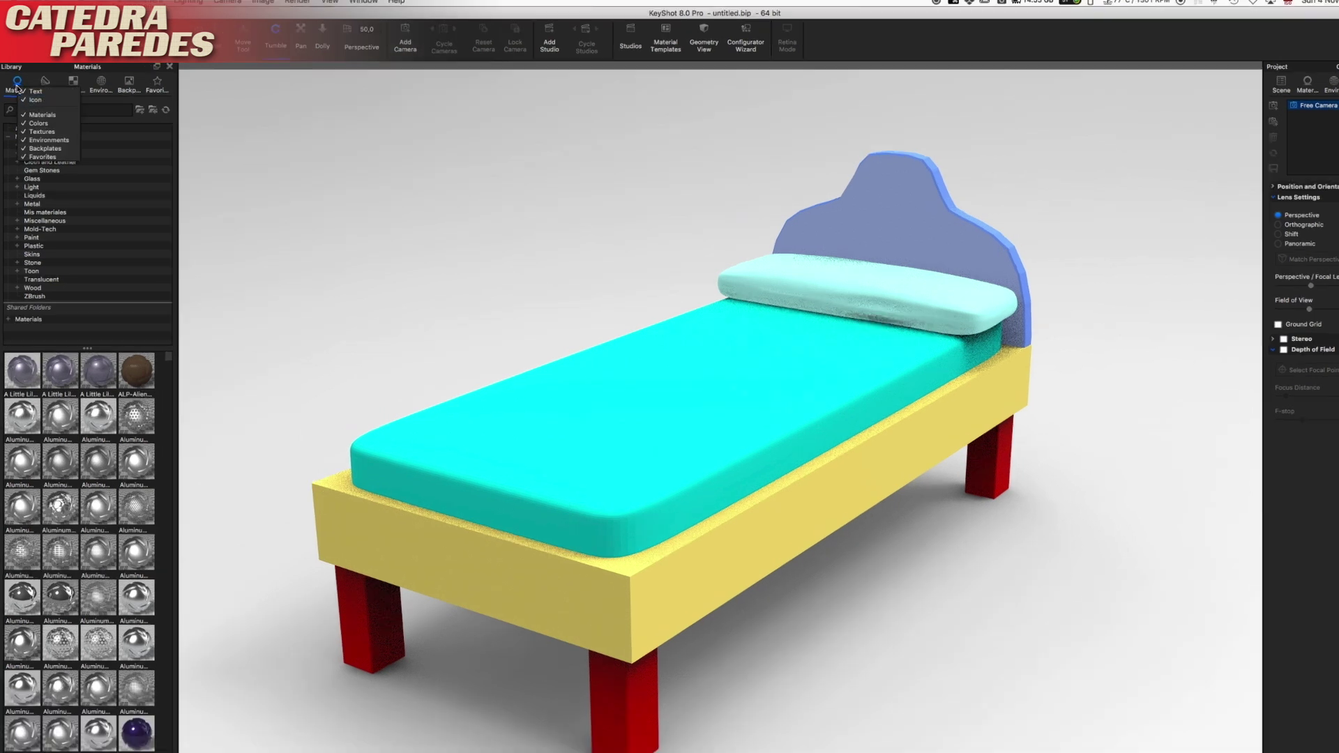
{"action": "right_click", "coordinate": [17, 87]}
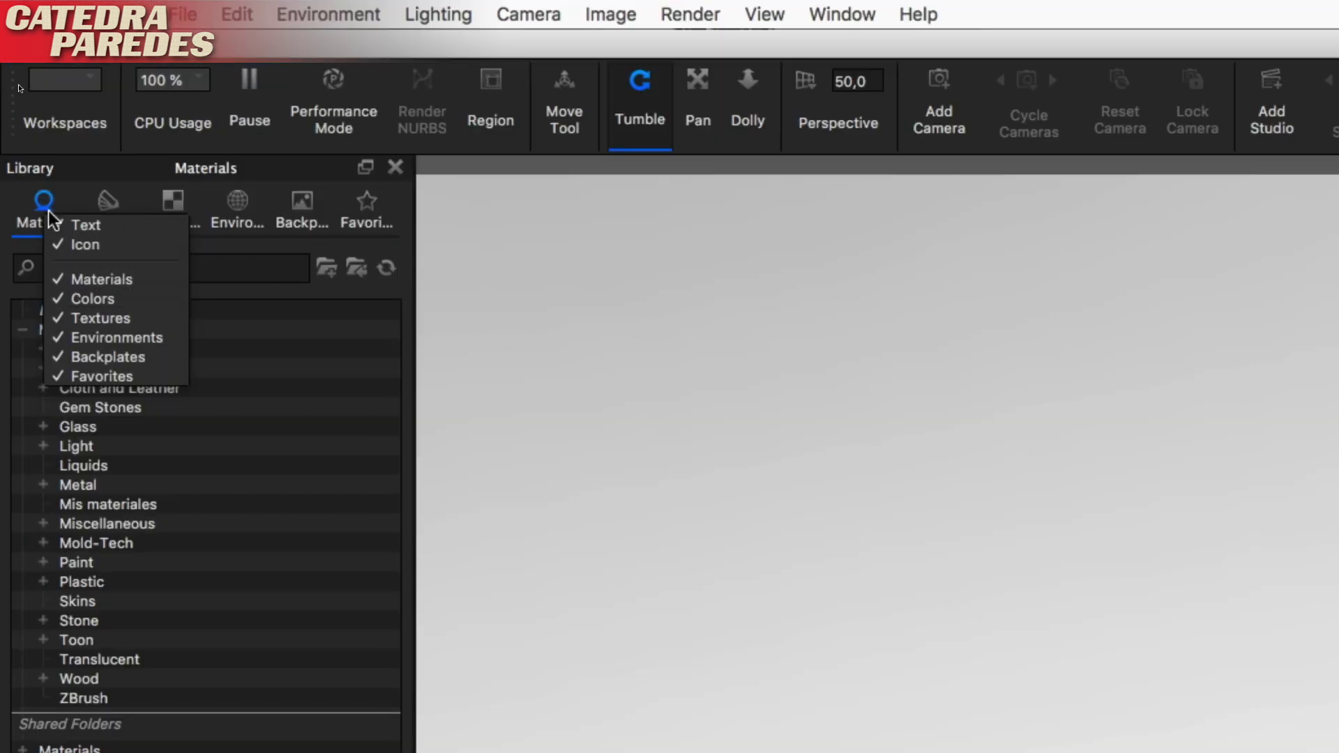
{"action": "left_click", "coordinate": [48, 211]}
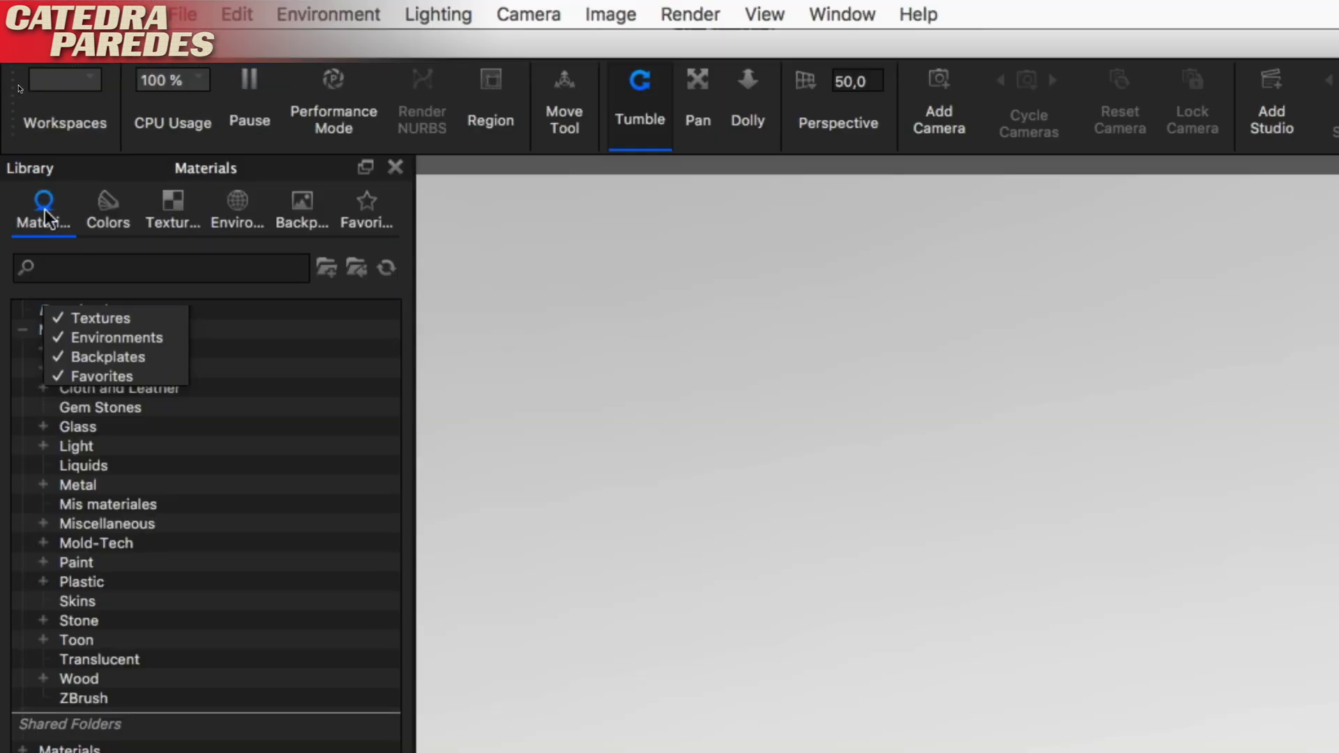
{"action": "right_click", "coordinate": [44, 210]}
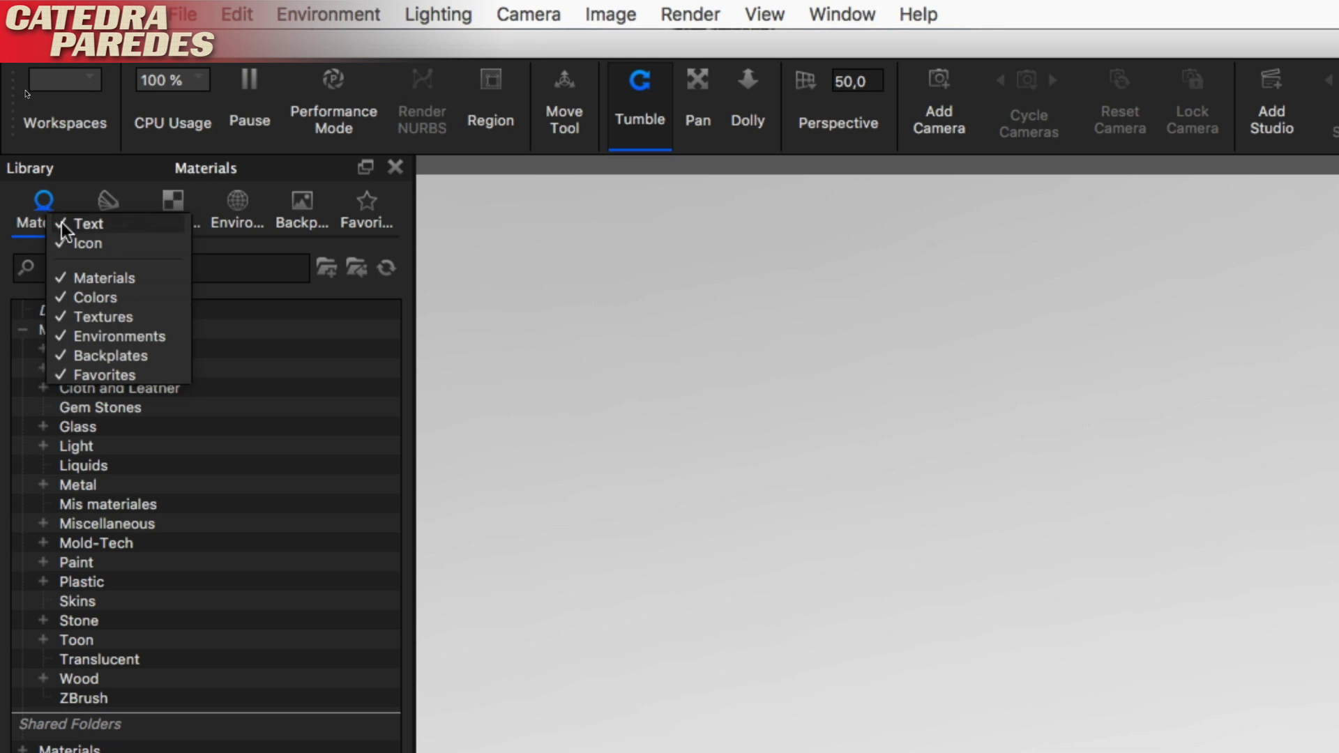
{"action": "left_click", "coordinate": [61, 223]}
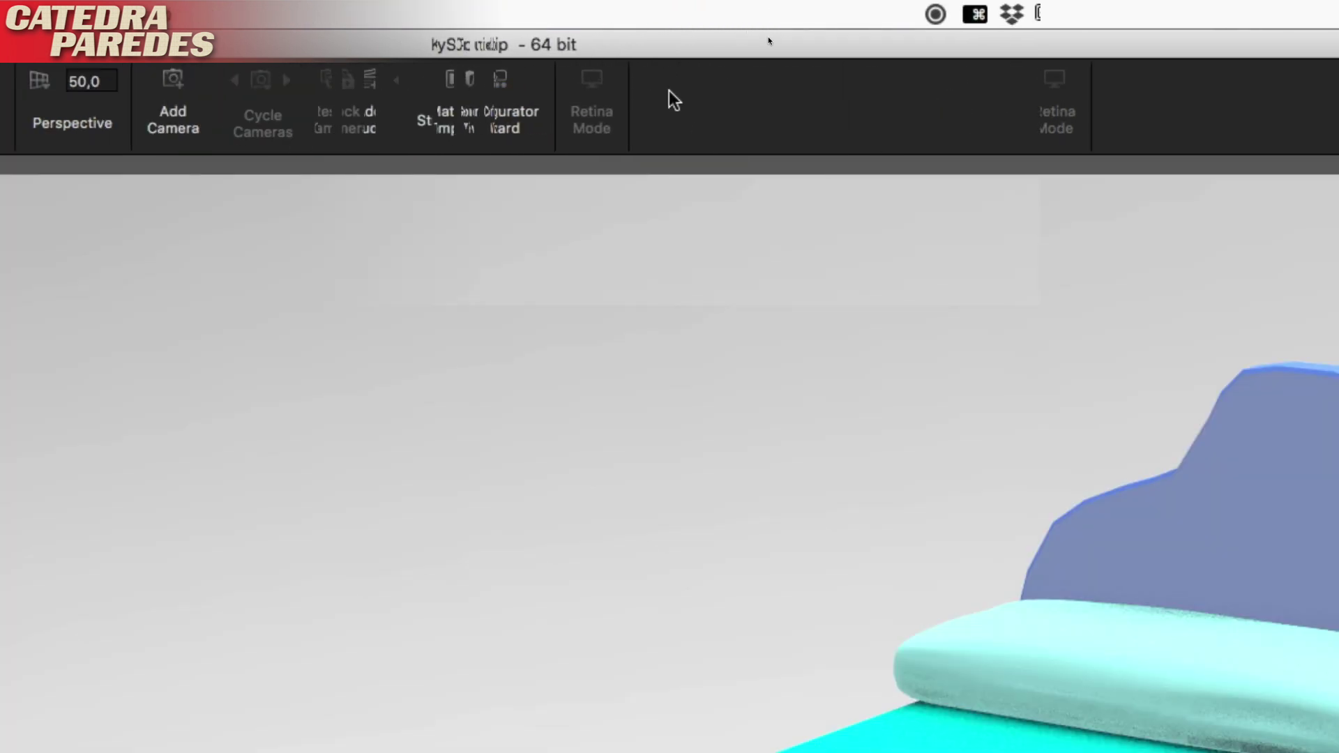
Step: Hide the toolbar's text labels and widen the library panel so the material thumbnails show five per row
{"action": "right_click", "coordinate": [668, 91]}
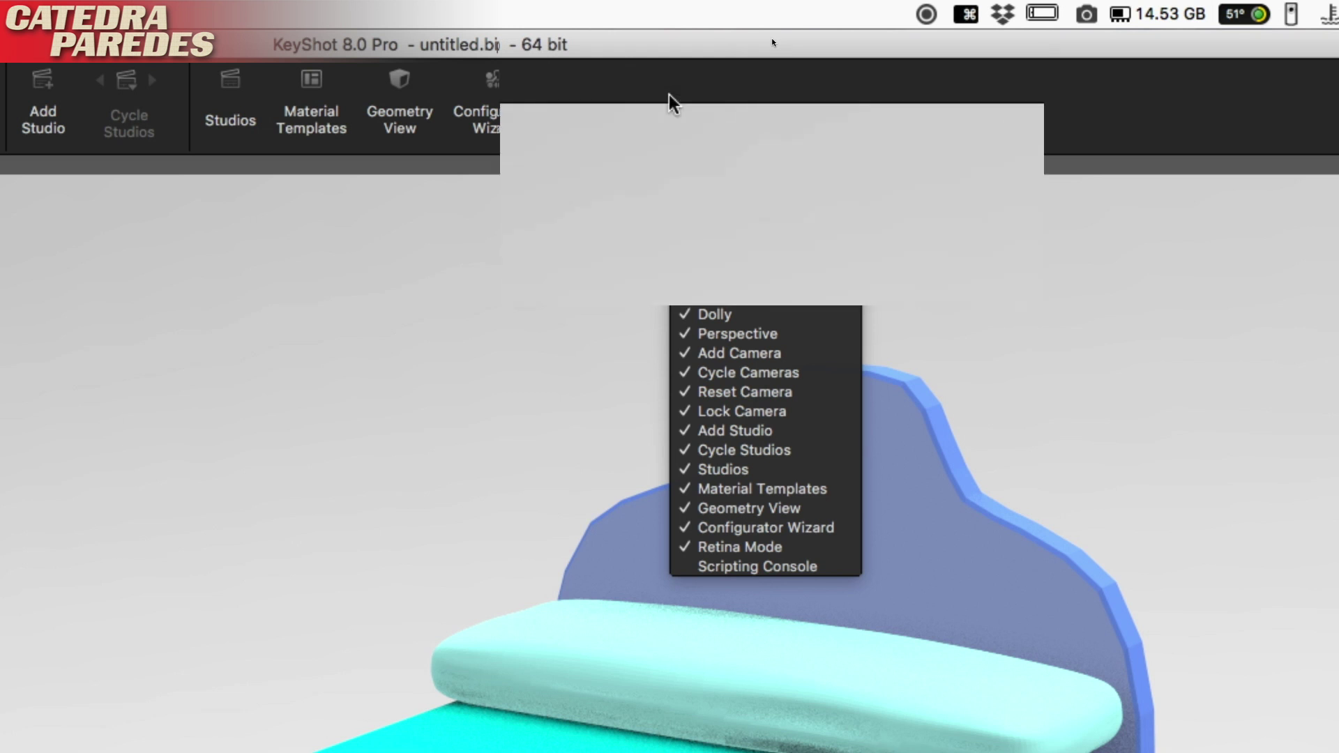
{"action": "left_click", "coordinate": [668, 94]}
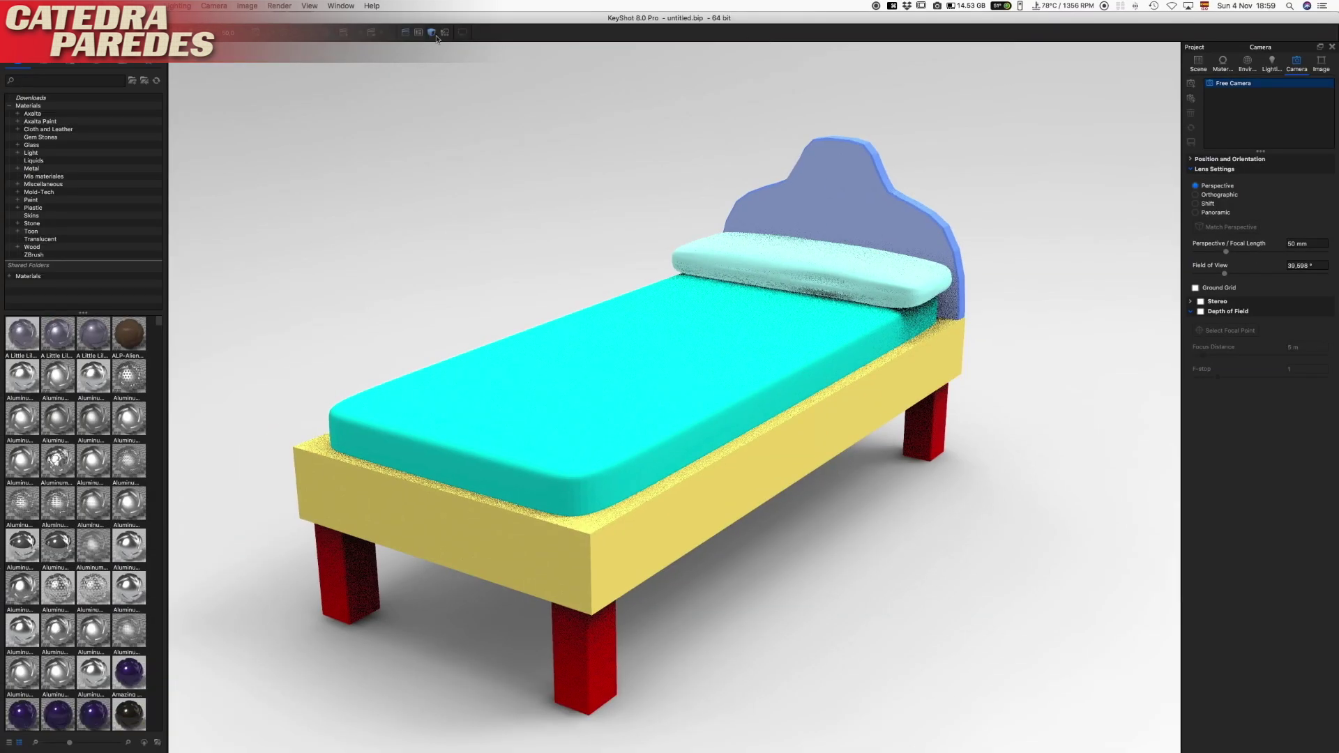
{"action": "right_click", "coordinate": [486, 38]}
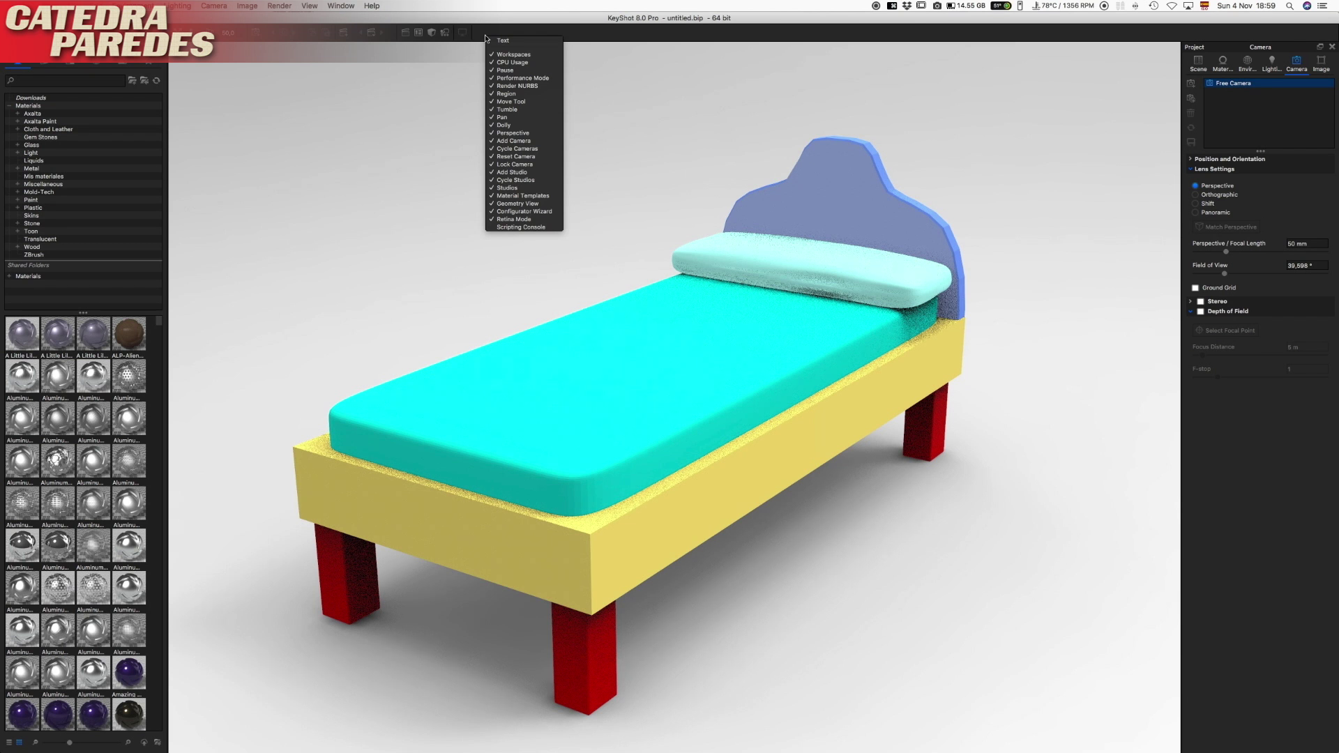
{"action": "key", "text": "Escape"}
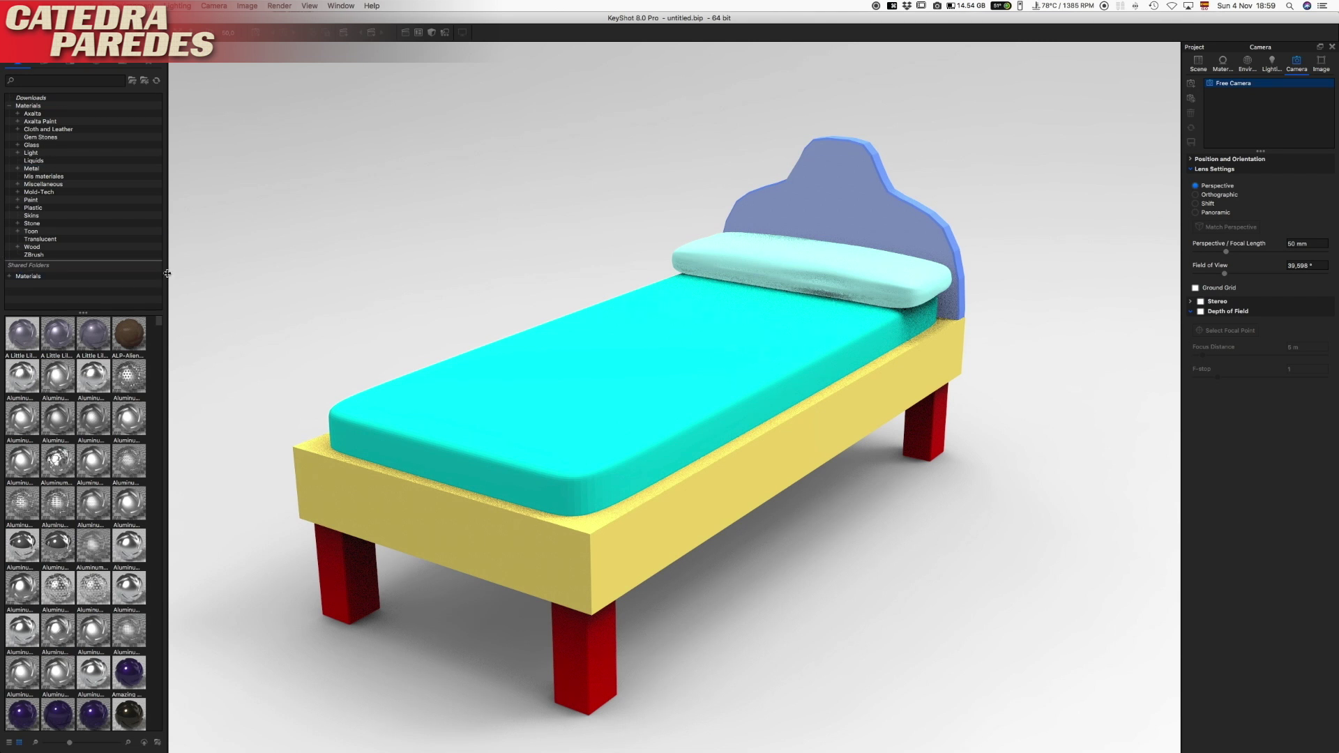
{"action": "left_click_drag", "start_coordinate": [167, 274], "coordinate": [201, 279]}
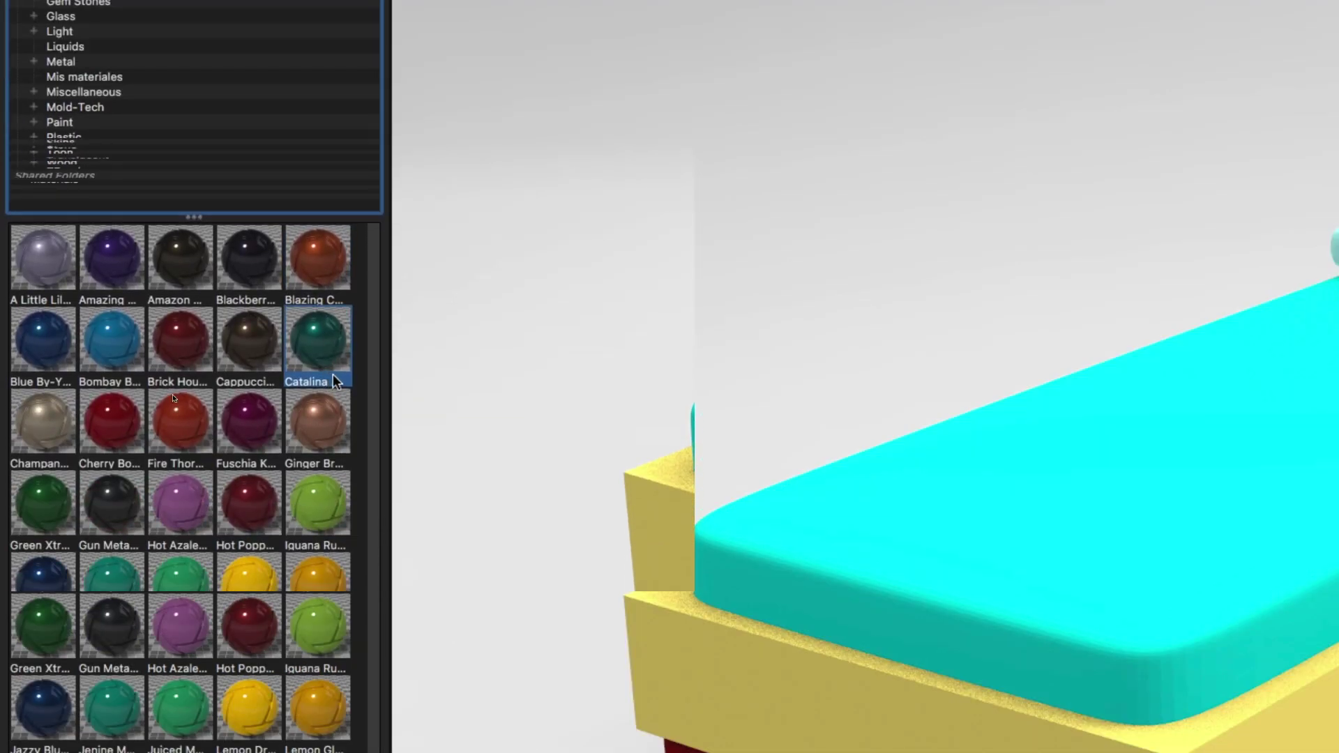
Step: Browse the Axalta, Light and Metal categories of the materials library
{"action": "mouse_move", "coordinate": [335, 382]}
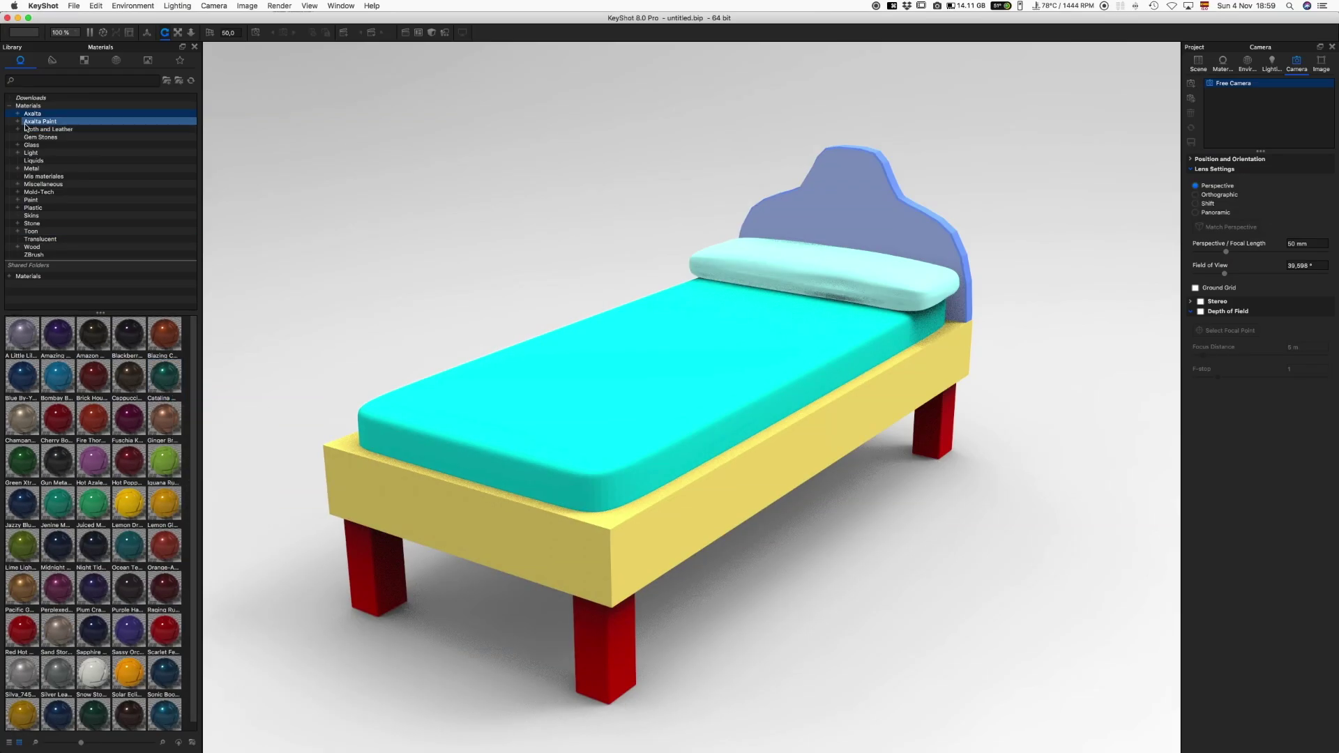
{"action": "left_click", "coordinate": [35, 153]}
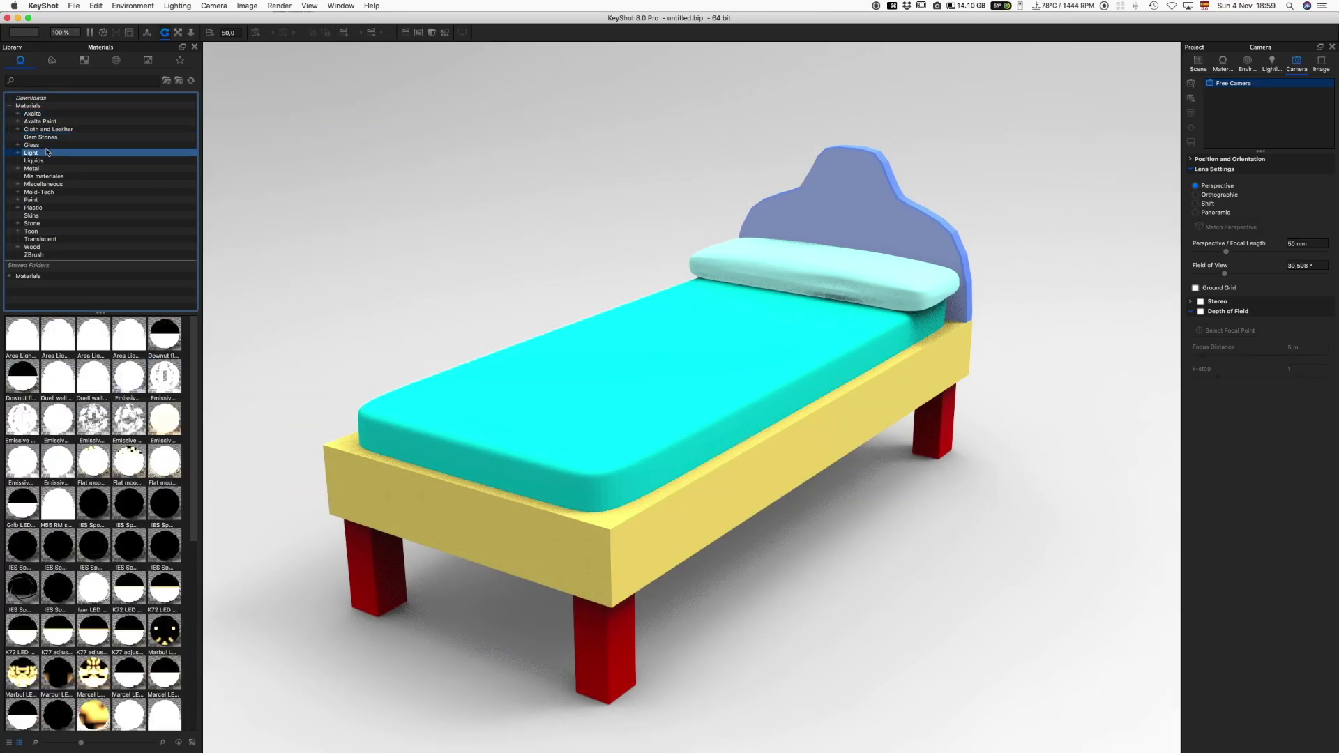
{"action": "left_click", "coordinate": [44, 168]}
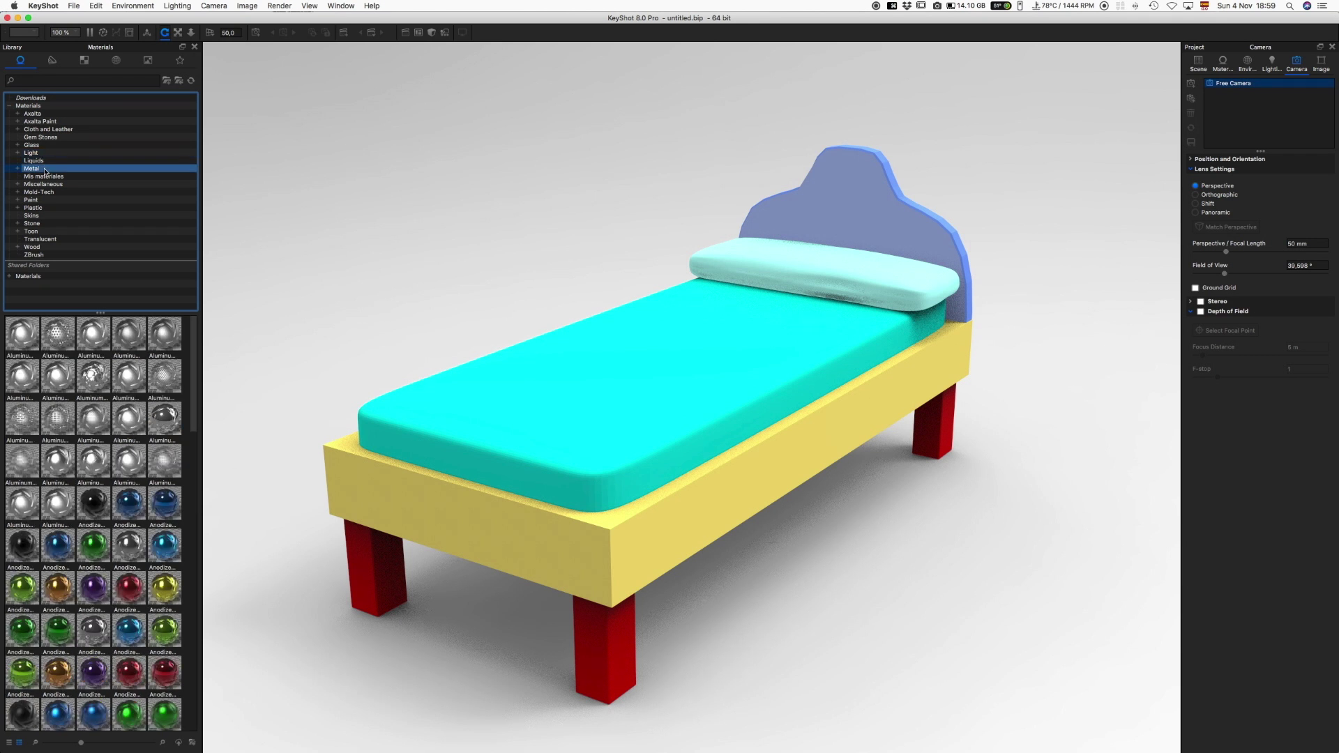
Step: From the color library, apply Copper to the bed frame and Blue to the mattress
{"action": "left_click", "coordinate": [53, 62]}
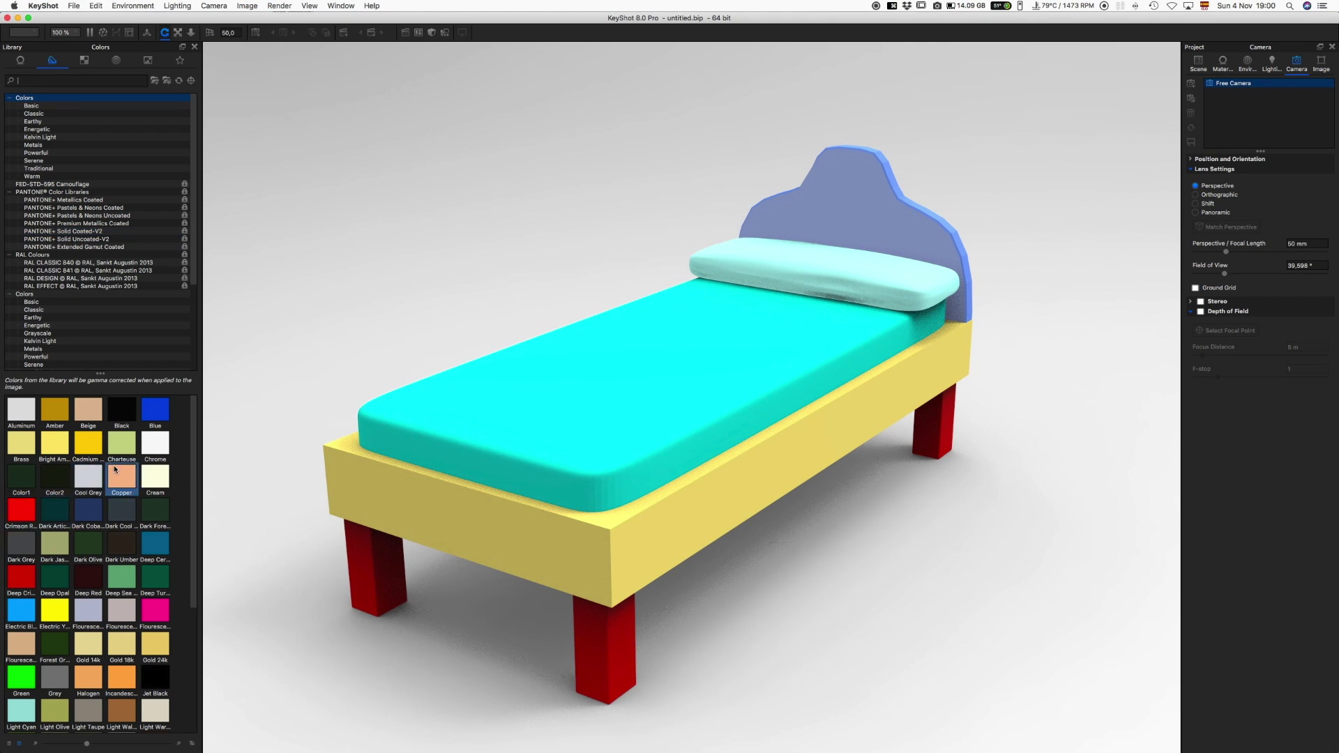
{"action": "left_click_drag", "start_coordinate": [127, 480], "coordinate": [394, 520]}
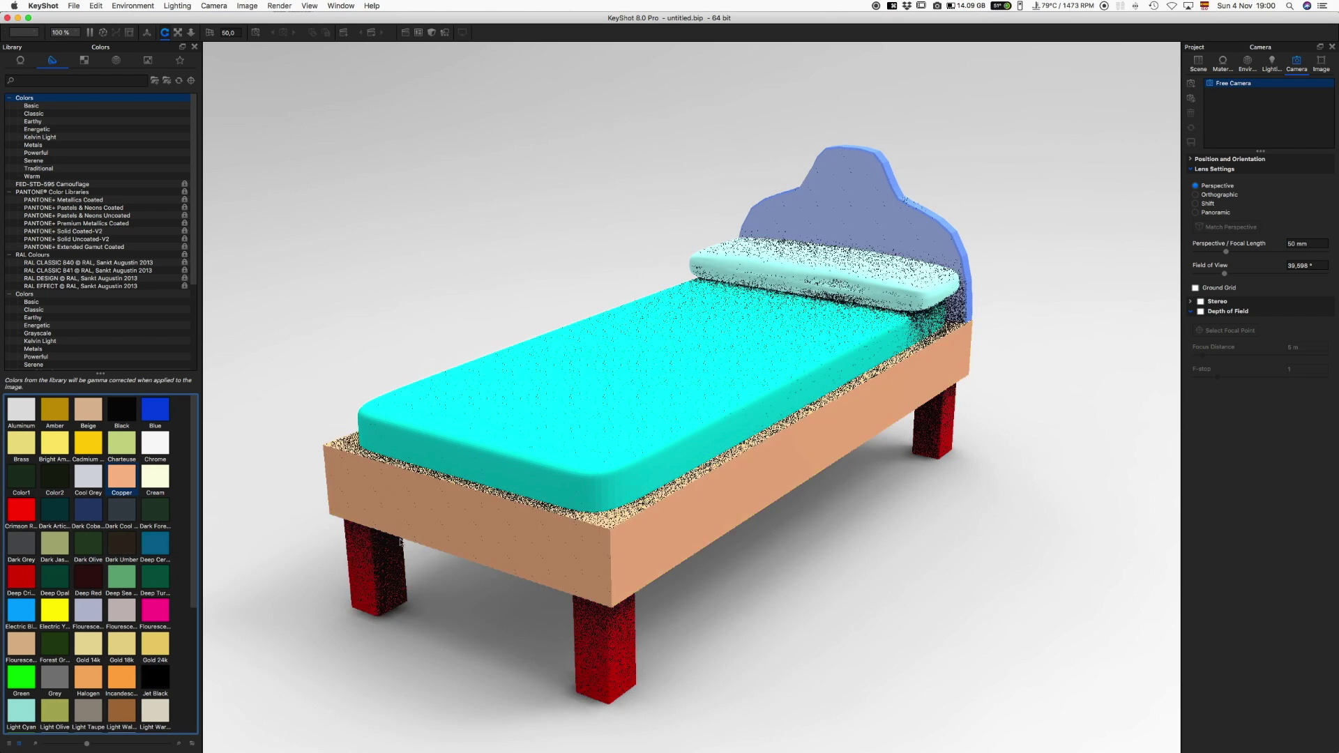
{"action": "left_click_drag", "start_coordinate": [155, 411], "coordinate": [670, 397]}
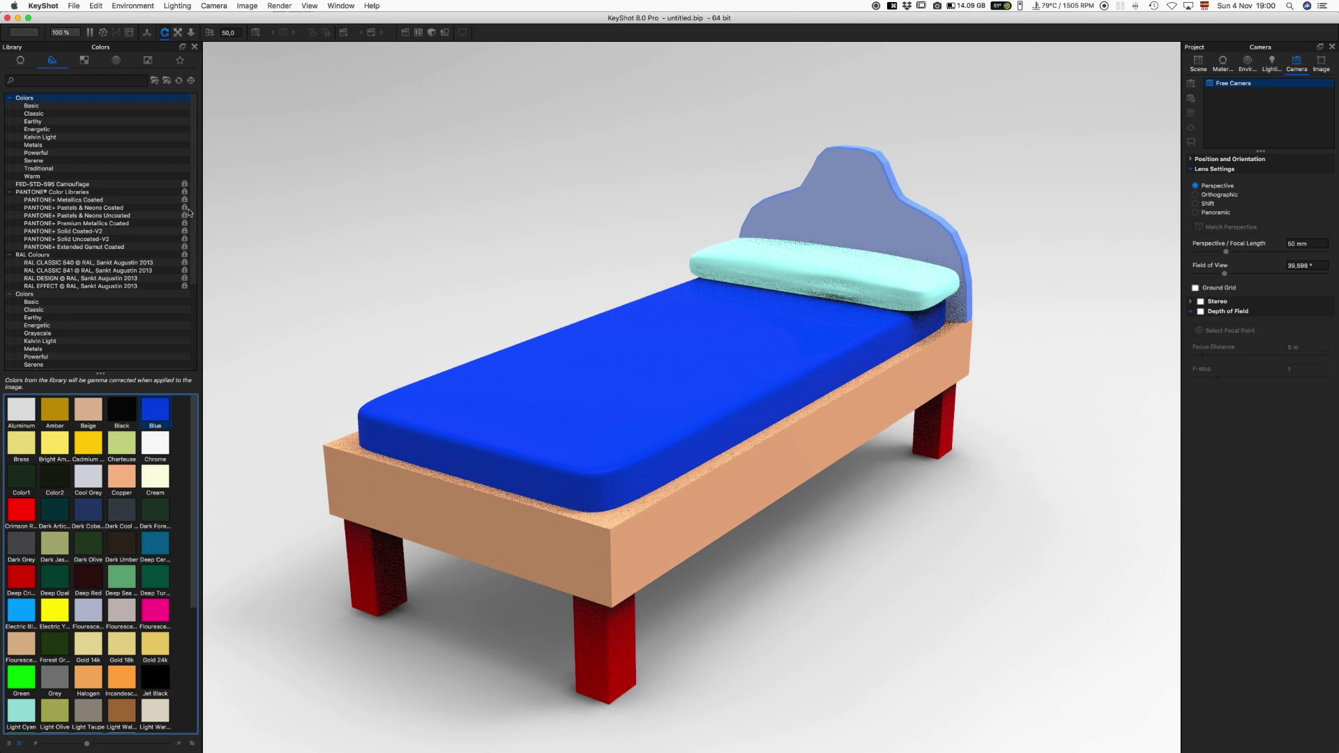
Step: Look through the color library's groups, including the PANTONE and RAL collections
{"action": "scroll", "coordinate": [187, 244], "scroll_direction": "down", "scroll_amount": 3}
{"action": "left_click", "coordinate": [184, 263]}
{"action": "scroll", "coordinate": [185, 274], "scroll_direction": "up", "scroll_amount": 3}
{"action": "left_click", "coordinate": [25, 98]}
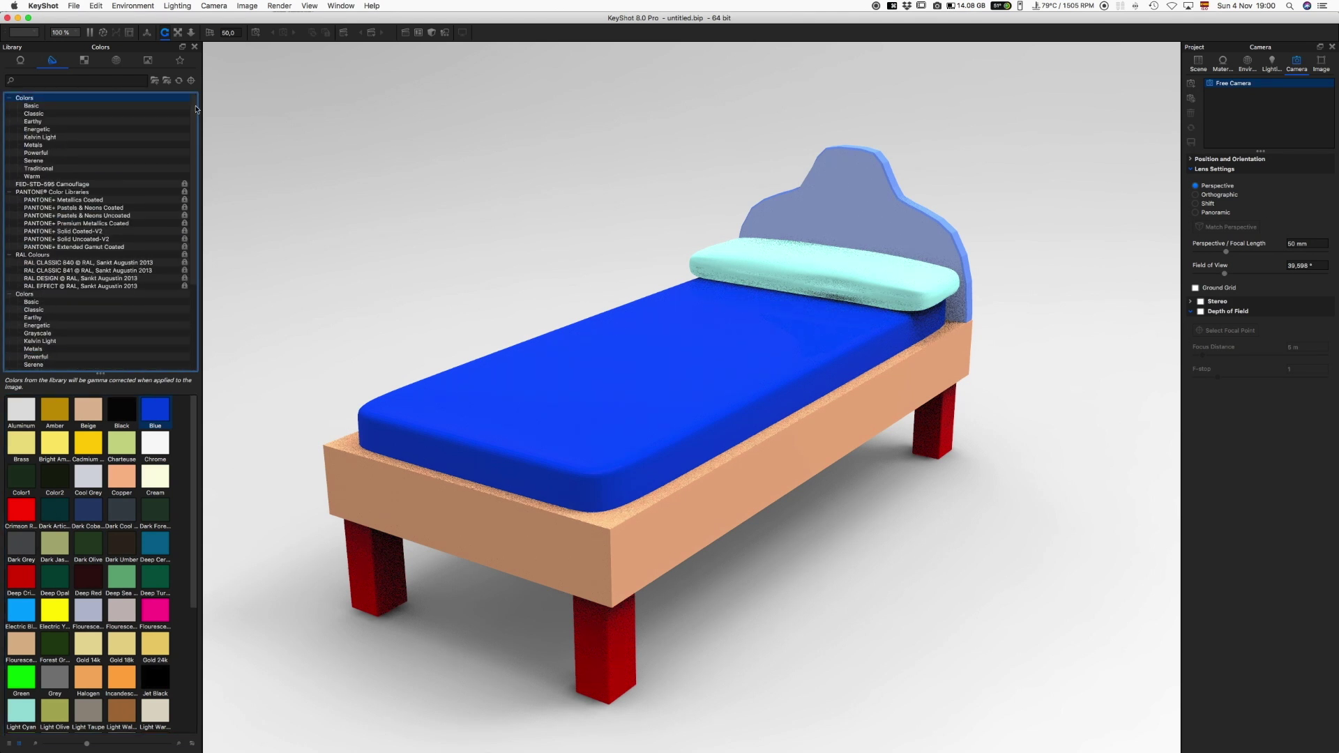
Step: Widen the texture library and apply the ash texture as a diffuse map to the bed frame and the legs
{"action": "left_click", "coordinate": [83, 60]}
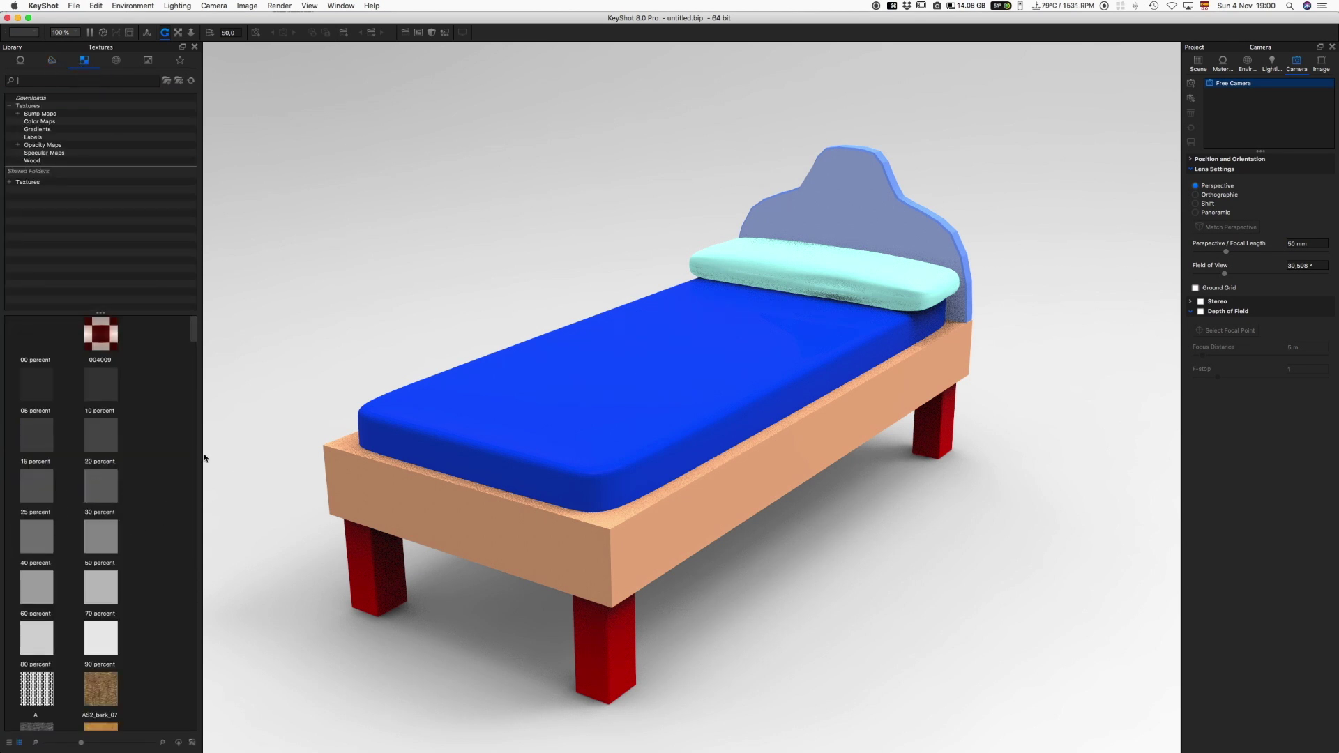
{"action": "left_click_drag", "start_coordinate": [202, 456], "coordinate": [214, 457]}
{"action": "left_click_drag", "start_coordinate": [147, 589], "coordinate": [440, 533]}
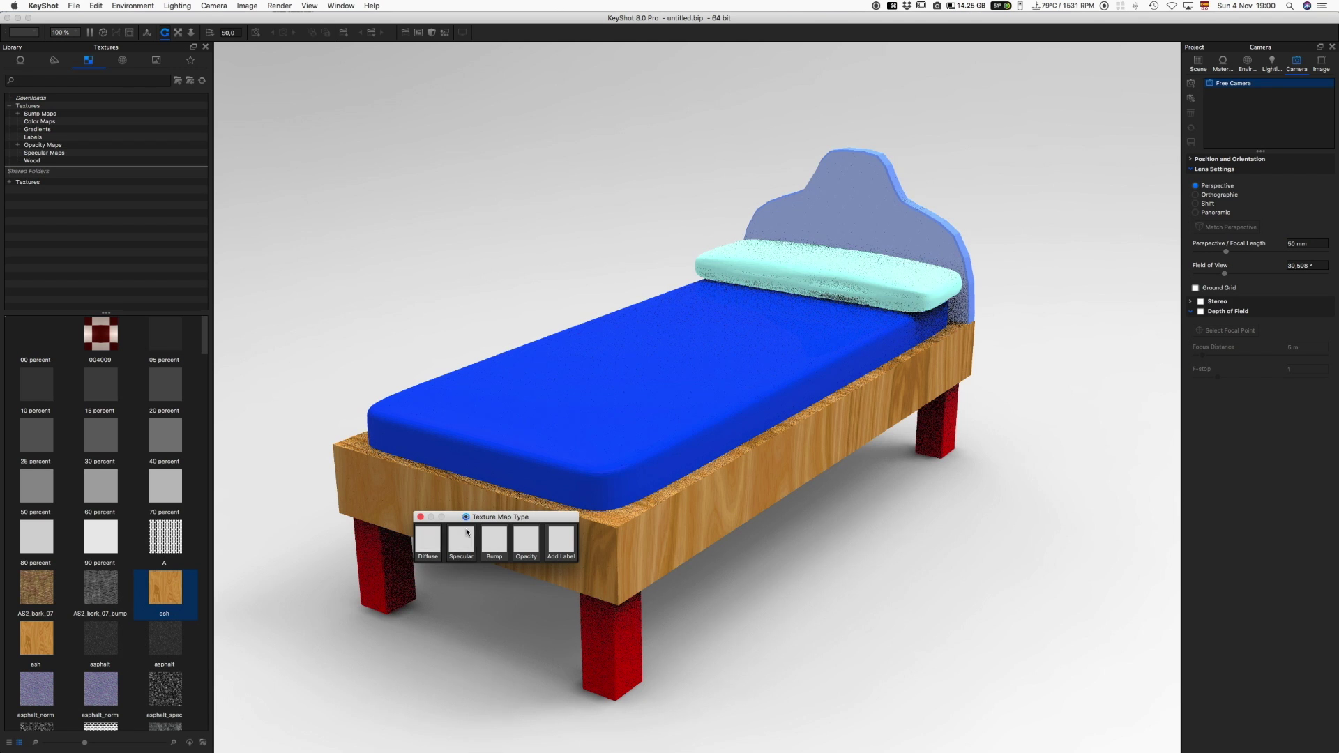
{"action": "left_click_drag", "start_coordinate": [523, 517], "coordinate": [428, 618]}
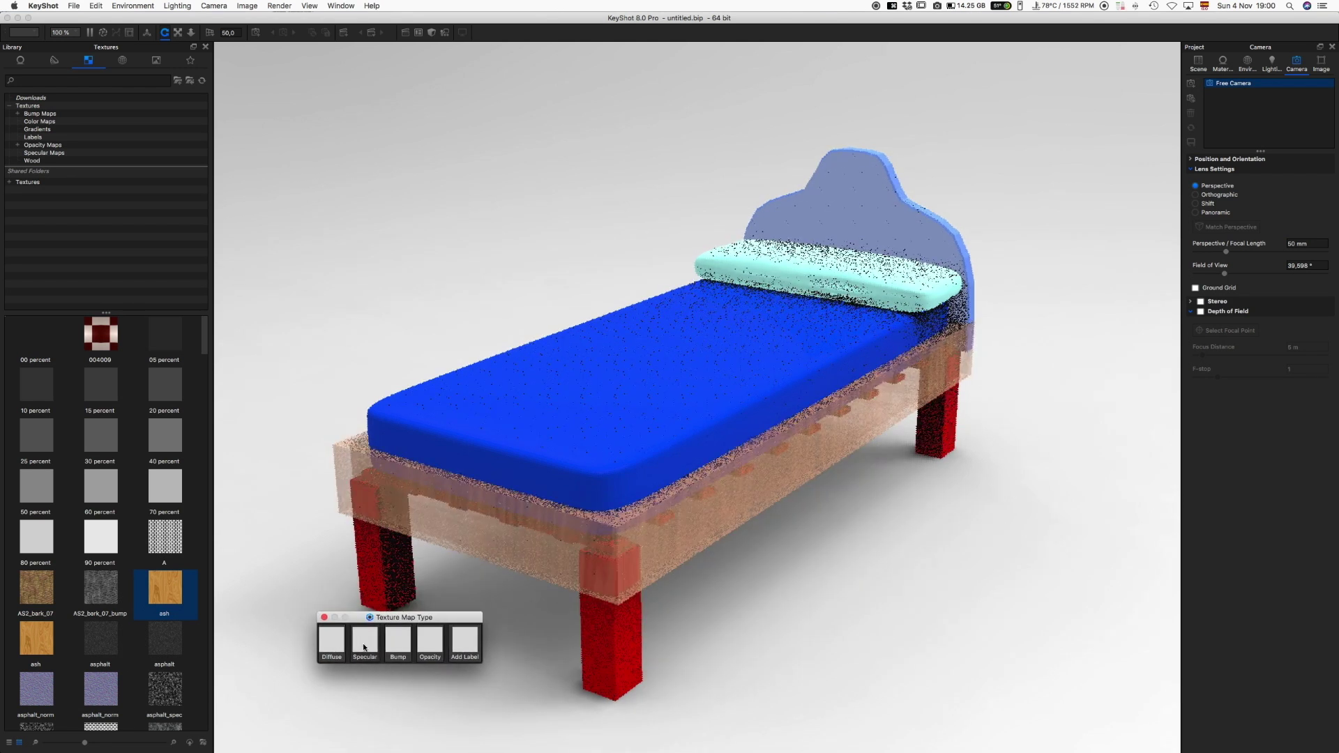
{"action": "left_click", "coordinate": [331, 645]}
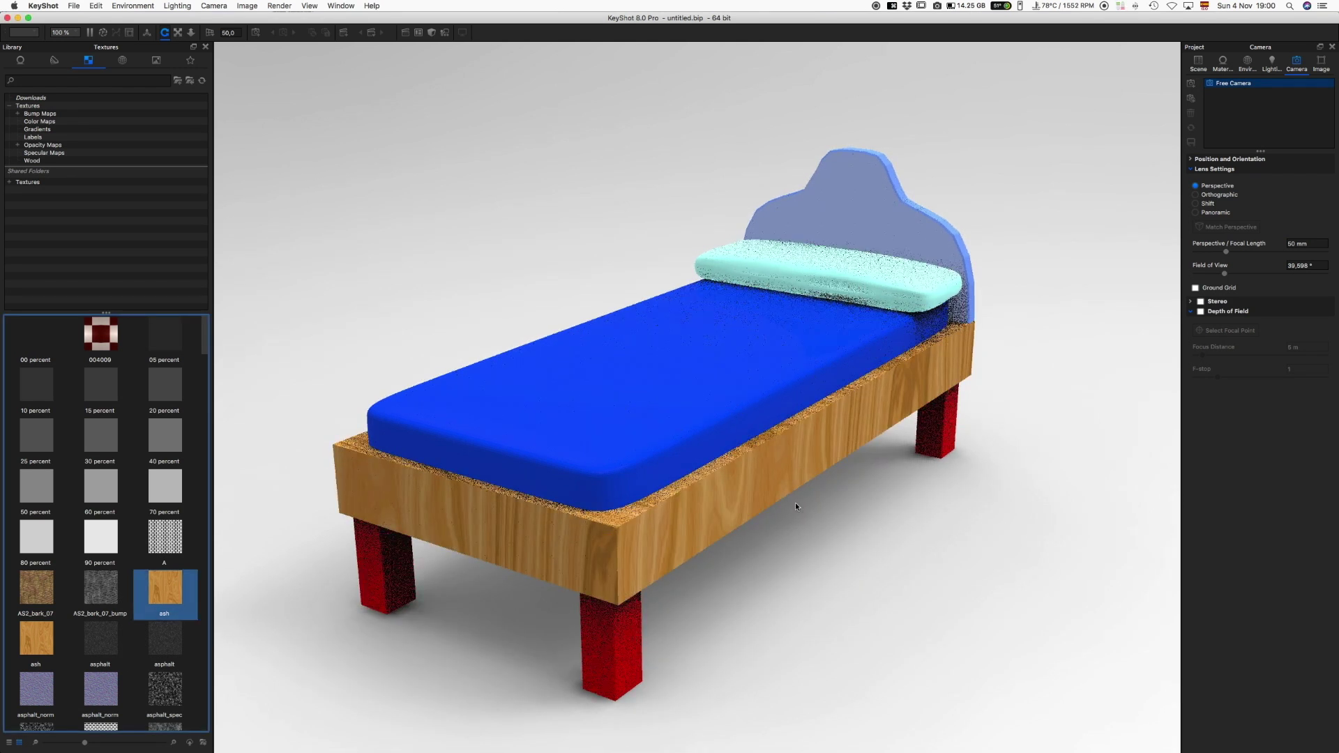
{"action": "left_click_drag", "start_coordinate": [165, 590], "coordinate": [381, 577]}
{"action": "left_click", "coordinate": [415, 607]}
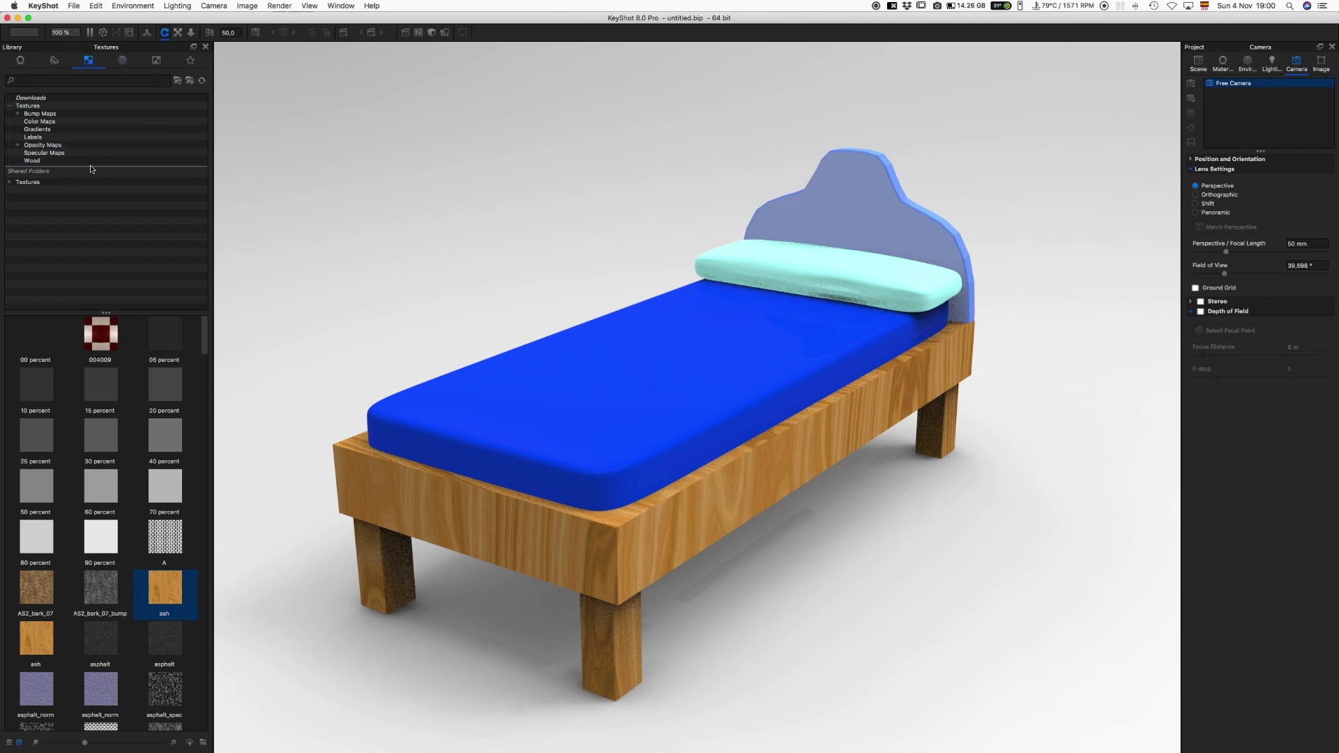
Step: Browse the texture library and apply the texture named B to the bed frame as a specular map
{"action": "left_click", "coordinate": [203, 352]}
{"action": "scroll", "coordinate": [192, 362], "scroll_direction": "down", "scroll_amount": 10}
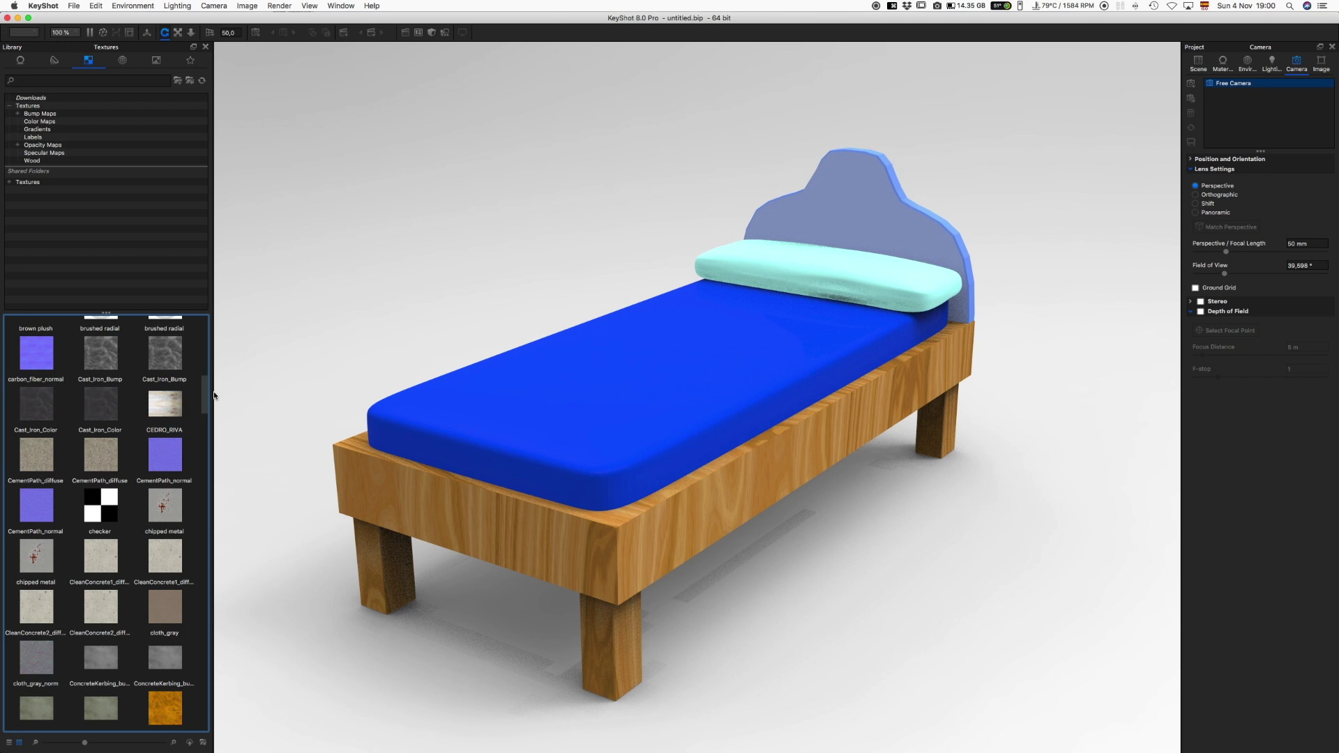
{"action": "left_click_drag", "start_coordinate": [207, 395], "coordinate": [201, 443]}
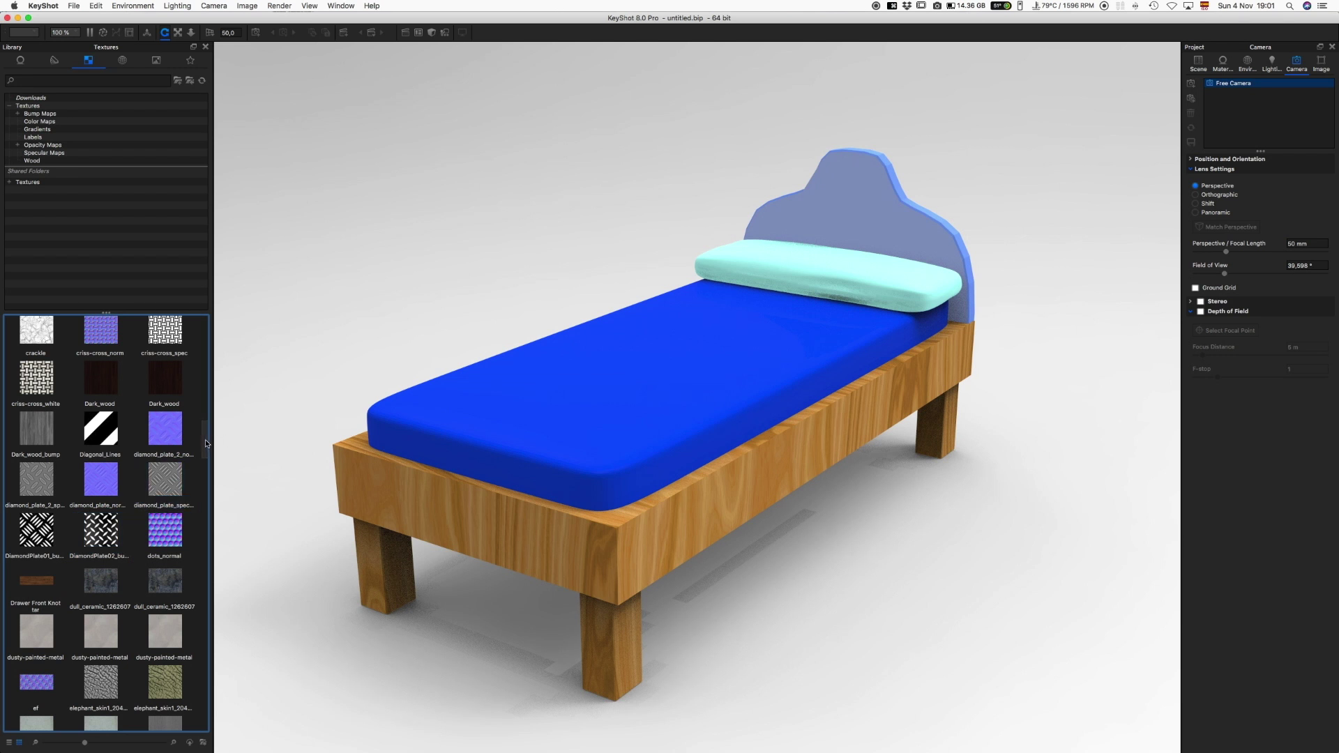
{"action": "mouse_move", "coordinate": [193, 449]}
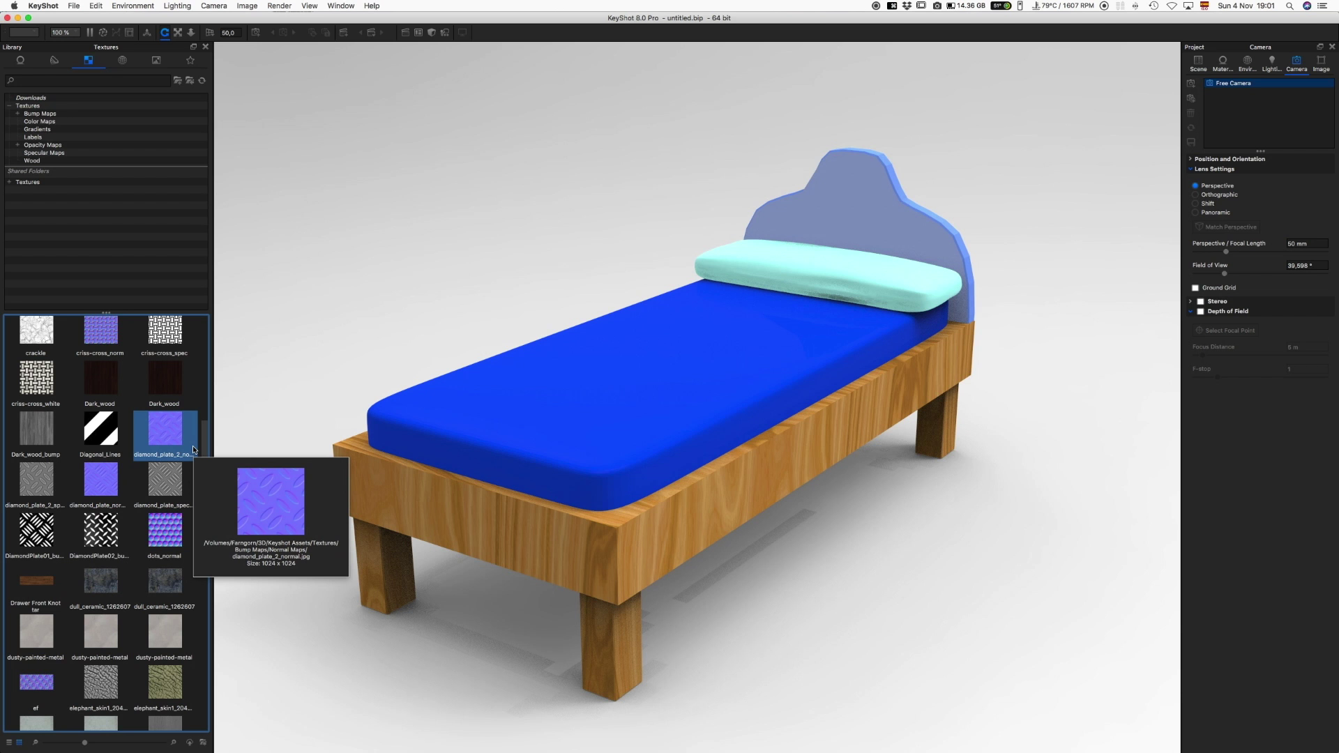
{"action": "scroll", "coordinate": [202, 425], "scroll_direction": "up", "scroll_amount": 10}
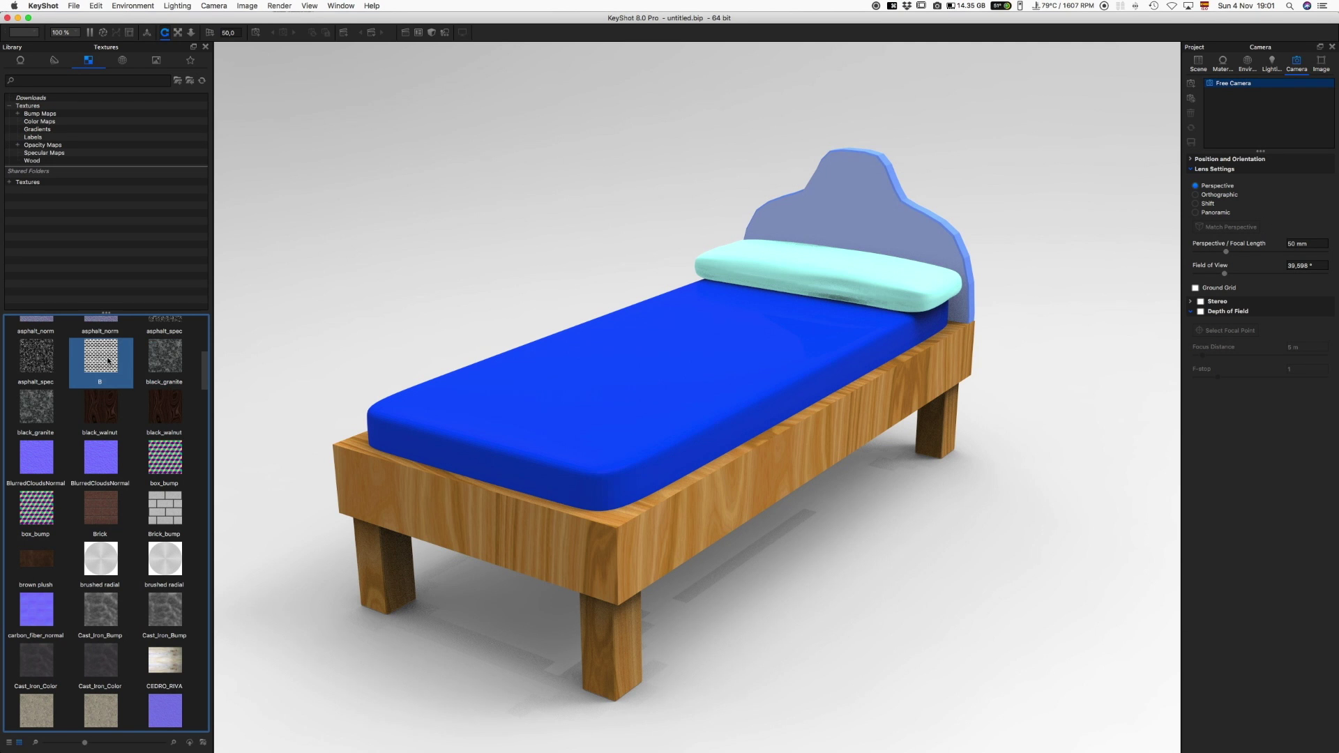
{"action": "left_click_drag", "start_coordinate": [108, 360], "coordinate": [384, 488]}
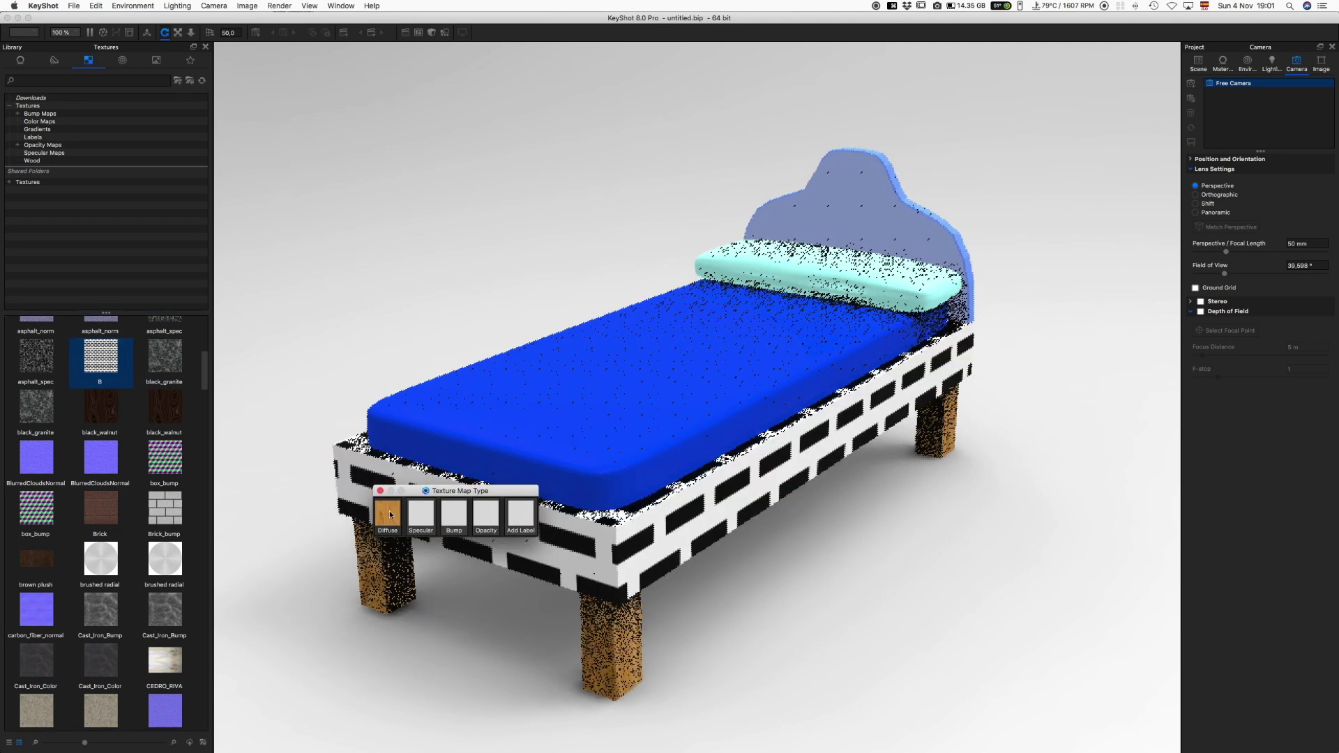
{"action": "left_click", "coordinate": [425, 513]}
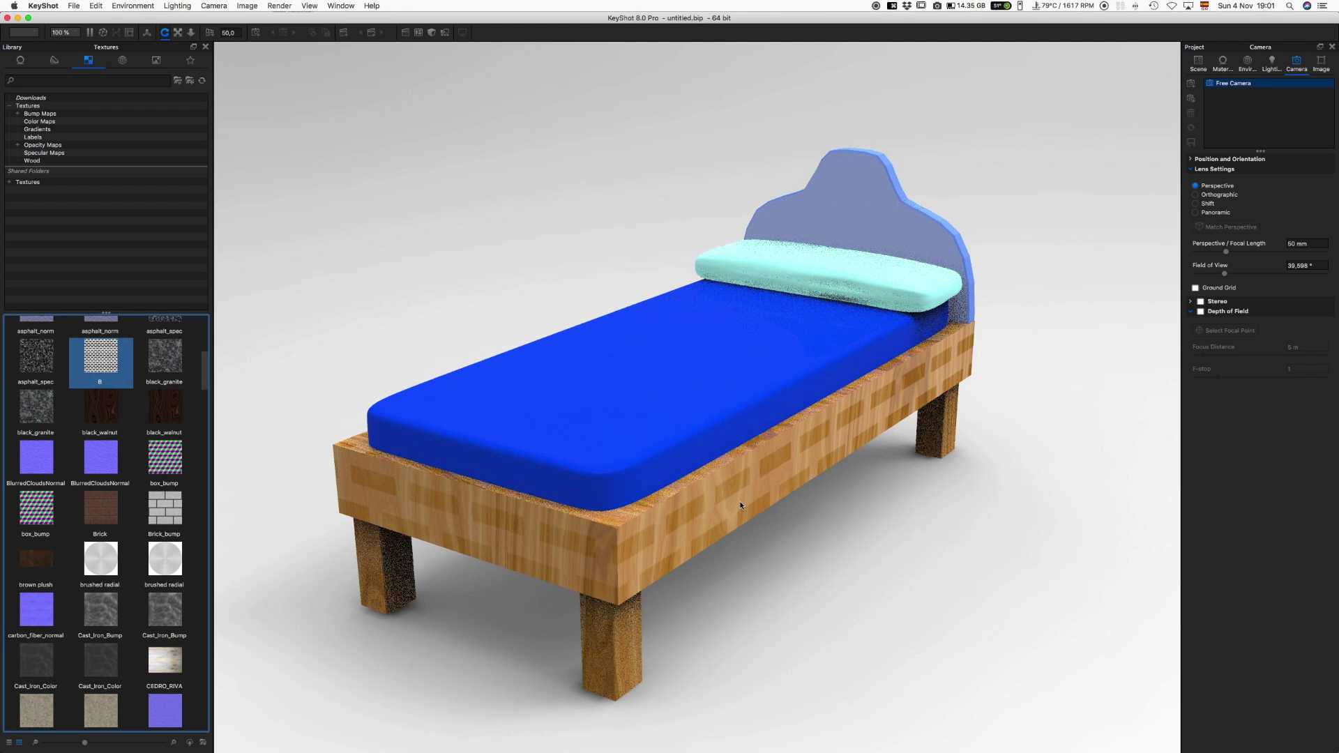
Step: Apply texture B to the bed frame as both its diffuse map and its bump map
{"action": "left_click_drag", "start_coordinate": [101, 361], "coordinate": [385, 488]}
{"action": "left_click", "coordinate": [404, 519]}
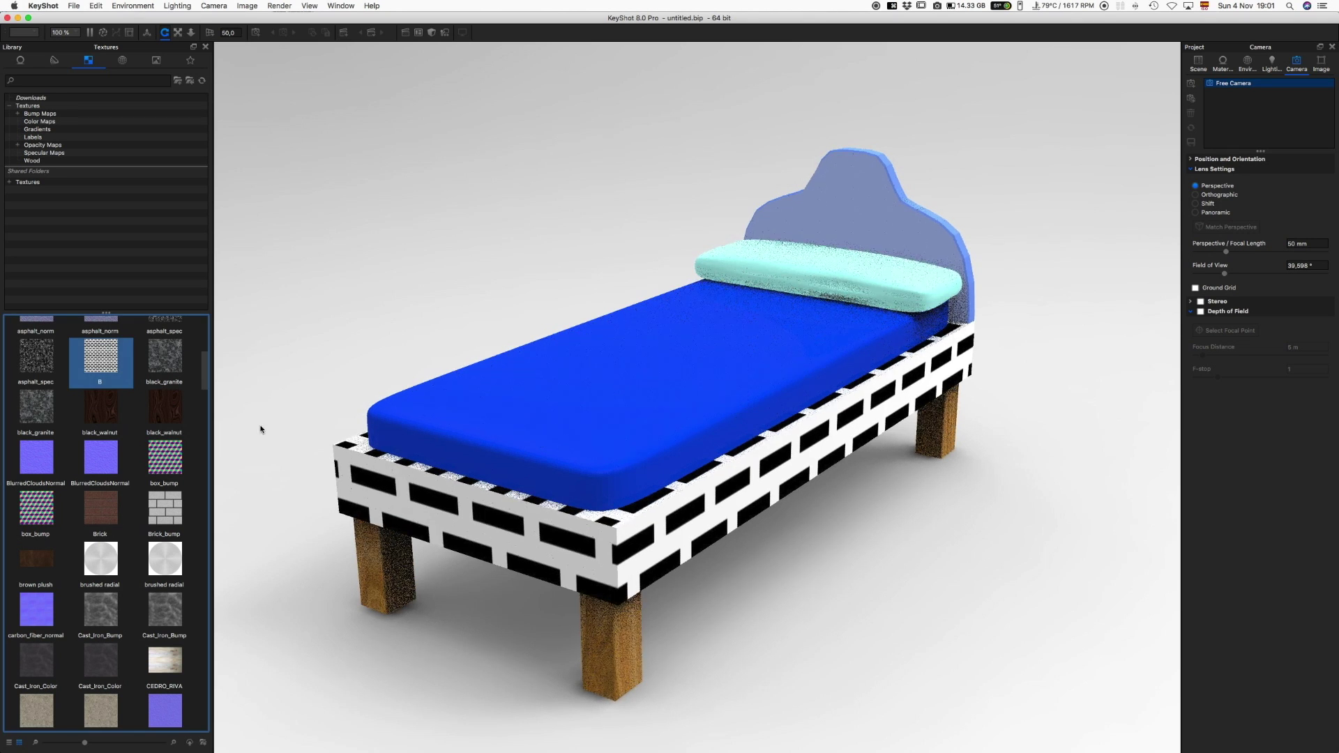
{"action": "left_click_drag", "start_coordinate": [101, 363], "coordinate": [547, 548]}
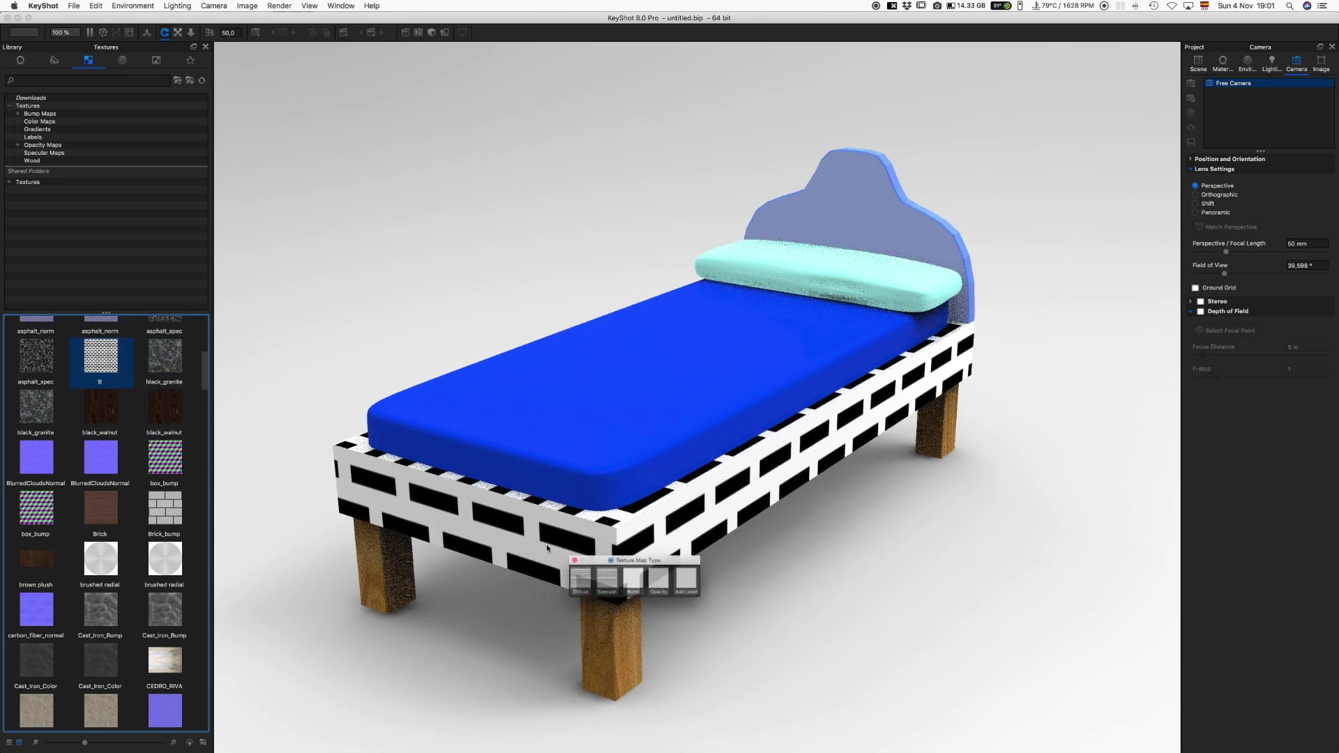
{"action": "left_click", "coordinate": [631, 580]}
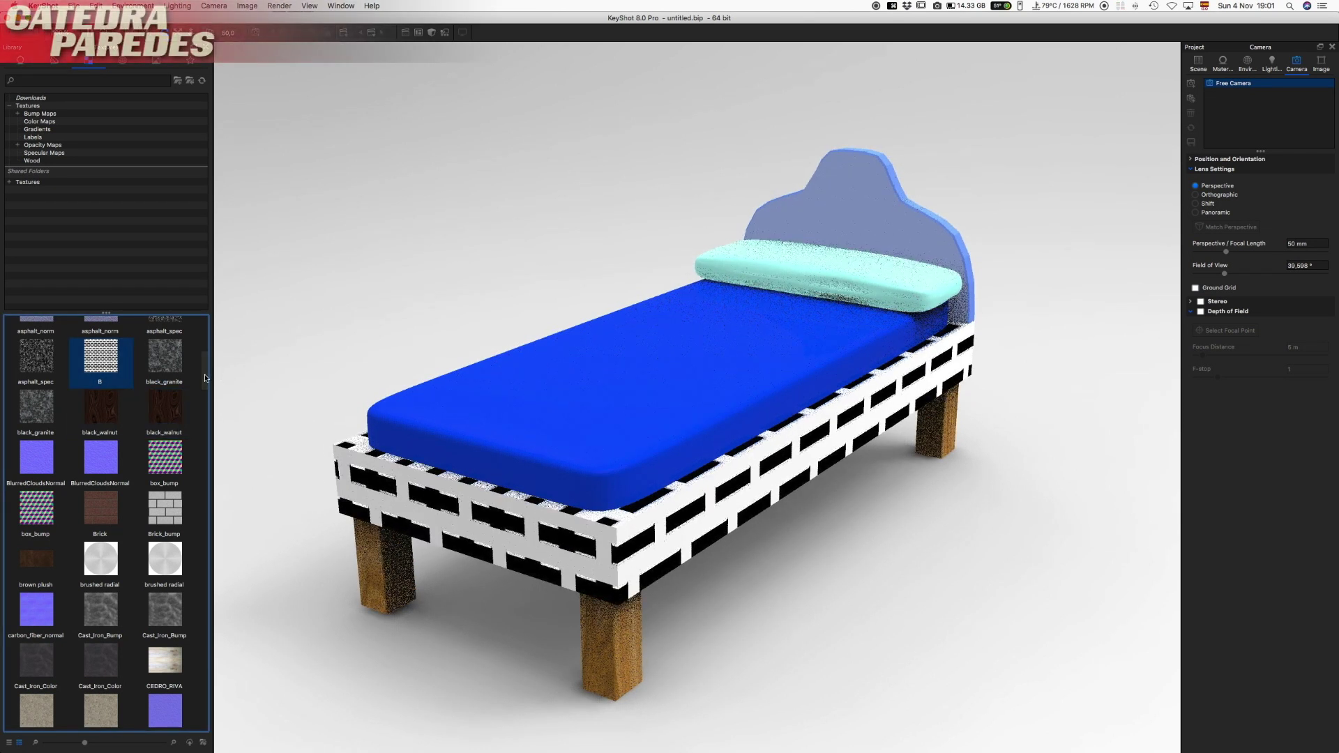
Step: Replace the bed frame's diffuse map with the ash texture
{"action": "scroll", "coordinate": [205, 379], "scroll_direction": "up", "scroll_amount": 5}
{"action": "left_click_drag", "start_coordinate": [166, 496], "coordinate": [376, 516]}
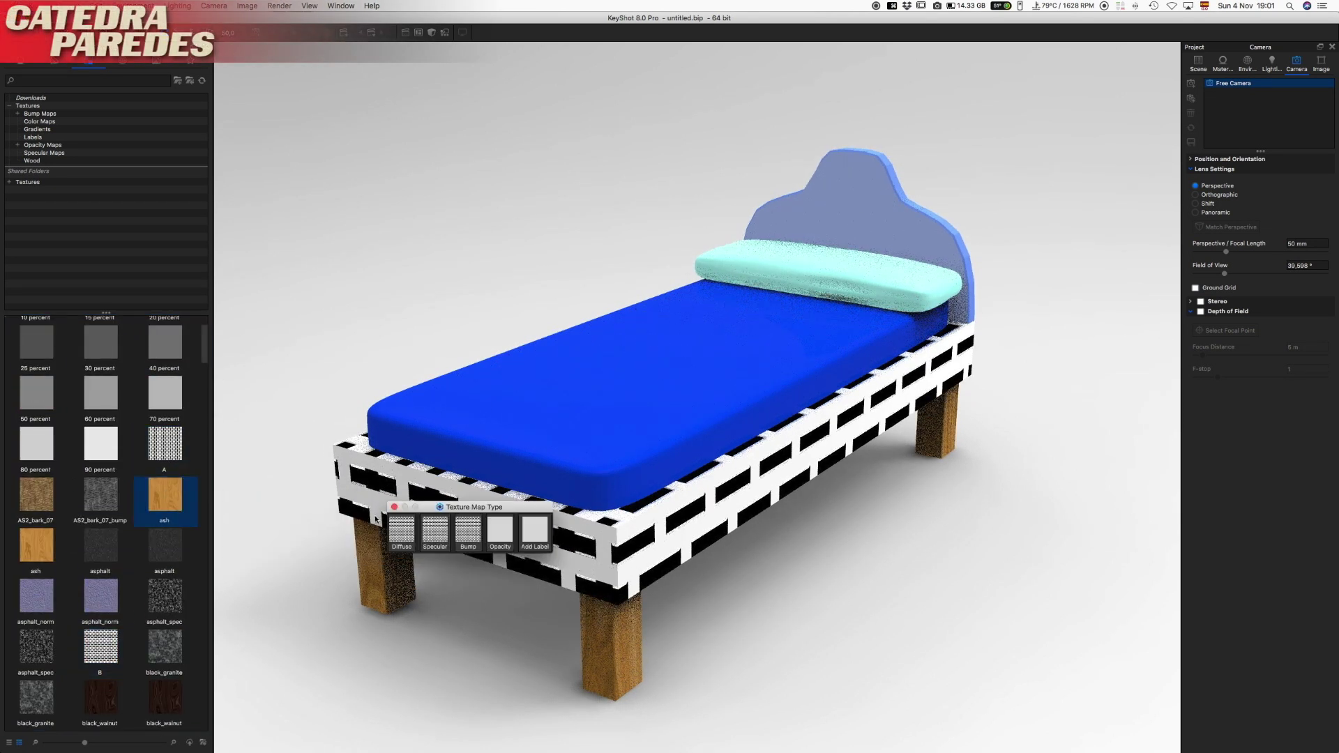
{"action": "left_click", "coordinate": [404, 534]}
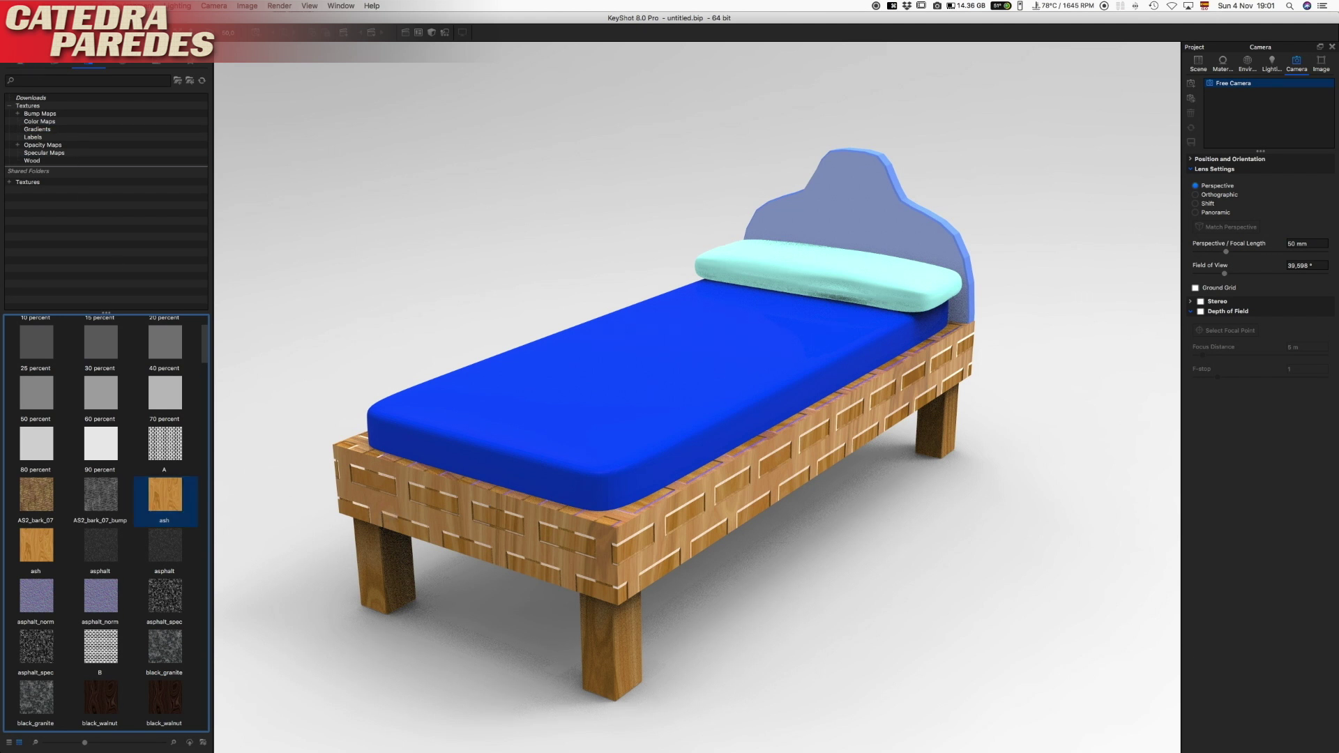
Step: List all environments in a widened library panel and apply the 3 Panels Tilted 2k environment to the scene
{"action": "left_click", "coordinate": [123, 64]}
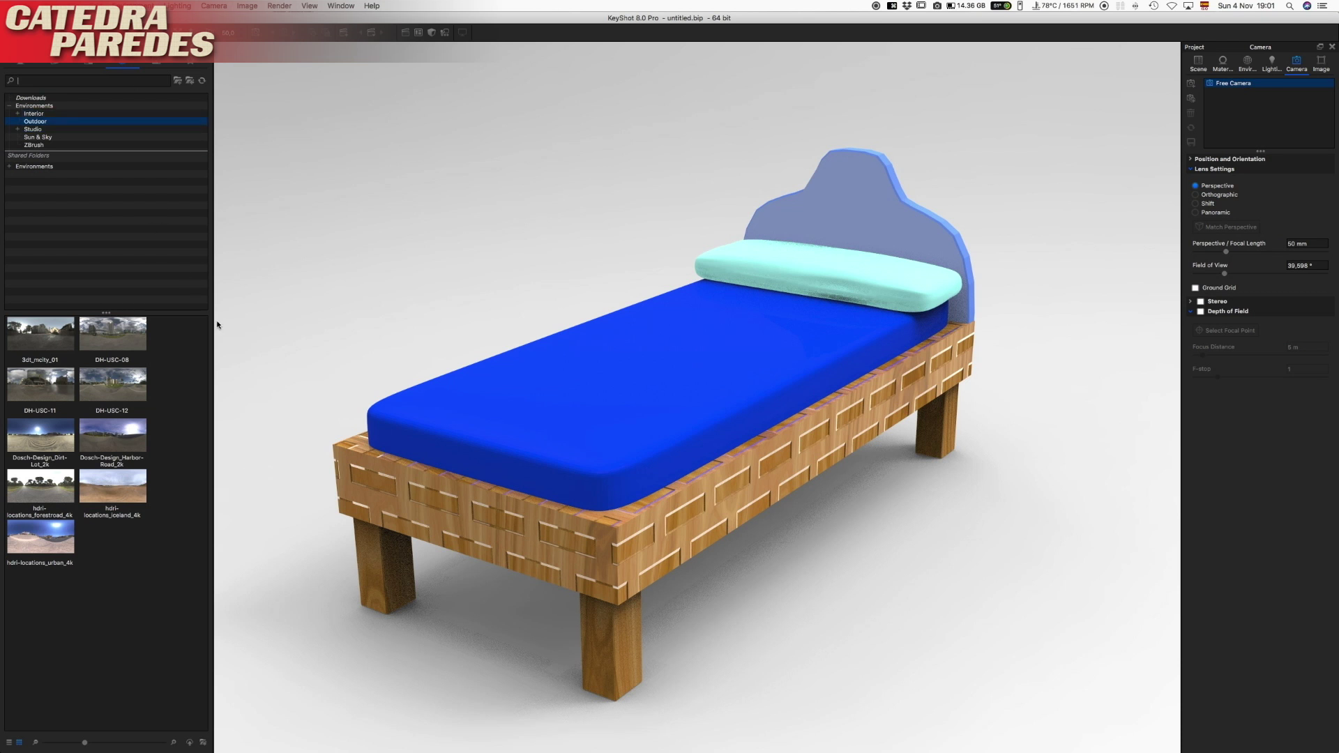
{"action": "left_click", "coordinate": [35, 105]}
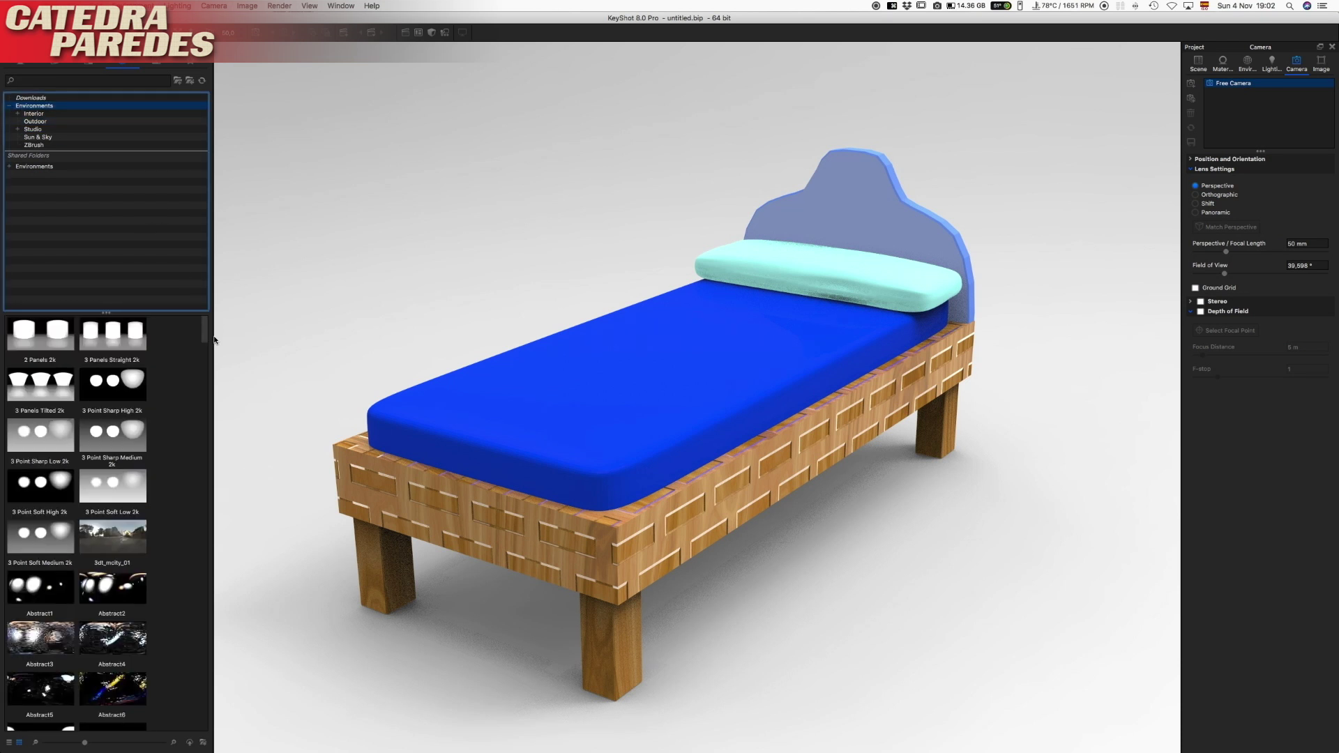
{"action": "left_click_drag", "start_coordinate": [213, 336], "coordinate": [296, 354]}
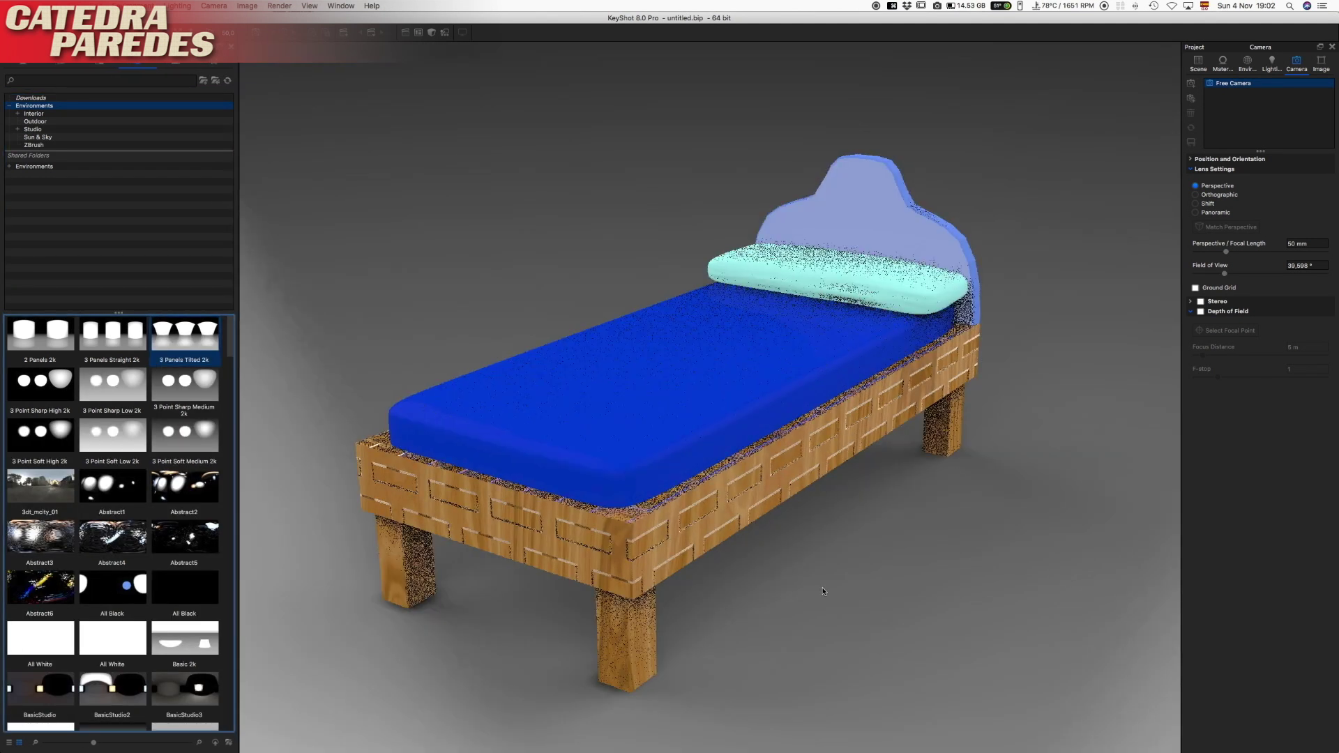
Step: Orbit the camera to a low angle and zoom far out to examine the environment around the bed
{"action": "scroll", "coordinate": [822, 537], "scroll_direction": "left", "scroll_amount": 10}
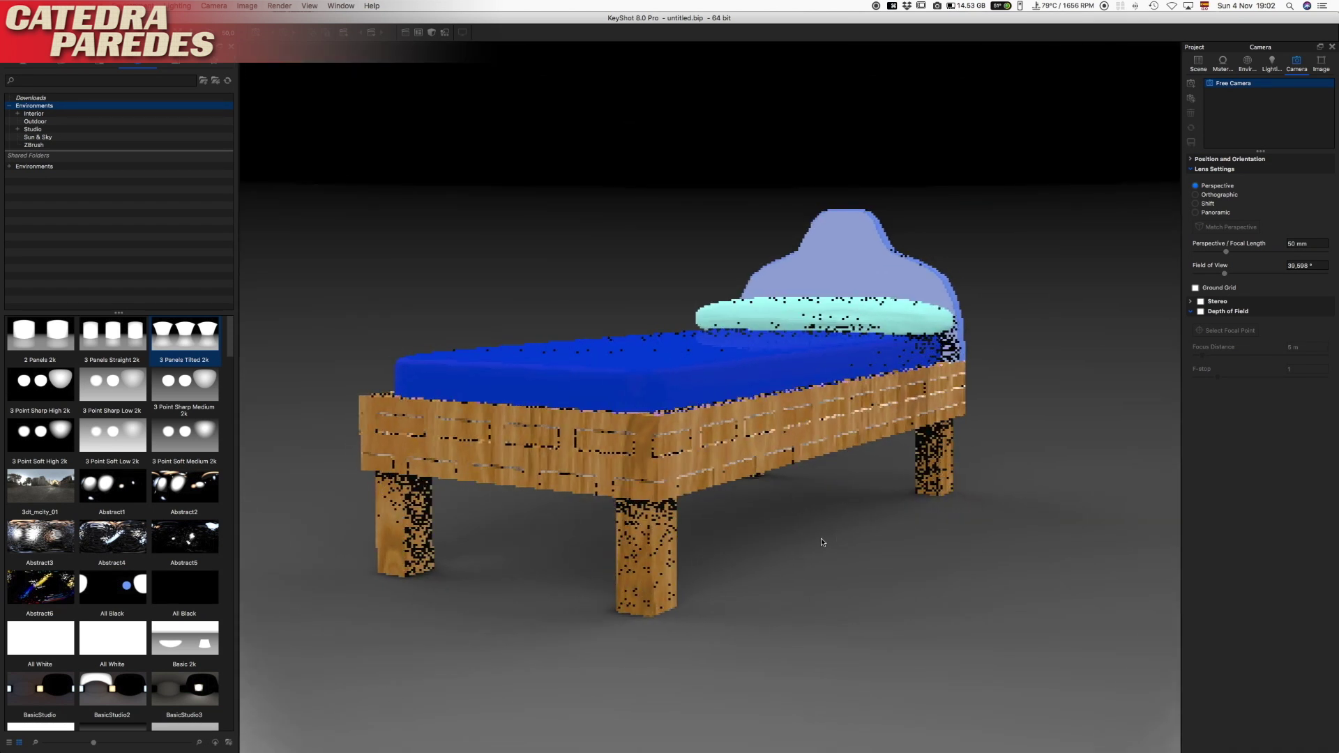
{"action": "scroll", "coordinate": [822, 541], "scroll_direction": "down", "scroll_amount": 10}
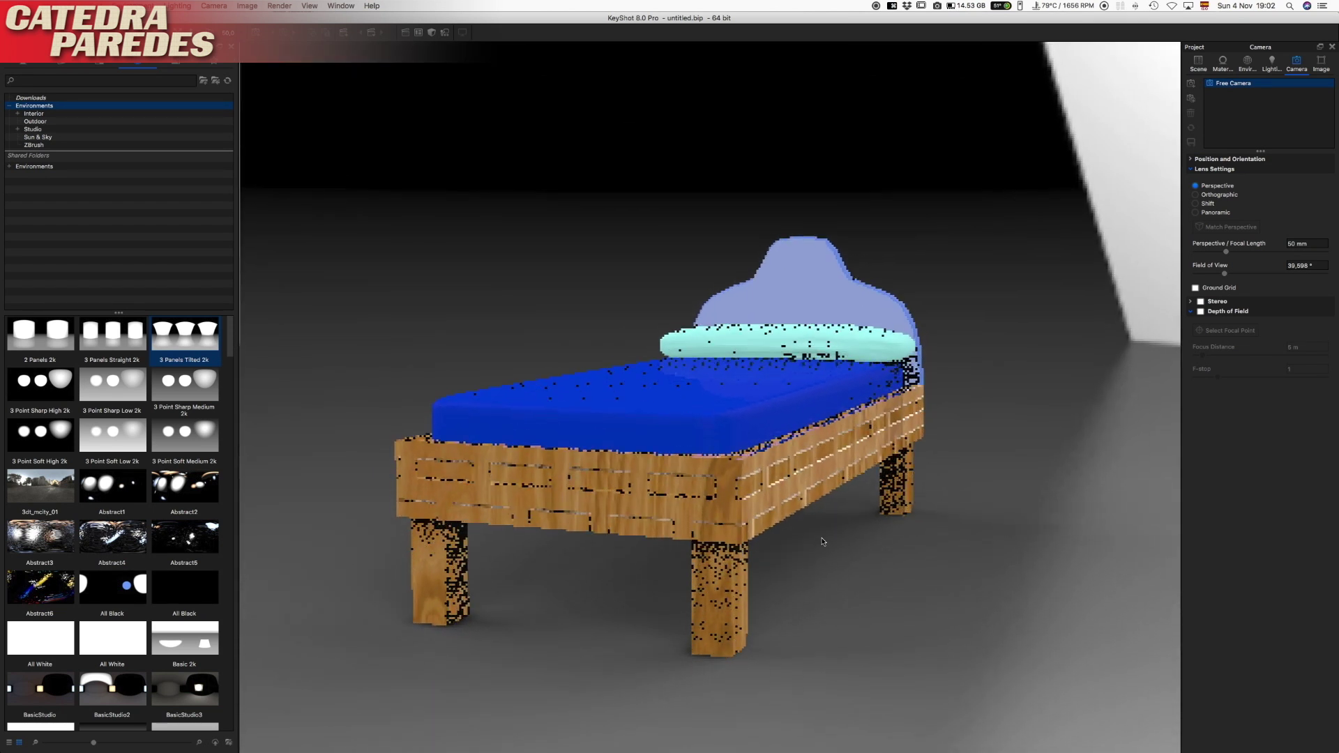
{"action": "scroll", "coordinate": [815, 545], "scroll_direction": "up", "scroll_amount": 3}
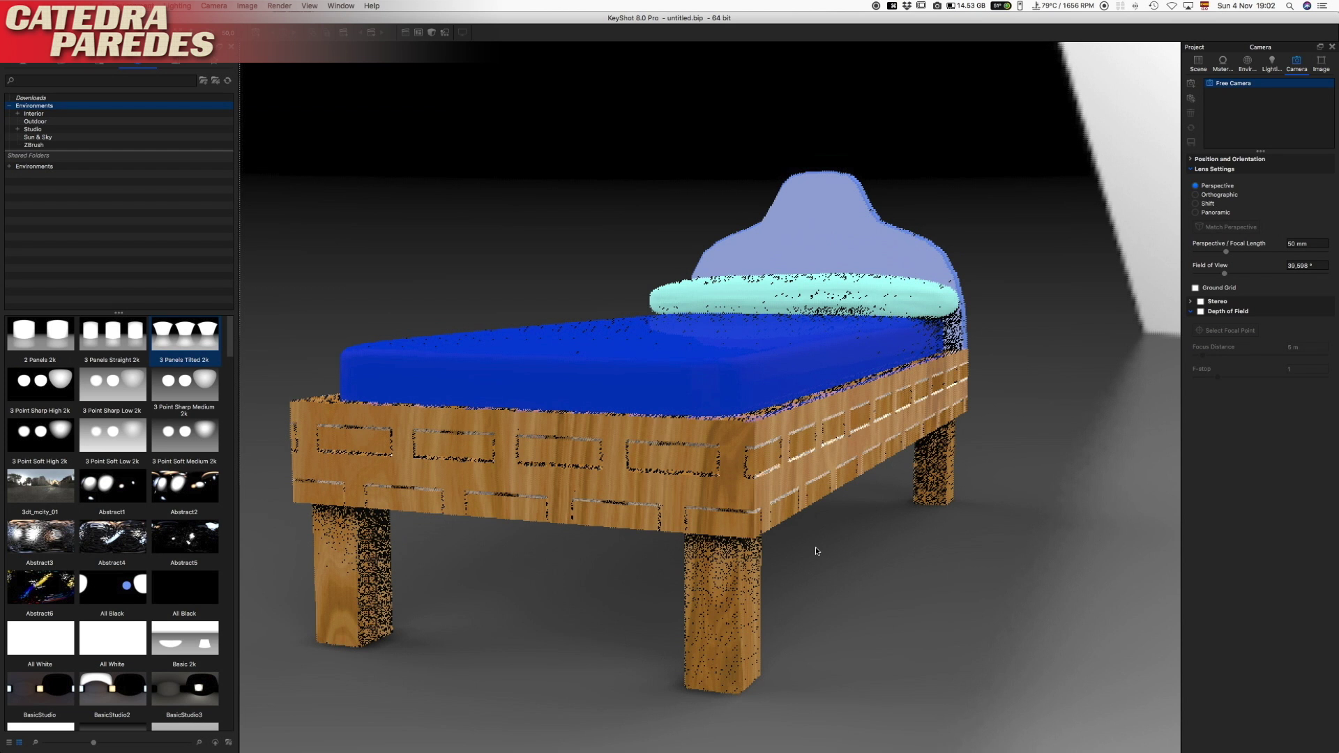
{"action": "scroll", "coordinate": [811, 437], "scroll_direction": "down", "scroll_amount": 10}
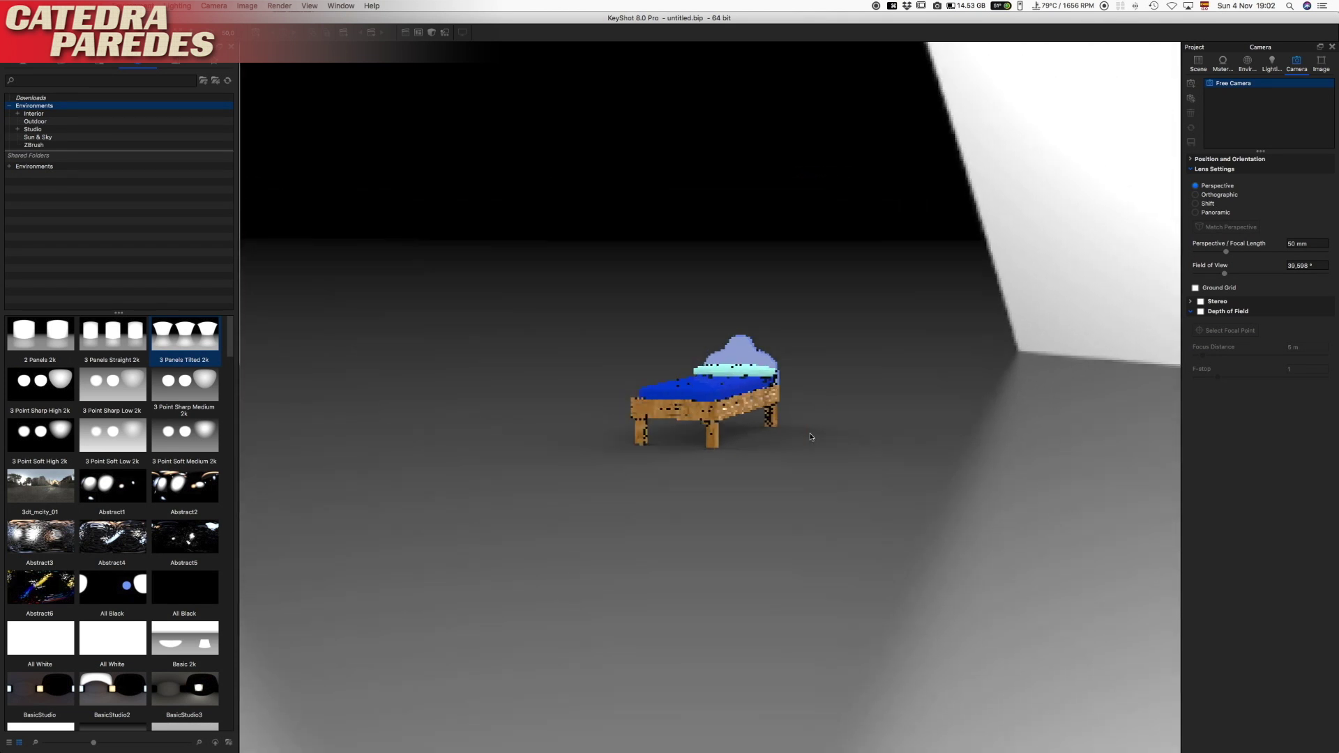
Step: Orbit around the small distant bed, including from below the floor, to examine the environment's tilted light panels on all sides
{"action": "scroll", "coordinate": [811, 437], "scroll_direction": "right", "scroll_amount": 10}
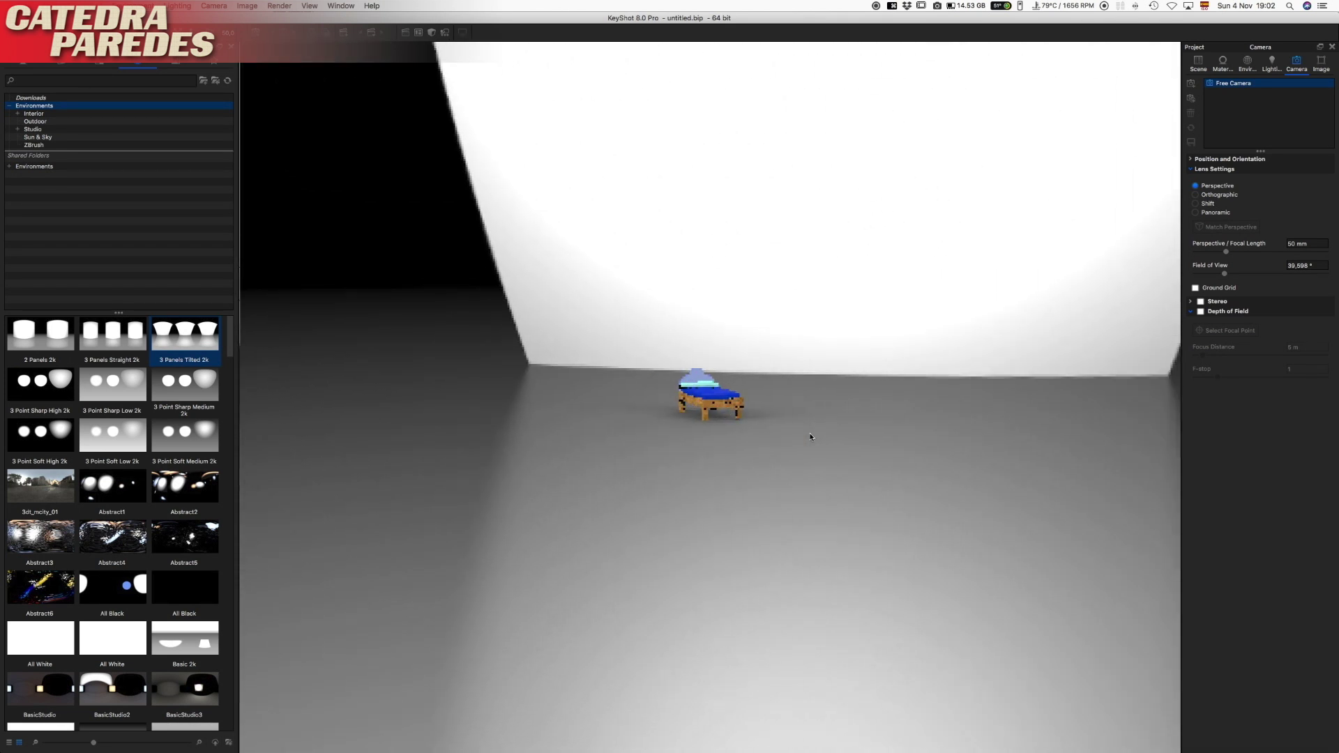
{"action": "scroll", "coordinate": [811, 437], "scroll_direction": "right", "scroll_amount": 10}
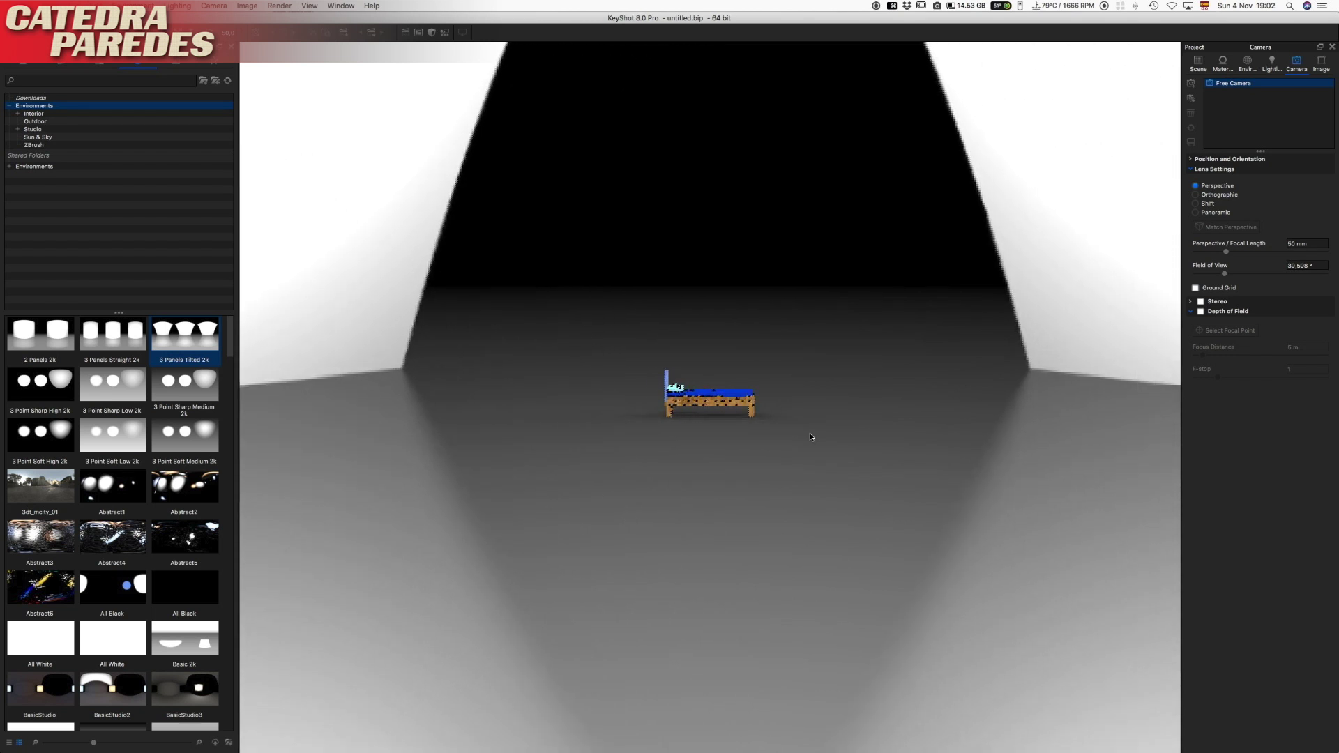
{"action": "scroll", "coordinate": [811, 436], "scroll_direction": "up", "scroll_amount": 10}
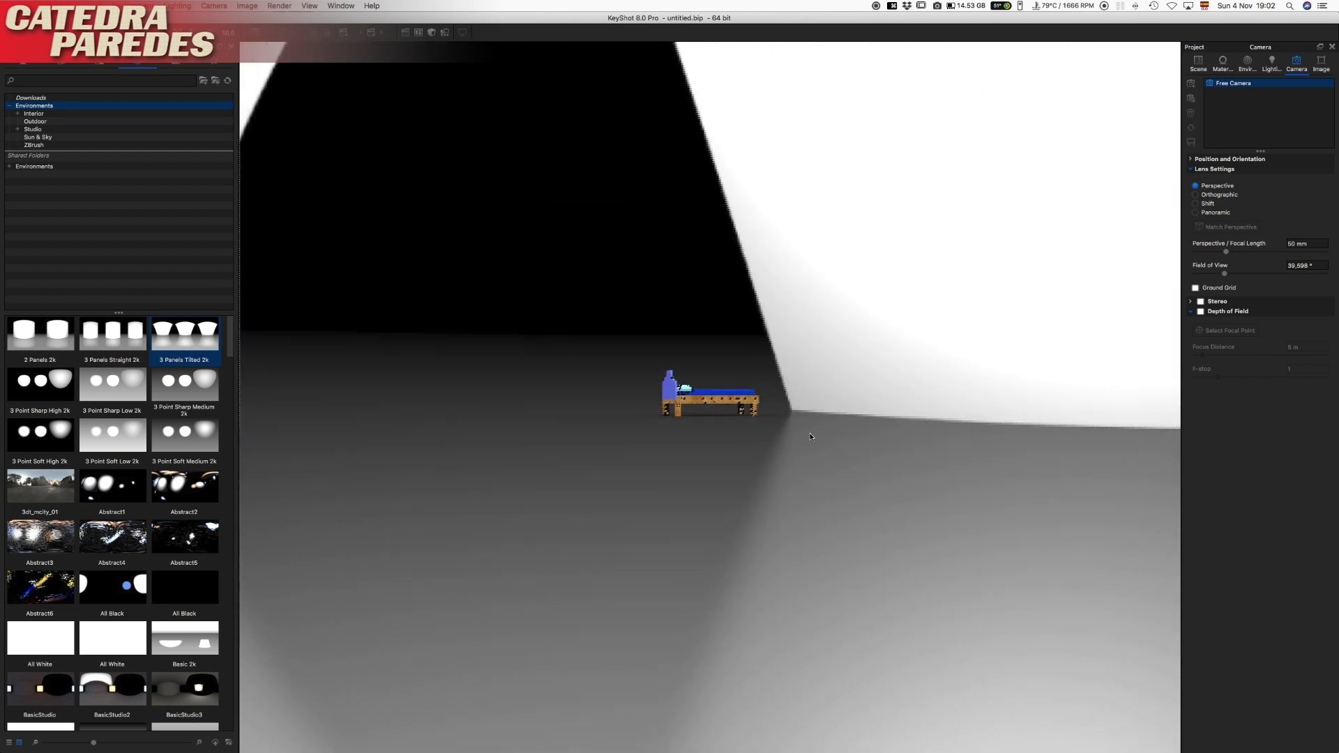
{"action": "scroll", "coordinate": [810, 436], "scroll_direction": "right", "scroll_amount": 10}
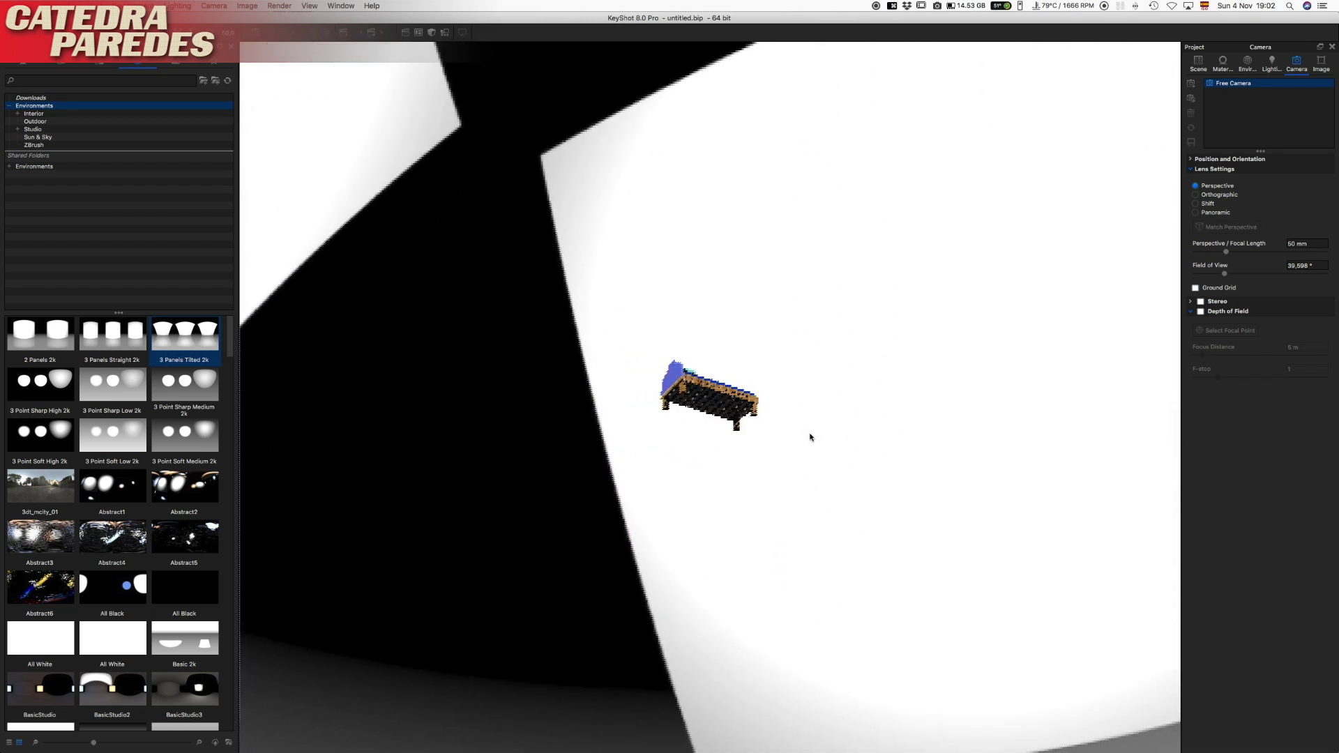
{"action": "scroll", "coordinate": [810, 436], "scroll_direction": "right", "scroll_amount": 10}
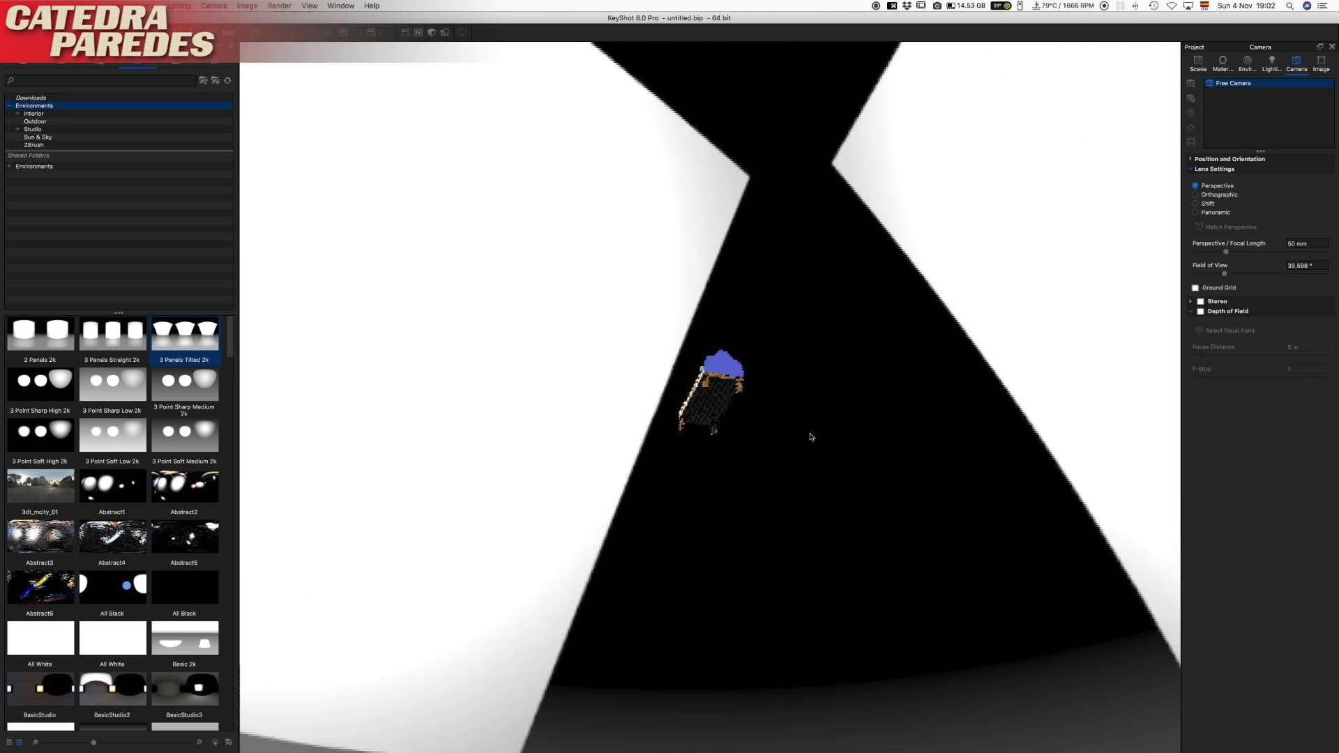
{"action": "scroll", "coordinate": [811, 436], "scroll_direction": "down", "scroll_amount": 10}
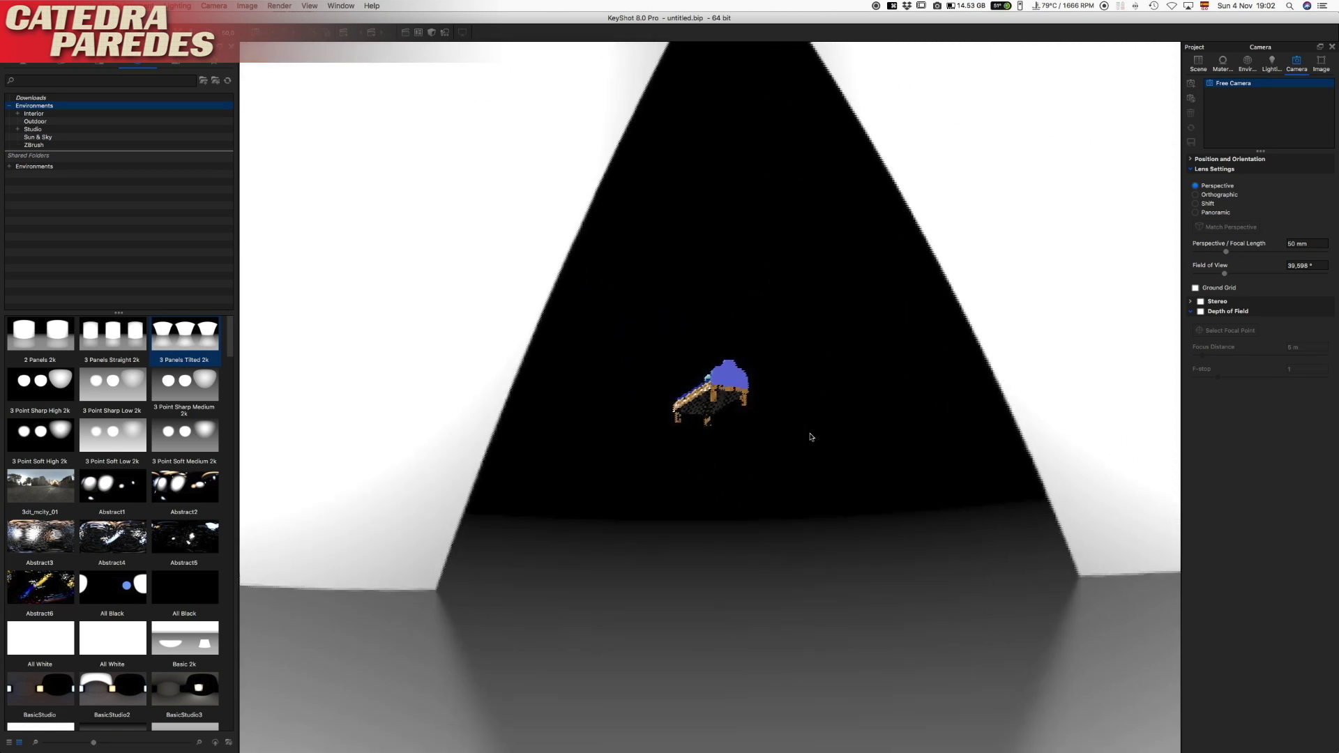
{"action": "scroll", "coordinate": [809, 437], "scroll_direction": "down", "scroll_amount": 3}
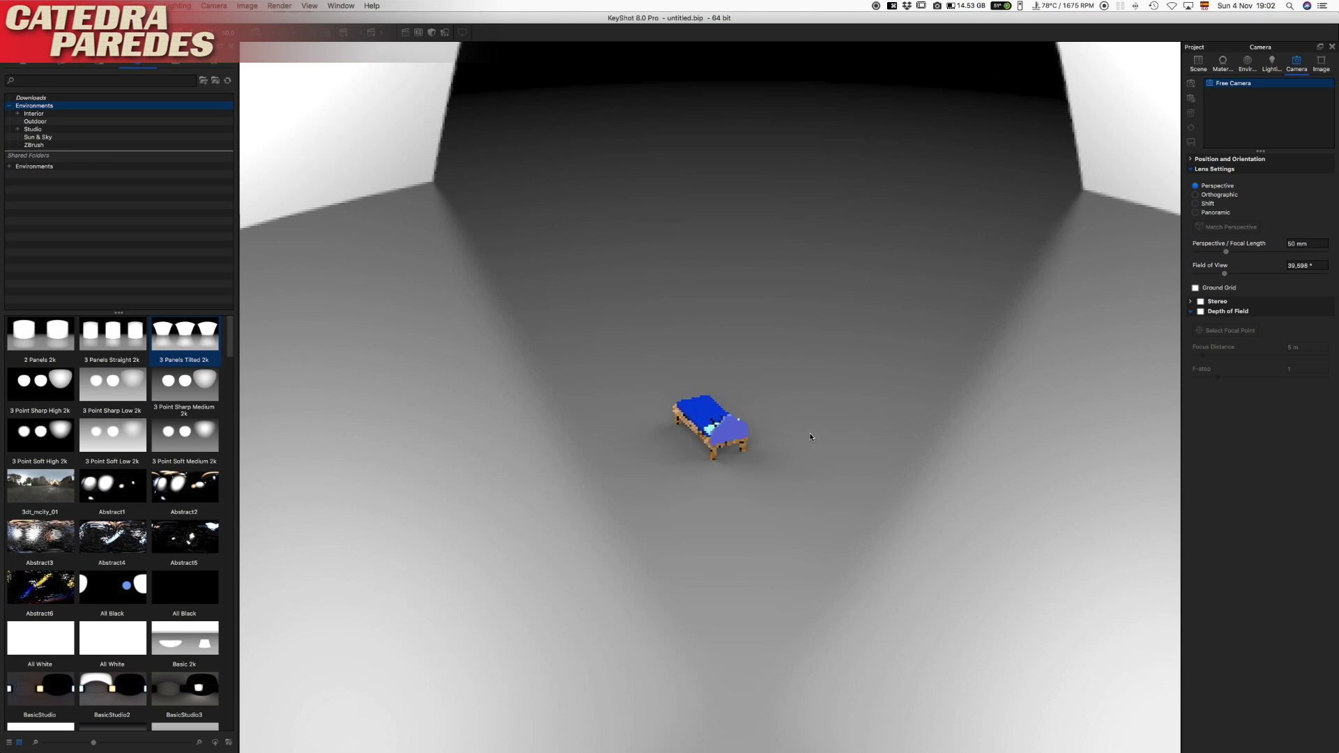
Step: Zoom in on the bed and orbit from the headboard to the foot end to examine its lighting and wood texture
{"action": "scroll", "coordinate": [810, 436], "scroll_direction": "up", "scroll_amount": 15}
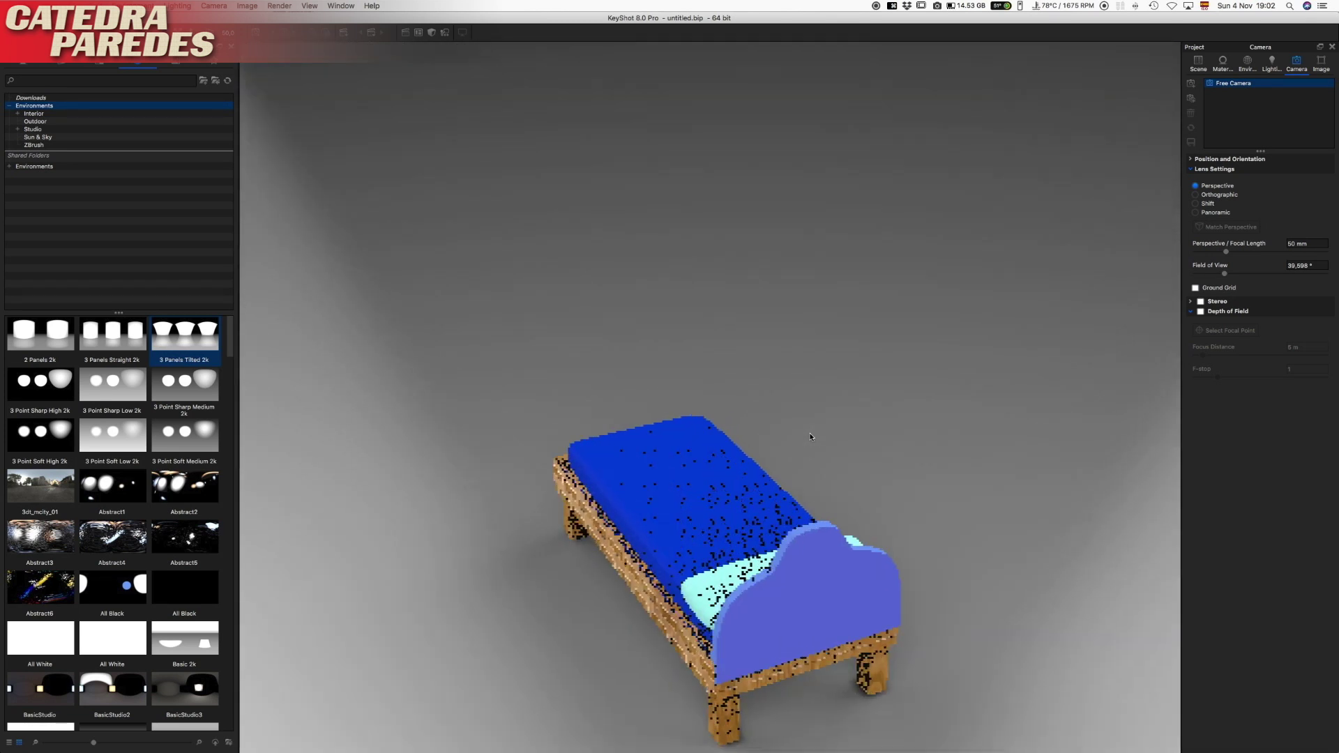
{"action": "scroll", "coordinate": [811, 436], "scroll_direction": "up", "scroll_amount": 3}
{"action": "scroll", "coordinate": [811, 437], "scroll_direction": "down", "scroll_amount": 10}
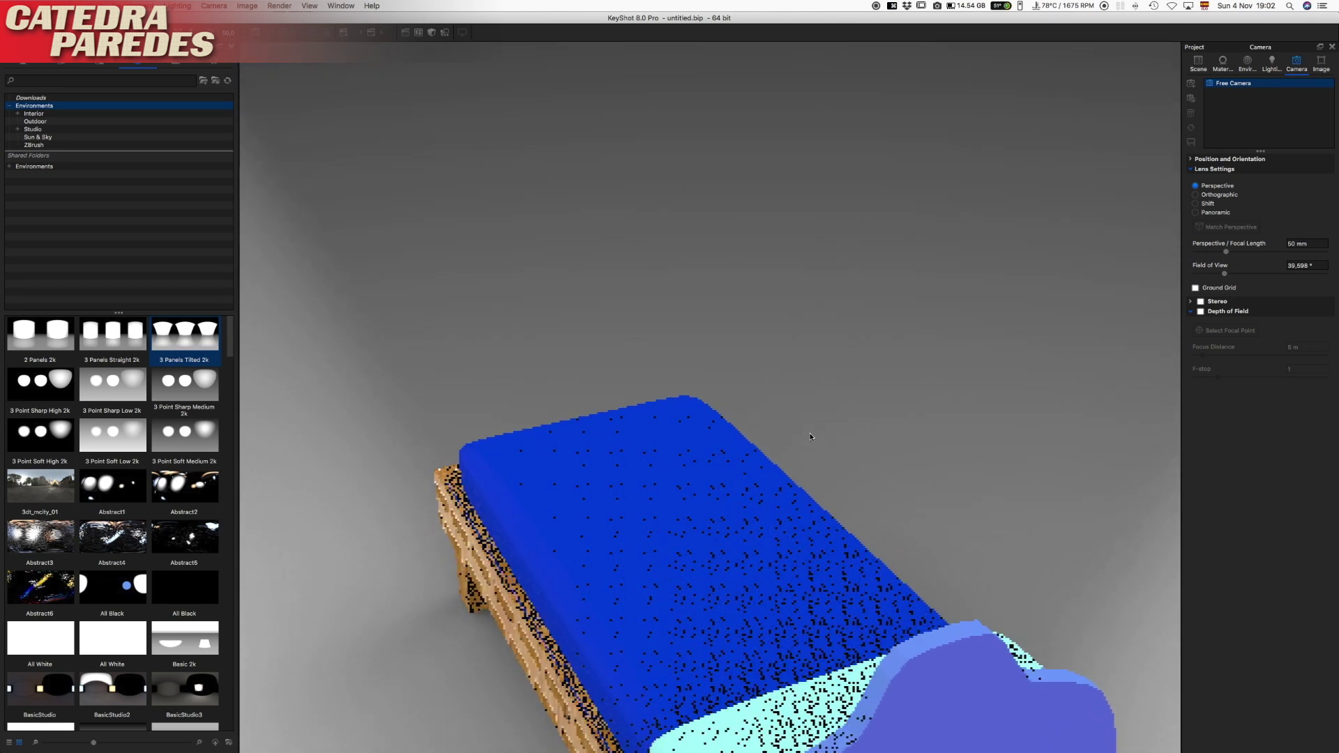
{"action": "scroll", "coordinate": [811, 437], "scroll_direction": "down", "scroll_amount": 10}
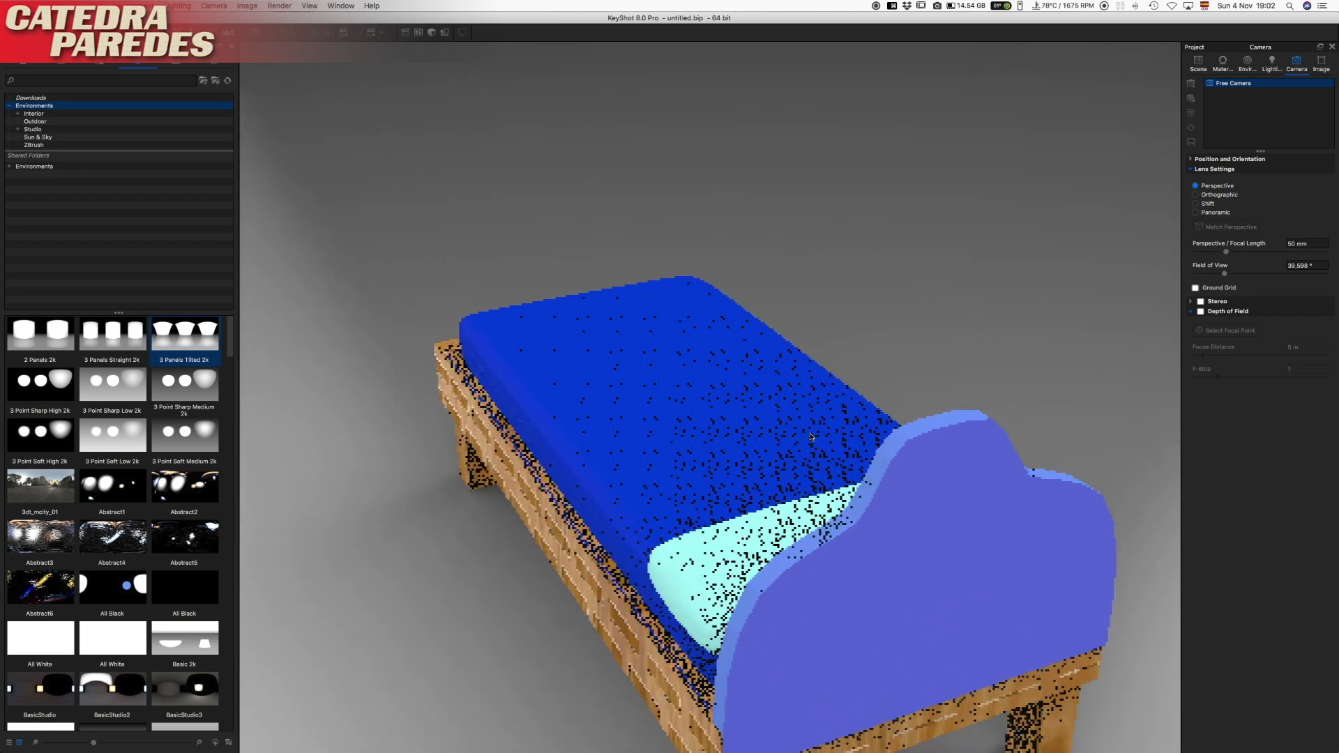
{"action": "scroll", "coordinate": [811, 437], "scroll_direction": "left", "scroll_amount": 10}
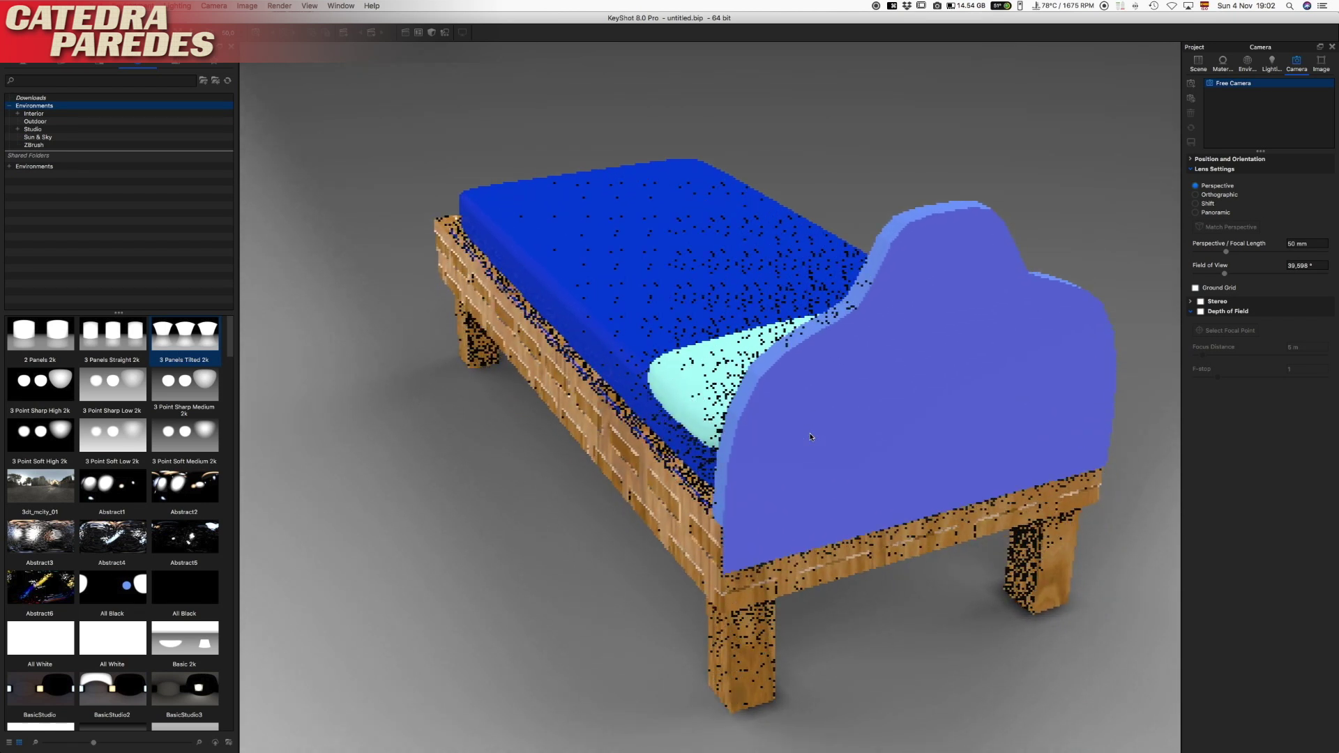
{"action": "scroll", "coordinate": [811, 437], "scroll_direction": "left", "scroll_amount": 10}
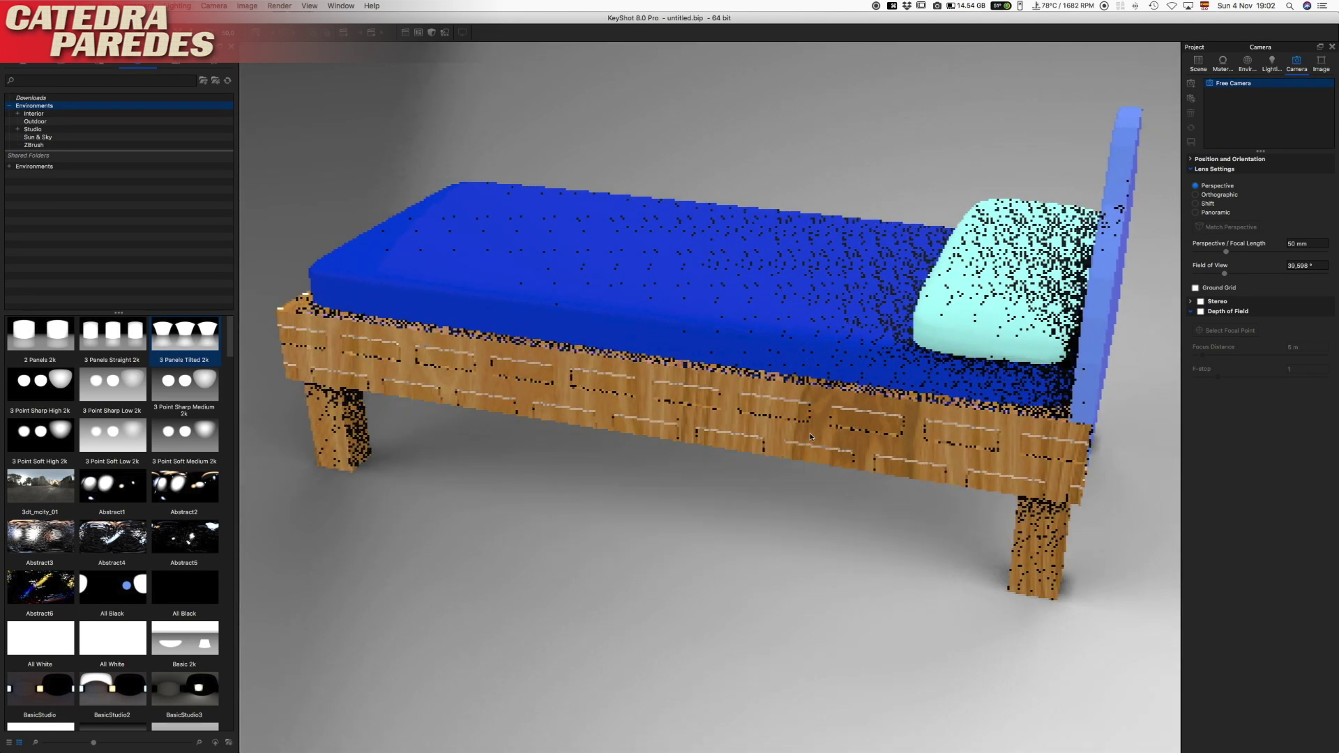
{"action": "scroll", "coordinate": [811, 436], "scroll_direction": "left", "scroll_amount": 10}
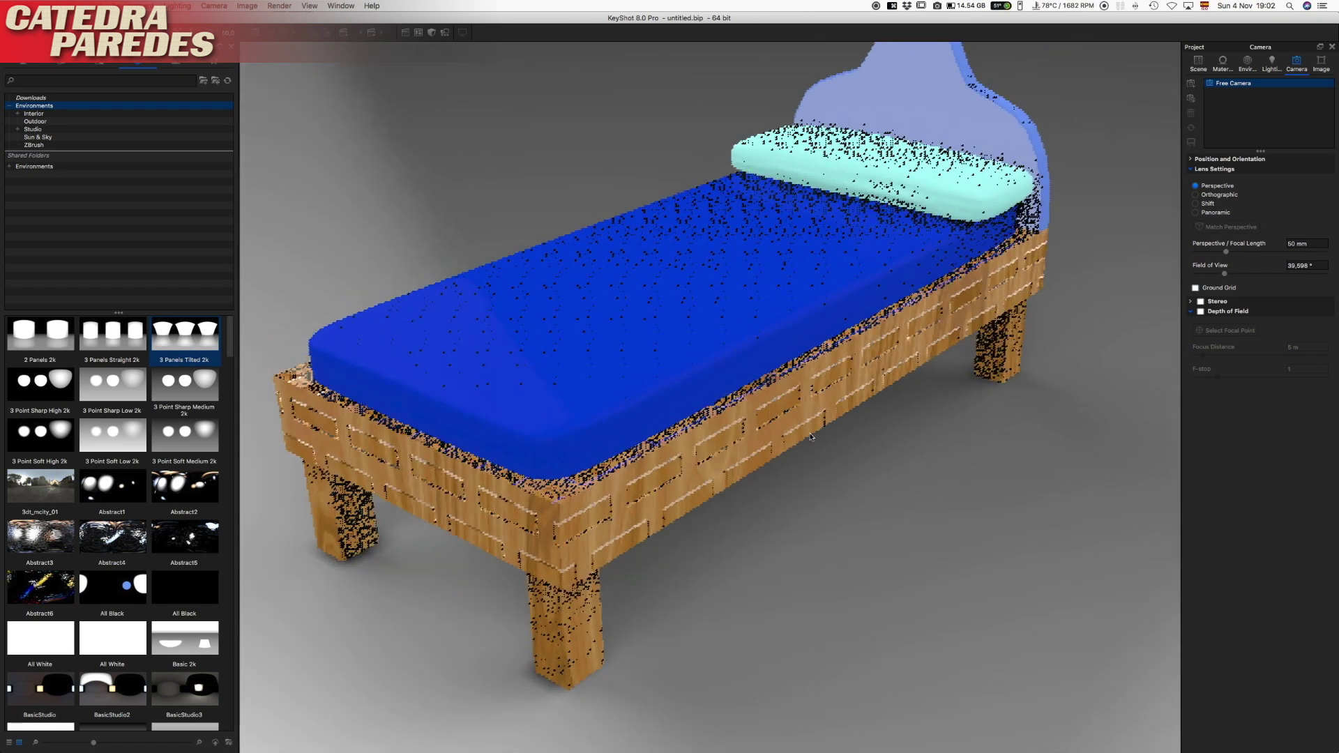
{"action": "scroll", "coordinate": [811, 436], "scroll_direction": "left", "scroll_amount": 8}
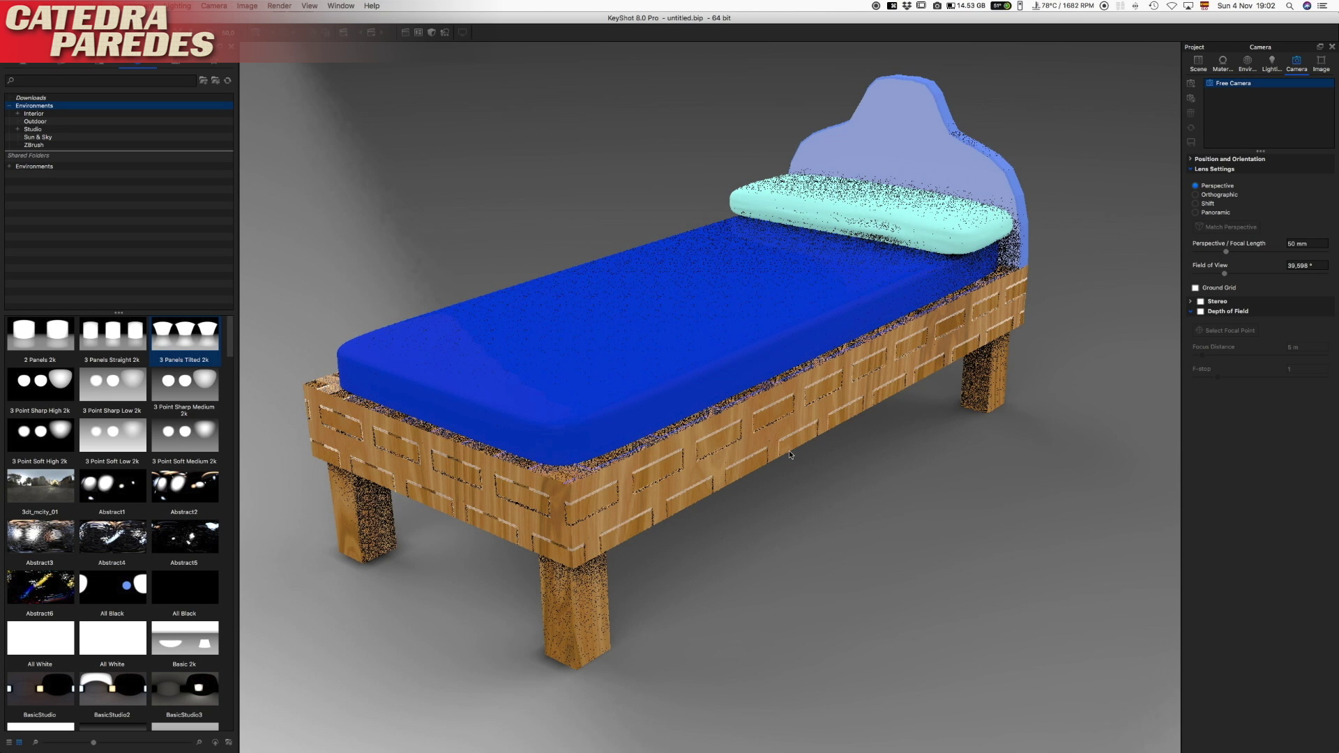
Step: Lower the camera to floor level, raise it again and circle the bed to compare its lighting against the bright and dark backgrounds
{"action": "scroll", "coordinate": [820, 523], "scroll_direction": "left", "scroll_amount": 10}
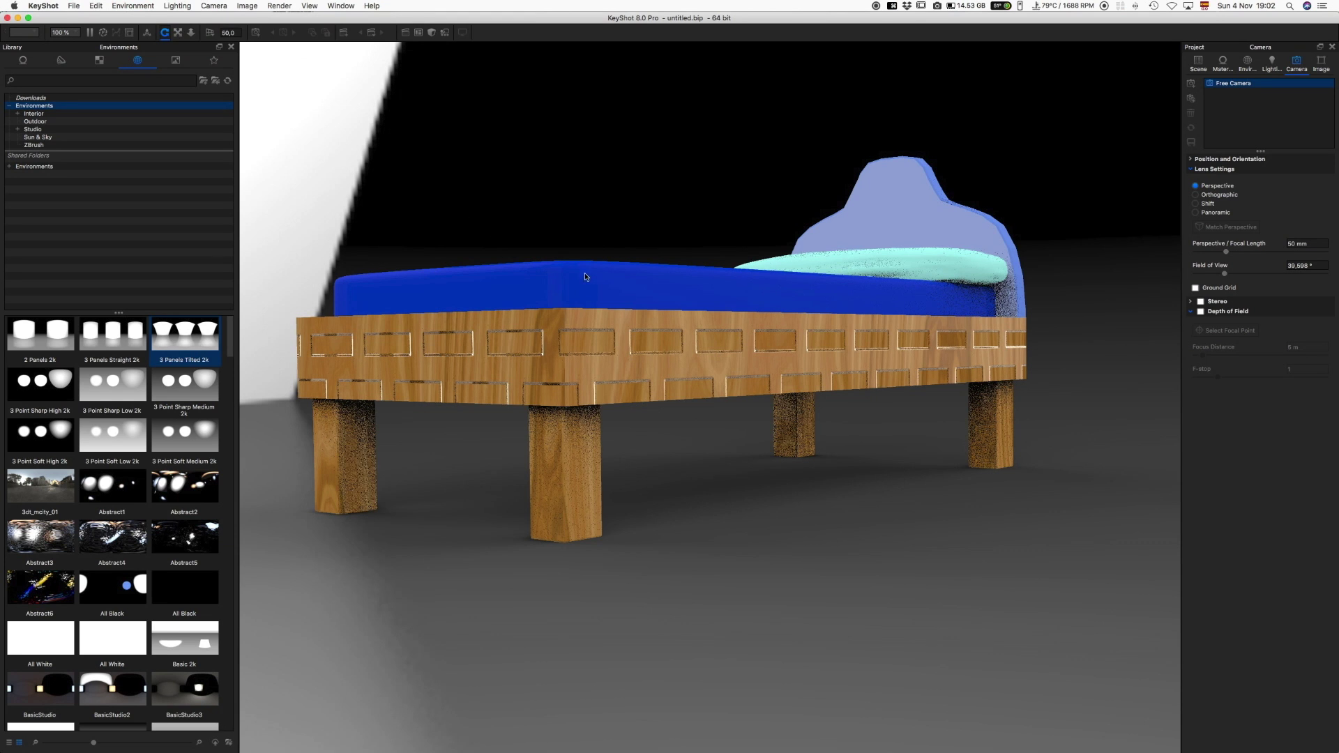
{"action": "scroll", "coordinate": [585, 276], "scroll_direction": "left", "scroll_amount": 5}
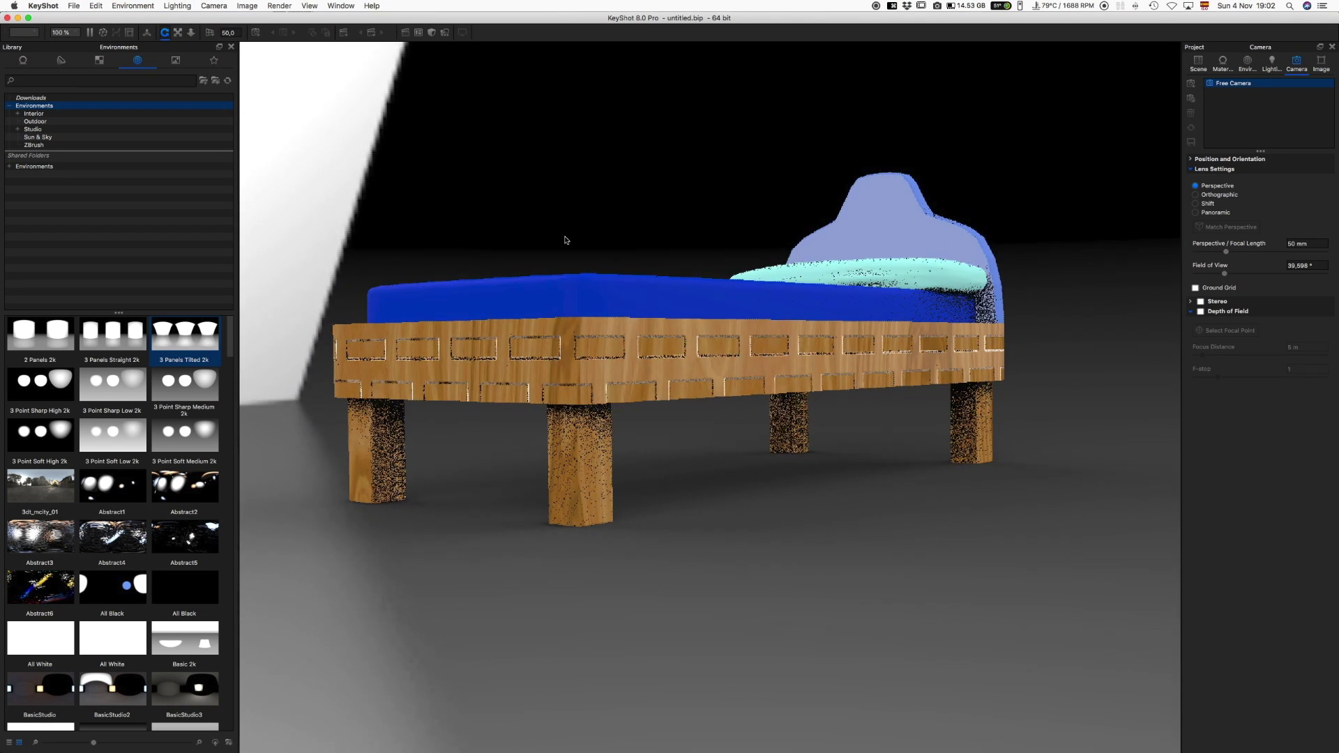
{"action": "scroll", "coordinate": [863, 134], "scroll_direction": "down", "scroll_amount": 10}
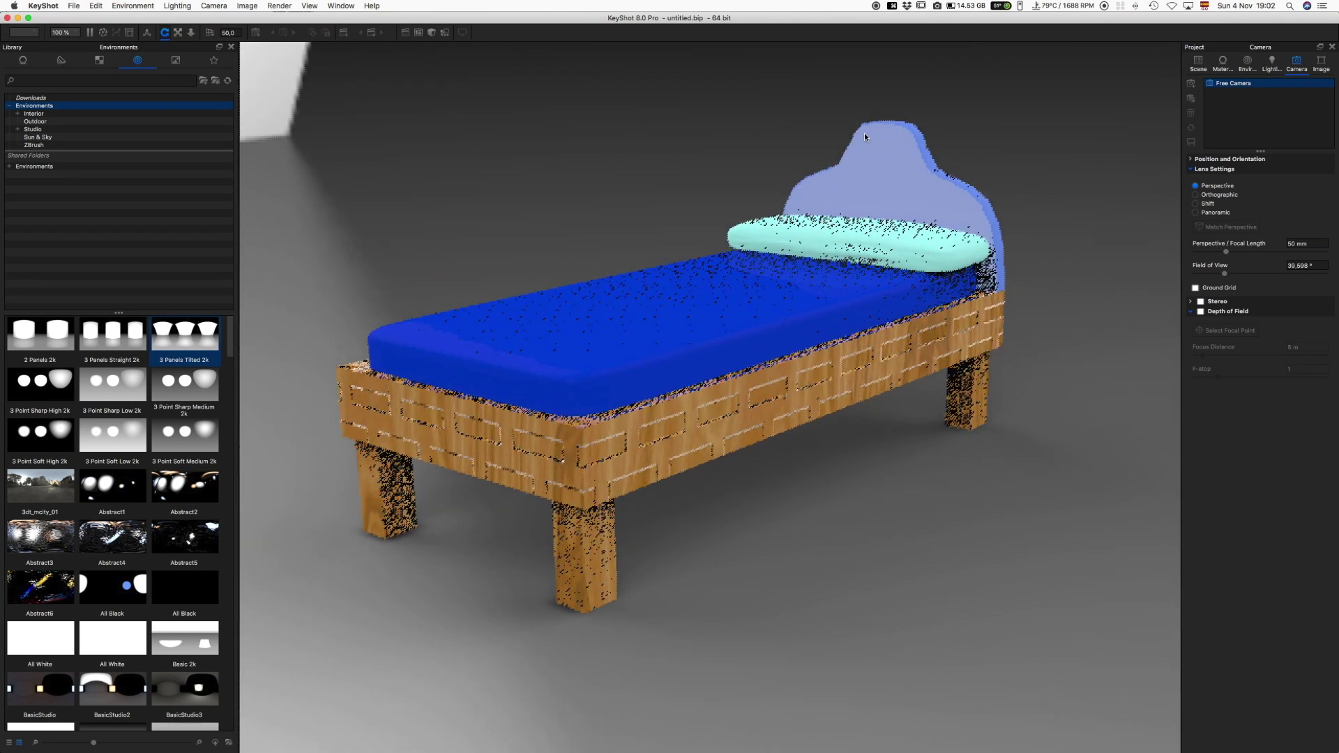
{"action": "scroll", "coordinate": [864, 137], "scroll_direction": "right", "scroll_amount": 15}
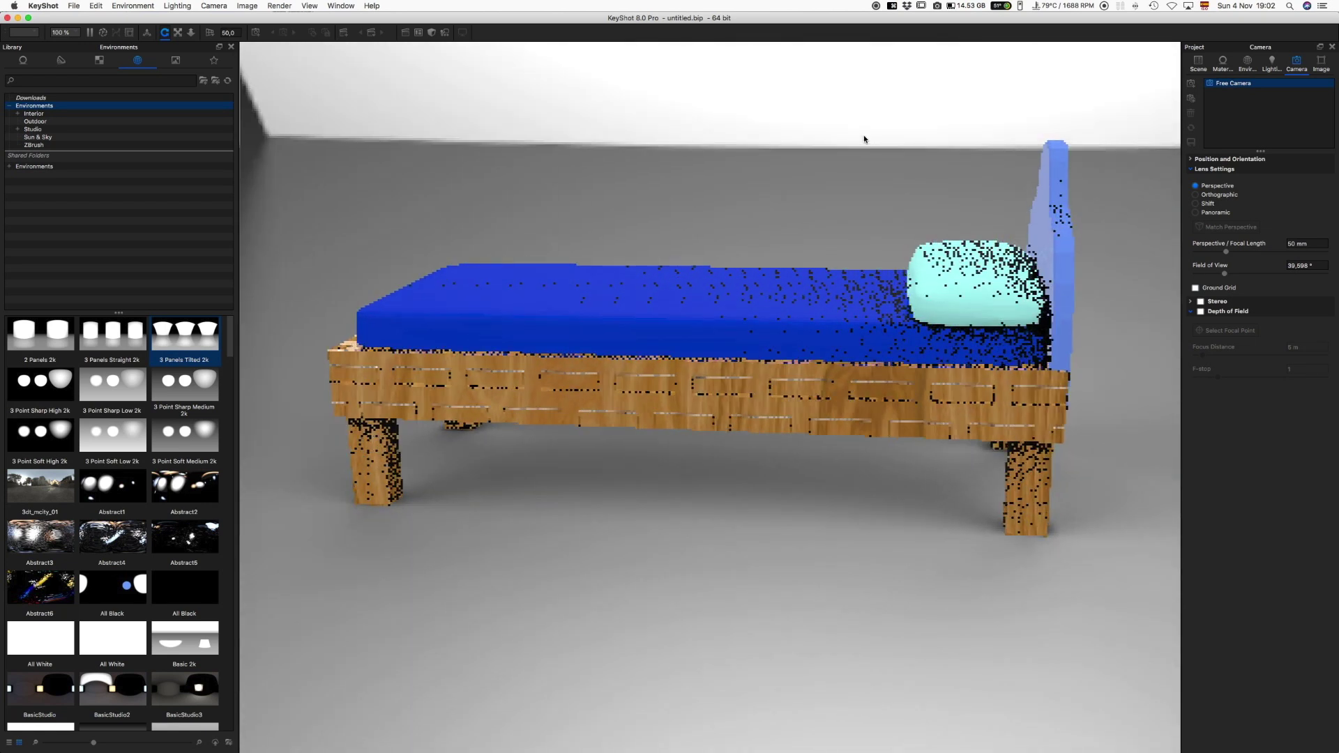
{"action": "scroll", "coordinate": [863, 135], "scroll_direction": "right", "scroll_amount": 15}
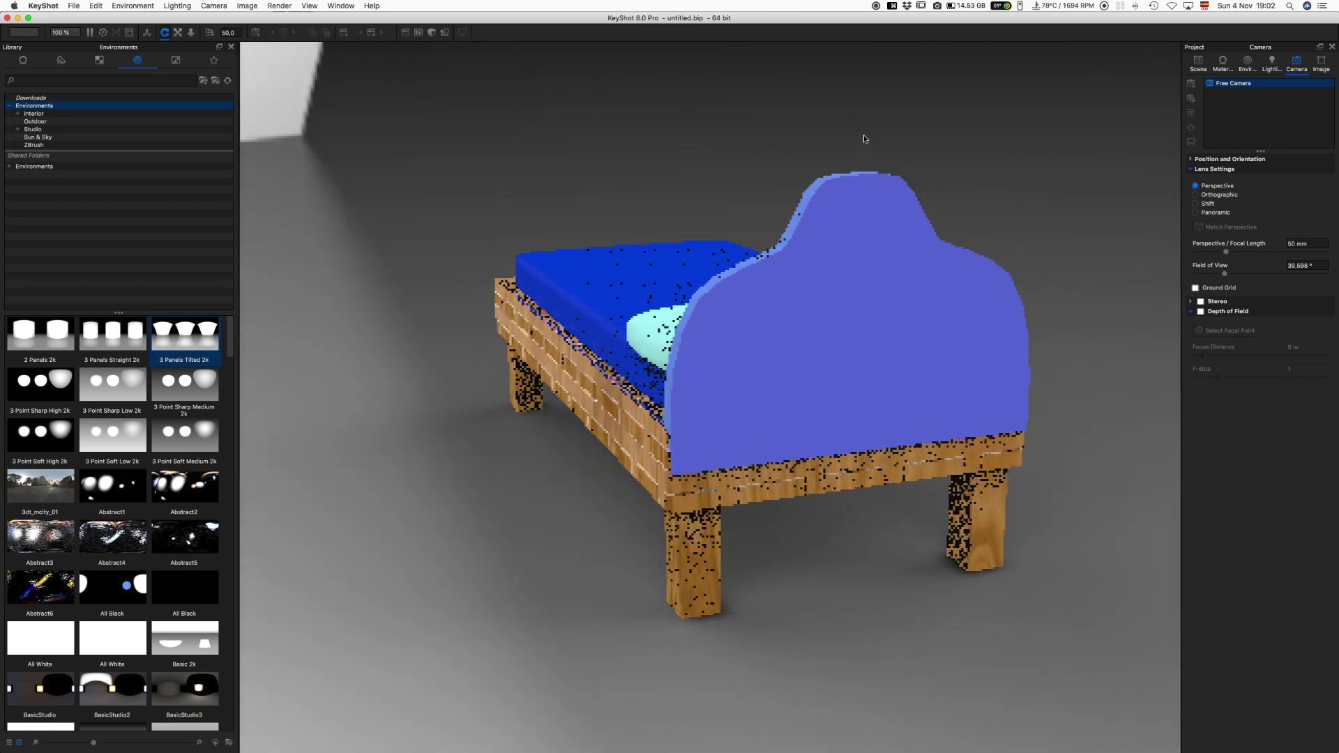
{"action": "scroll", "coordinate": [863, 138], "scroll_direction": "right", "scroll_amount": 10}
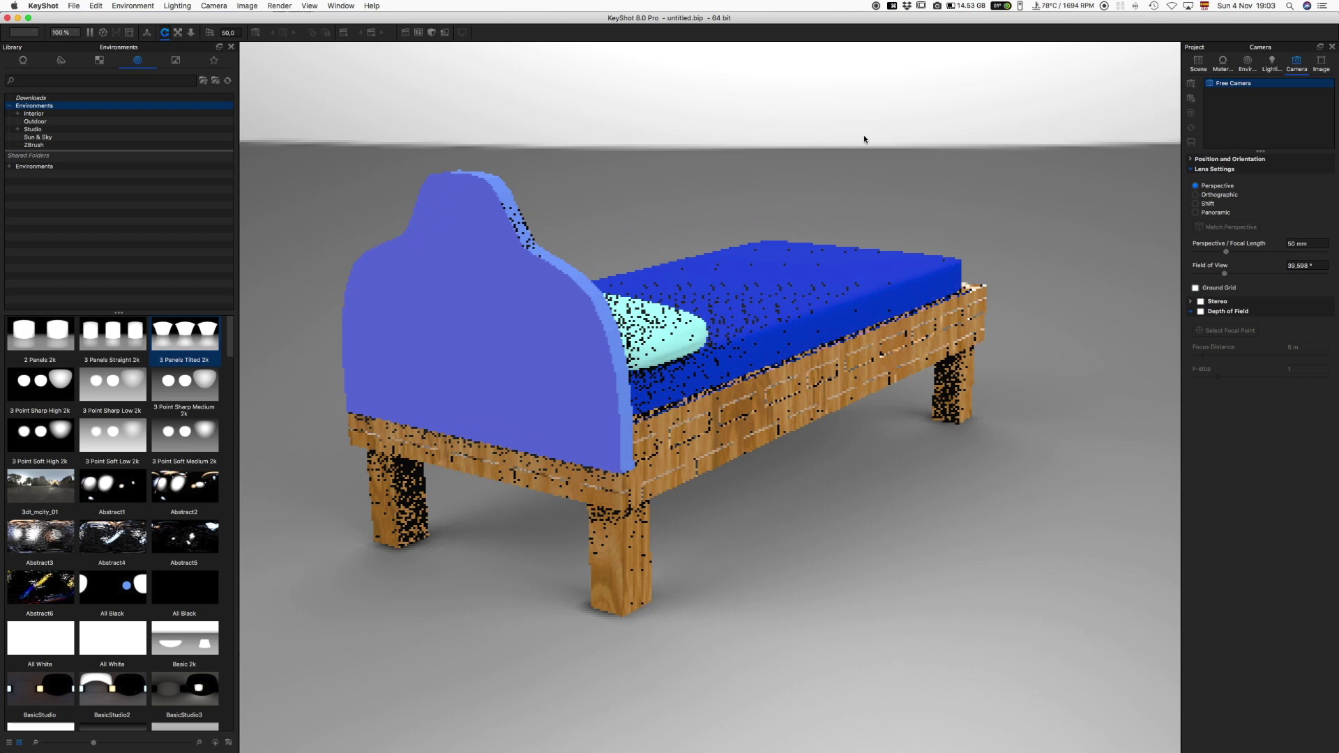
{"action": "scroll", "coordinate": [863, 142], "scroll_direction": "right", "scroll_amount": 3}
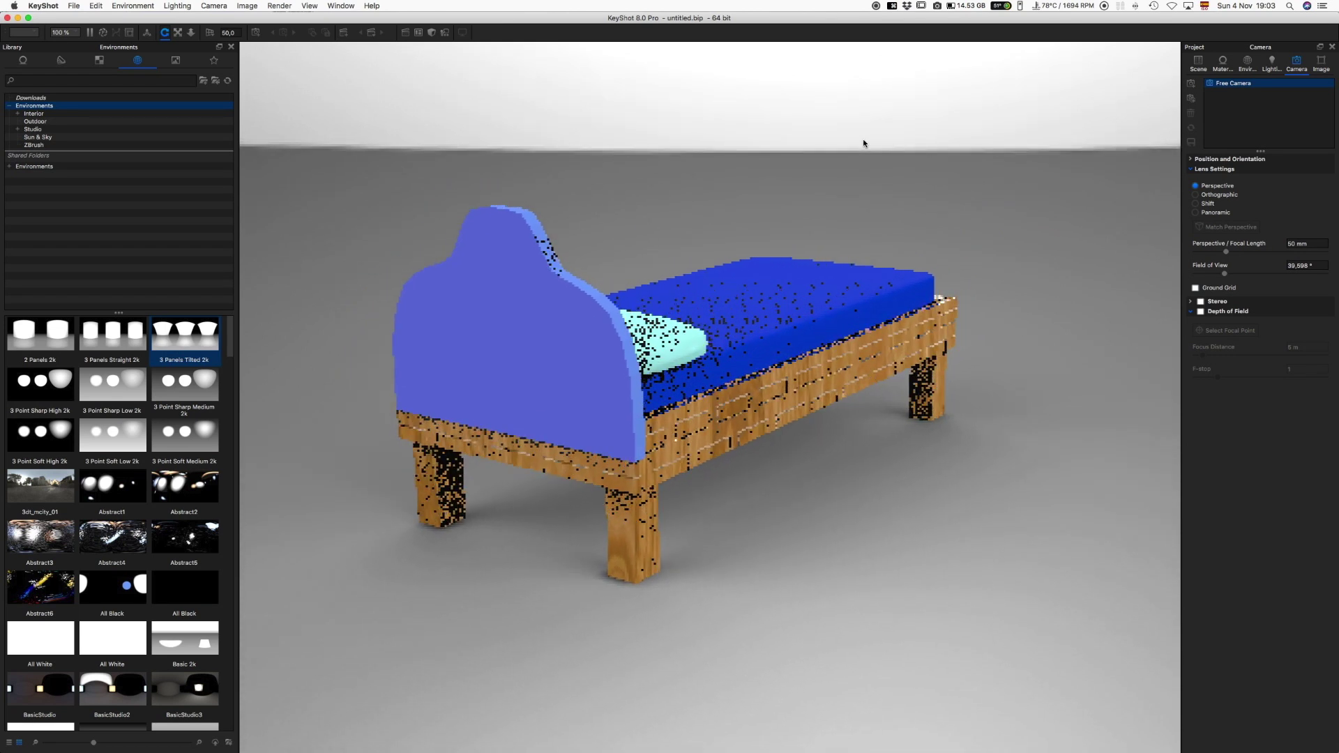
Step: Apply the 3 Point Sharp High 2k environment to the scene
{"action": "scroll", "coordinate": [840, 192], "scroll_direction": "down", "scroll_amount": 3}
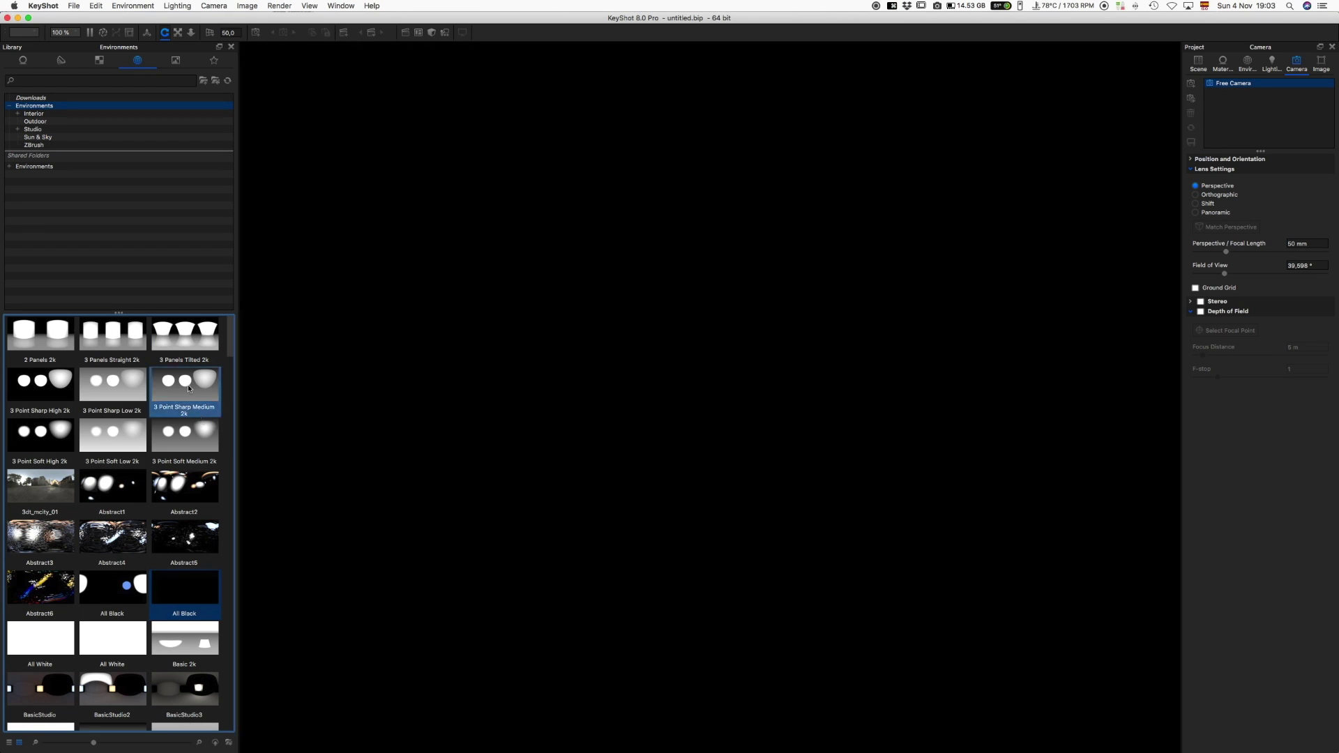
{"action": "left_click", "coordinate": [31, 385]}
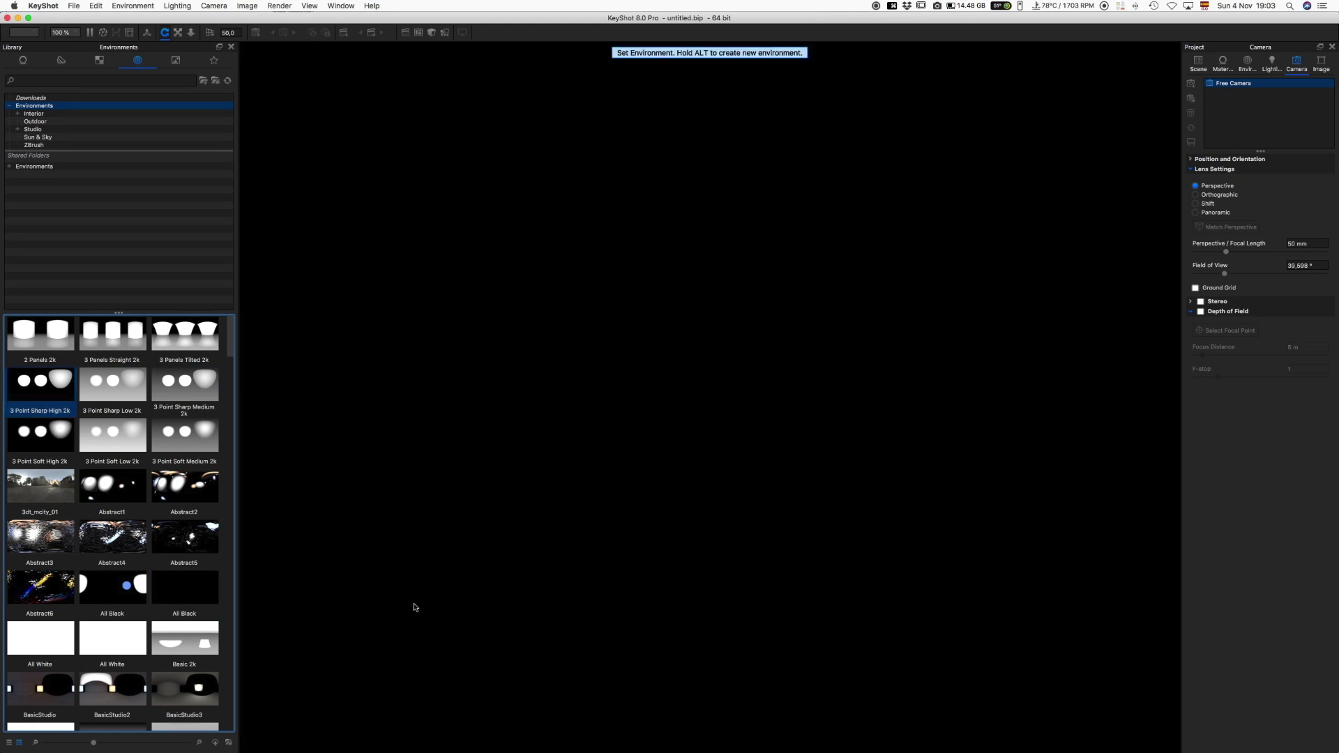
{"action": "left_click_drag", "start_coordinate": [413, 607], "coordinate": [427, 606]}
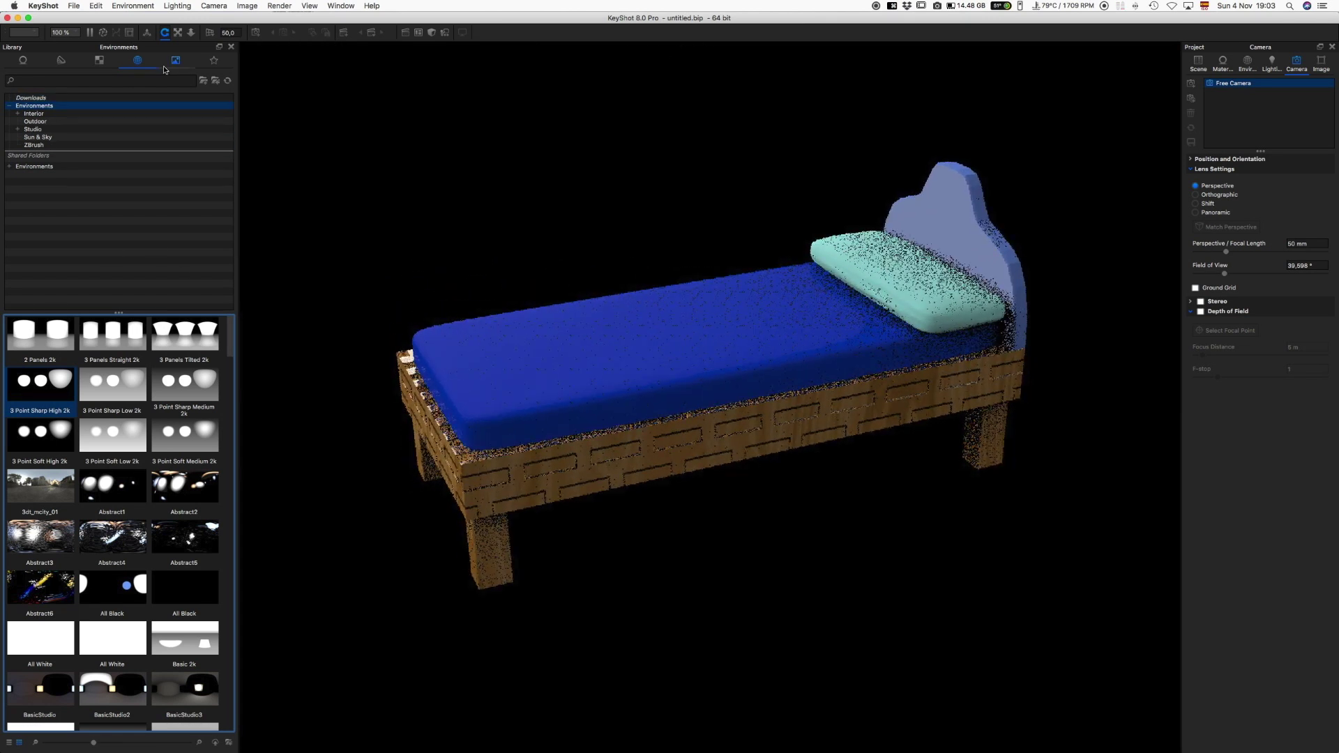
Step: List all backplates in the library and apply the shutterstock parking garage image with concrete ceiling beams as the scene's backplate
{"action": "left_click", "coordinate": [175, 61]}
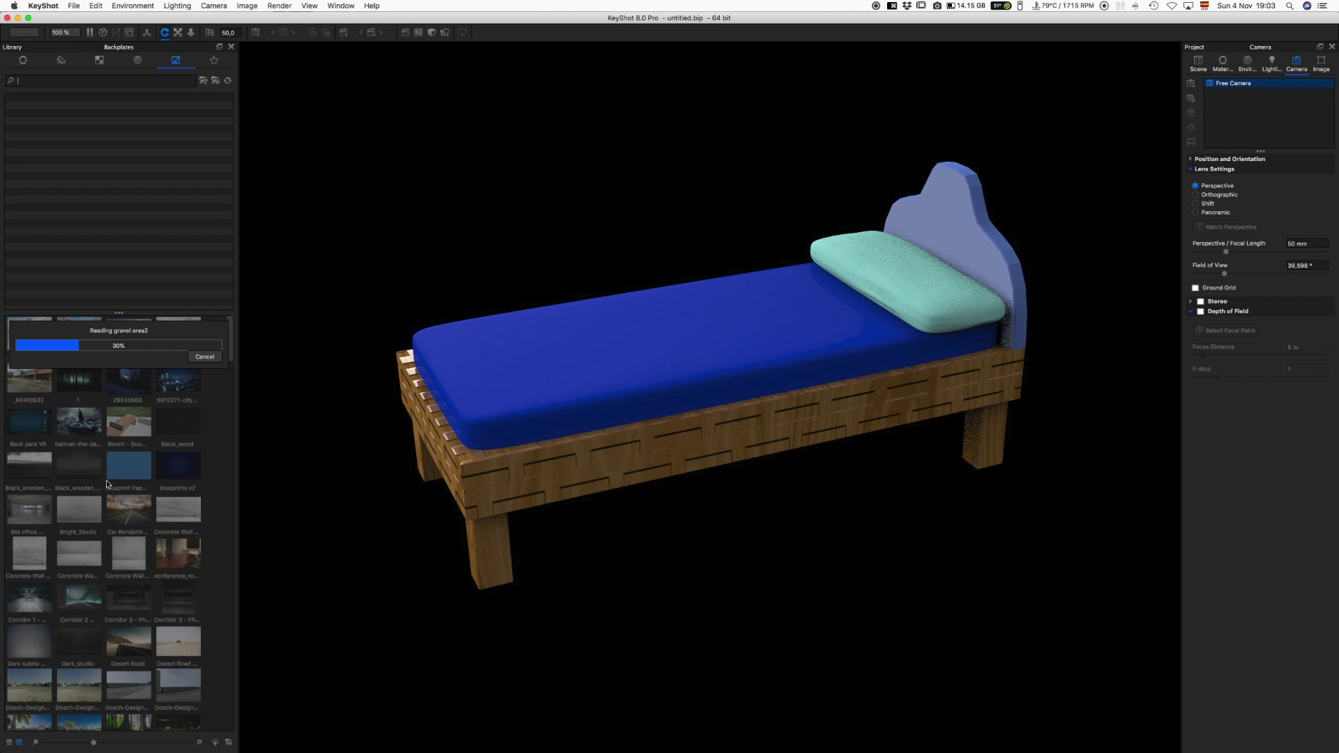
{"action": "mouse_move", "coordinate": [107, 483]}
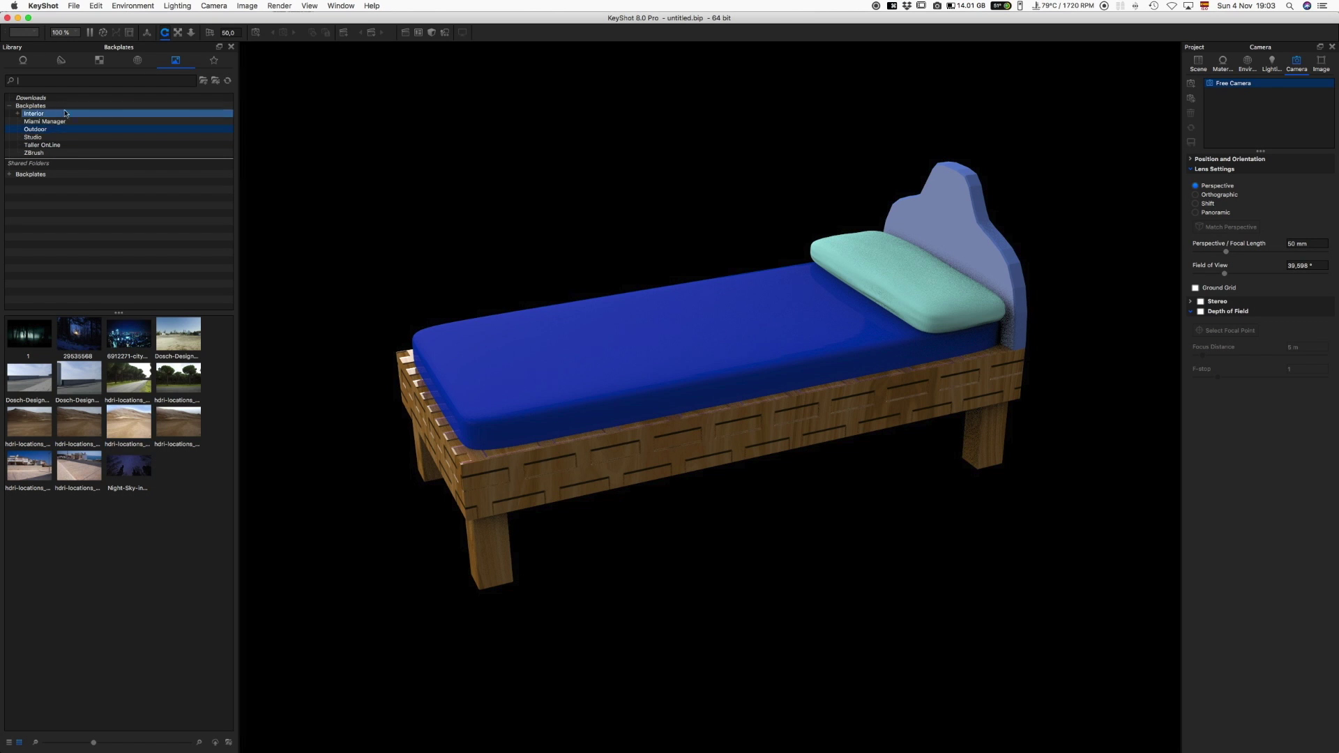
{"action": "left_click", "coordinate": [56, 108]}
{"action": "left_click", "coordinate": [233, 368]}
{"action": "left_click_drag", "start_coordinate": [233, 372], "coordinate": [239, 432]}
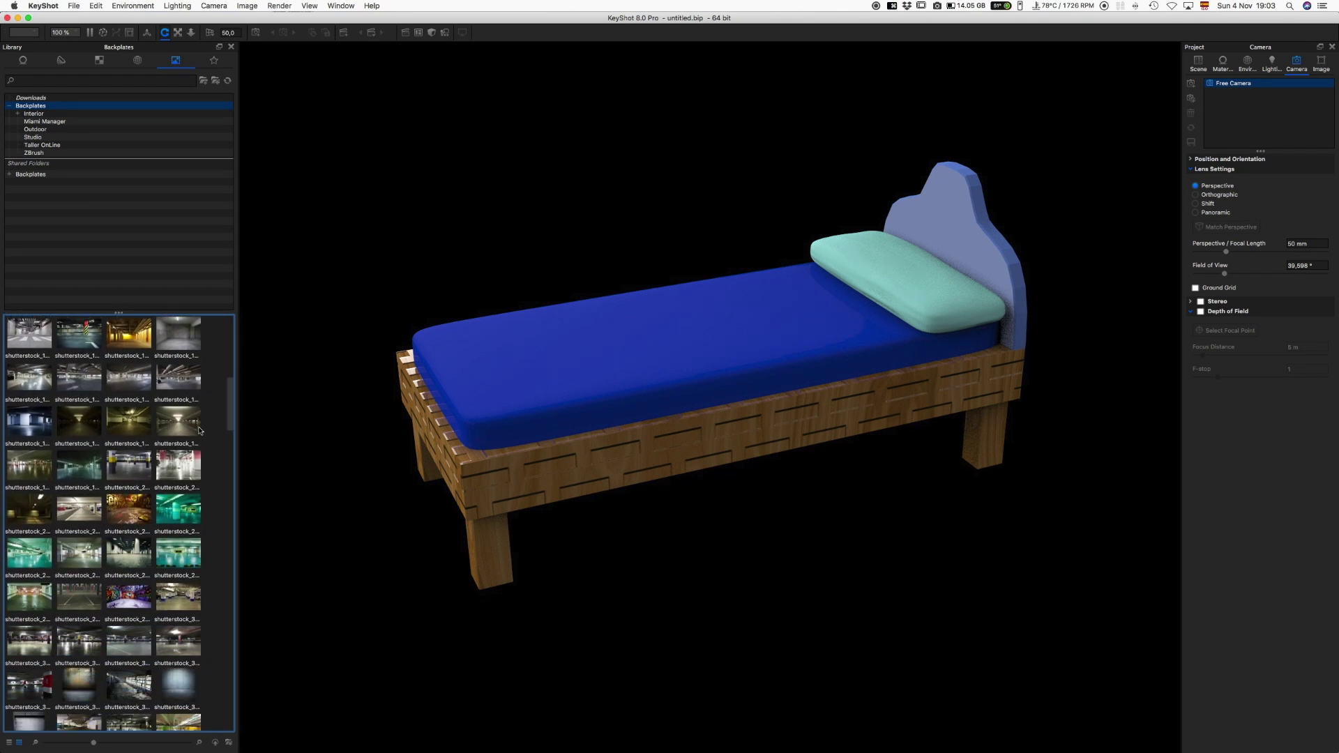
{"action": "left_click_drag", "start_coordinate": [430, 513], "coordinate": [432, 516]}
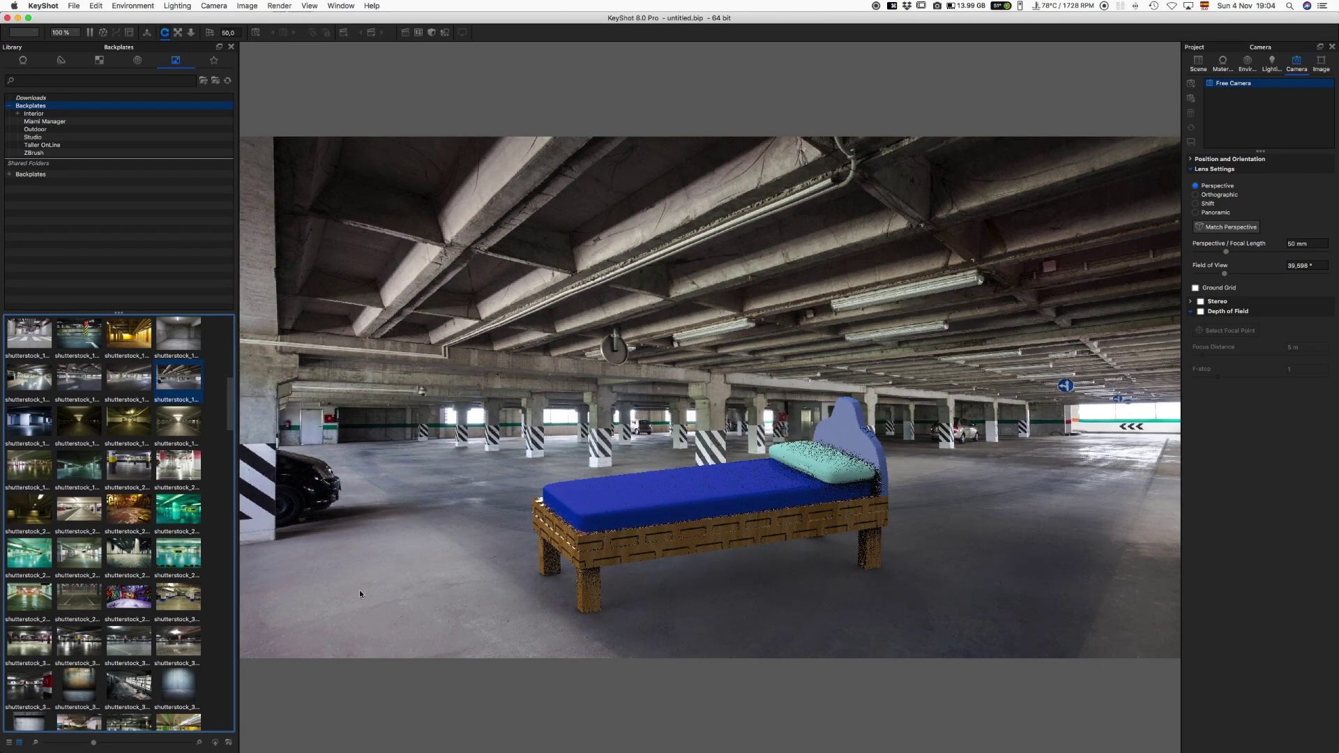
Step: Replace the parking garage backplate with the ZBrush_Gnom image of a corrugated metal hangar with tables and chairs
{"action": "scroll", "coordinate": [223, 433], "scroll_direction": "down", "scroll_amount": 5}
{"action": "left_click_drag", "start_coordinate": [233, 442], "coordinate": [240, 516]}
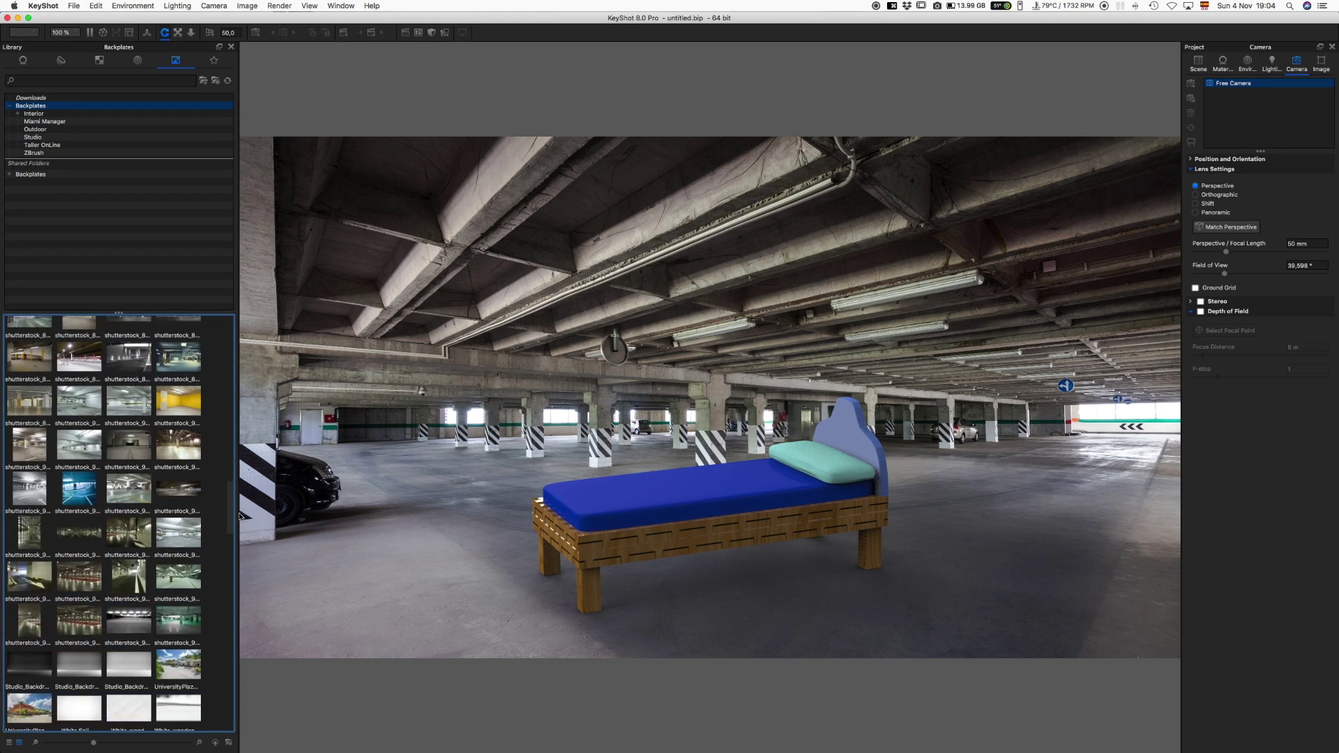
{"action": "left_click_drag", "start_coordinate": [240, 516], "coordinate": [248, 566]}
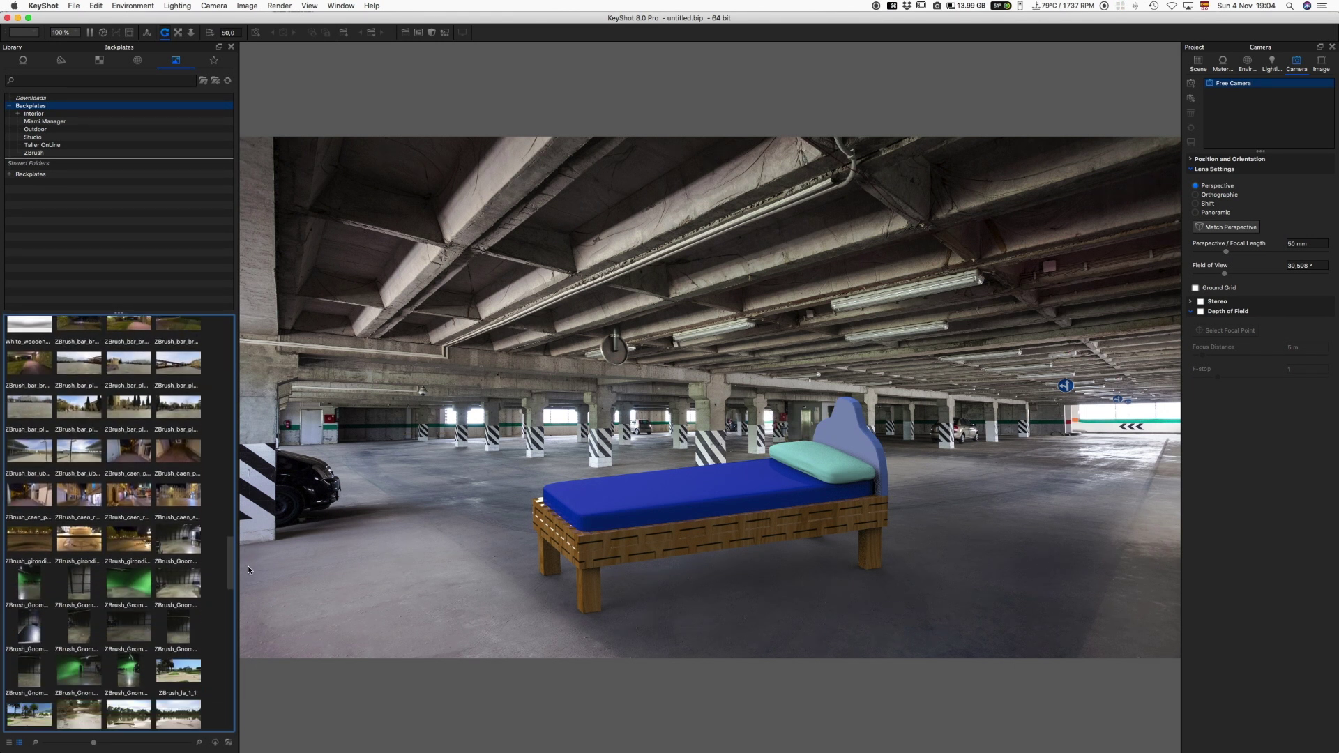
{"action": "left_click", "coordinate": [145, 597]}
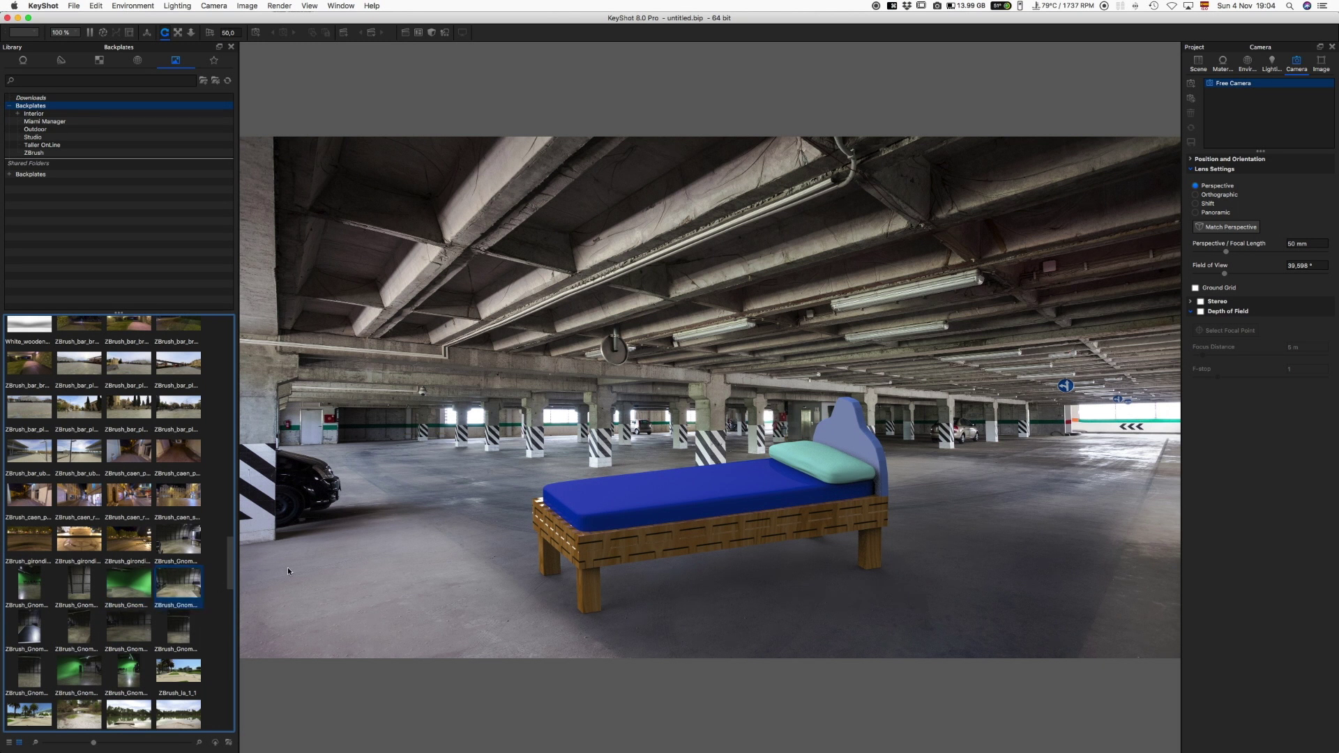
{"action": "left_click_drag", "start_coordinate": [390, 551], "coordinate": [442, 532]}
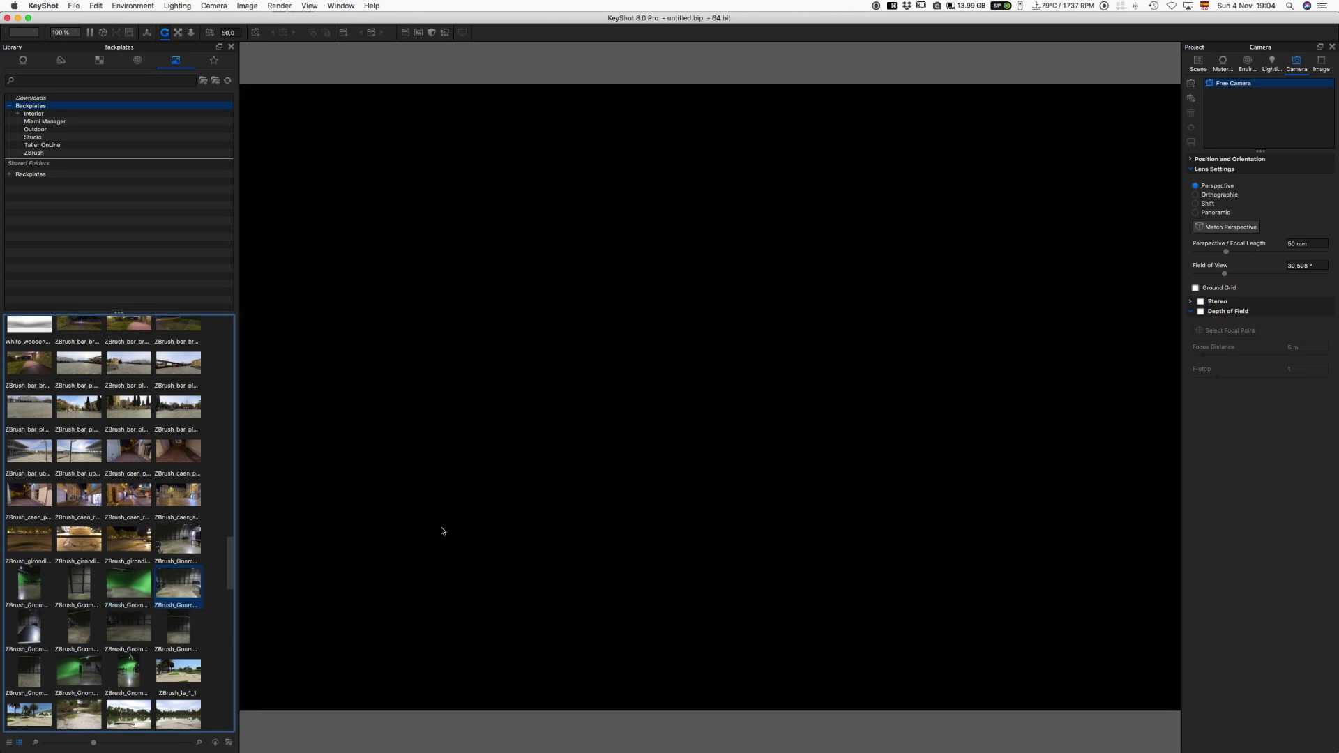
Step: Enlarge the bed in the hangar view and orbit it so the headboard end faces the black chairs
{"action": "left_click_drag", "start_coordinate": [605, 486], "coordinate": [612, 493]}
{"action": "scroll", "coordinate": [612, 493], "scroll_direction": "up", "scroll_amount": 6}
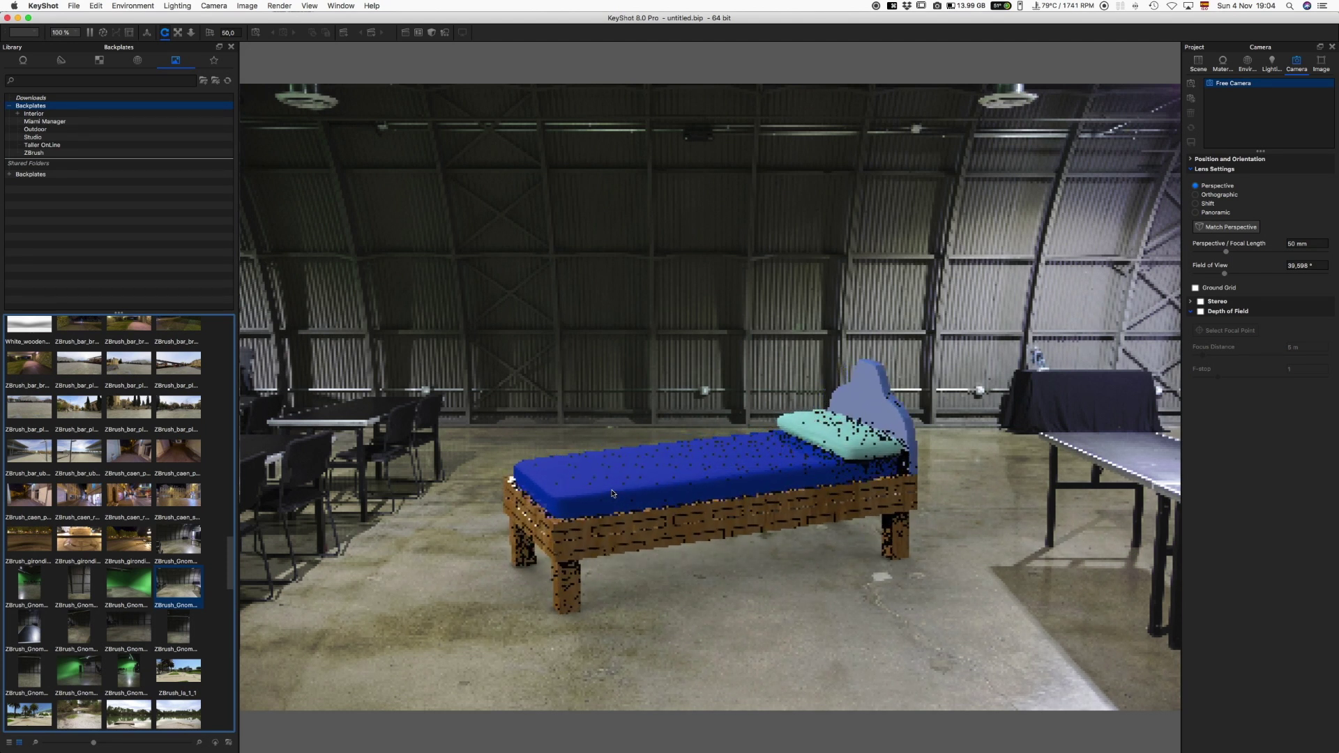
{"action": "scroll", "coordinate": [612, 495], "scroll_direction": "up", "scroll_amount": 6}
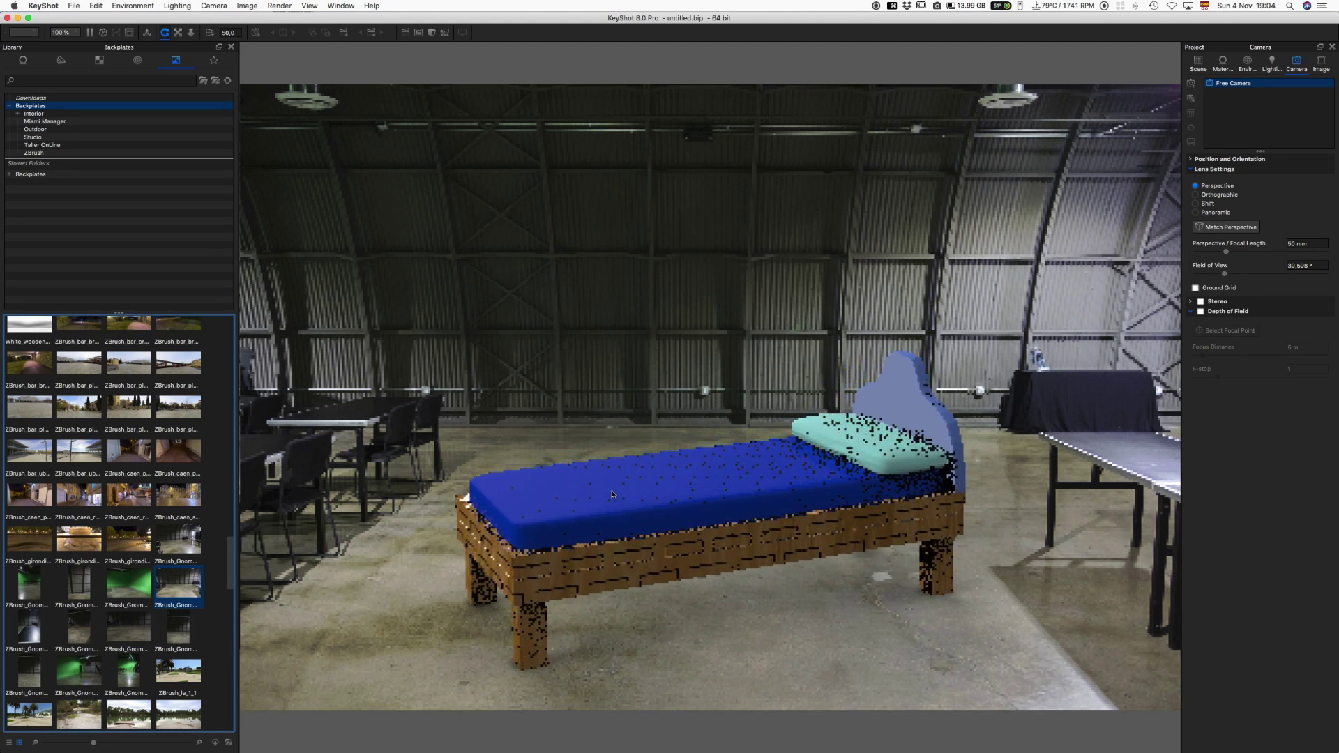
{"action": "left_click_drag", "start_coordinate": [611, 491], "coordinate": [606, 493]}
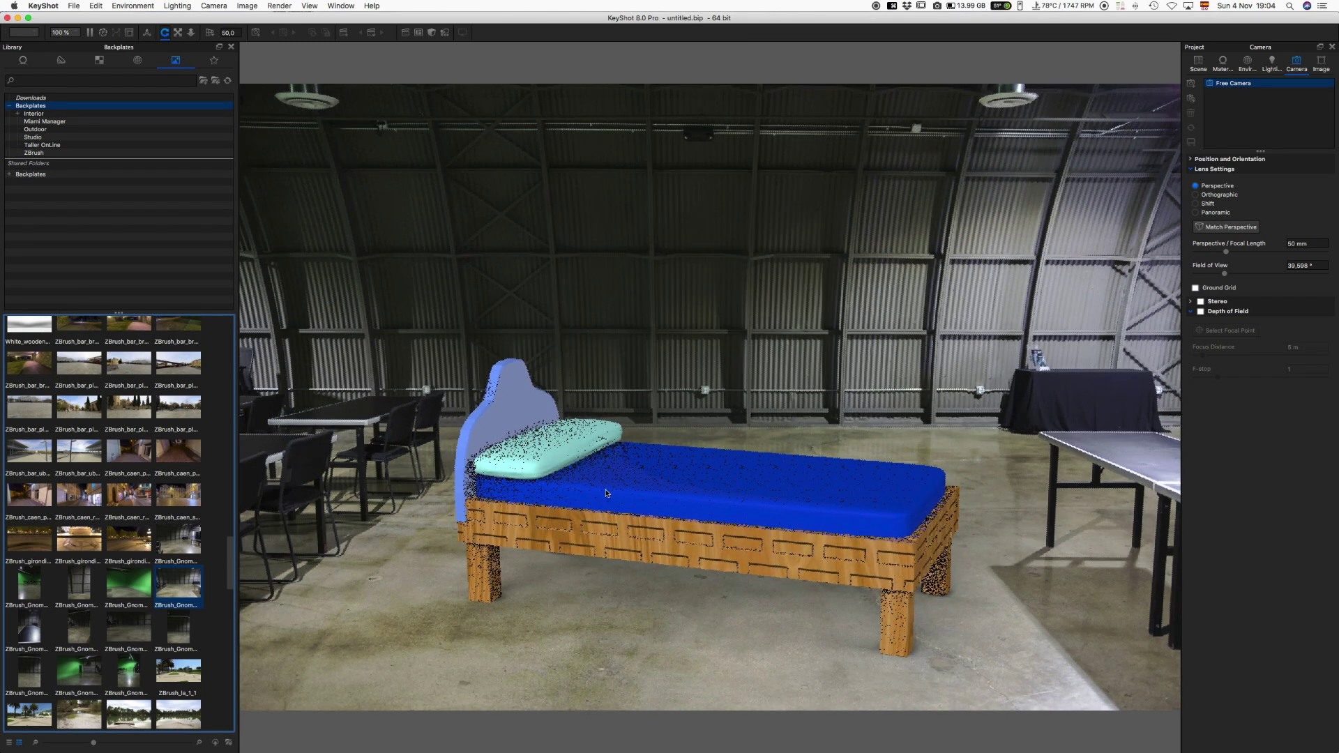
Step: Replace the hangar backplate with the Studio category's dark backdrop with lit floor edges, and reposition the bed on it
{"action": "left_click_drag", "start_coordinate": [229, 566], "coordinate": [226, 597]}
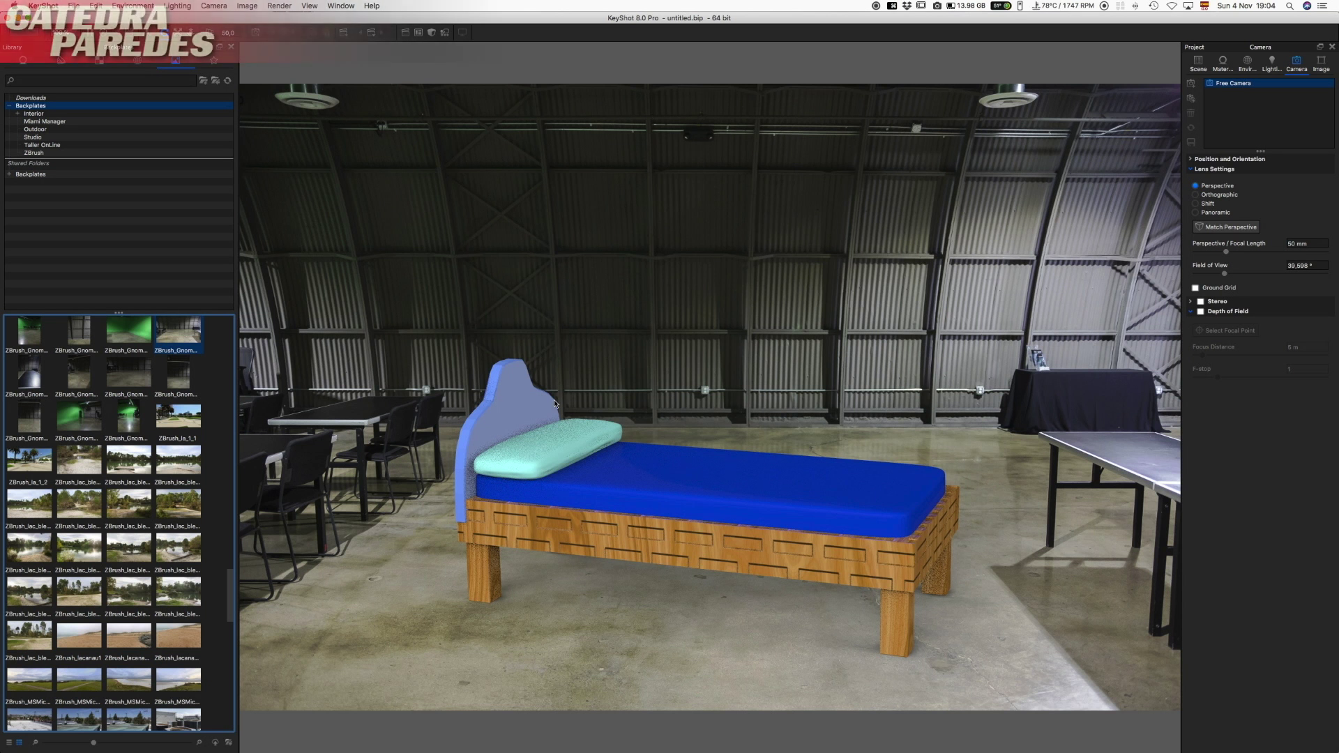
{"action": "left_click_drag", "start_coordinate": [229, 603], "coordinate": [231, 726]}
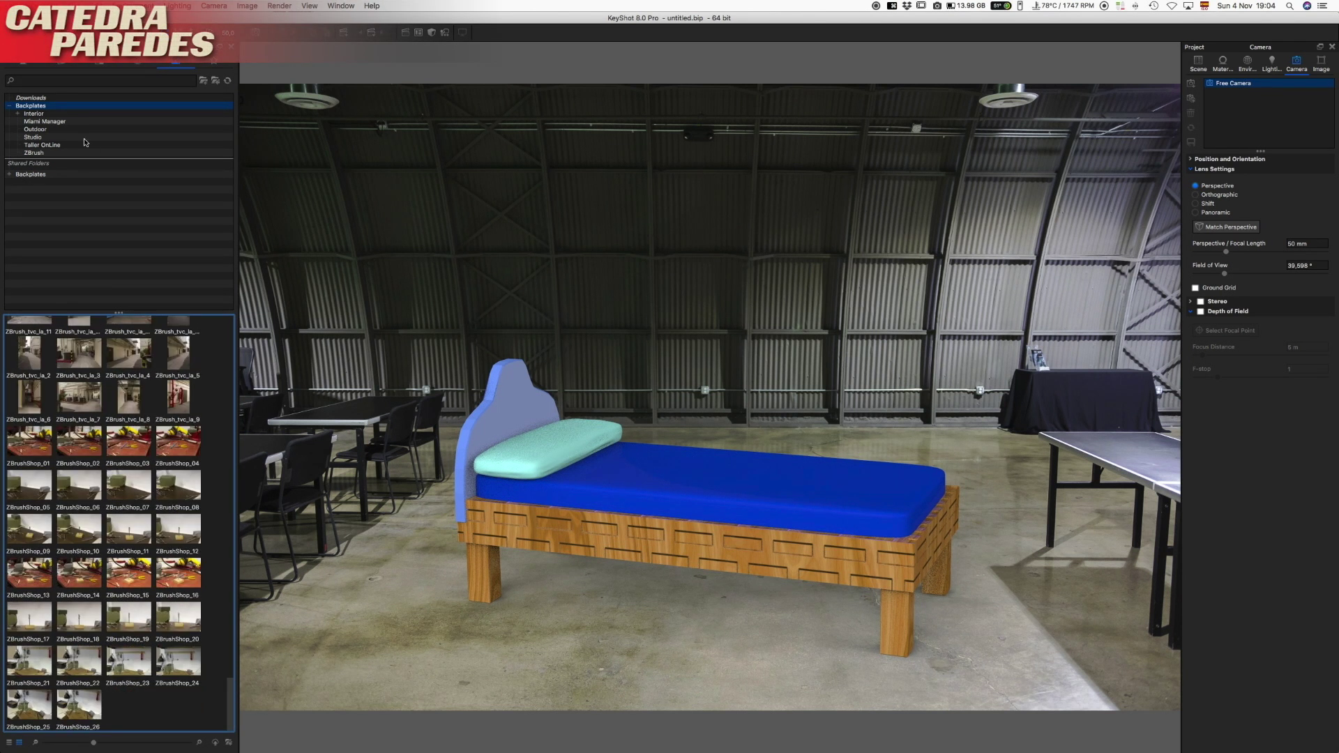
{"action": "left_click", "coordinate": [49, 139]}
{"action": "left_click_drag", "start_coordinate": [129, 377], "coordinate": [306, 377]}
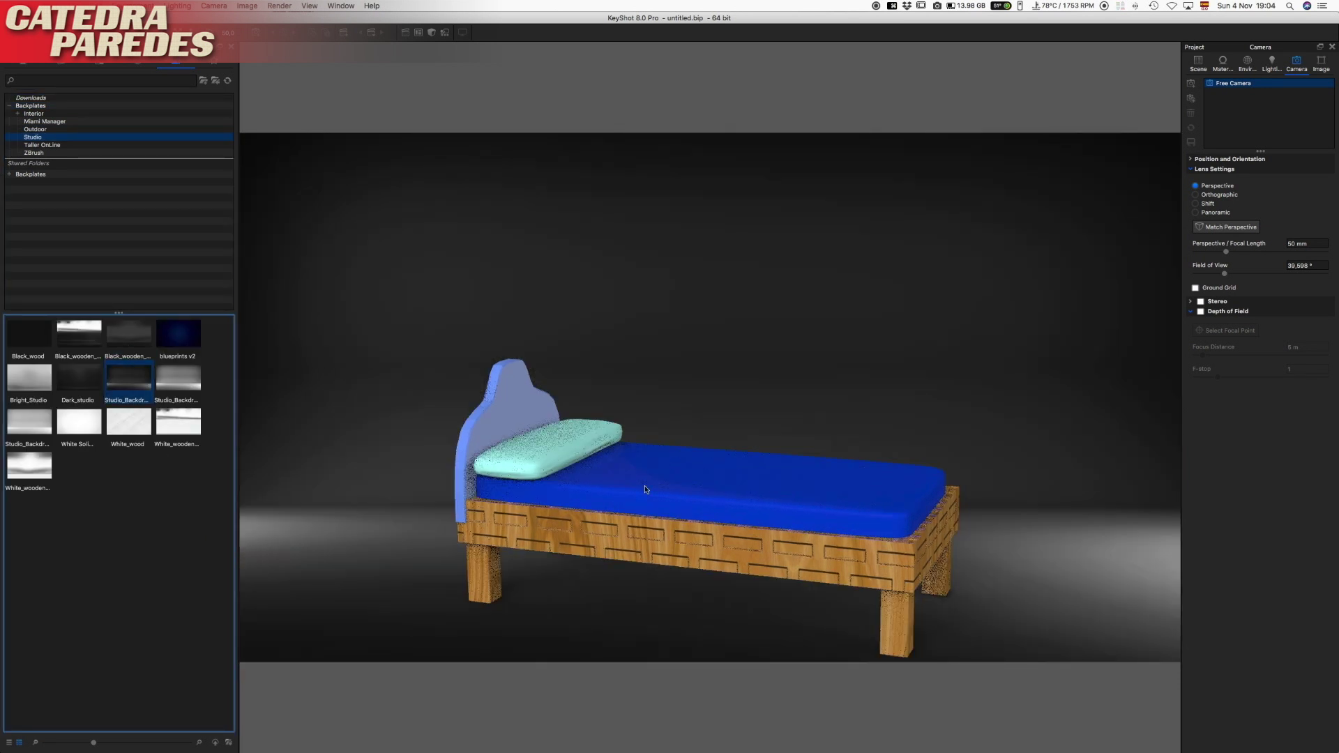
{"action": "left_click_drag", "start_coordinate": [648, 500], "coordinate": [661, 506]}
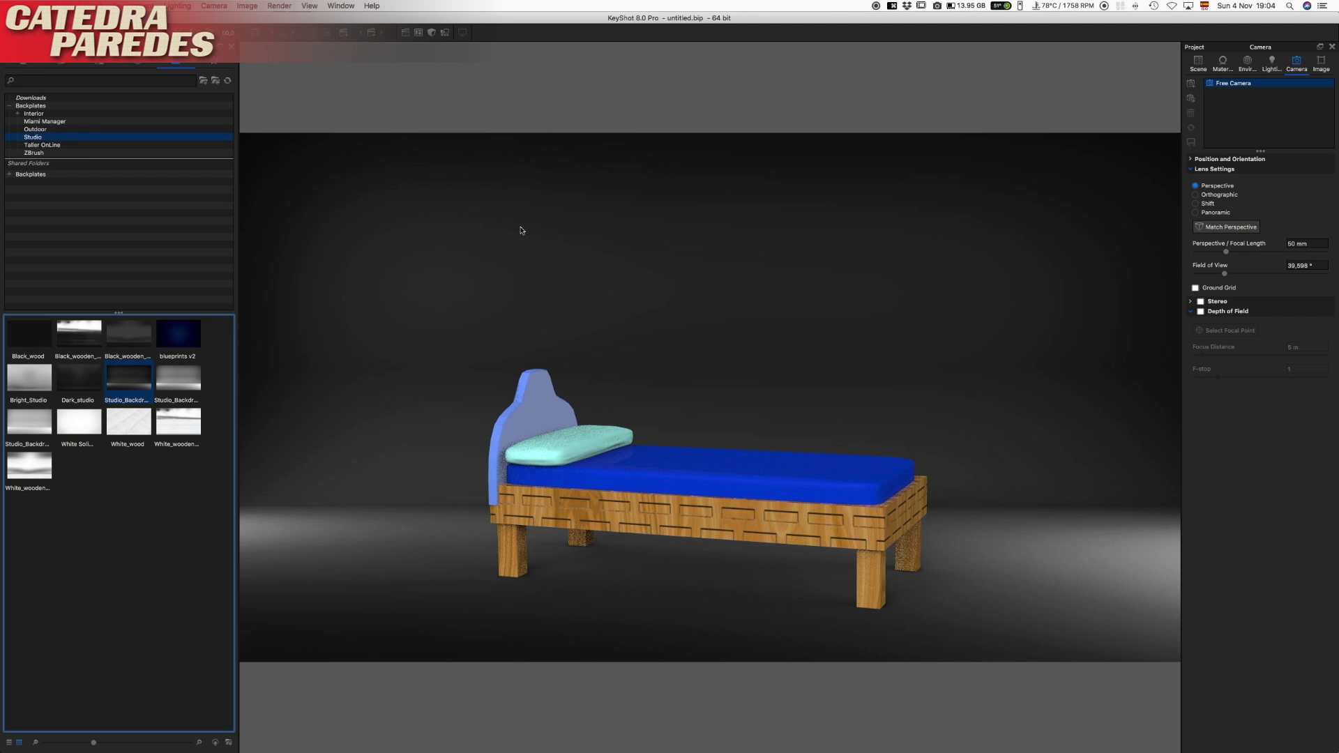
Step: Try the lighter studio backdrop and Dark_studio as backplates, and restore the dark backdrop with lit floor edges
{"action": "left_click_drag", "start_coordinate": [173, 383], "coordinate": [253, 442]}
{"action": "left_click_drag", "start_coordinate": [79, 377], "coordinate": [370, 505]}
{"action": "left_click_drag", "start_coordinate": [79, 380], "coordinate": [370, 476]}
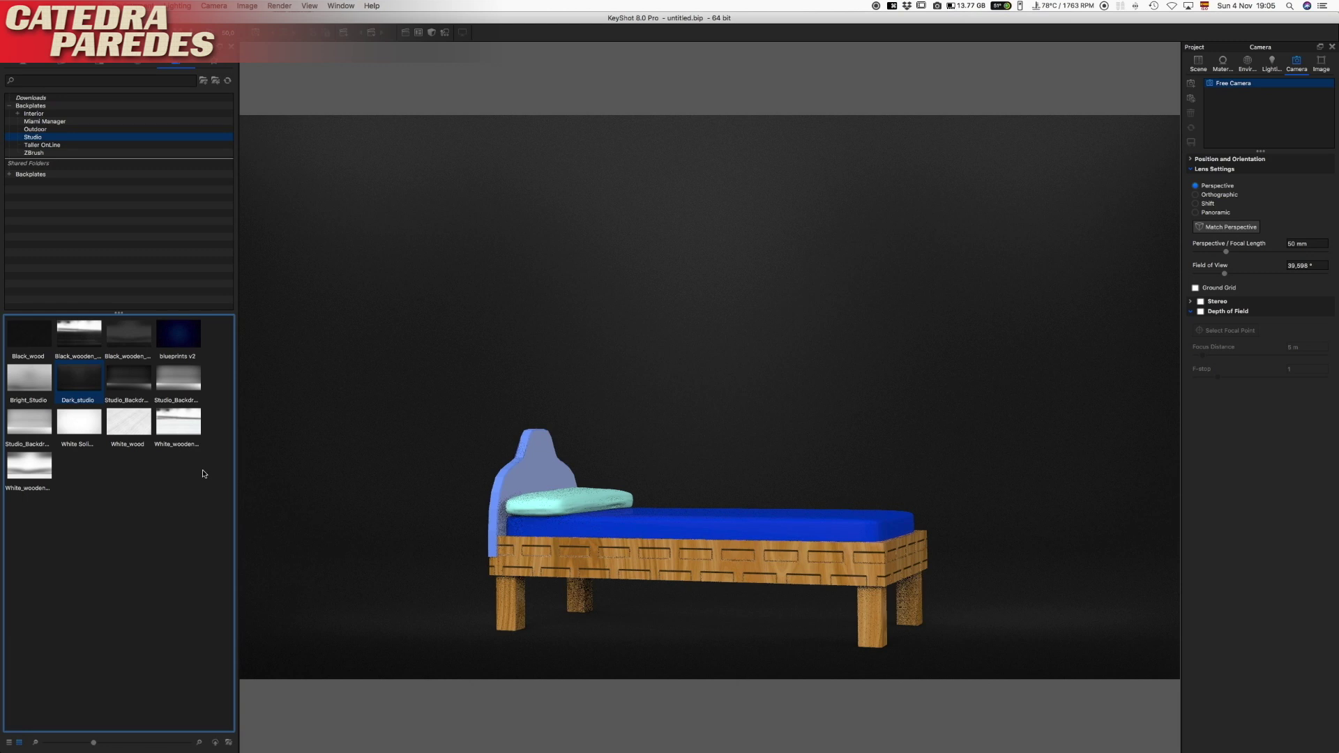
{"action": "left_click_drag", "start_coordinate": [136, 370], "coordinate": [390, 455]}
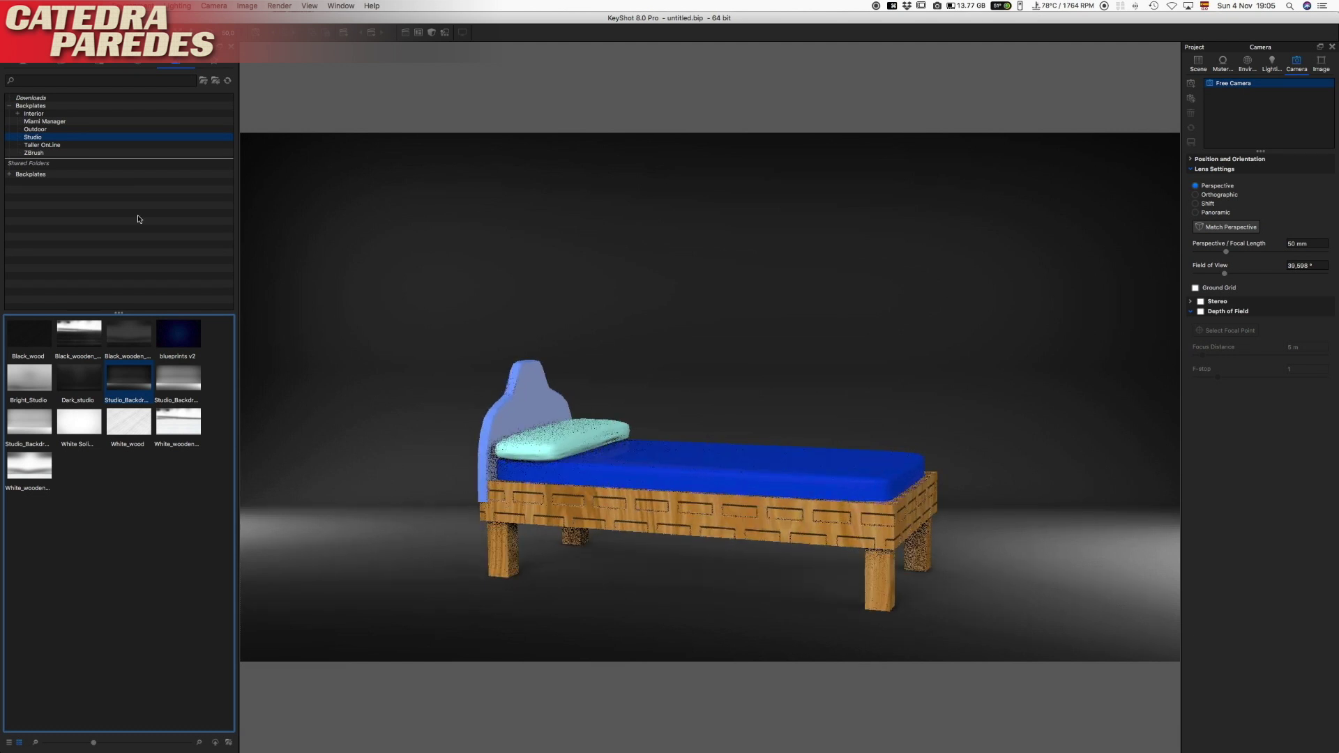
Step: Apply the Abstract1 environment to the bed scene
{"action": "left_click", "coordinate": [139, 67]}
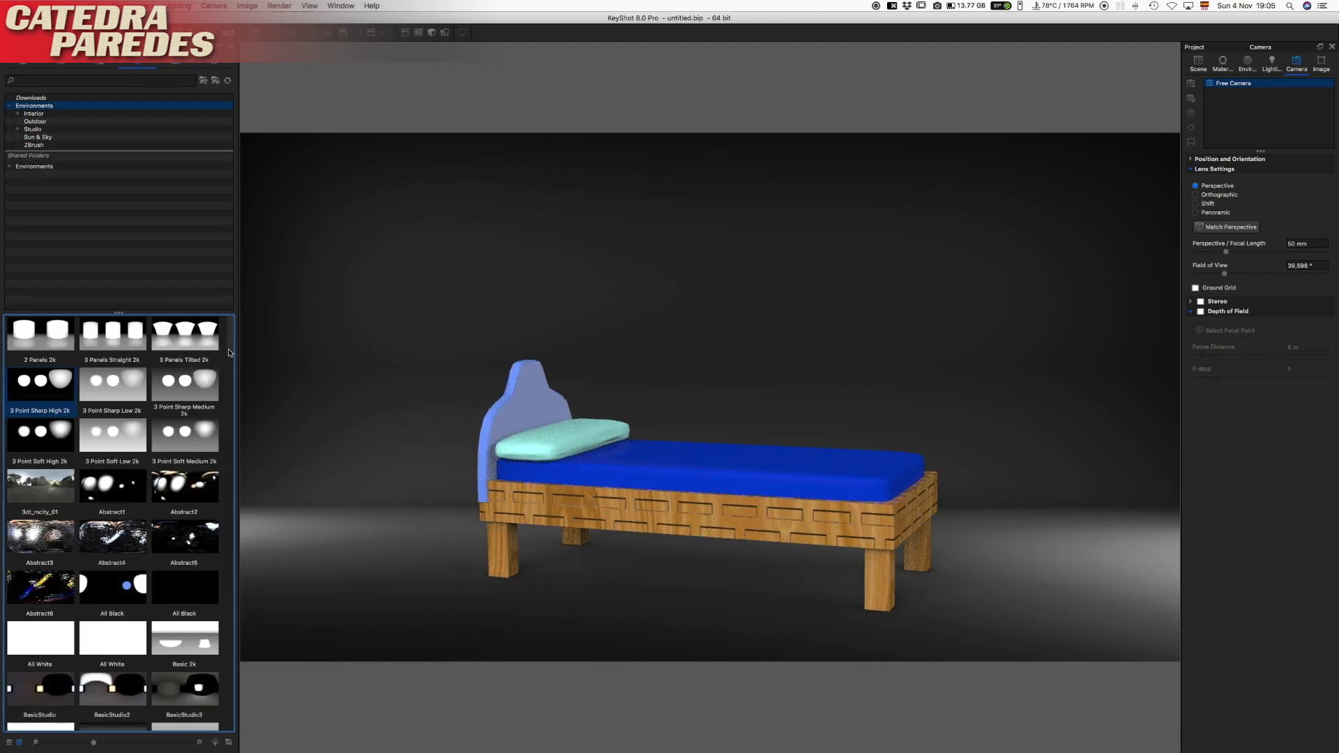
{"action": "left_click", "coordinate": [98, 392]}
{"action": "left_click_drag", "start_coordinate": [47, 394], "coordinate": [335, 386]}
{"action": "left_click_drag", "start_coordinate": [98, 487], "coordinate": [354, 630]}
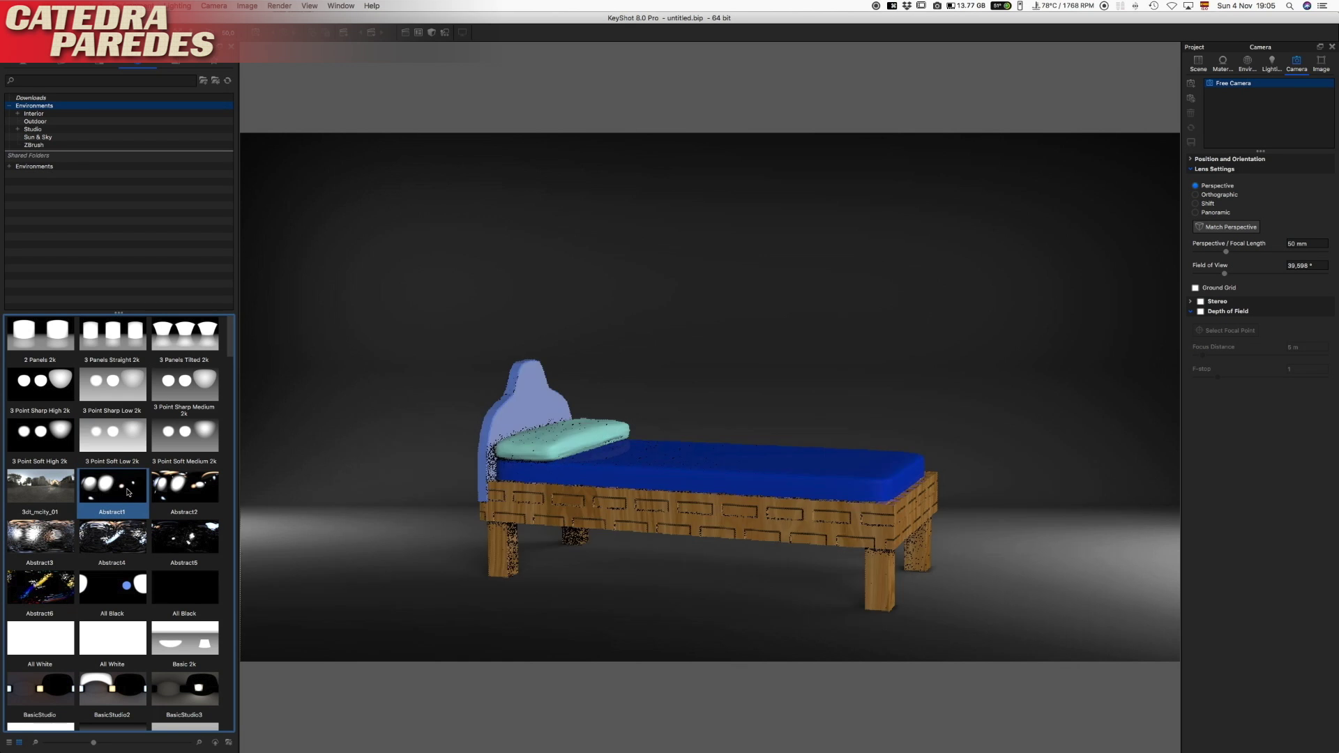
Step: Widen the Project panel and show the scene's environment settings
{"action": "left_click_drag", "start_coordinate": [232, 345], "coordinate": [232, 396]}
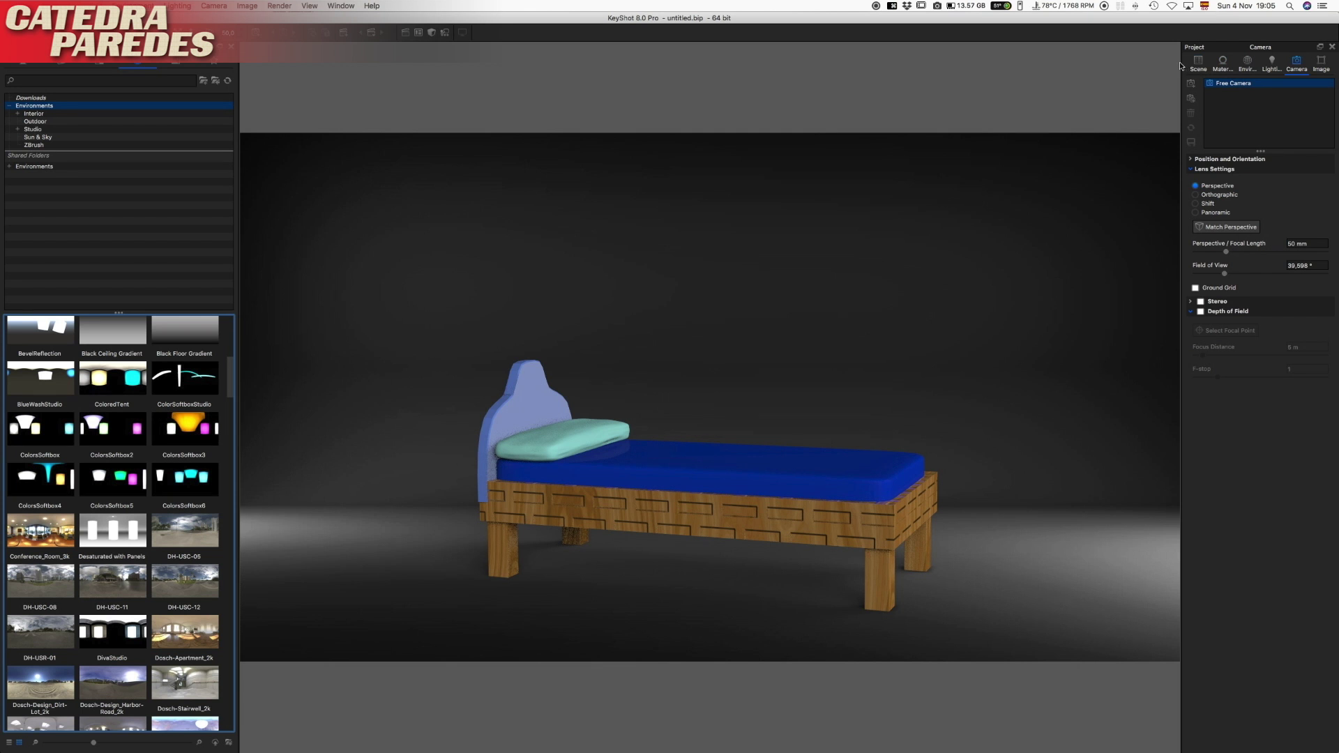
{"action": "left_click_drag", "start_coordinate": [1180, 63], "coordinate": [1079, 65]}
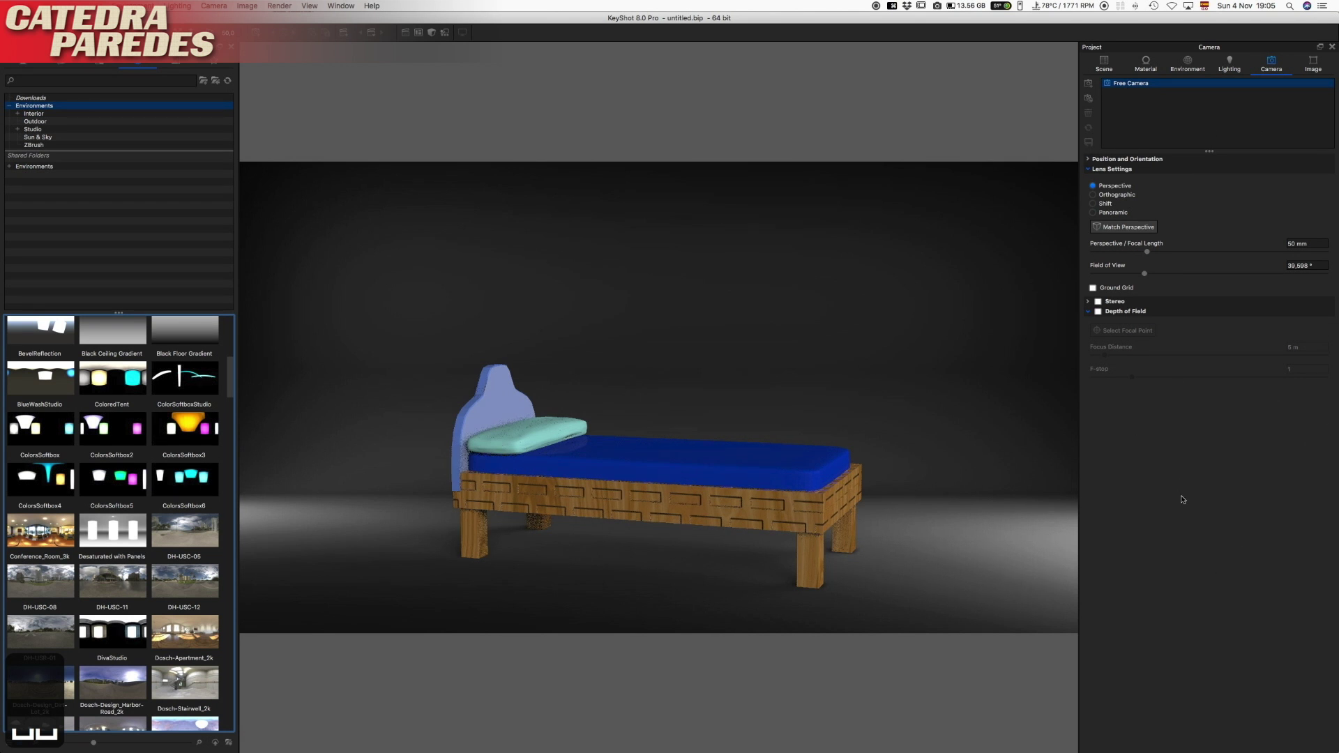
{"action": "left_click", "coordinate": [1183, 64]}
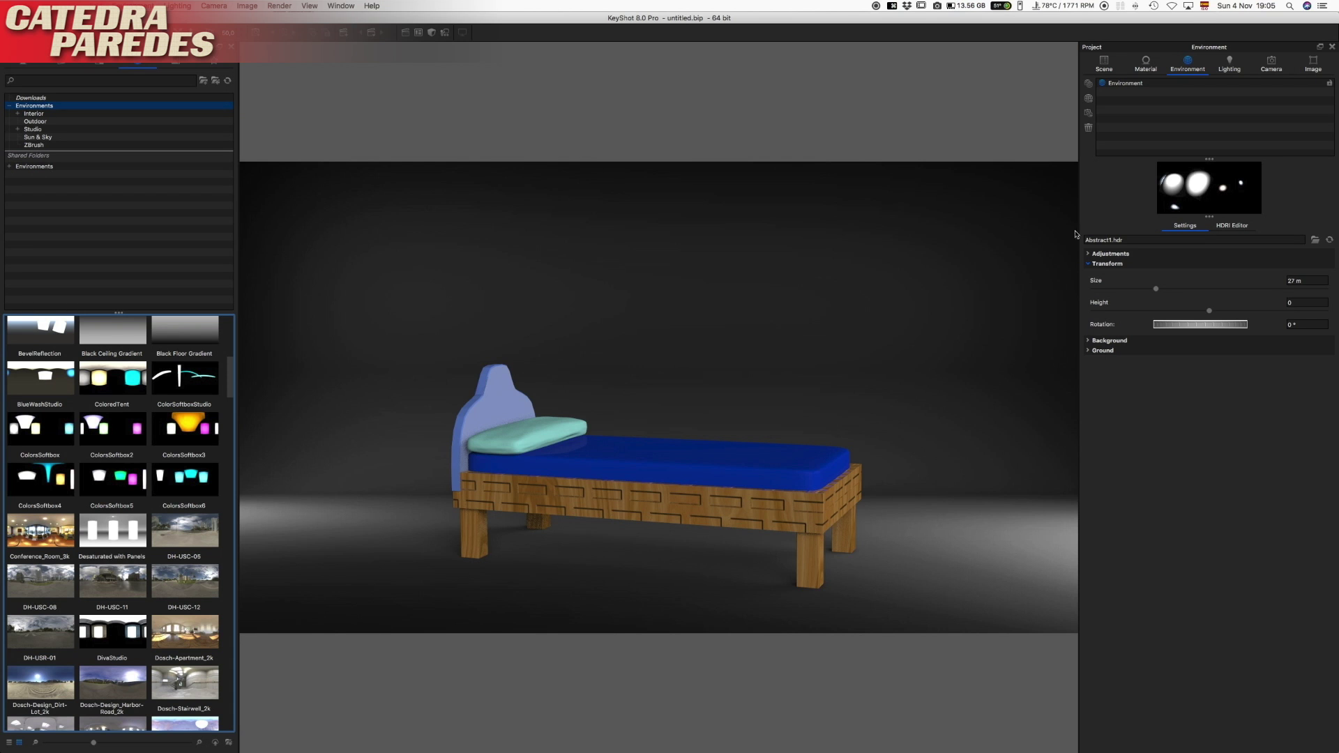
Step: Apply the HDRI_STUDIO_vol2_021 environment to the scene
{"action": "left_click", "coordinate": [190, 539]}
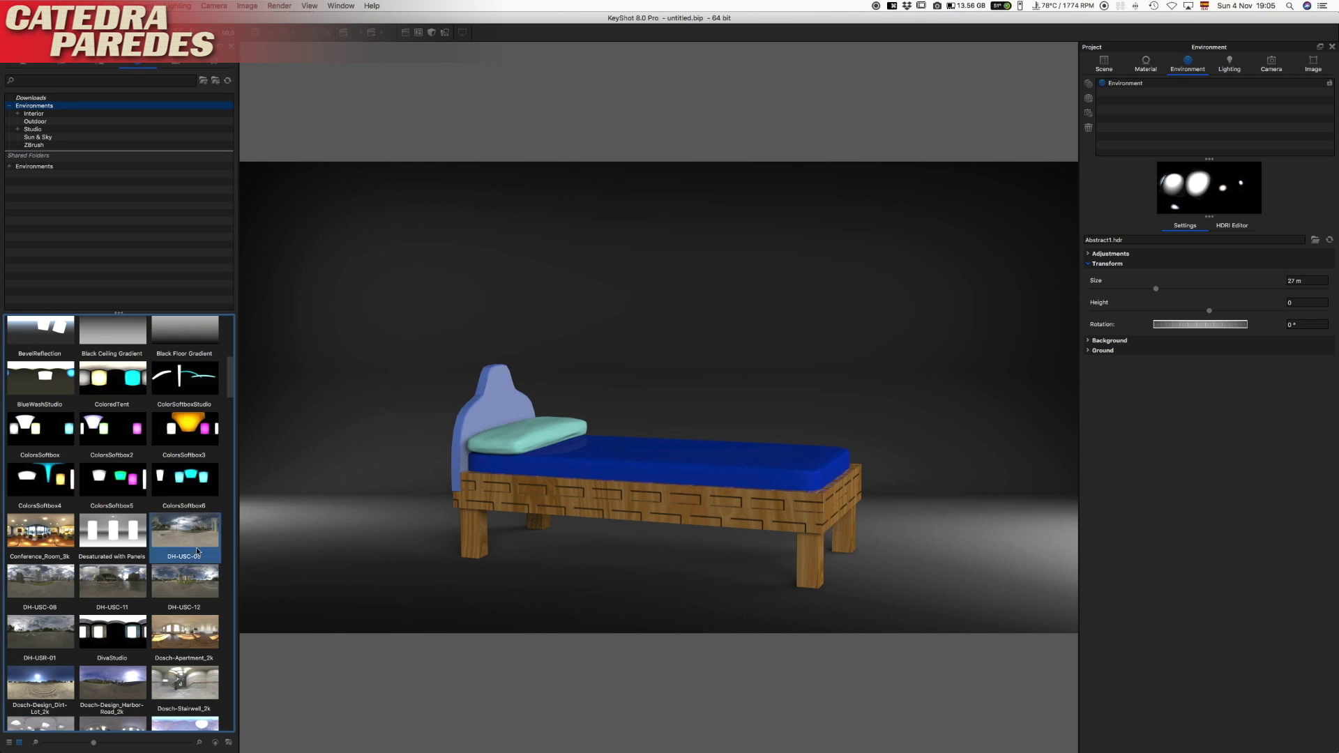
{"action": "left_click", "coordinate": [230, 528]}
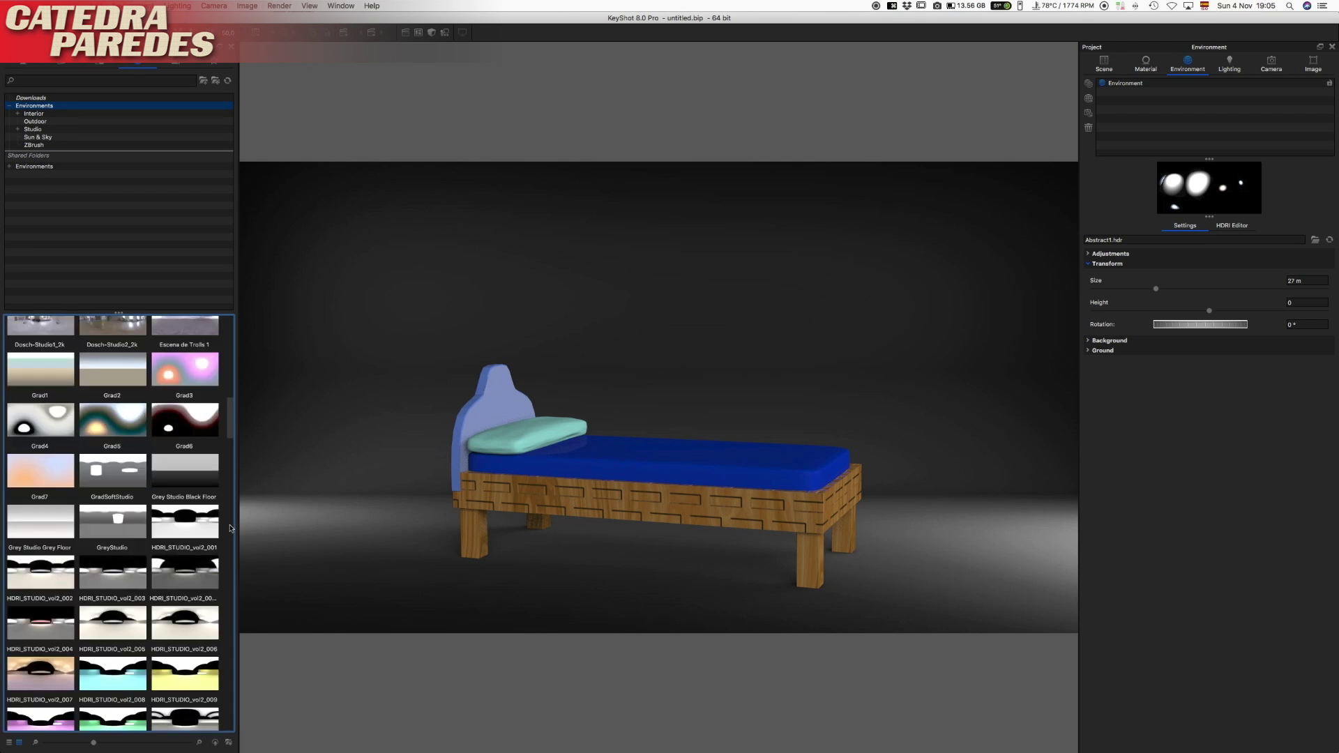
{"action": "left_click", "coordinate": [230, 528]}
{"action": "left_click_drag", "start_coordinate": [185, 462], "coordinate": [372, 550]}
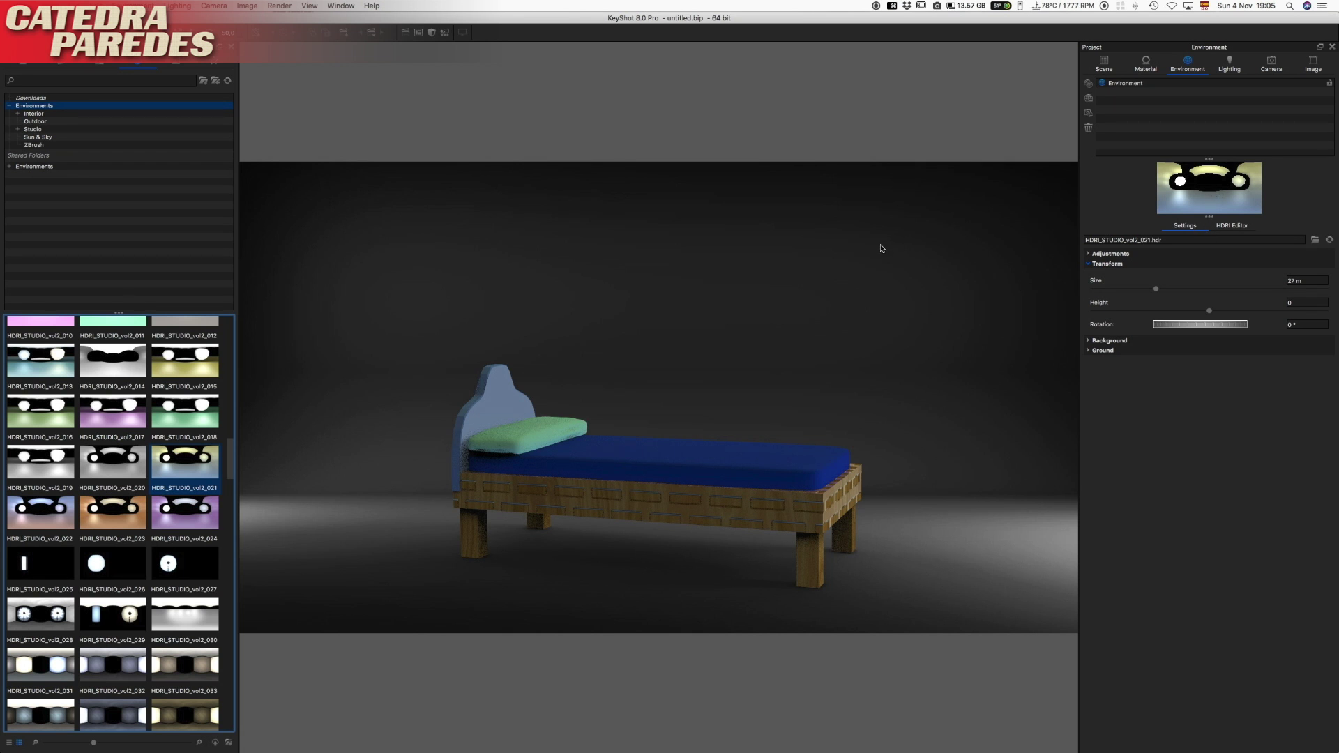
Step: Change the scene's environment to Light Tent Black Open 3 2k
{"action": "left_click", "coordinate": [175, 62]}
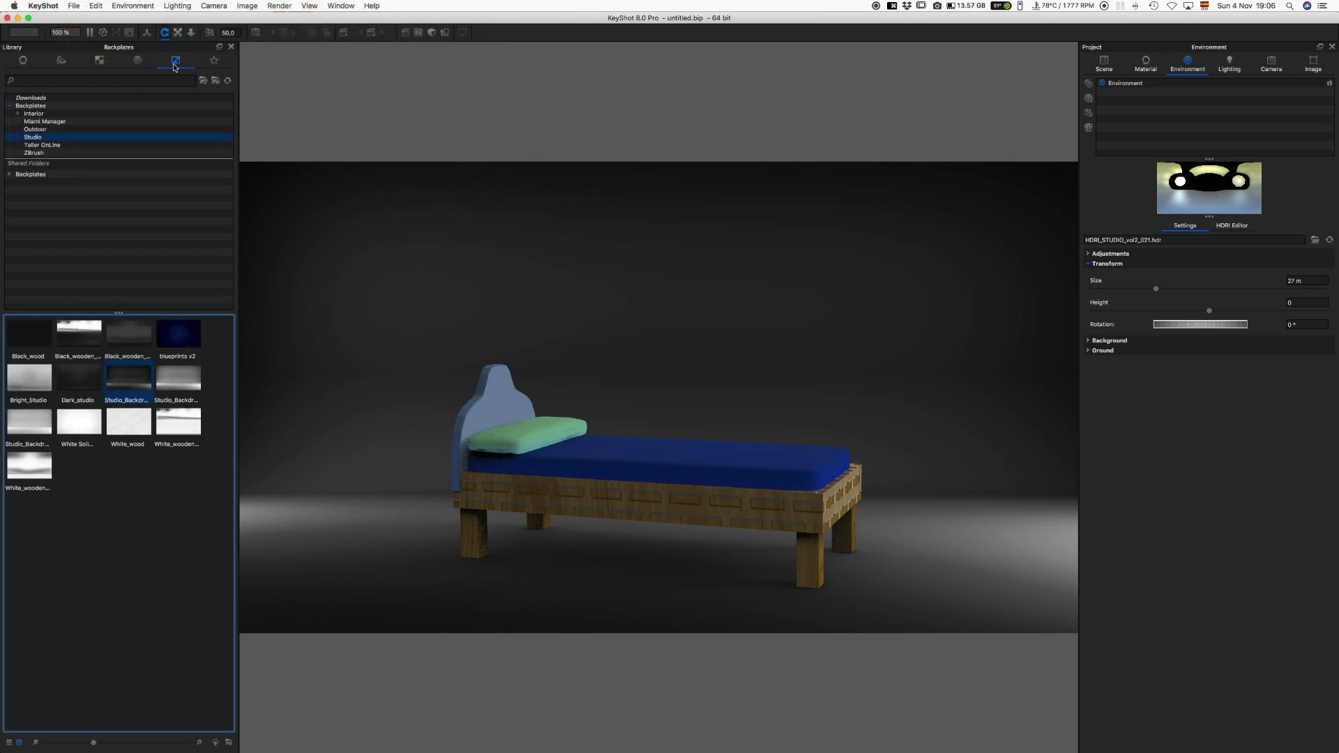
{"action": "left_click", "coordinate": [138, 61]}
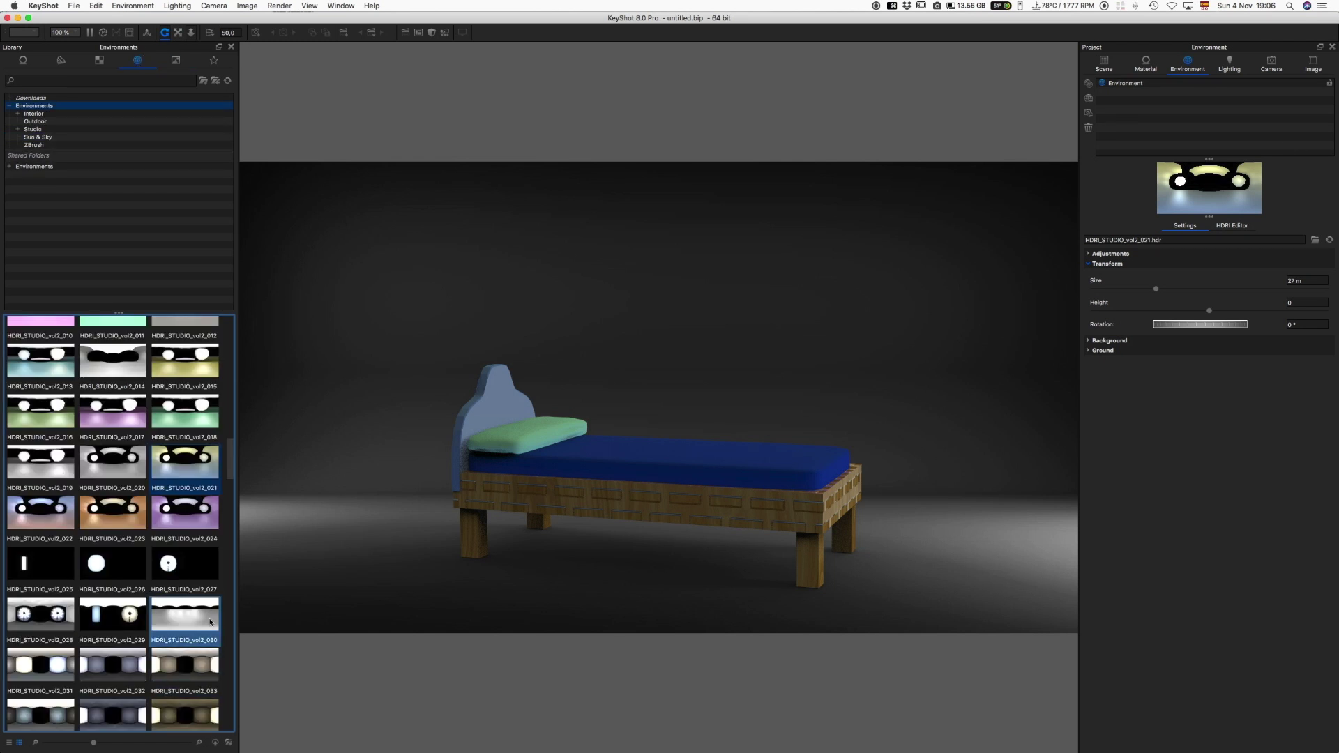
{"action": "left_click", "coordinate": [231, 616]}
{"action": "left_click", "coordinate": [231, 616]}
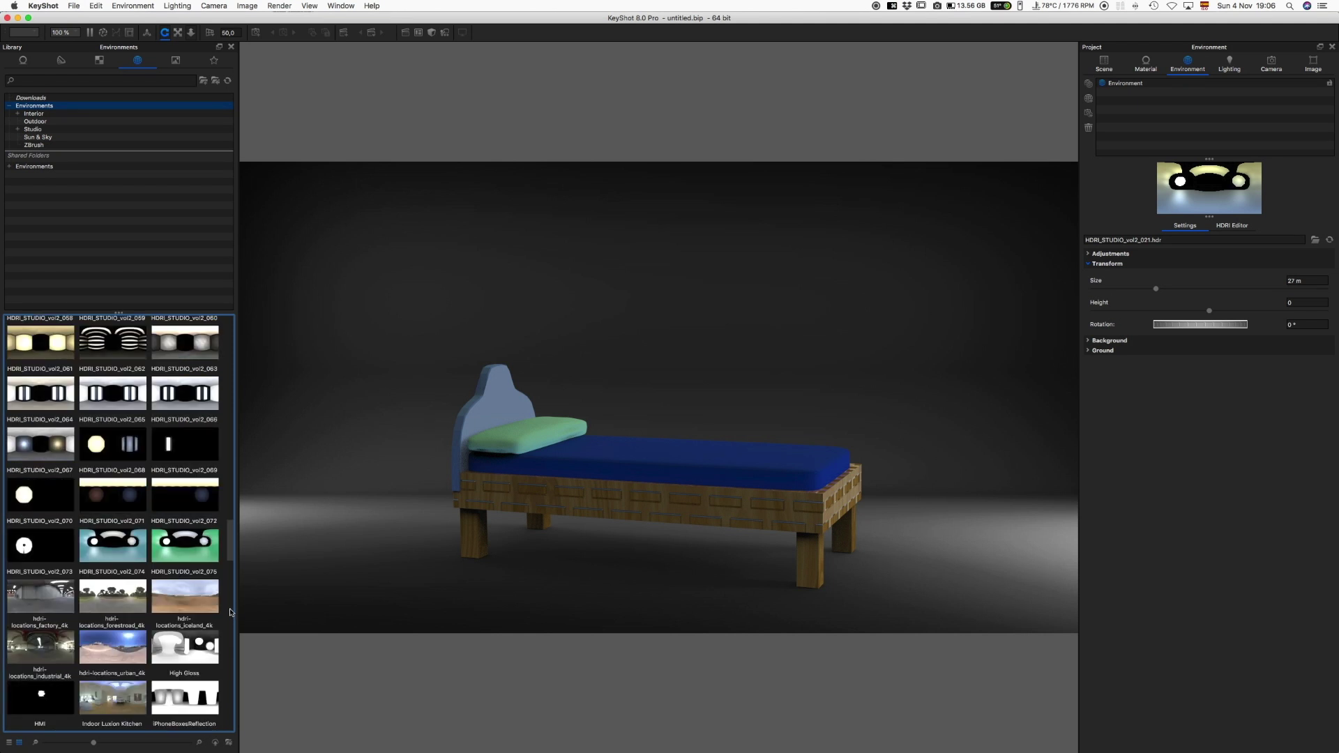
{"action": "left_click_drag", "start_coordinate": [226, 548], "coordinate": [232, 577]}
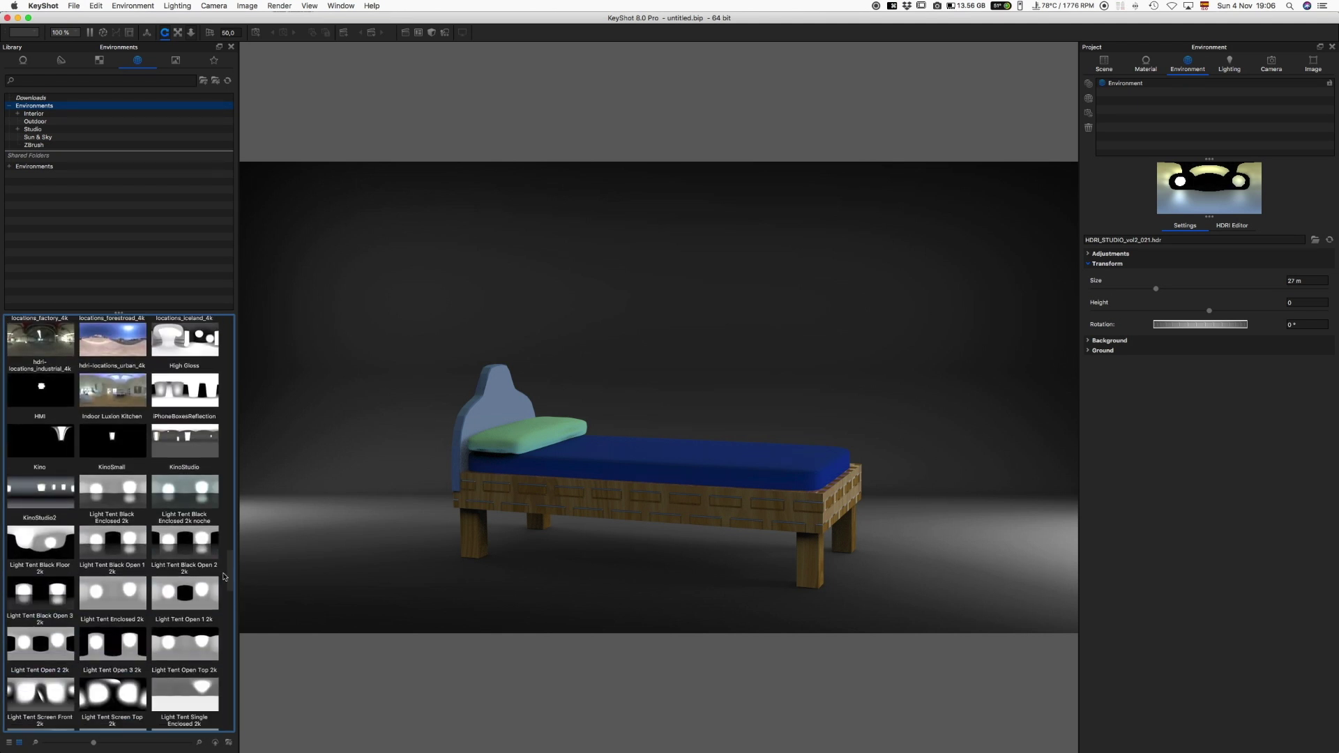
{"action": "left_click_drag", "start_coordinate": [47, 593], "coordinate": [319, 552]}
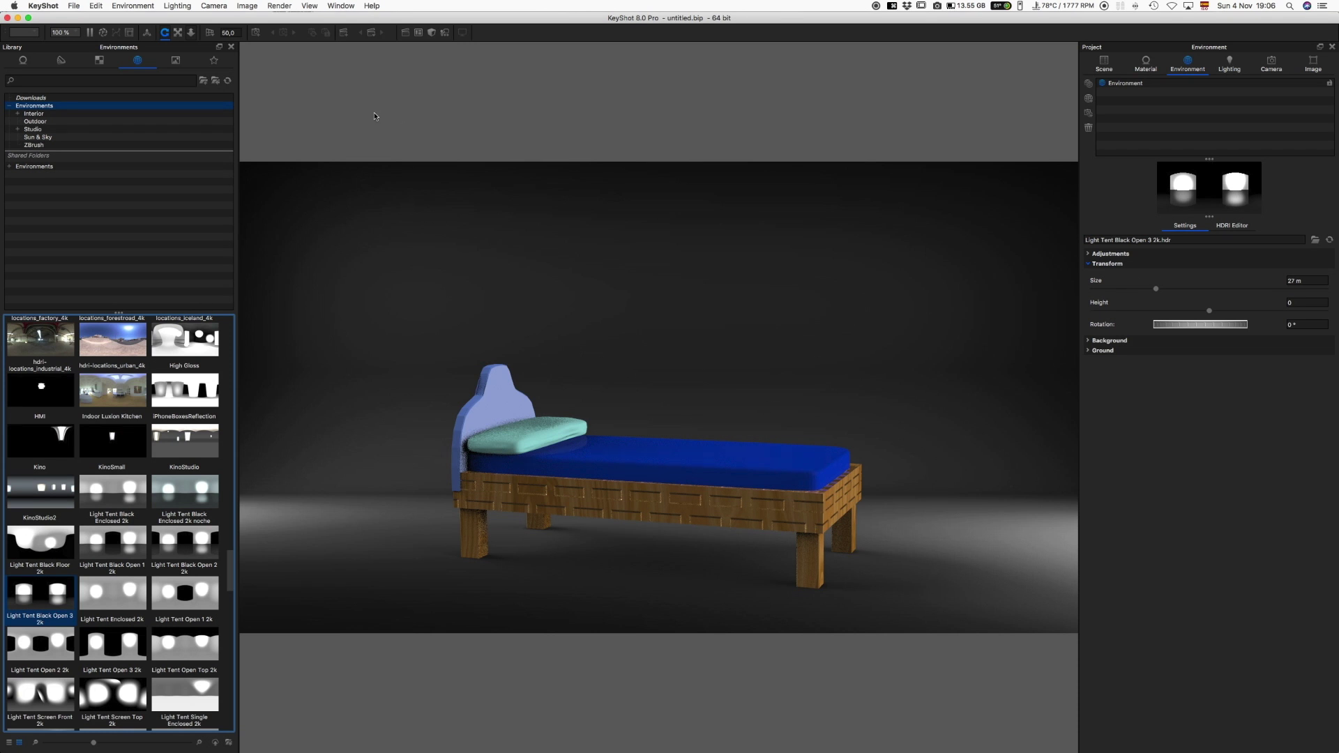
Step: Apply the Procedural Wood (Advanced) material to the bed's side rails and Oak to its legs
{"action": "left_click", "coordinate": [177, 62]}
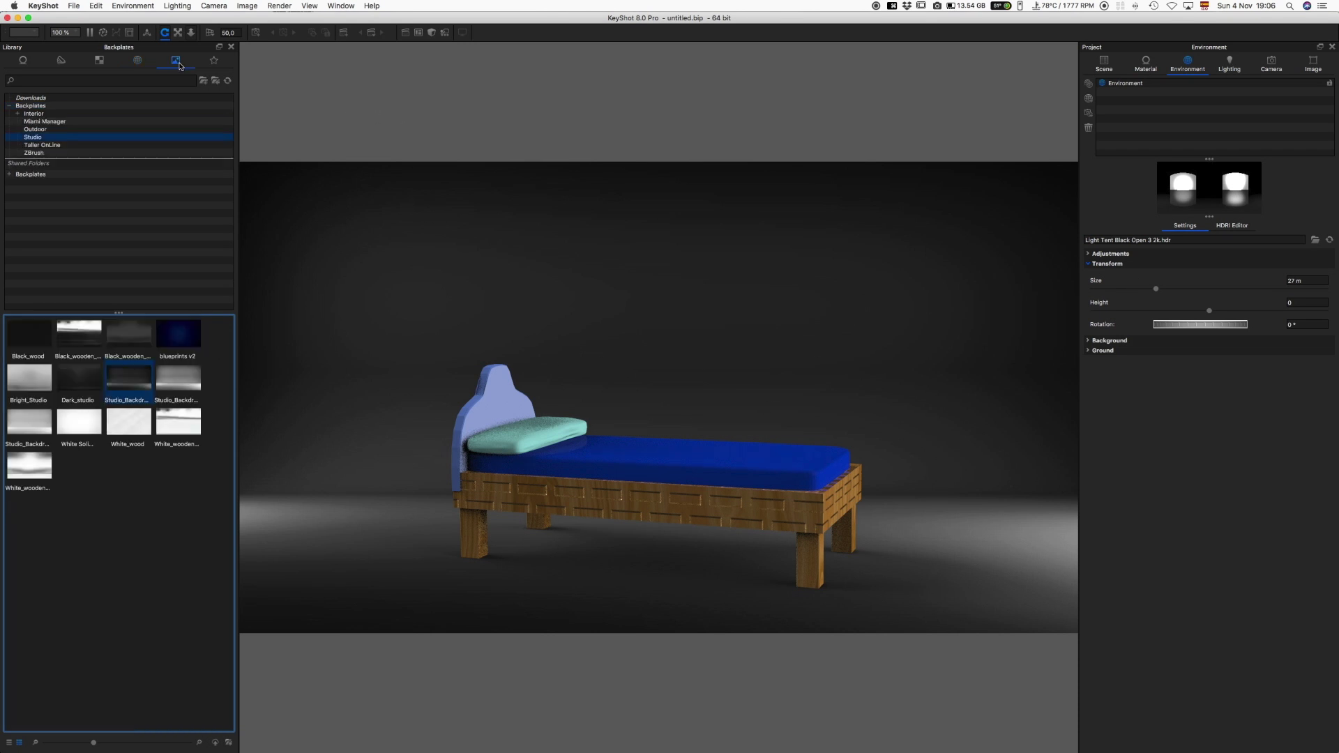
{"action": "left_click", "coordinate": [223, 60]}
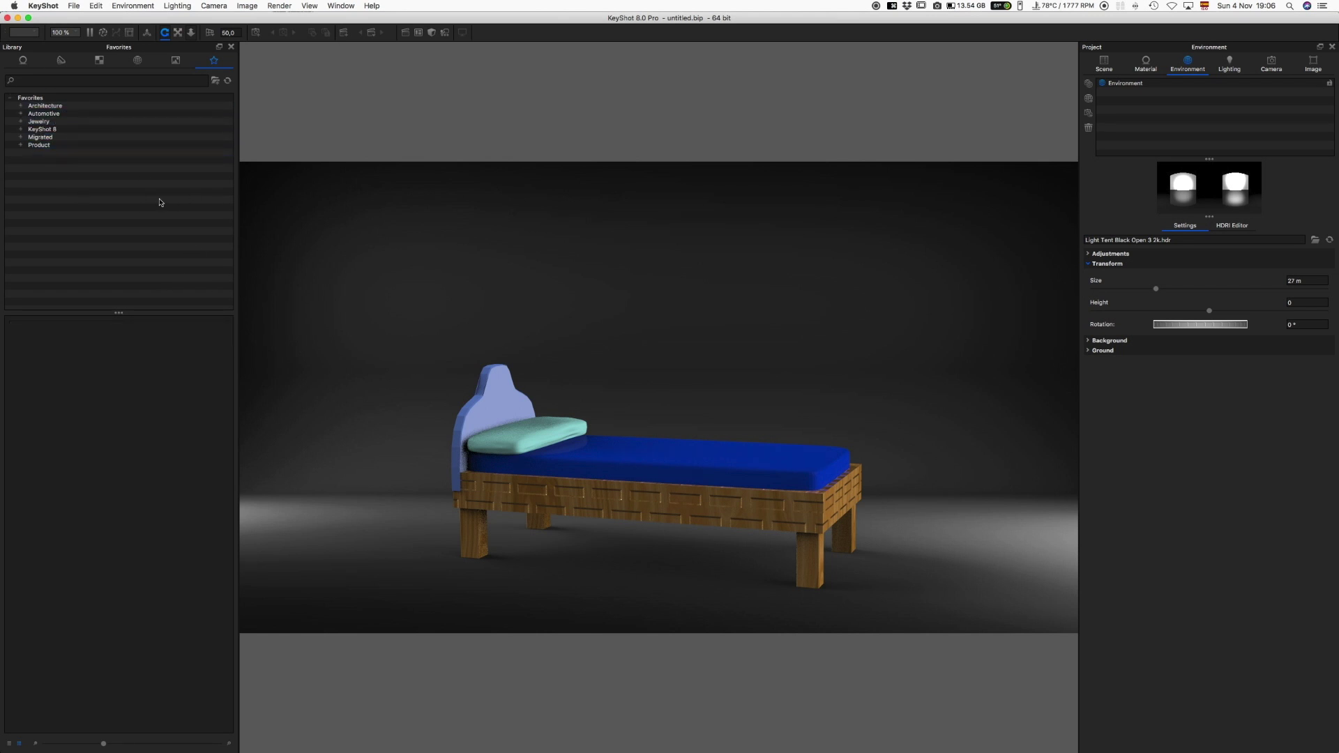
{"action": "left_click", "coordinate": [23, 62]}
{"action": "left_click", "coordinate": [147, 277]}
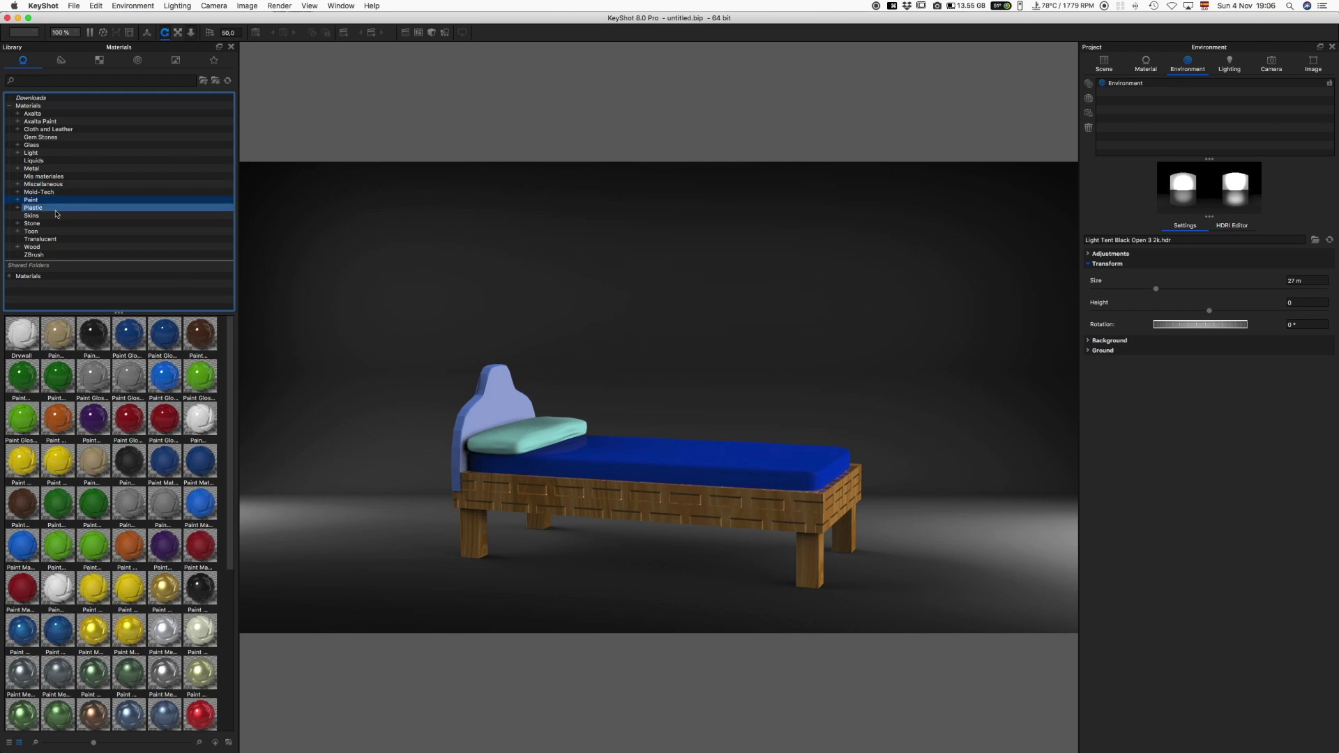
{"action": "left_click", "coordinate": [56, 247]}
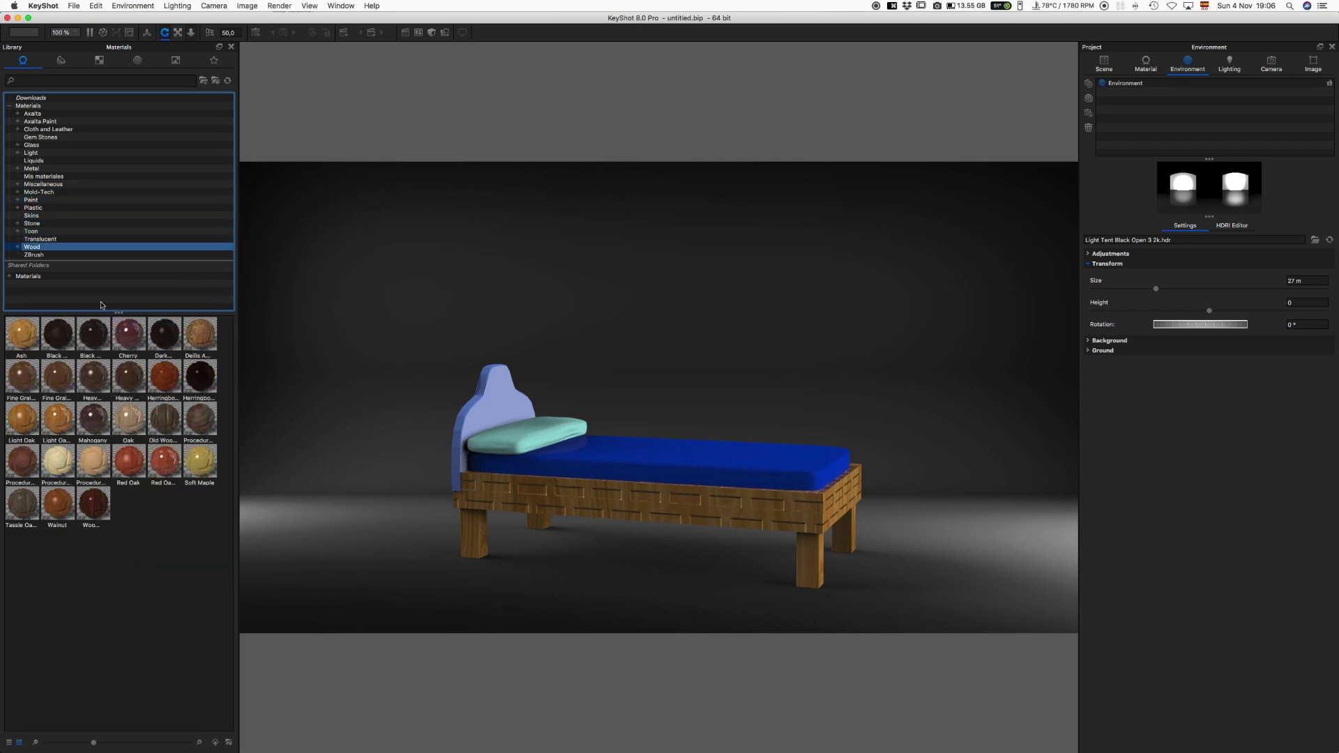
{"action": "left_click", "coordinate": [200, 336]}
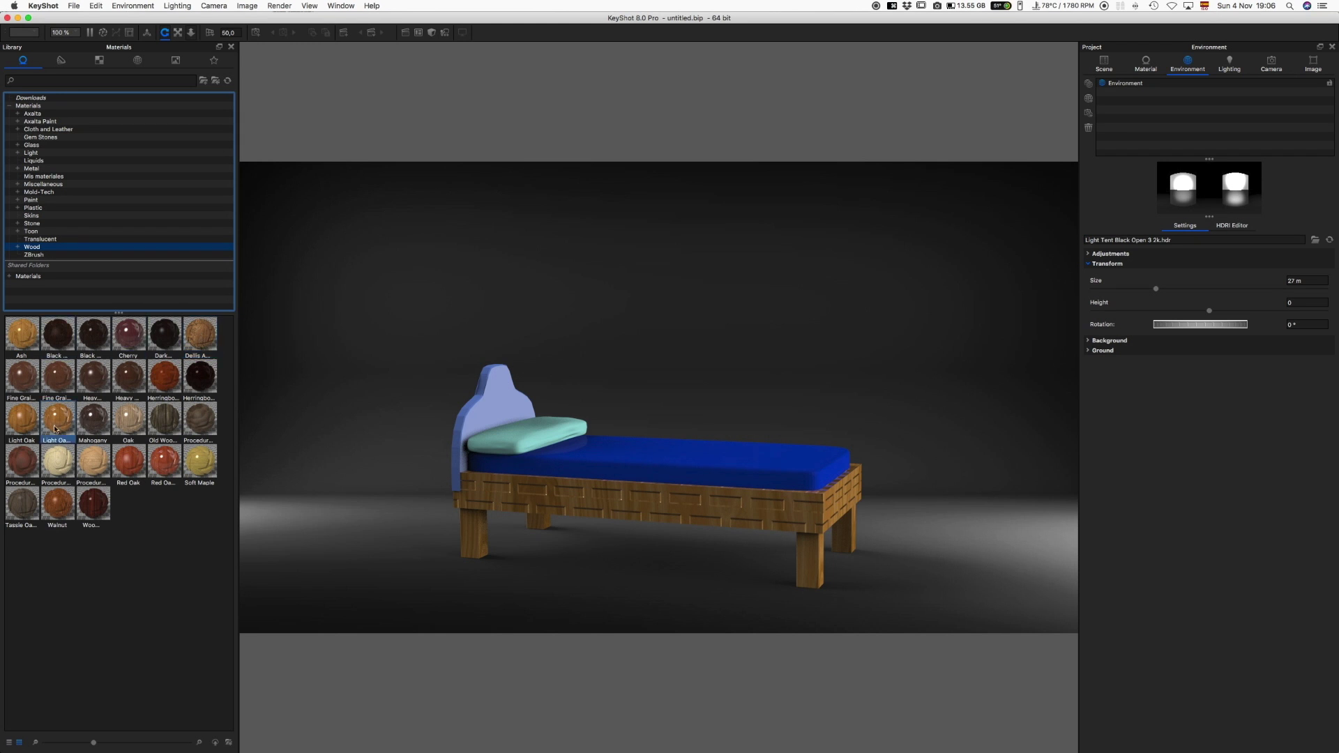
{"action": "left_click_drag", "start_coordinate": [93, 461], "coordinate": [489, 493]}
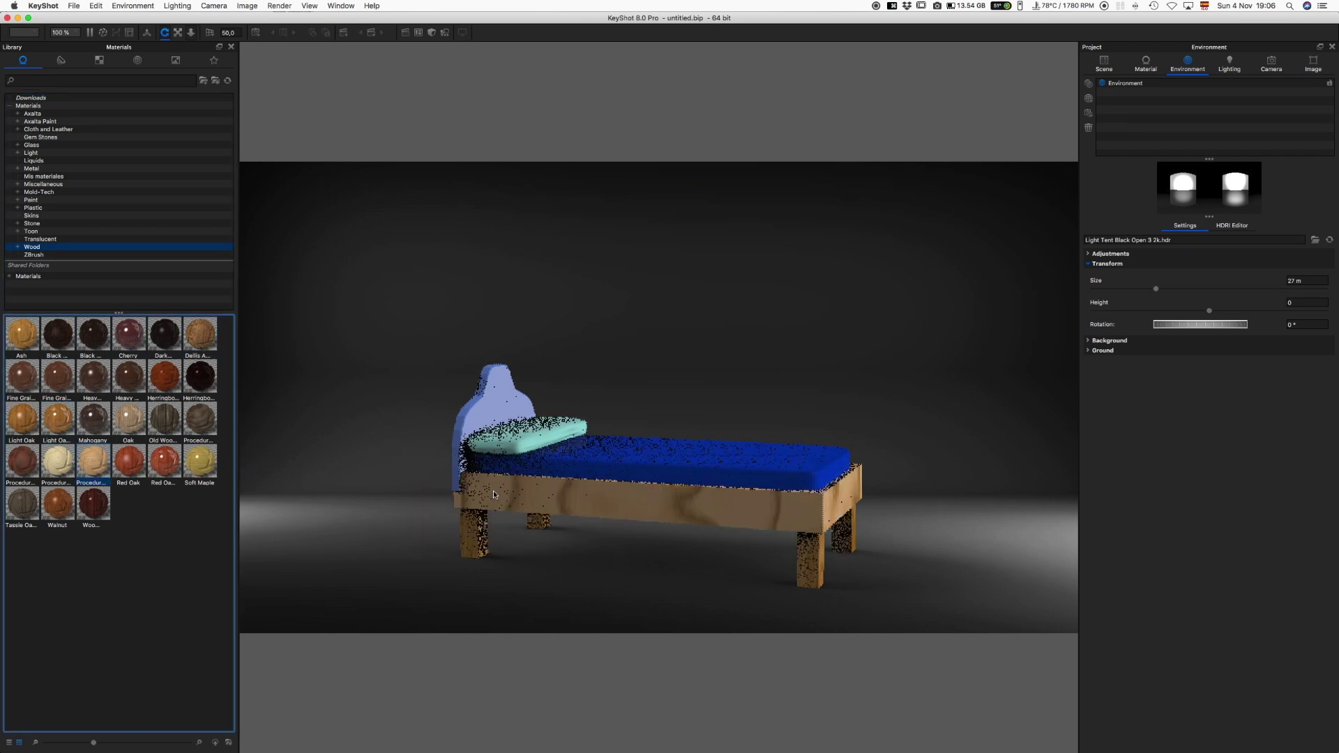
{"action": "left_click", "coordinate": [127, 420]}
{"action": "left_click_drag", "start_coordinate": [134, 420], "coordinate": [477, 528]}
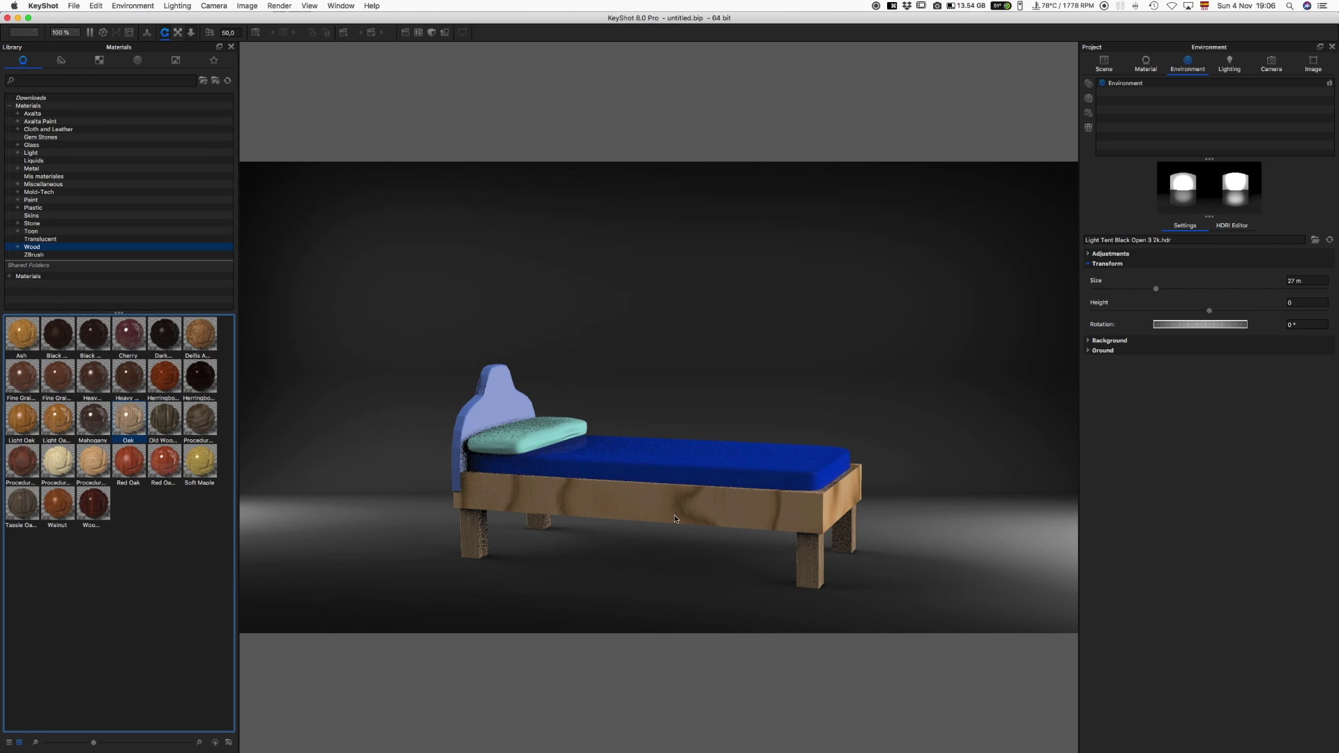
Step: List the parts of the Cama Keyshot model in the scene and open the material of the Laterales part
{"action": "left_click", "coordinate": [1104, 64]}
{"action": "left_click", "coordinate": [1137, 116]}
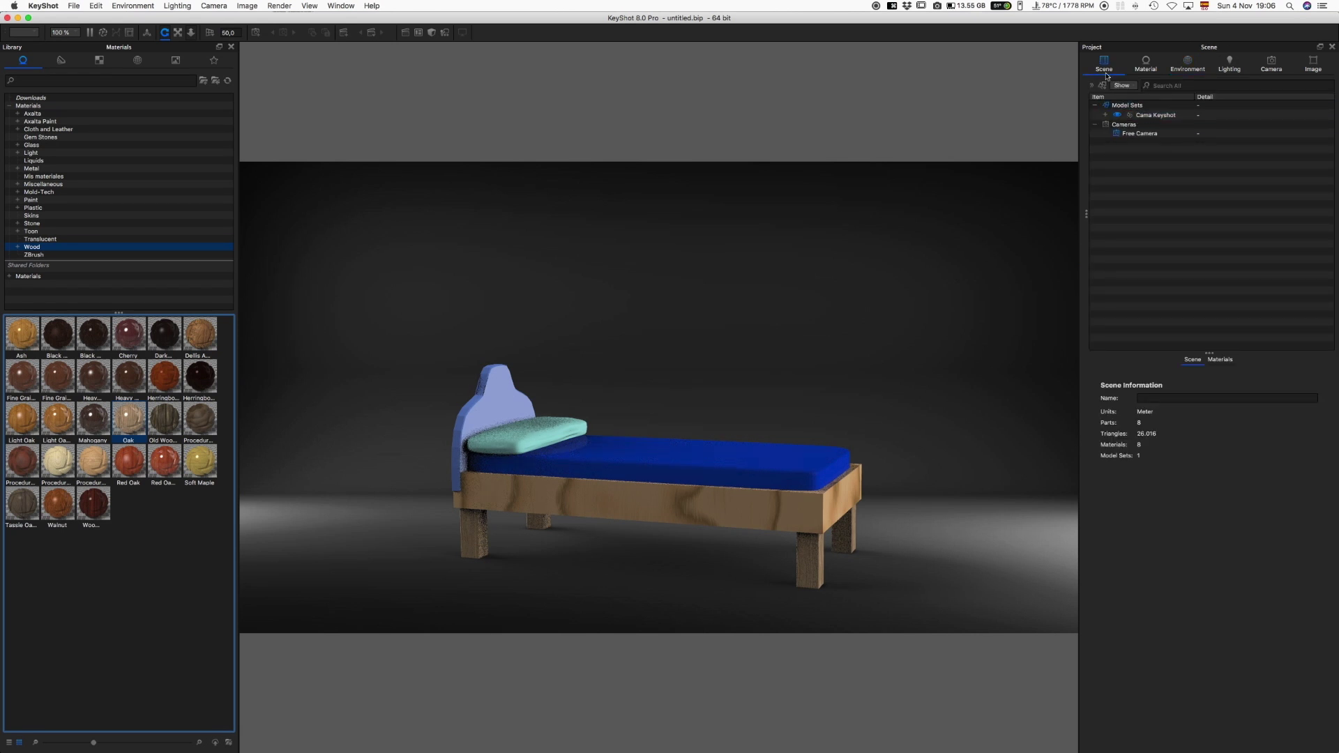
{"action": "left_click", "coordinate": [1105, 115]}
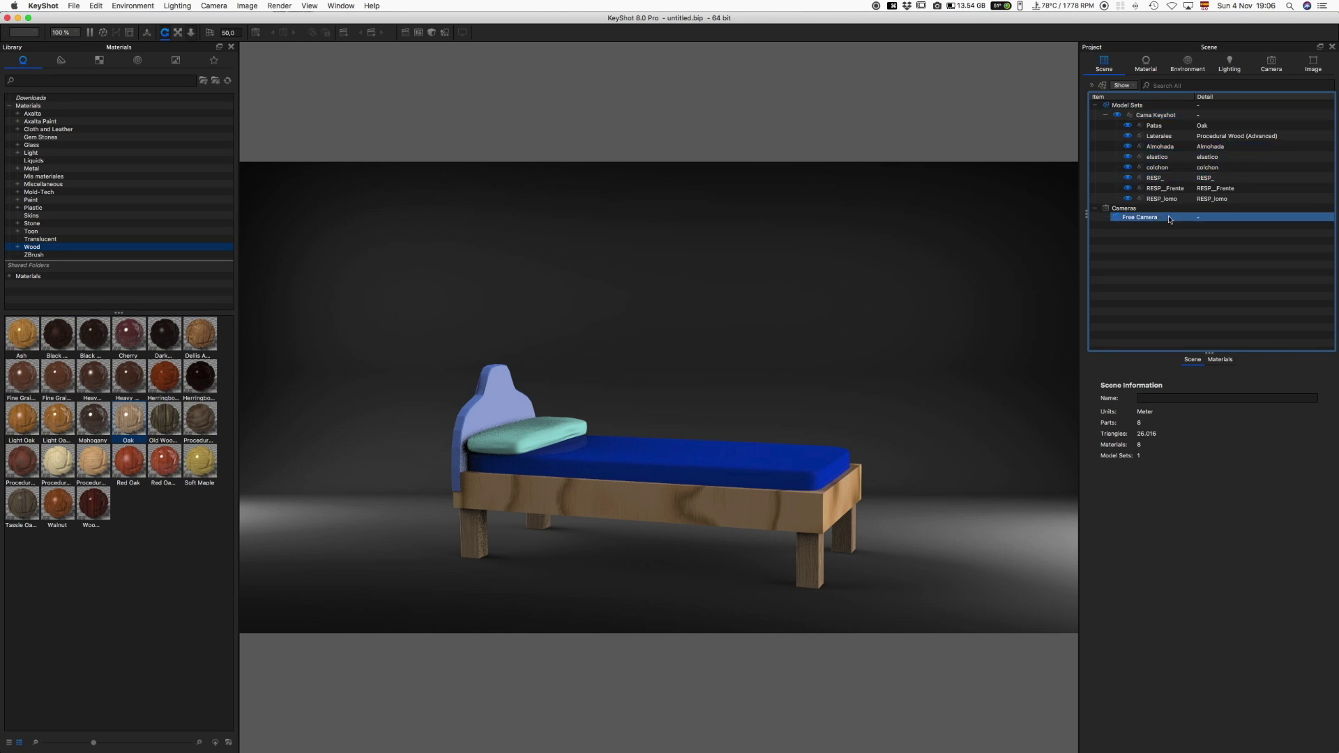
{"action": "left_click", "coordinate": [1165, 187]}
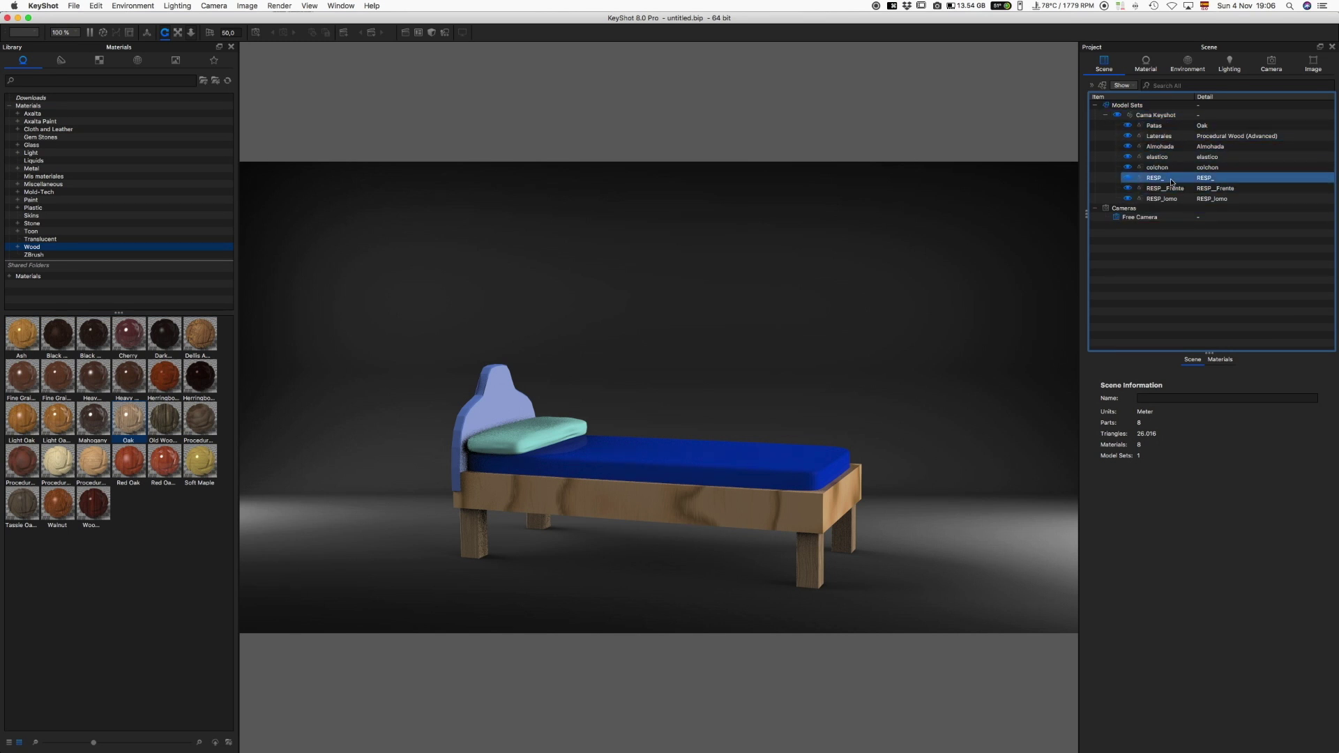
{"action": "left_click", "coordinate": [1185, 178]}
{"action": "left_click", "coordinate": [1188, 166]}
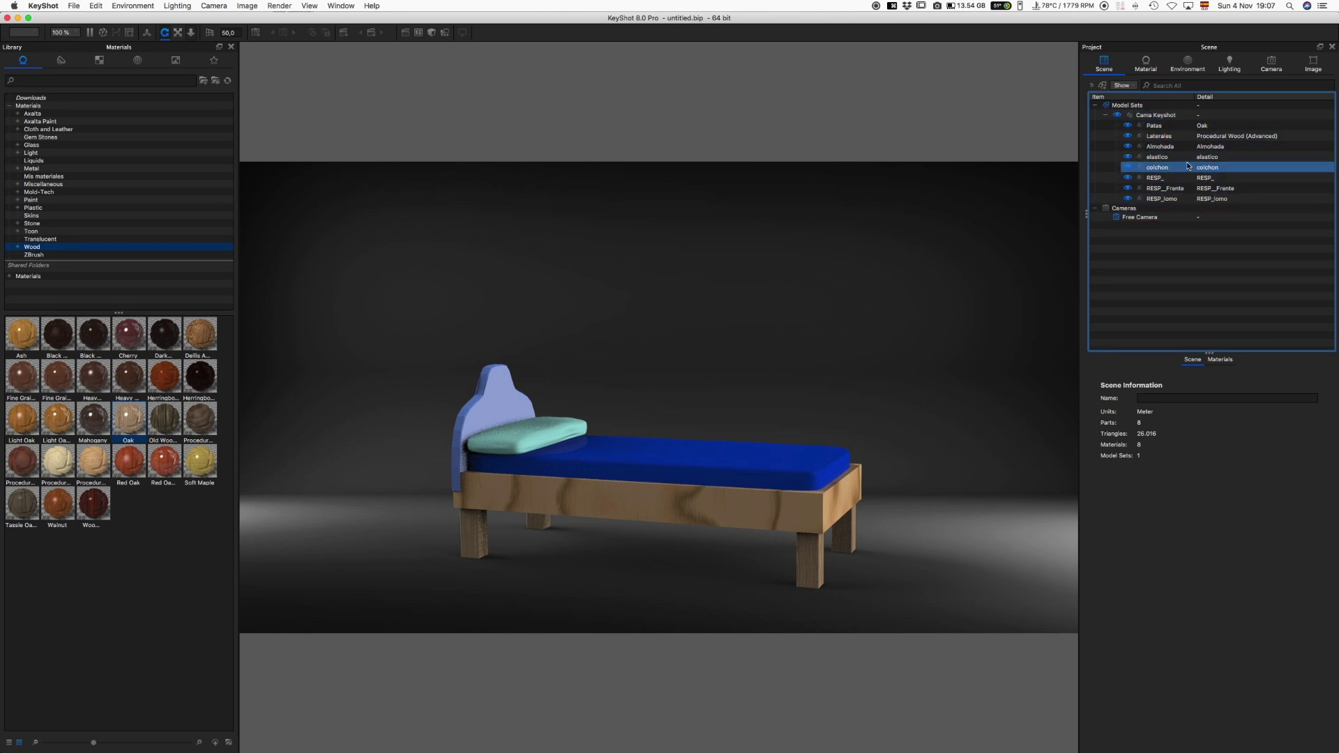
{"action": "left_click", "coordinate": [1225, 147]}
{"action": "left_click", "coordinate": [1225, 138]}
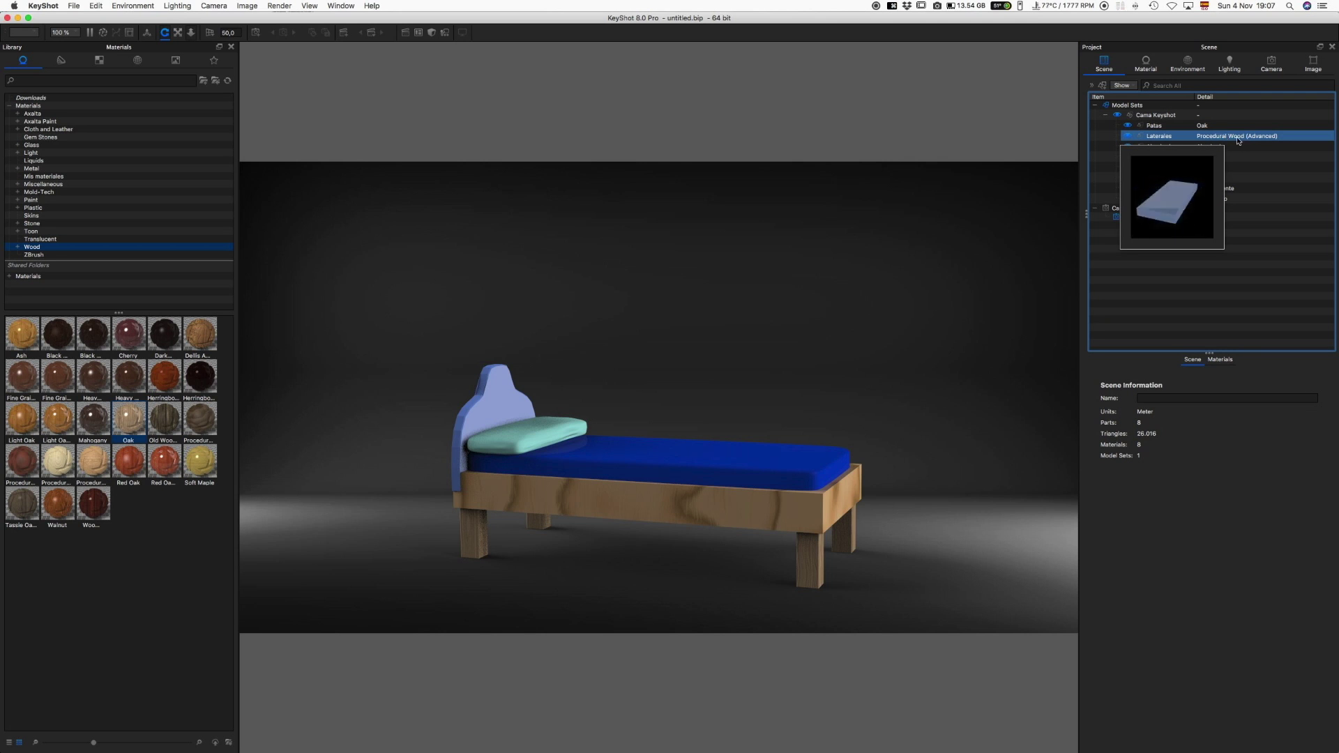
{"action": "double_click", "coordinate": [1237, 138]}
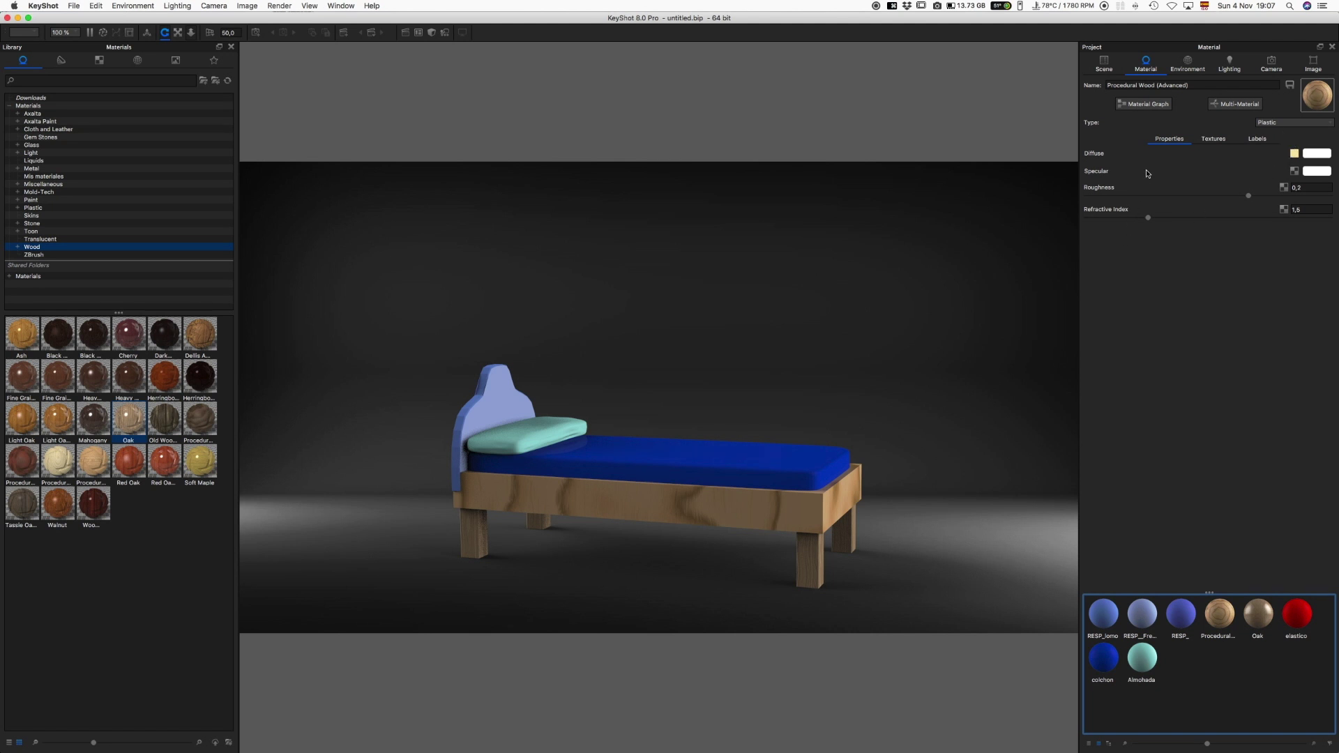
Step: Examine the properties and the diffuse texture settings of the Procedural Wood (Advanced) material
{"action": "left_click", "coordinate": [1214, 140]}
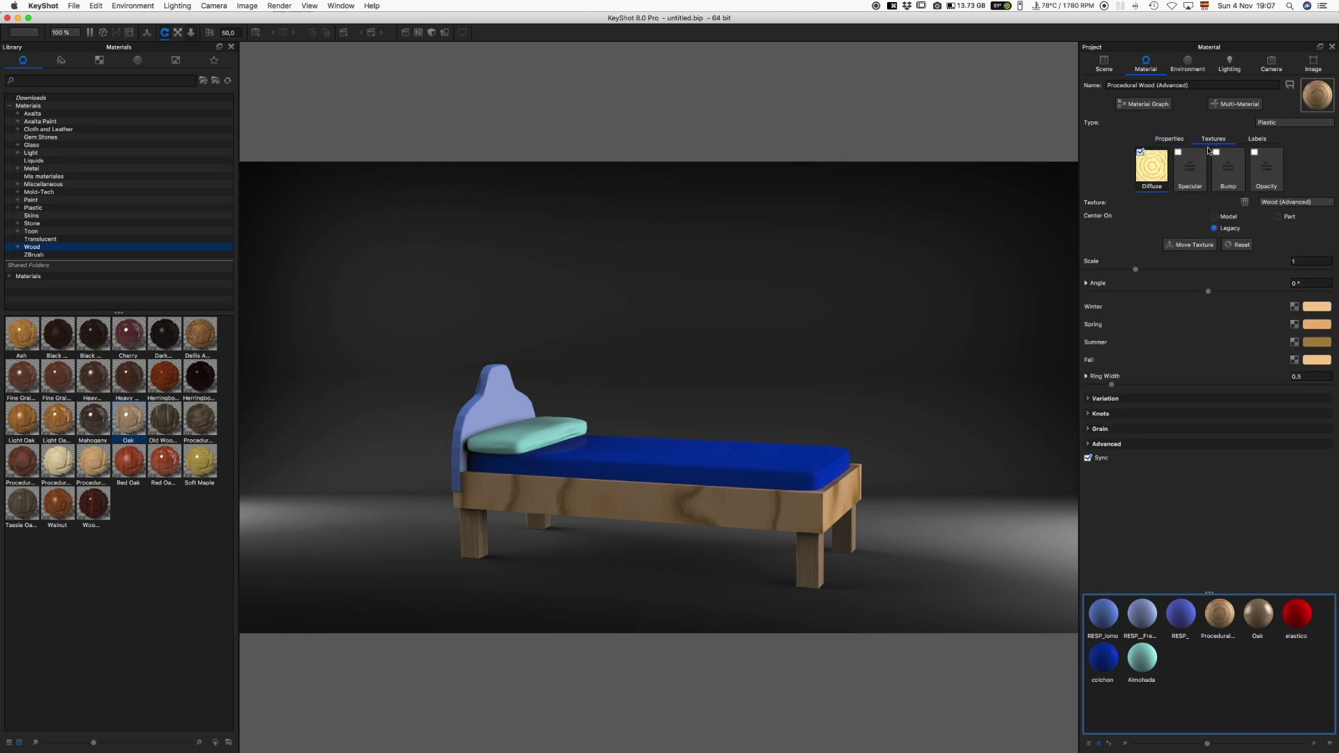
{"action": "left_click", "coordinate": [1175, 143]}
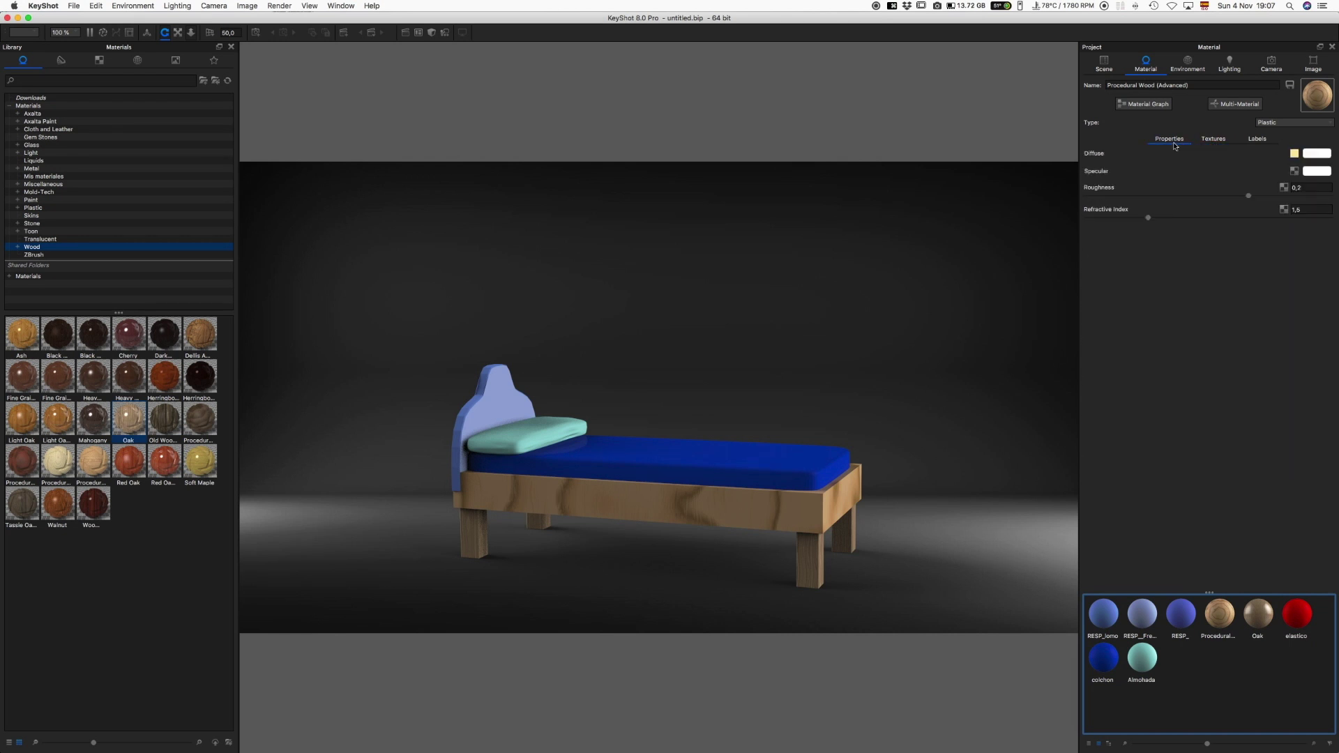
{"action": "left_click", "coordinate": [1211, 141]}
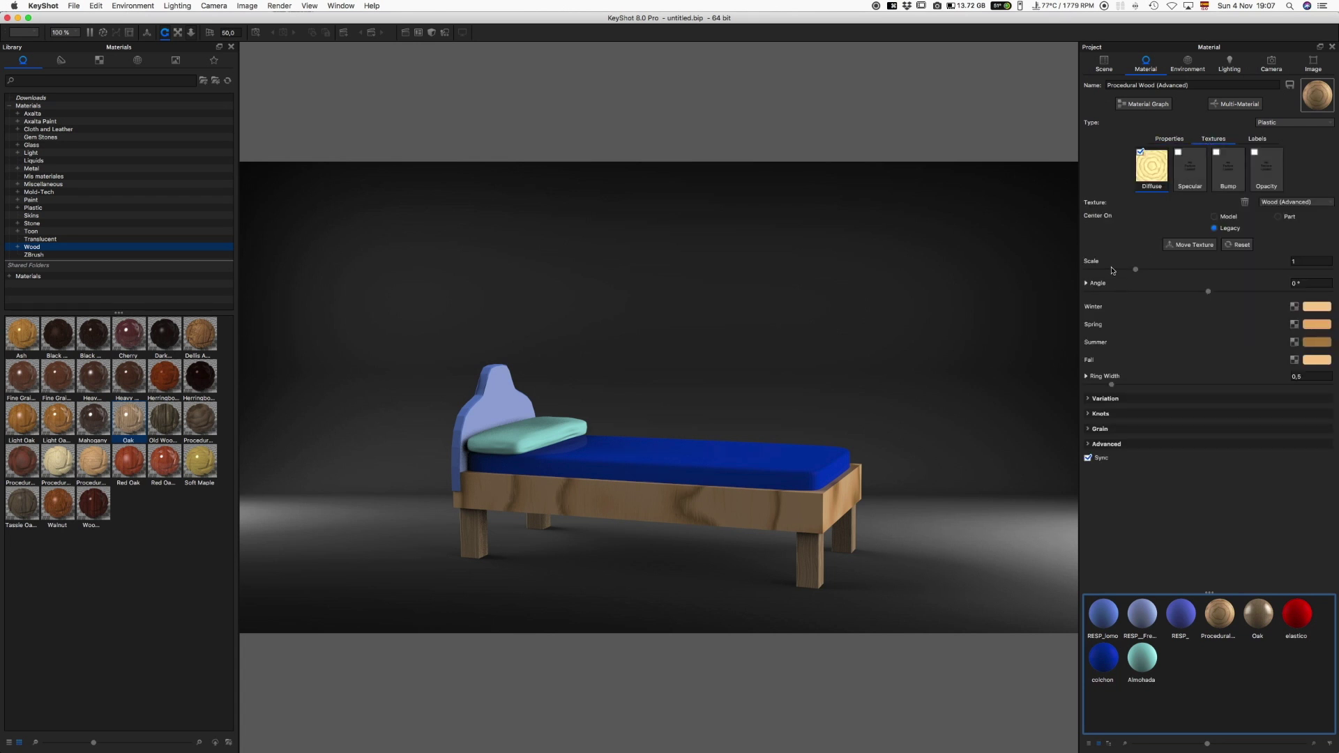
Step: Set the side rails' diffuse wood texture to scale 0.205, angle 90° and axis tilt about 174.4°
{"action": "left_click_drag", "start_coordinate": [1110, 269], "coordinate": [1097, 272]}
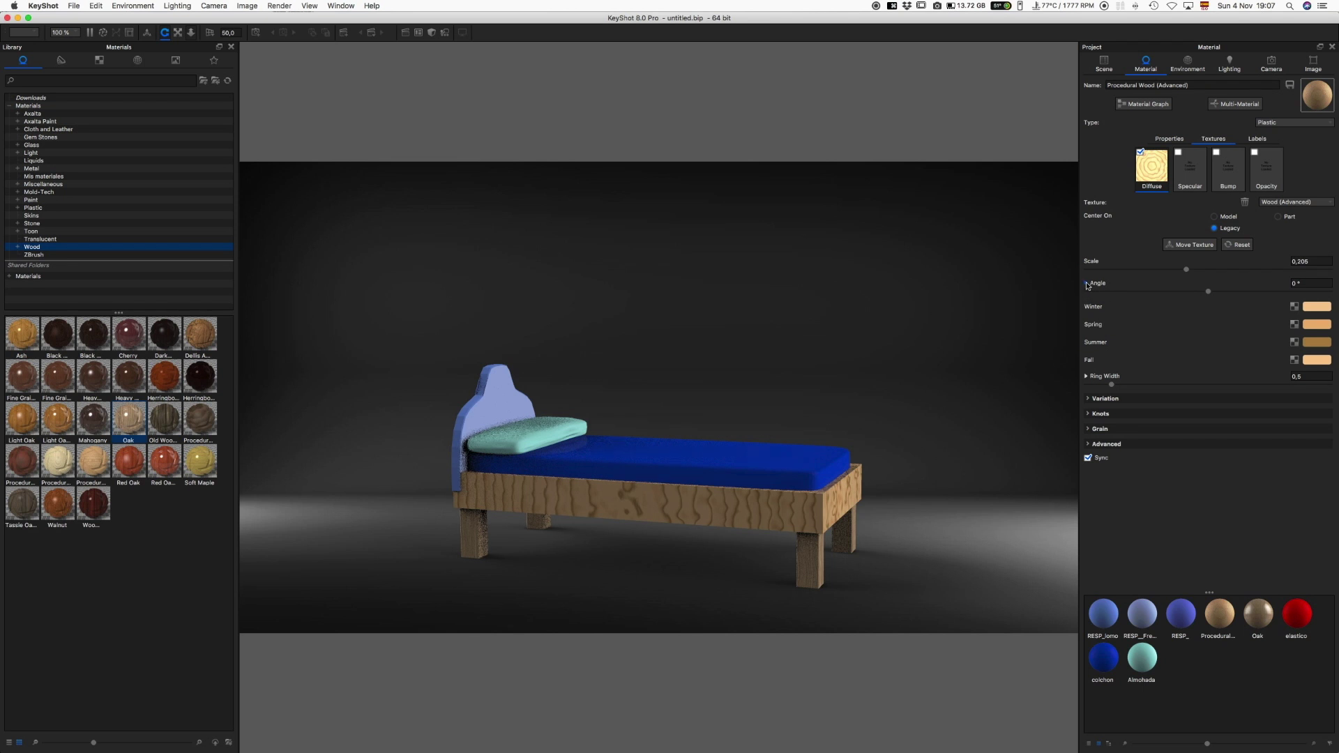
{"action": "left_click", "coordinate": [1086, 284]}
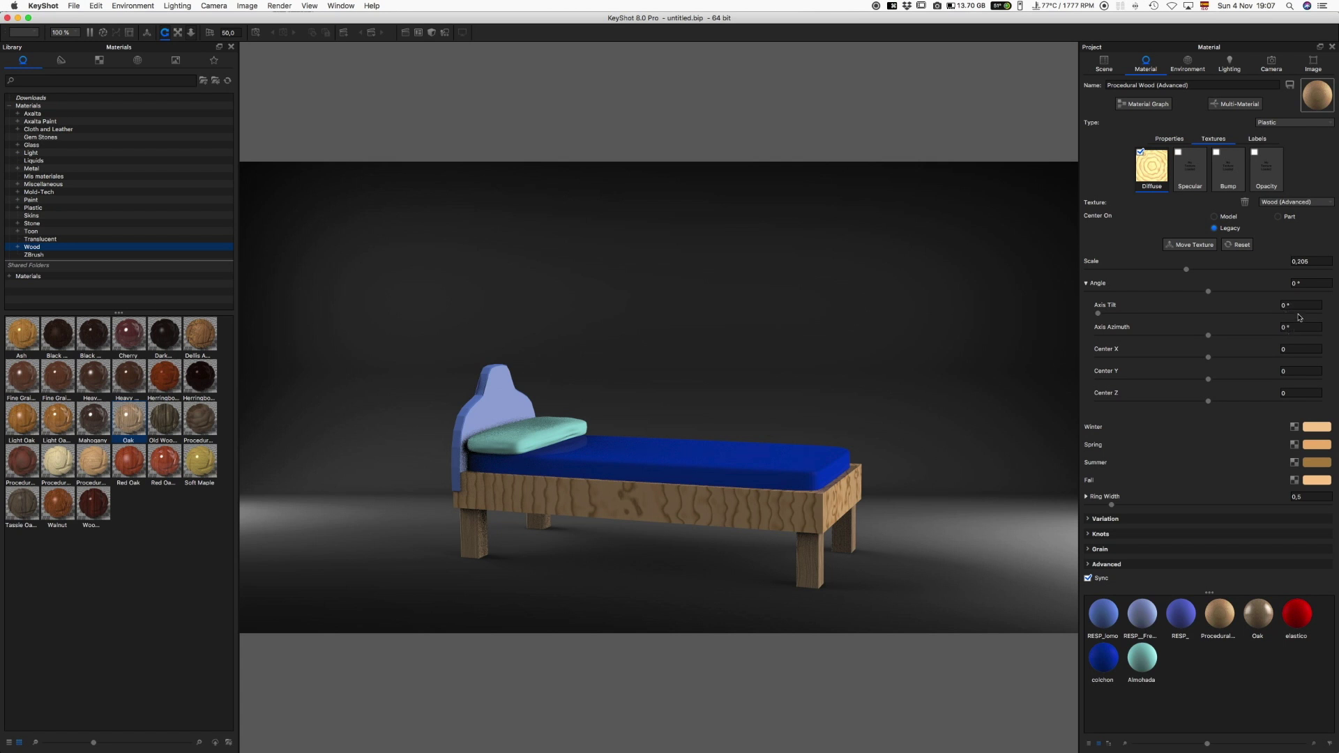
{"action": "left_click", "coordinate": [1306, 284]}
{"action": "type", "text": "90"}
{"action": "key", "text": "Tab"}
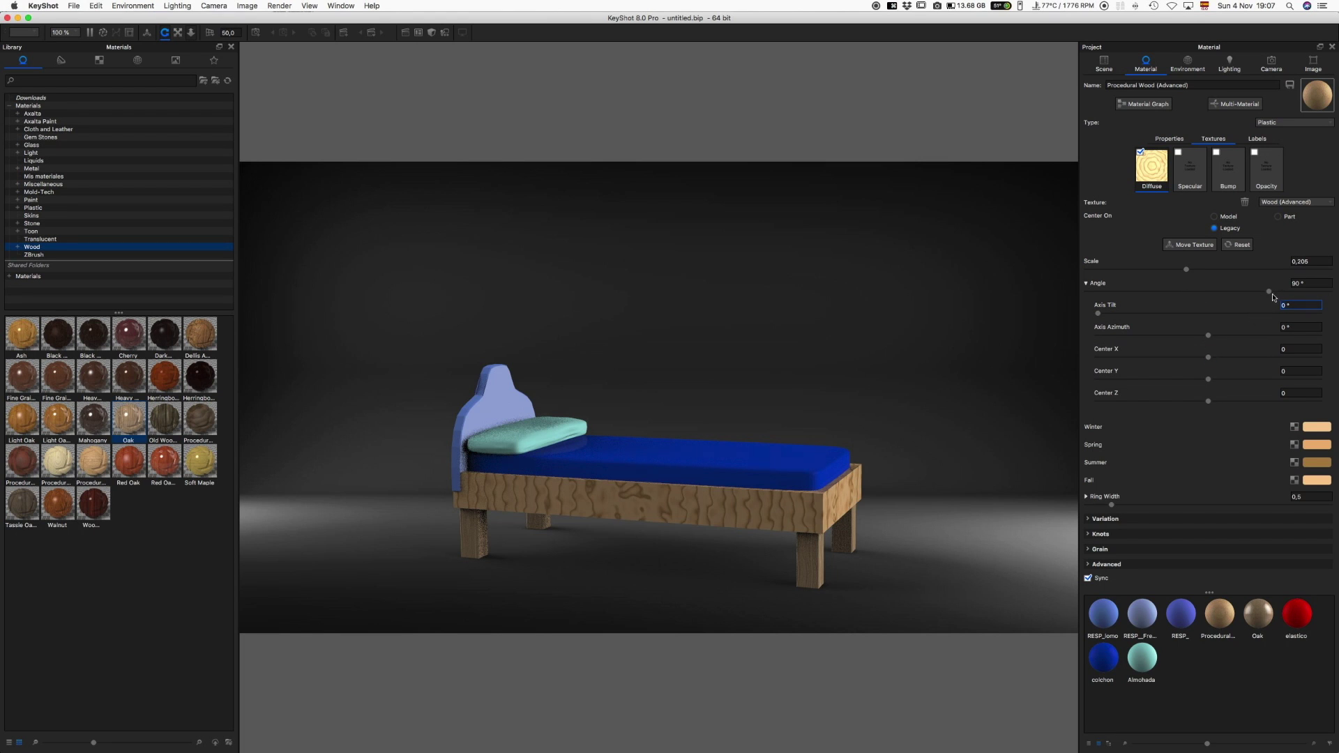
{"action": "left_click_drag", "start_coordinate": [1098, 314], "coordinate": [1311, 314]}
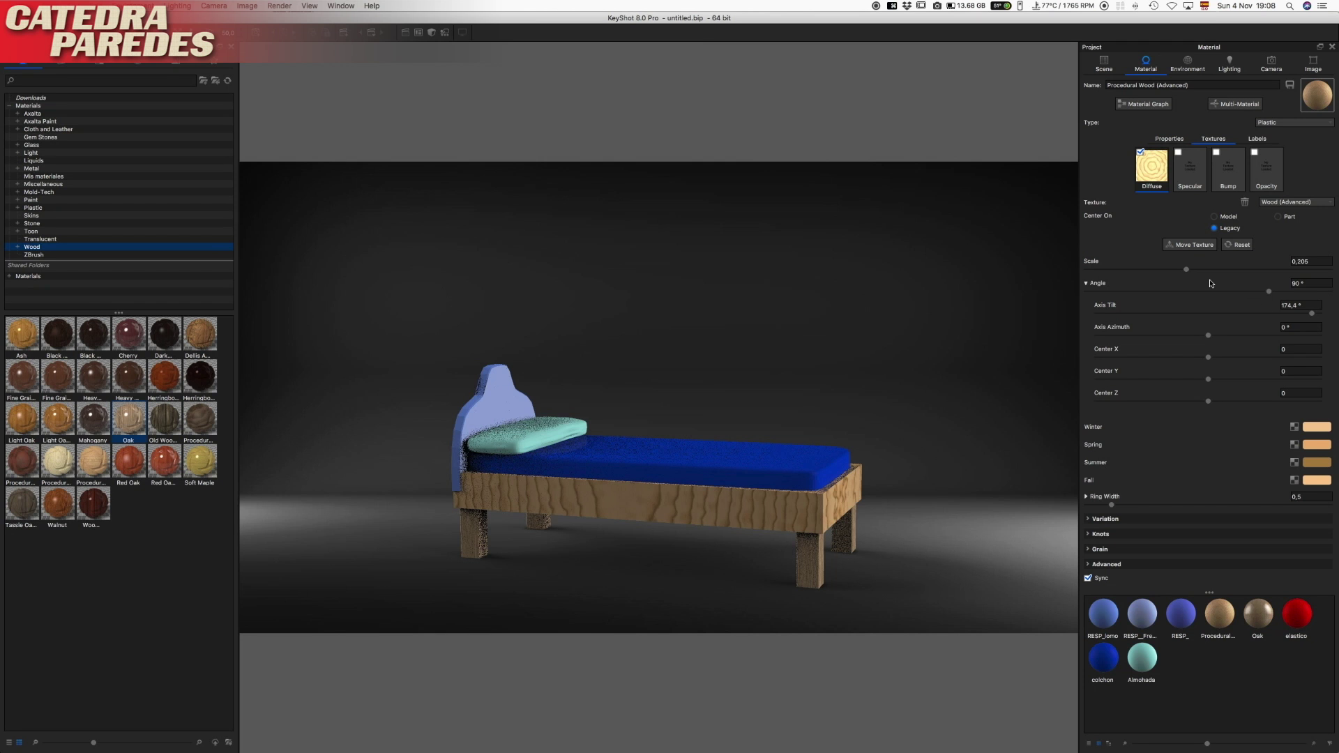
Step: Move and rotate the side rails' wood texture in the scene so that its grain runs lengthwise along the rails
{"action": "left_click", "coordinate": [1201, 245]}
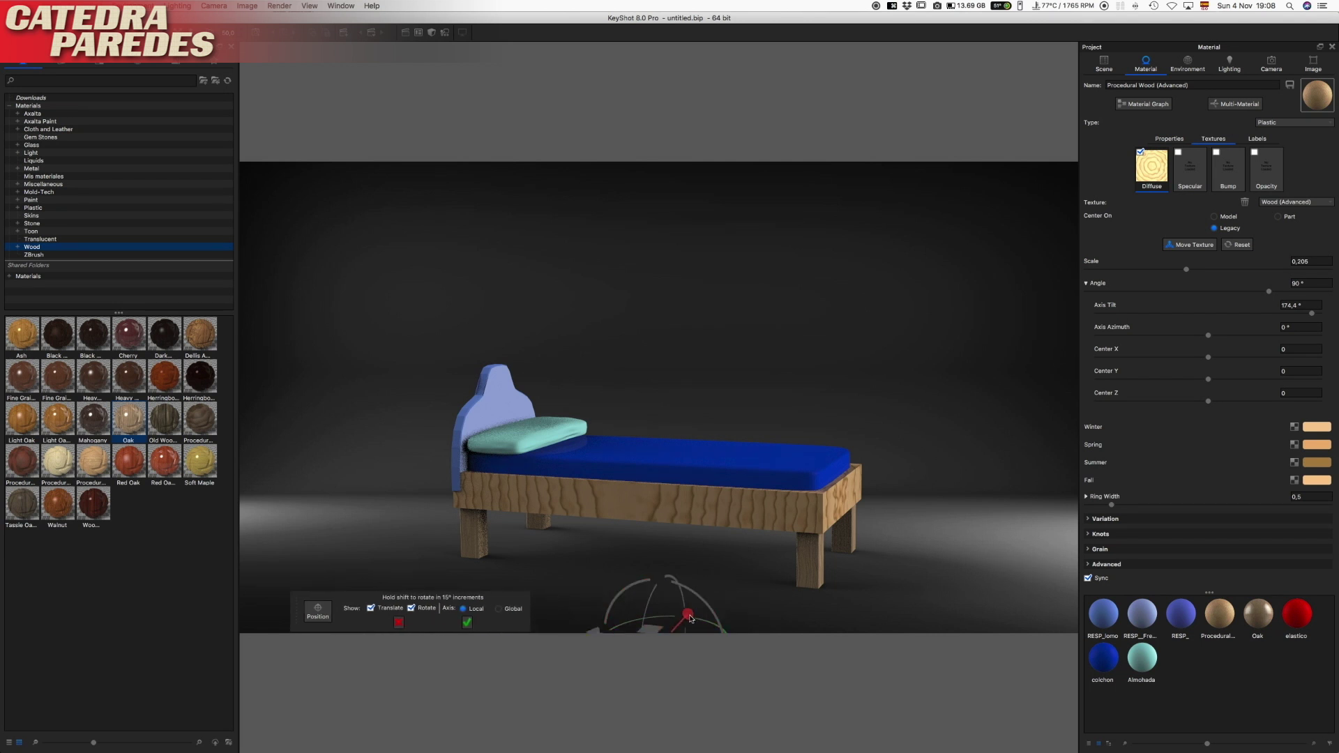
{"action": "scroll", "coordinate": [691, 621], "scroll_direction": "down", "scroll_amount": 5}
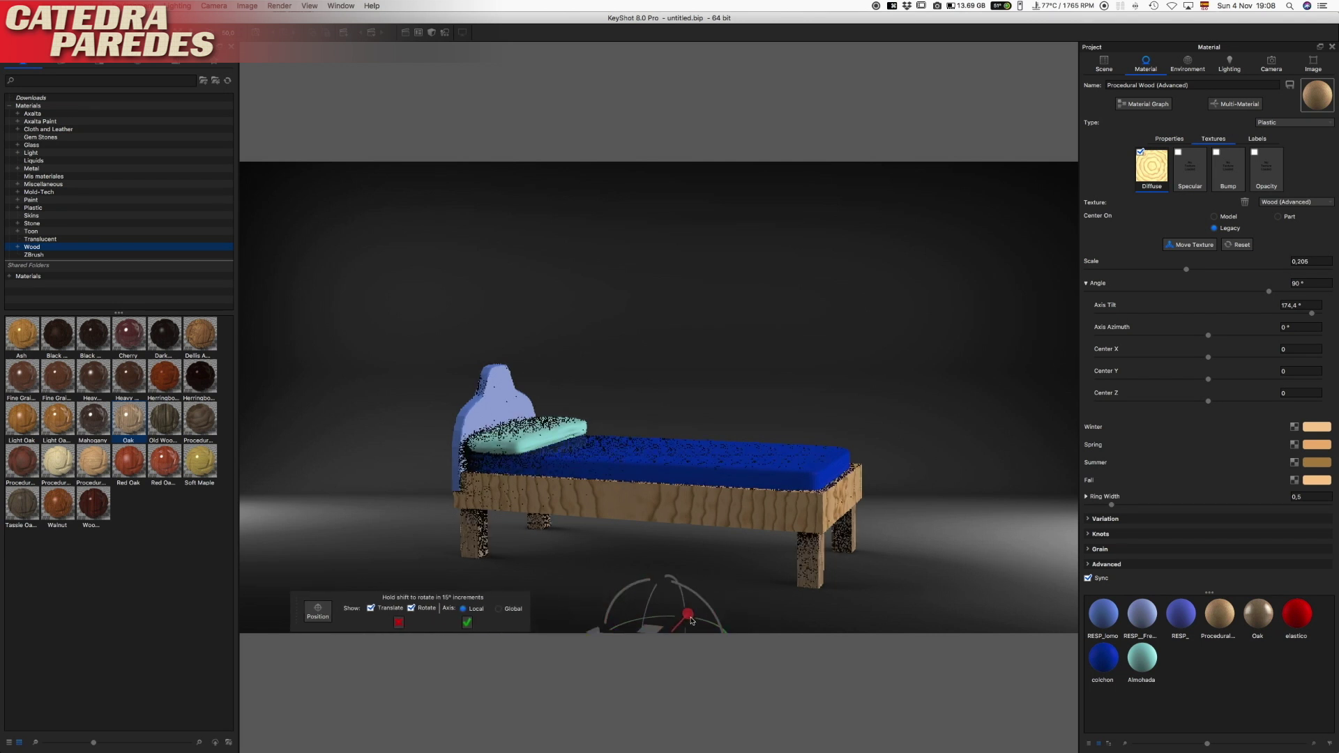
{"action": "scroll", "coordinate": [691, 621], "scroll_direction": "down", "scroll_amount": 2}
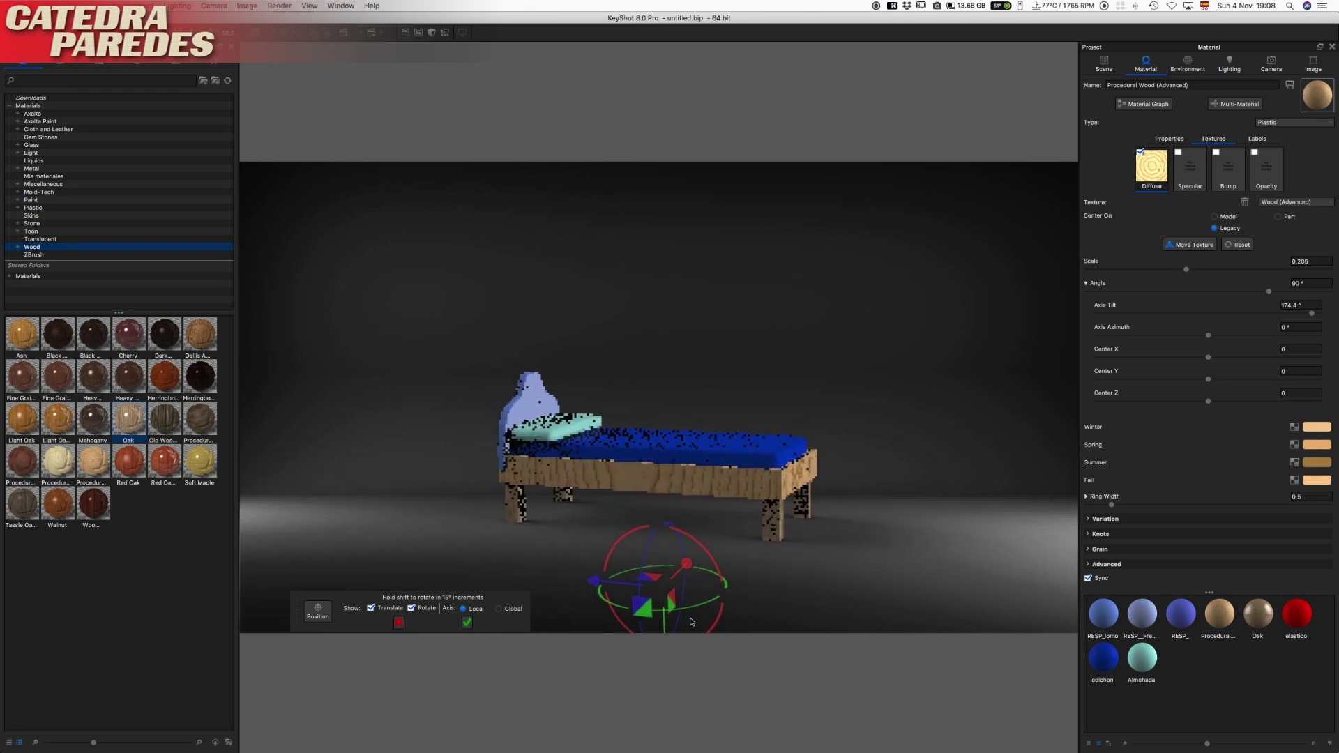
{"action": "left_click_drag", "start_coordinate": [669, 626], "coordinate": [656, 539]}
{"action": "left_click_drag", "start_coordinate": [605, 499], "coordinate": [691, 513]}
{"action": "left_click_drag", "start_coordinate": [722, 450], "coordinate": [667, 554]}
{"action": "mouse_move", "coordinate": [762, 550]}
{"action": "left_mouse_down"}
{"action": "mouse_move", "coordinate": [767, 531]}
{"action": "mouse_move", "coordinate": [746, 530]}
{"action": "left_mouse_up"}
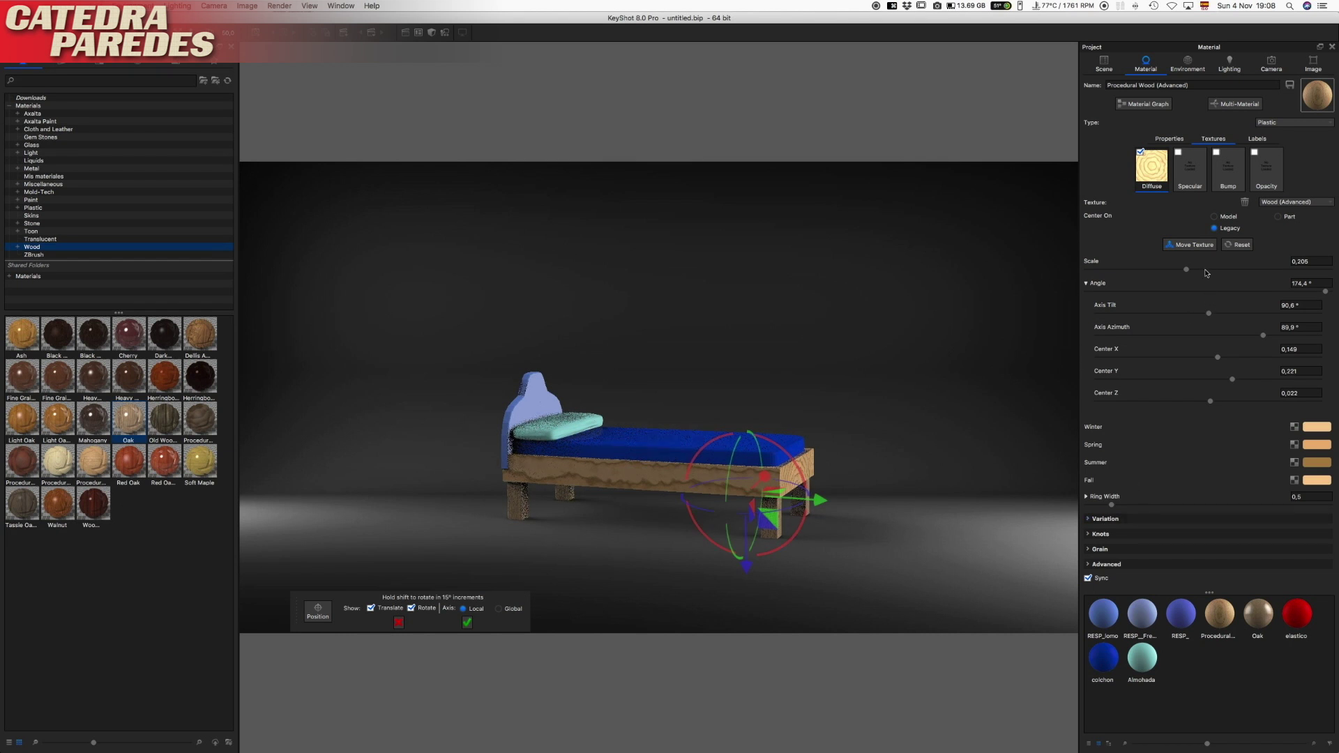
Step: Reduce the rails' wood texture scale to 0.04, fine-tune its rotation and accept the texture placement
{"action": "mouse_move", "coordinate": [1183, 274]}
{"action": "left_mouse_down"}
{"action": "mouse_move", "coordinate": [1197, 279]}
{"action": "mouse_move", "coordinate": [1128, 285]}
{"action": "mouse_move", "coordinate": [1178, 286]}
{"action": "left_mouse_up"}
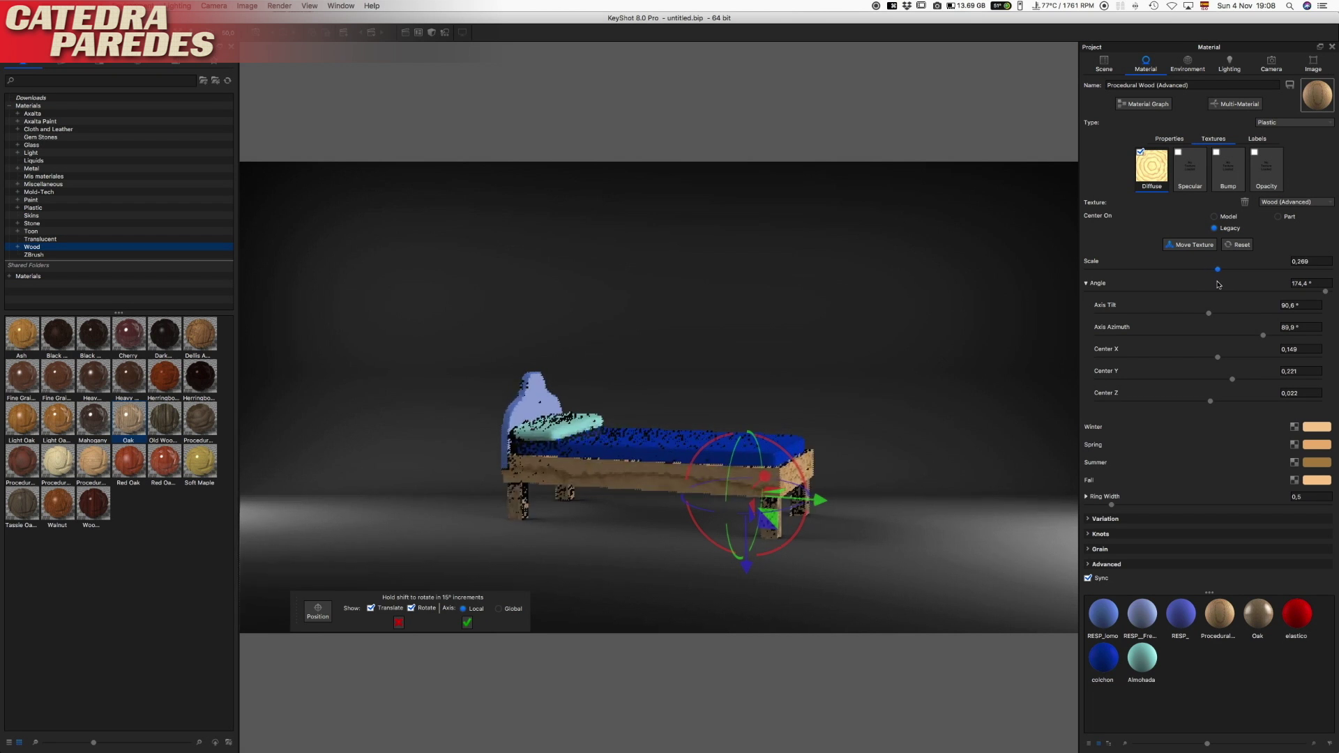
{"action": "left_click_drag", "start_coordinate": [1226, 284], "coordinate": [1107, 279]}
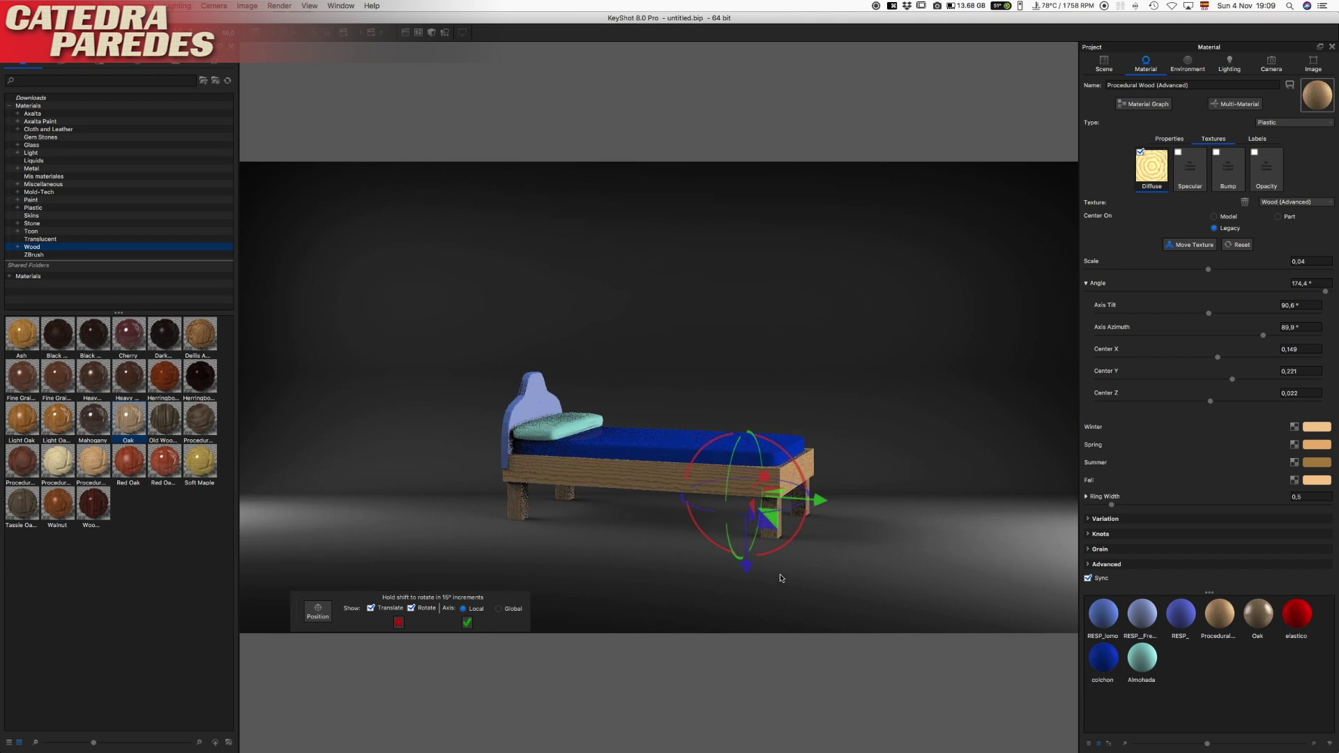
{"action": "mouse_move", "coordinate": [751, 517]}
{"action": "left_mouse_down"}
{"action": "mouse_move", "coordinate": [732, 521]}
{"action": "mouse_move", "coordinate": [753, 516]}
{"action": "left_mouse_up"}
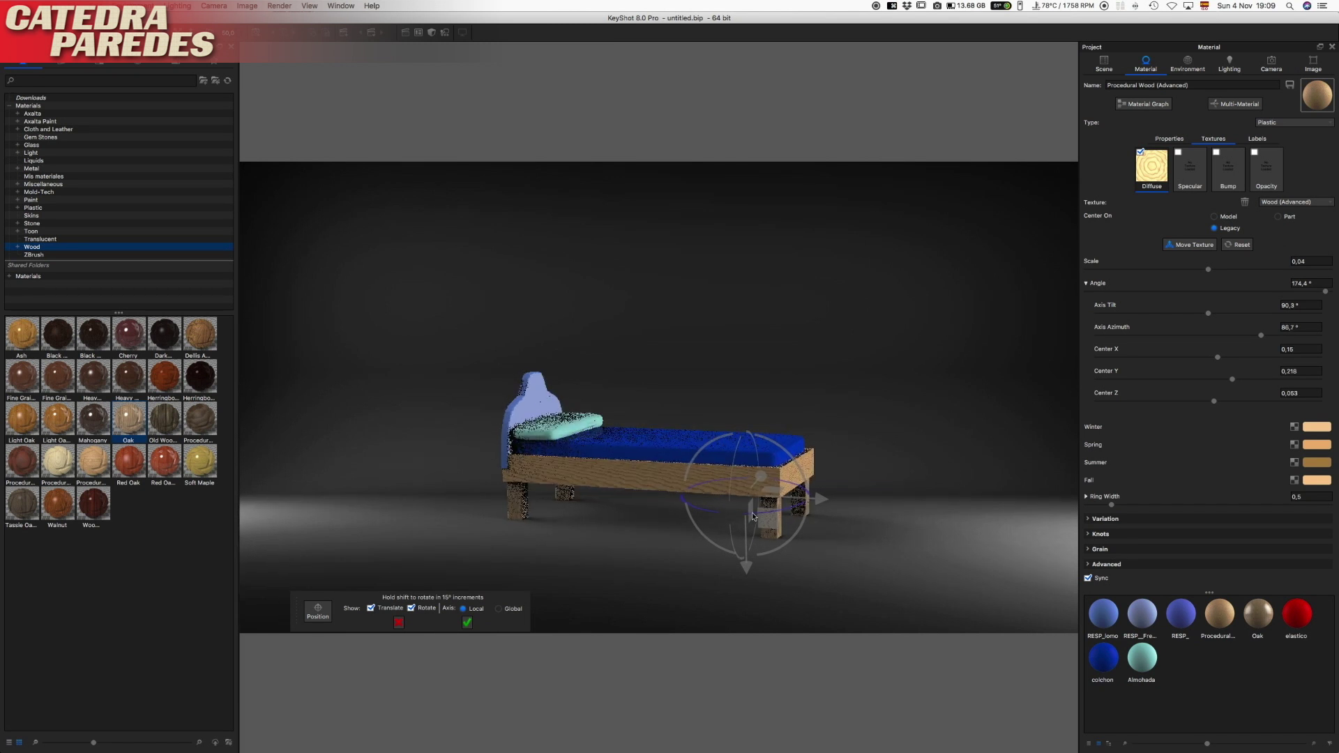
{"action": "left_click", "coordinate": [467, 622]}
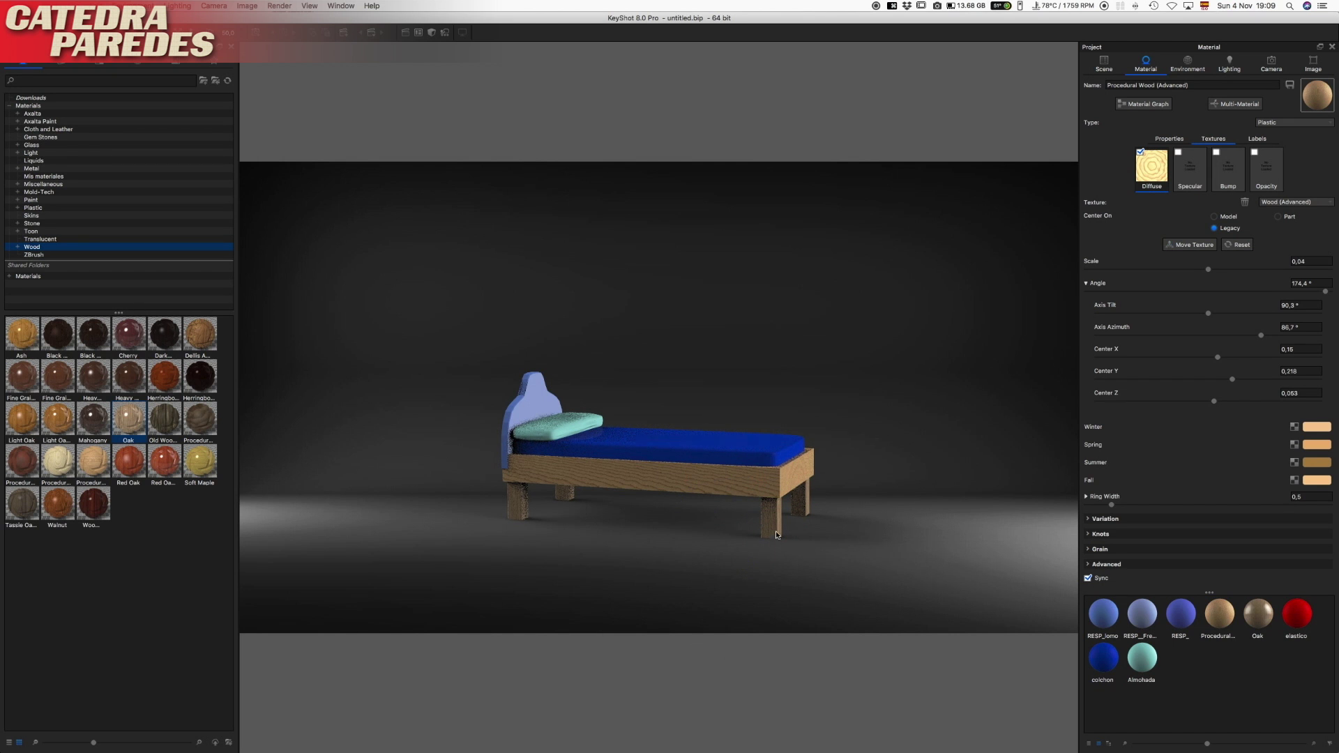
Step: Replace the scene's backplate with the lighter grey studio backdrop from the Studio backplates and frame the whole bed
{"action": "scroll", "coordinate": [770, 546], "scroll_direction": "down", "scroll_amount": 2}
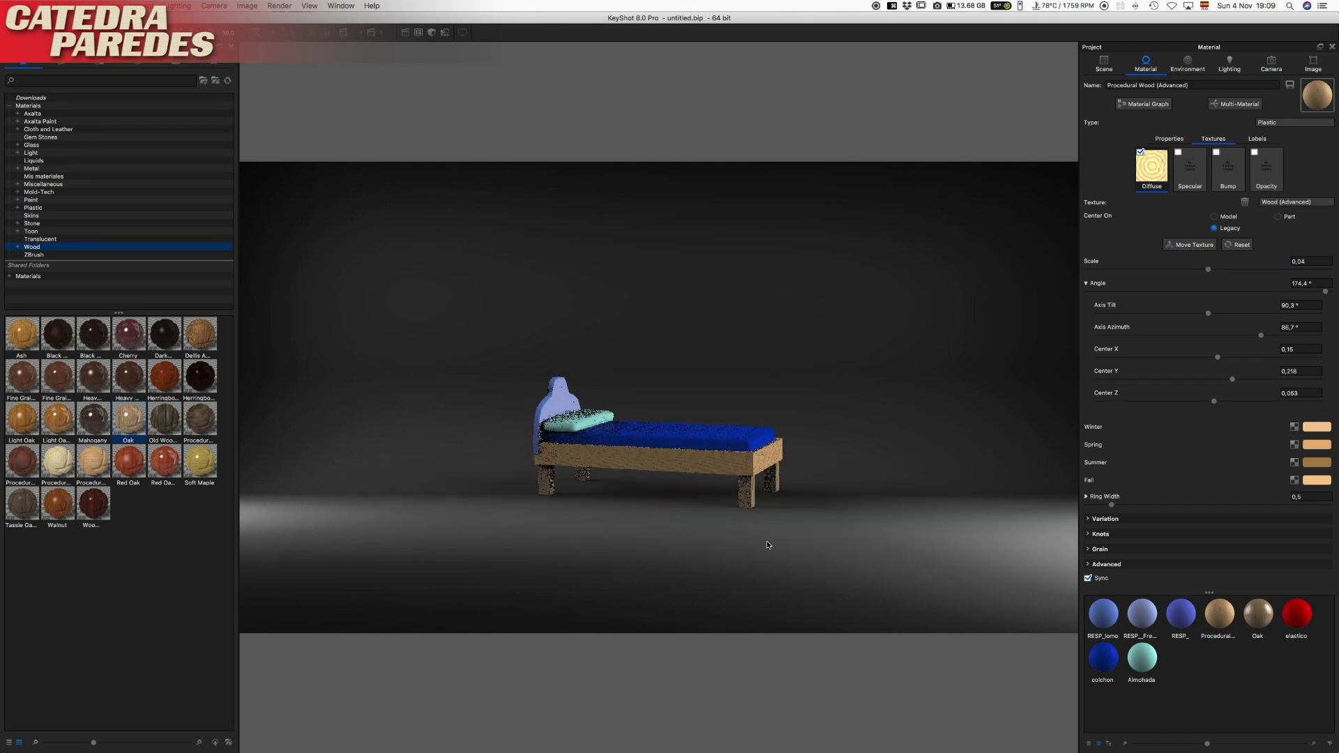
{"action": "scroll", "coordinate": [767, 542], "scroll_direction": "up", "scroll_amount": 4}
{"action": "scroll", "coordinate": [766, 545], "scroll_direction": "up", "scroll_amount": 3}
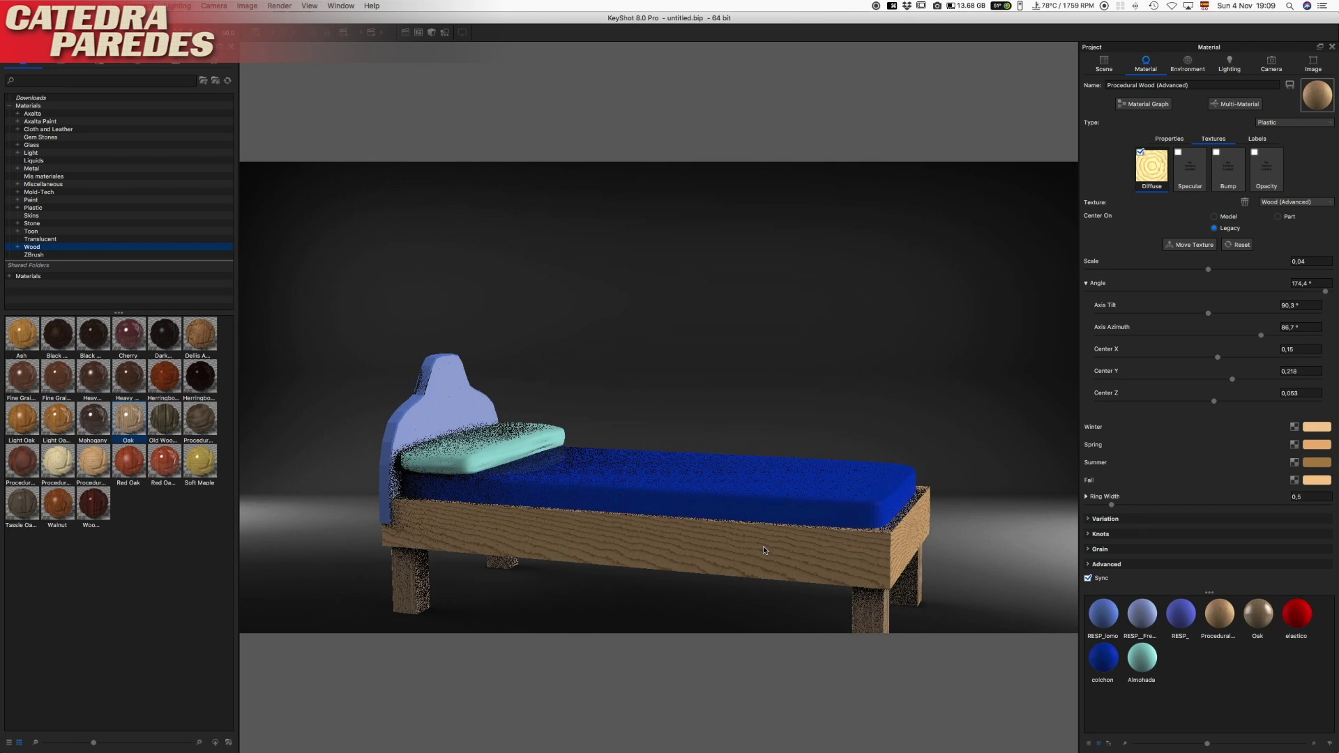
{"action": "left_click_drag", "start_coordinate": [767, 550], "coordinate": [830, 519]}
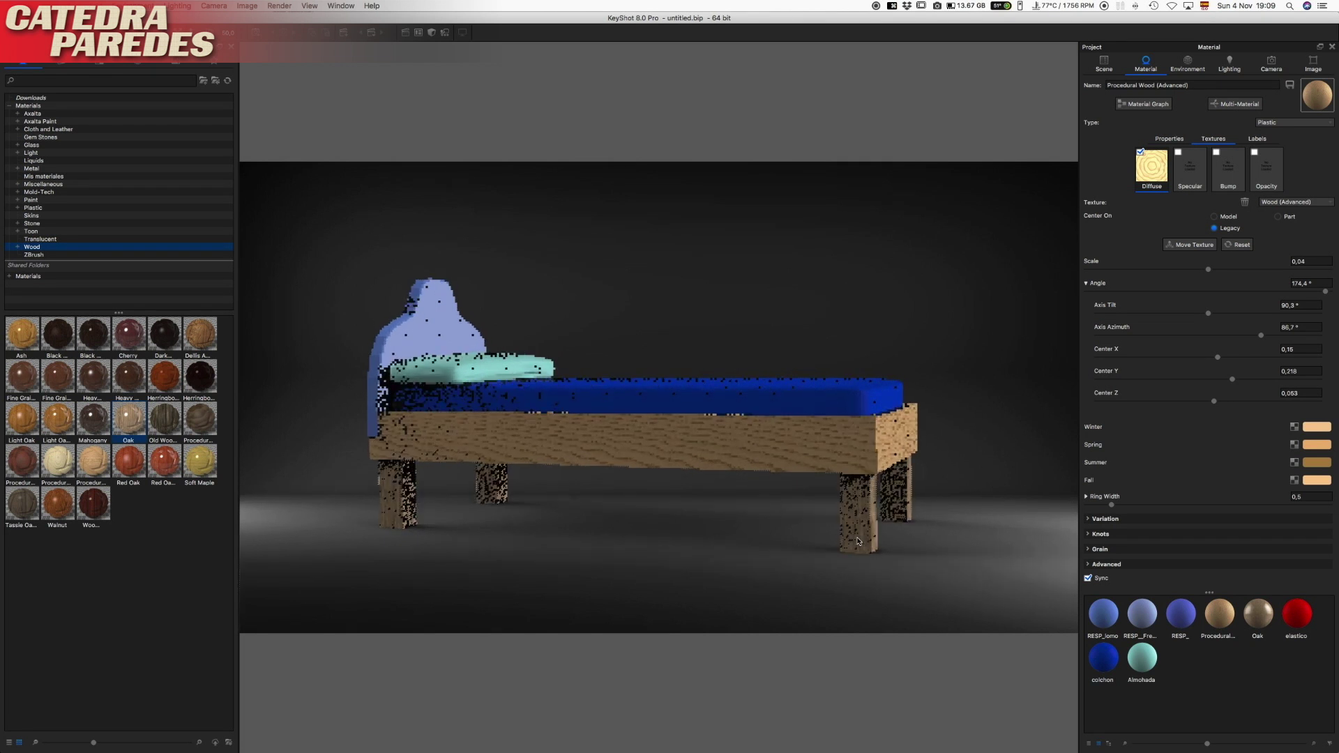
{"action": "scroll", "coordinate": [876, 563], "scroll_direction": "up", "scroll_amount": 5}
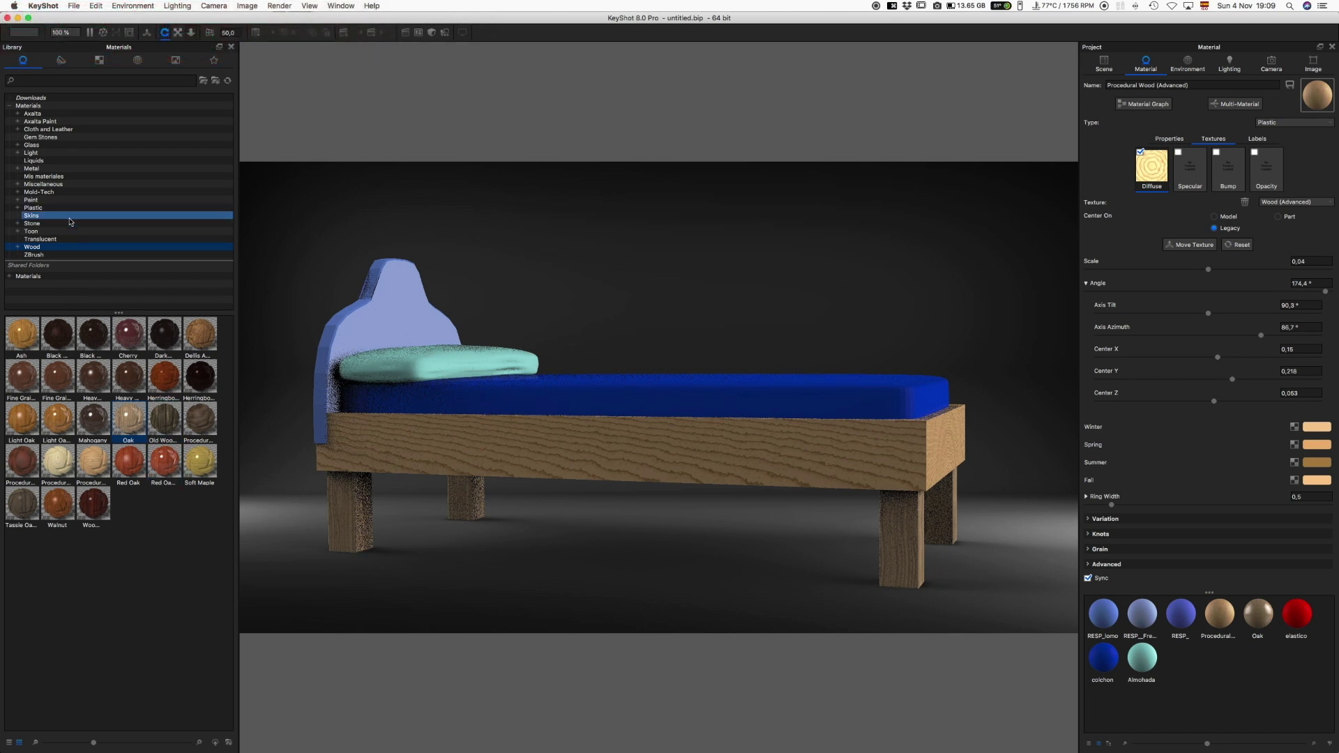
{"action": "left_click", "coordinate": [175, 66]}
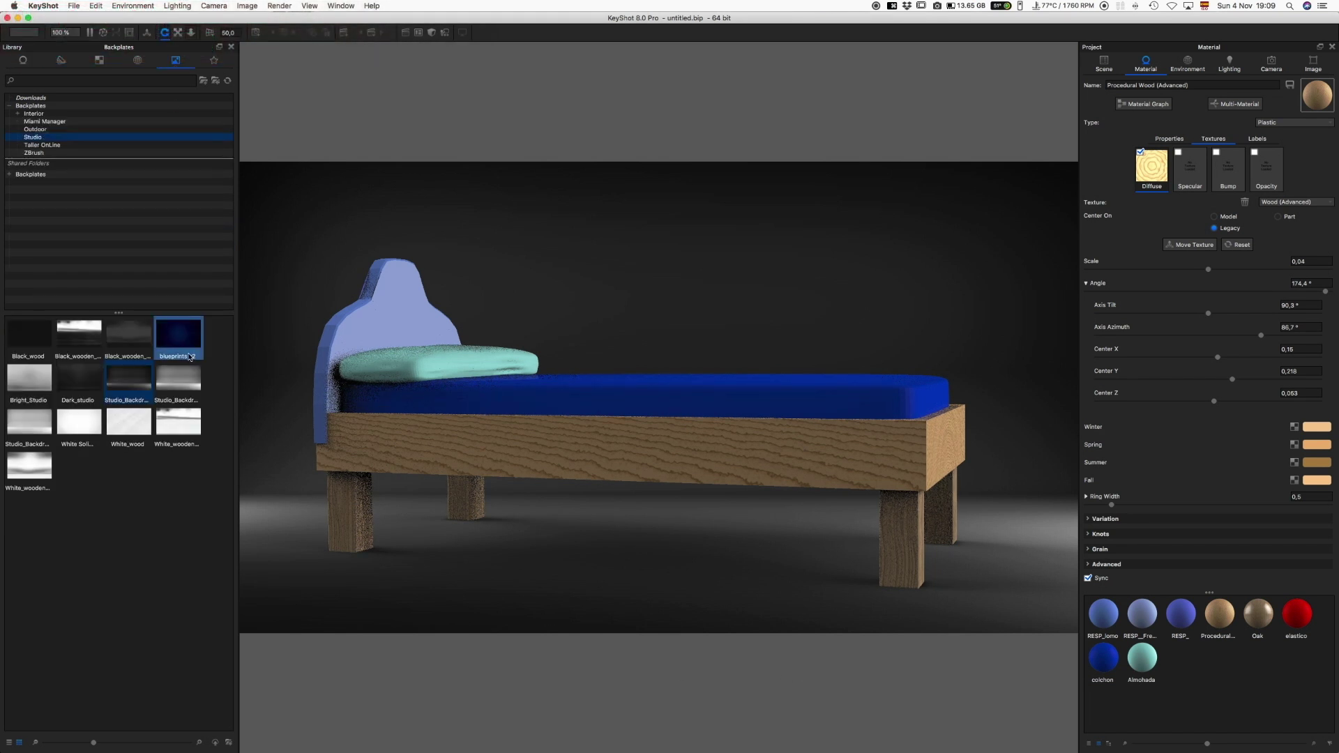
{"action": "left_click_drag", "start_coordinate": [191, 382], "coordinate": [295, 478]}
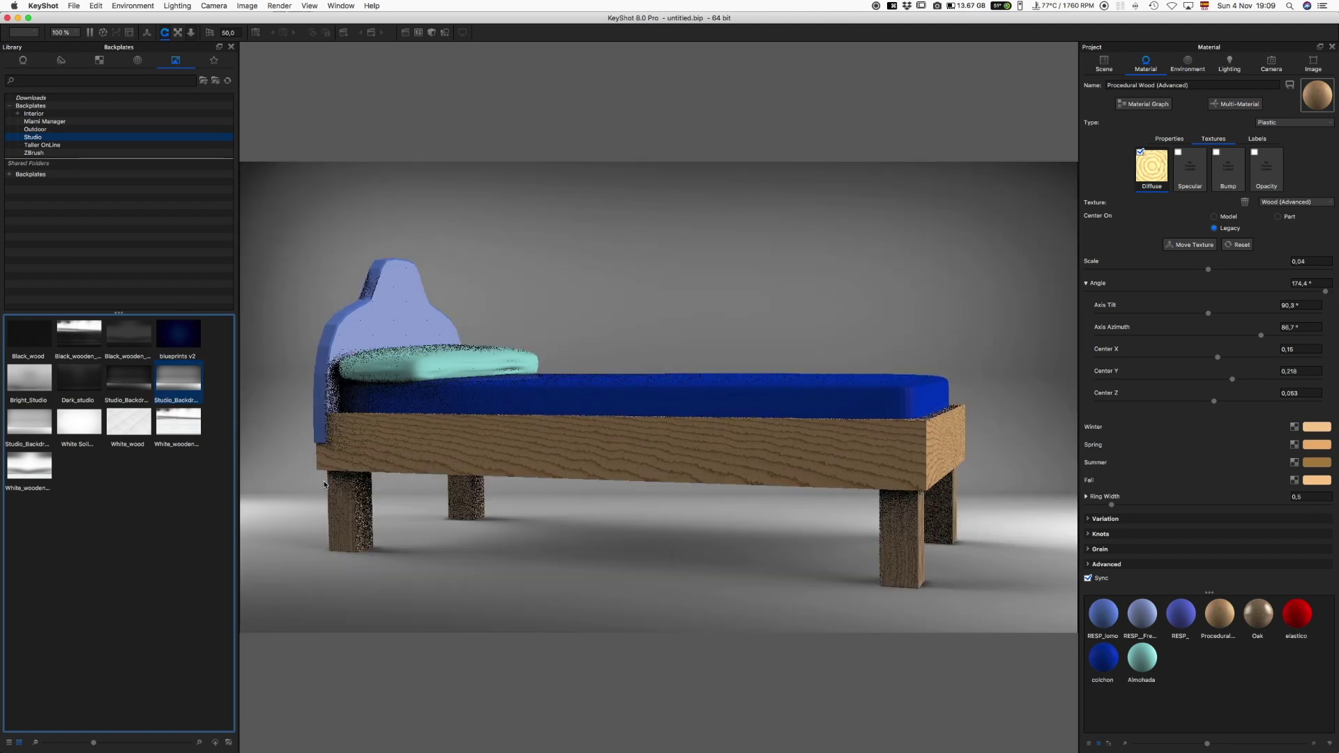
{"action": "left_click_drag", "start_coordinate": [562, 471], "coordinate": [570, 479]}
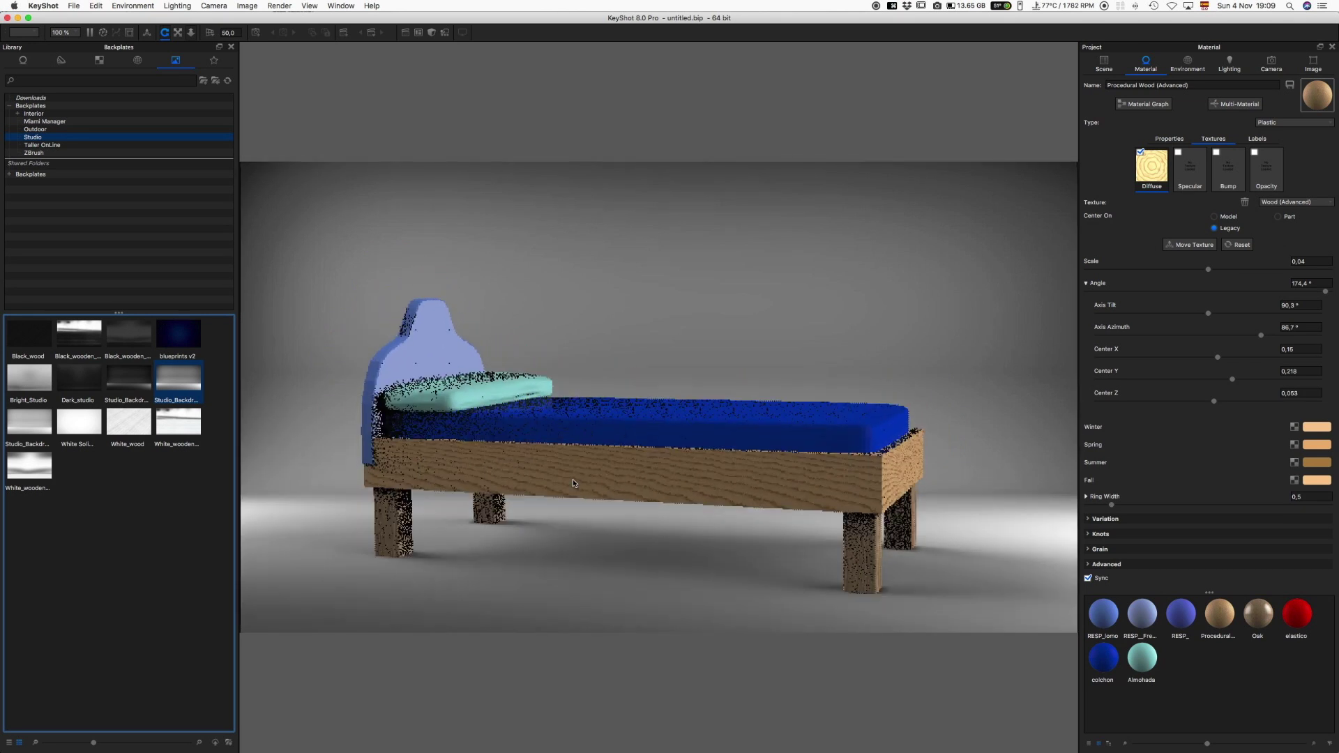
Step: Apply the Red Oak Polished wood material to all the headboard parts, front and back, linking the duplicate materials
{"action": "left_click", "coordinate": [21, 65]}
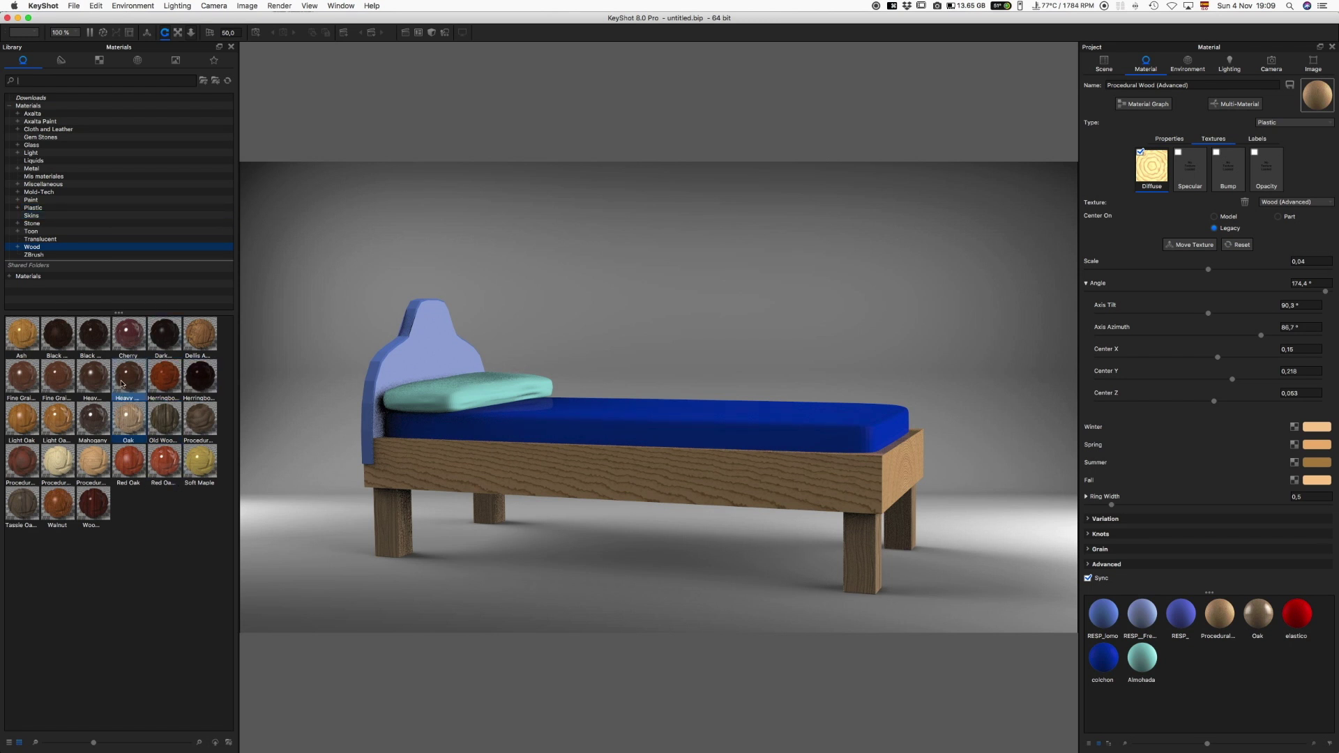
{"action": "left_click_drag", "start_coordinate": [164, 460], "coordinate": [389, 368]}
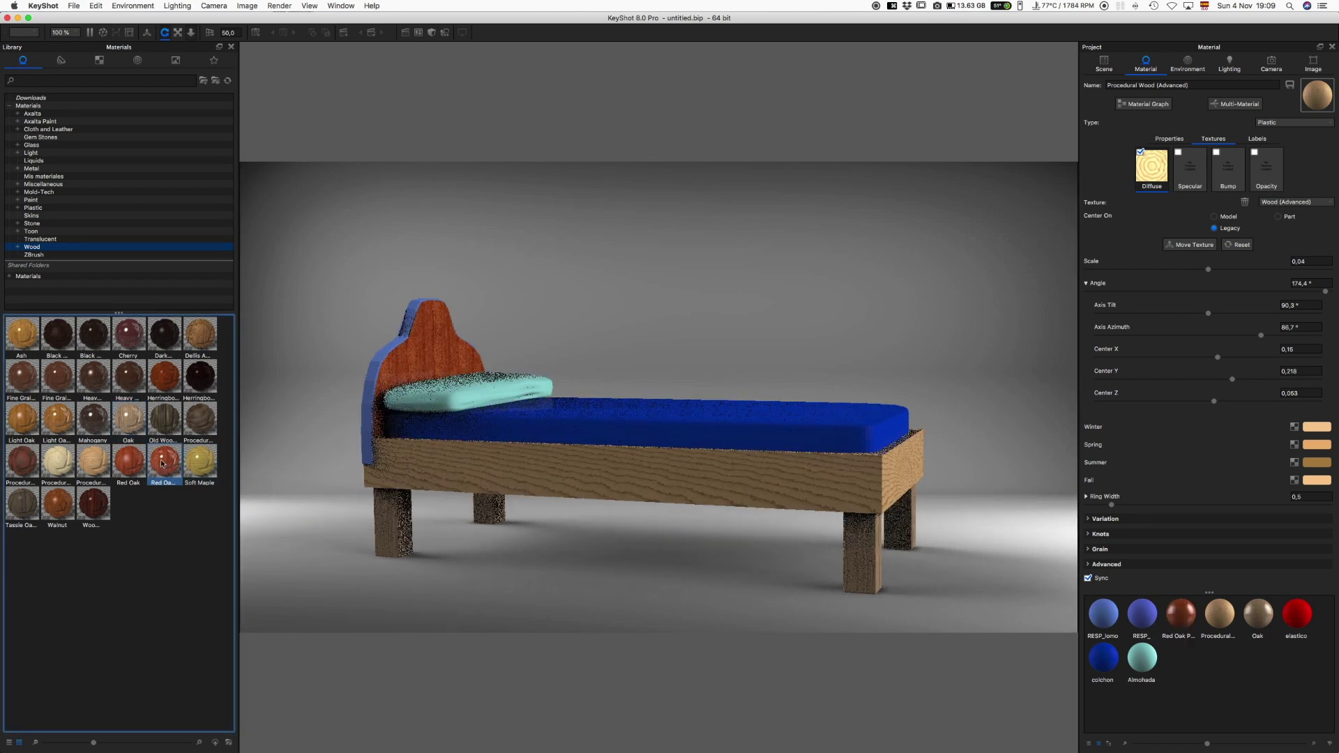
{"action": "left_click_drag", "start_coordinate": [165, 460], "coordinate": [427, 395]}
{"action": "key", "text": "Return"}
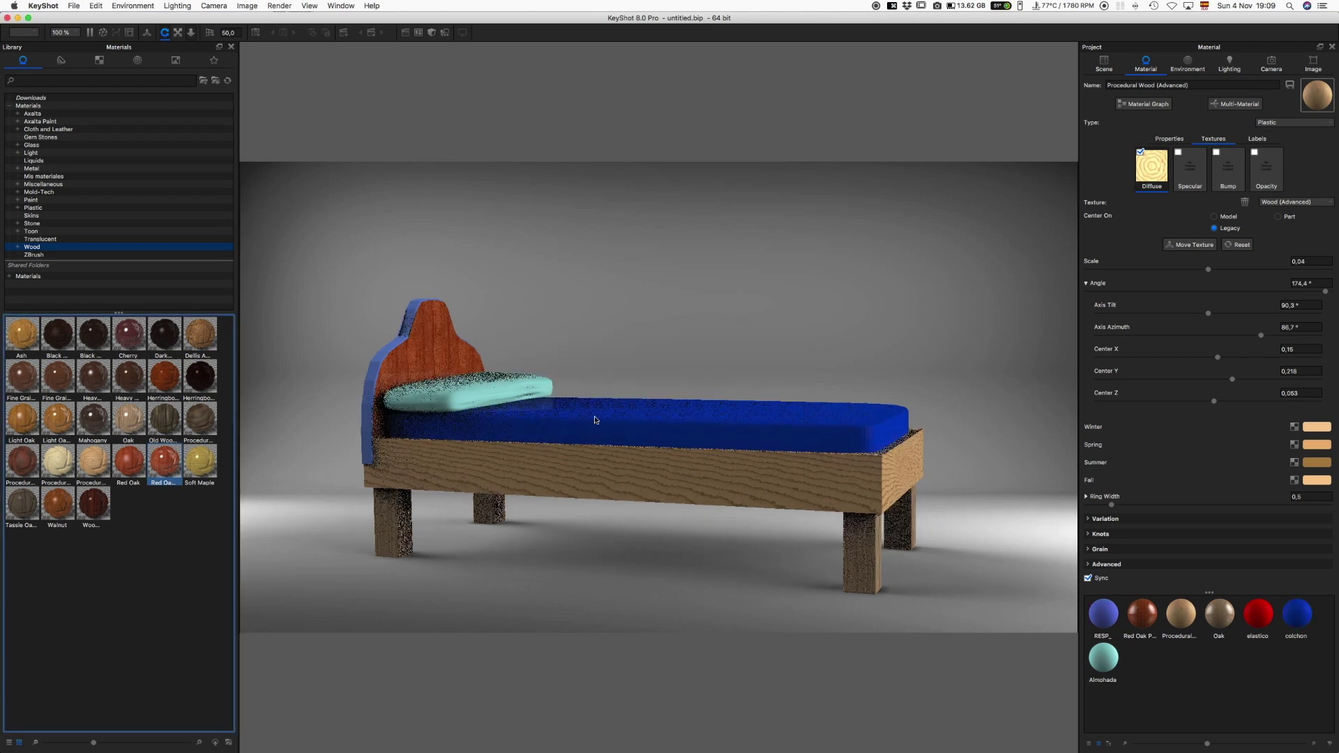
{"action": "left_click_drag", "start_coordinate": [431, 450], "coordinate": [419, 456]}
{"action": "left_click_drag", "start_coordinate": [164, 461], "coordinate": [536, 430]}
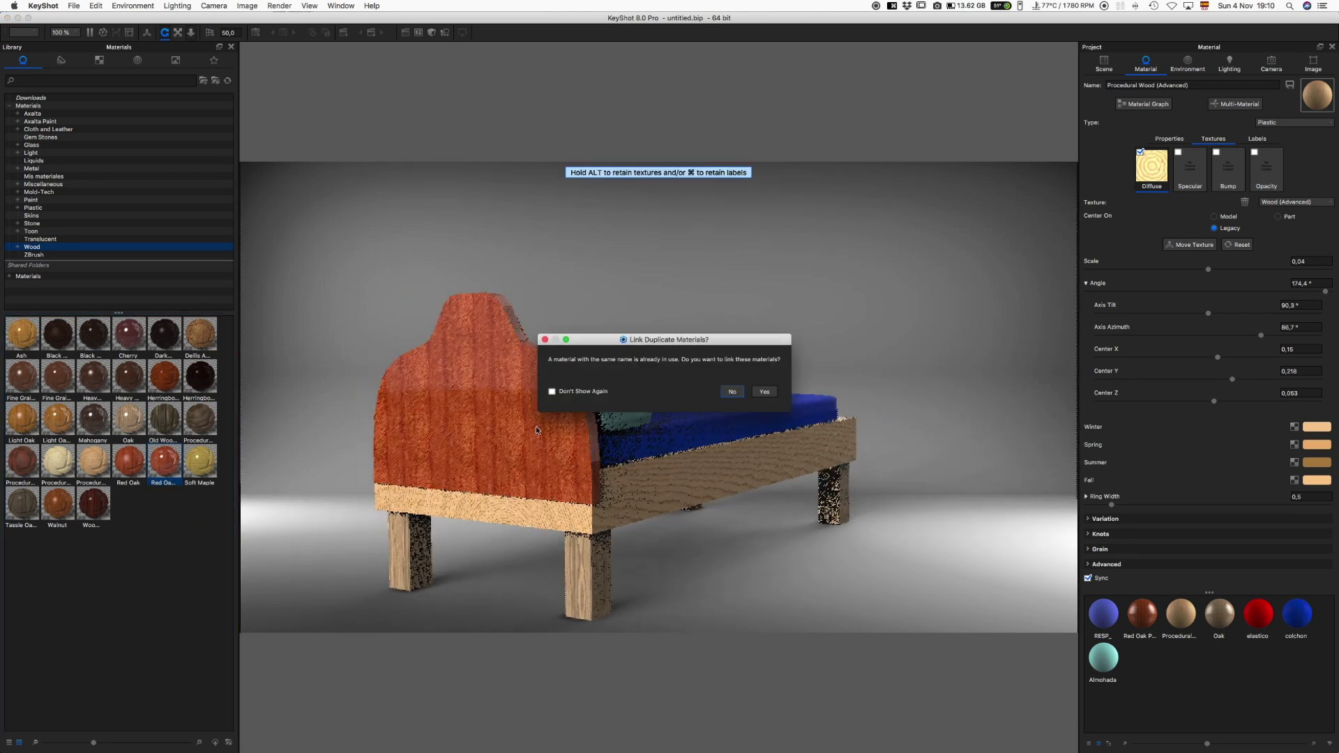
{"action": "left_click", "coordinate": [765, 391]}
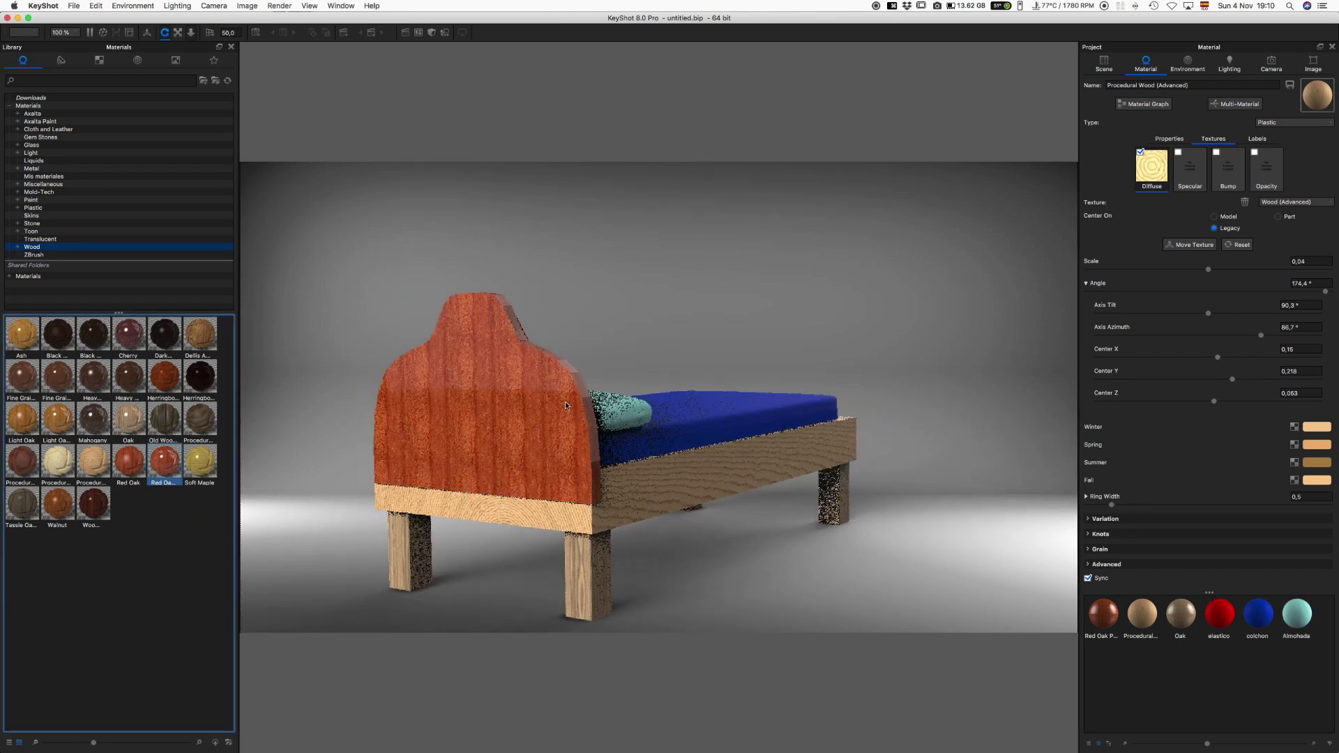
Step: Apply Red Oak Polished to the side rails, linked to the headboard's material, and to the legs as a separate copy
{"action": "left_click_drag", "start_coordinate": [565, 405], "coordinate": [563, 407]}
{"action": "left_click_drag", "start_coordinate": [160, 466], "coordinate": [481, 516]}
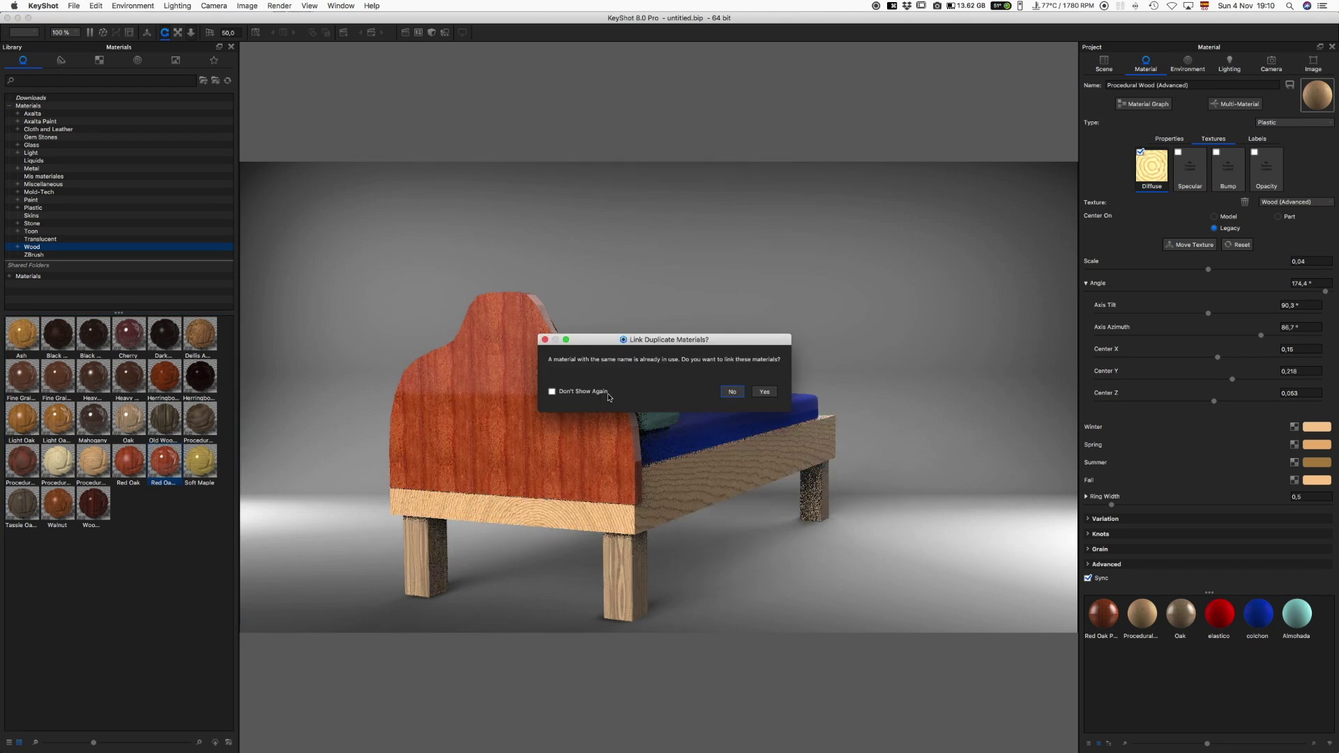
{"action": "left_click", "coordinate": [763, 393]}
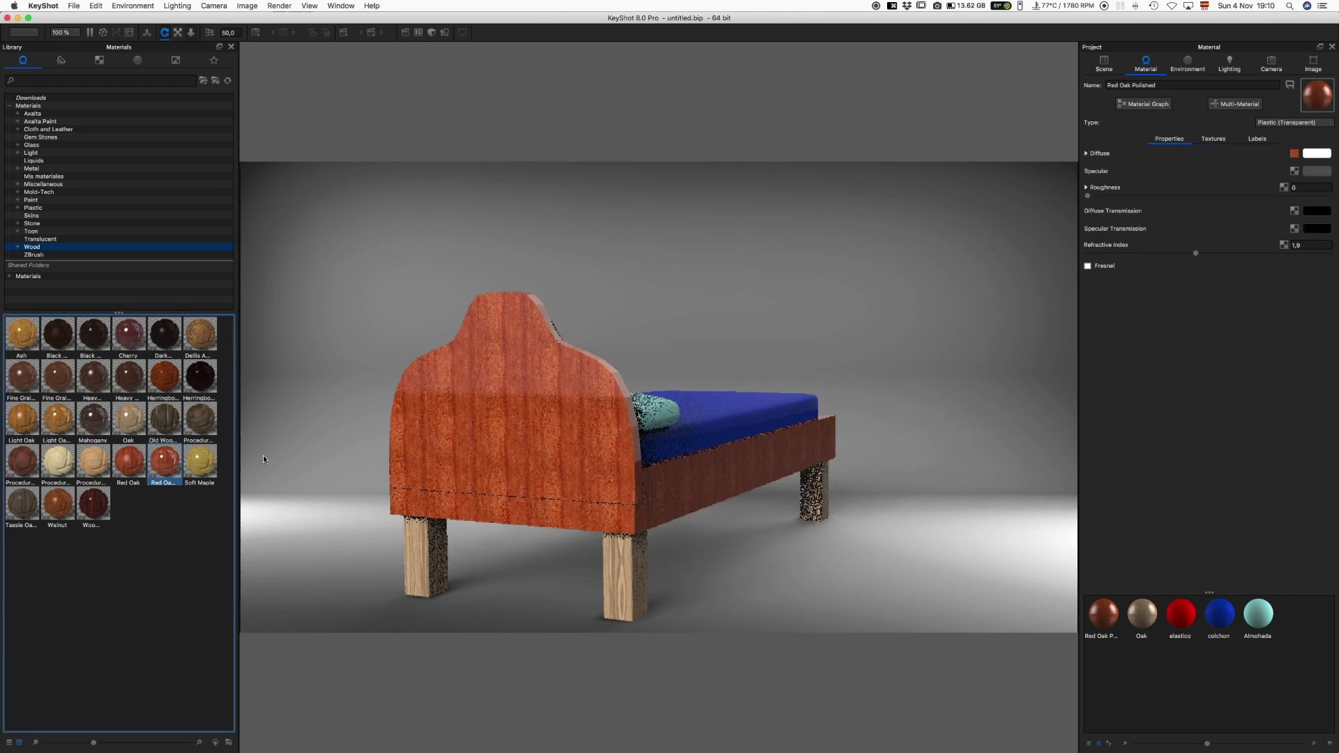
{"action": "left_click_drag", "start_coordinate": [171, 466], "coordinate": [638, 600]}
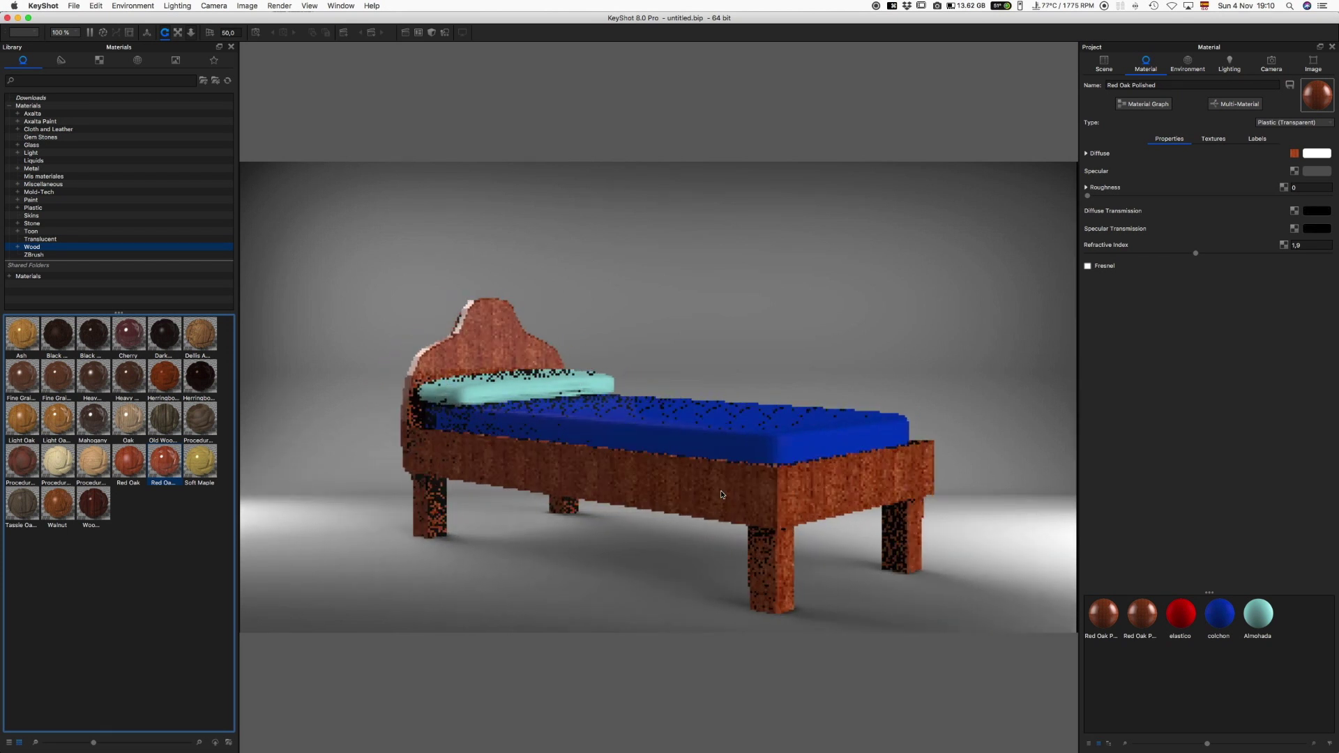
Step: Open the Red Oak Polished material of the Laterales part and show the scale settings of its diffuse texture
{"action": "left_click", "coordinate": [1103, 64]}
{"action": "left_click", "coordinate": [1171, 136]}
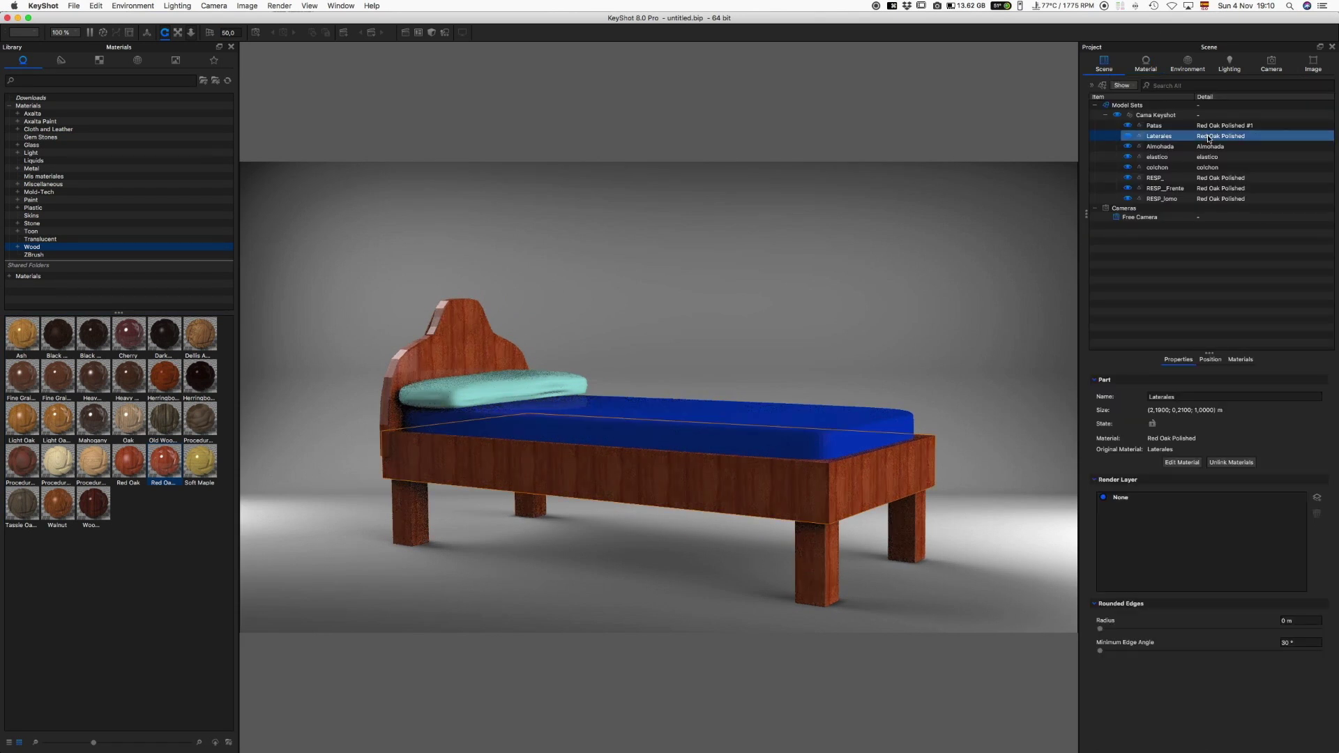
{"action": "left_click", "coordinate": [1239, 359]}
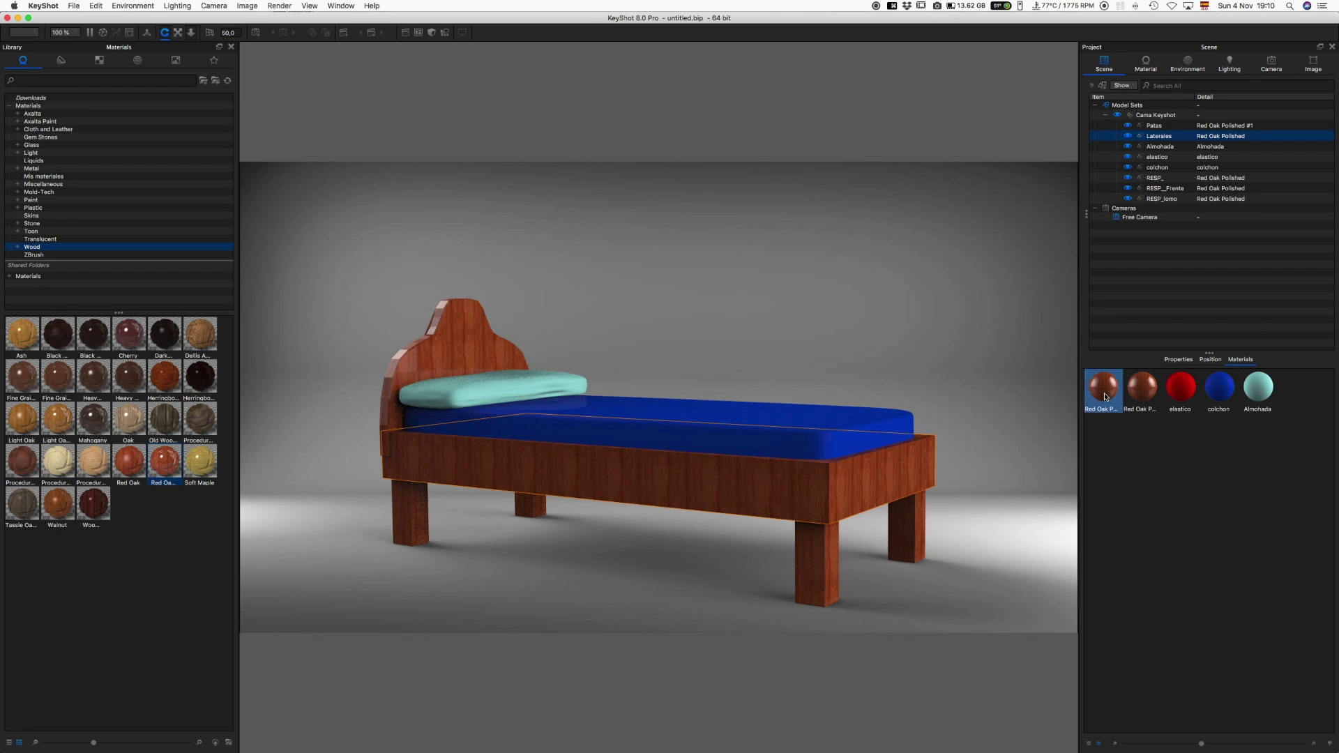
{"action": "double_click", "coordinate": [1228, 137]}
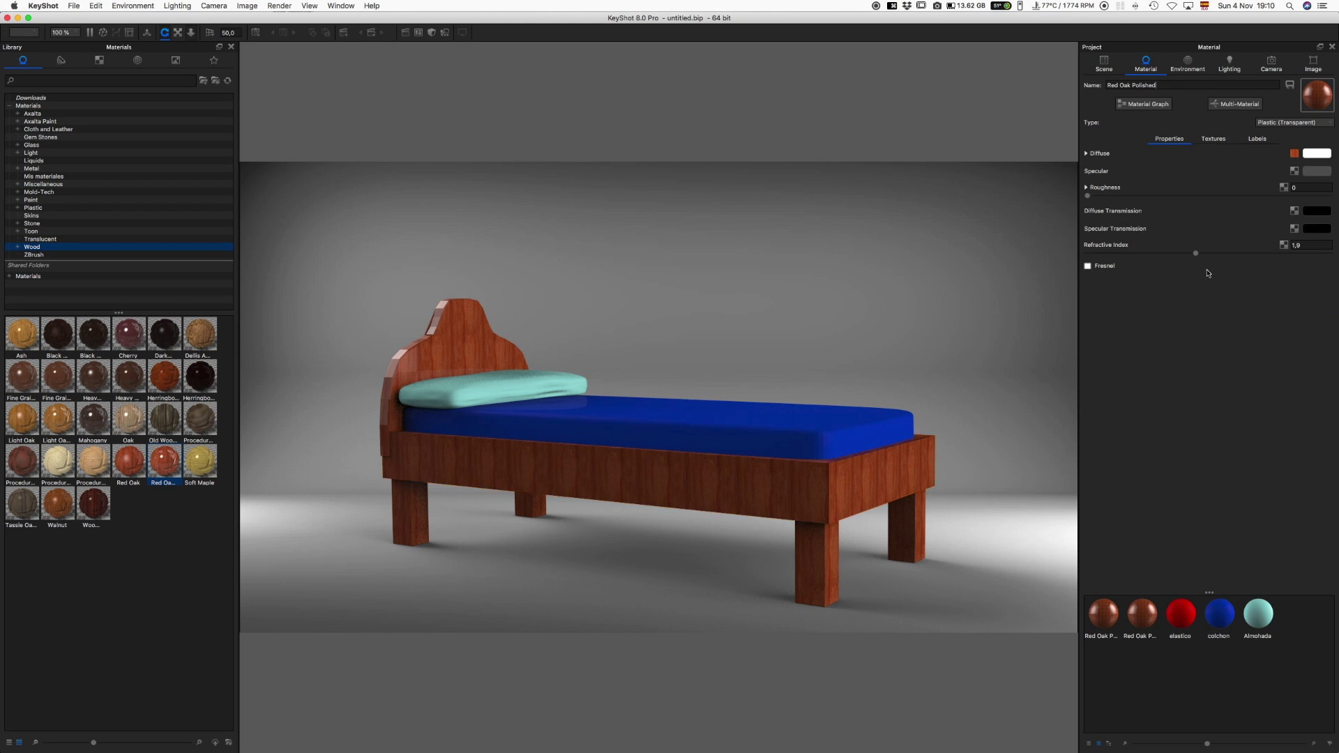
{"action": "left_click", "coordinate": [1214, 139]}
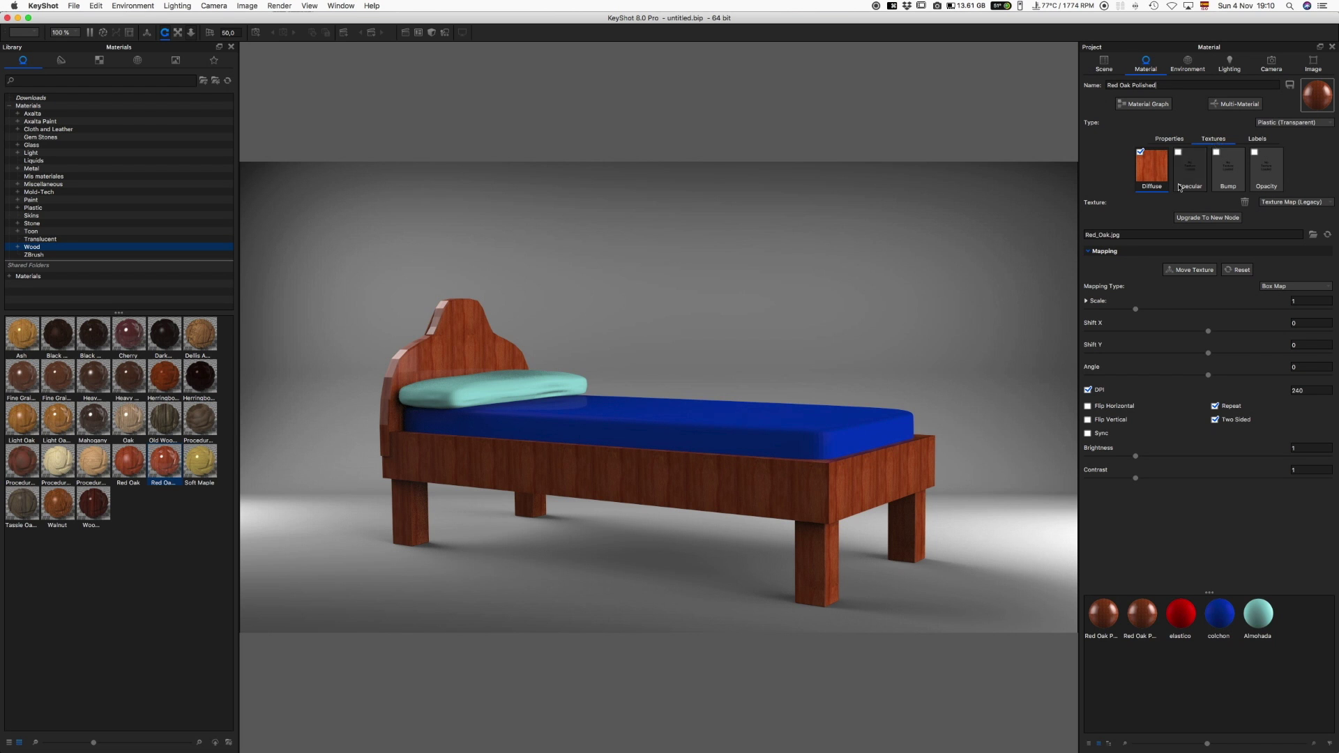
{"action": "left_click", "coordinate": [1085, 301]}
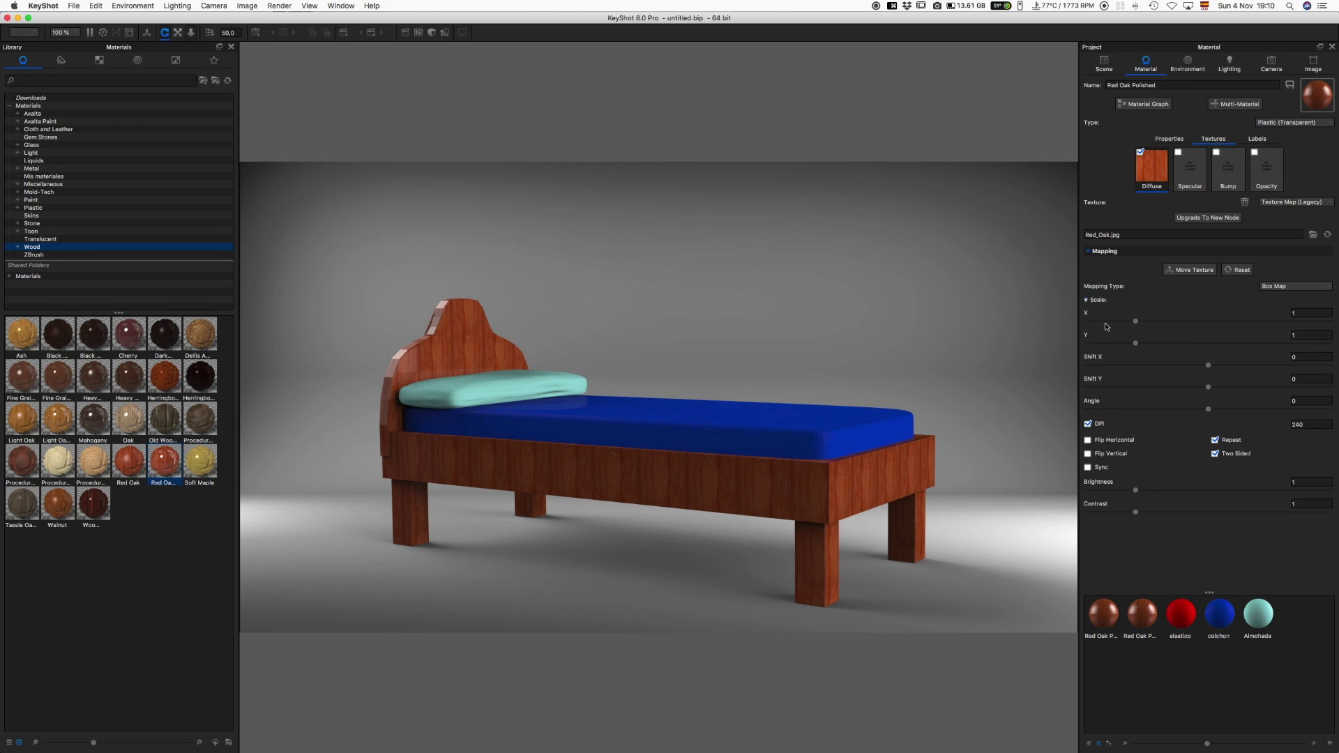
Step: Rotate the Red Oak Polished diffuse texture with Move Texture so the grain runs horizontally along the side rails and headboard
{"action": "left_click", "coordinate": [1181, 271]}
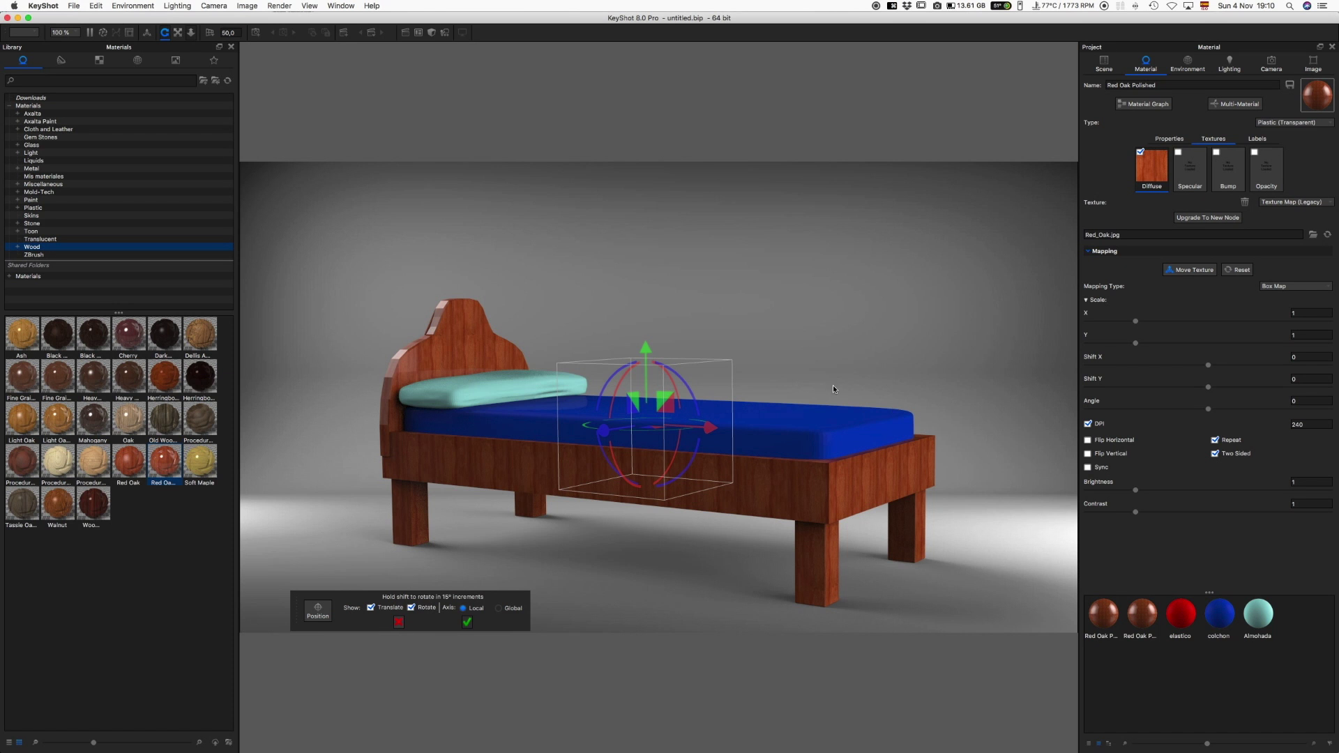
{"action": "left_click_drag", "start_coordinate": [677, 391], "coordinate": [718, 538]}
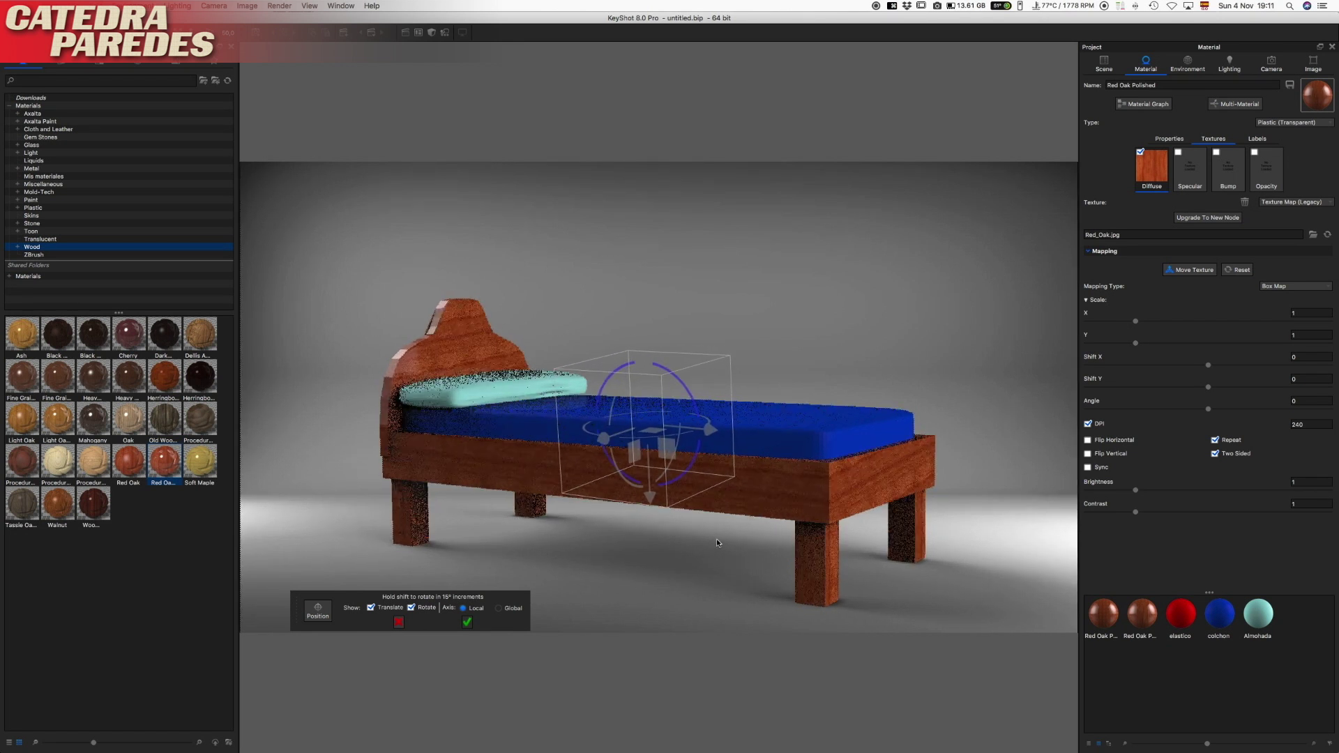
{"action": "left_click_drag", "start_coordinate": [691, 401], "coordinate": [690, 404]}
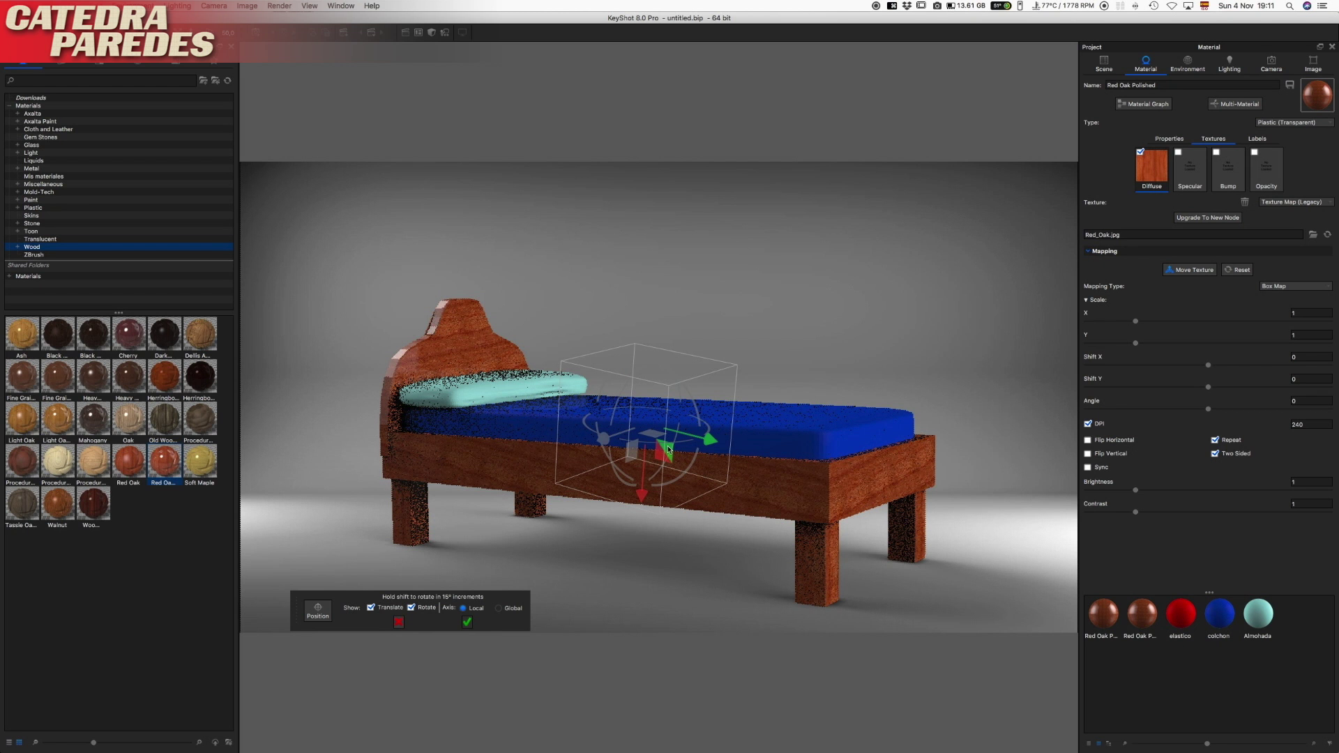
{"action": "left_click_drag", "start_coordinate": [601, 396], "coordinate": [607, 409]}
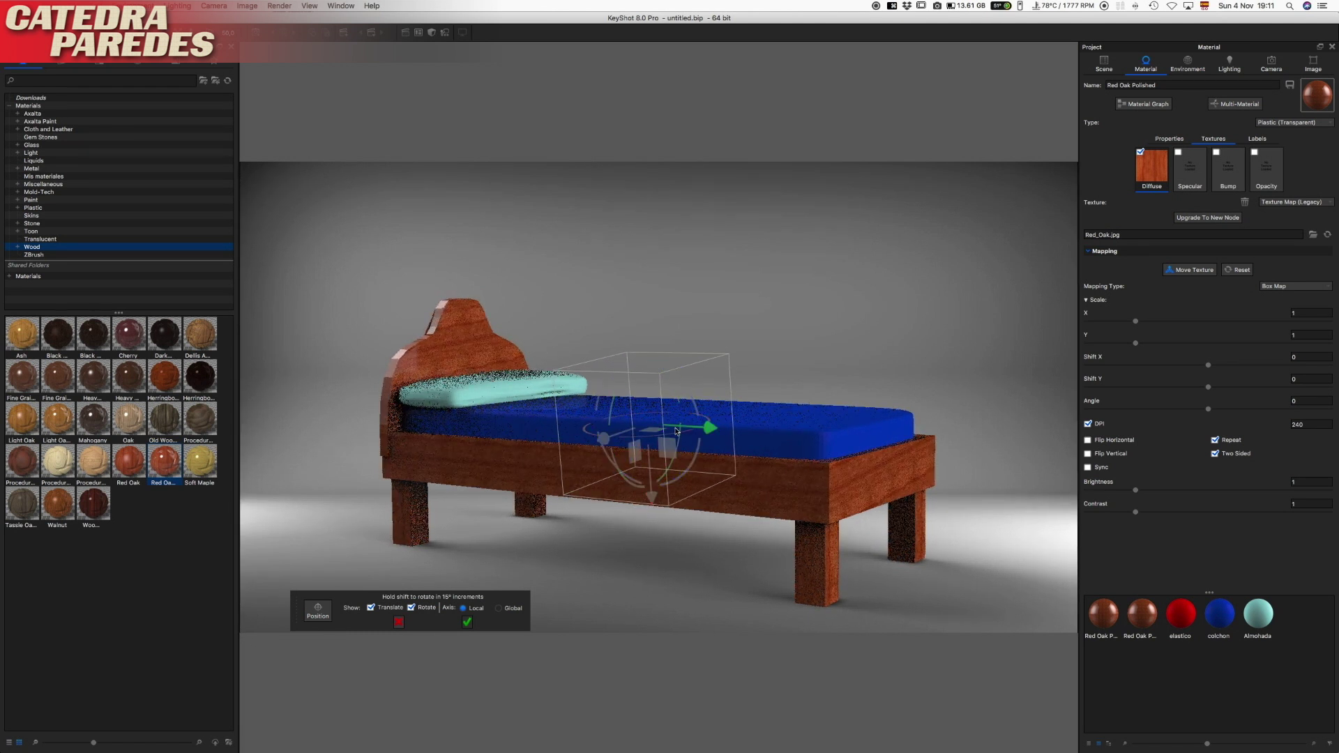
{"action": "left_click_drag", "start_coordinate": [618, 404], "coordinate": [616, 400]}
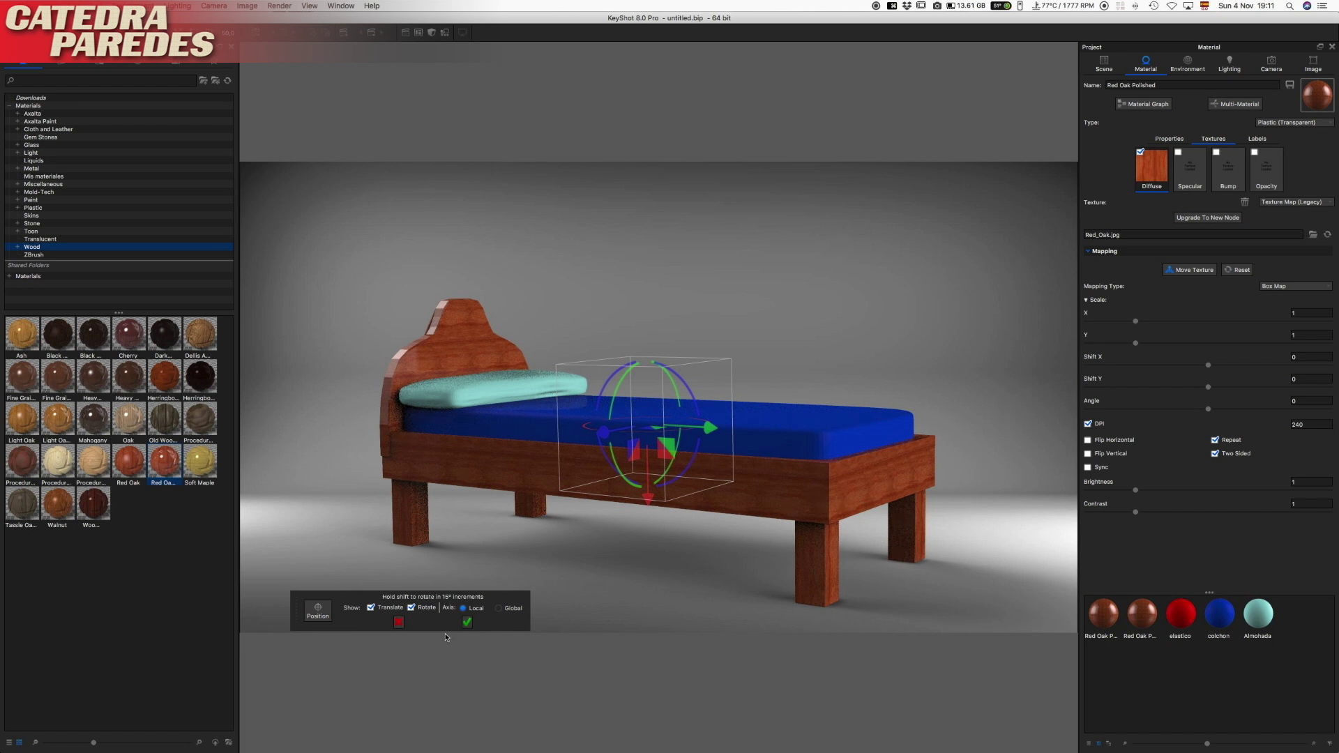
{"action": "left_click", "coordinate": [465, 622]}
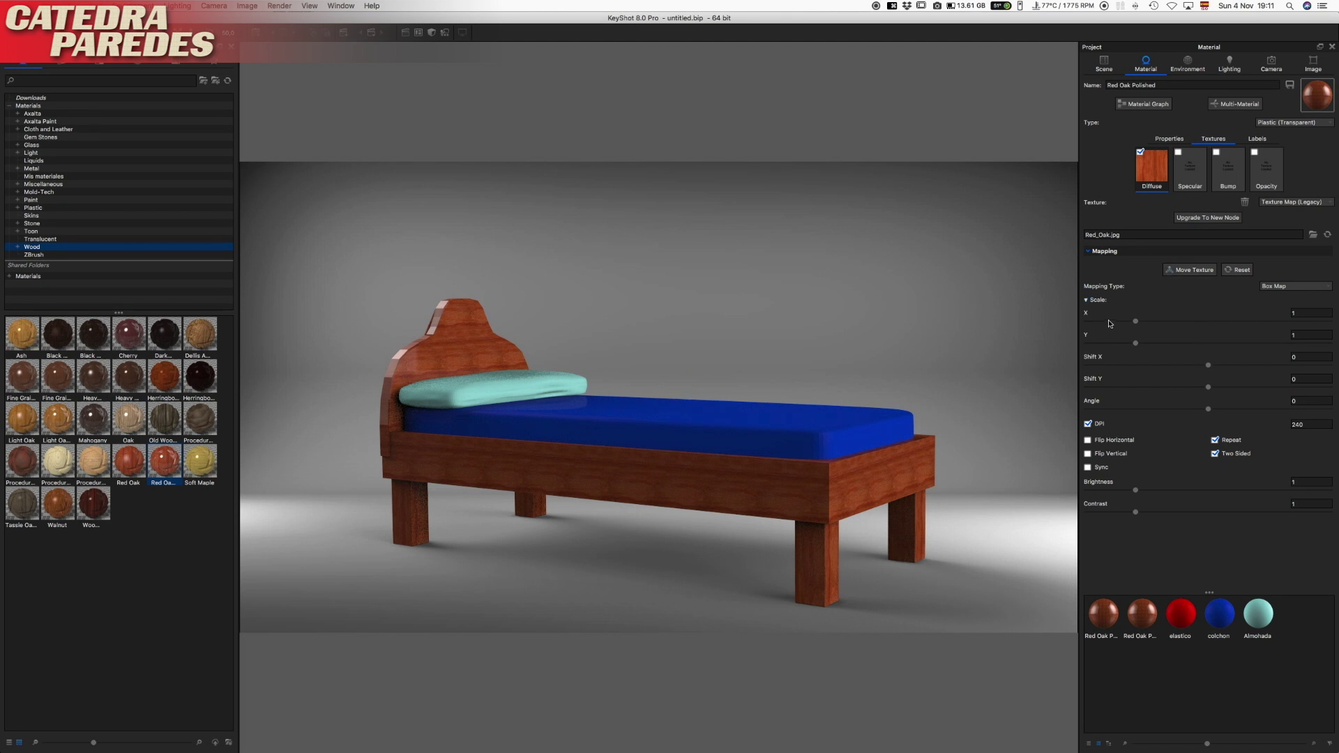
Step: Set the diffuse texture's Shift Y to about 0.67 and move the texture slightly downward with Move Texture
{"action": "mouse_move", "coordinate": [1210, 390]}
{"action": "left_mouse_down"}
{"action": "mouse_move", "coordinate": [1198, 390]}
{"action": "mouse_move", "coordinate": [1276, 387]}
{"action": "mouse_move", "coordinate": [1225, 391]}
{"action": "left_mouse_up"}
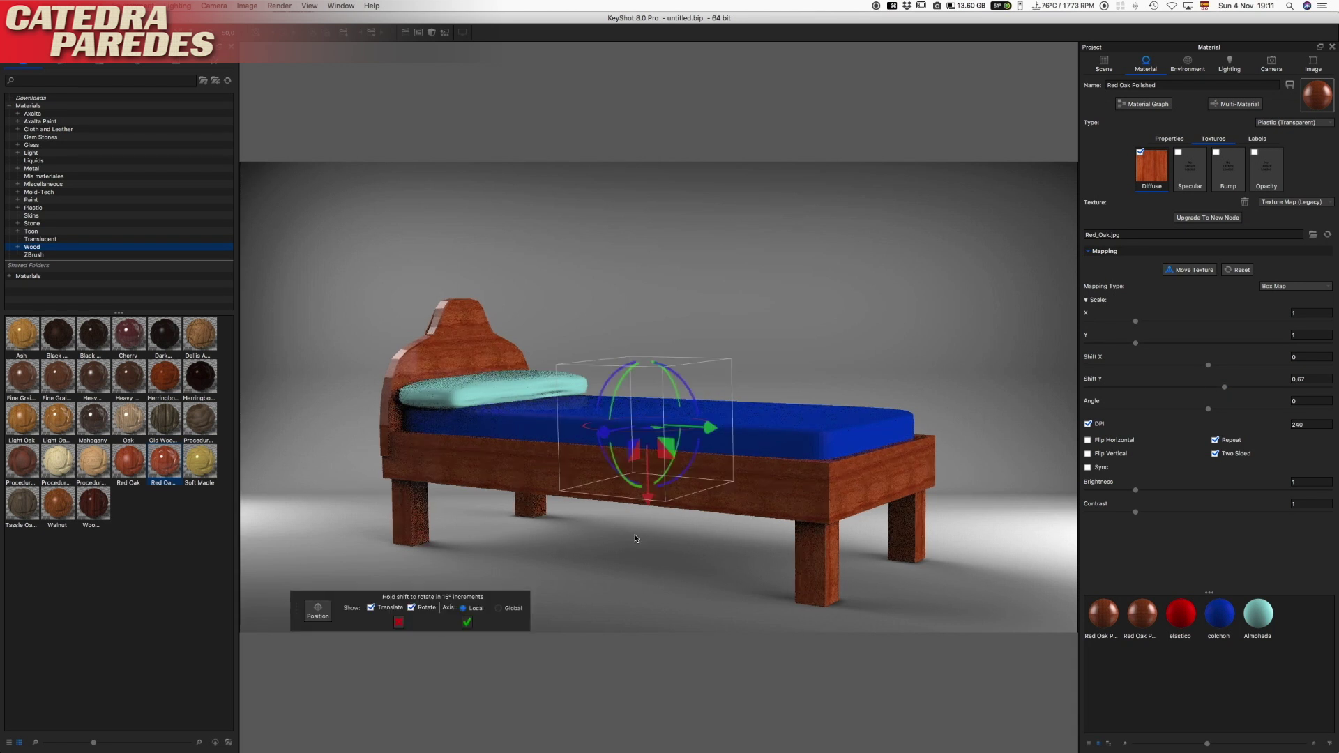
{"action": "left_click_drag", "start_coordinate": [648, 508], "coordinate": [652, 538]}
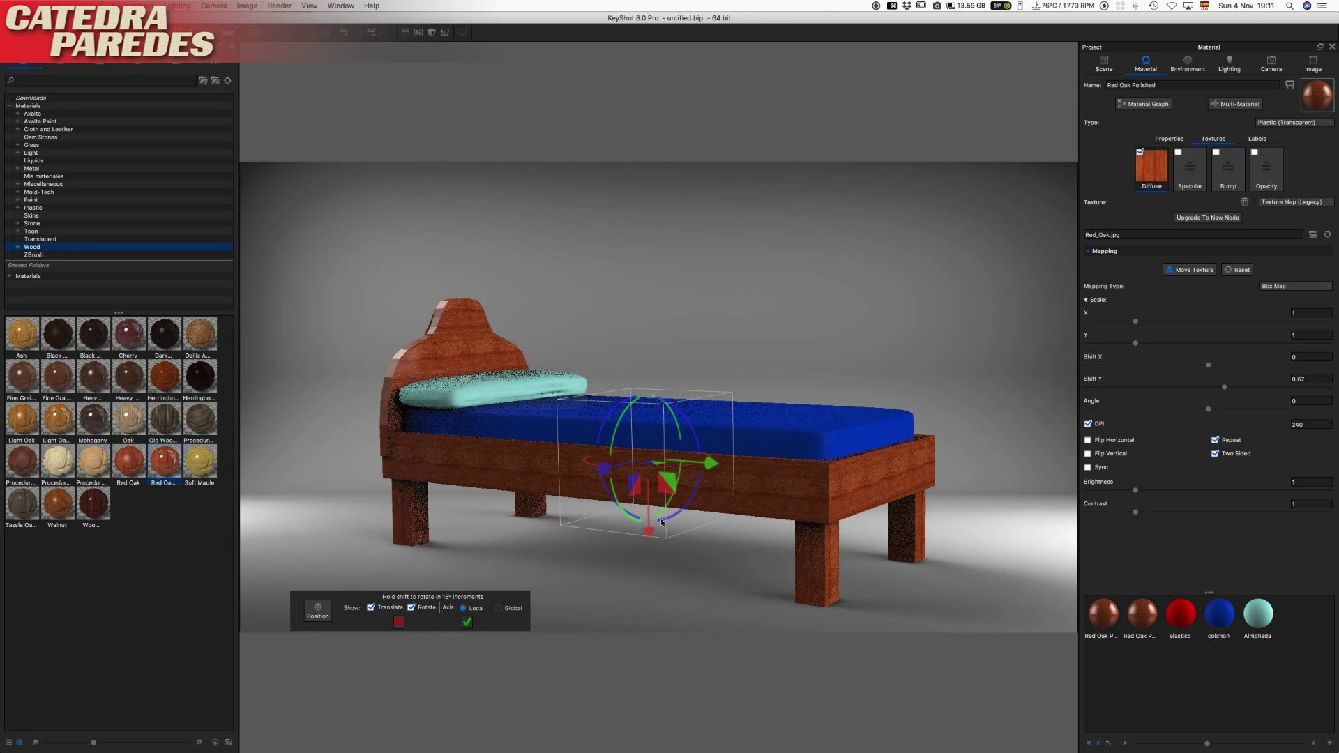
{"action": "left_click_drag", "start_coordinate": [649, 539], "coordinate": [651, 521]}
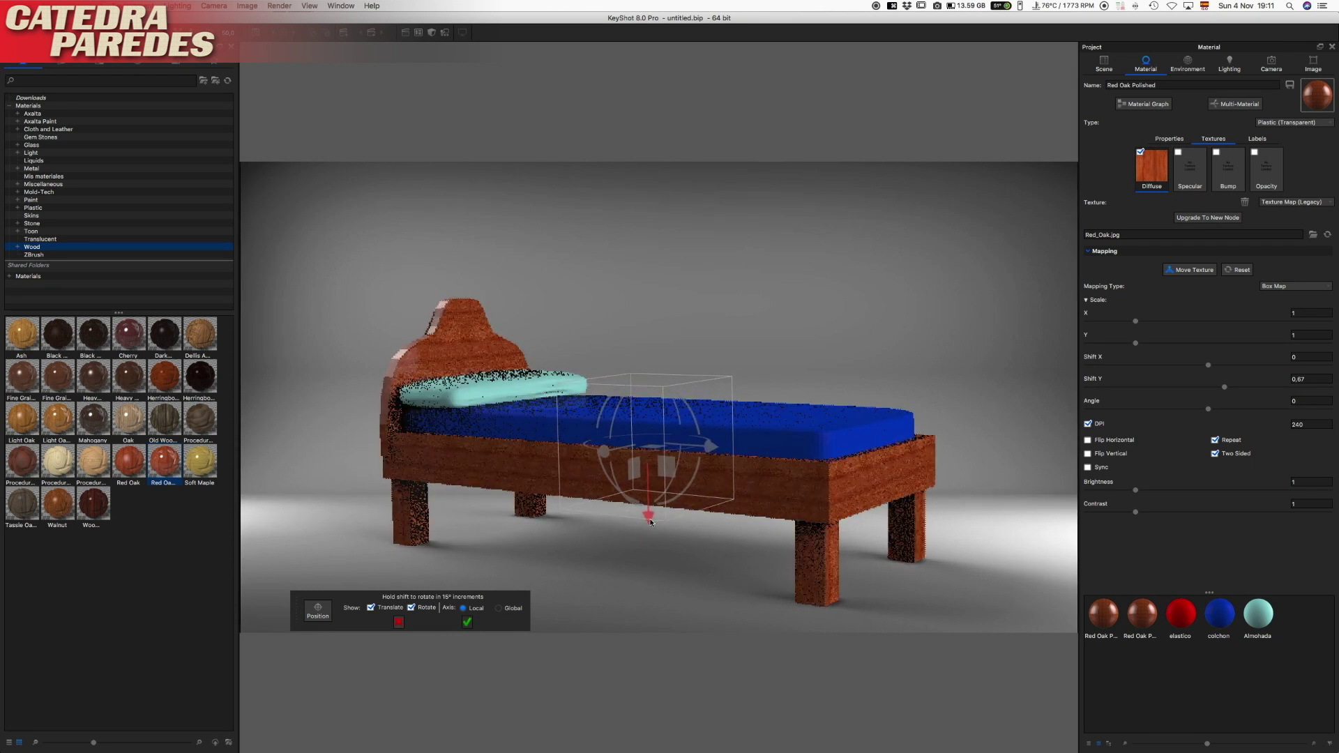
{"action": "left_click", "coordinate": [466, 622]}
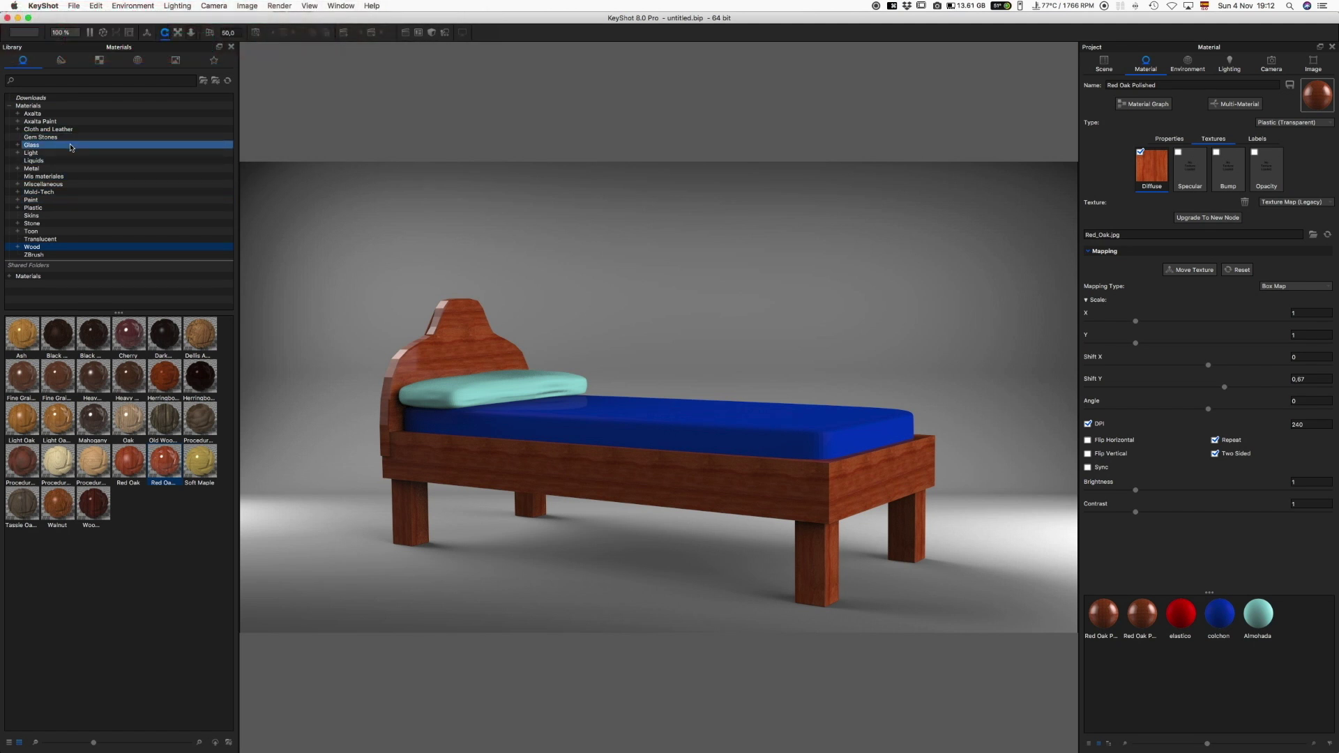
Step: Apply the Velvet Red material from the Cloth and Leather materials to the mattress
{"action": "left_click", "coordinate": [71, 185]}
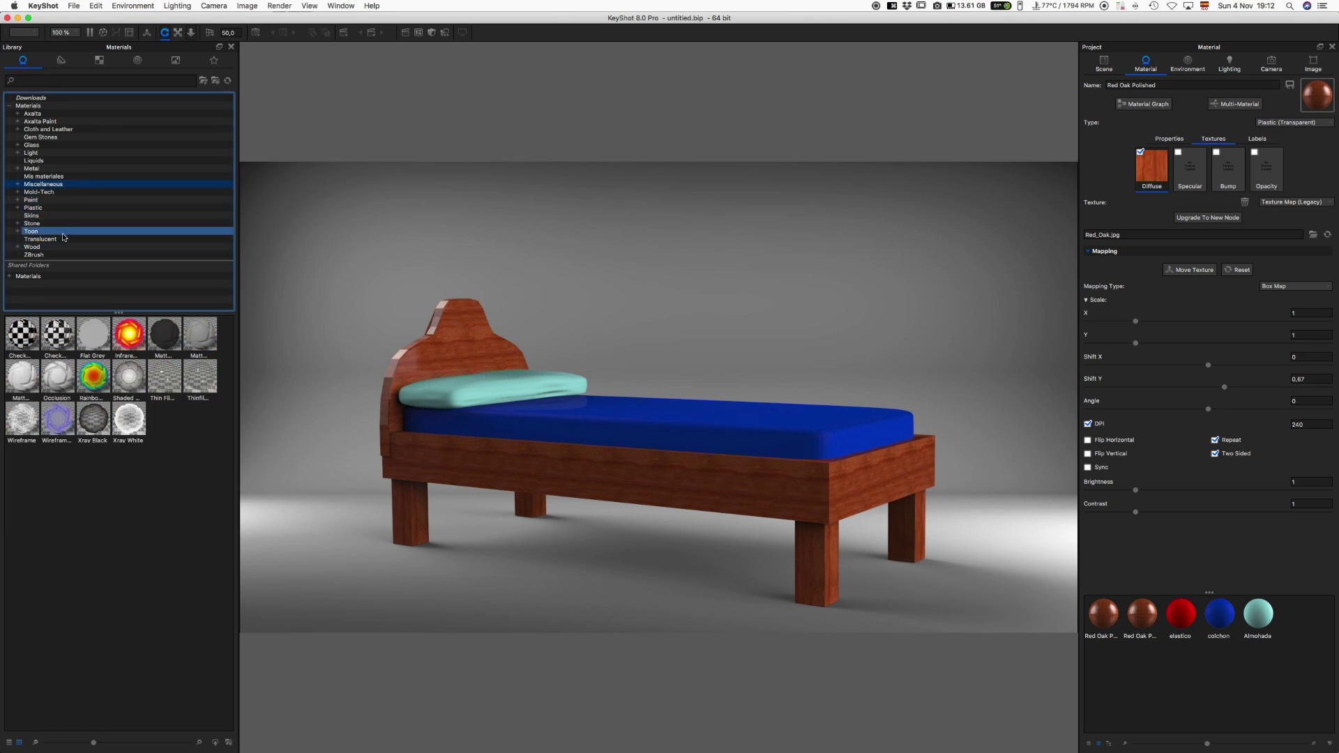
{"action": "left_click", "coordinate": [25, 129]}
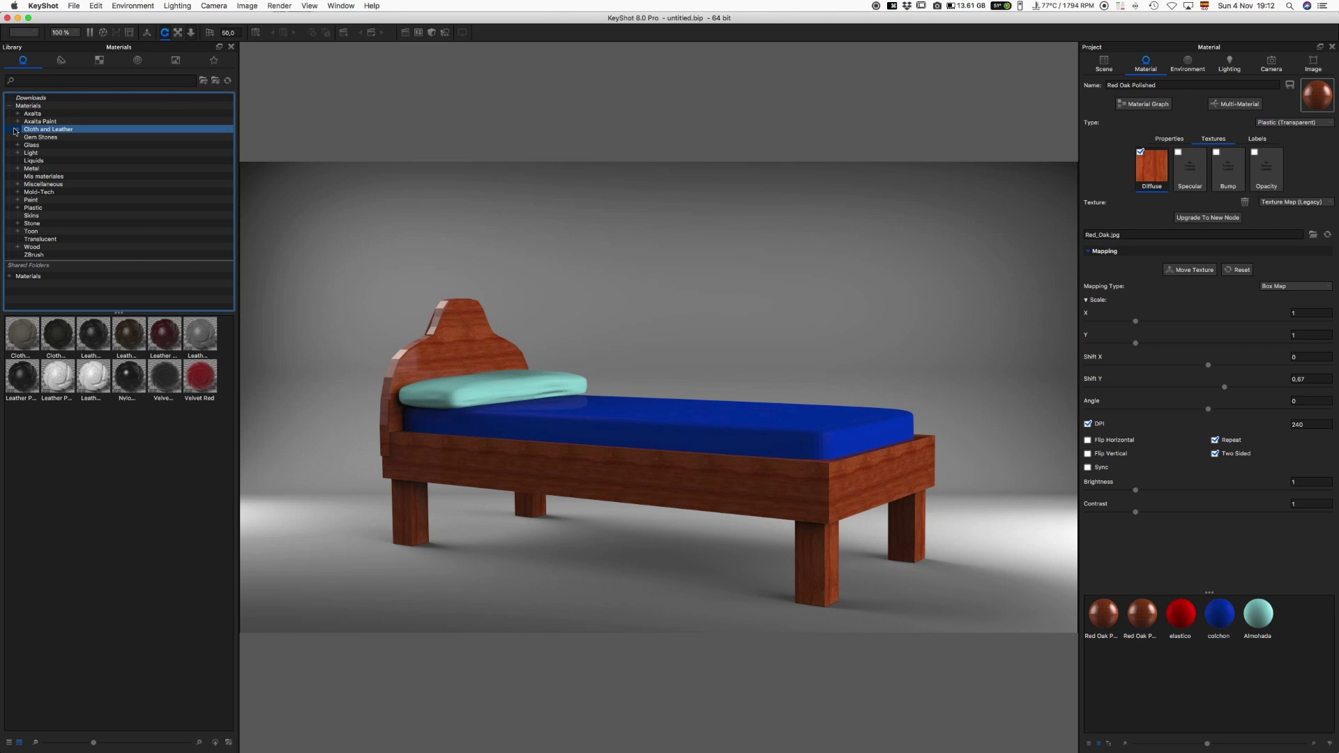
{"action": "left_click_drag", "start_coordinate": [200, 377], "coordinate": [621, 427]}
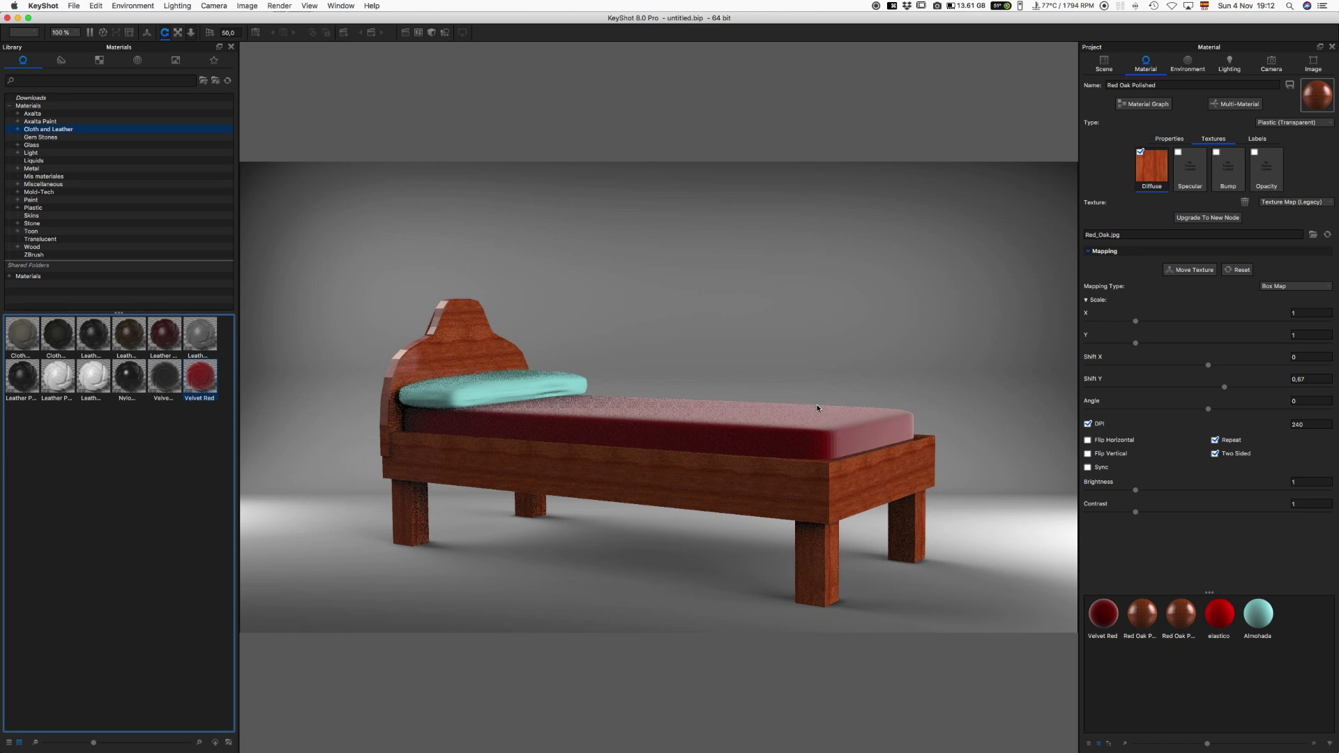
{"action": "scroll", "coordinate": [817, 410], "scroll_direction": "up", "scroll_amount": 5}
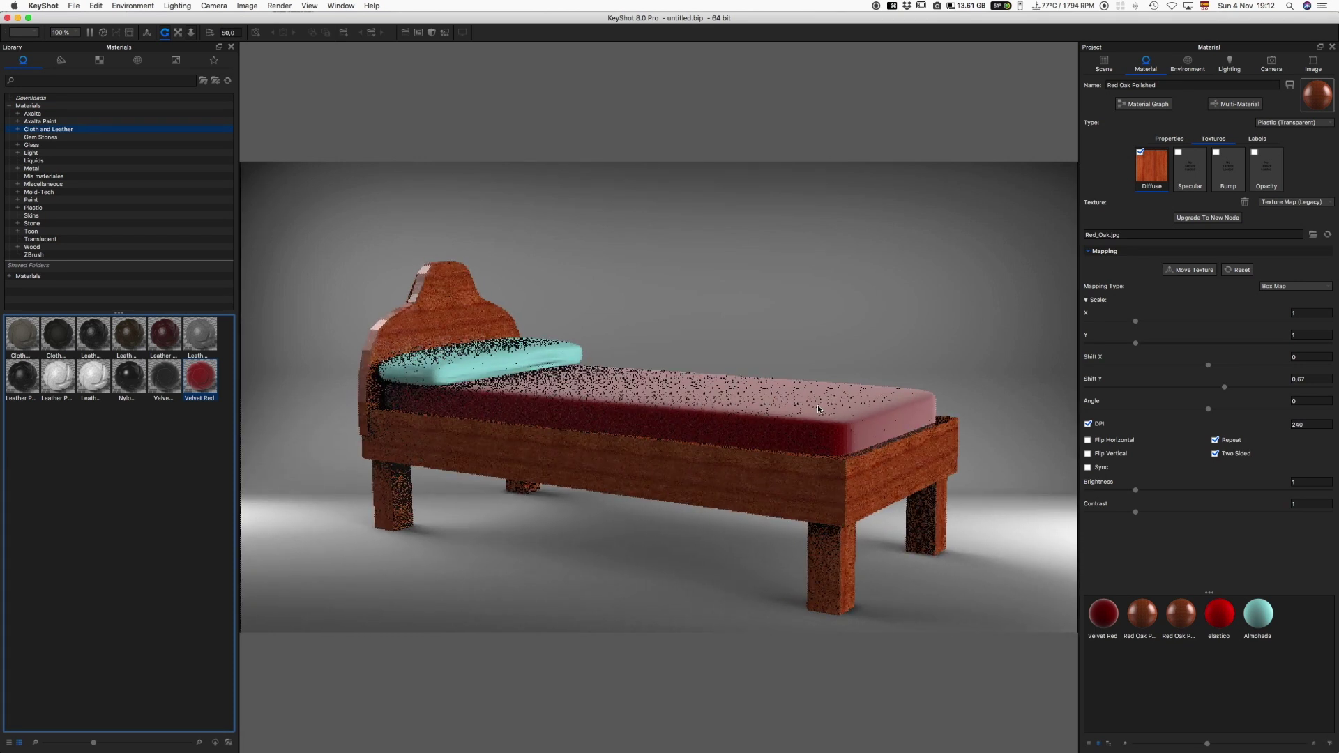
{"action": "left_click_drag", "start_coordinate": [817, 410], "coordinate": [884, 350]}
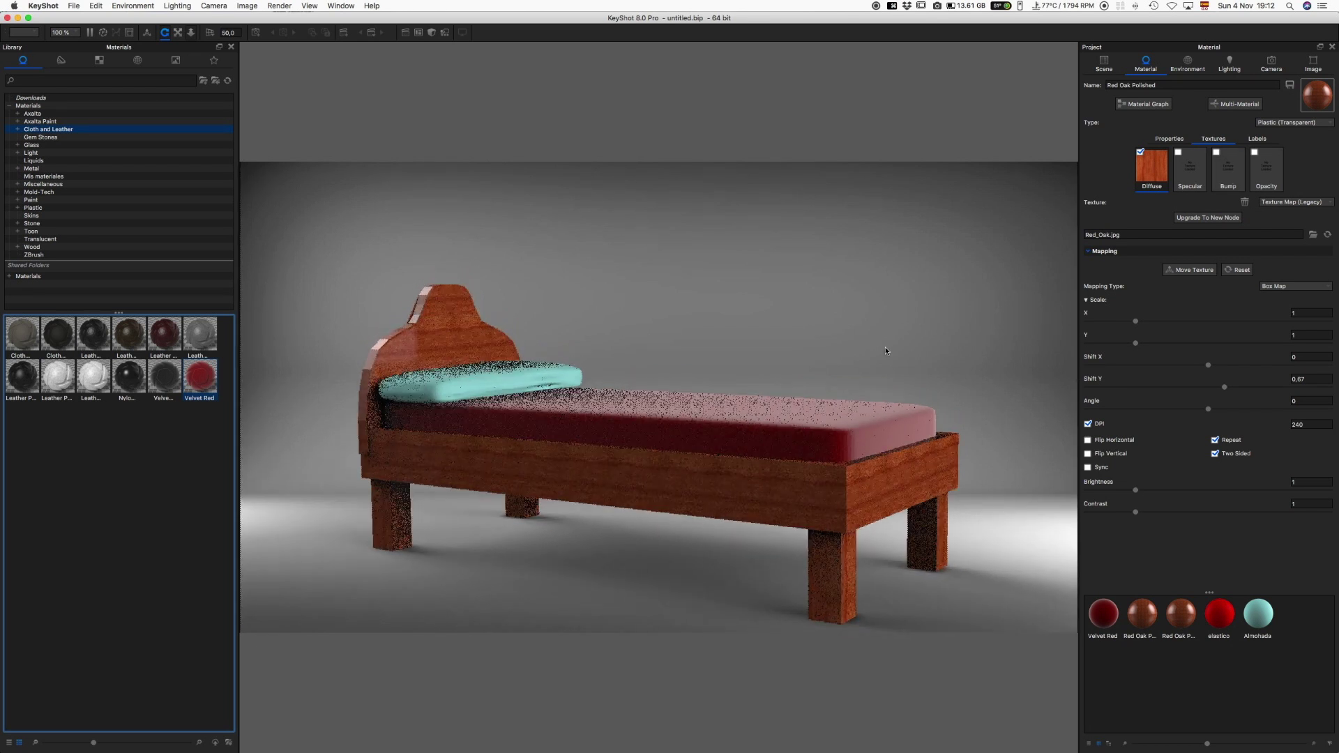
Step: Open the Velvet Red material of the colchon part and show its texture settings
{"action": "left_click", "coordinate": [1103, 64]}
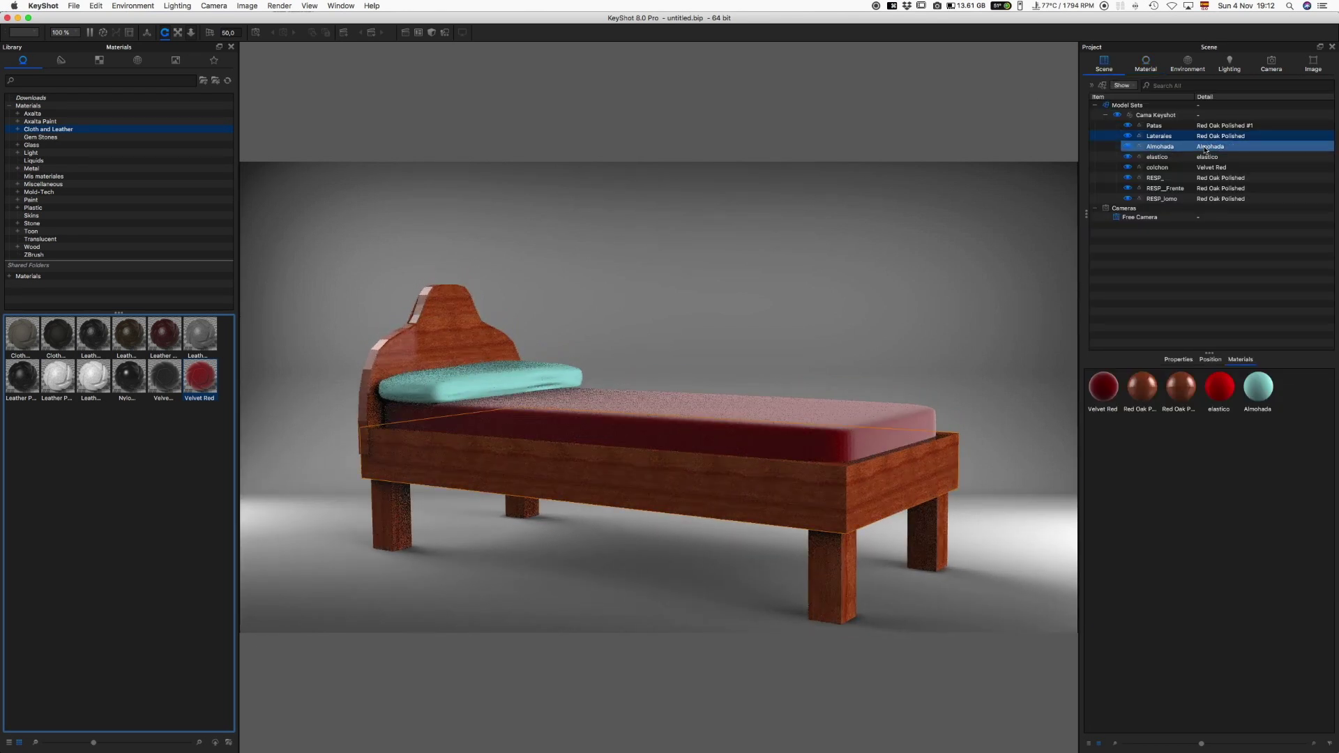
{"action": "double_click", "coordinate": [1180, 169]}
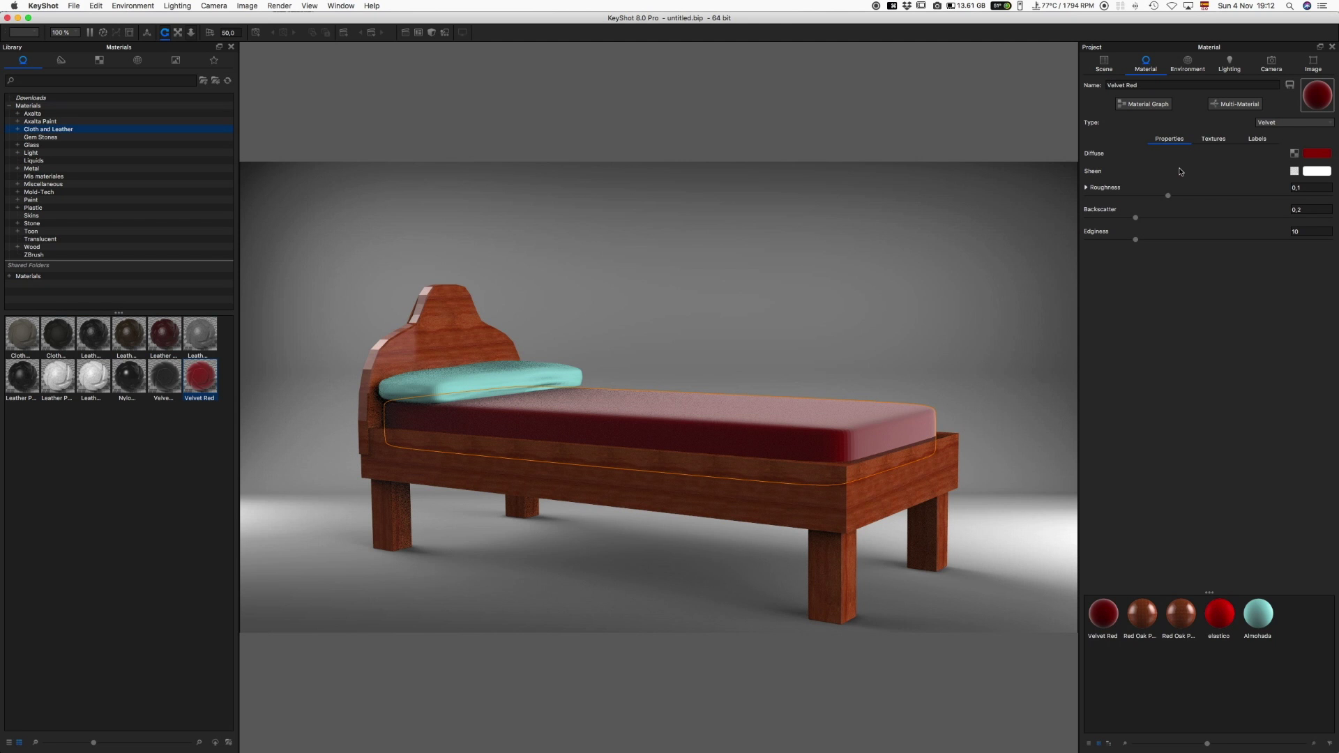
{"action": "left_click", "coordinate": [1214, 139]}
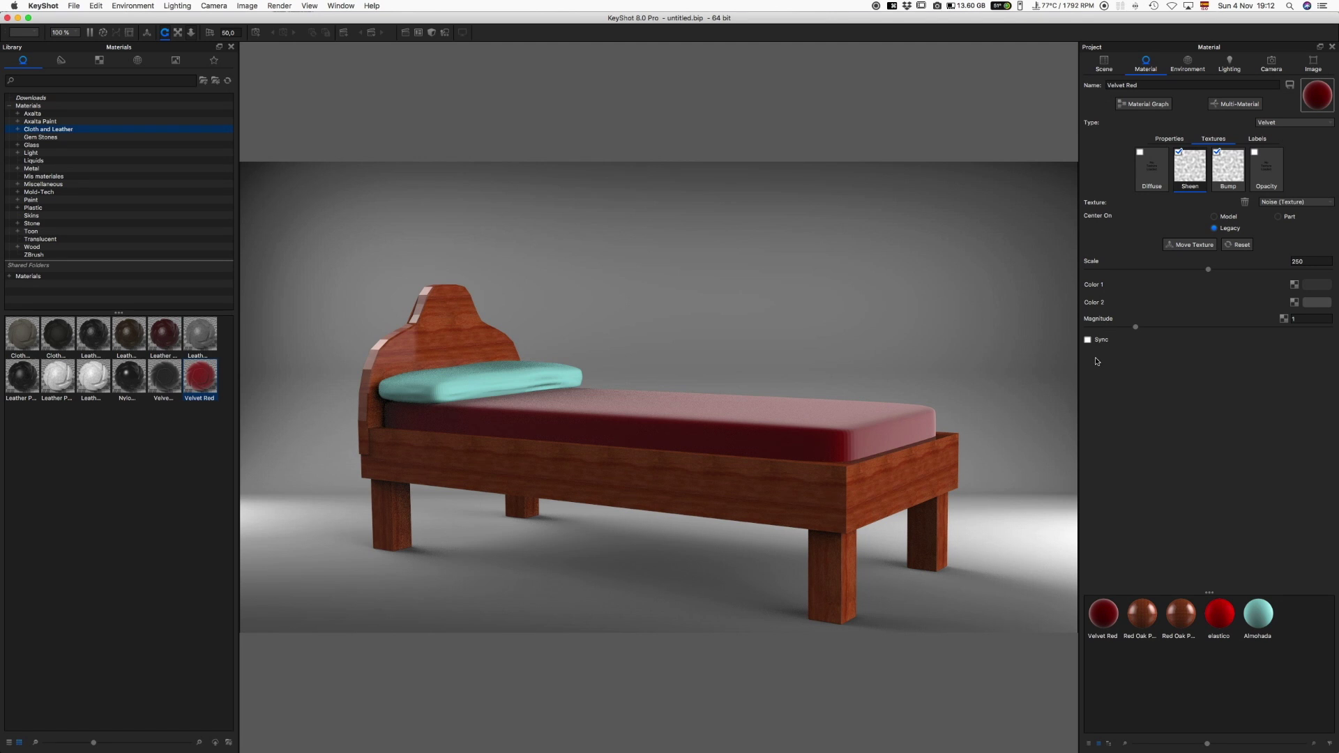
{"action": "left_click_drag", "start_coordinate": [825, 411], "coordinate": [823, 397]}
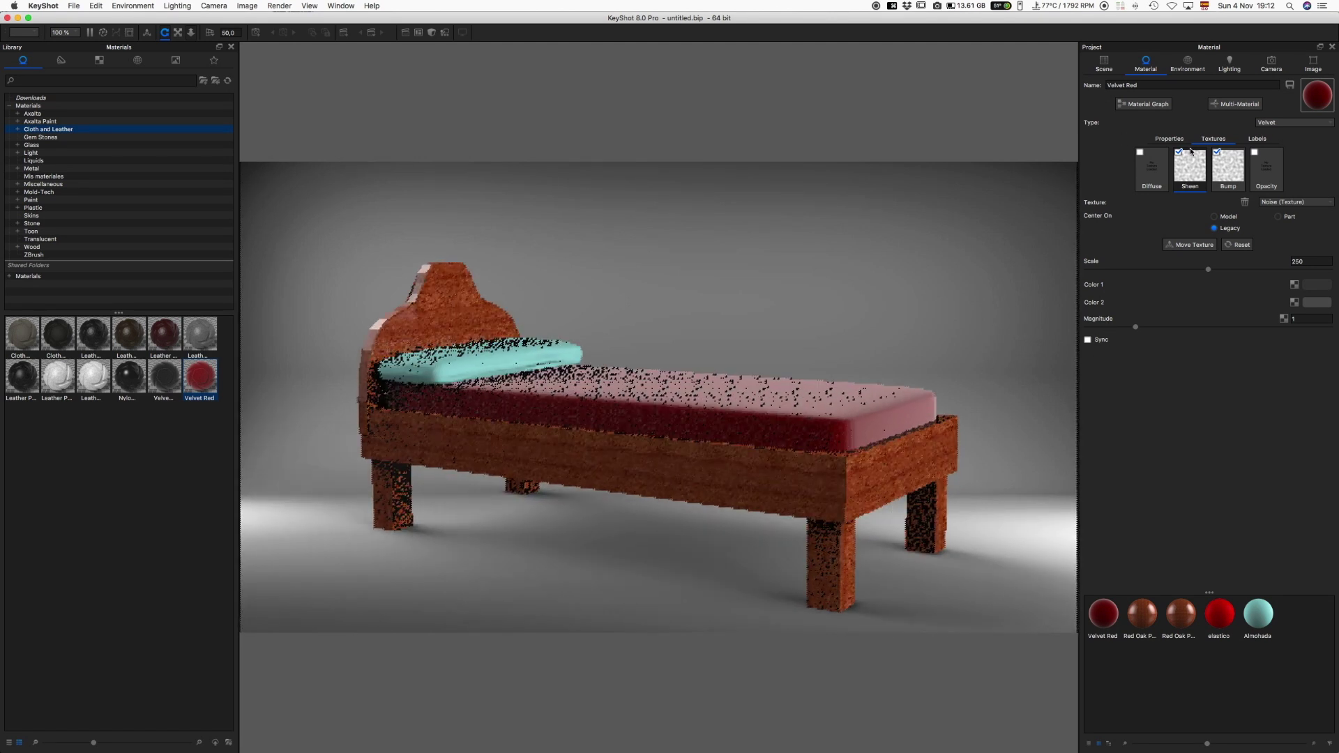
{"action": "left_click", "coordinate": [1170, 140]}
{"action": "left_click", "coordinate": [1212, 140]}
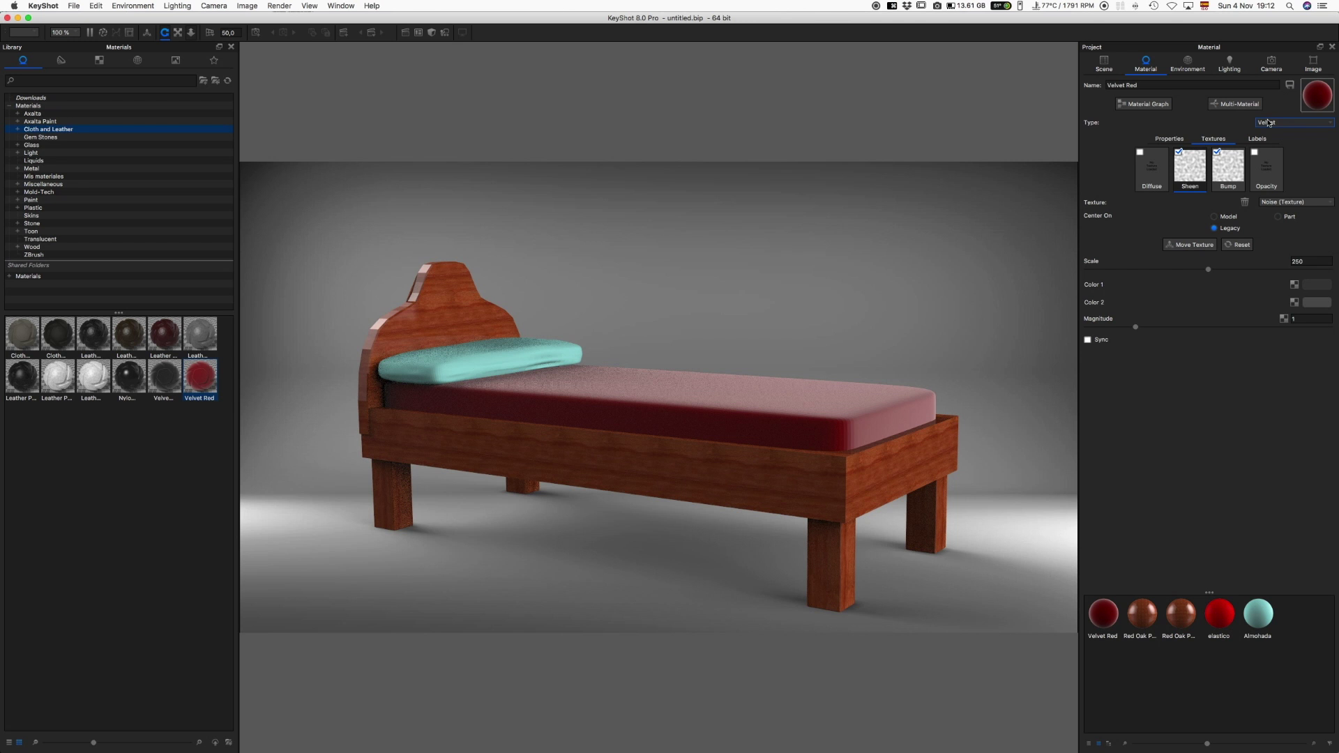
Step: Set the diffuse texture type of the mattress's velvet material to Texture Map
{"action": "left_click", "coordinate": [1155, 176]}
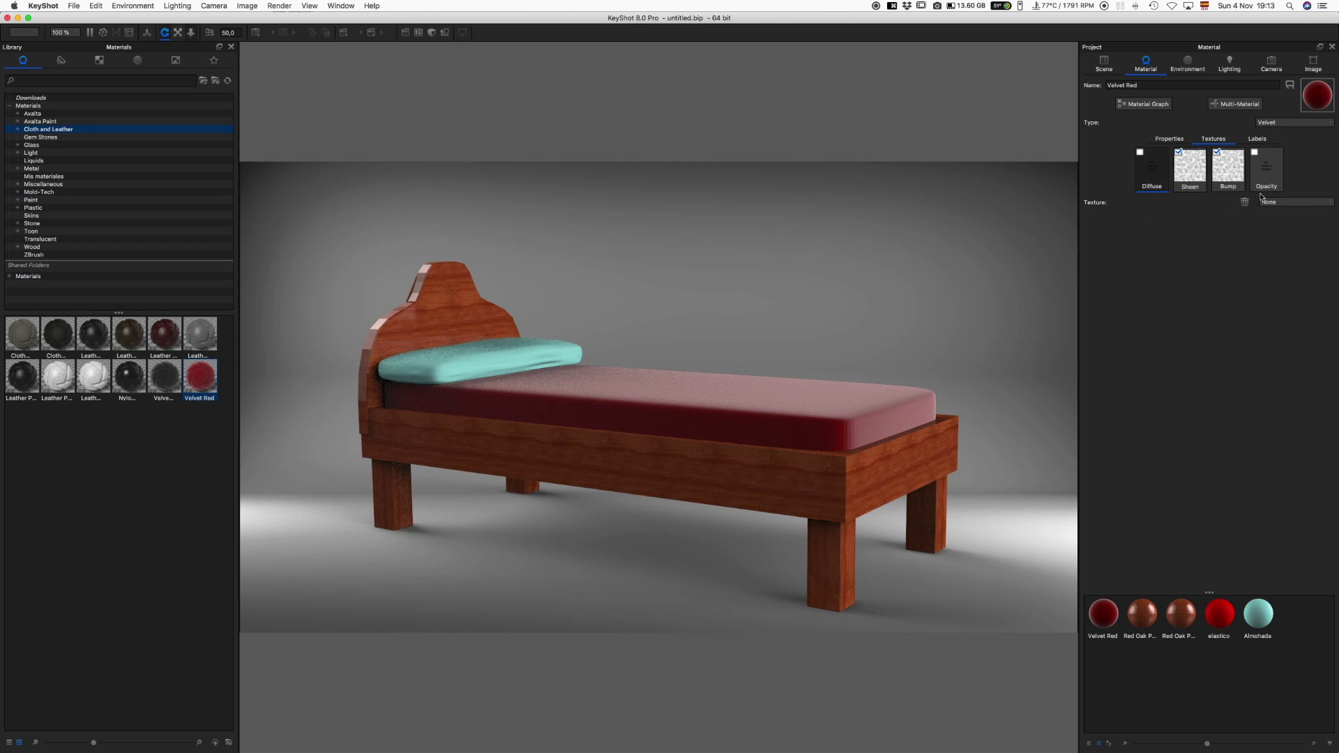
{"action": "left_click", "coordinate": [1285, 202]}
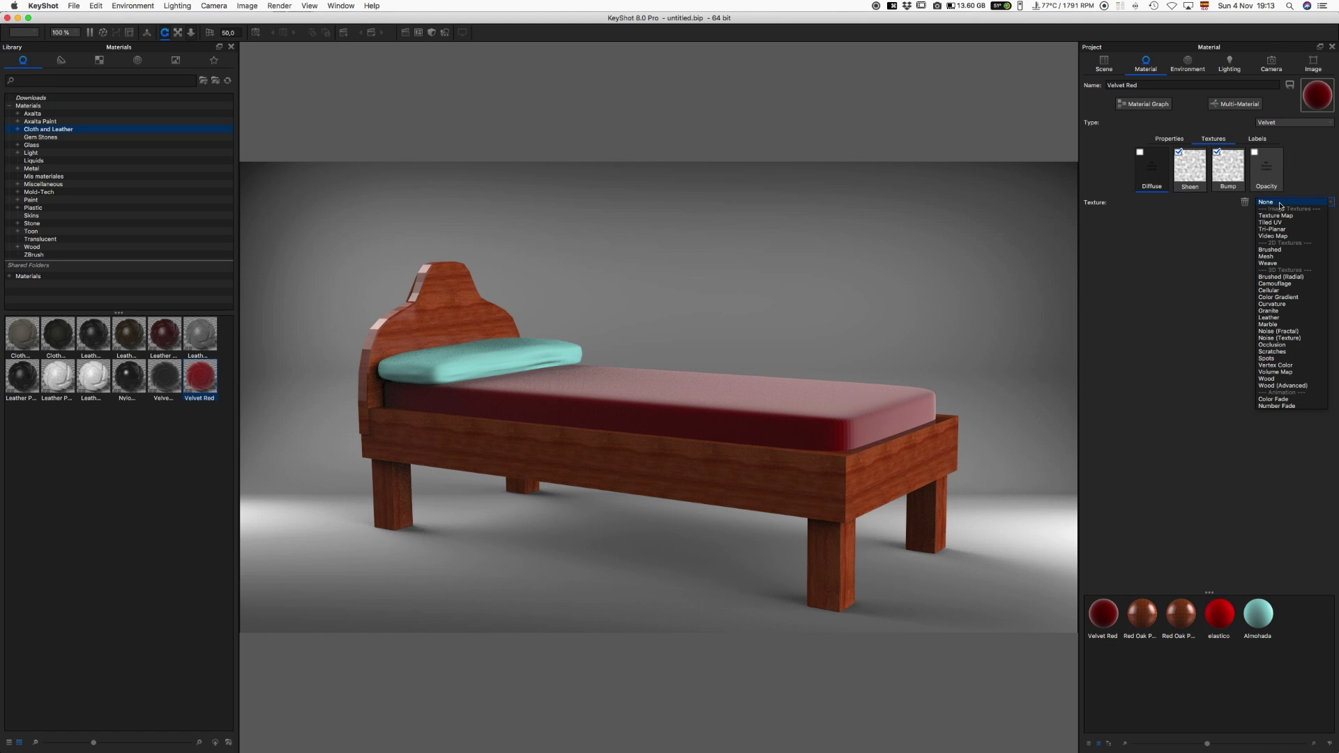
{"action": "left_click", "coordinate": [1156, 170]}
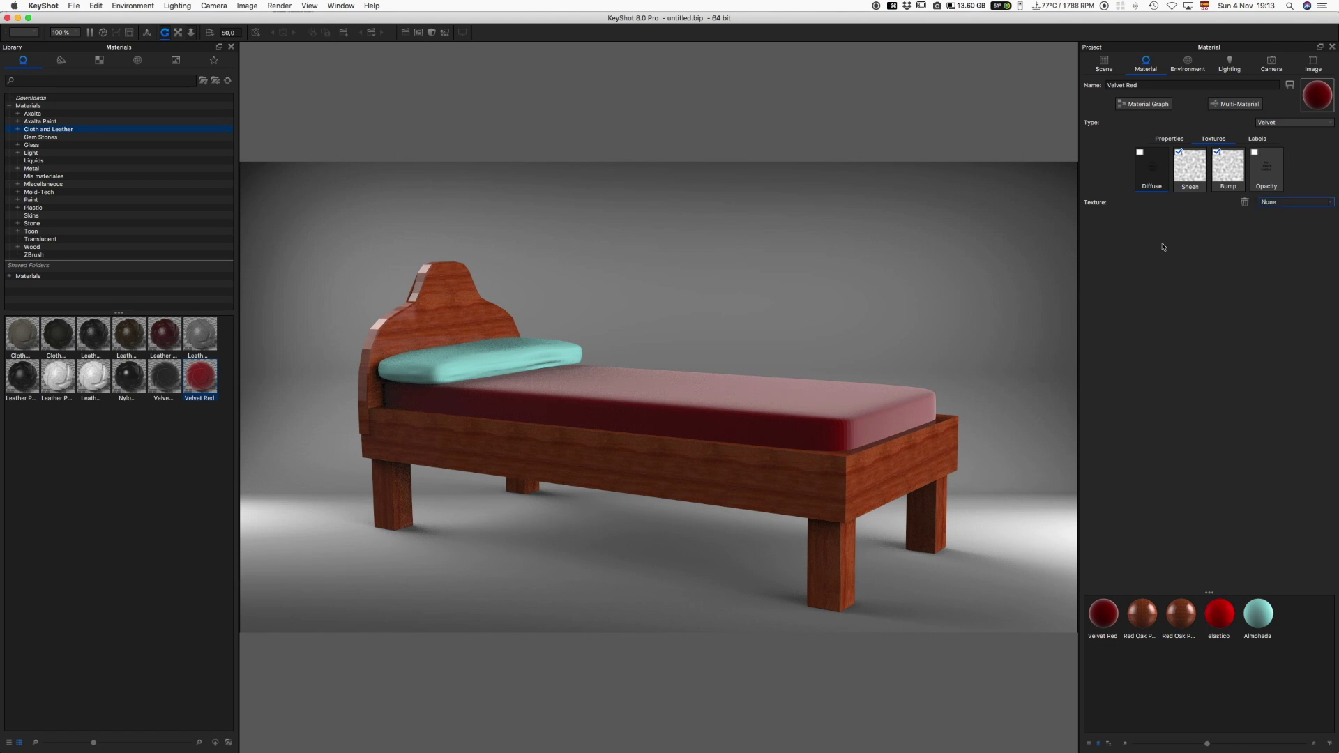
{"action": "left_click", "coordinate": [1286, 203]}
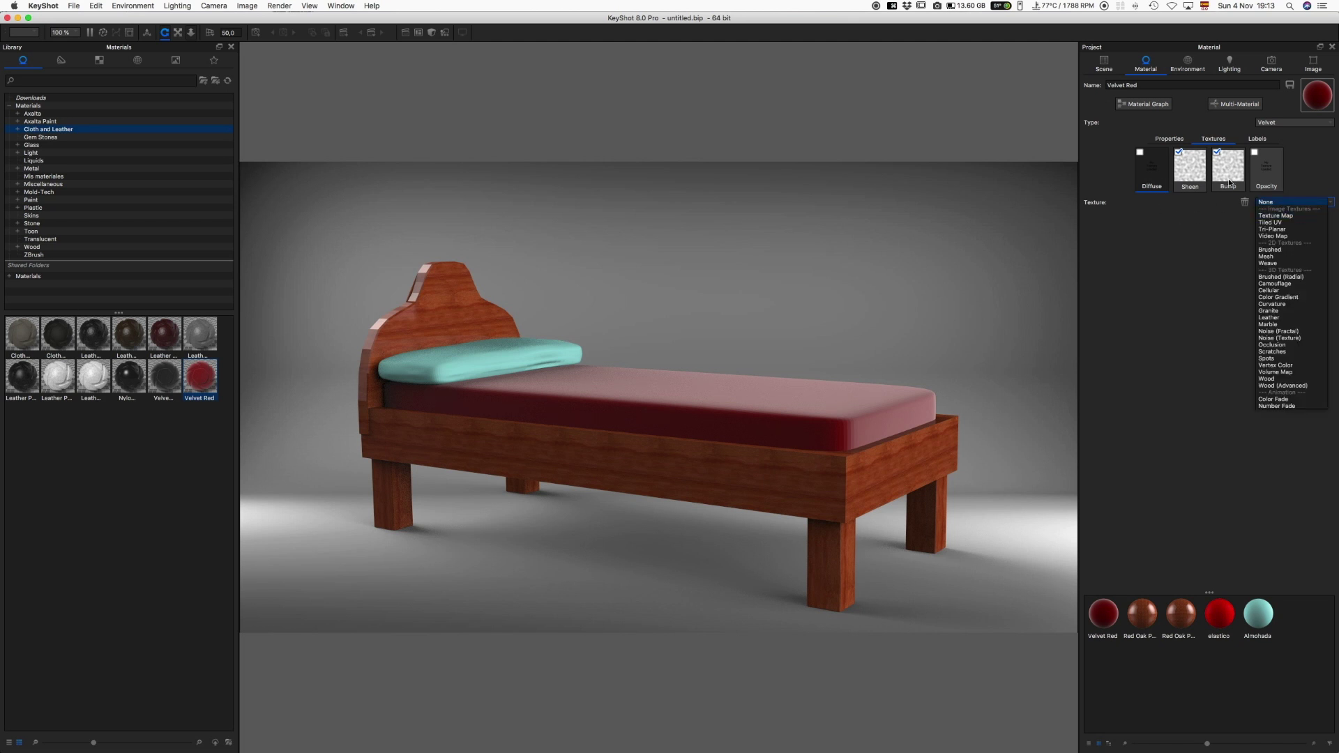
{"action": "left_click", "coordinate": [1299, 221]}
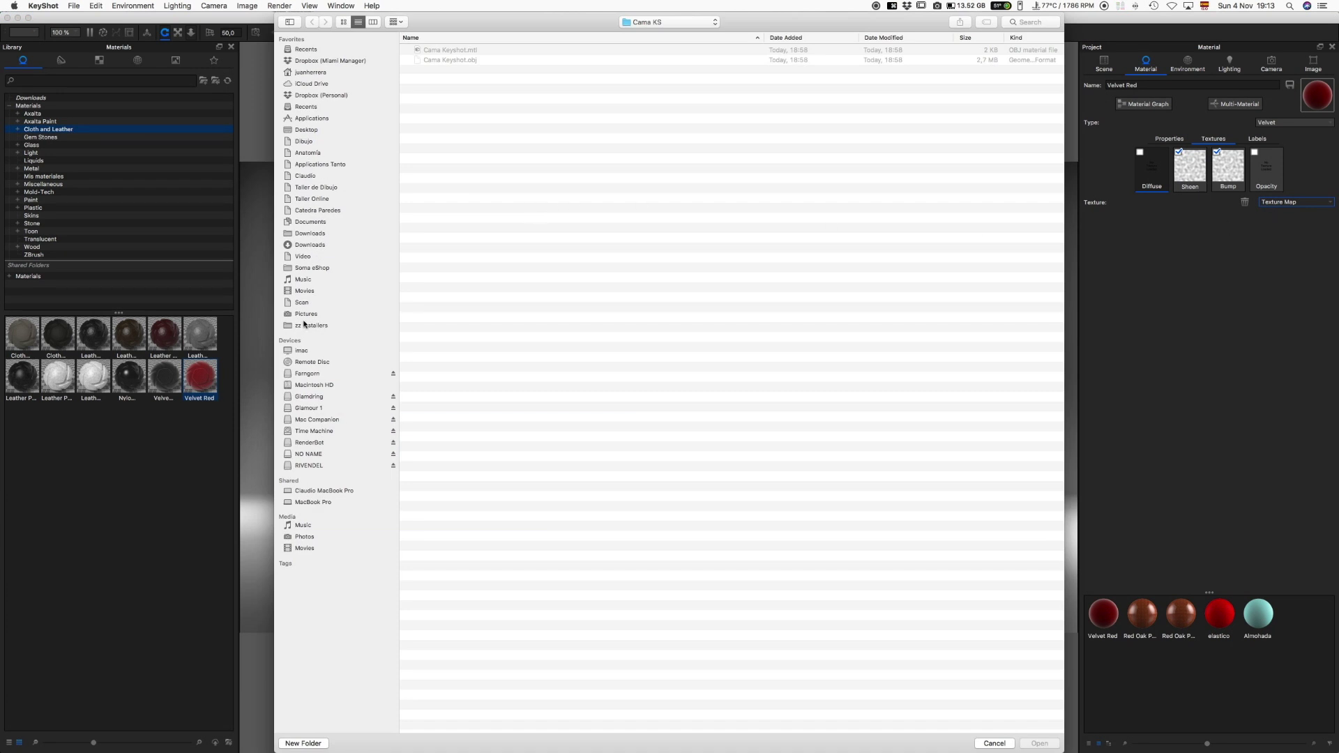
Step: Browse in column view to the telas folder inside 3D/Textures on the Fangorn drive and preview the 51654 image
{"action": "left_click", "coordinate": [324, 377]}
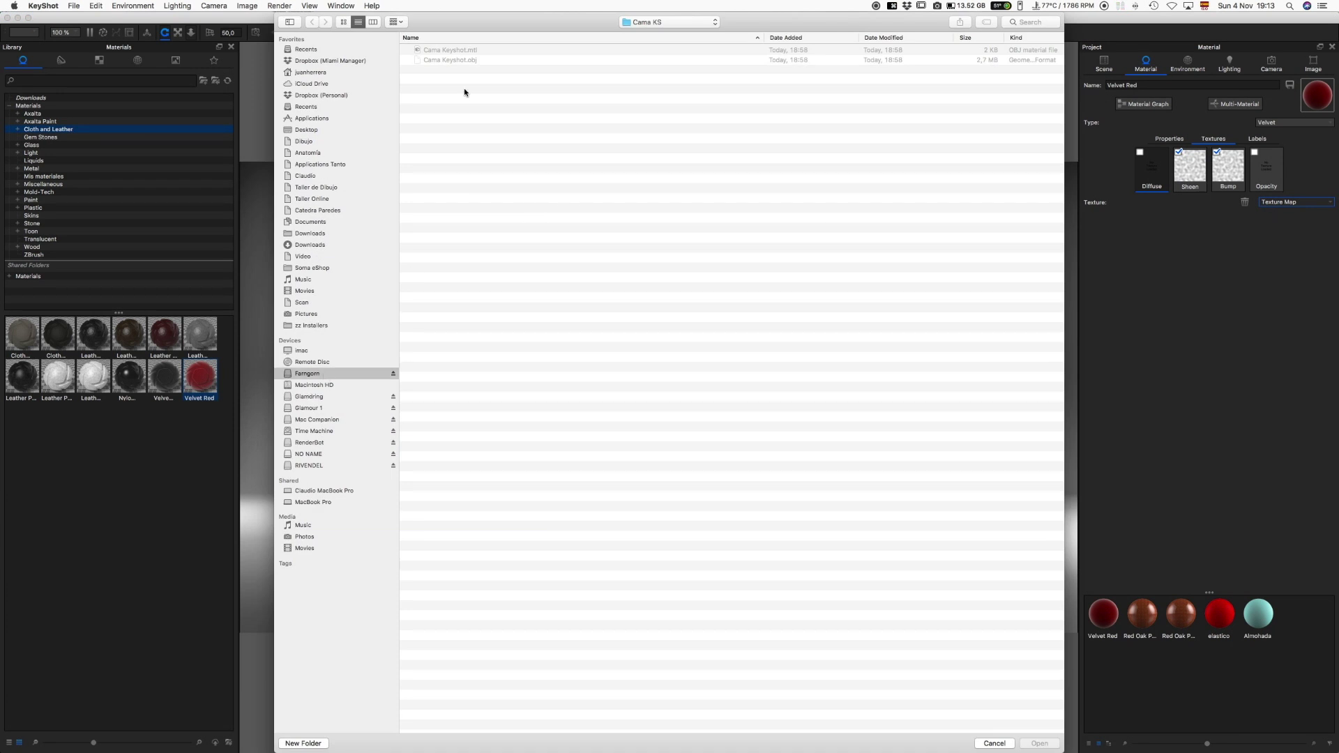
{"action": "left_click", "coordinate": [373, 21]}
{"action": "left_click", "coordinate": [414, 47]}
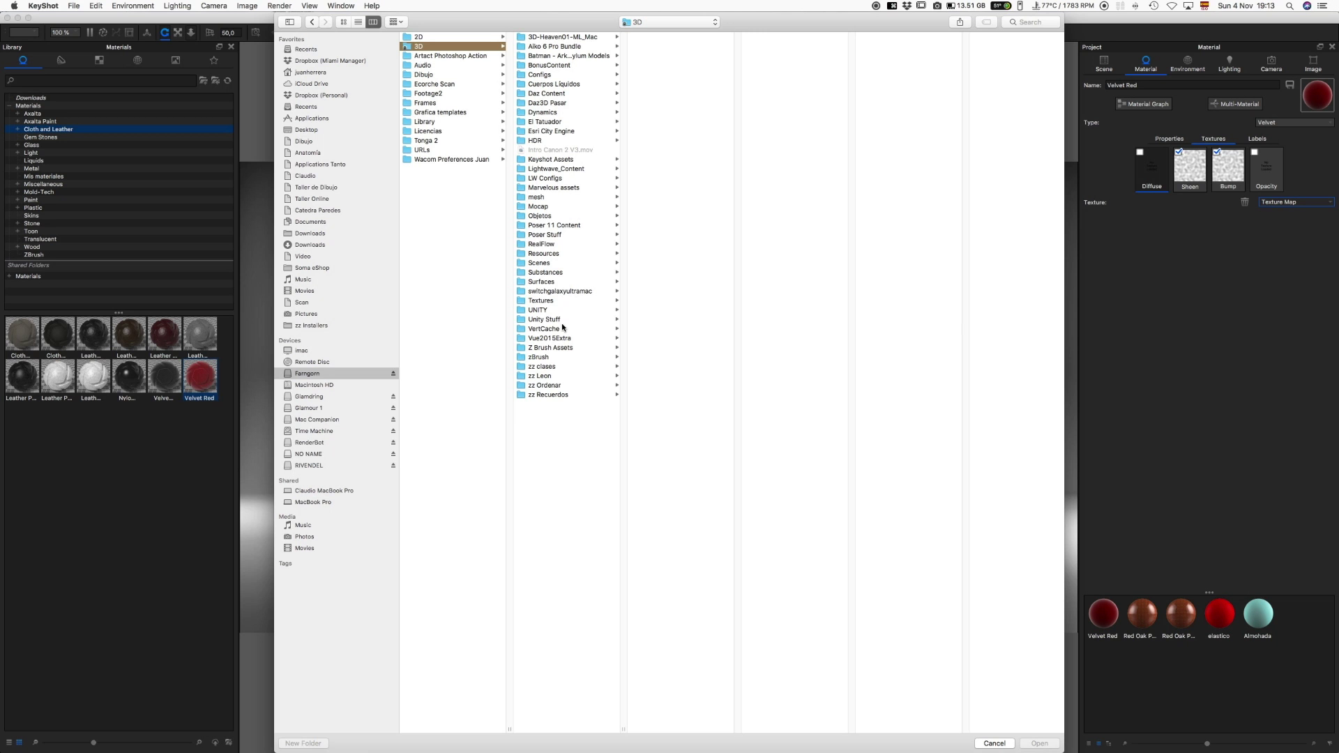
{"action": "left_click", "coordinate": [550, 305]}
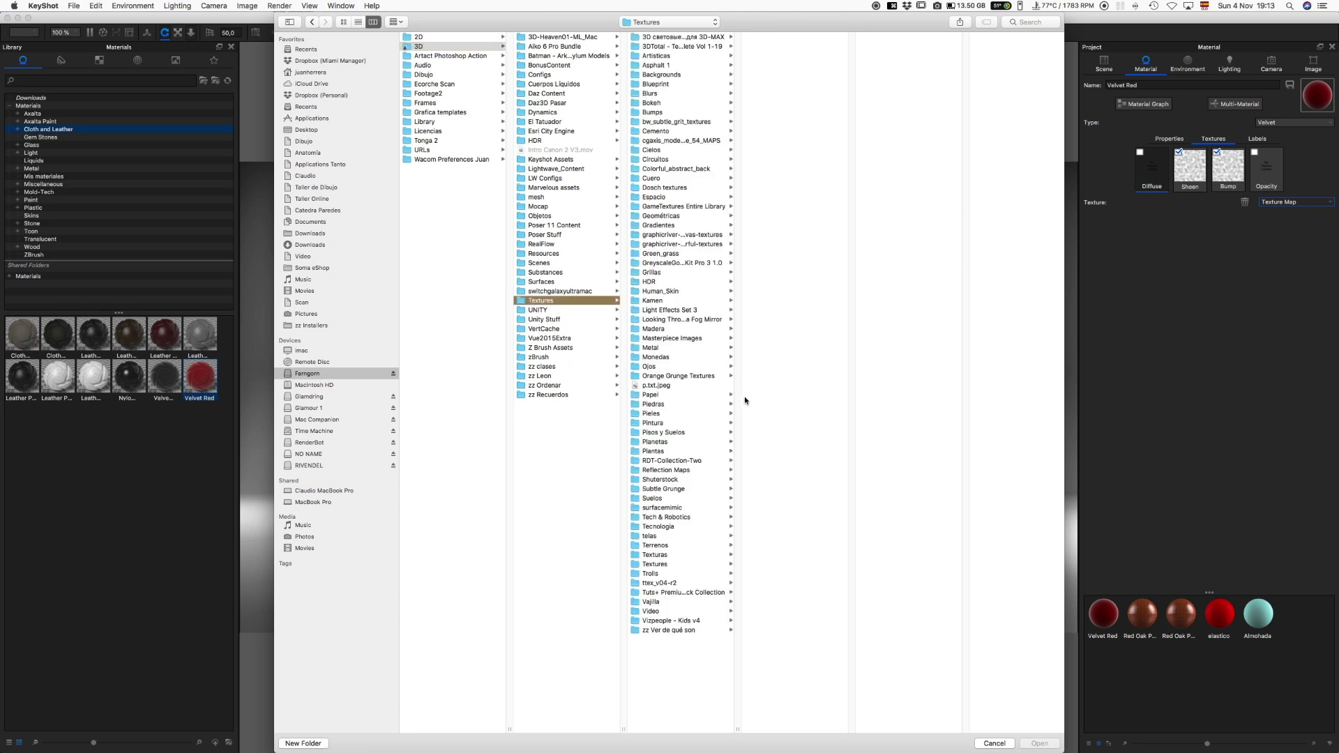
{"action": "left_click", "coordinate": [691, 537]}
{"action": "left_click", "coordinate": [767, 37]}
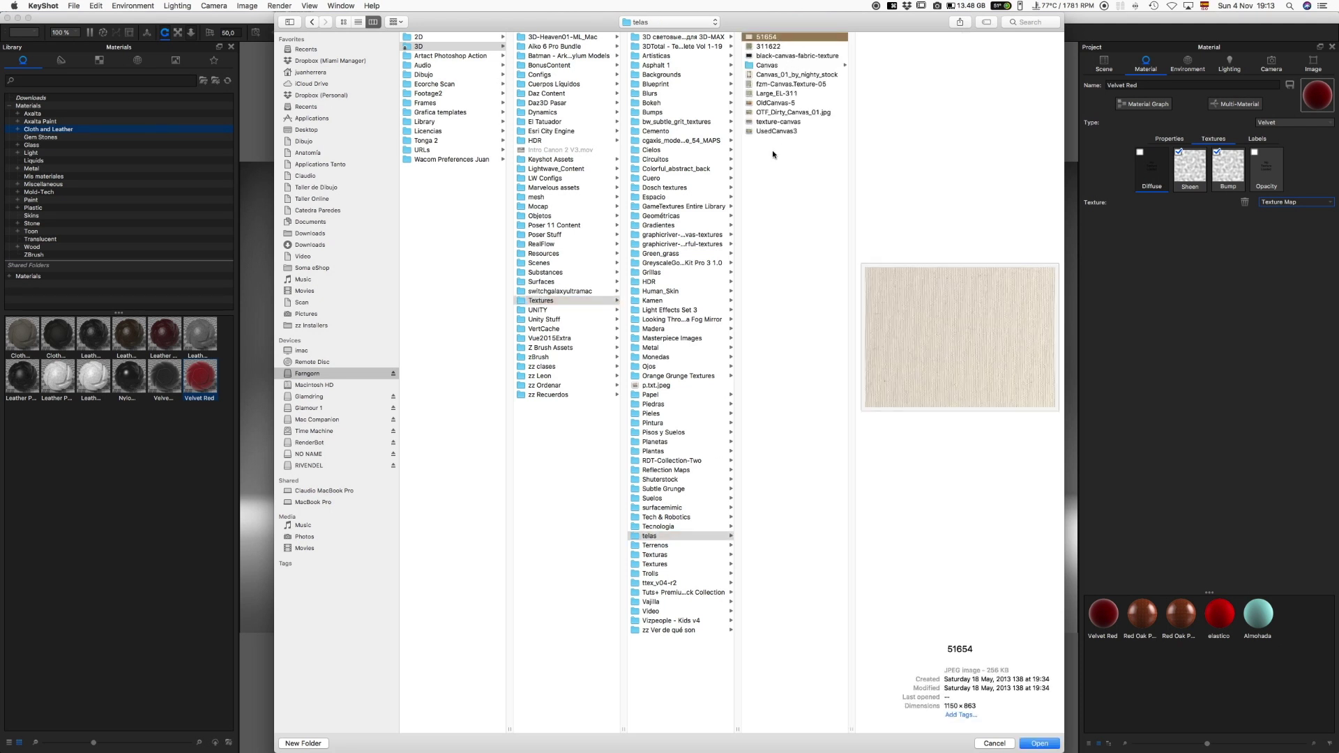
Step: Preview the fabric images in the telas folder and load texture-canvas as the mattress's diffuse texture
{"action": "key", "text": "Down"}
{"action": "key", "text": "Down"}
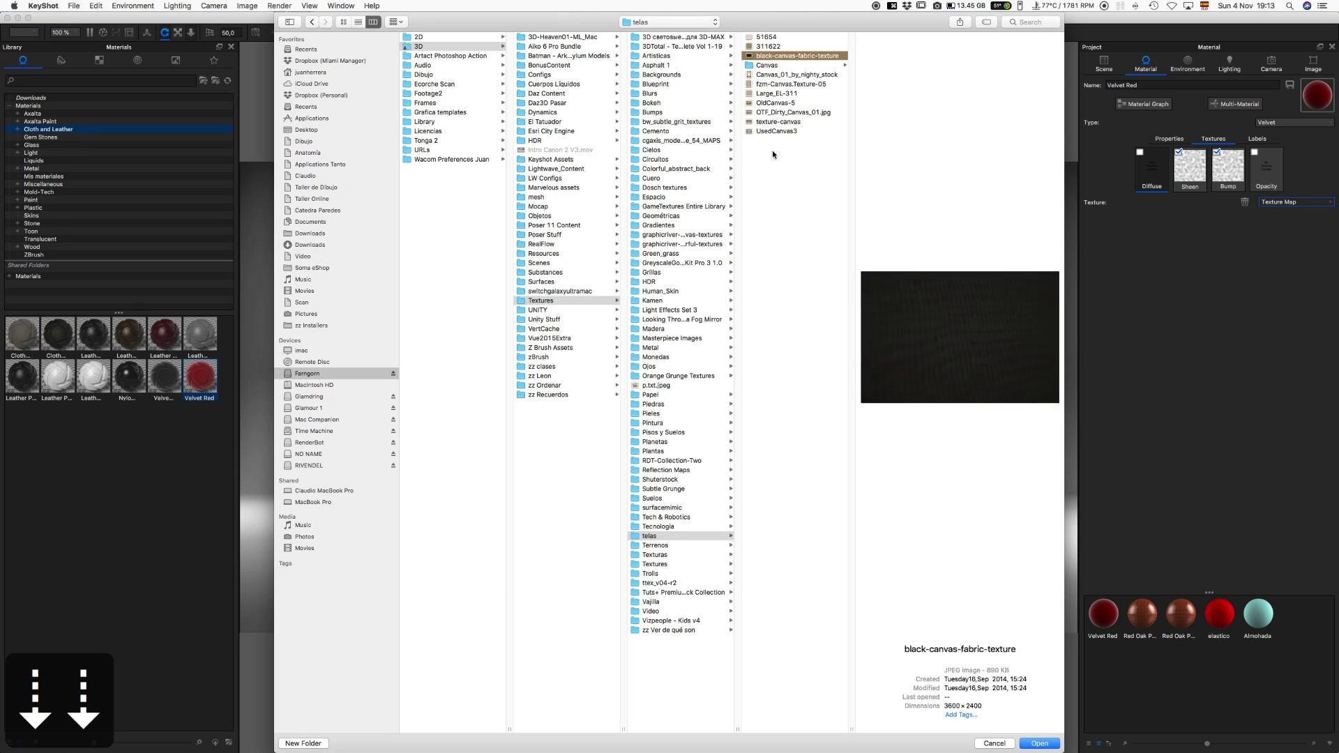
{"action": "key", "text": "Down"}
{"action": "key", "text": "Down"}
{"action": "key", "text": "Down"}
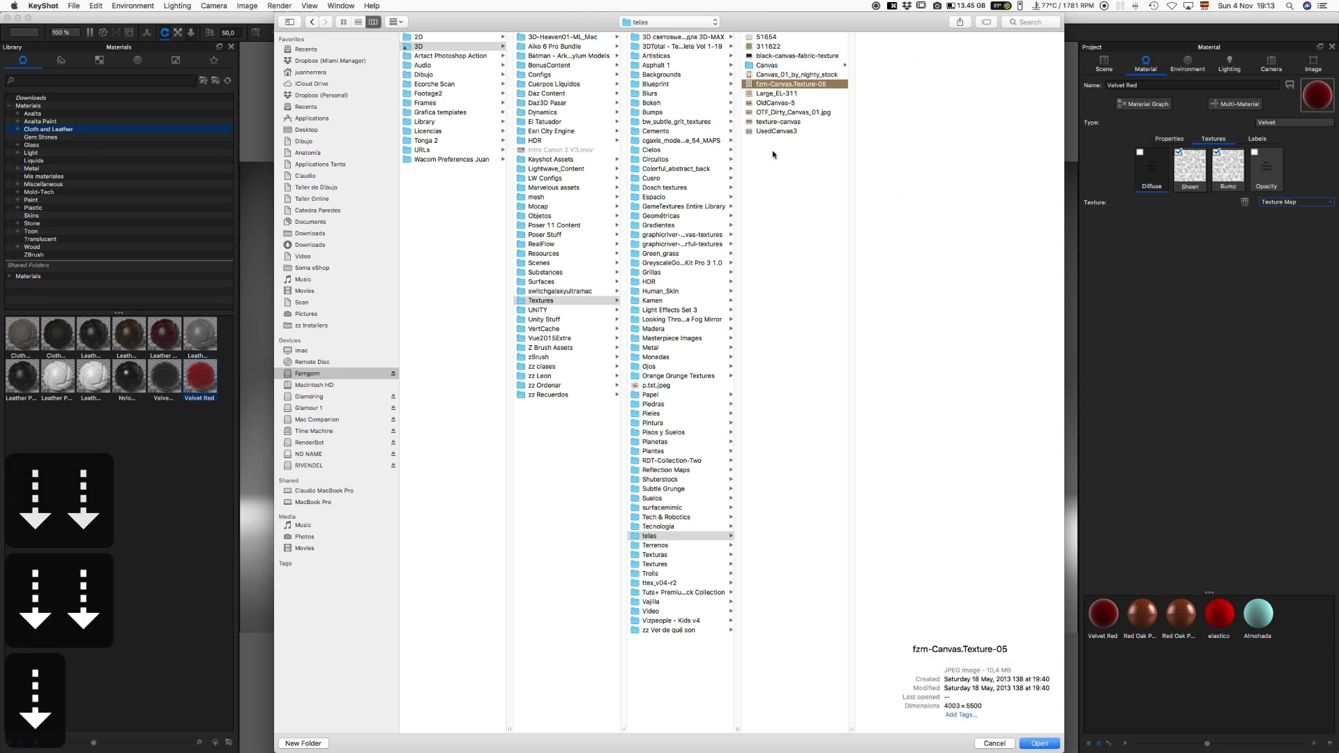
{"action": "key", "text": "Down"}
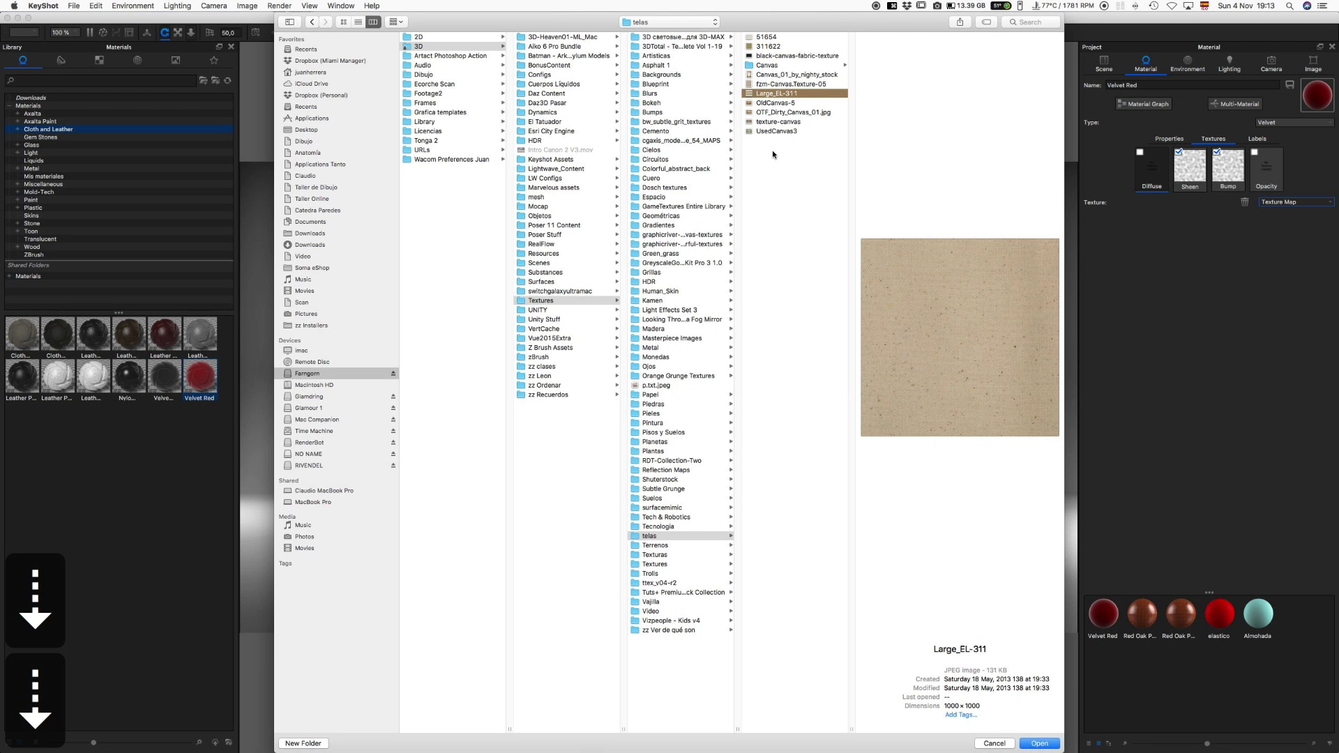
{"action": "key", "text": "Down"}
{"action": "key", "text": "Down"}
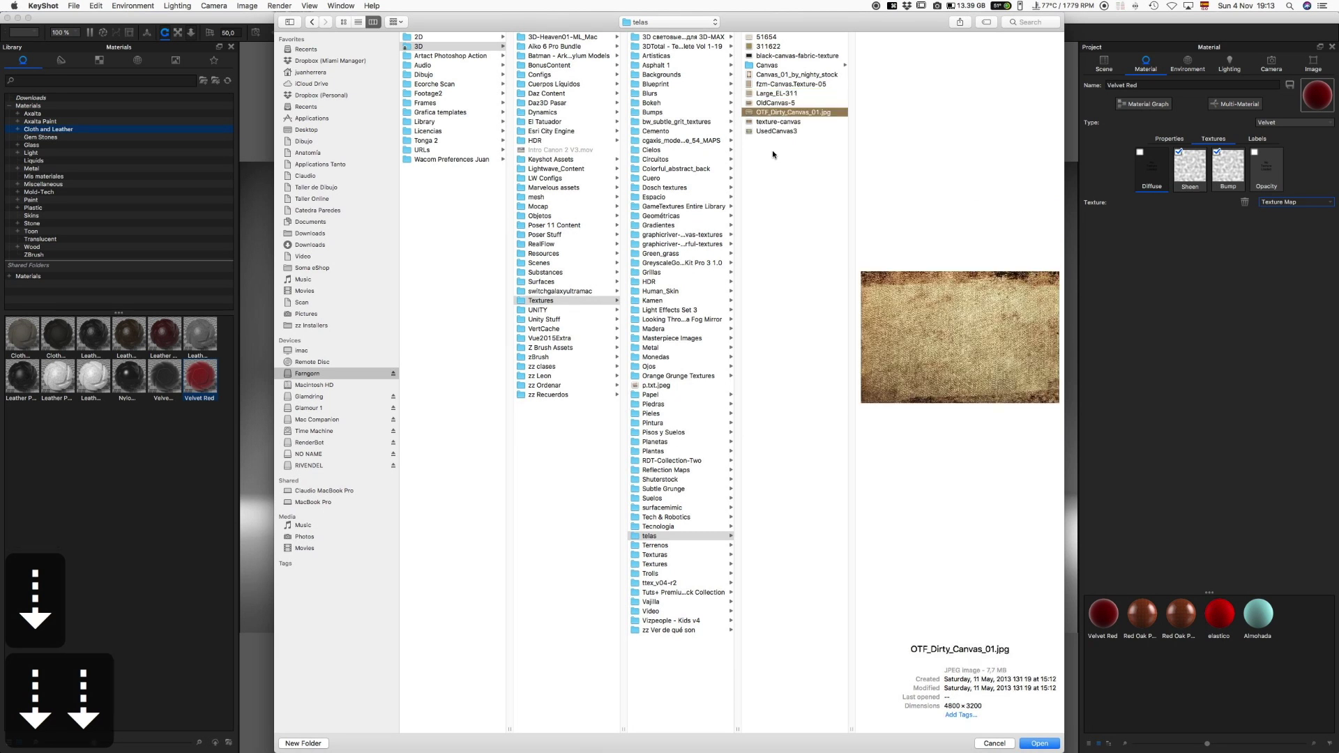
{"action": "key", "text": "Down"}
{"action": "key", "text": "Down"}
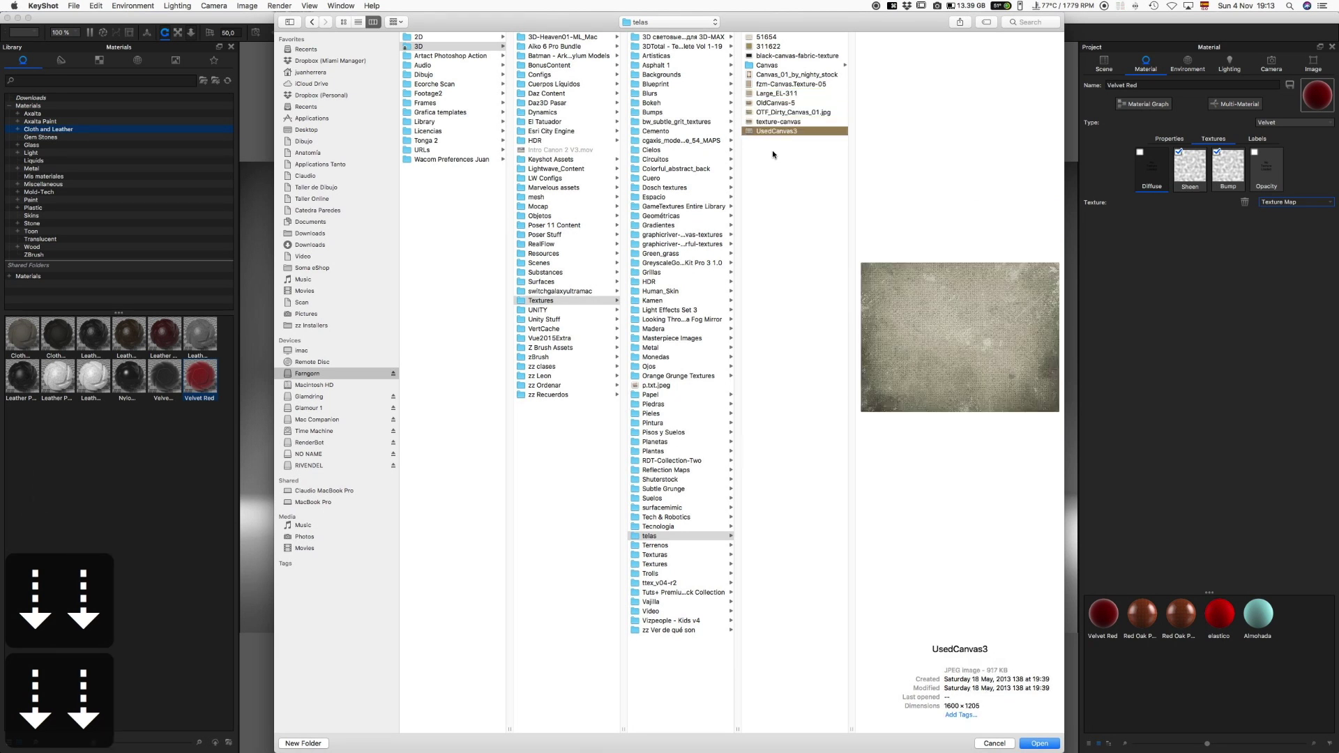
{"action": "key", "text": "Up"}
{"action": "key", "text": "Return"}
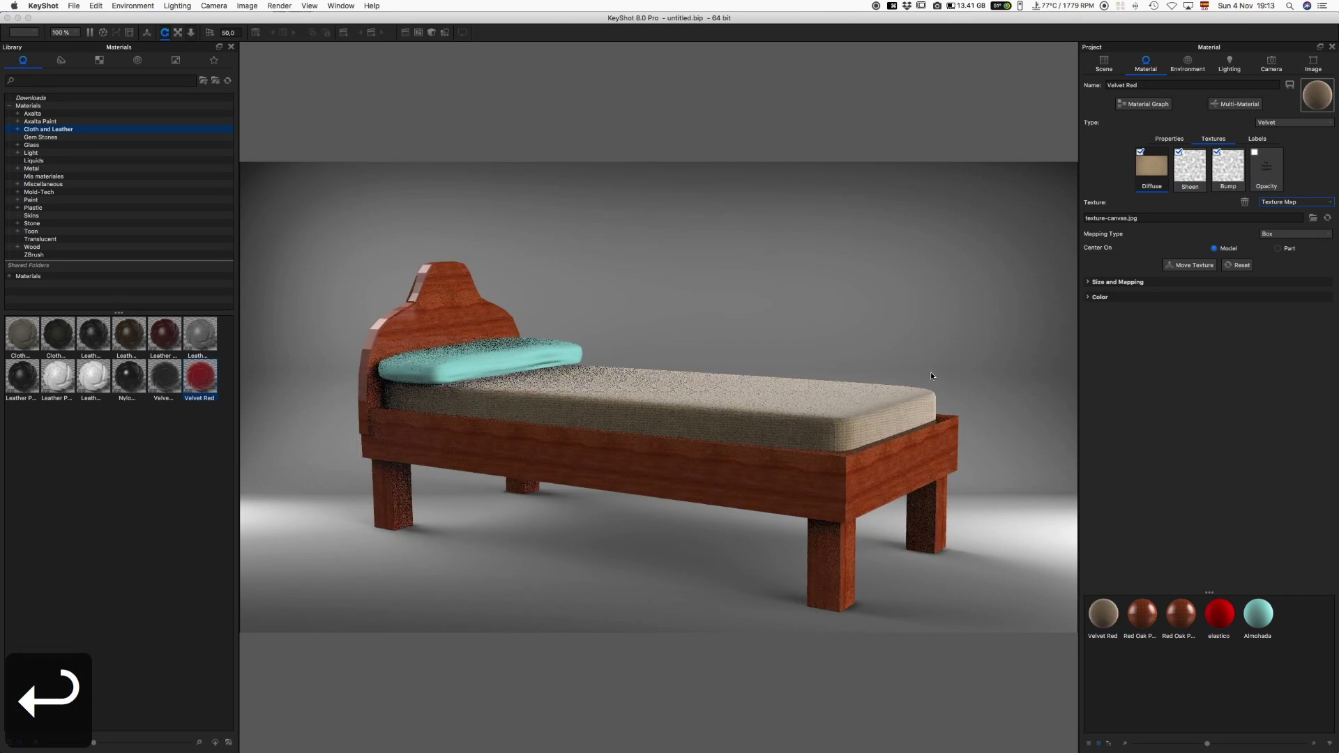
Step: Review the mapping types for the mattress's diffuse texture and briefly show its Move Texture manipulator
{"action": "left_click_drag", "start_coordinate": [906, 385], "coordinate": [918, 383]}
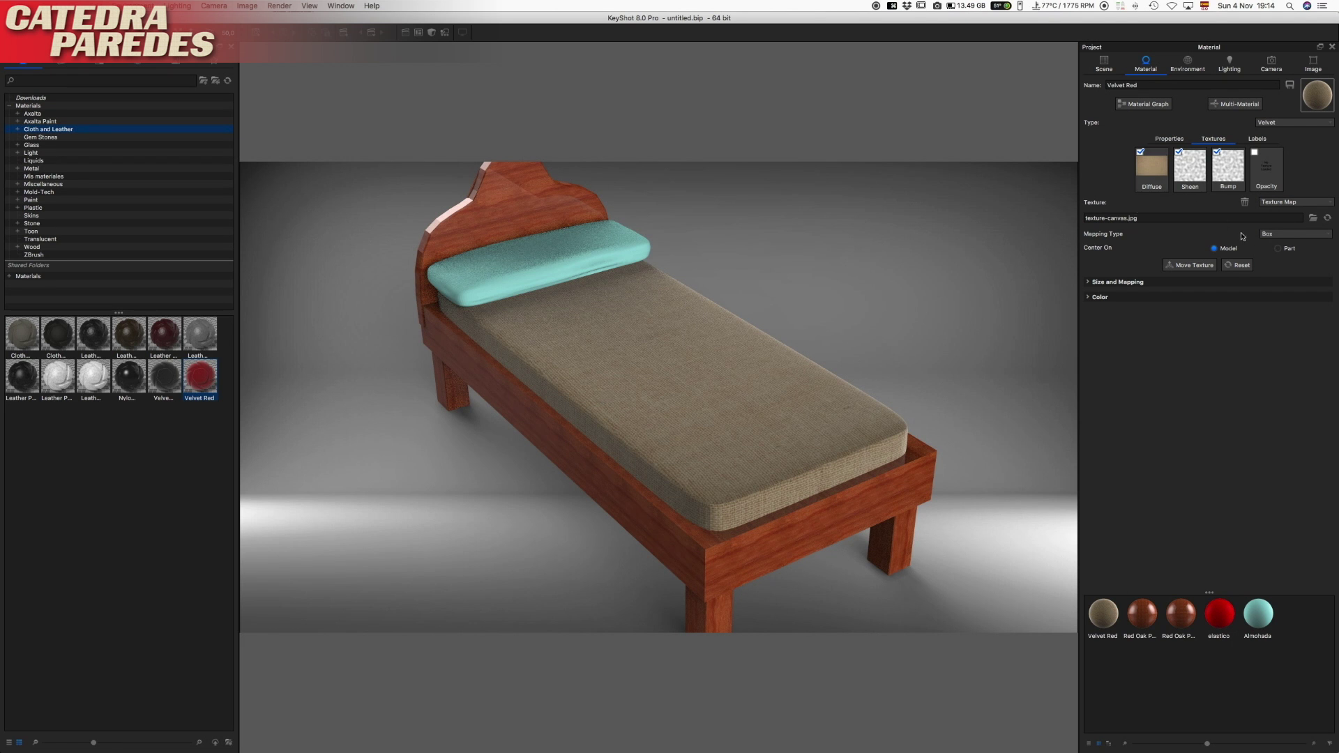
{"action": "left_click", "coordinate": [1268, 235]}
{"action": "left_click", "coordinate": [1239, 334]}
{"action": "left_click", "coordinate": [1202, 268]}
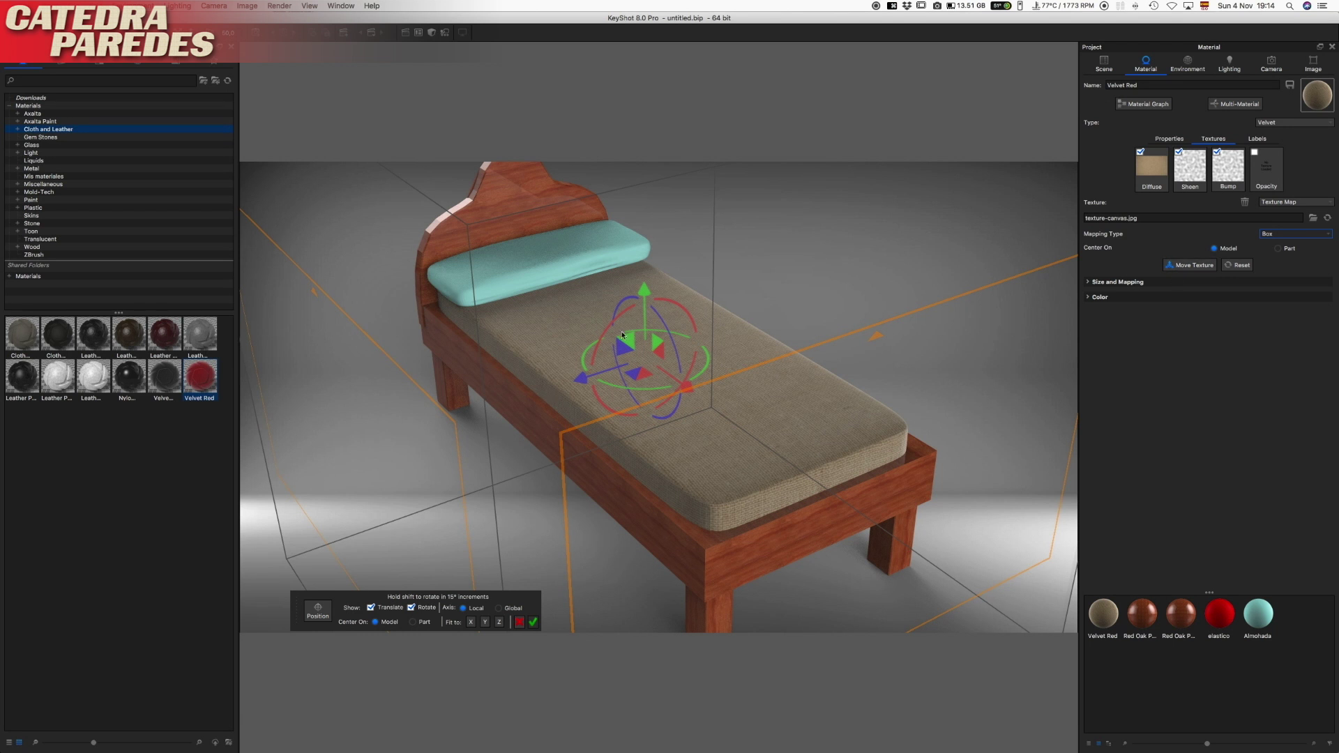
{"action": "left_click", "coordinate": [532, 621]}
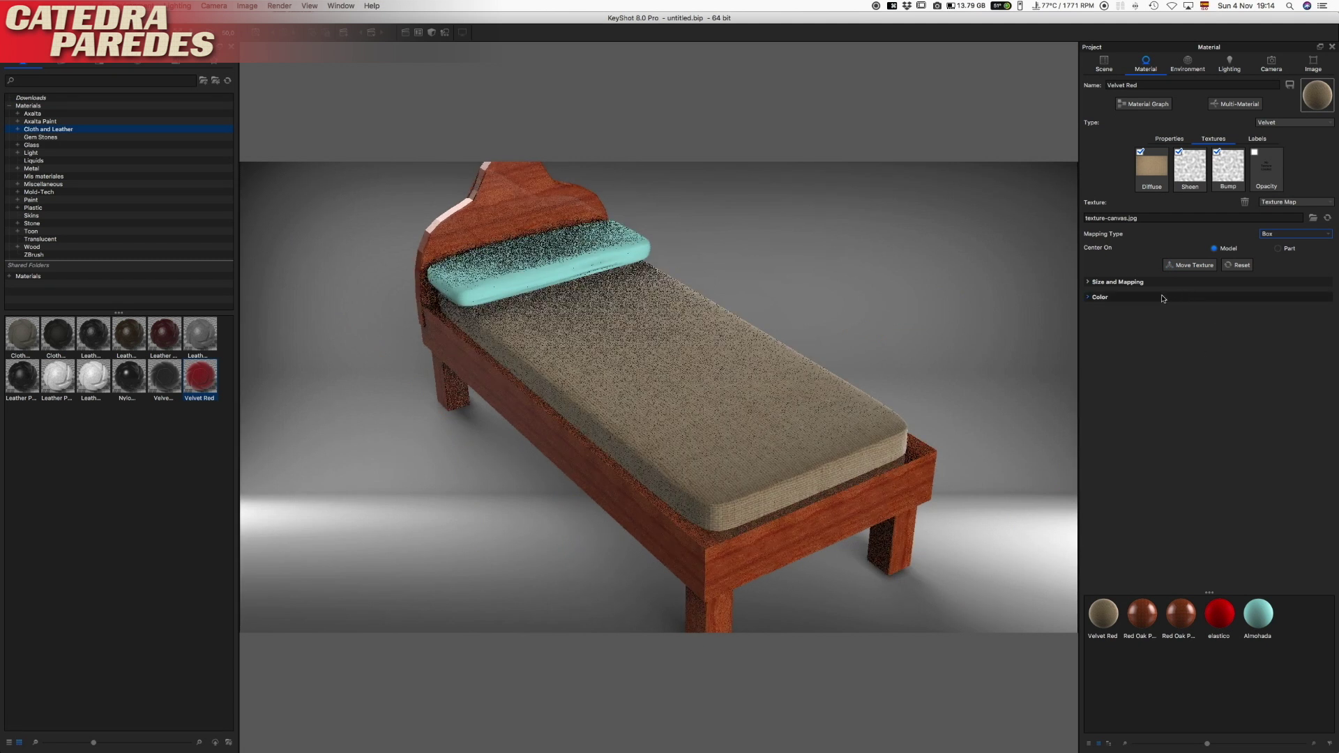
Step: Reduce the mattress's texture-canvas map to a width of about 0.262 m with linked height and inspect the weave up close
{"action": "left_click", "coordinate": [1088, 283]}
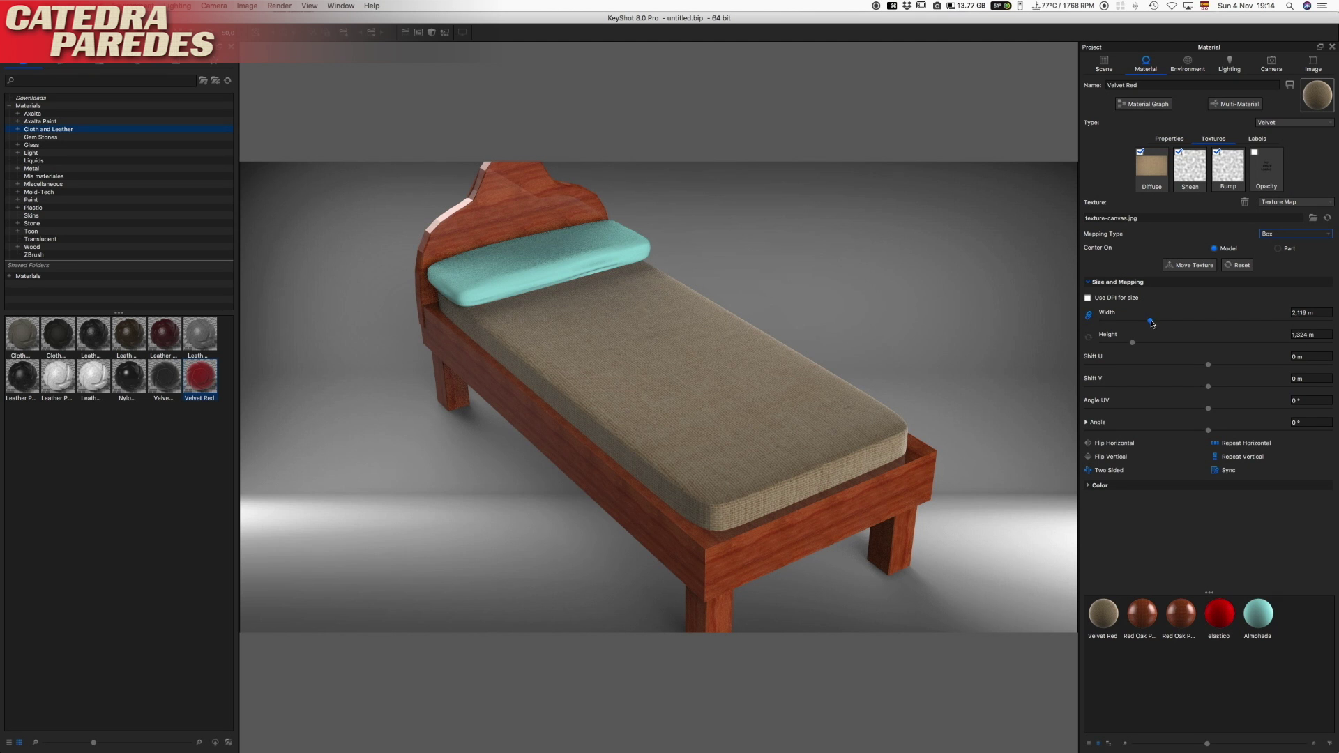
{"action": "left_click_drag", "start_coordinate": [1150, 321], "coordinate": [1107, 332]}
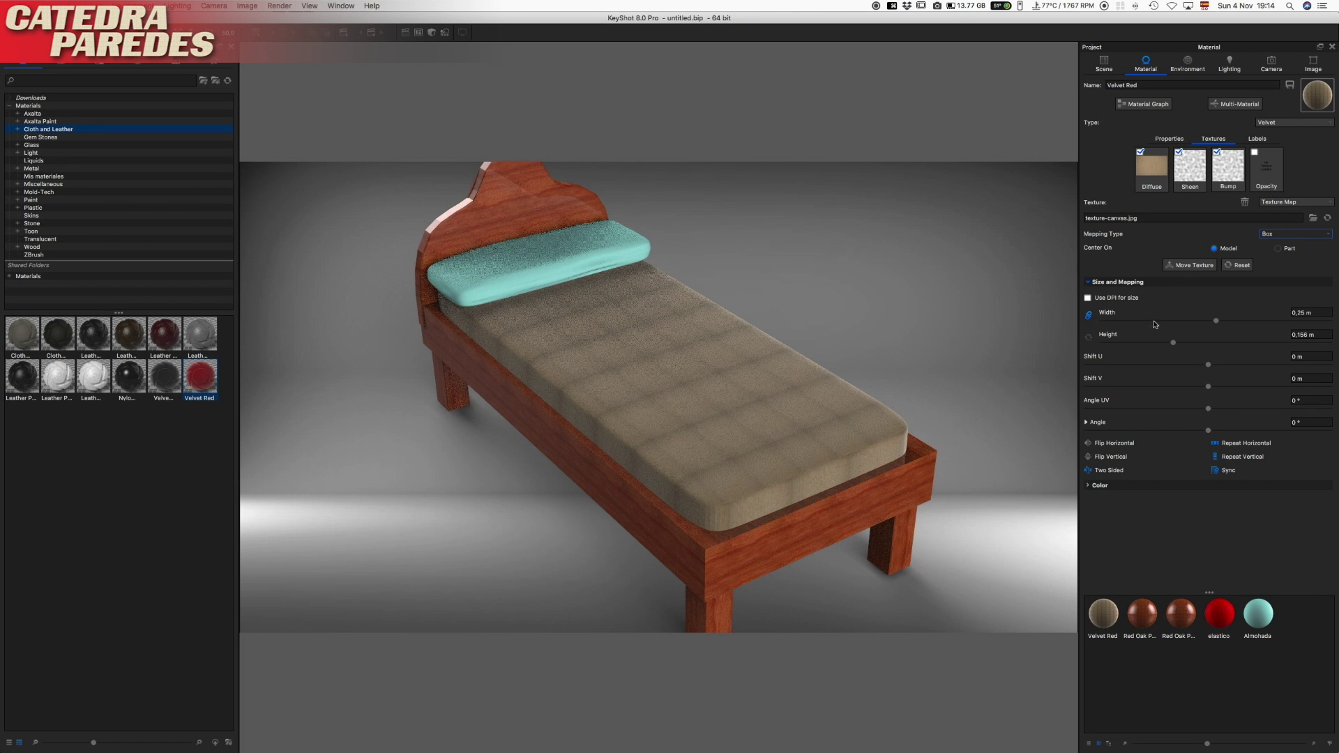
{"action": "left_click_drag", "start_coordinate": [1217, 322], "coordinate": [1220, 322]}
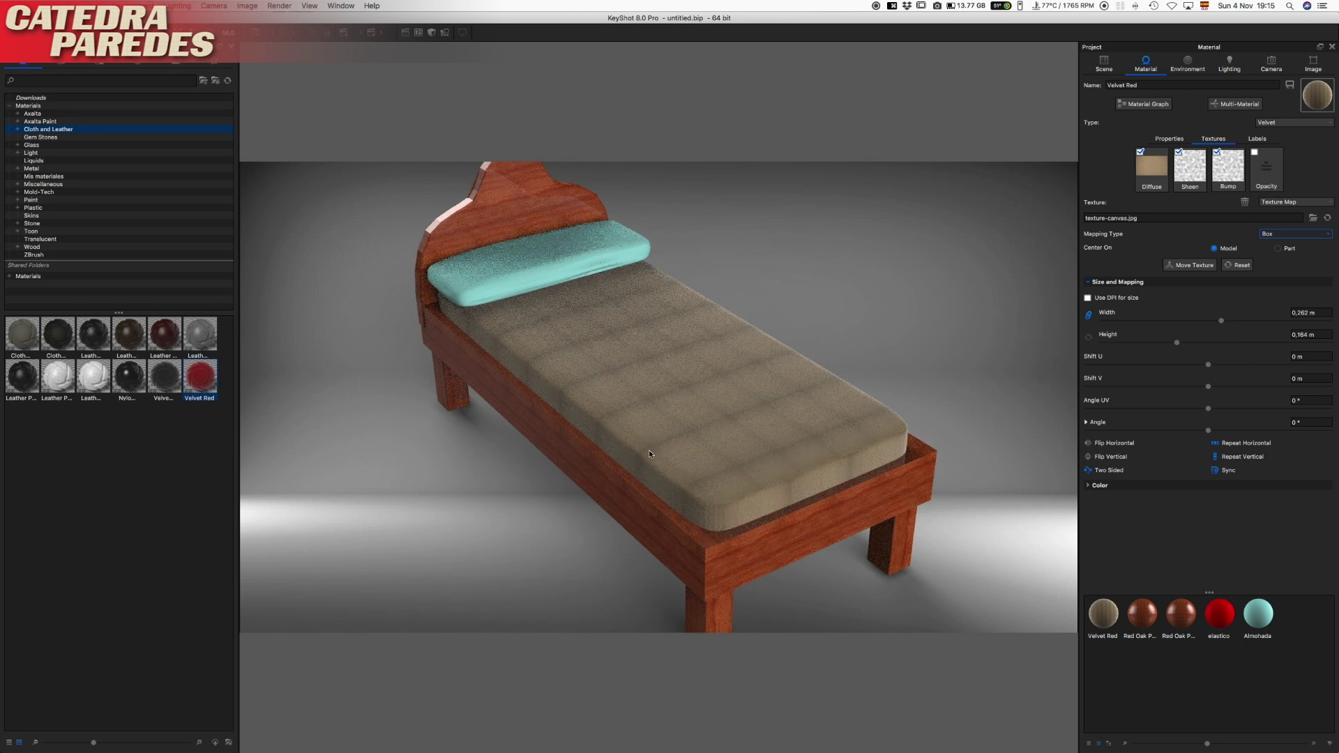
{"action": "scroll", "coordinate": [739, 459], "scroll_direction": "up", "scroll_amount": 3}
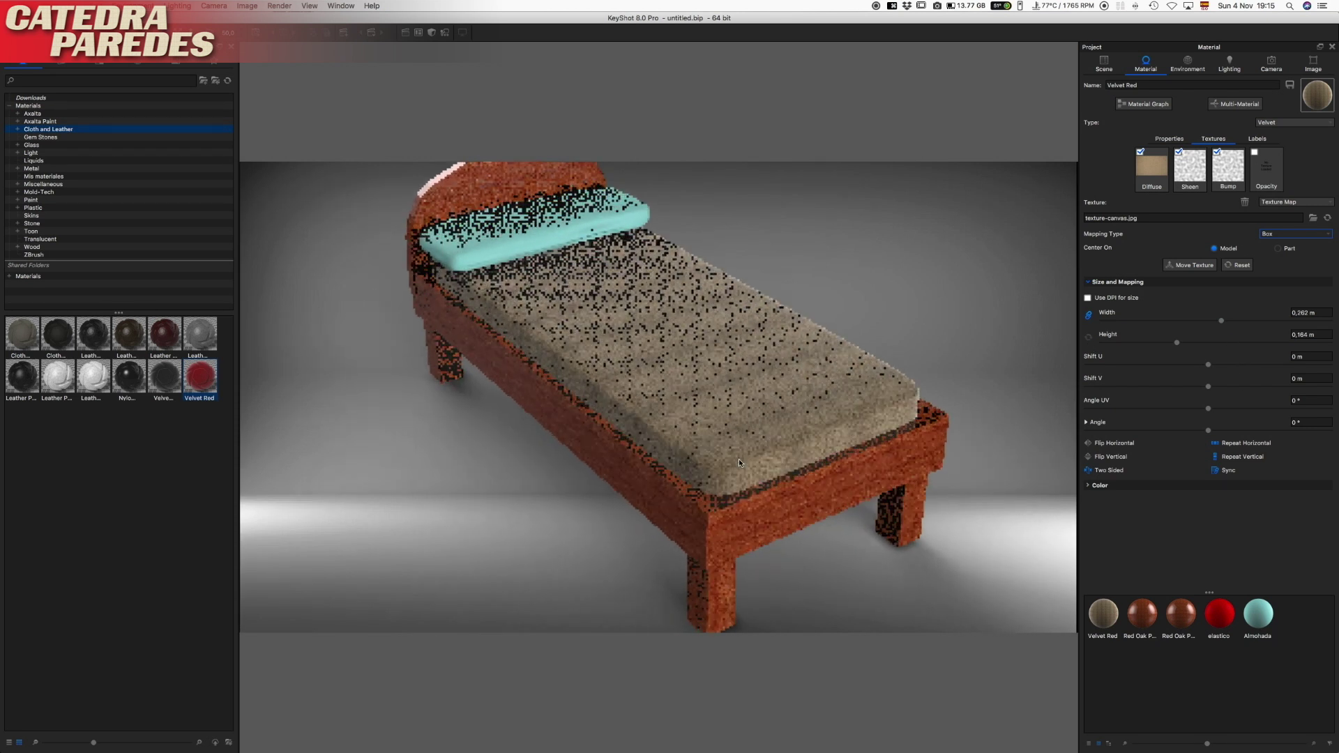
{"action": "scroll", "coordinate": [741, 459], "scroll_direction": "down", "scroll_amount": 3}
{"action": "scroll", "coordinate": [749, 455], "scroll_direction": "up", "scroll_amount": 3}
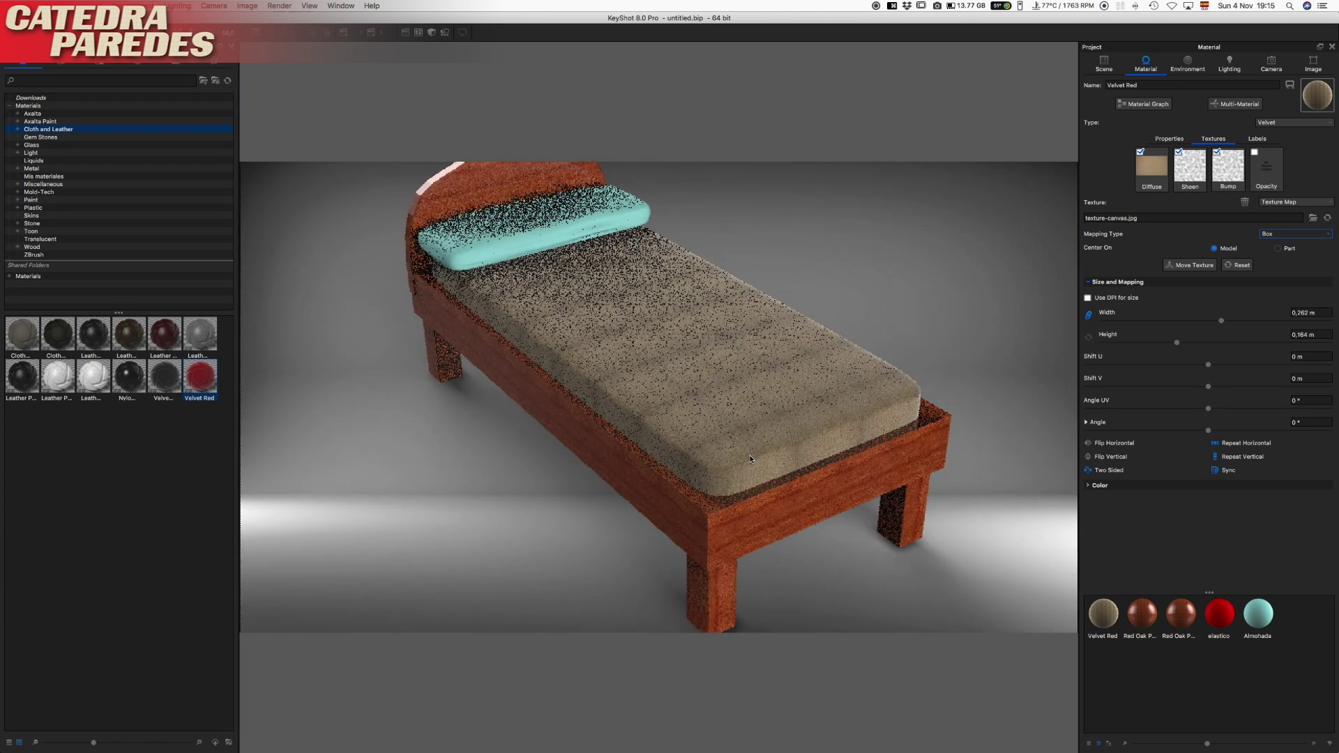
{"action": "scroll", "coordinate": [749, 456], "scroll_direction": "up", "scroll_amount": 5}
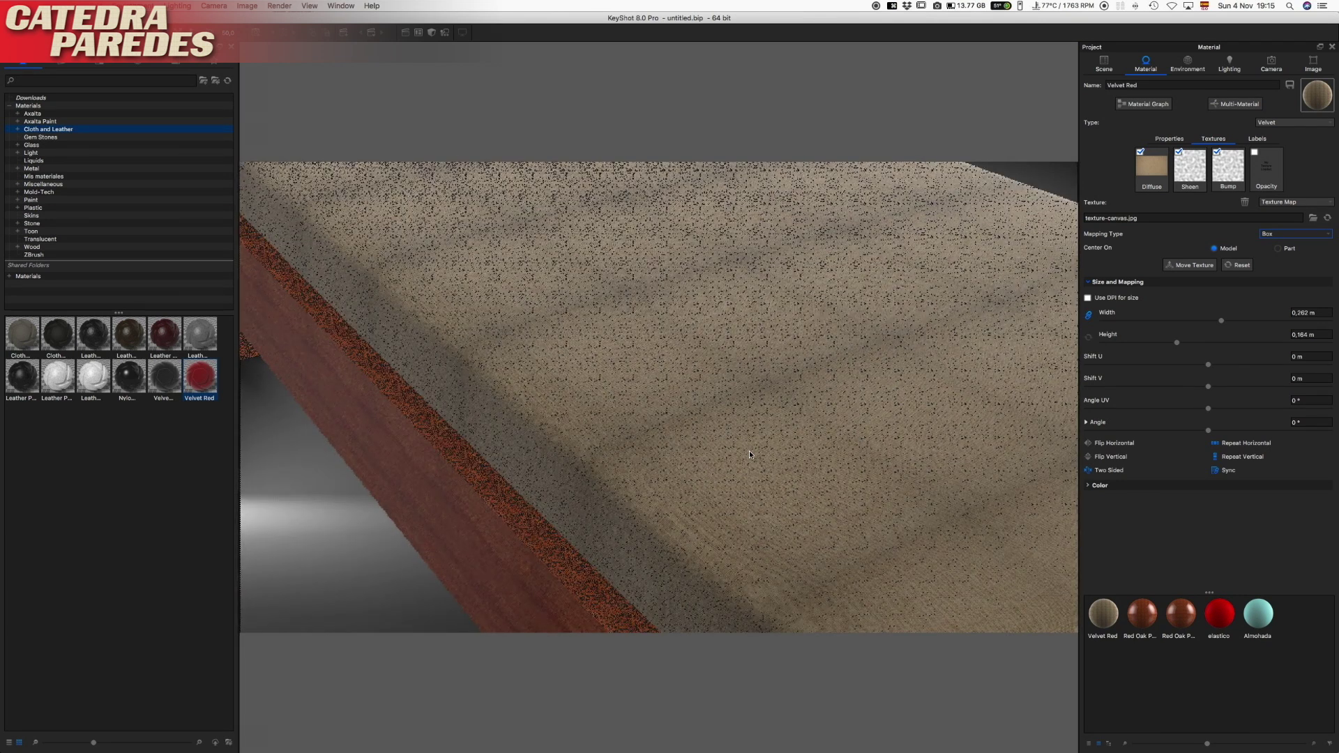
{"action": "scroll", "coordinate": [748, 450], "scroll_direction": "down", "scroll_amount": 3}
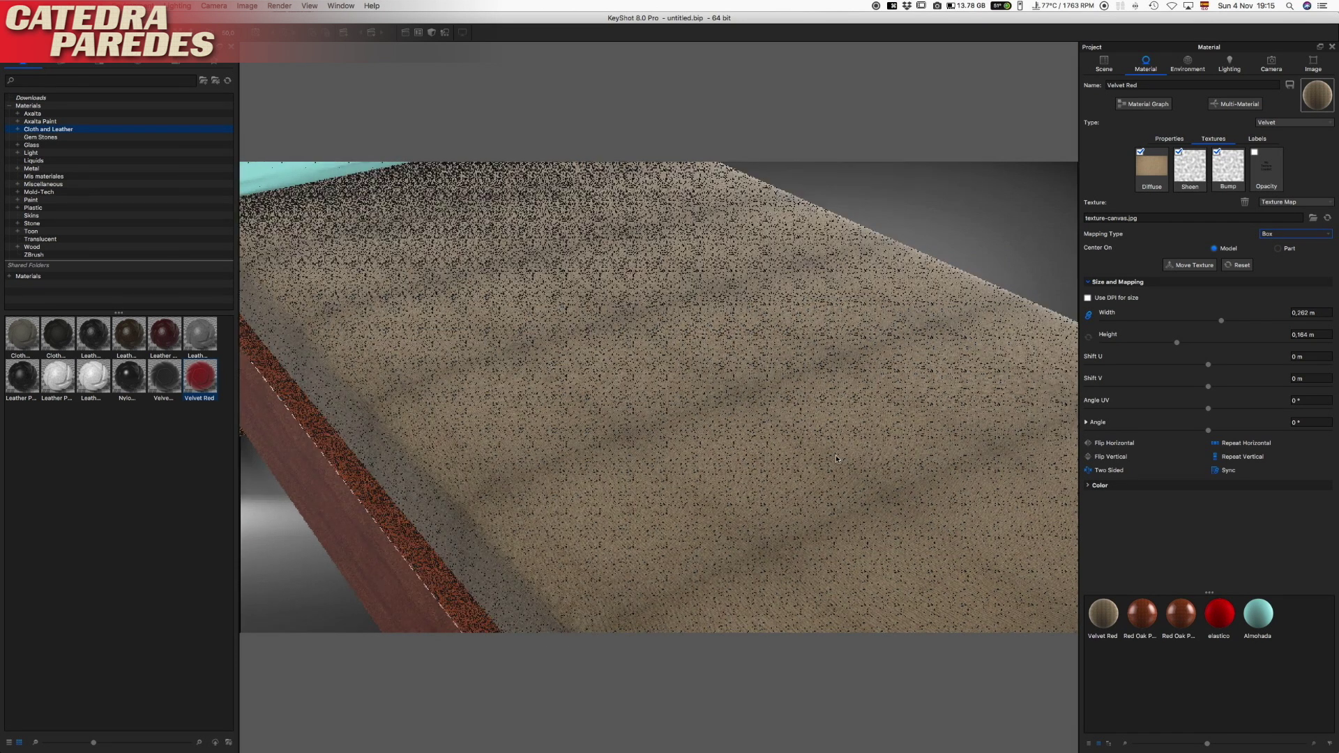
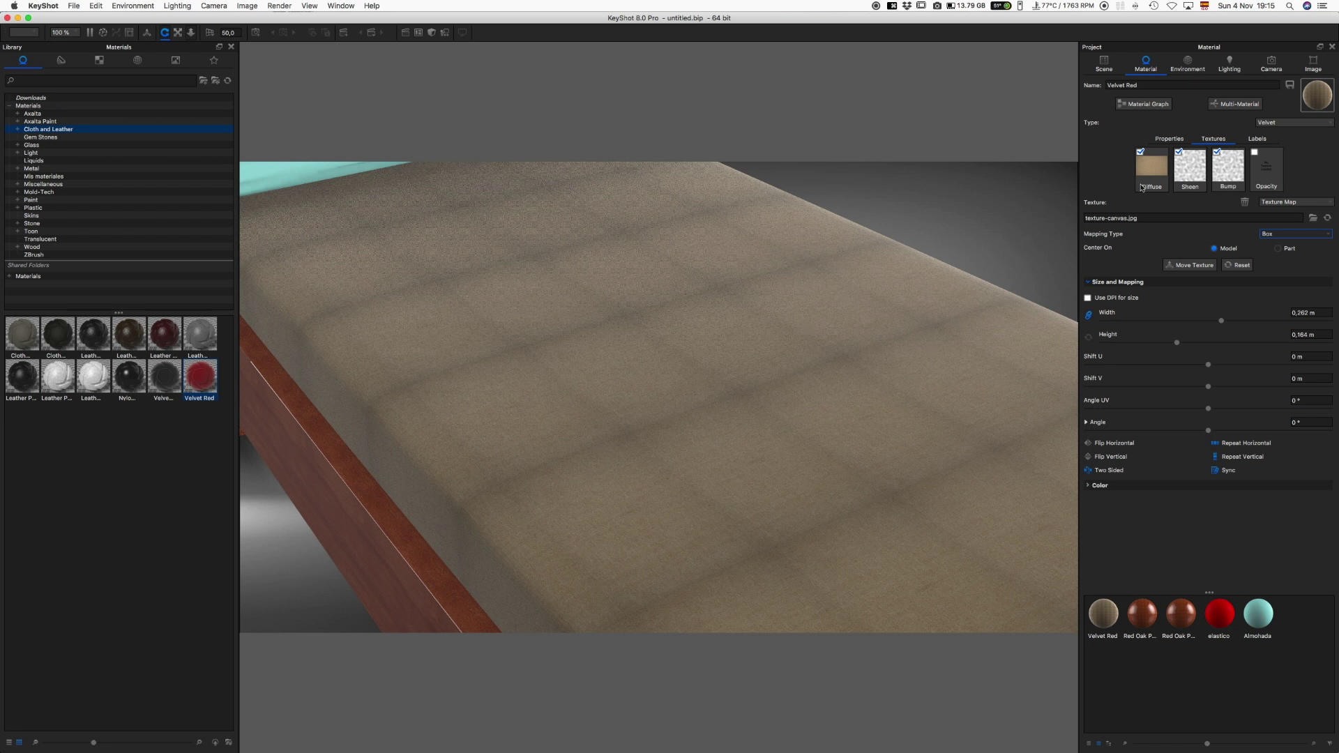
Step: Reselect Texture Map for the mattress's diffuse channel and browse to the Canvas subfolder of telas for a replacement image
{"action": "left_click", "coordinate": [1269, 203]}
{"action": "left_click", "coordinate": [1272, 218]}
{"action": "left_click", "coordinate": [1283, 202]}
{"action": "left_click", "coordinate": [1276, 216]}
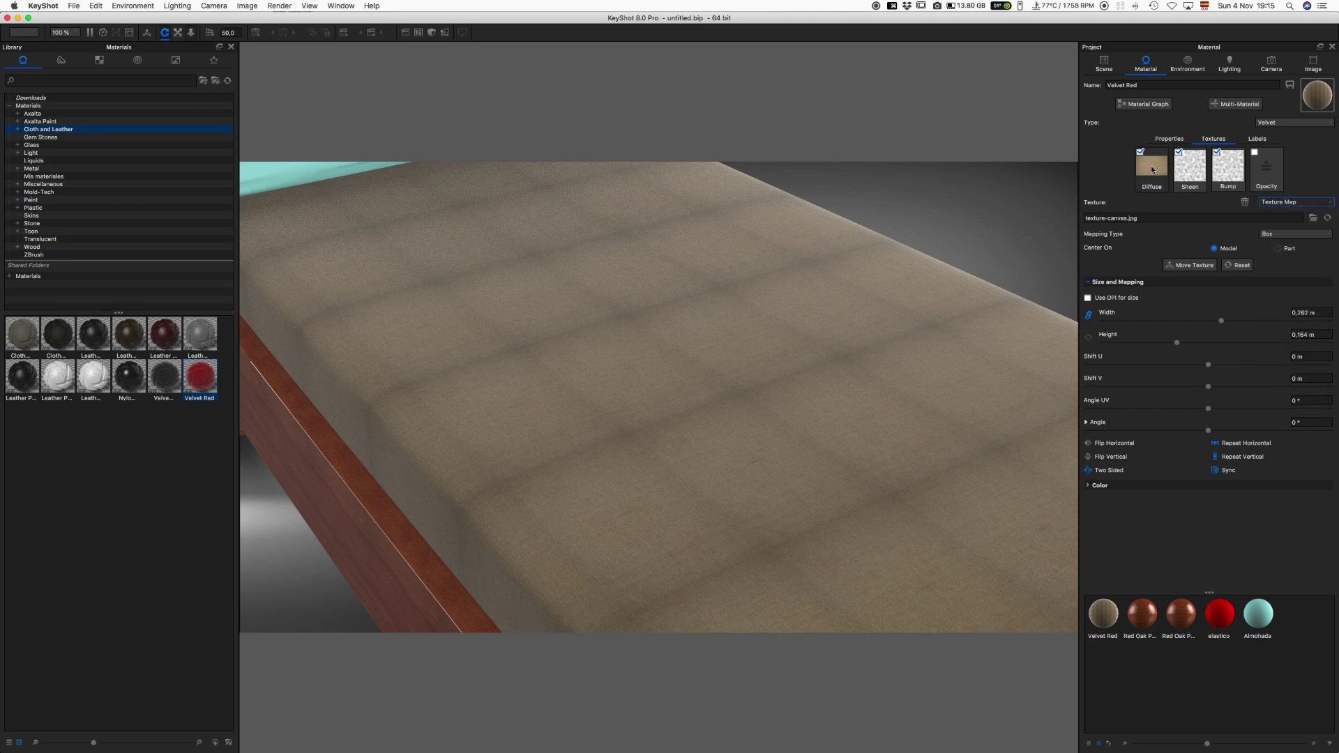
{"action": "double_click", "coordinate": [1151, 169]}
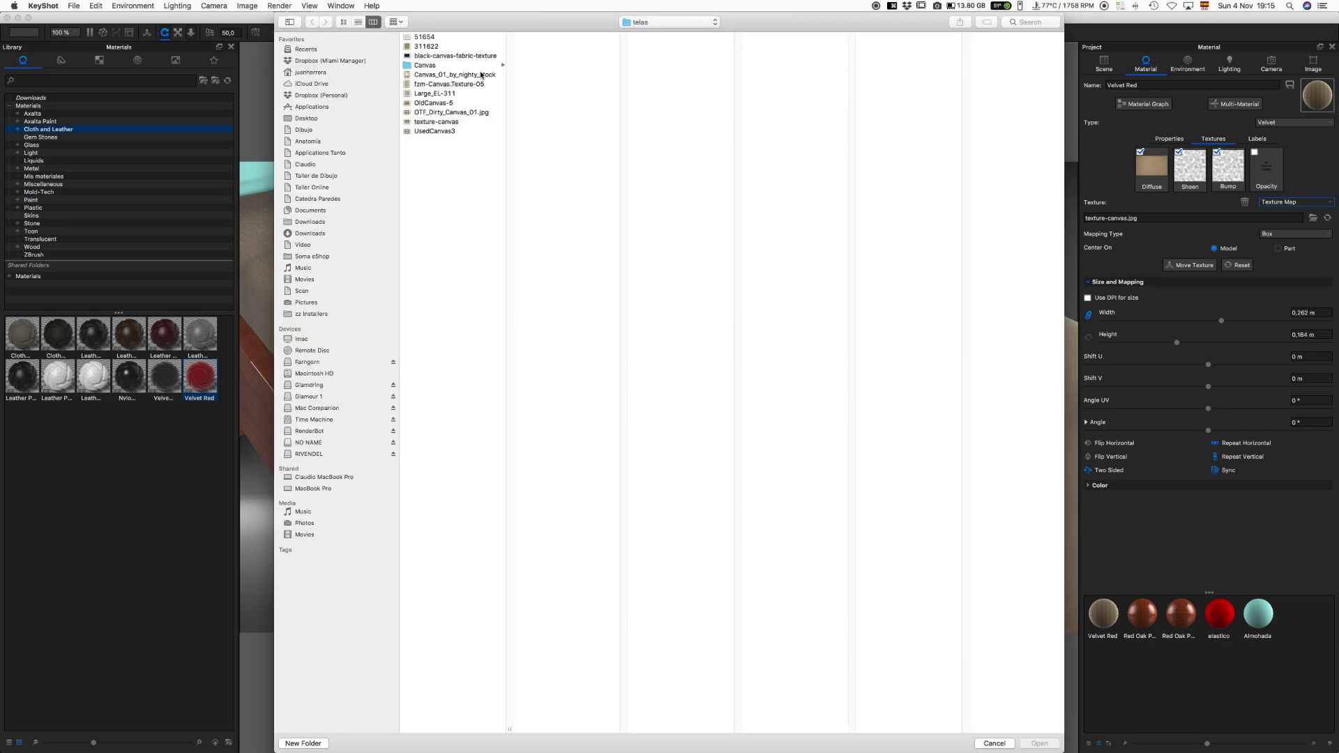
{"action": "left_click", "coordinate": [432, 66]}
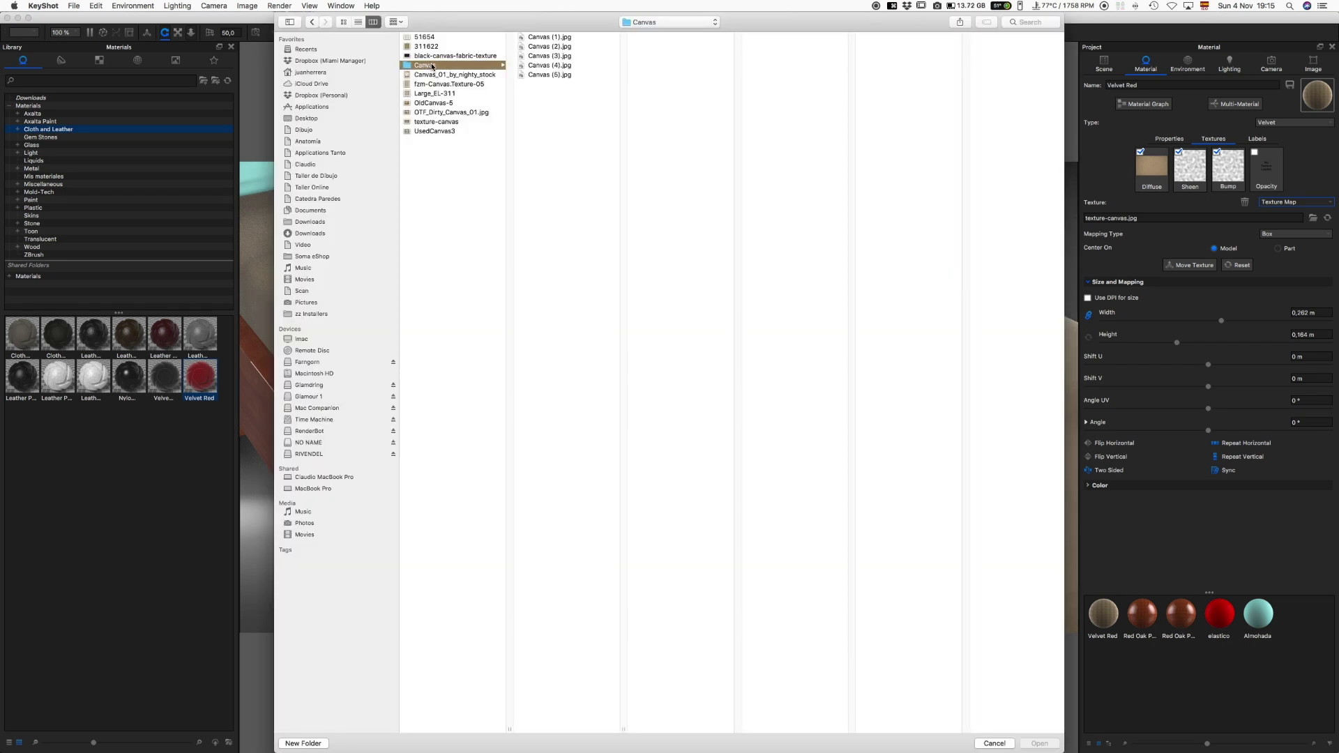
{"action": "key", "text": "Right"}
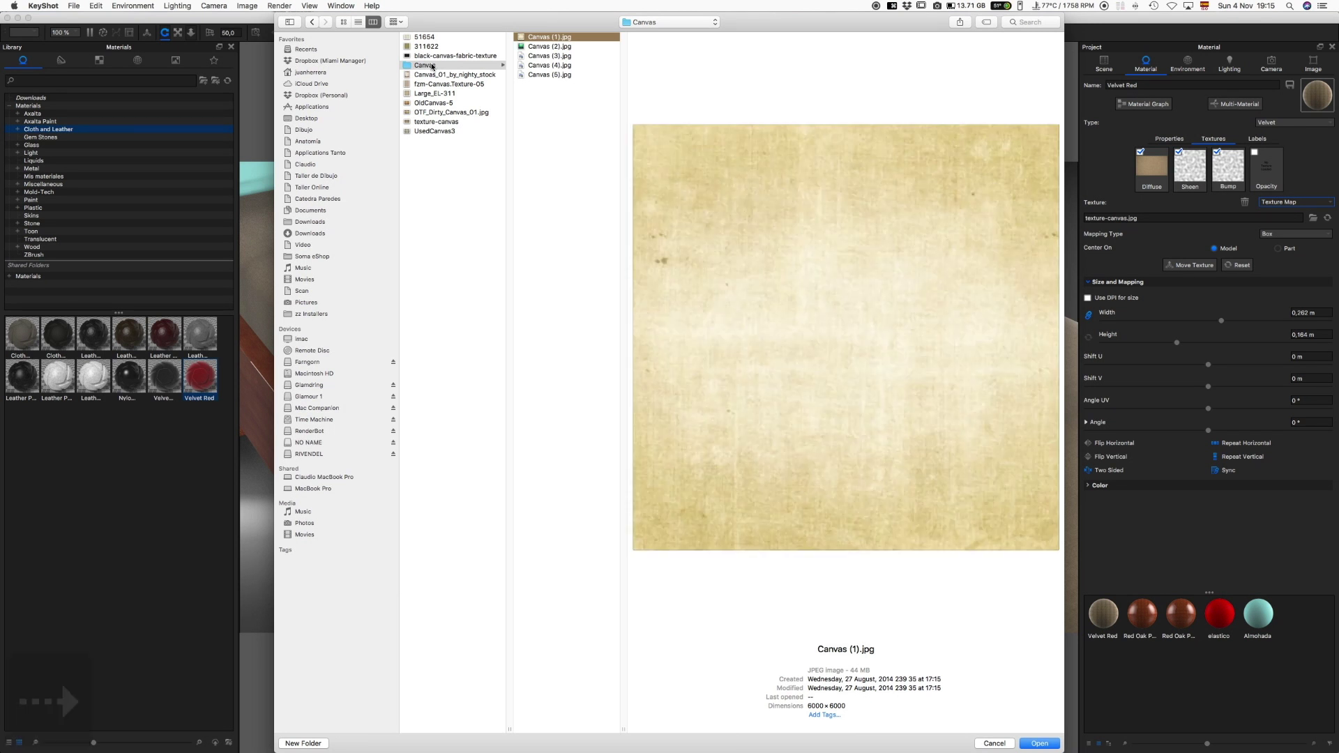
Step: Compare the images in the Canvas folder and load Canvas (3).jpg as the mattress's diffuse texture
{"action": "key", "text": "Down"}
{"action": "key", "text": "Down"}
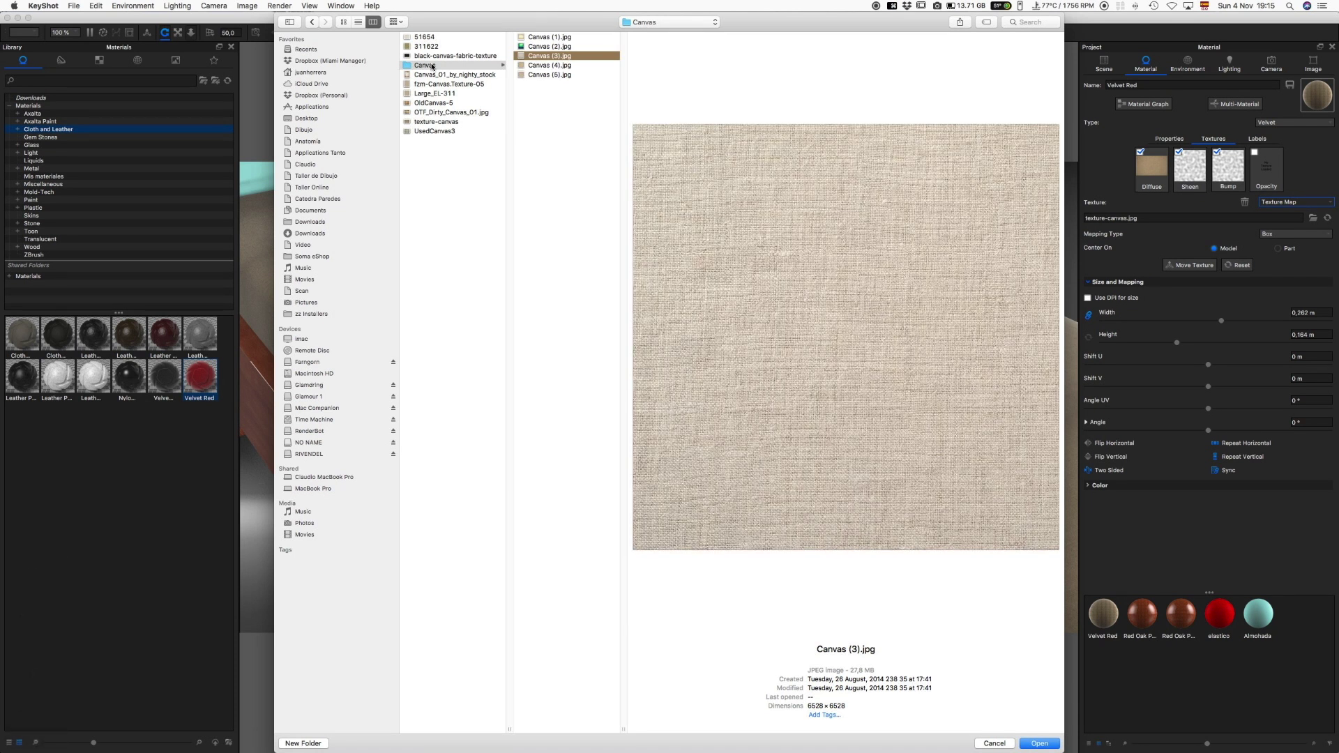
{"action": "key", "text": "Up"}
{"action": "key", "text": "Up"}
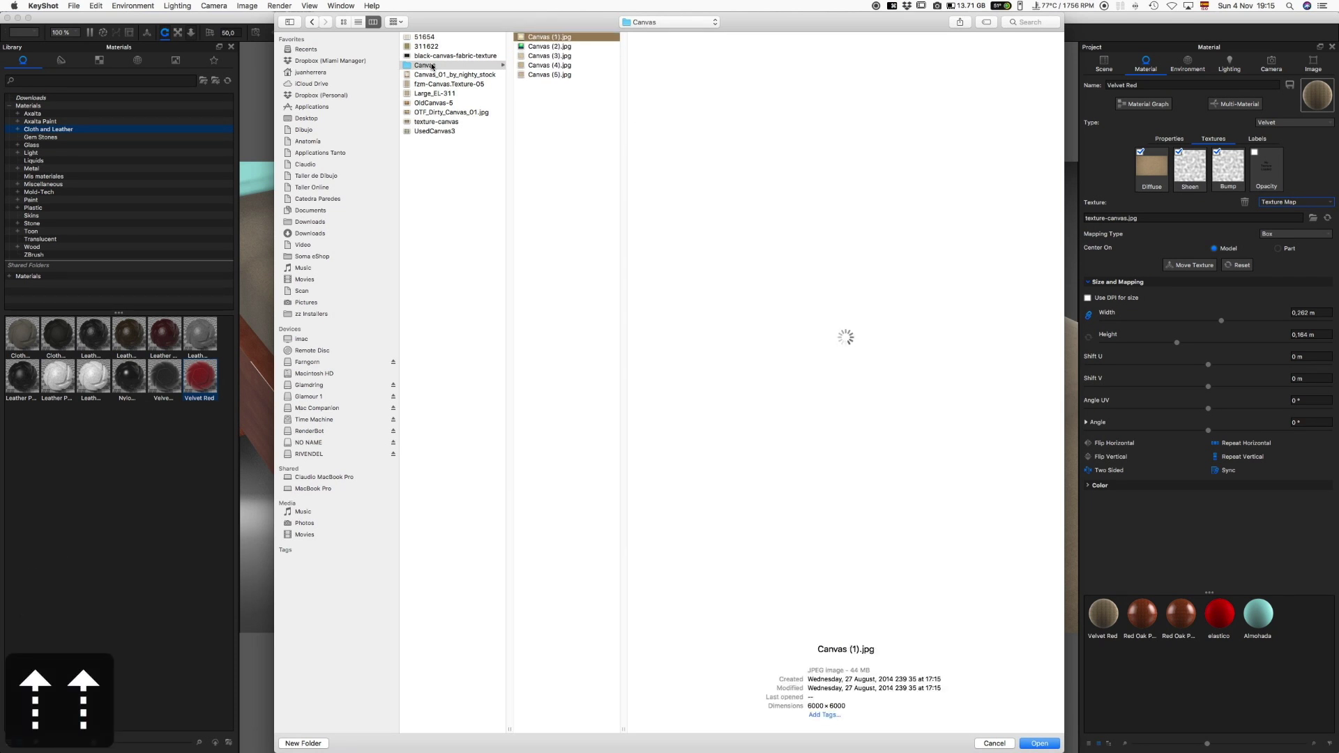
{"action": "key", "text": "Down"}
{"action": "key", "text": "Down"}
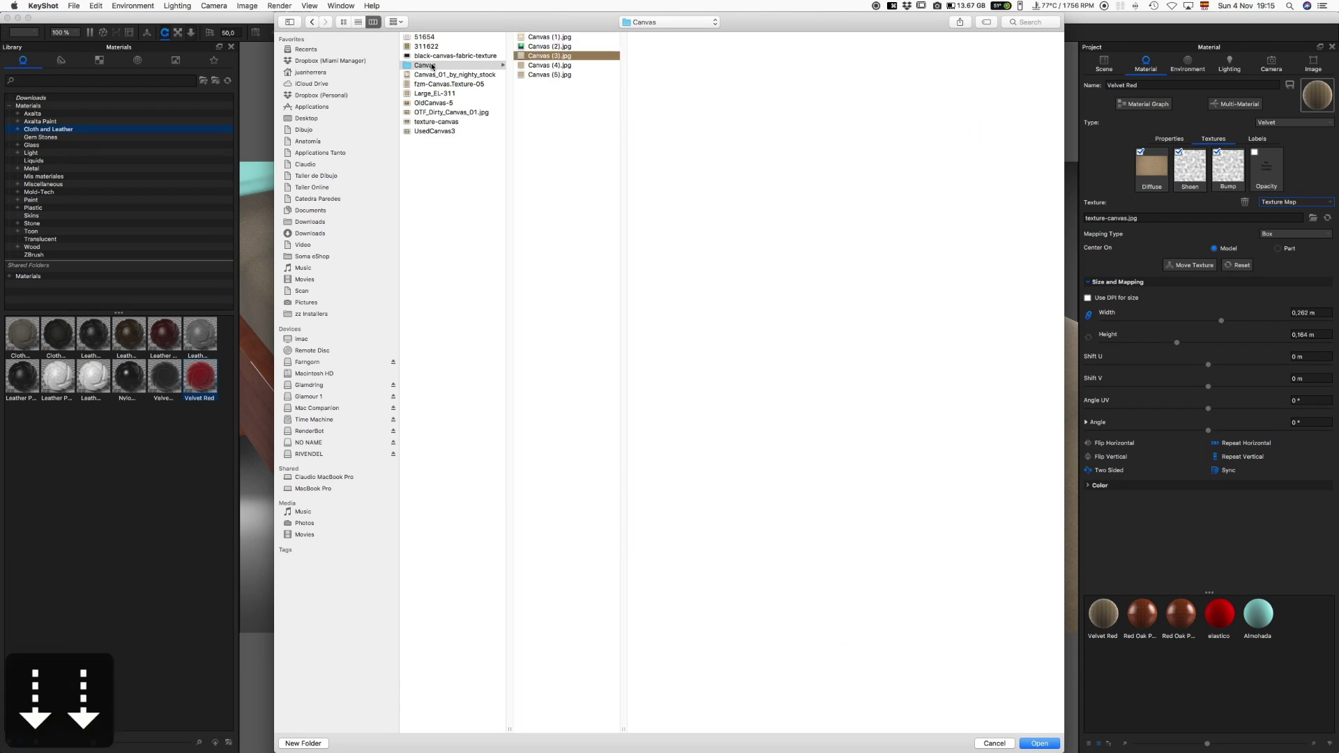
{"action": "key", "text": "Down"}
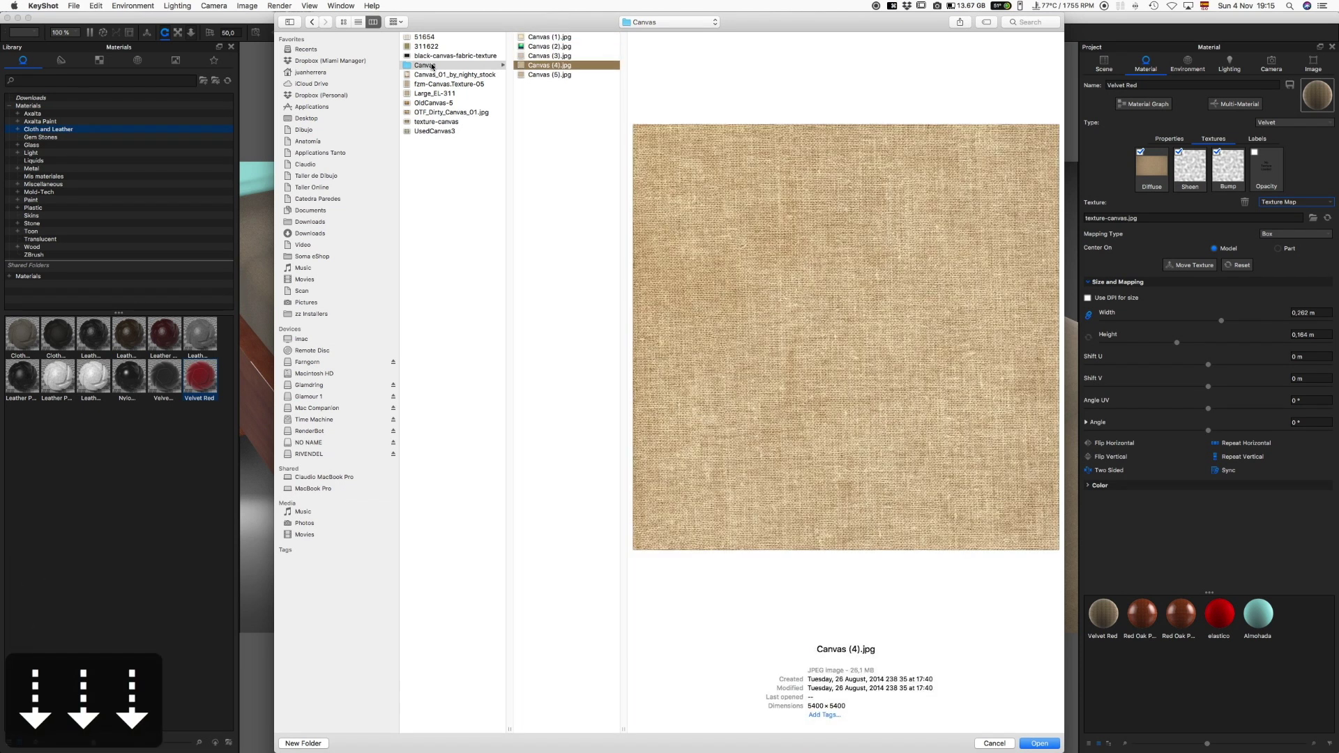
{"action": "key", "text": "Up"}
{"action": "key", "text": "Return"}
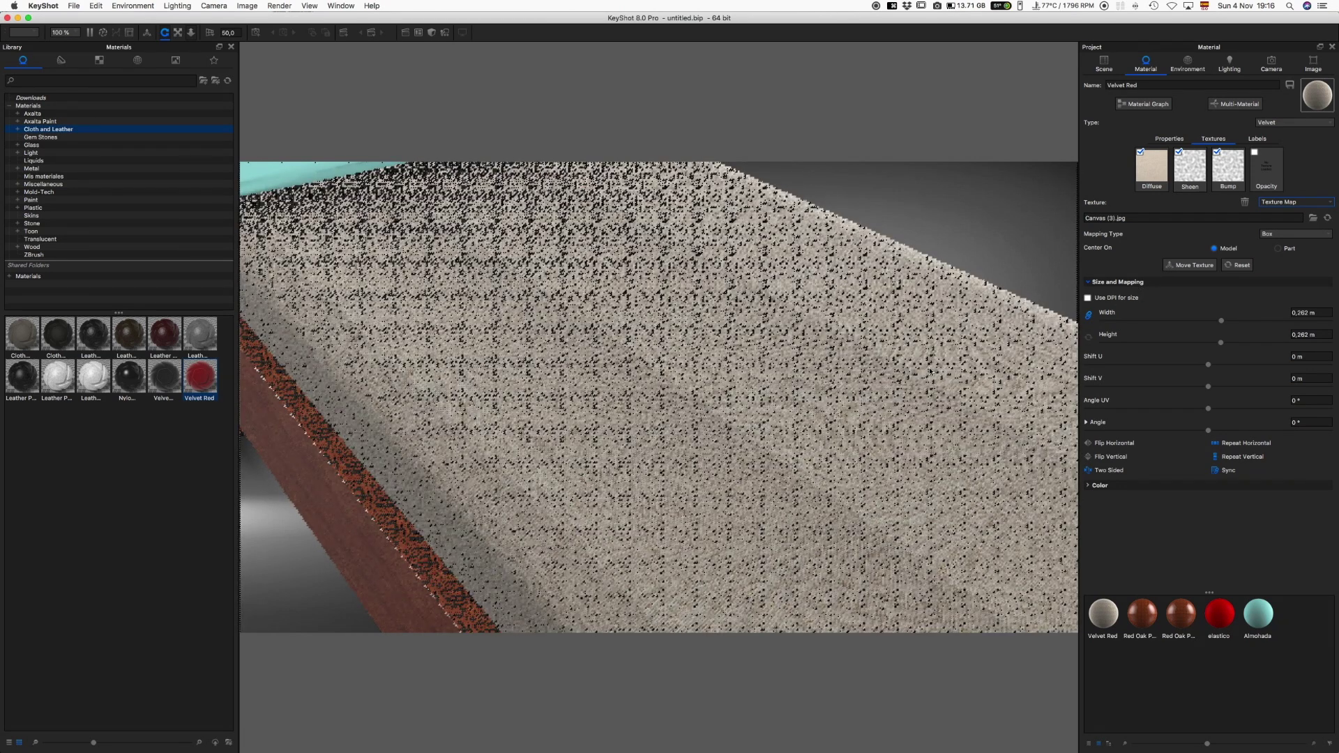
Step: Dismiss the save reminder and examine the mattress's new canvas weave from several angles and distances
{"action": "scroll", "coordinate": [930, 368], "scroll_direction": "up", "scroll_amount": 2}
{"action": "scroll", "coordinate": [930, 367], "scroll_direction": "up", "scroll_amount": 3}
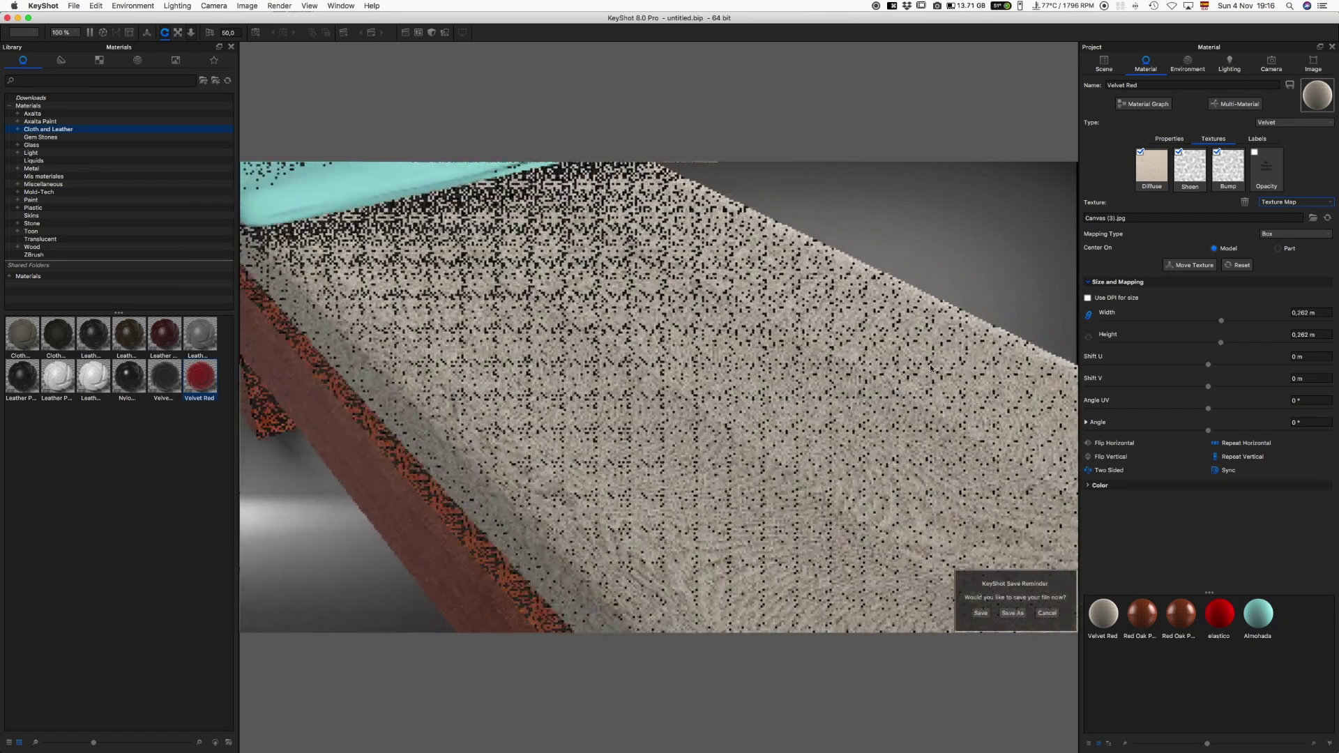
{"action": "scroll", "coordinate": [930, 368], "scroll_direction": "up", "scroll_amount": 2}
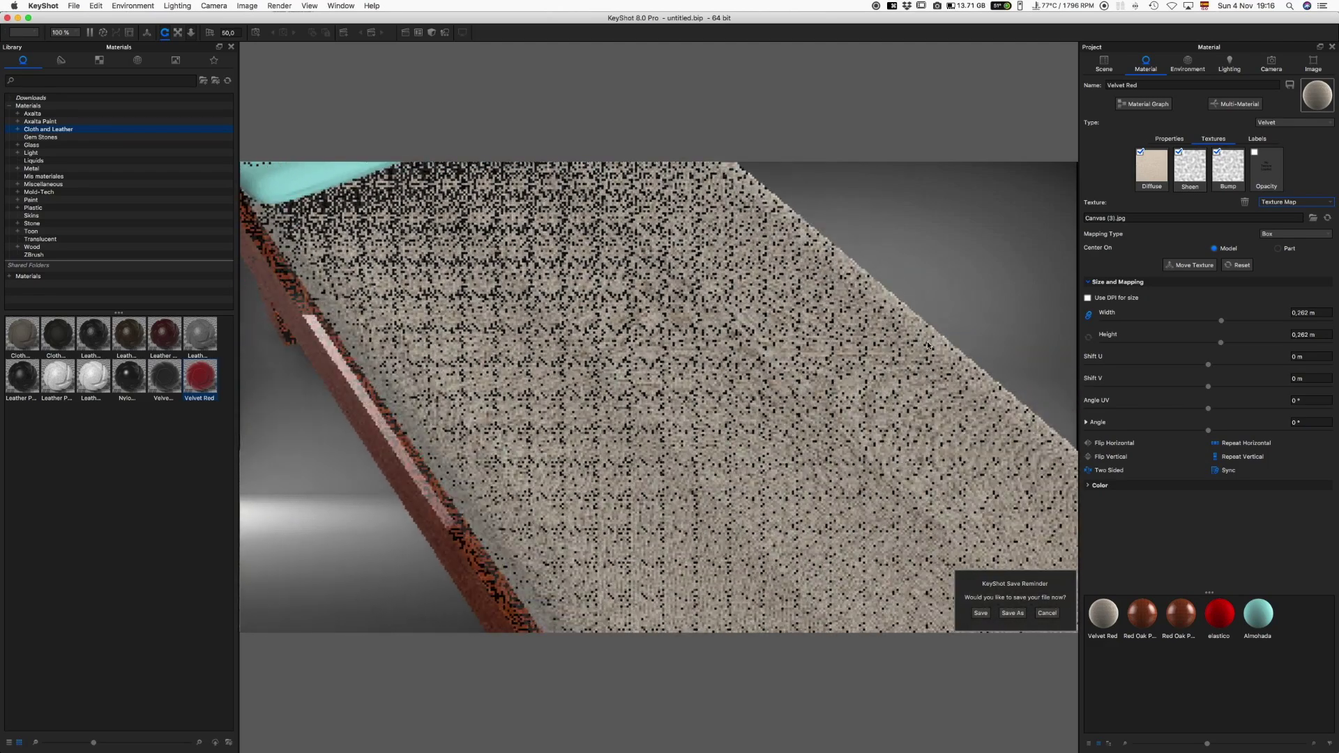
{"action": "left_click", "coordinate": [1045, 613]}
{"action": "scroll", "coordinate": [1030, 601], "scroll_direction": "up", "scroll_amount": 3}
{"action": "scroll", "coordinate": [1029, 600], "scroll_direction": "down", "scroll_amount": 3}
{"action": "scroll", "coordinate": [1028, 601], "scroll_direction": "up", "scroll_amount": 2}
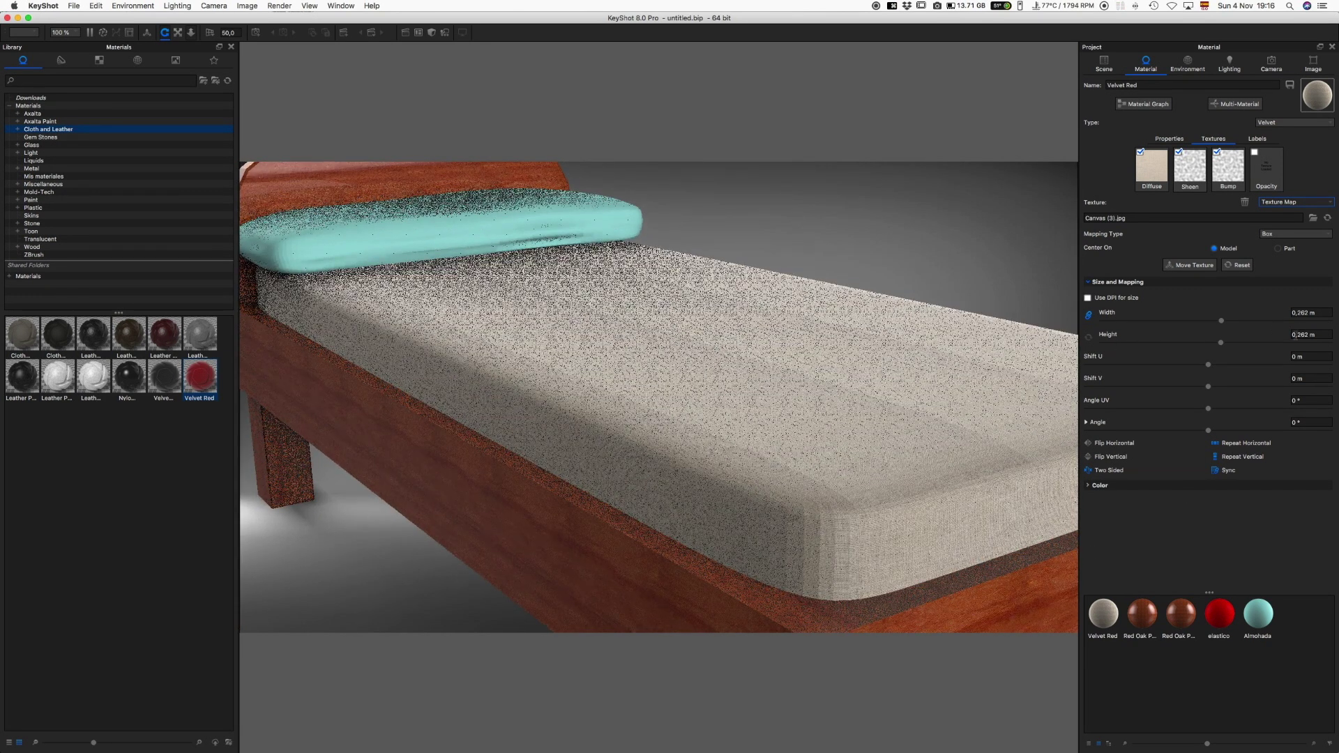
Step: Reset the mattress texture's placement and try to set its linked width and height to 0.8 m
{"action": "left_click", "coordinate": [1236, 269]}
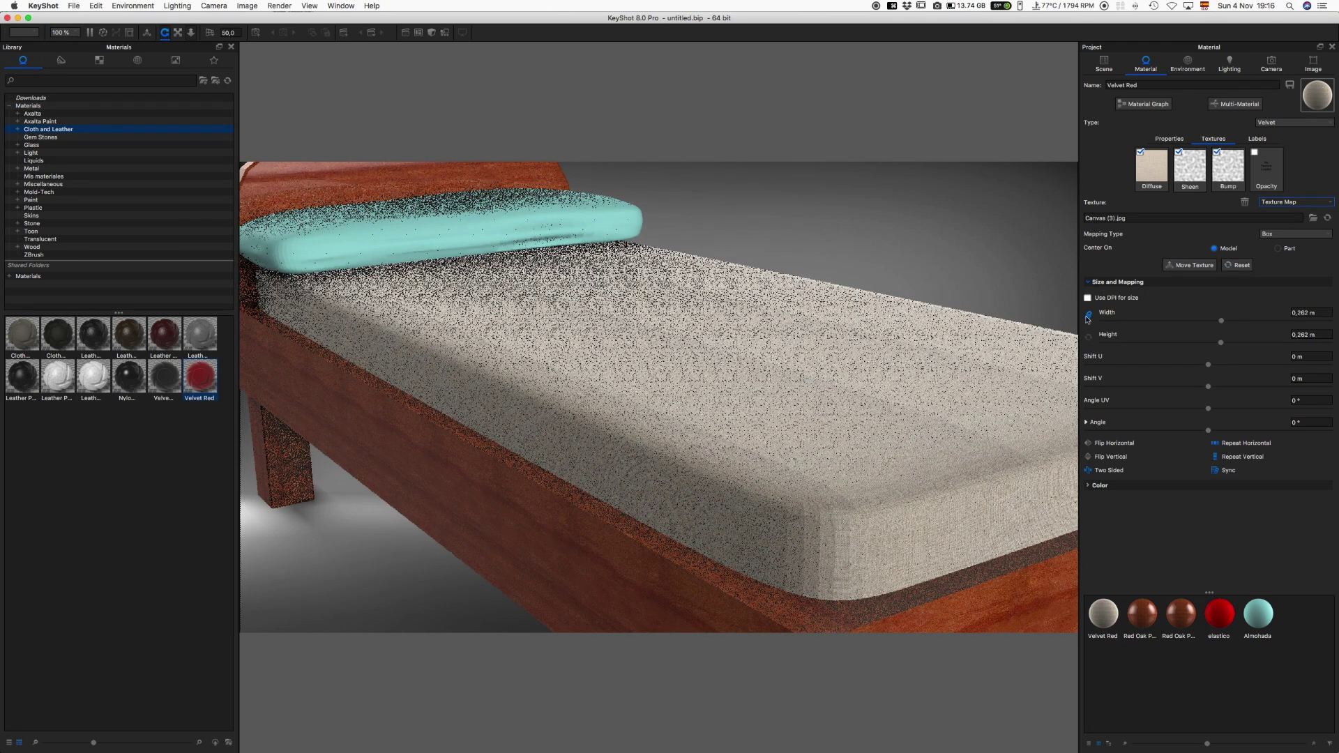
{"action": "left_click_drag", "start_coordinate": [1018, 435], "coordinate": [987, 445]}
{"action": "left_click_drag", "start_coordinate": [1209, 326], "coordinate": [1322, 324]}
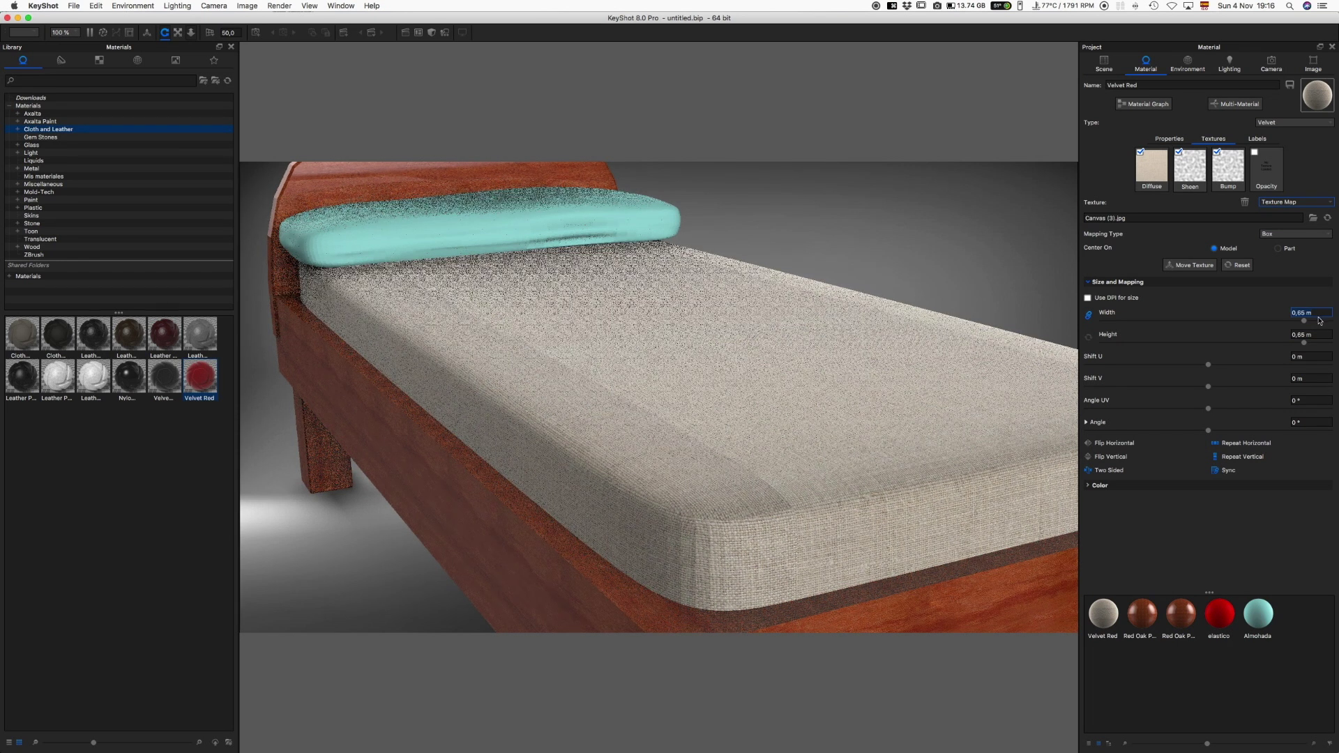
{"action": "type", "text": "8"}
{"action": "key", "text": "Tab"}
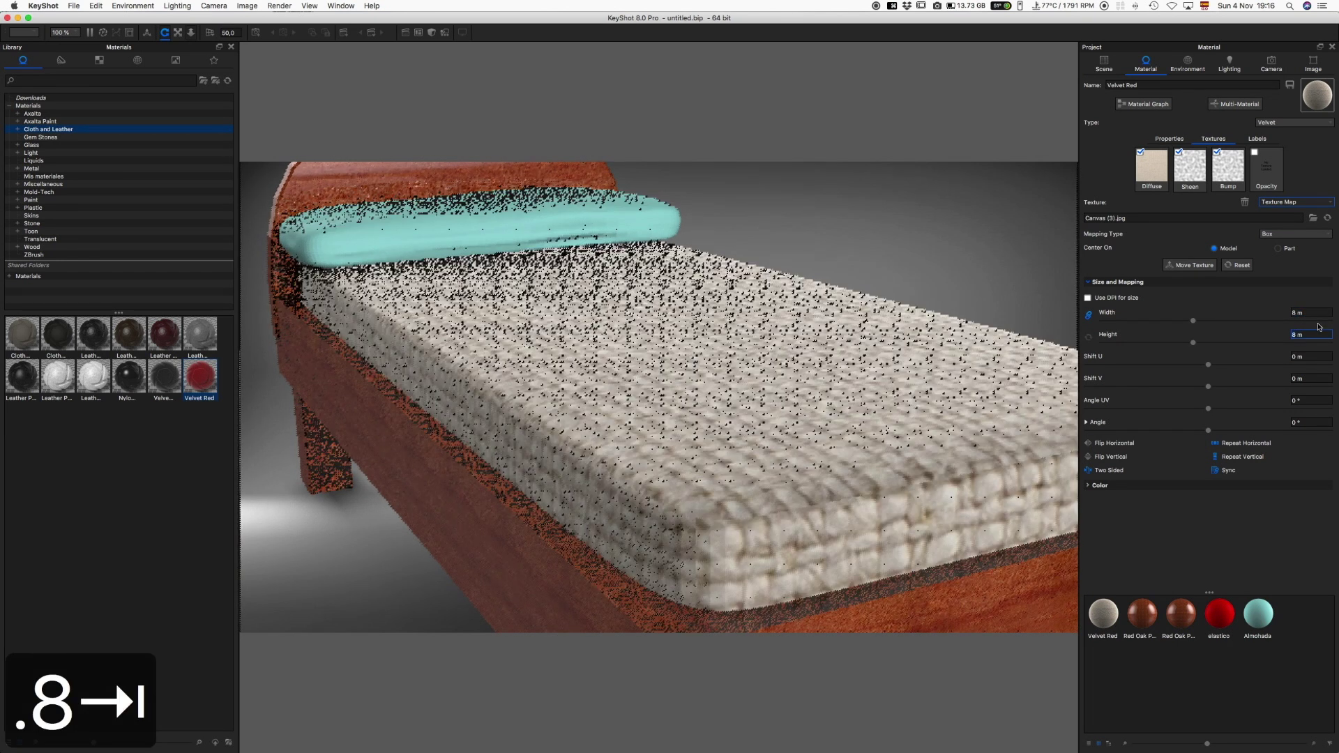
Step: Resize the mattress's Canvas (3) texture to about 0.796 m in both width and height
{"action": "left_click", "coordinate": [1312, 314]}
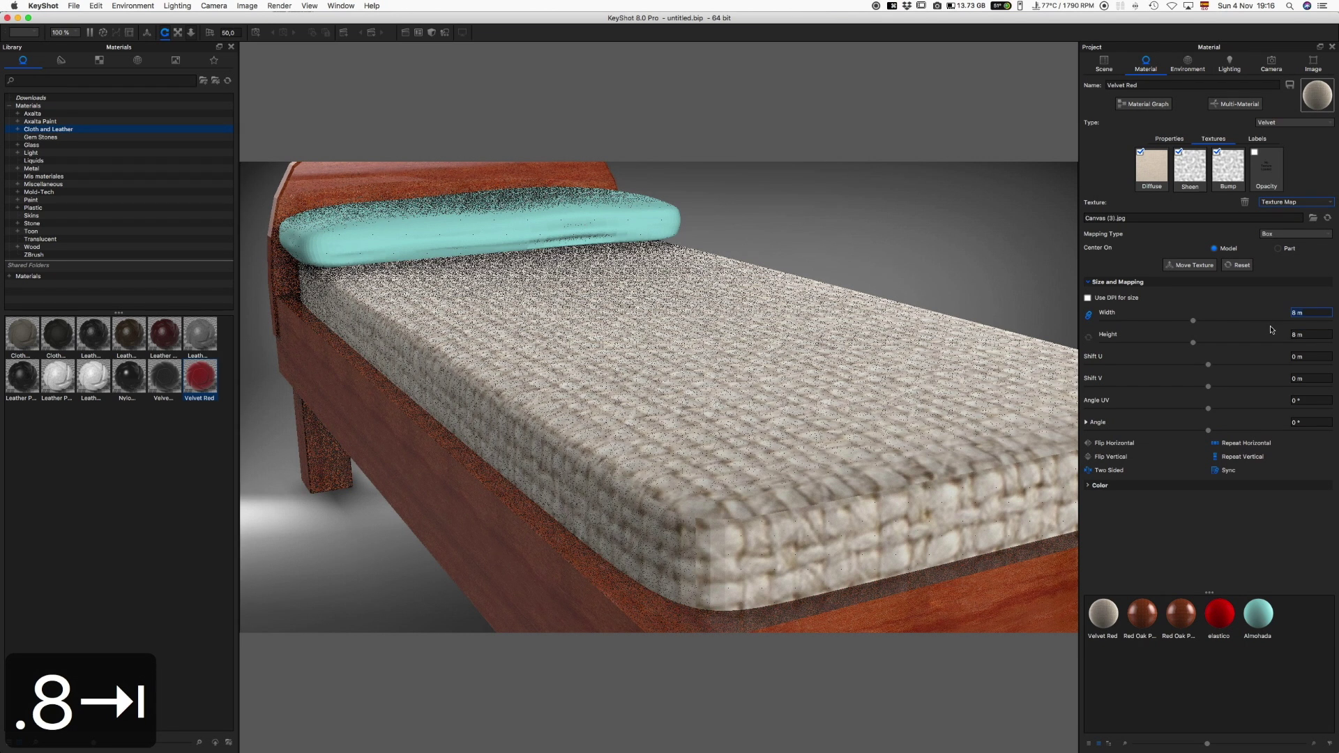
{"action": "type", "text": "1,98"}
{"action": "key", "text": "Return"}
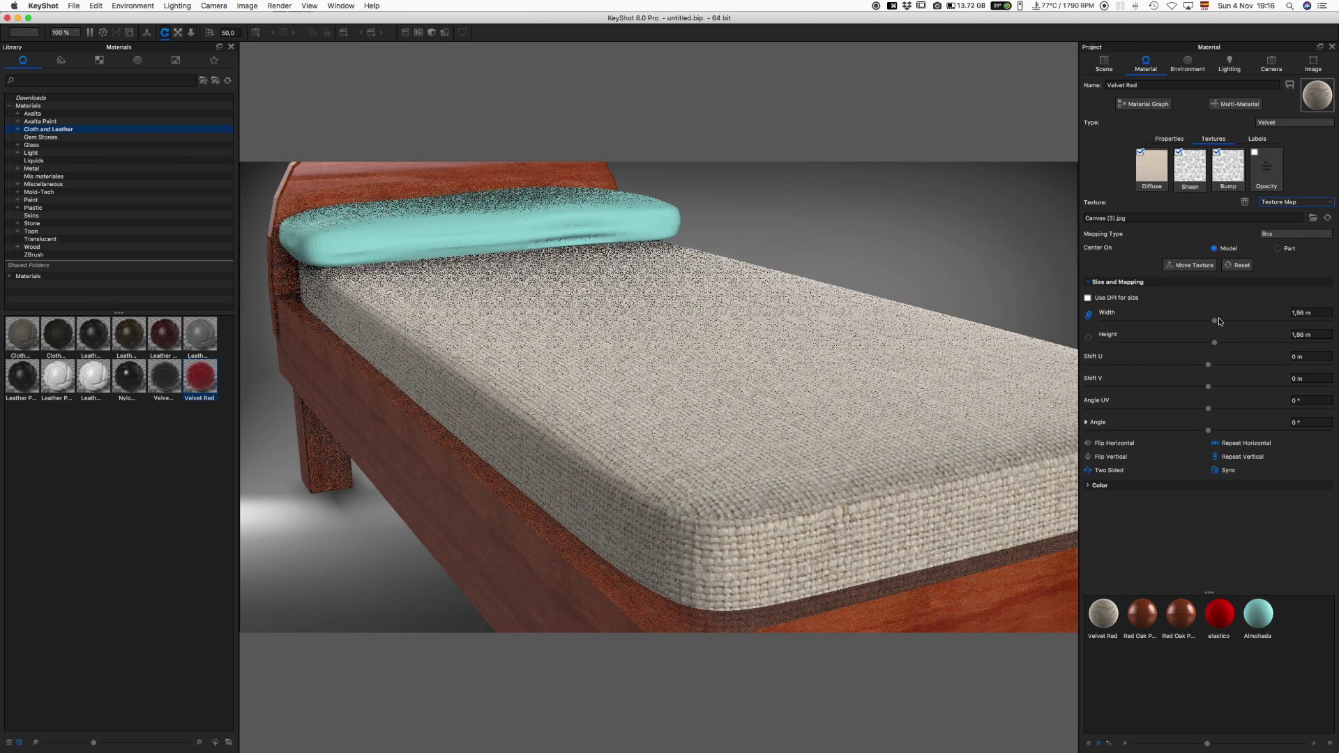
{"action": "left_click_drag", "start_coordinate": [1214, 320], "coordinate": [1148, 331]}
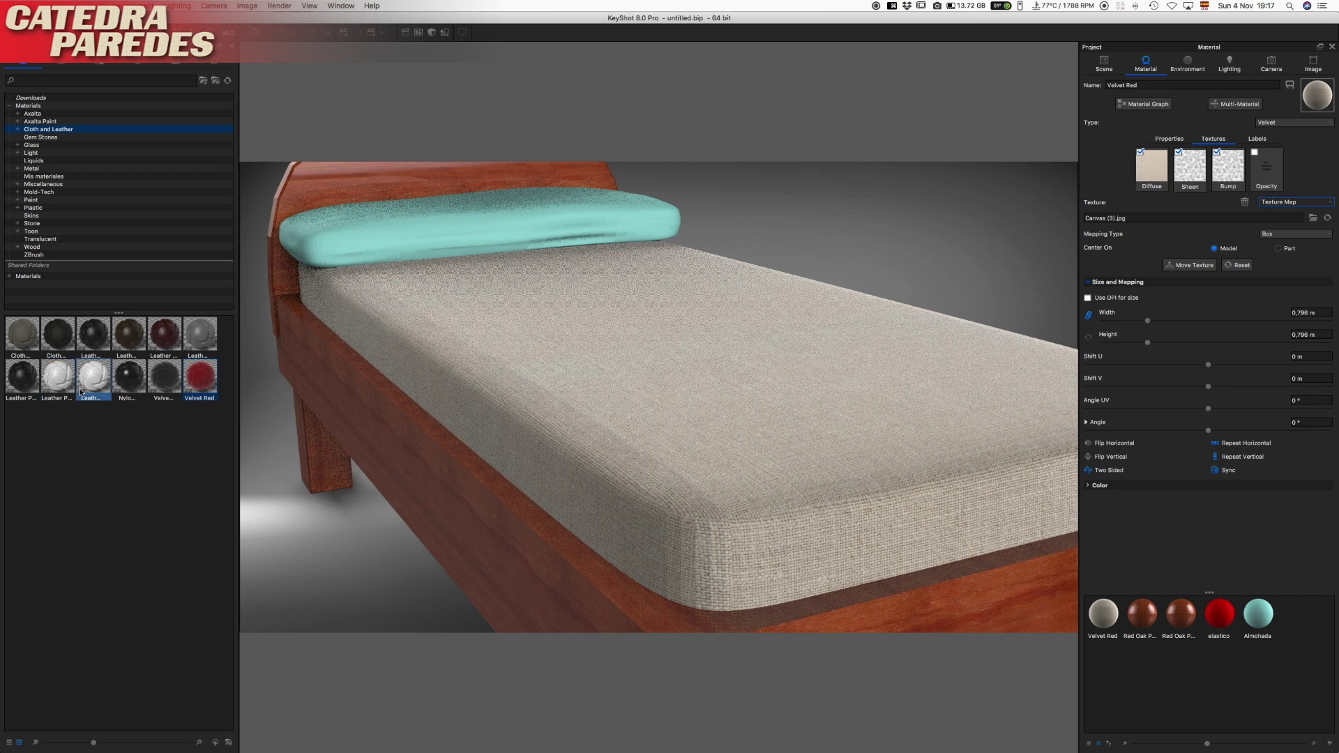
Step: Apply the Leather White material from the Cloth and Leather library to the pillow
{"action": "left_click_drag", "start_coordinate": [88, 389], "coordinate": [391, 209]}
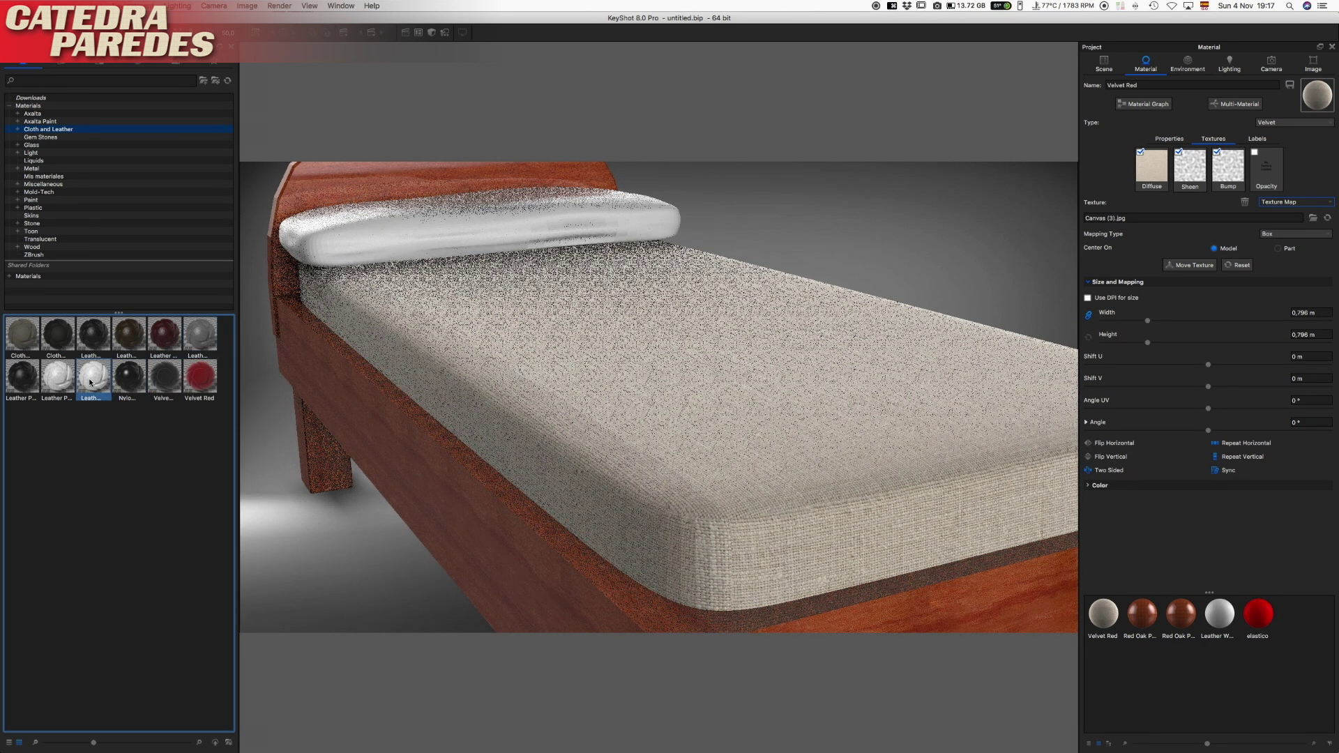
{"action": "left_click_drag", "start_coordinate": [94, 377], "coordinate": [393, 234]}
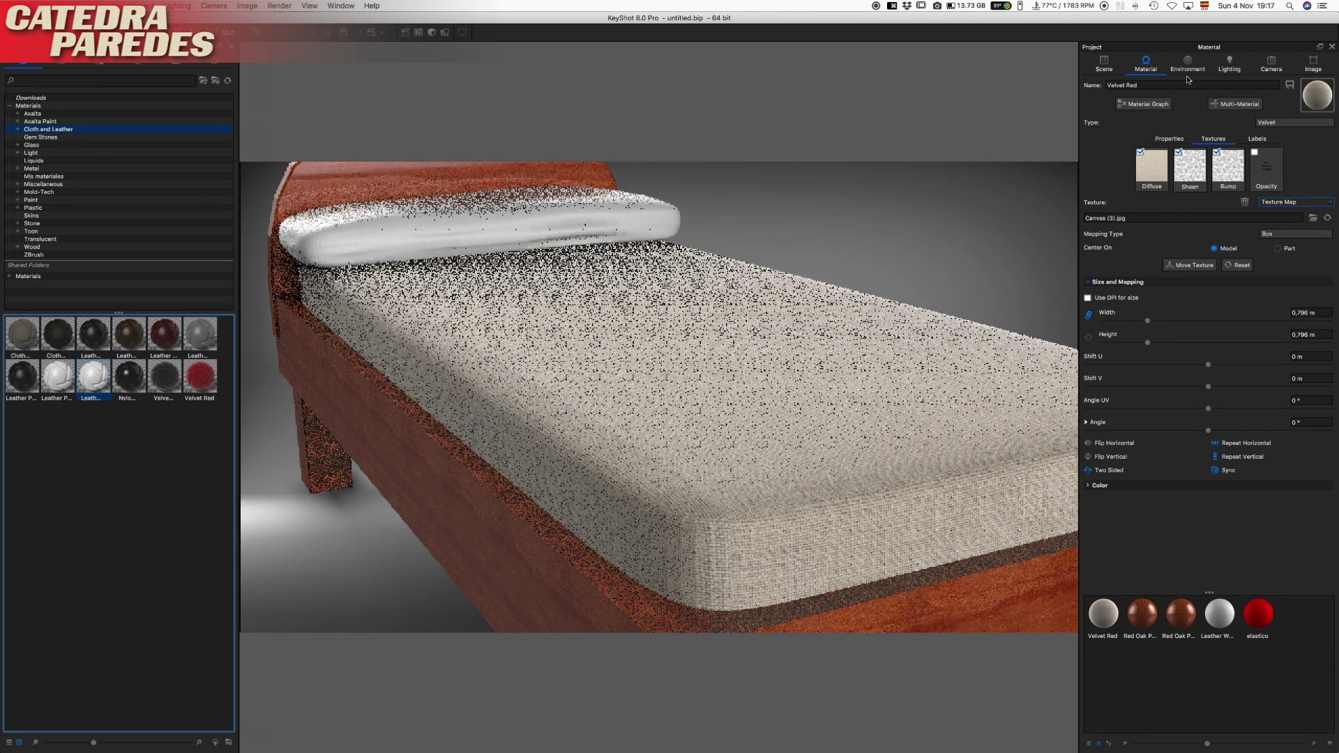
Step: Open the material of the pillow part (Almohada) for editing from the scene's part list
{"action": "left_click", "coordinate": [1103, 64]}
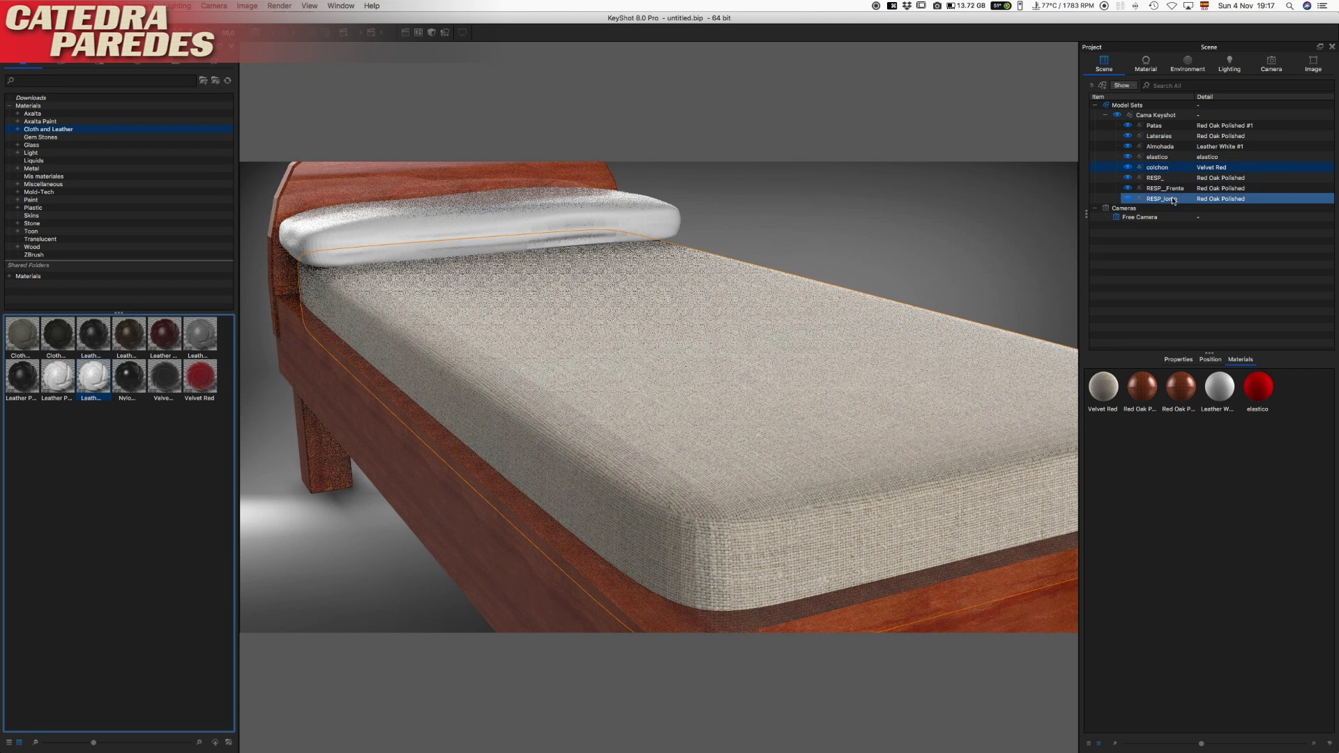
{"action": "left_click", "coordinate": [1172, 148]}
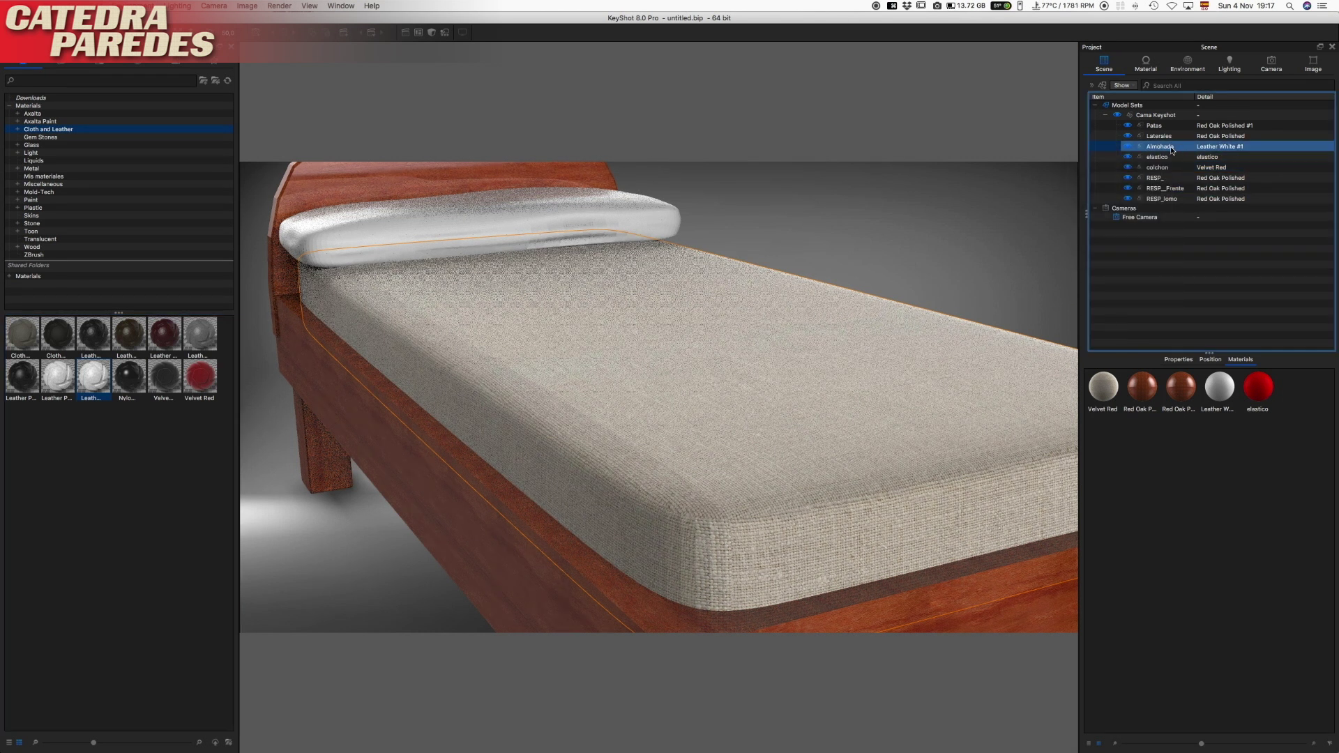
{"action": "double_click", "coordinate": [1172, 148]}
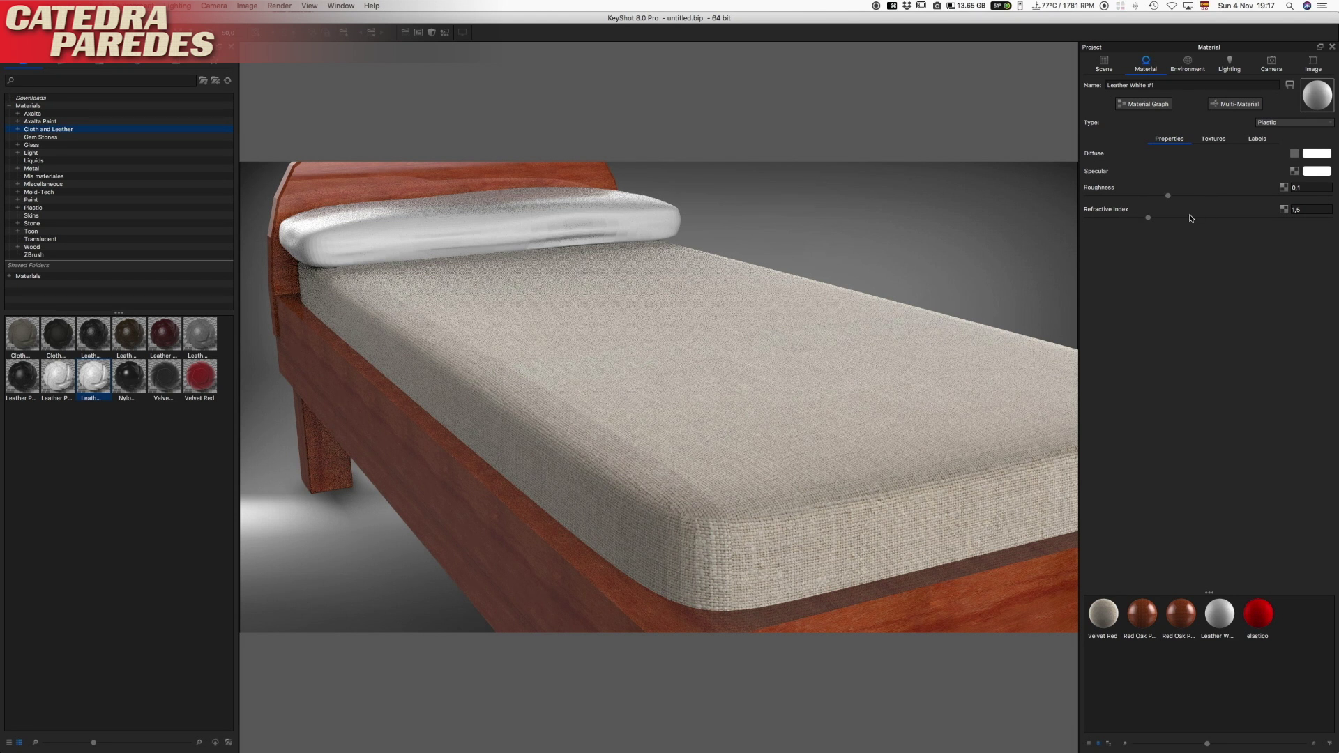
Step: Try the Velvet, Anisotropic and Gem material types on the pillow
{"action": "left_click", "coordinate": [1288, 124]}
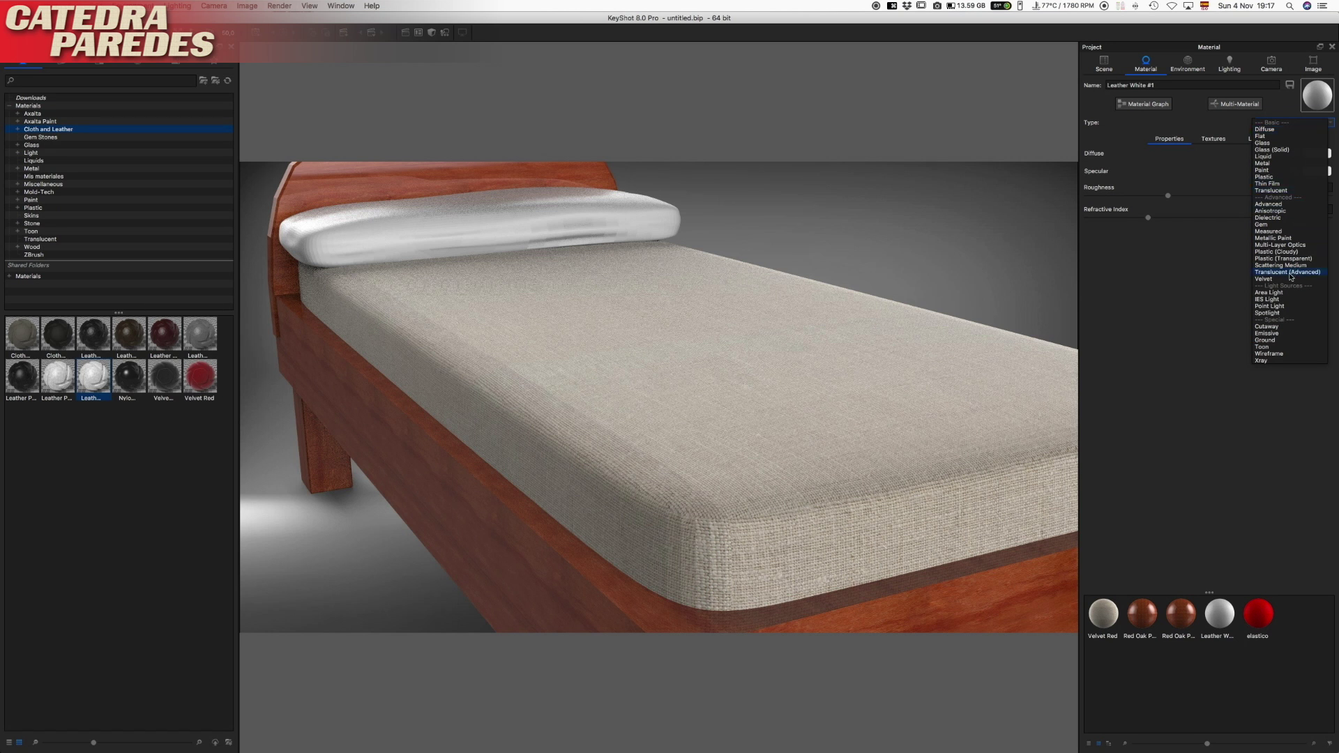
{"action": "left_click", "coordinate": [1263, 279]}
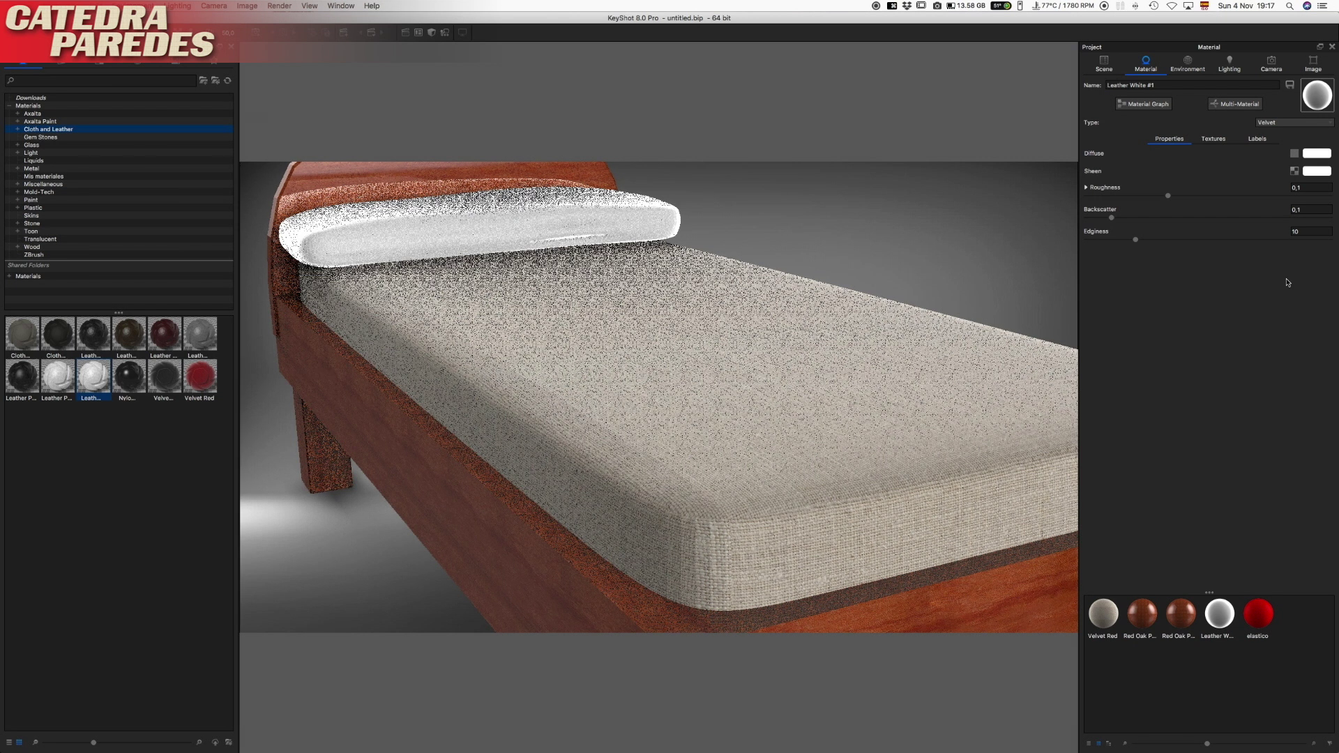
{"action": "left_click", "coordinate": [1274, 124]}
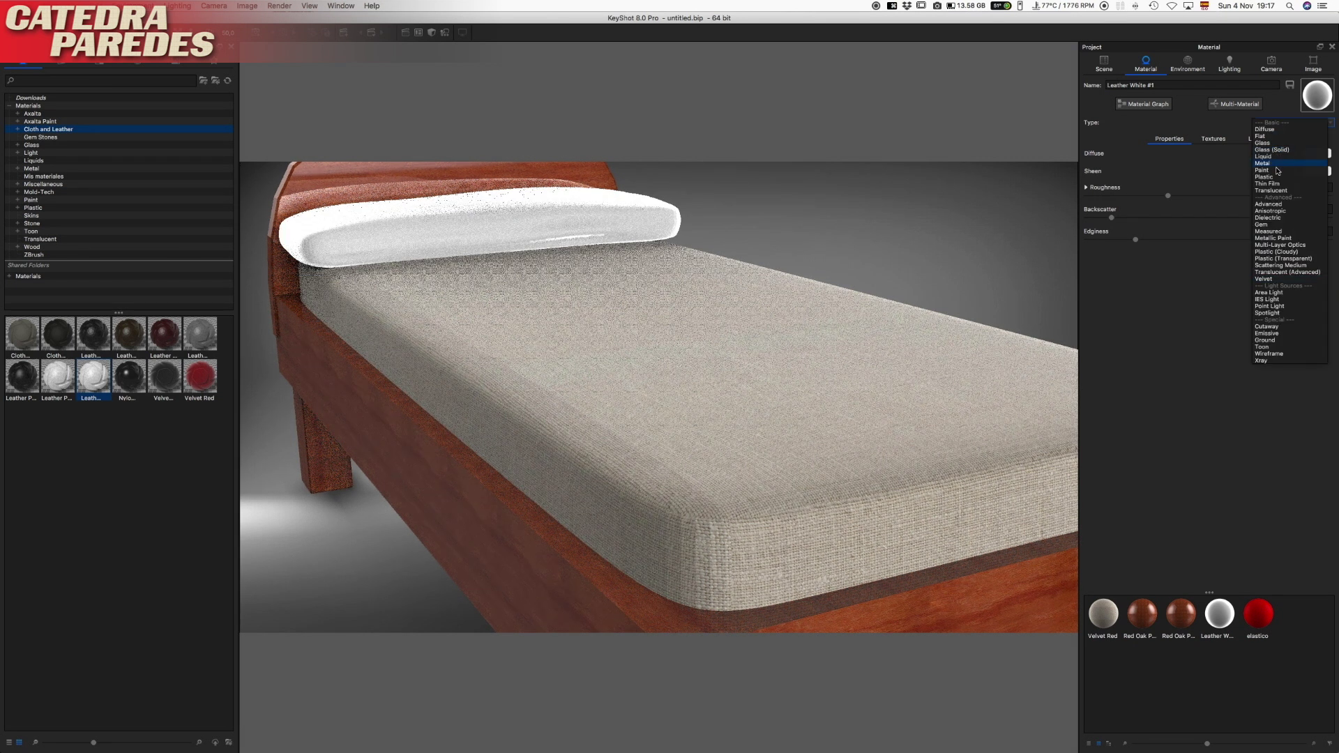
{"action": "left_click", "coordinate": [1285, 212]}
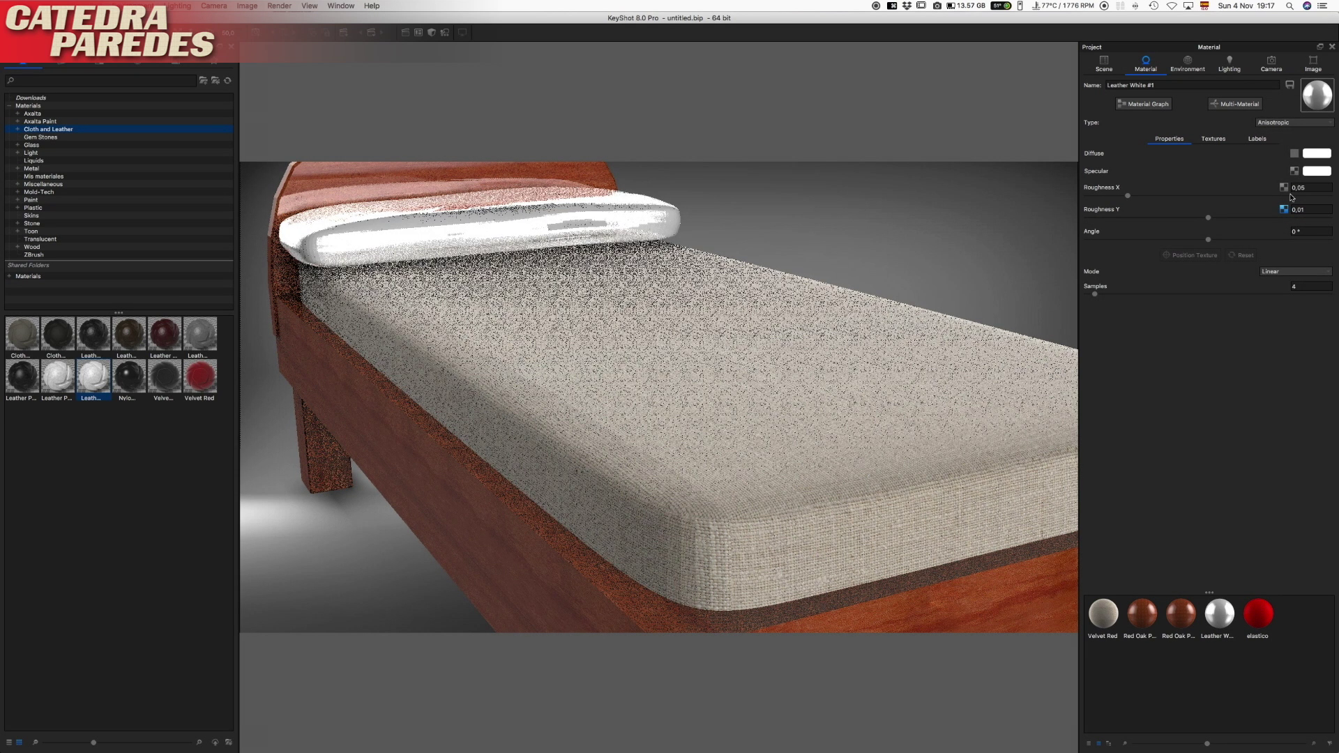
{"action": "left_click", "coordinate": [1293, 124]}
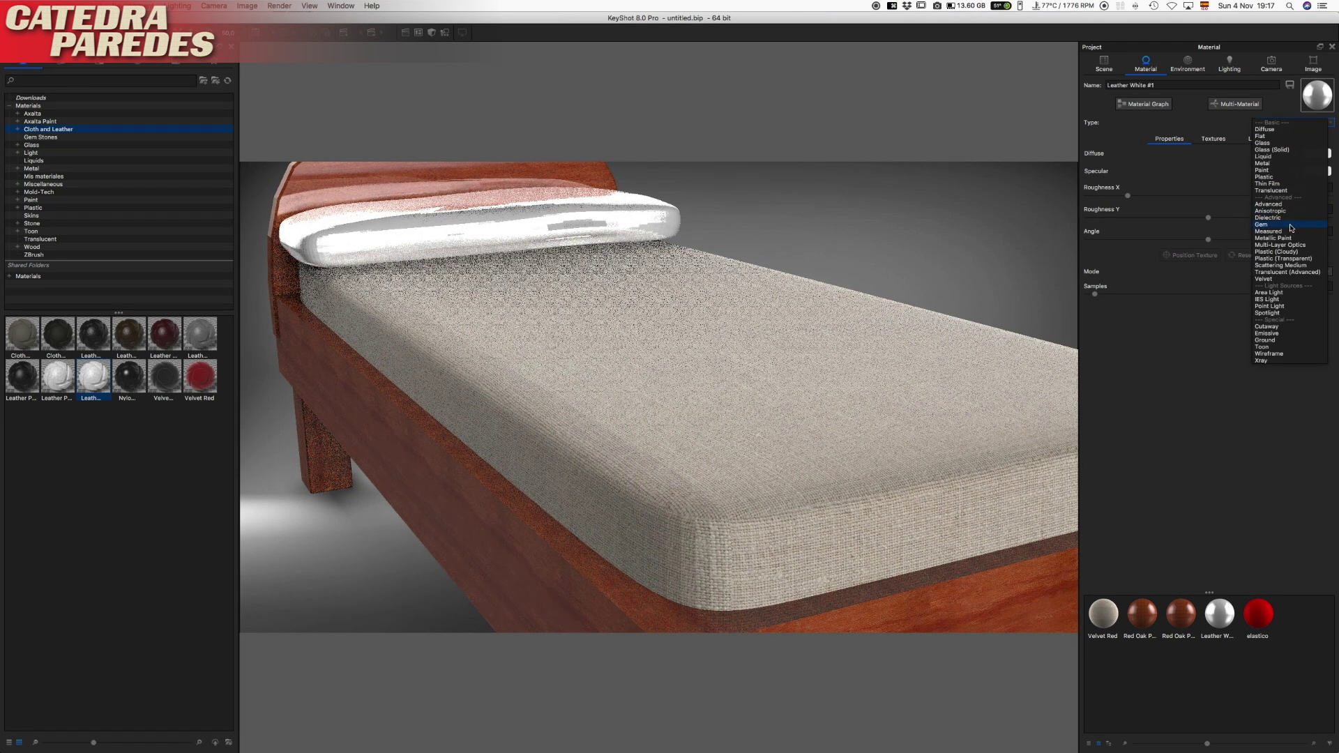
{"action": "left_click", "coordinate": [1291, 225]}
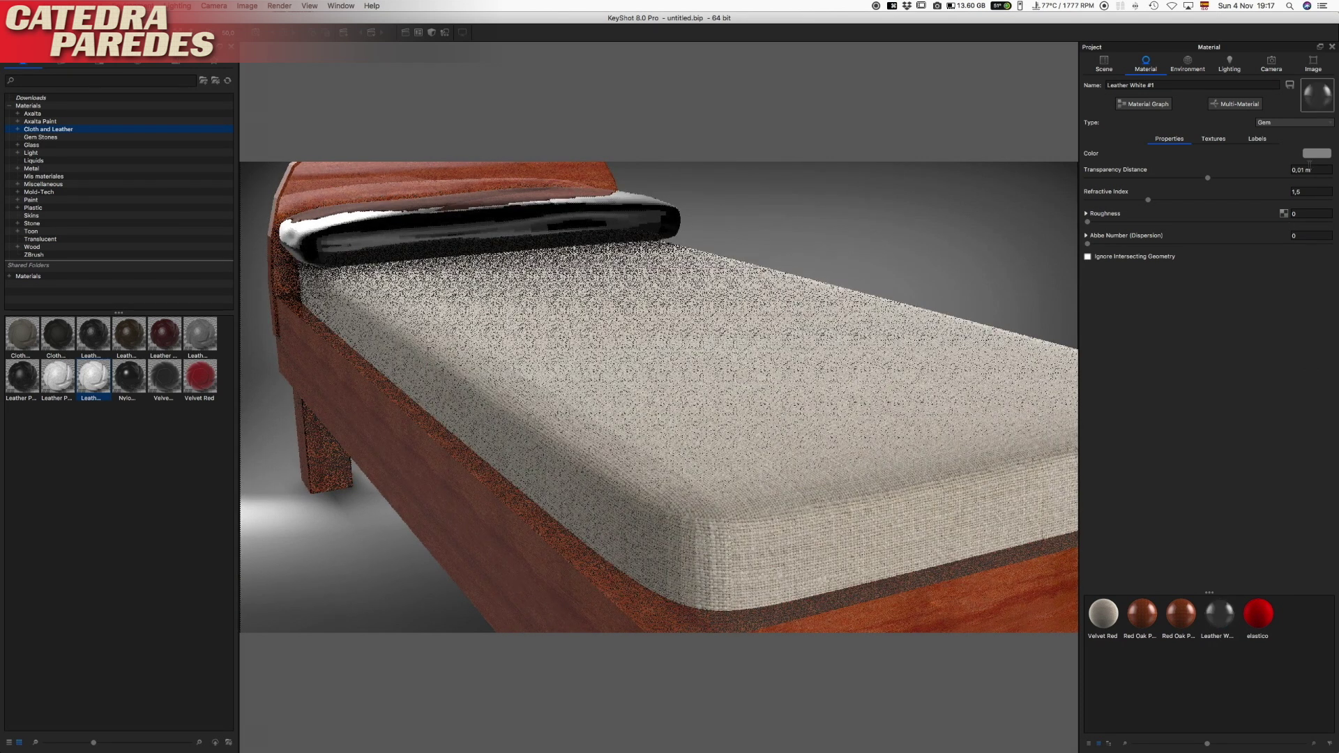
Step: Try the Plastic (Cloudy), Plastic (Transparent) and Scattering Medium material types on the pillow
{"action": "left_click", "coordinate": [1314, 124]}
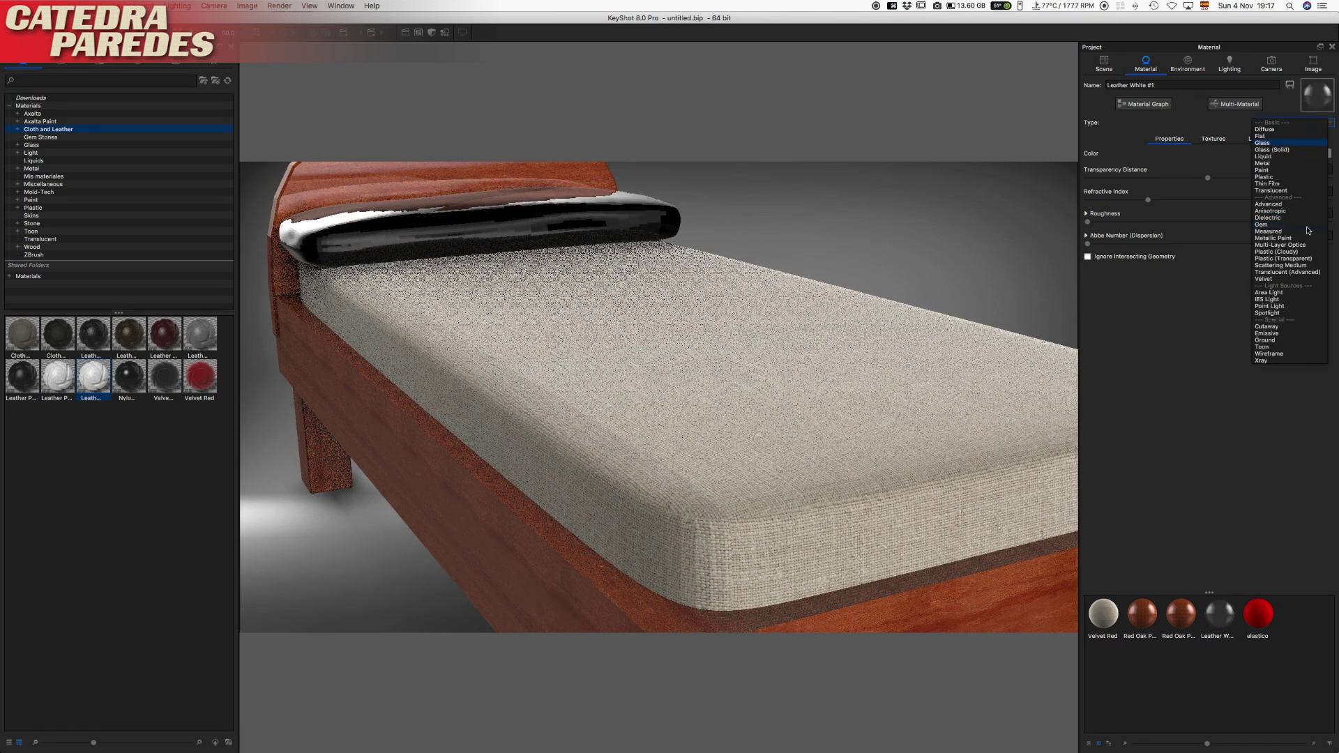
{"action": "left_click", "coordinate": [1285, 252]}
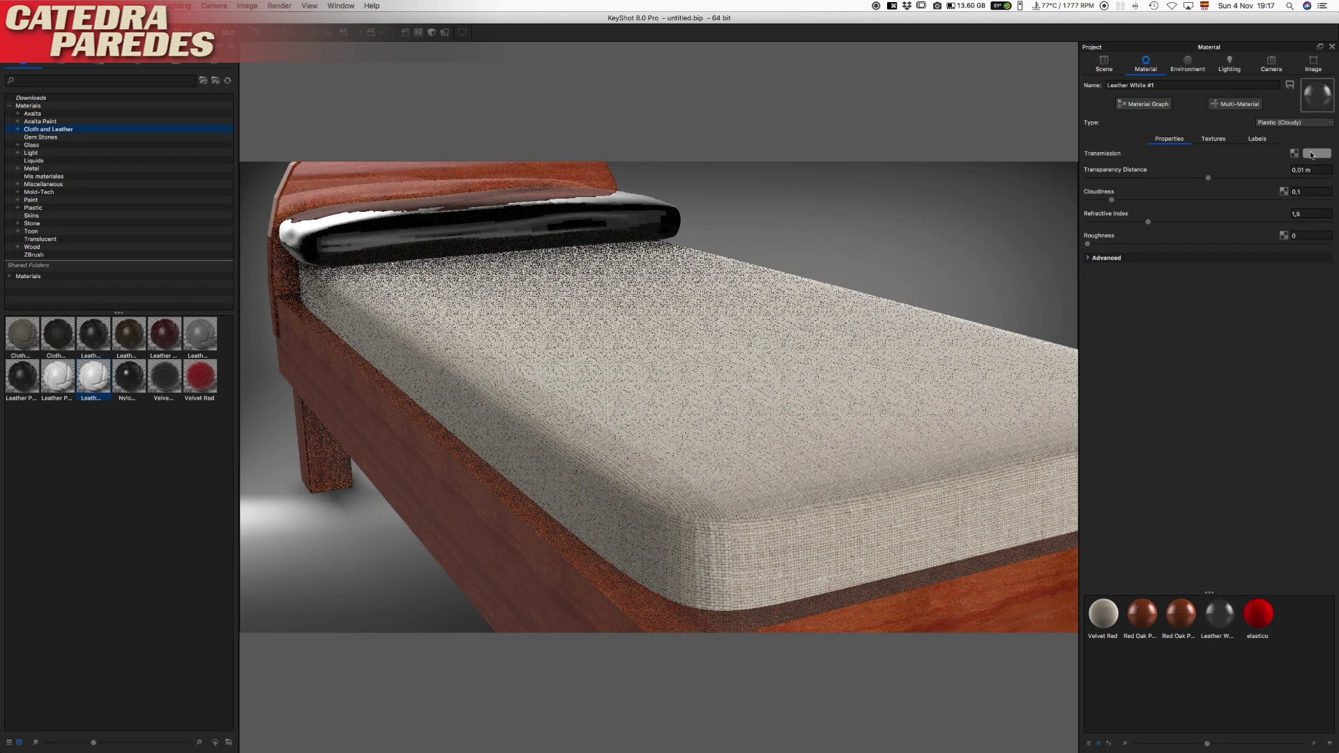
{"action": "left_click", "coordinate": [1293, 122]}
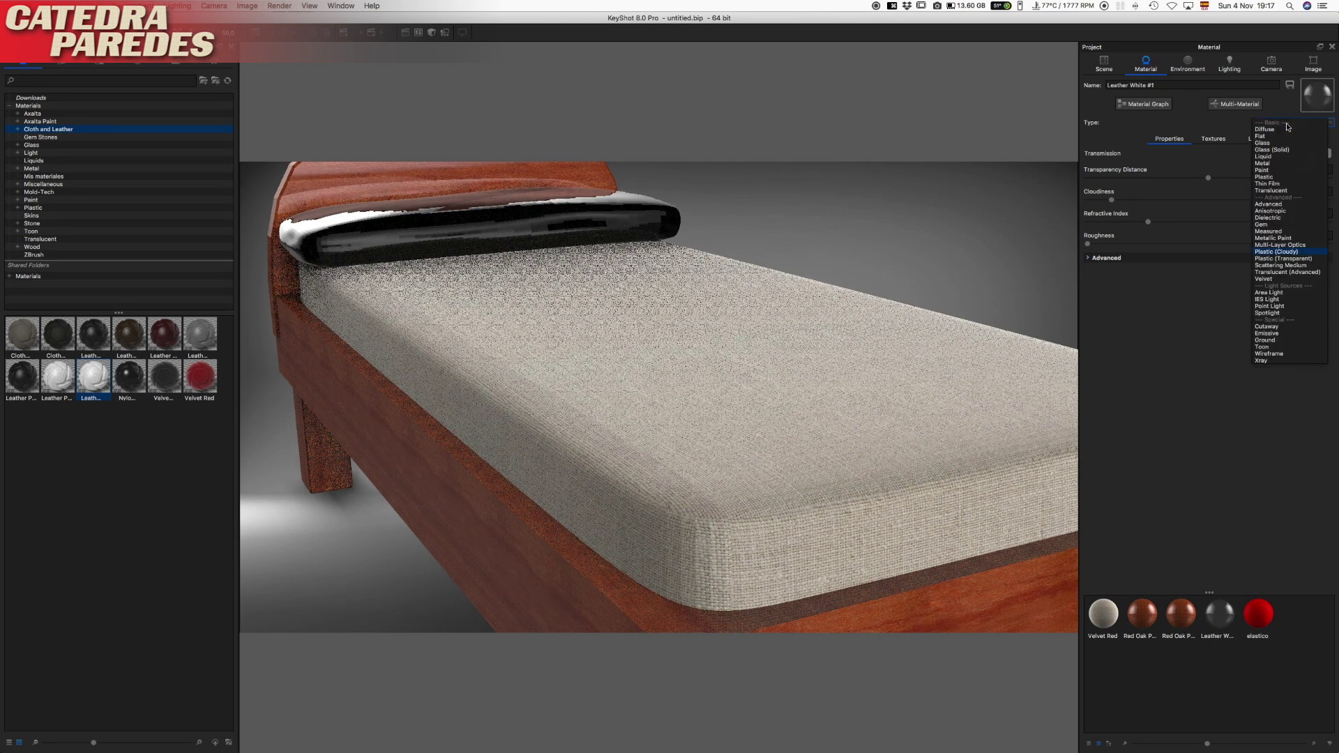
{"action": "left_click", "coordinate": [1285, 259]}
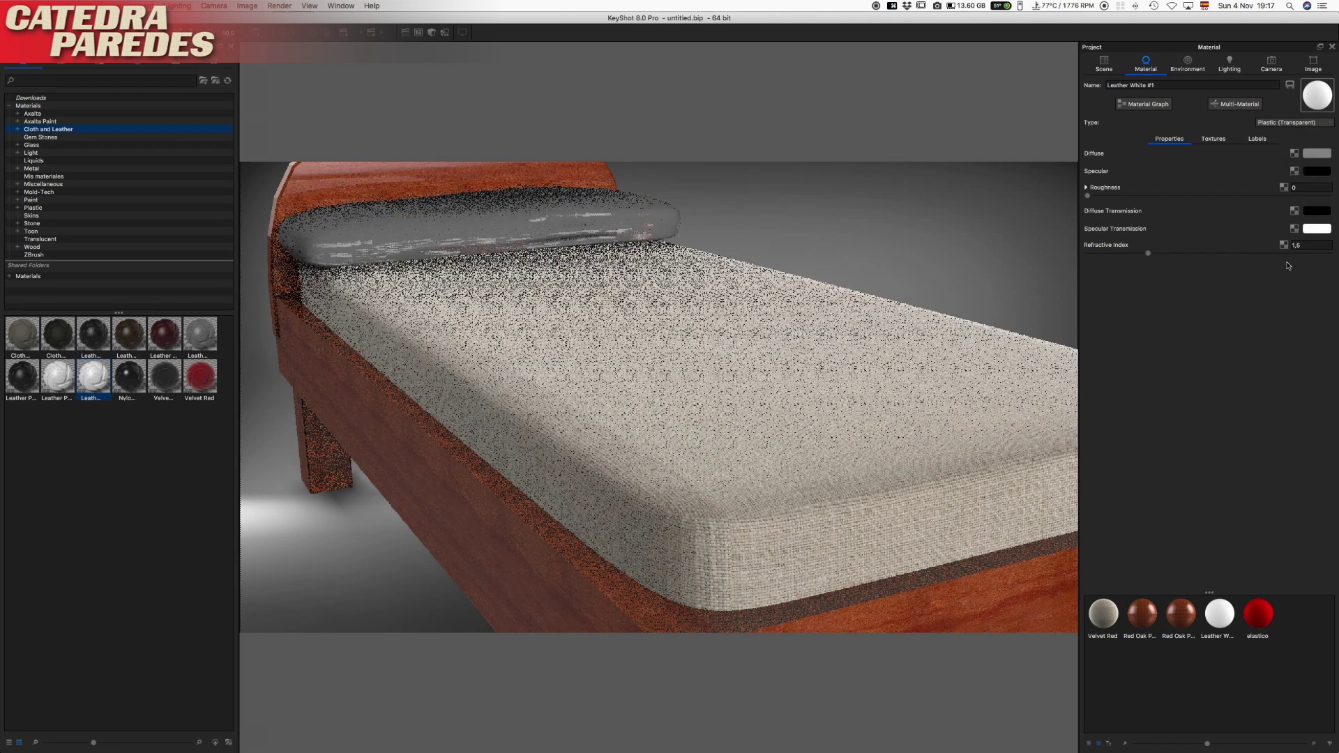
{"action": "left_click", "coordinate": [1294, 123]}
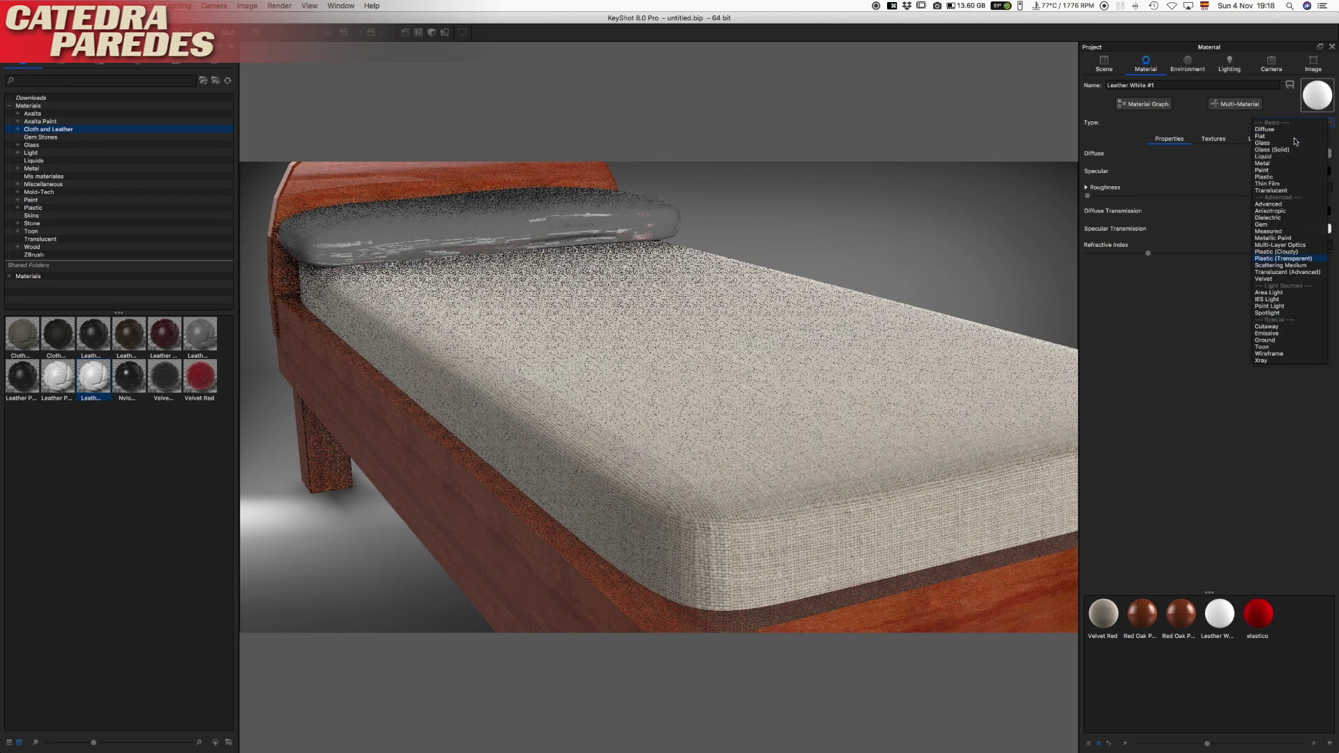
{"action": "left_click", "coordinate": [1299, 266]}
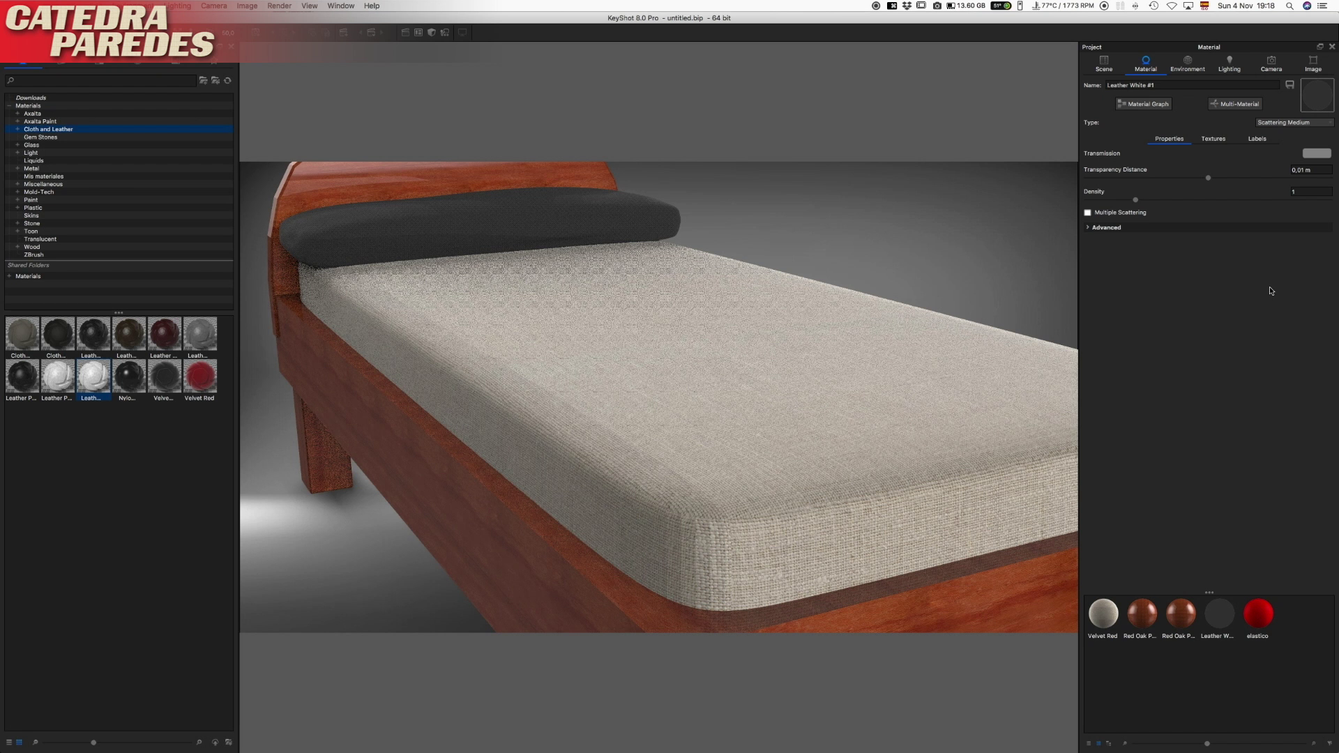
Step: Change the pillow's material type from Scattering Medium back to Plastic (Cloudy)
{"action": "left_click", "coordinate": [1289, 124]}
{"action": "left_click", "coordinate": [1074, 230]}
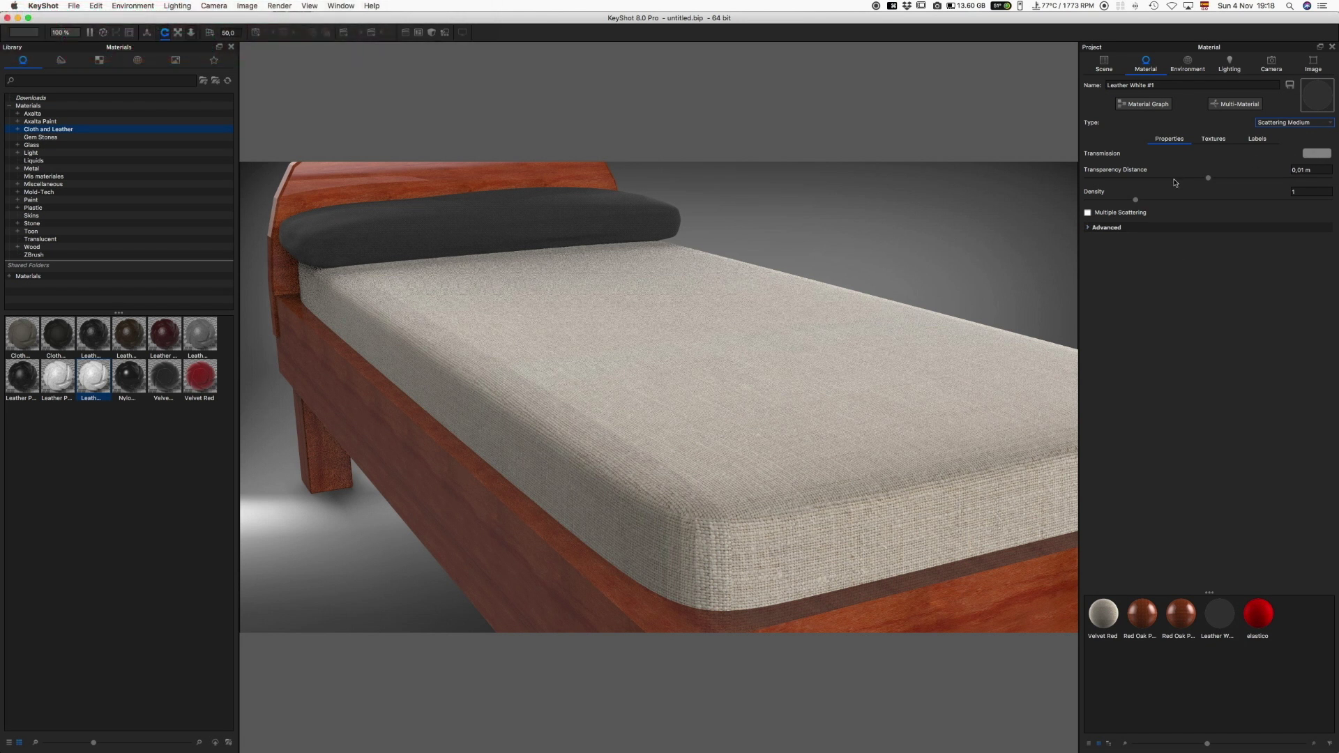
{"action": "left_click", "coordinate": [1287, 128]}
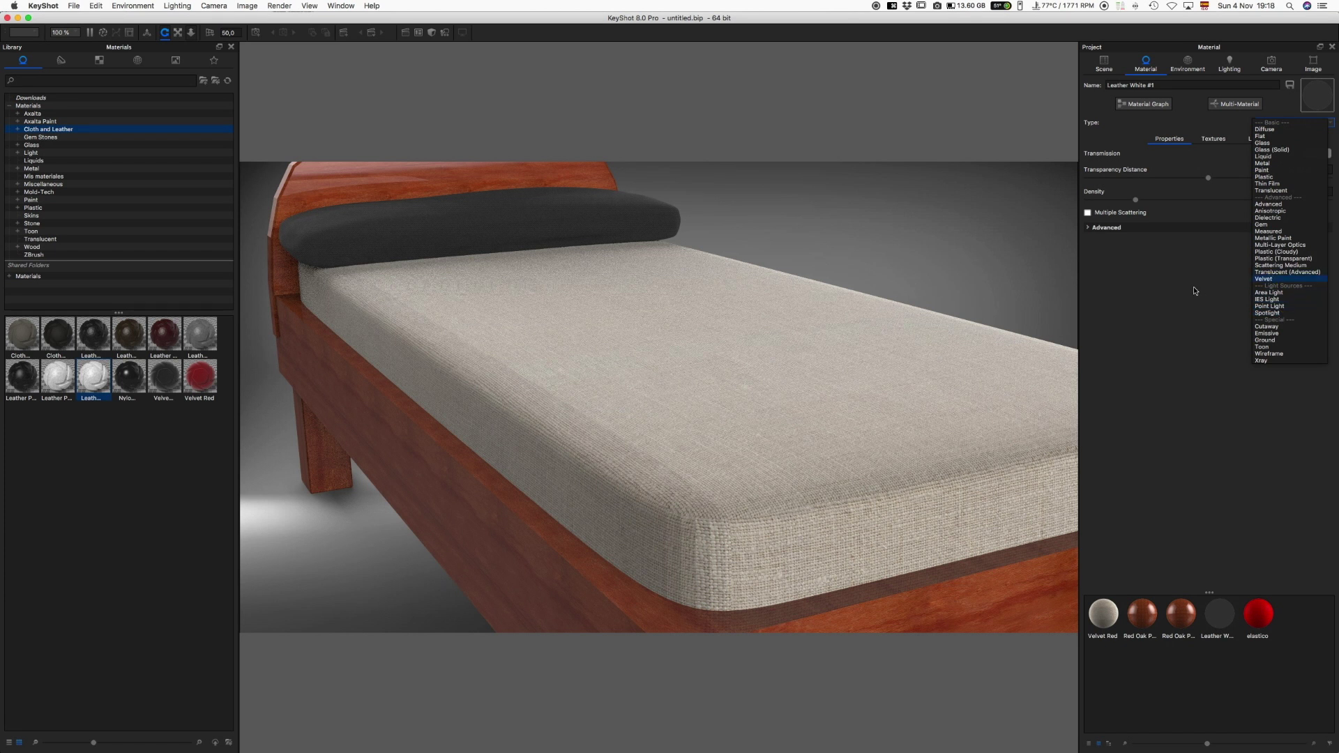
{"action": "left_click", "coordinate": [1296, 252]}
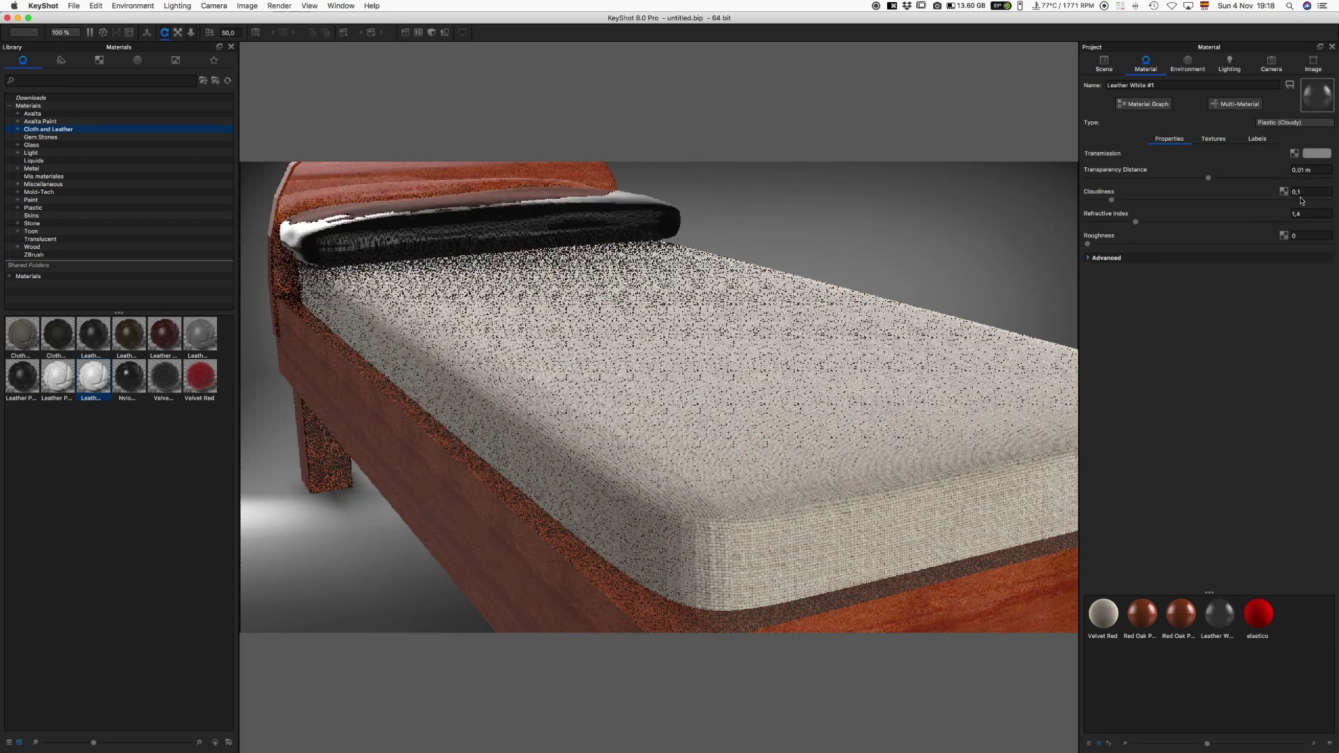
Step: Change the pillow's material type to Plastic, with a roughness of about 0.031 and a refractive index of 1
{"action": "left_click", "coordinate": [1293, 123]}
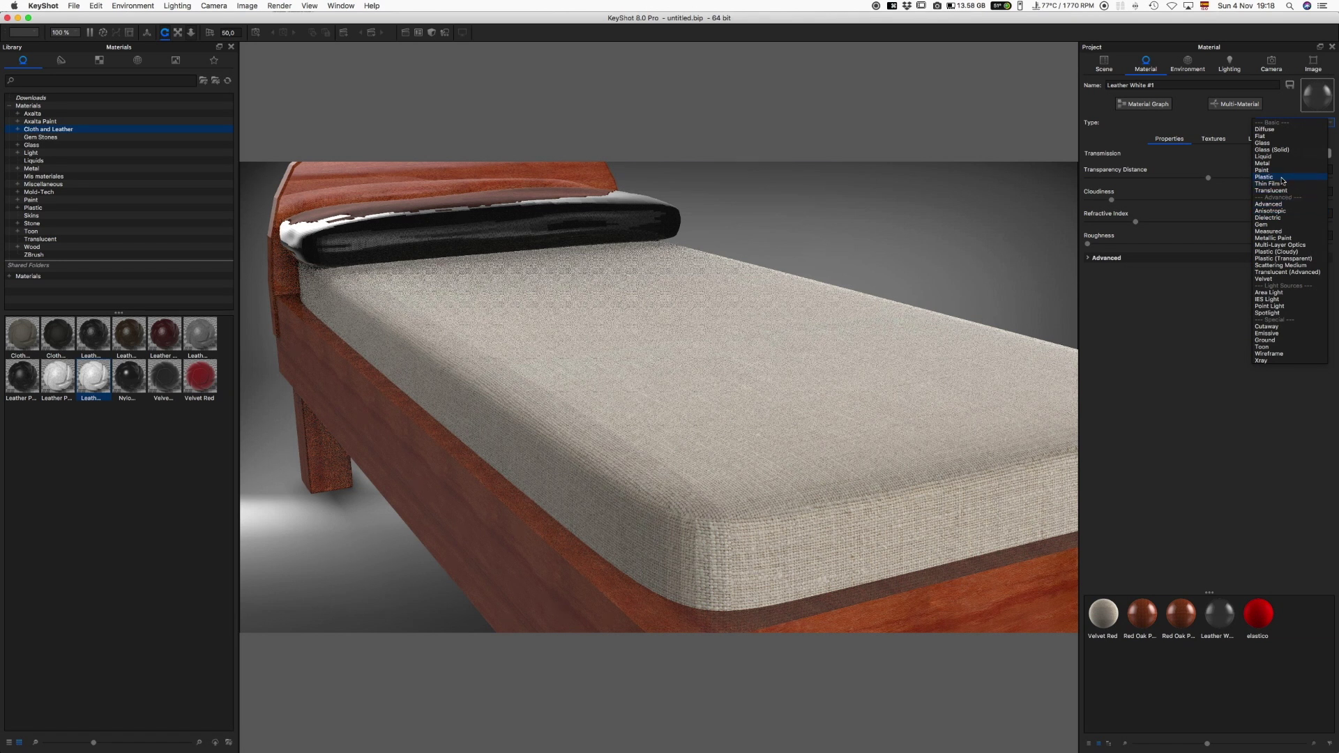
{"action": "left_click", "coordinate": [1282, 178]}
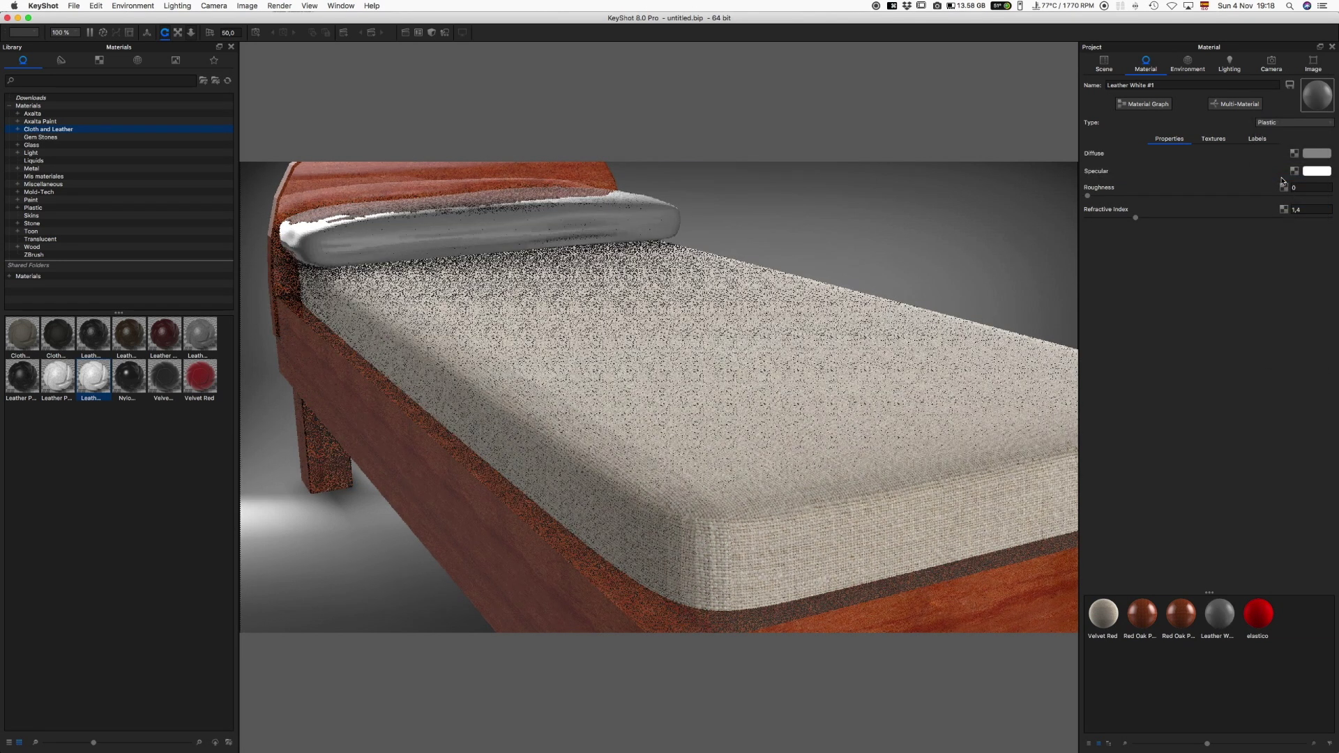
{"action": "left_click_drag", "start_coordinate": [1135, 217], "coordinate": [1214, 197]}
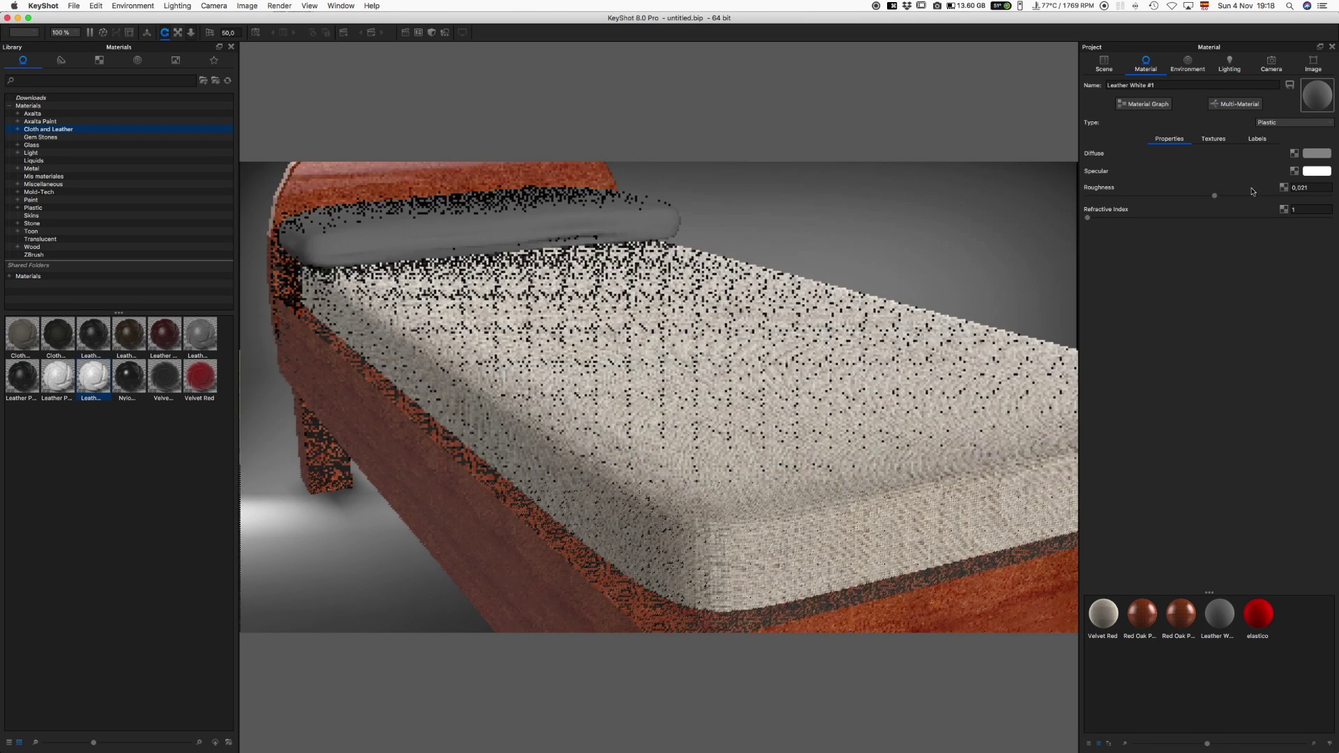
Step: Lighten the pillow's diffuse colour to a pale neutral grey
{"action": "left_click", "coordinate": [1311, 155]}
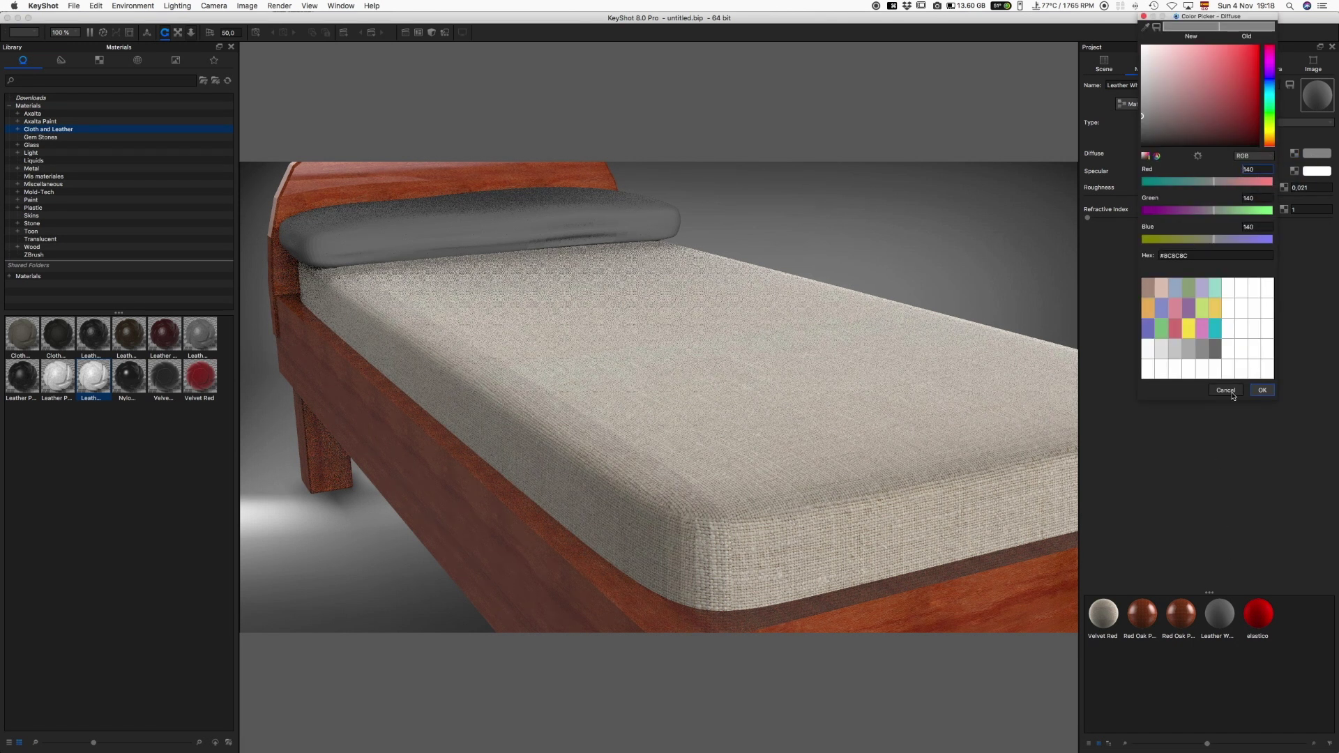
{"action": "left_click_drag", "start_coordinate": [1147, 108], "coordinate": [1142, 71]}
{"action": "left_click", "coordinate": [1262, 390]}
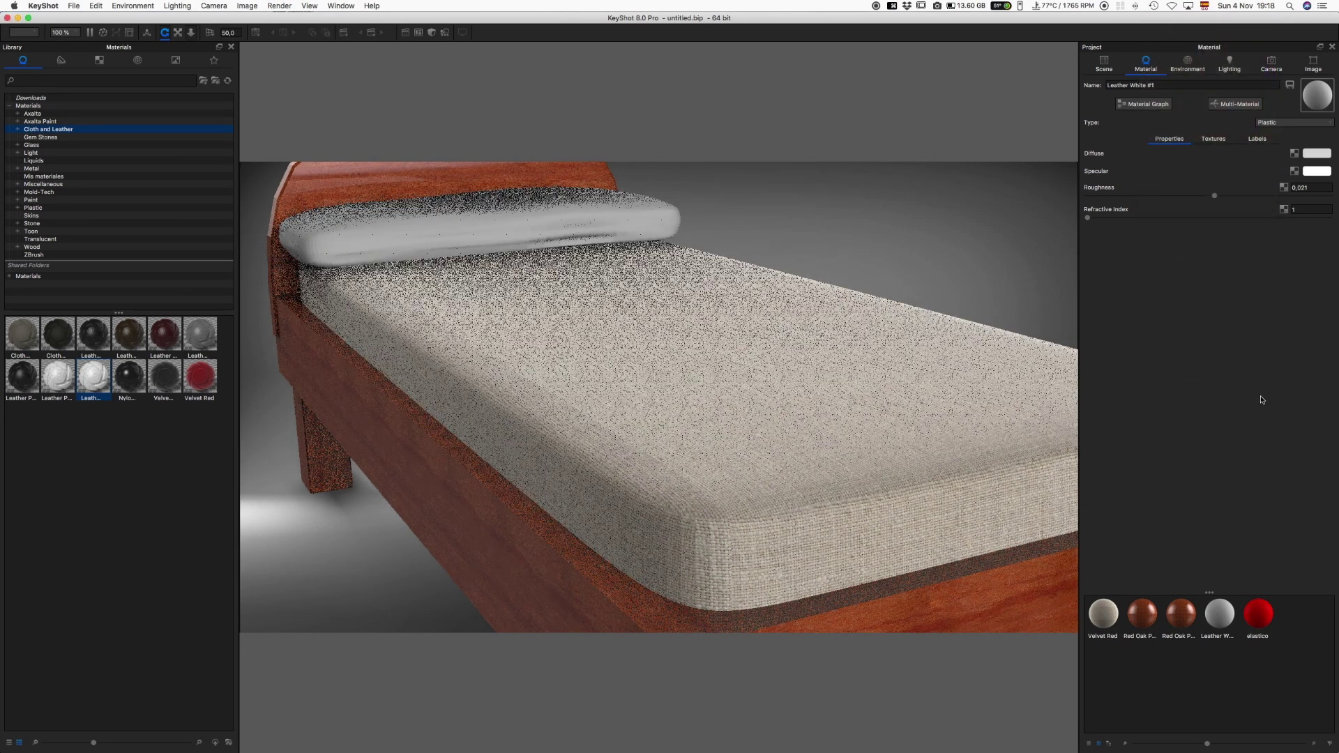
Step: Apply the image Canvas (3).jpg as the pillow's diffuse texture
{"action": "left_click", "coordinate": [1295, 154]}
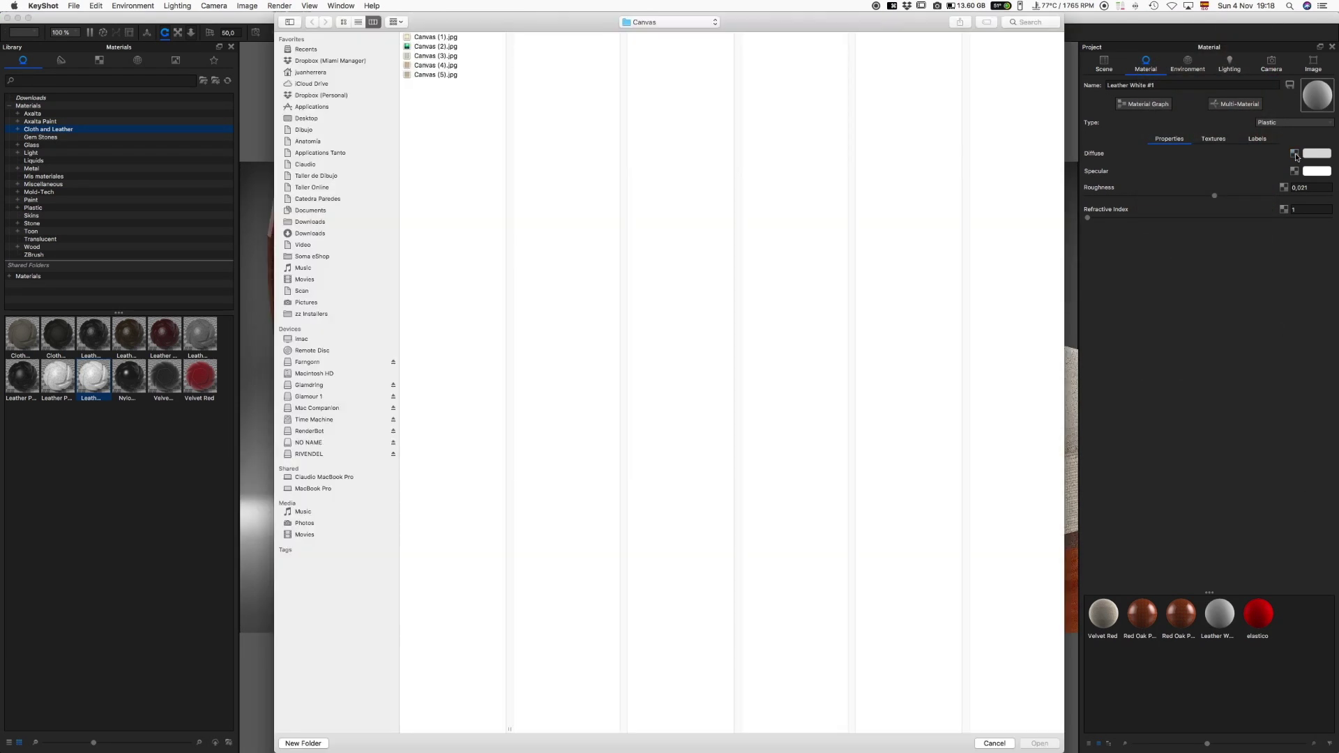
{"action": "left_click", "coordinate": [434, 56]}
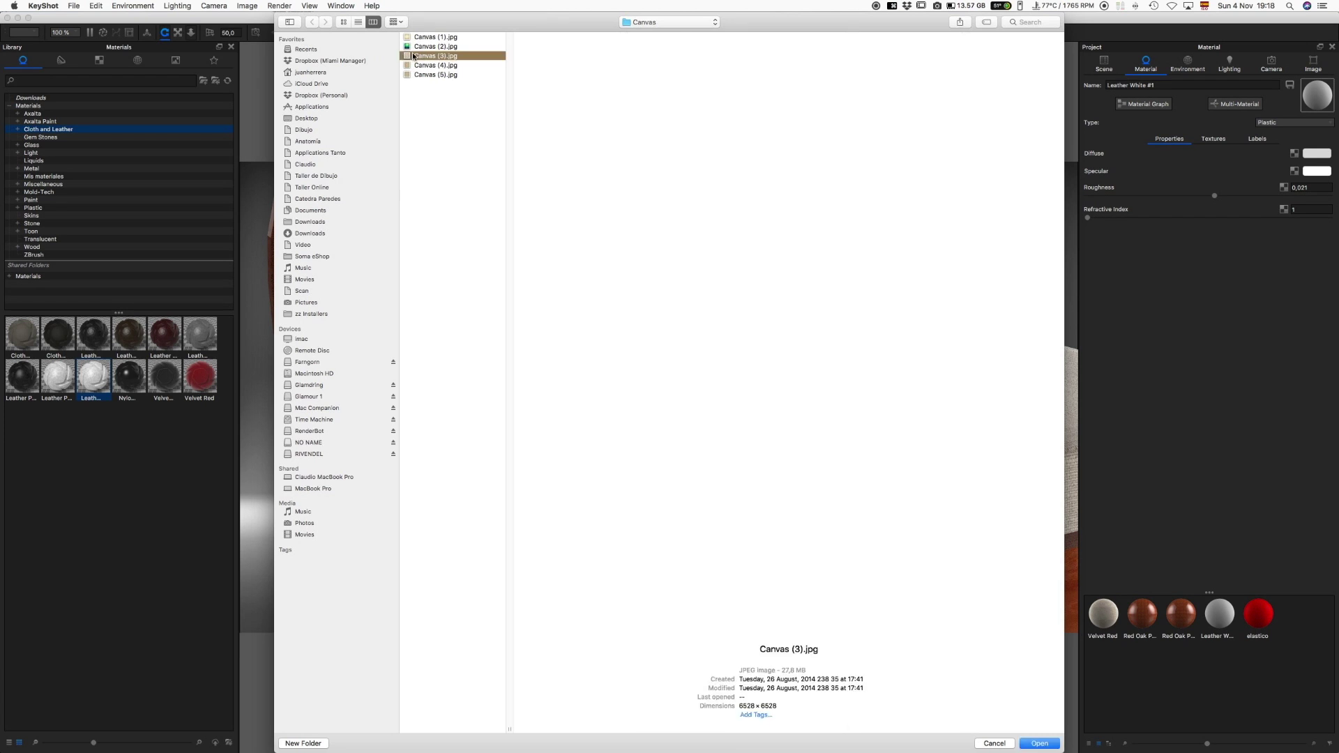
{"action": "left_click", "coordinate": [1035, 744]}
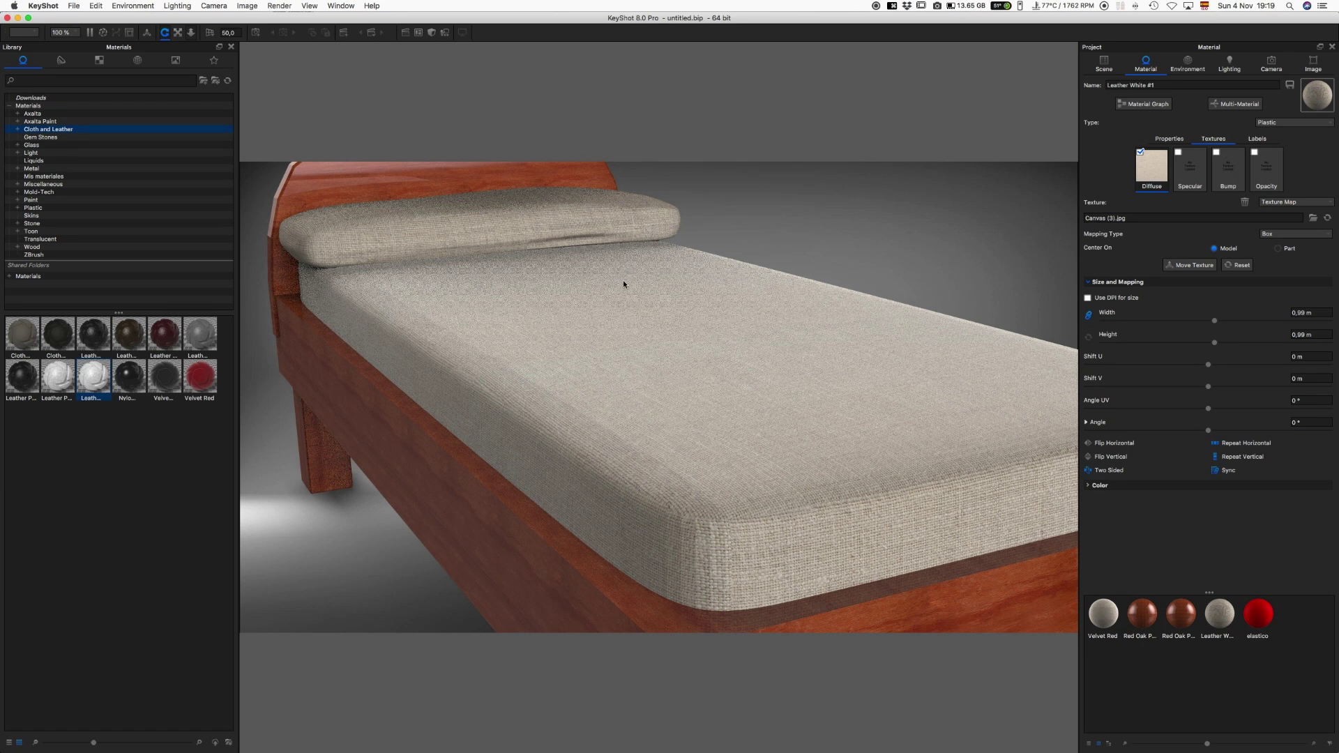
Step: Examine the textured pillow and mattress, and view the whole bed from higher and lower angles
{"action": "left_click_drag", "start_coordinate": [594, 204], "coordinate": [613, 273]}
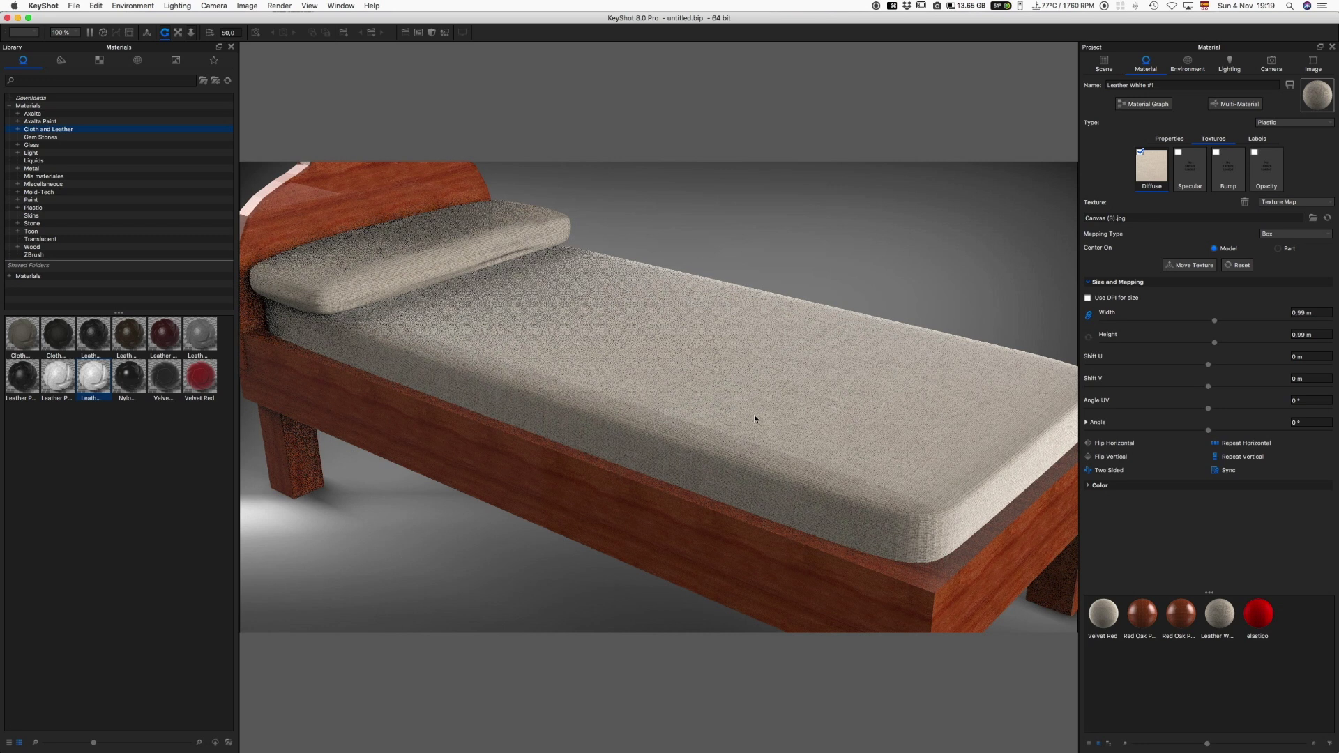
{"action": "scroll", "coordinate": [960, 401], "scroll_direction": "down", "scroll_amount": 6}
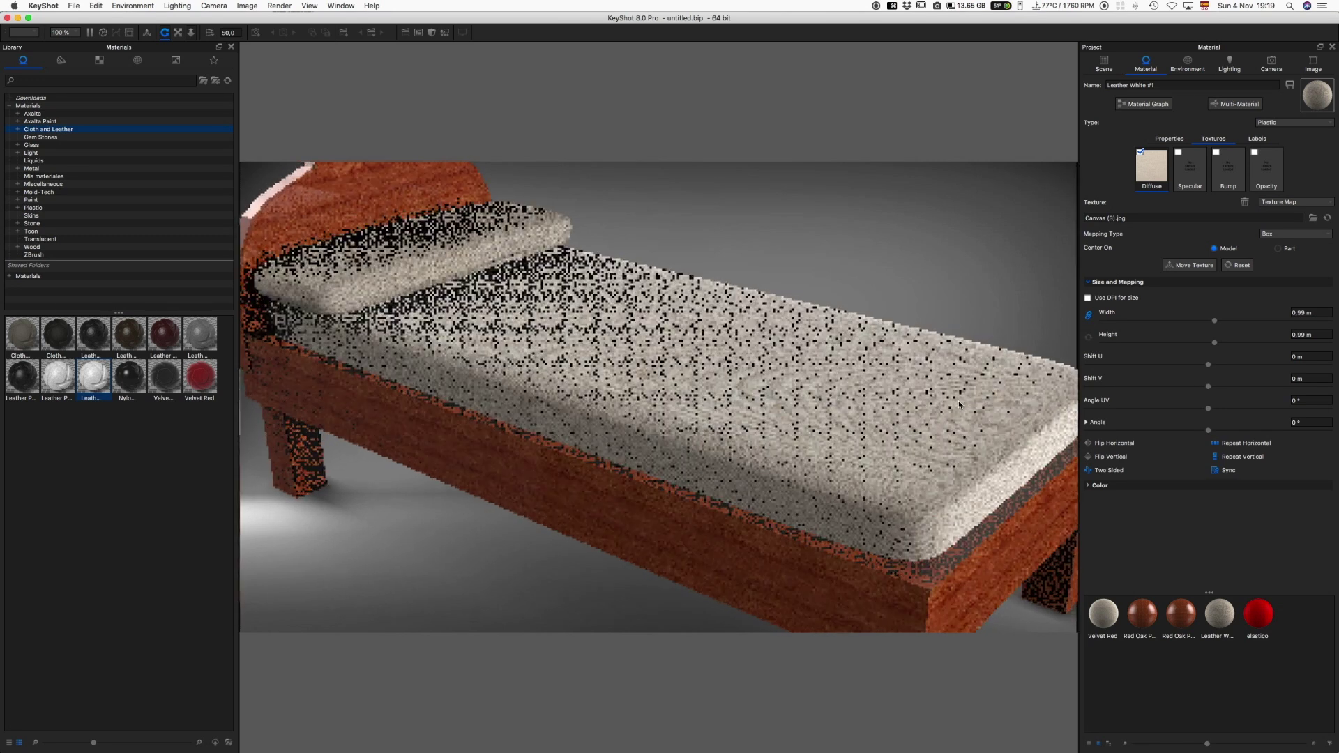
{"action": "scroll", "coordinate": [959, 403], "scroll_direction": "down", "scroll_amount": 6}
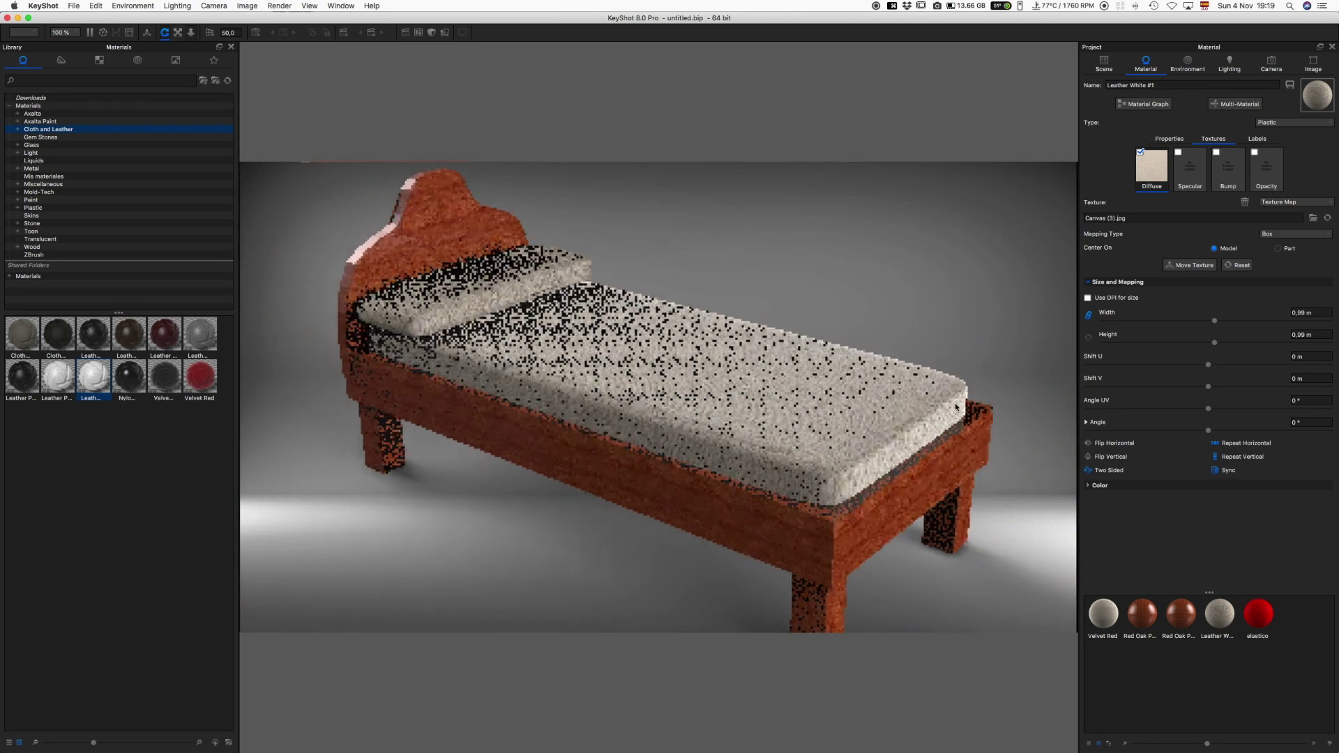
{"action": "scroll", "coordinate": [954, 403], "scroll_direction": "down", "scroll_amount": 6}
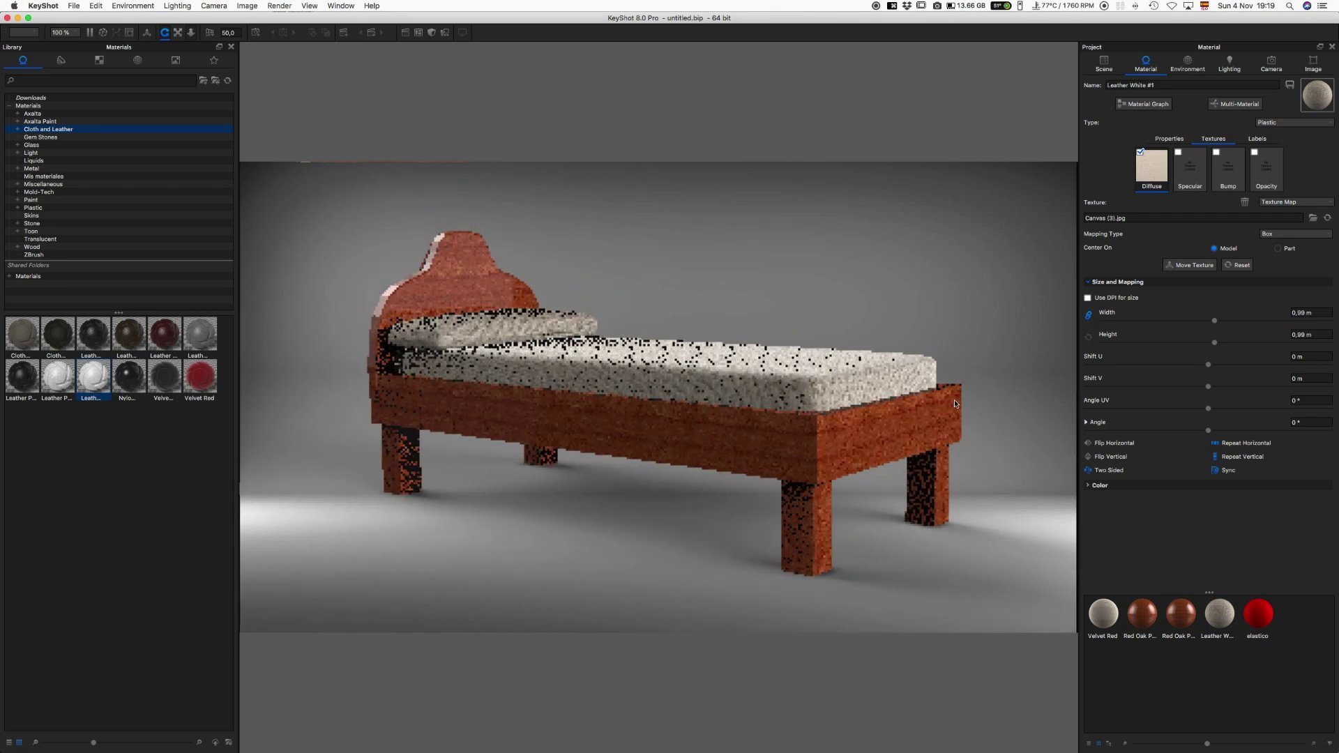
{"action": "scroll", "coordinate": [954, 403], "scroll_direction": "up", "scroll_amount": 5}
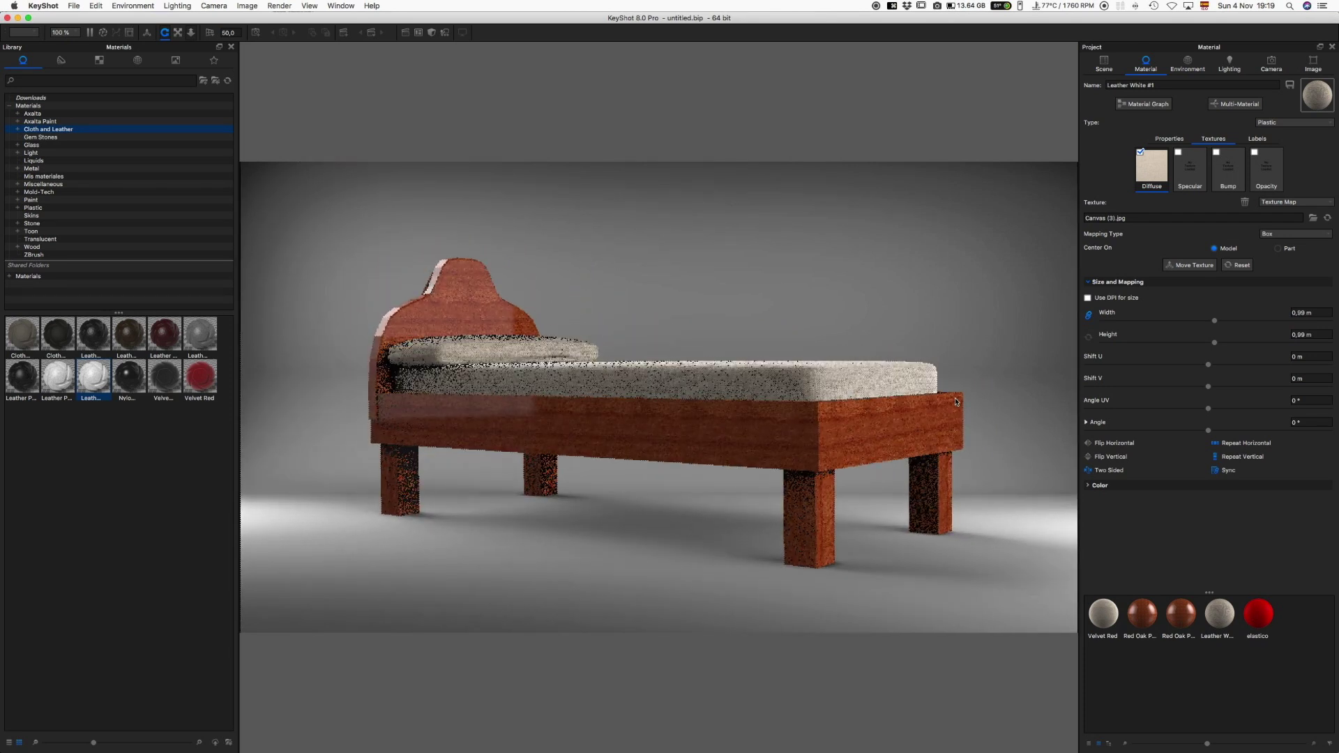
{"action": "scroll", "coordinate": [955, 402], "scroll_direction": "up", "scroll_amount": 5}
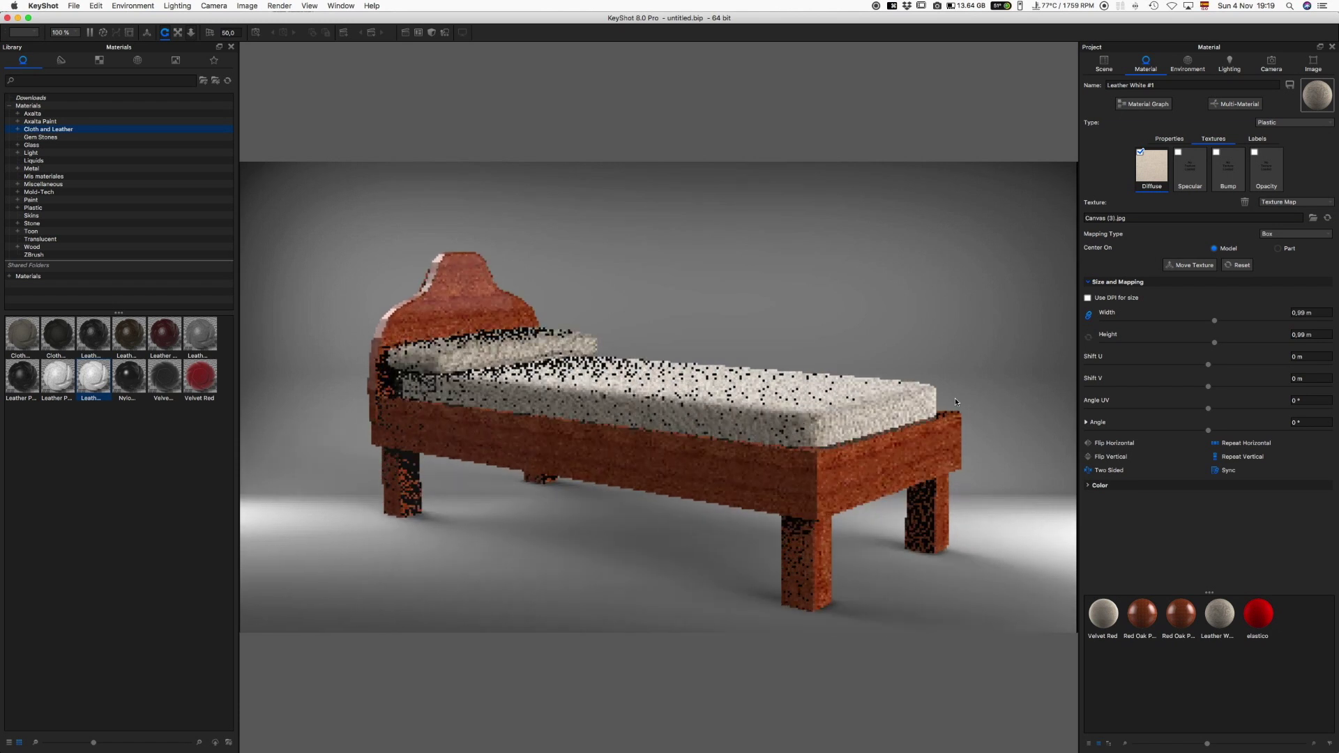
{"action": "scroll", "coordinate": [954, 399], "scroll_direction": "up", "scroll_amount": 3}
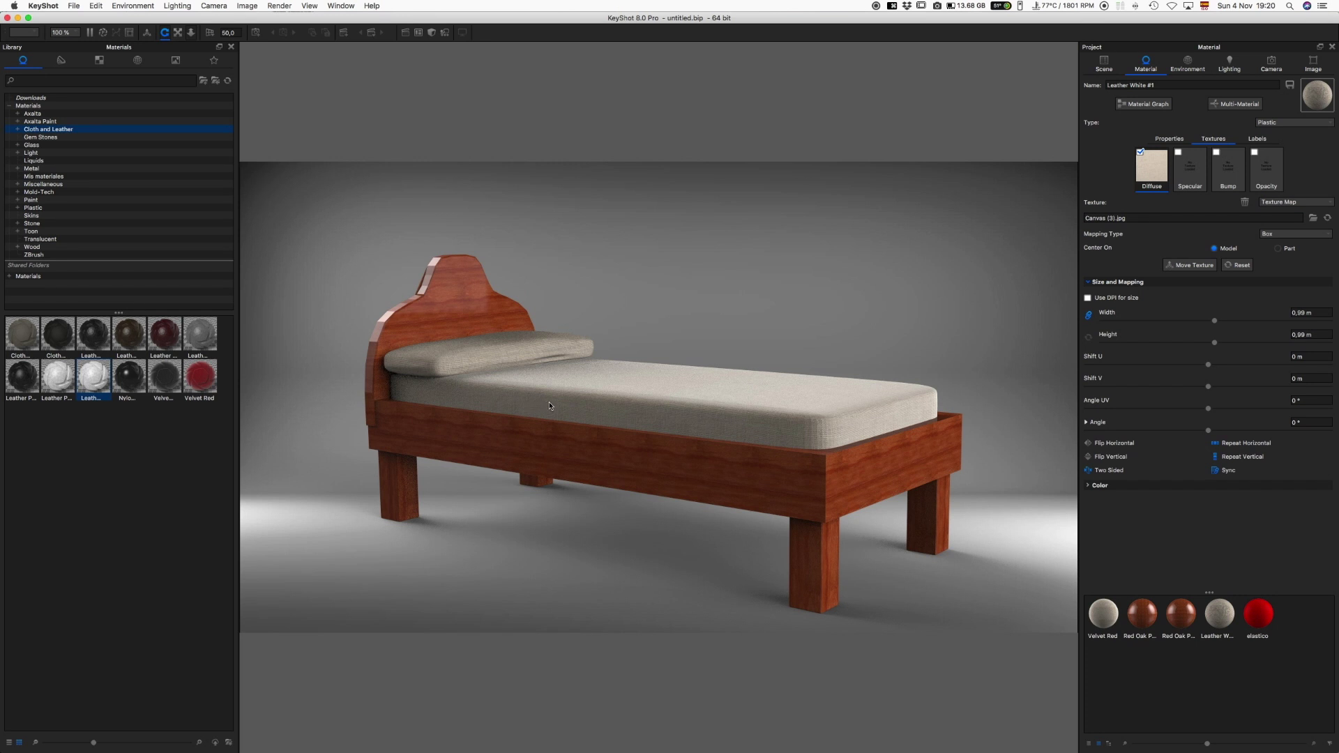
{"action": "left_click_drag", "start_coordinate": [550, 398], "coordinate": [548, 392]}
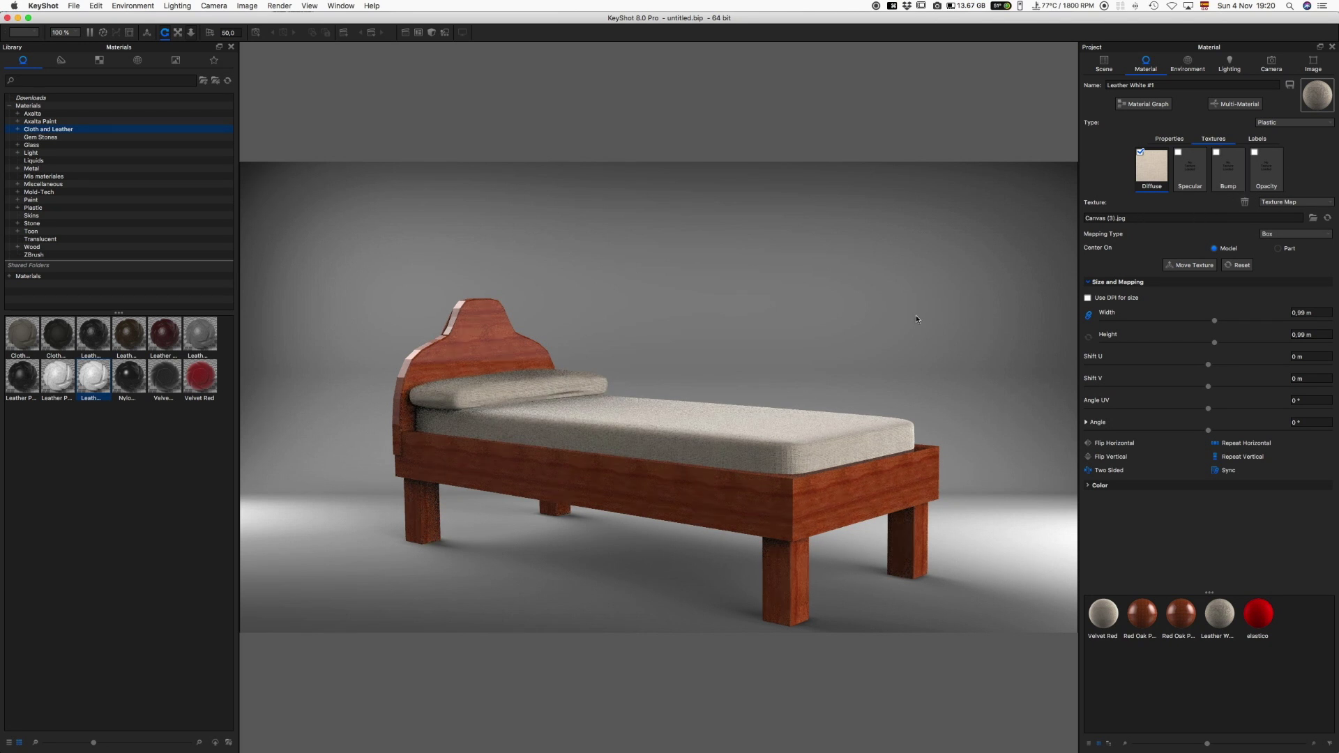
Step: Replace the scene's lighting environment with hdri-locations_urban_4k from the environment library
{"action": "left_click", "coordinate": [1185, 66]}
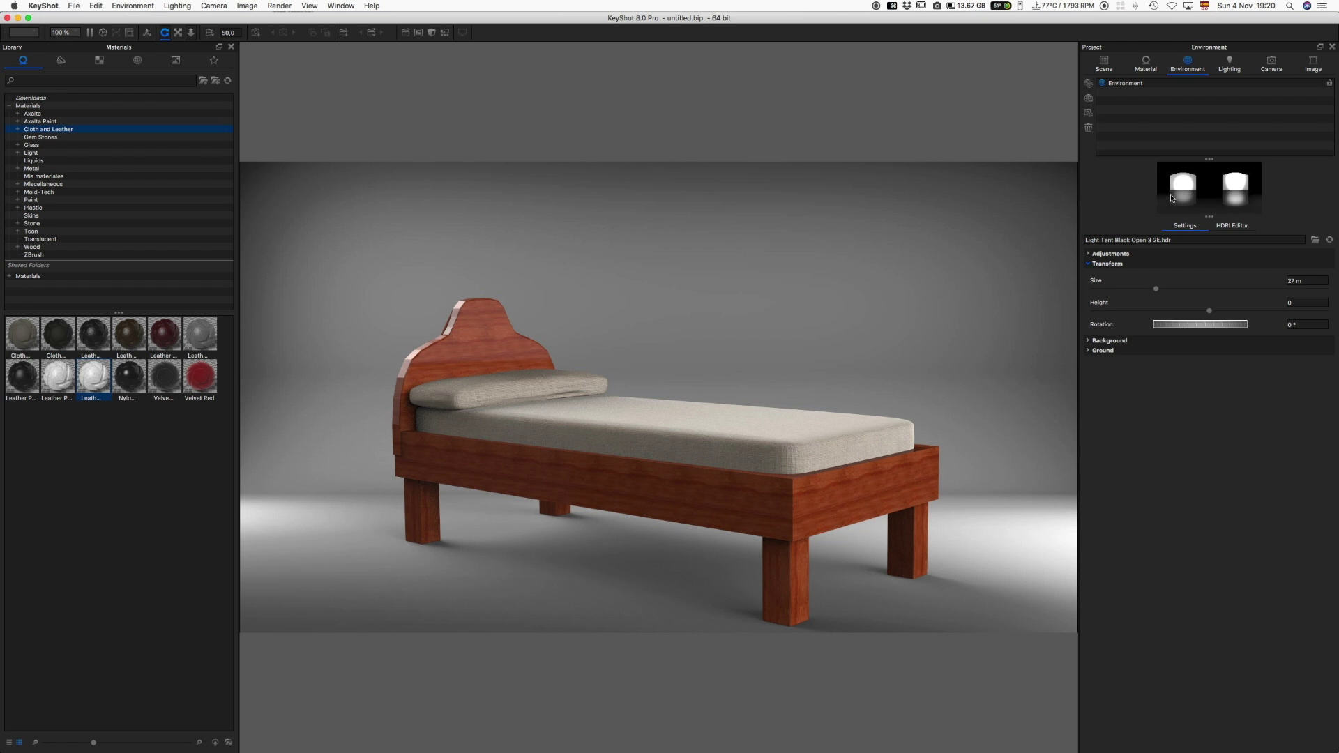
{"action": "left_click", "coordinate": [137, 60]}
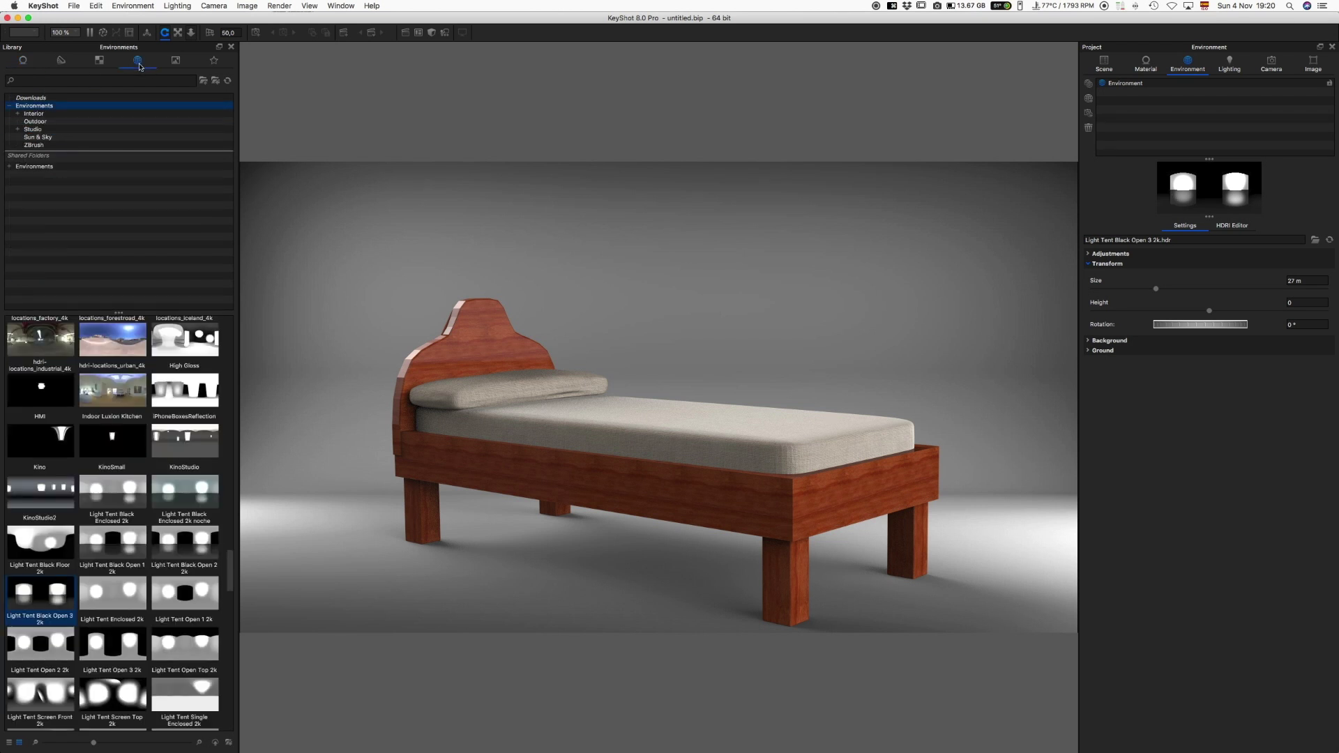
{"action": "left_click_drag", "start_coordinate": [112, 341], "coordinate": [383, 289]}
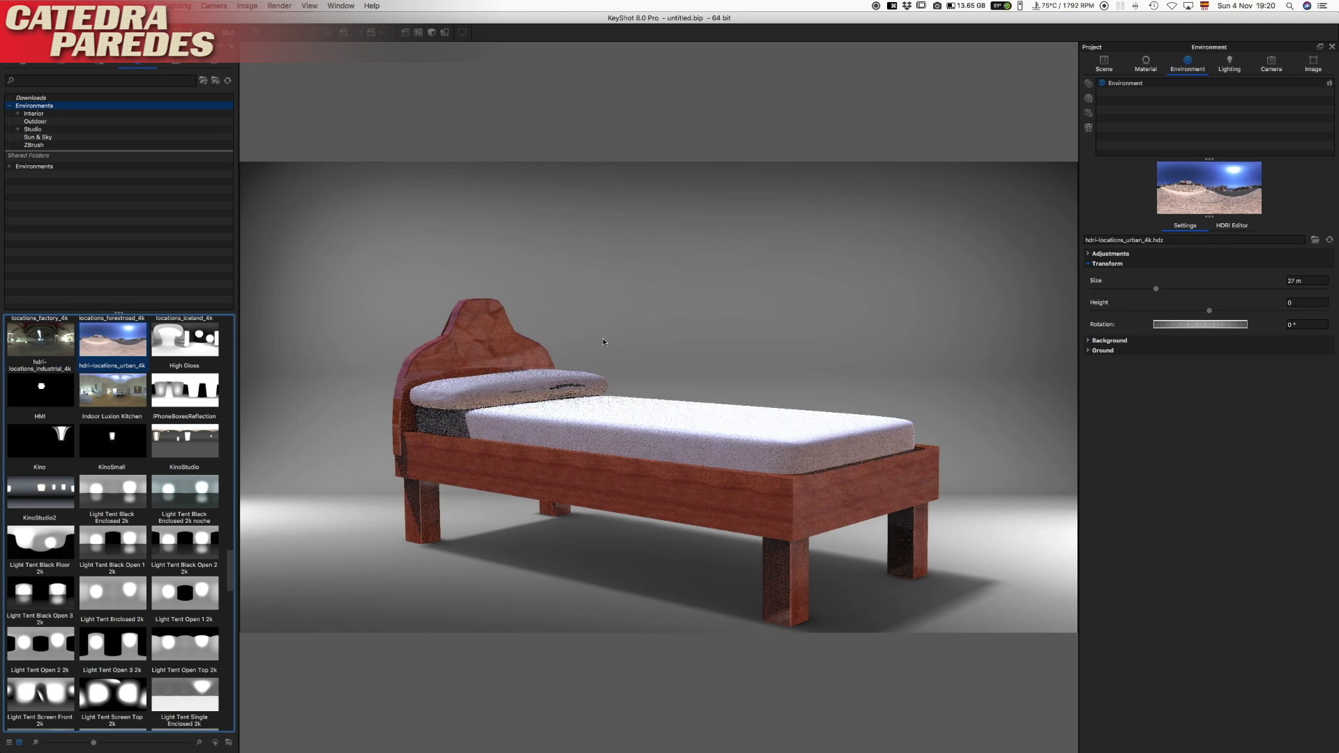
Step: Apply the bright desert hillside image from the Outdoor backplates as the scene's background
{"action": "left_click", "coordinate": [24, 121]}
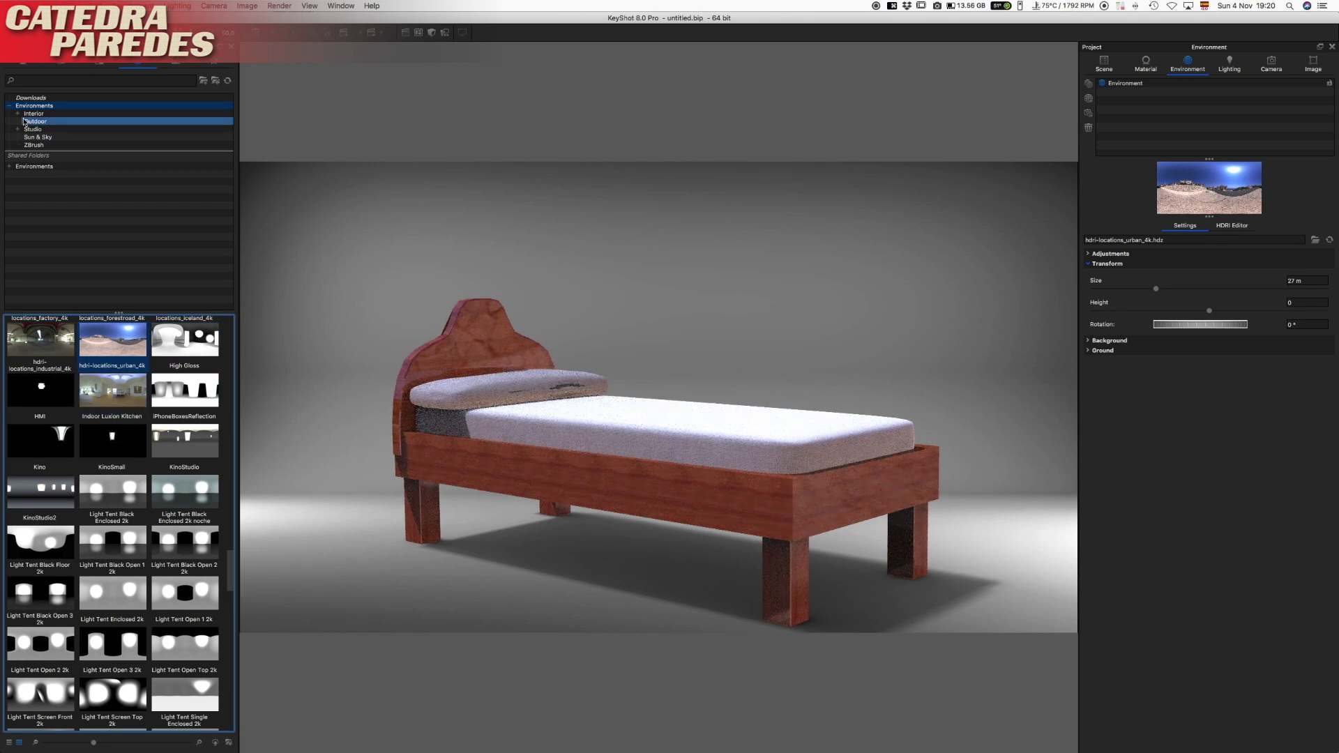
{"action": "left_click", "coordinate": [175, 65]}
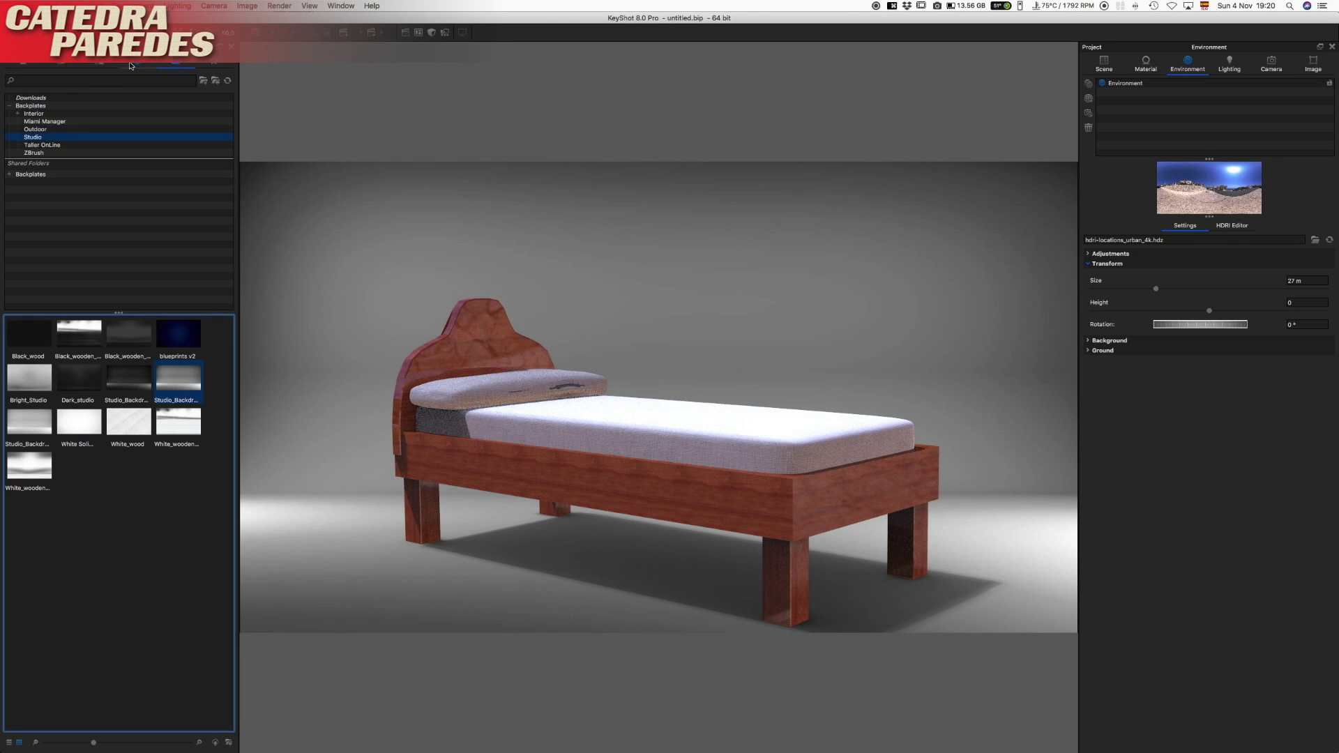
{"action": "left_click", "coordinate": [56, 137]}
{"action": "left_click", "coordinate": [50, 130]}
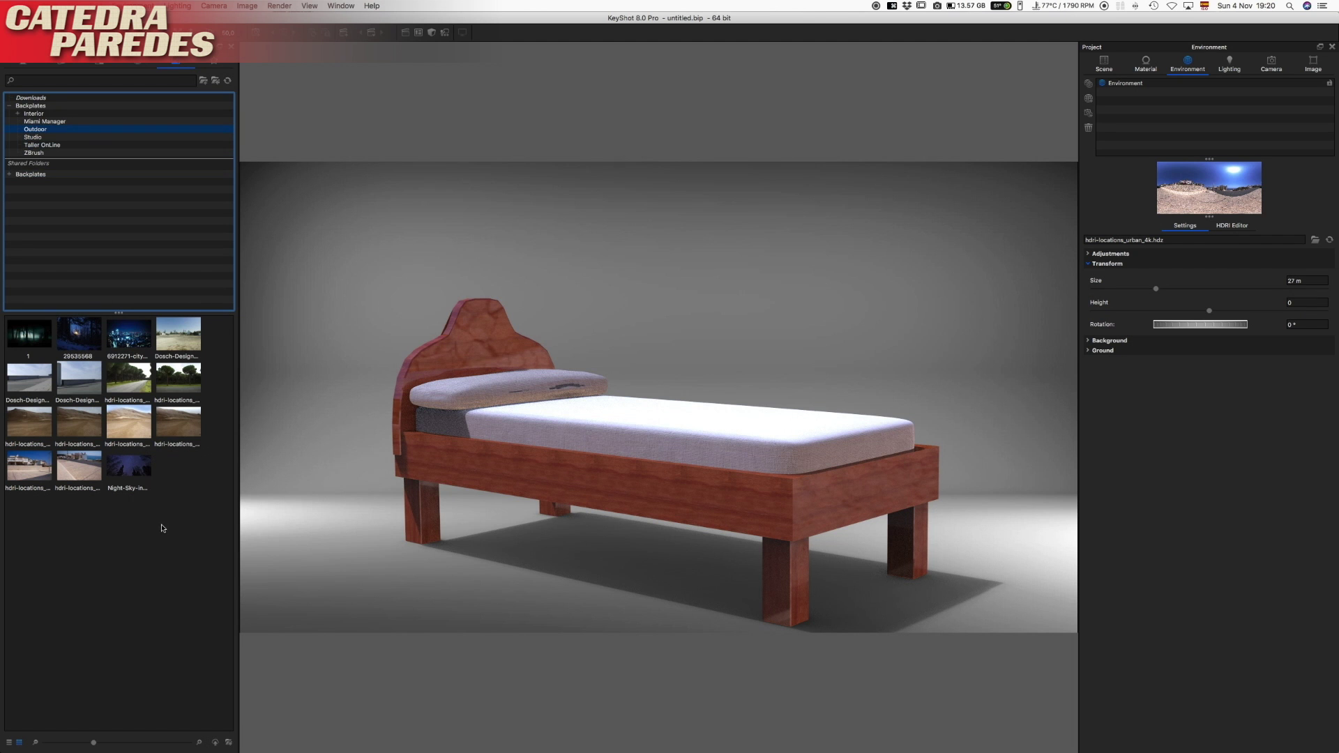
{"action": "left_click_drag", "start_coordinate": [128, 427], "coordinate": [314, 550]}
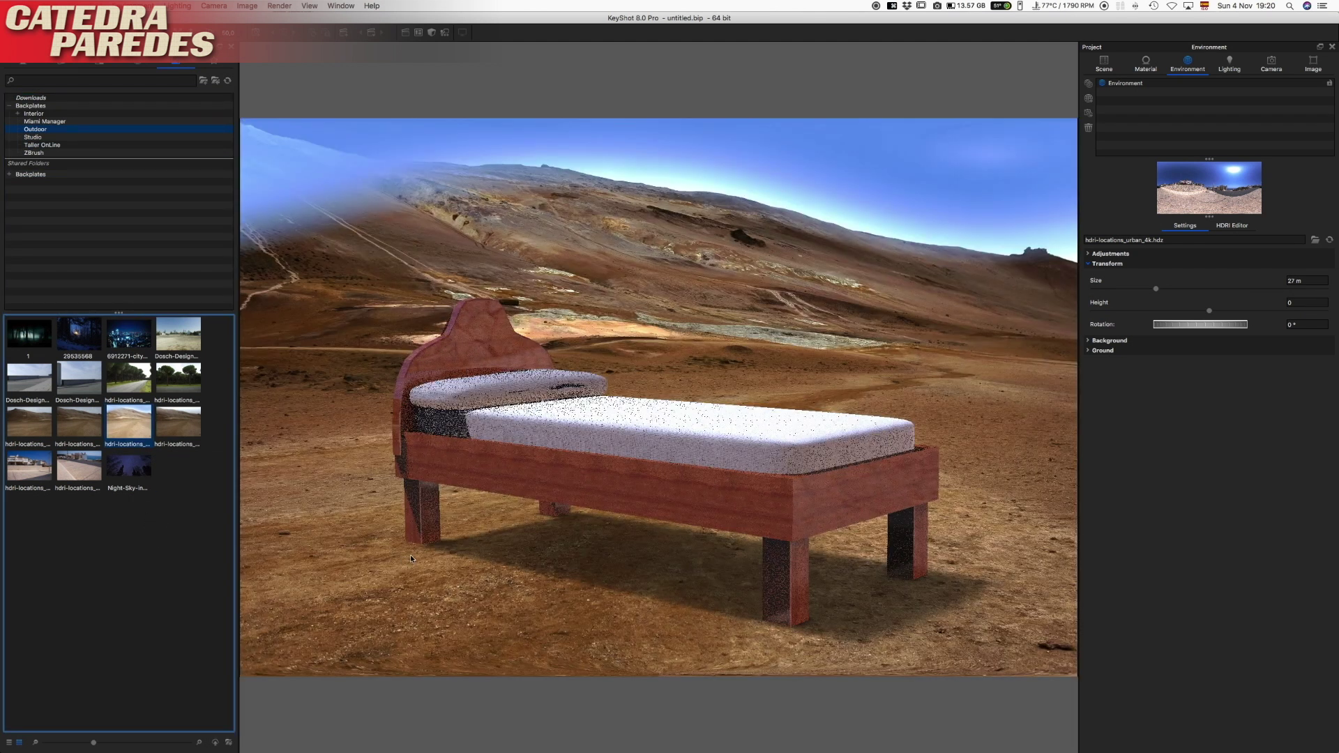
Step: Enlarge the HDRI preview and rotate the urban environment to 343° to redirect the sunlight on the bed
{"action": "left_click", "coordinate": [137, 60]}
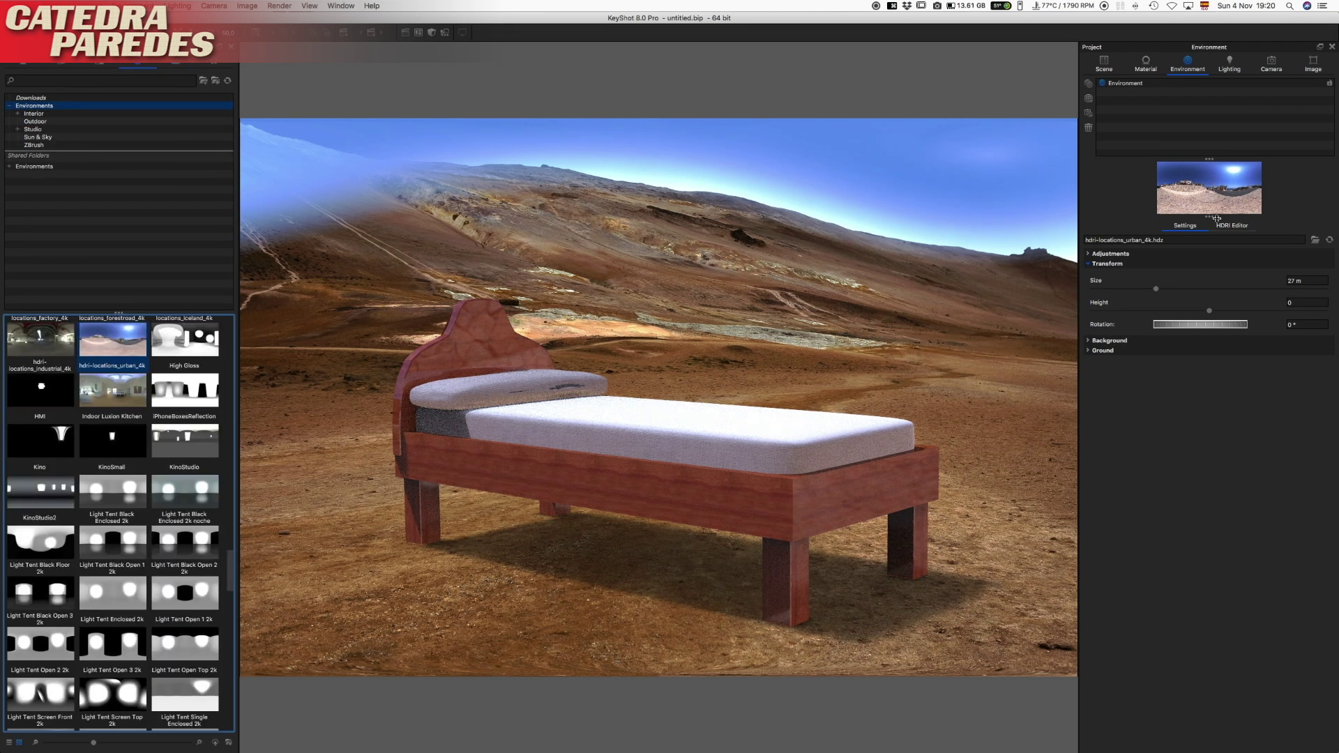
{"action": "left_click_drag", "start_coordinate": [1212, 217], "coordinate": [1216, 302]}
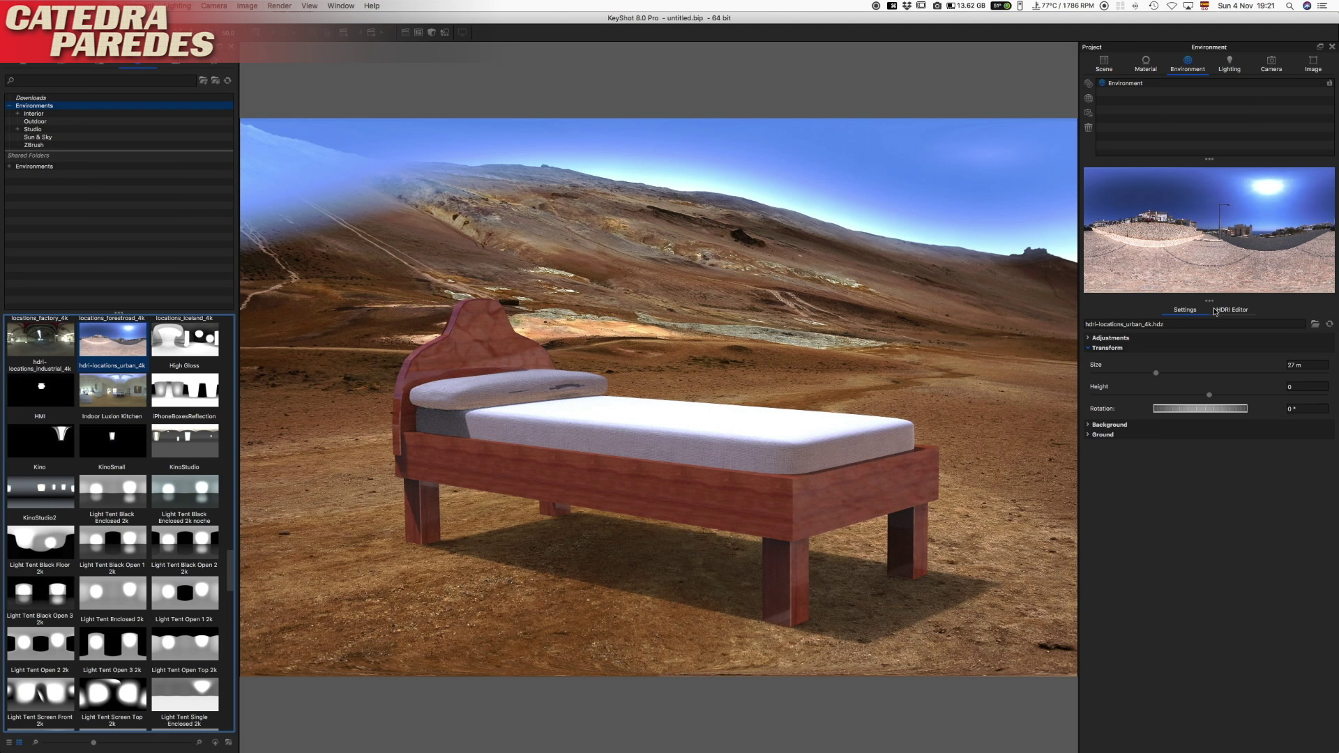
{"action": "left_click", "coordinate": [1091, 339]}
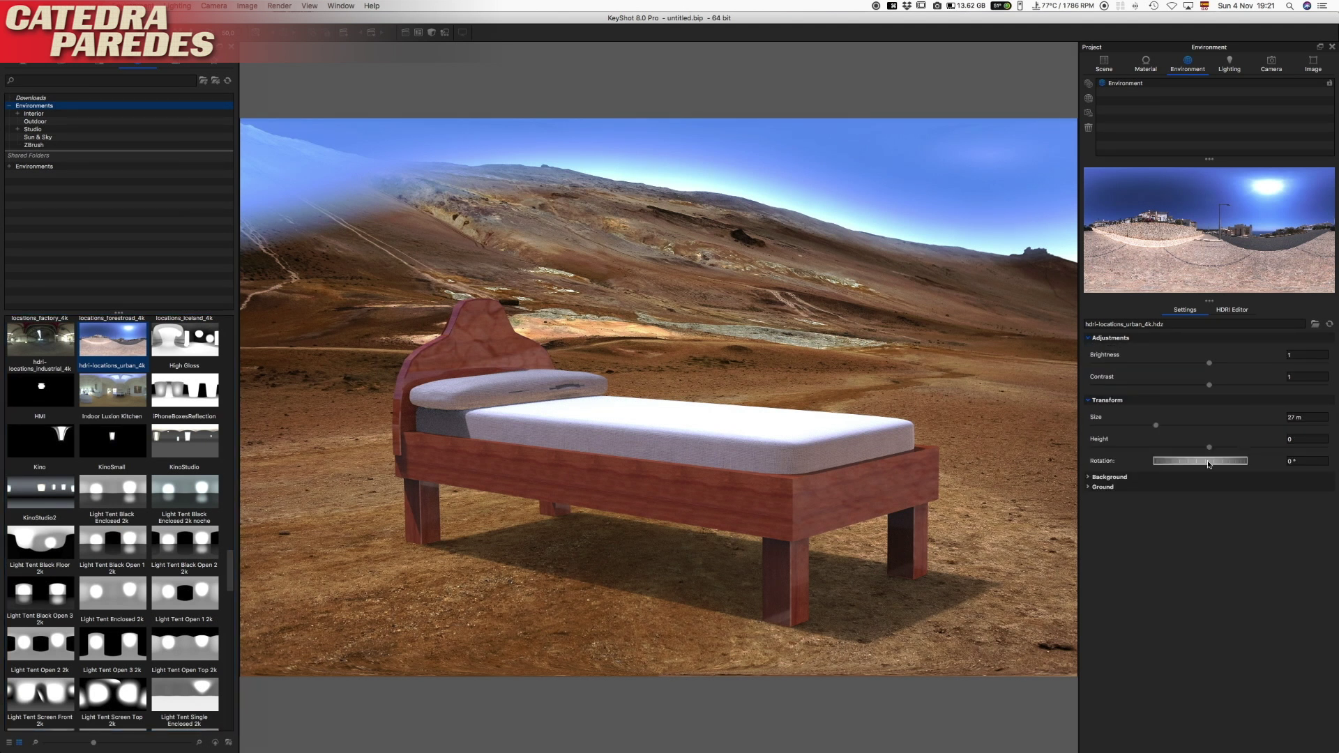
{"action": "left_click_drag", "start_coordinate": [1211, 462], "coordinate": [1028, 470]}
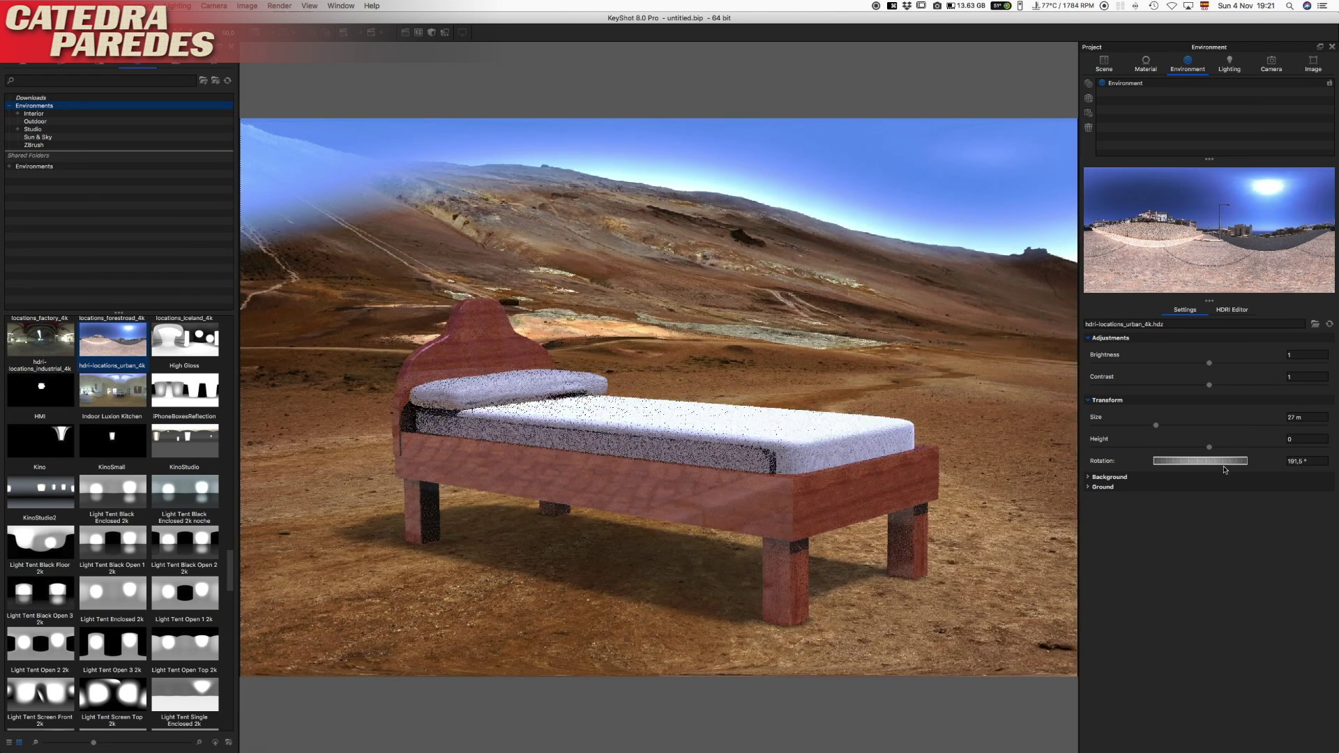
{"action": "left_click_drag", "start_coordinate": [1225, 462], "coordinate": [1216, 463]}
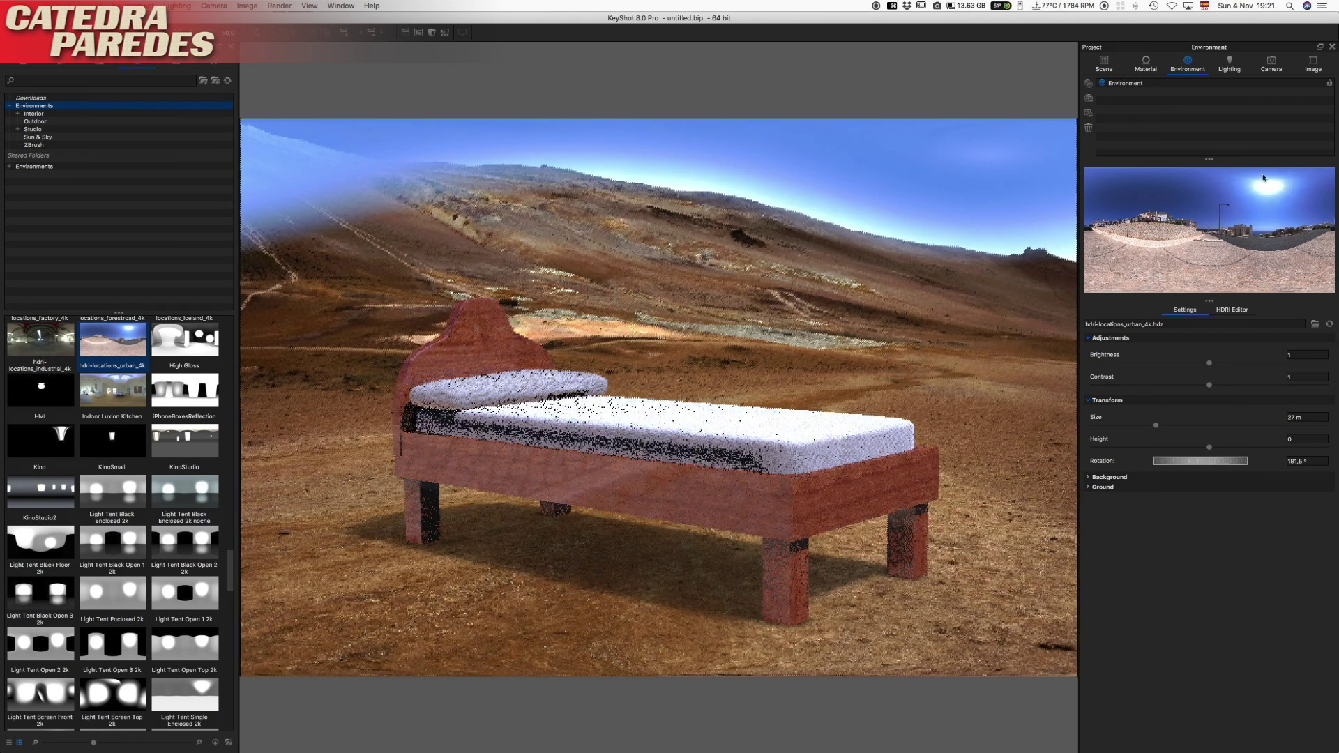
{"action": "left_click_drag", "start_coordinate": [1216, 466], "coordinate": [1166, 468]}
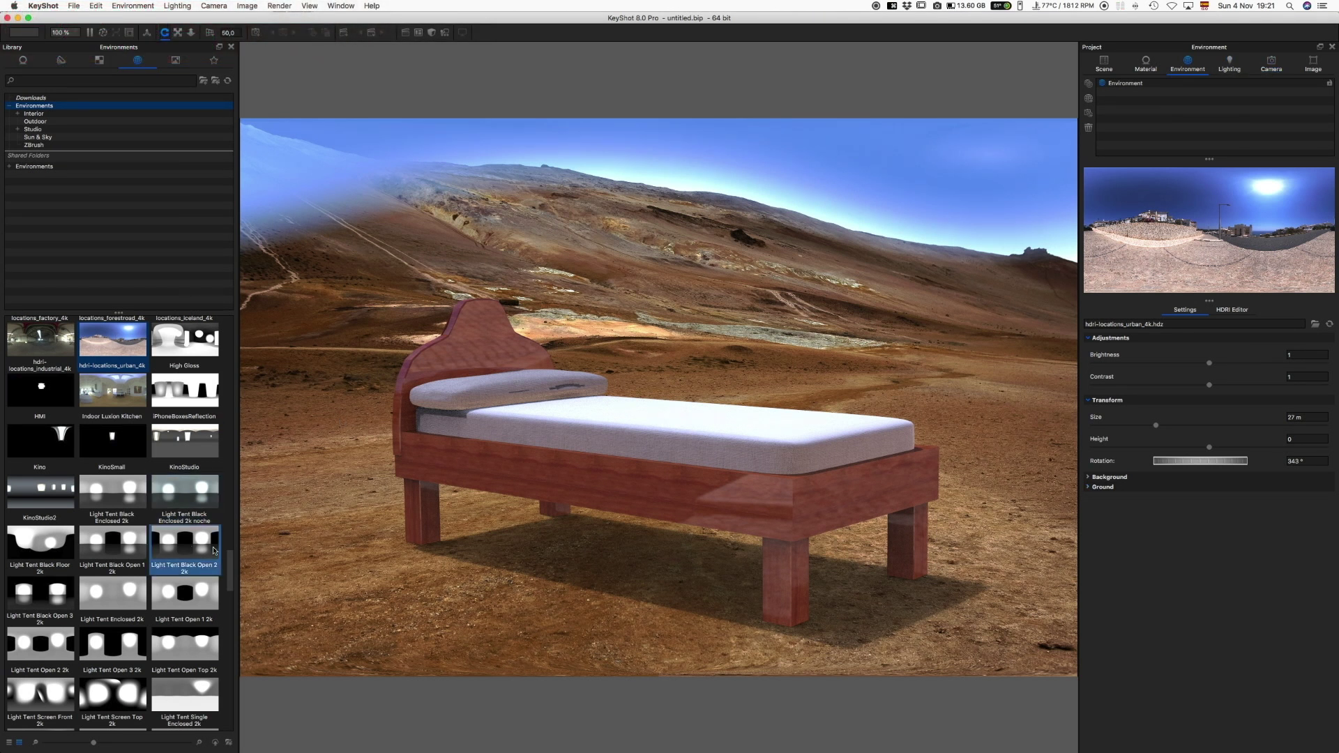
Step: Bring up the Outdoor backplates again to choose a background image
{"action": "left_click", "coordinate": [175, 61]}
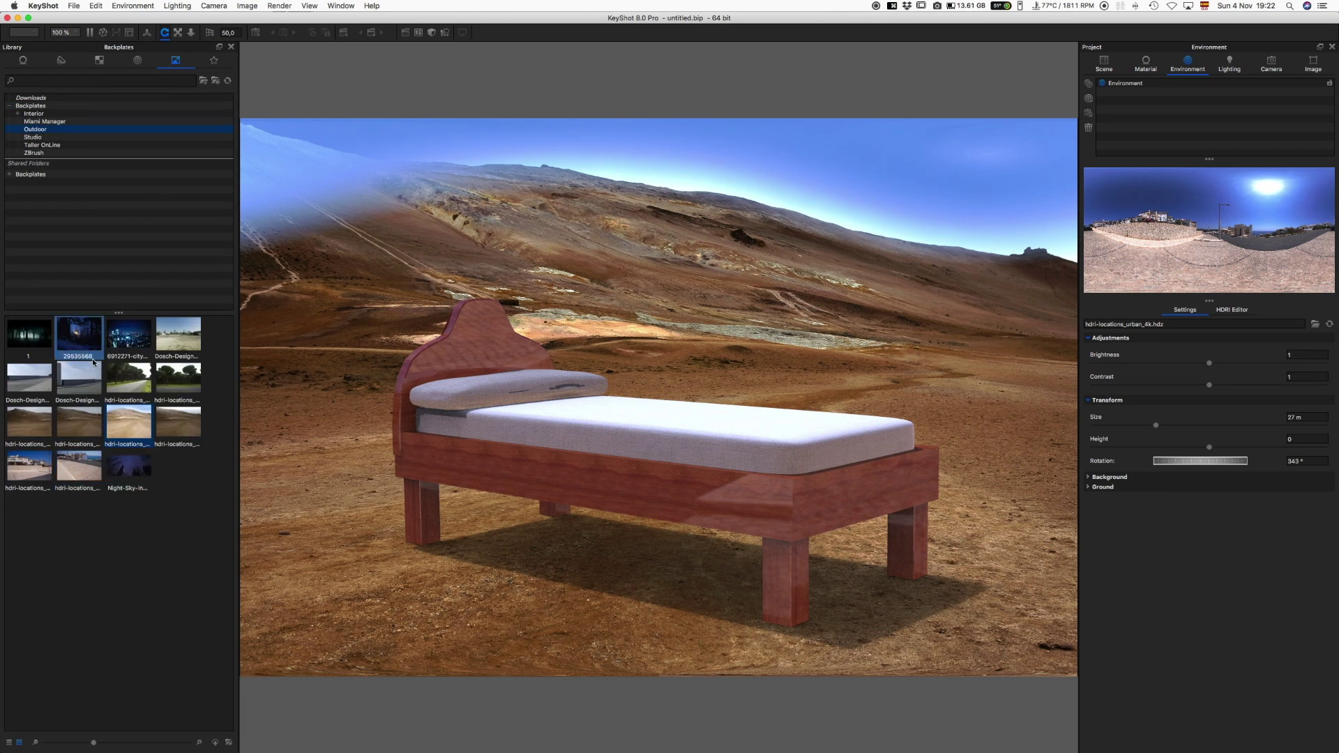
Step: Replace the desert backplate with the dark underground parking garage image that shows the red B2 column
{"action": "left_click", "coordinate": [31, 105]}
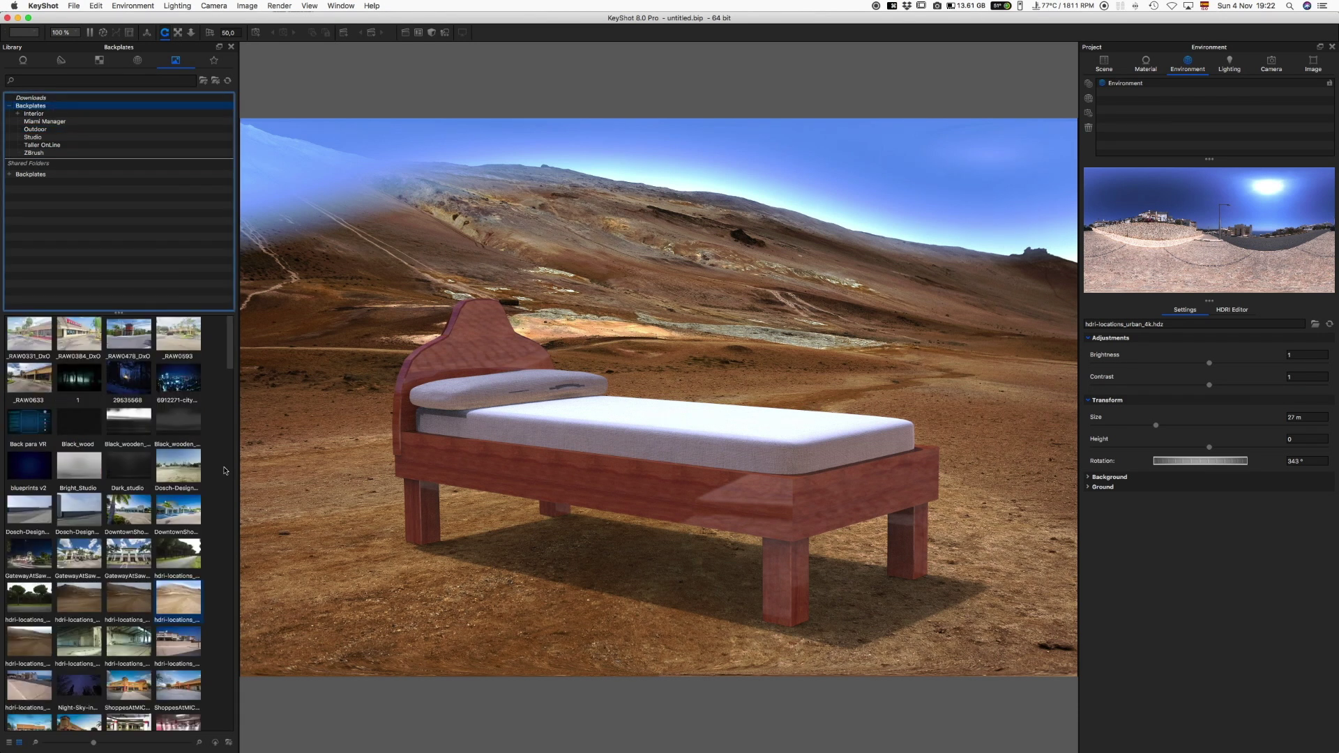
{"action": "left_click_drag", "start_coordinate": [226, 370], "coordinate": [230, 408]}
{"action": "left_click_drag", "start_coordinate": [180, 511], "coordinate": [273, 511]}
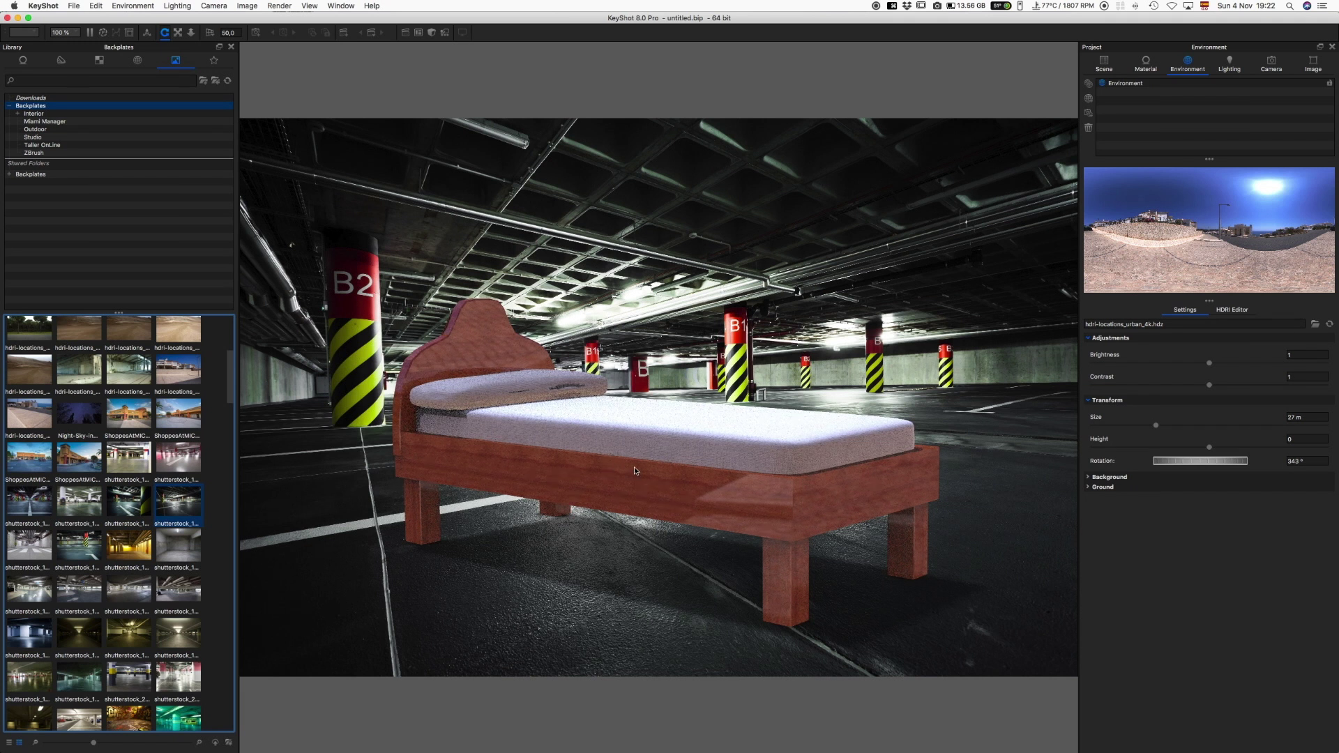
{"action": "left_click_drag", "start_coordinate": [643, 469], "coordinate": [635, 476]}
Step: Snap the whole Cama Keyshot model group to the ground
{"action": "left_click", "coordinate": [1106, 72]}
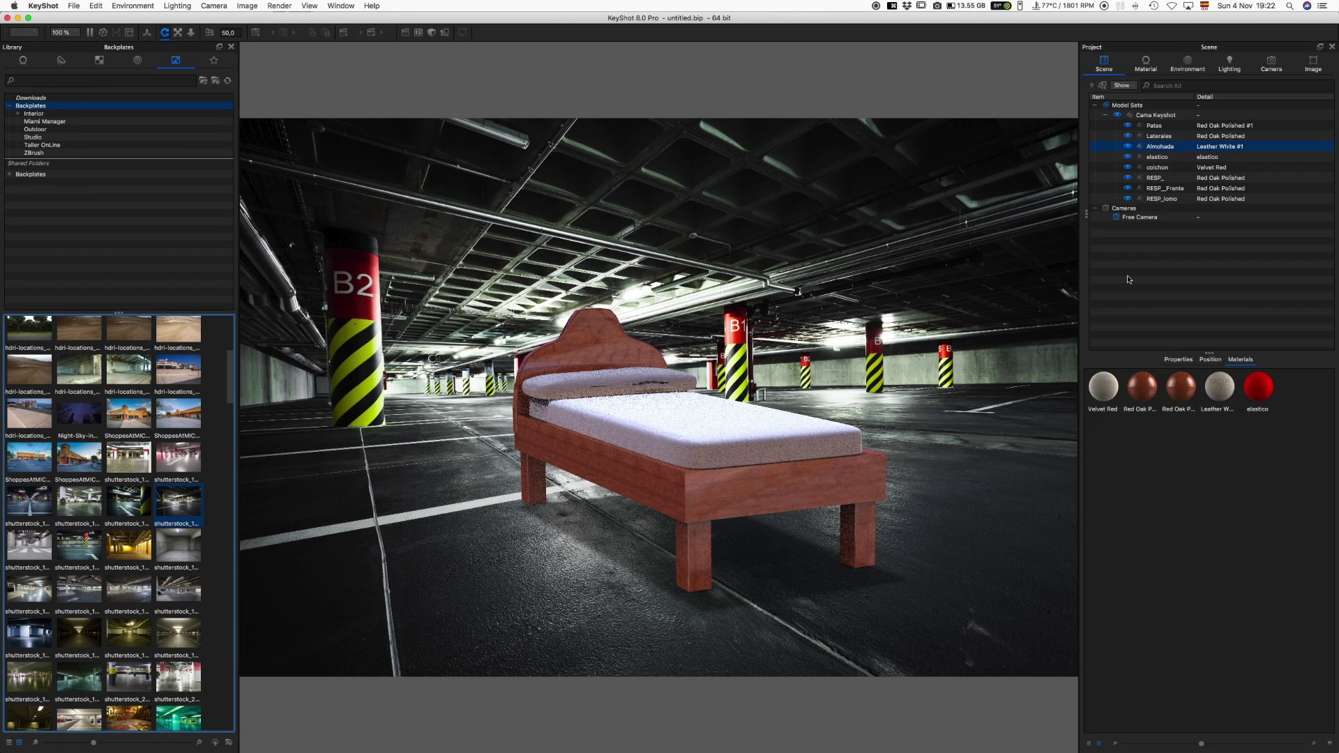
{"action": "left_click", "coordinate": [1209, 359]}
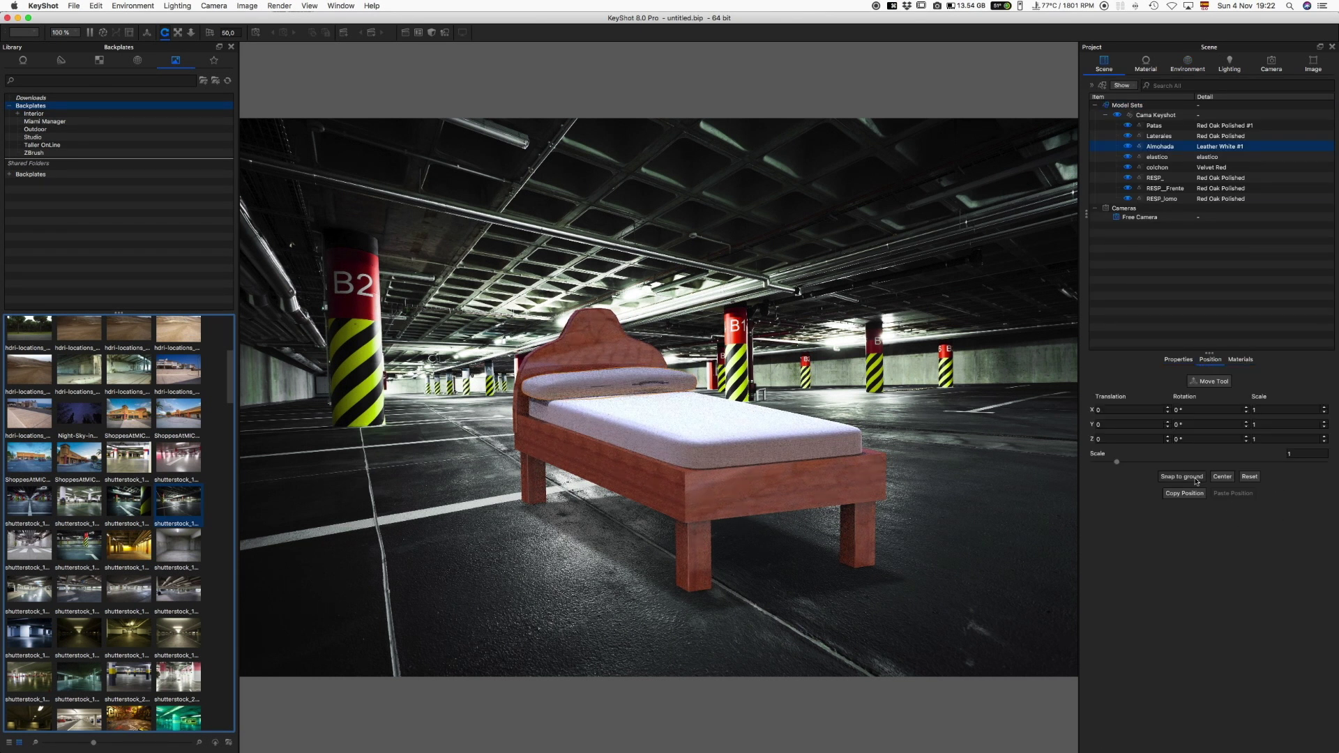
{"action": "left_click", "coordinate": [1195, 478]}
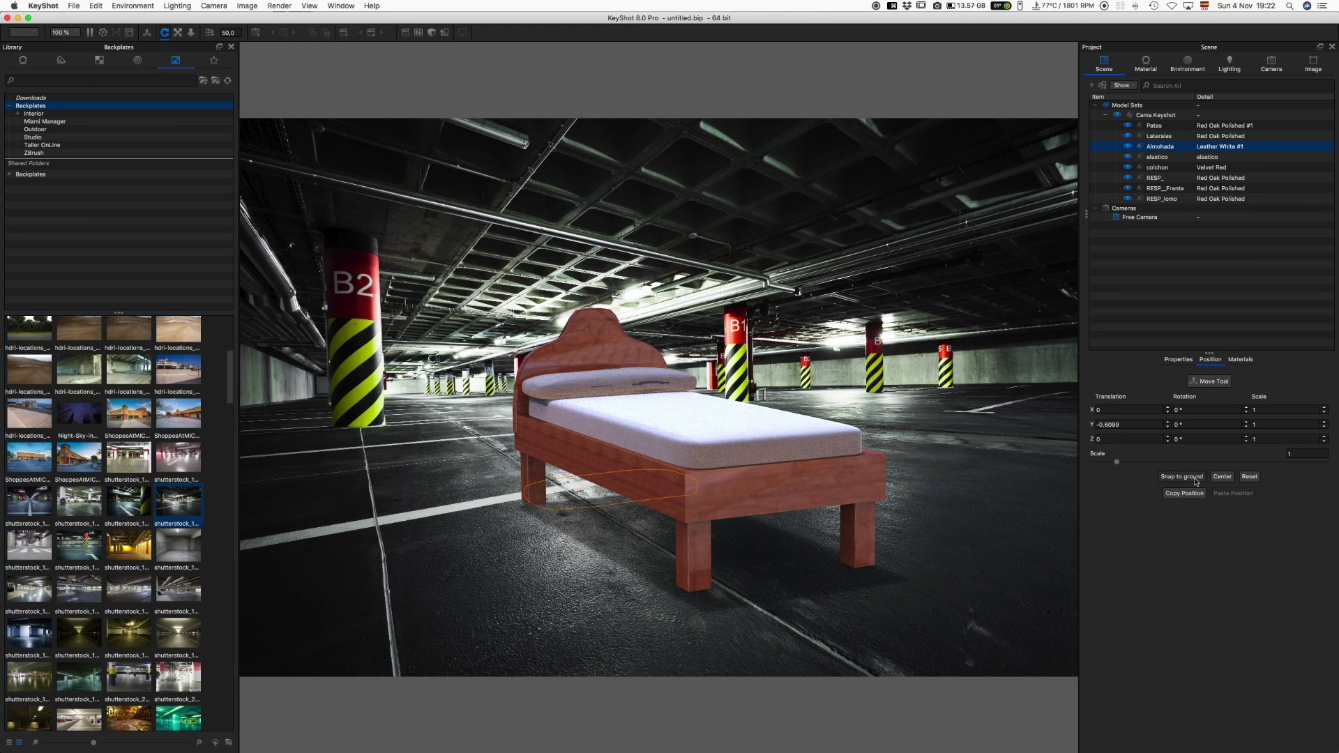
{"action": "key", "text": "super+z"}
{"action": "left_click", "coordinate": [1172, 124]}
{"action": "left_click", "coordinate": [1163, 115]}
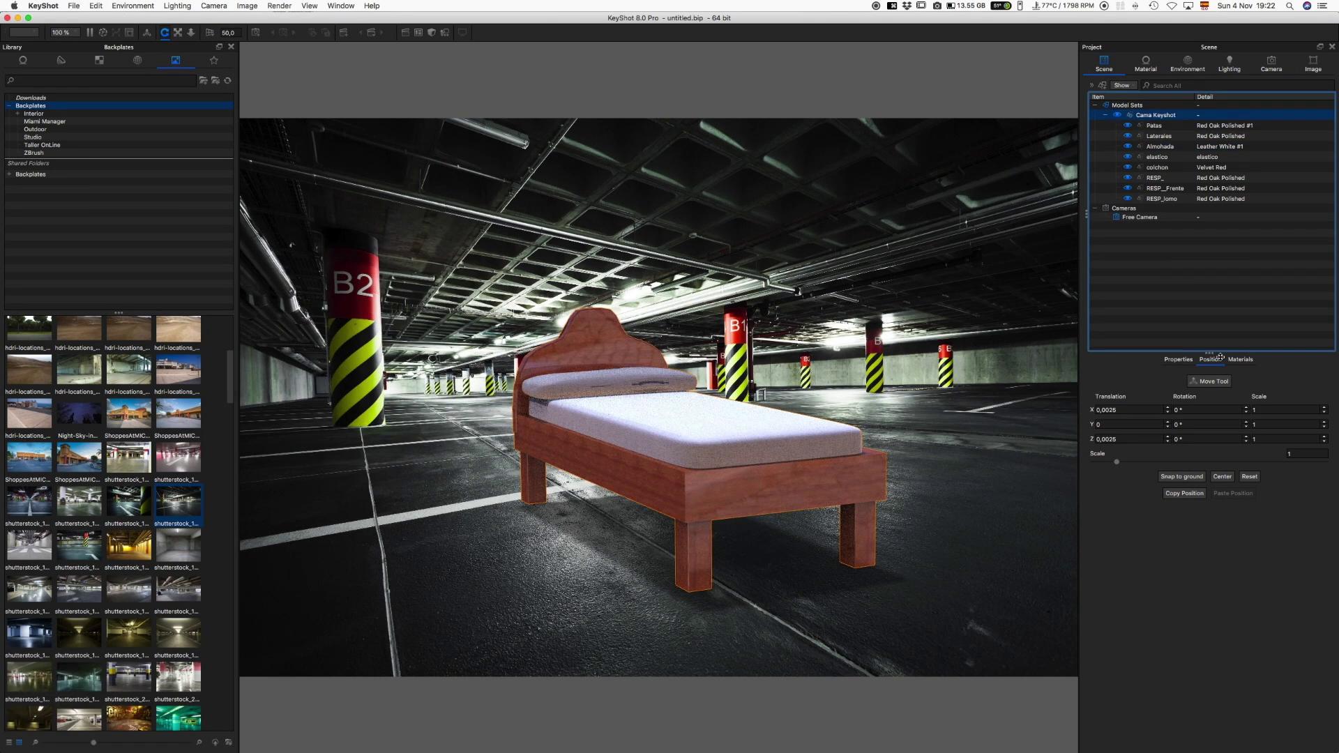
{"action": "left_click", "coordinate": [1188, 478]}
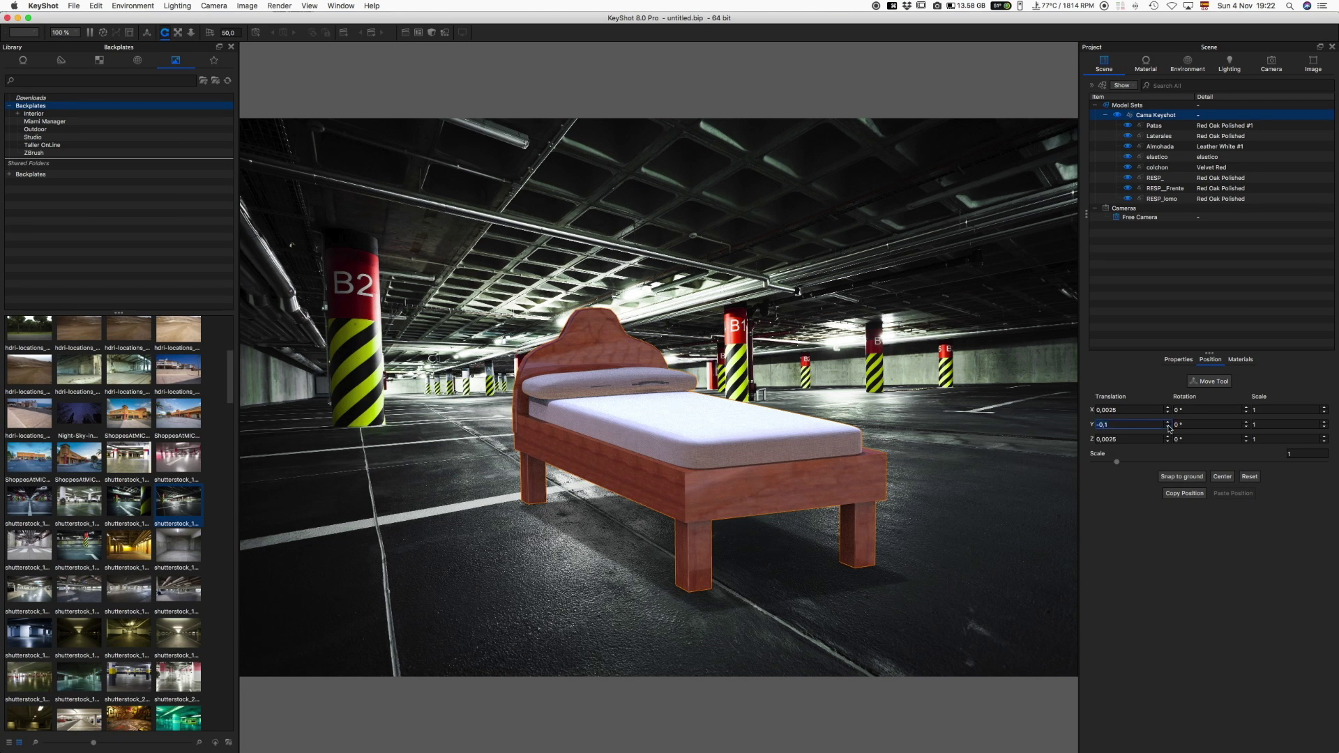
Step: Test lowering the bed by stepping its Y translation down to -0.4, and return it to 0
{"action": "left_click", "coordinate": [1168, 426]}
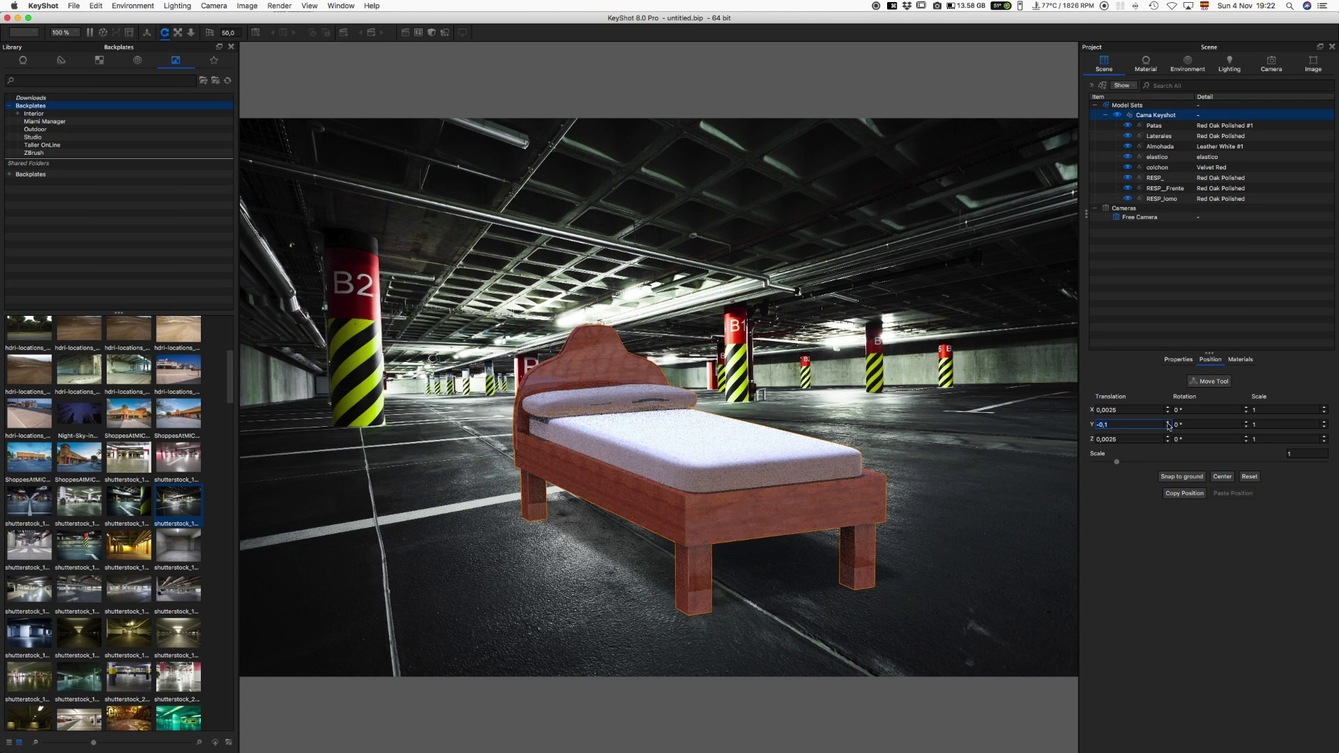
{"action": "left_click", "coordinate": [1168, 423]}
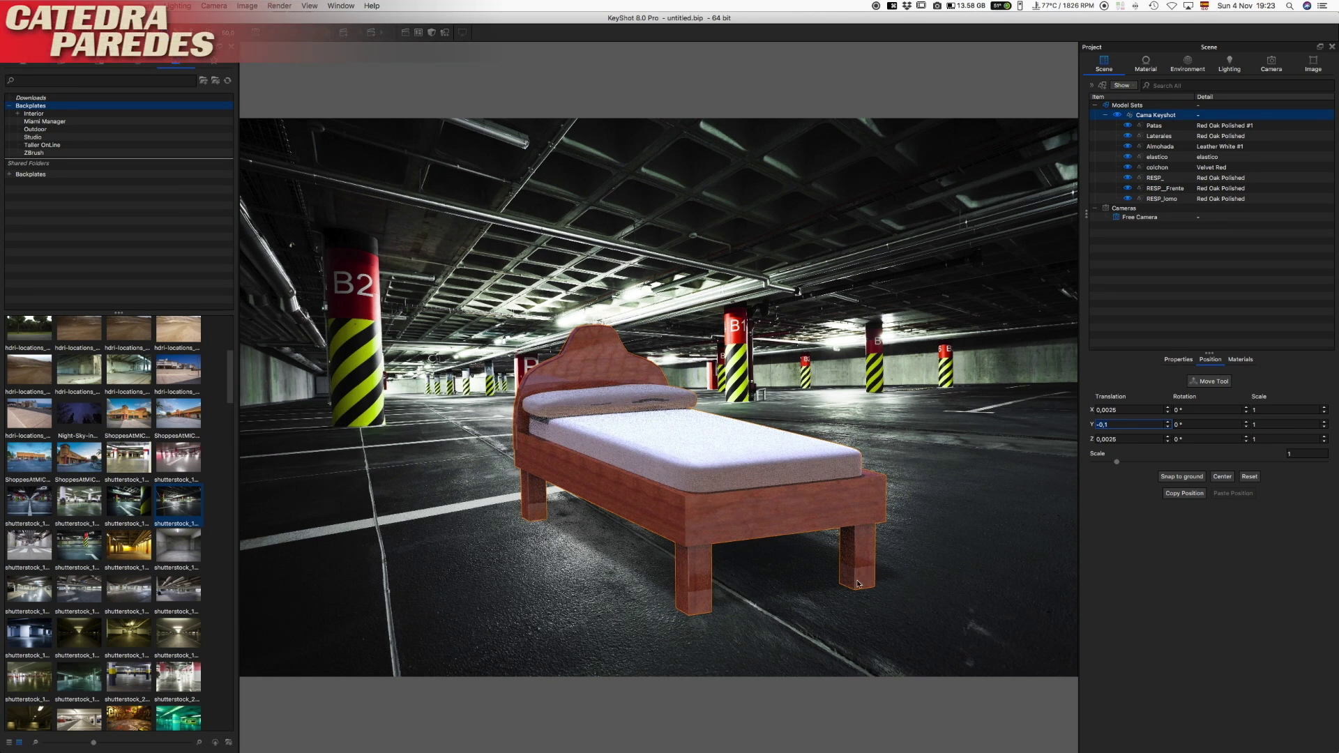
{"action": "left_click", "coordinate": [1168, 427]}
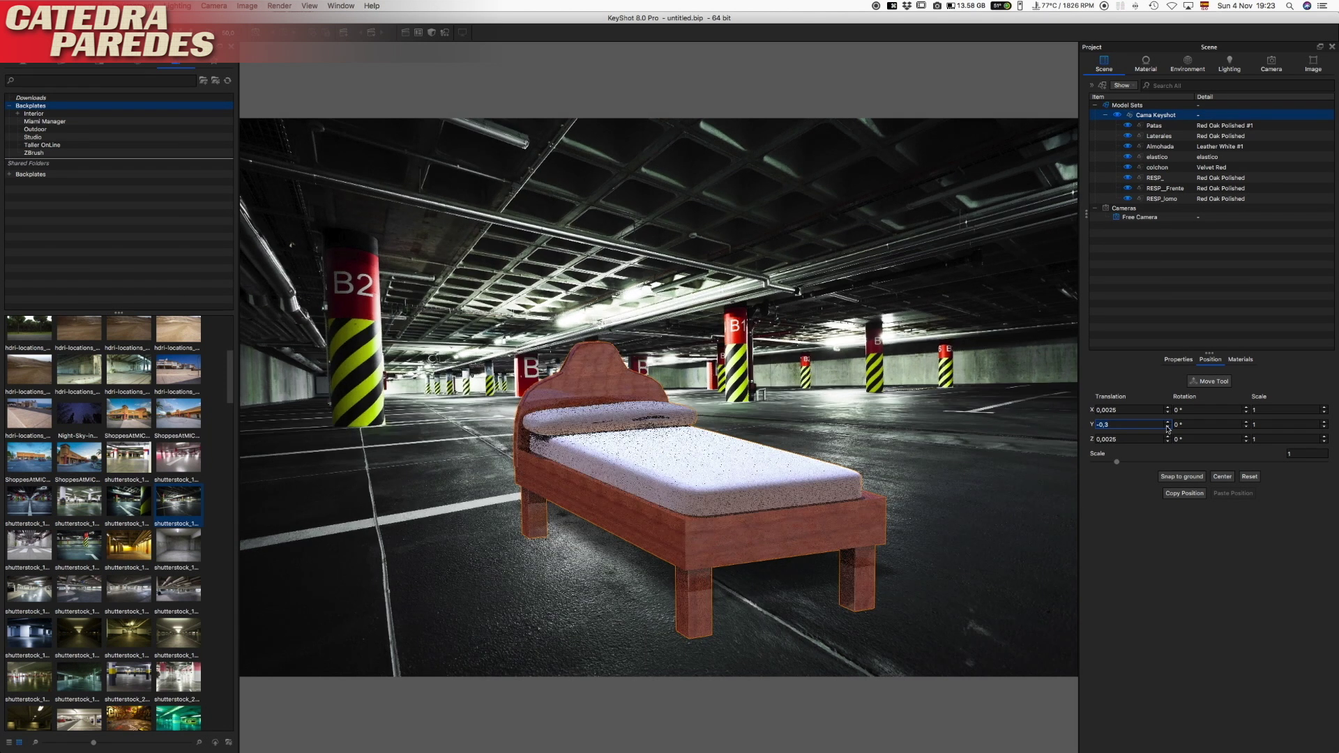
{"action": "left_click", "coordinate": [1167, 427]}
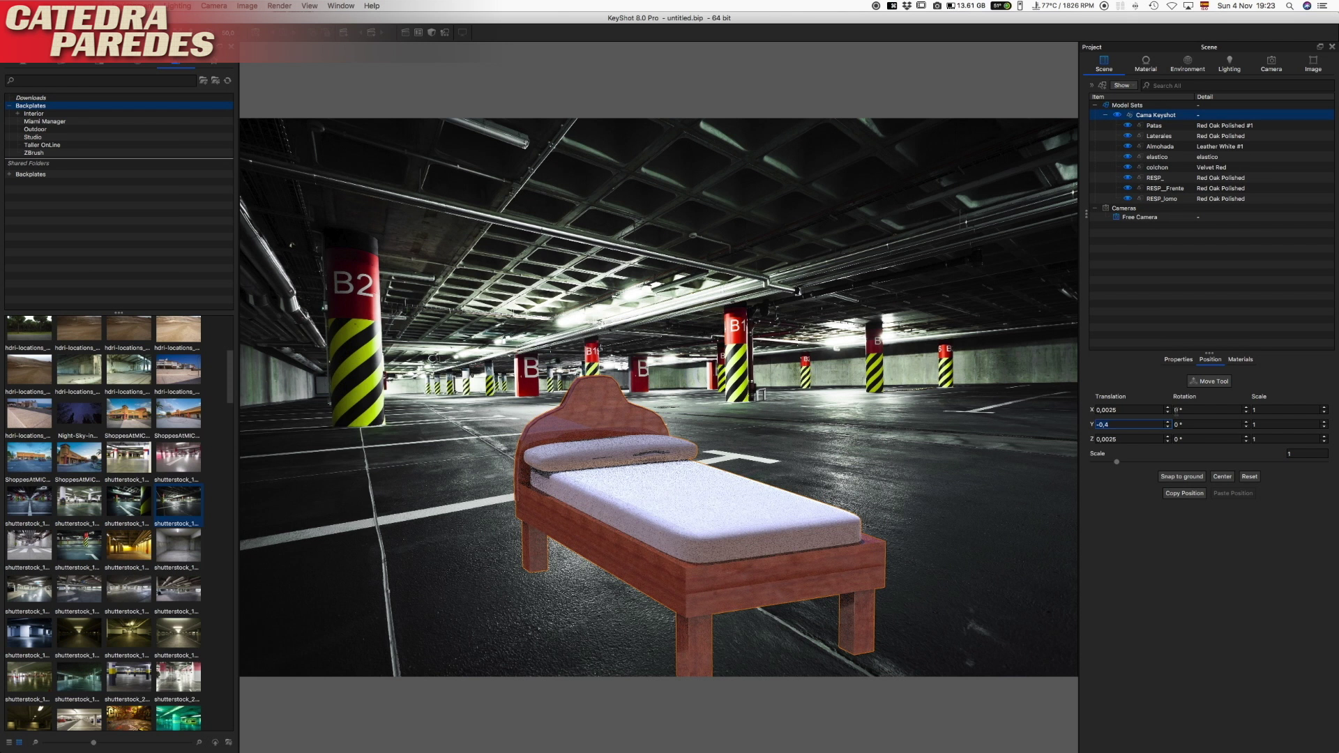
{"action": "left_click", "coordinate": [1167, 422]}
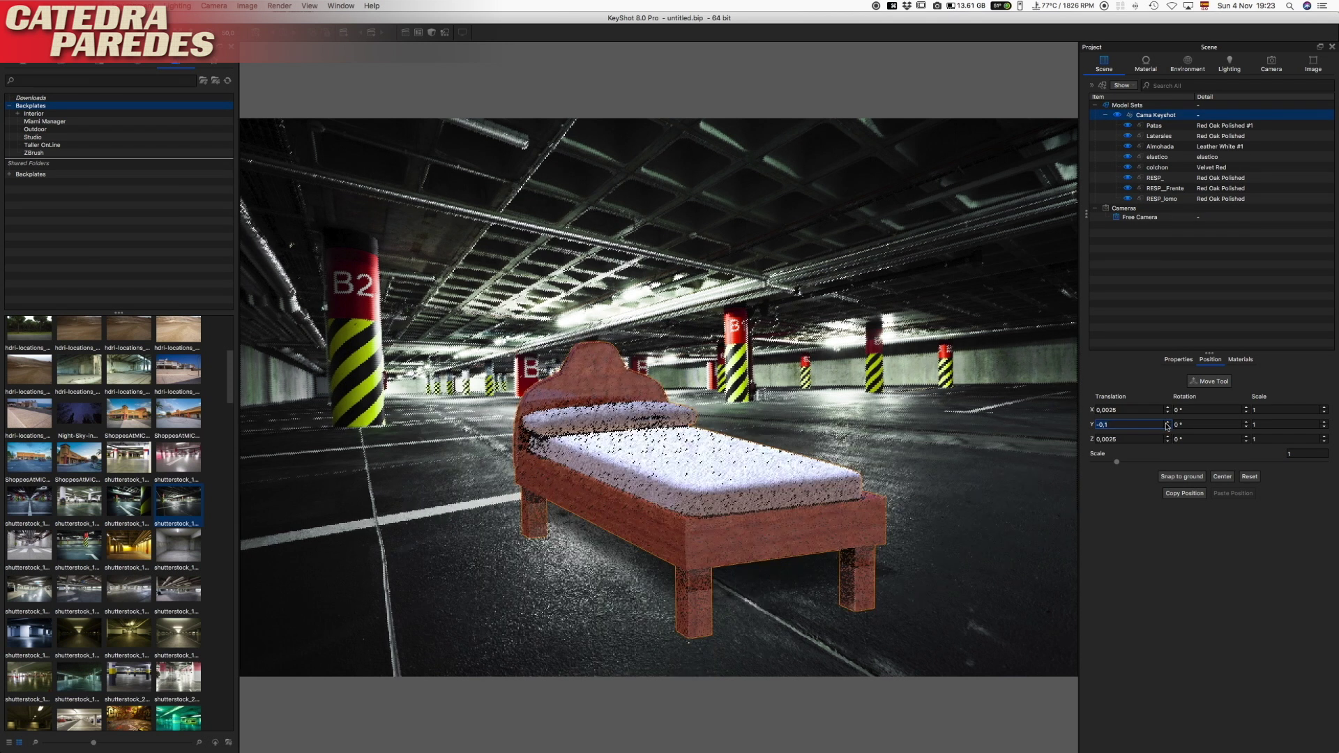
{"action": "left_click", "coordinate": [1167, 422]}
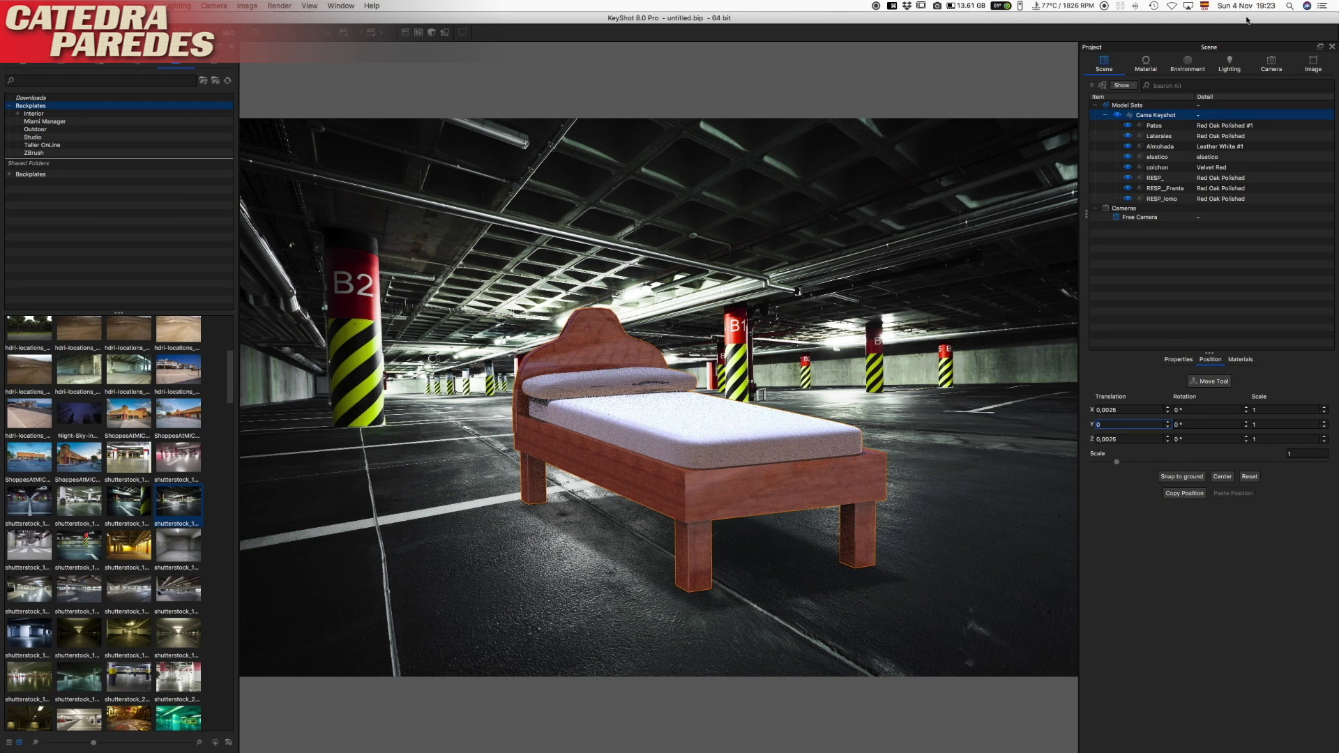
Step: Show the camera's ground grid, orient the bed against the parking floor's perspective, and hide the grid
{"action": "left_click", "coordinate": [1270, 64]}
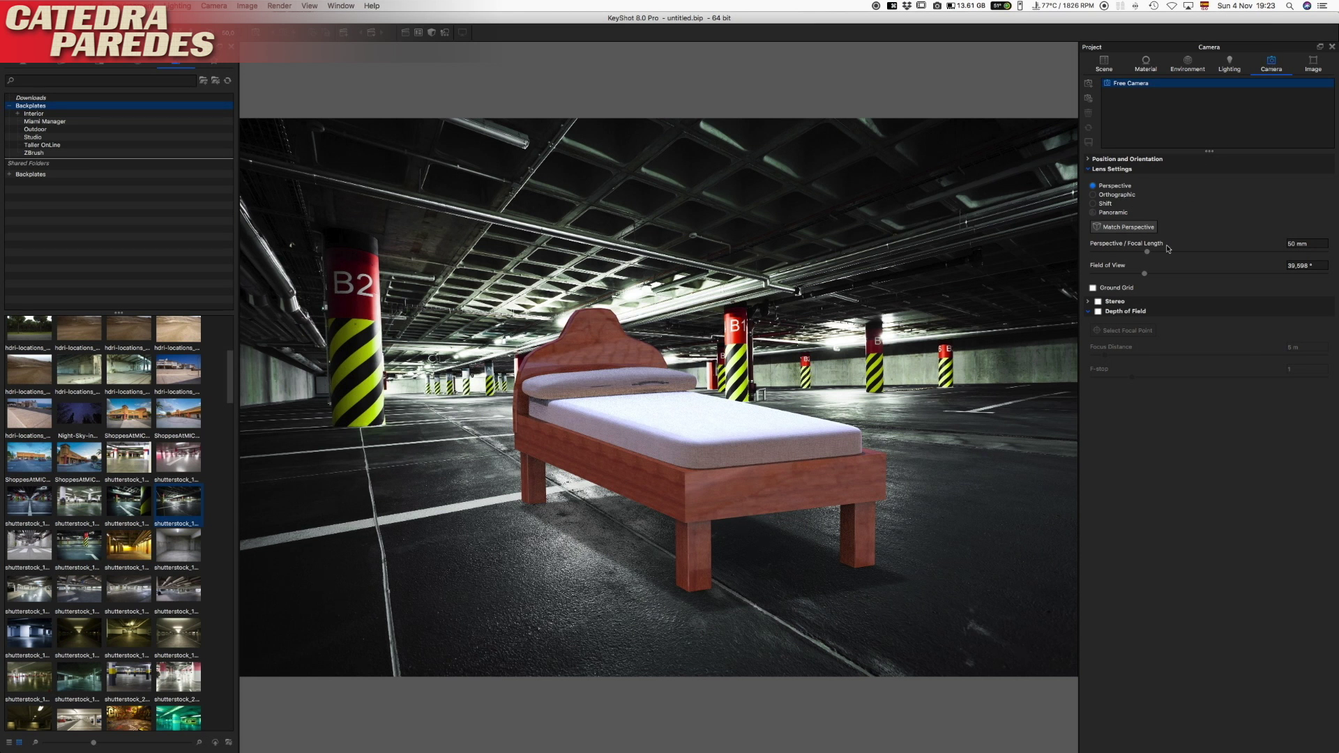
{"action": "left_click", "coordinate": [1093, 287]}
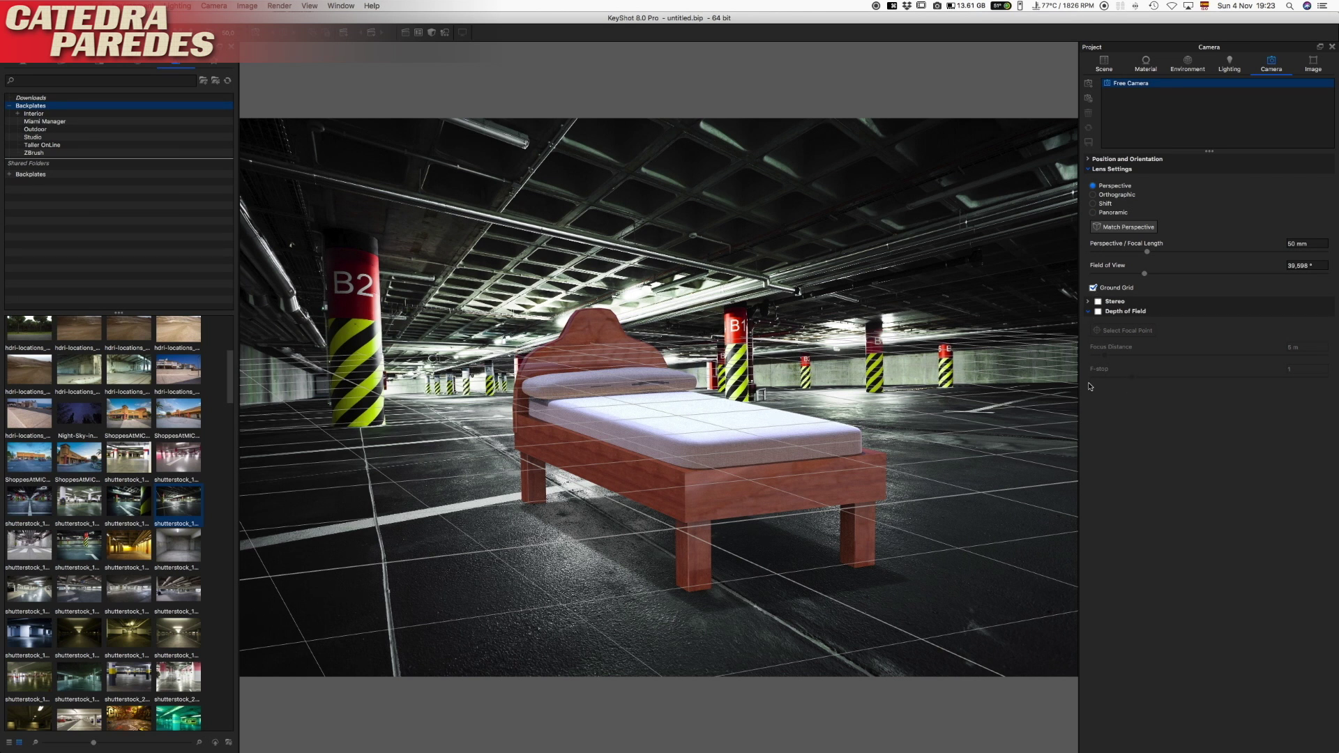
{"action": "left_click_drag", "start_coordinate": [1082, 388], "coordinate": [1084, 387]}
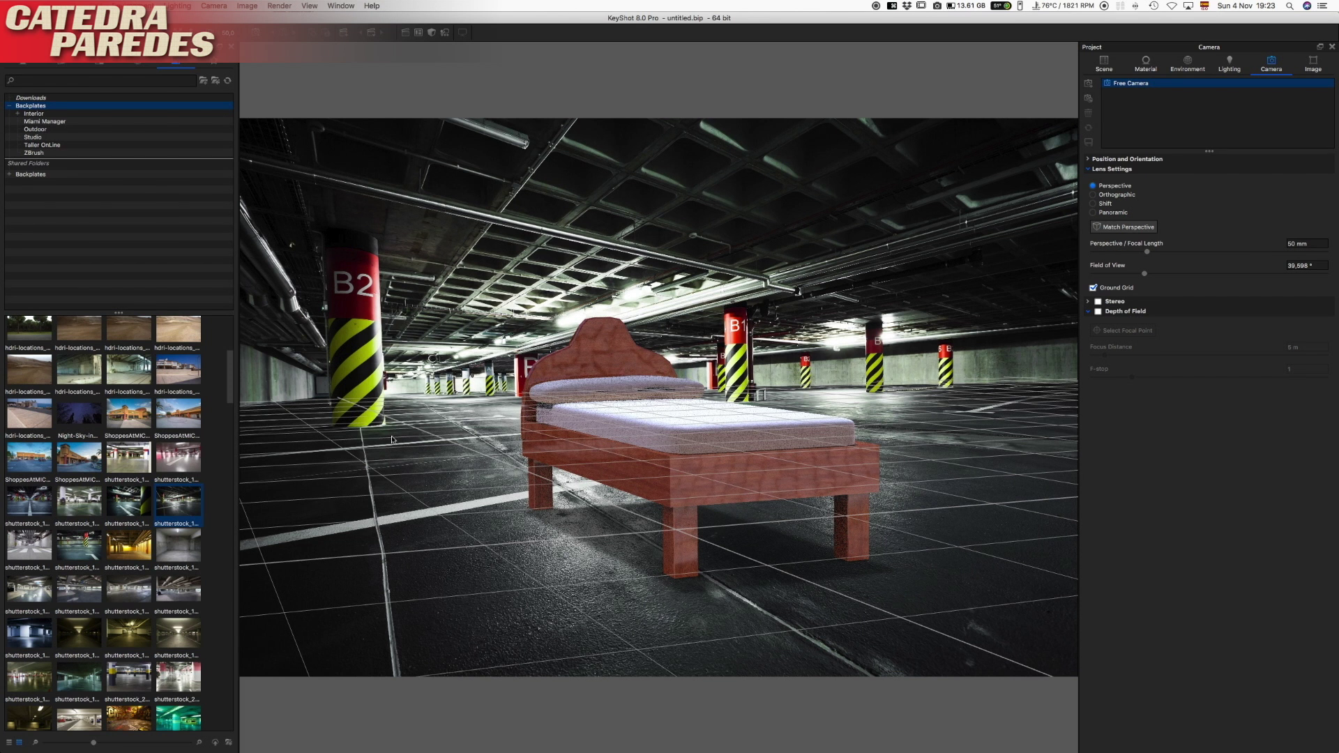
{"action": "left_click", "coordinate": [411, 399]}
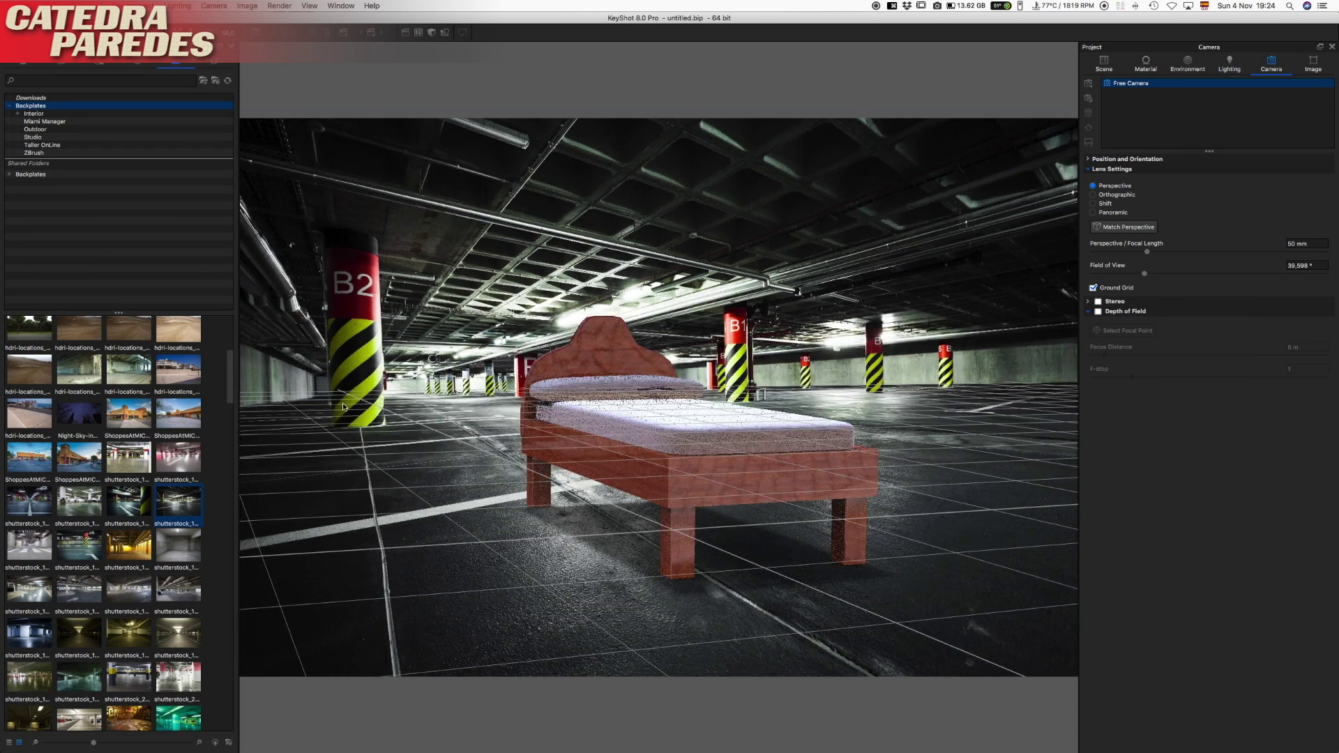
{"action": "left_click_drag", "start_coordinate": [350, 414], "coordinate": [352, 417]}
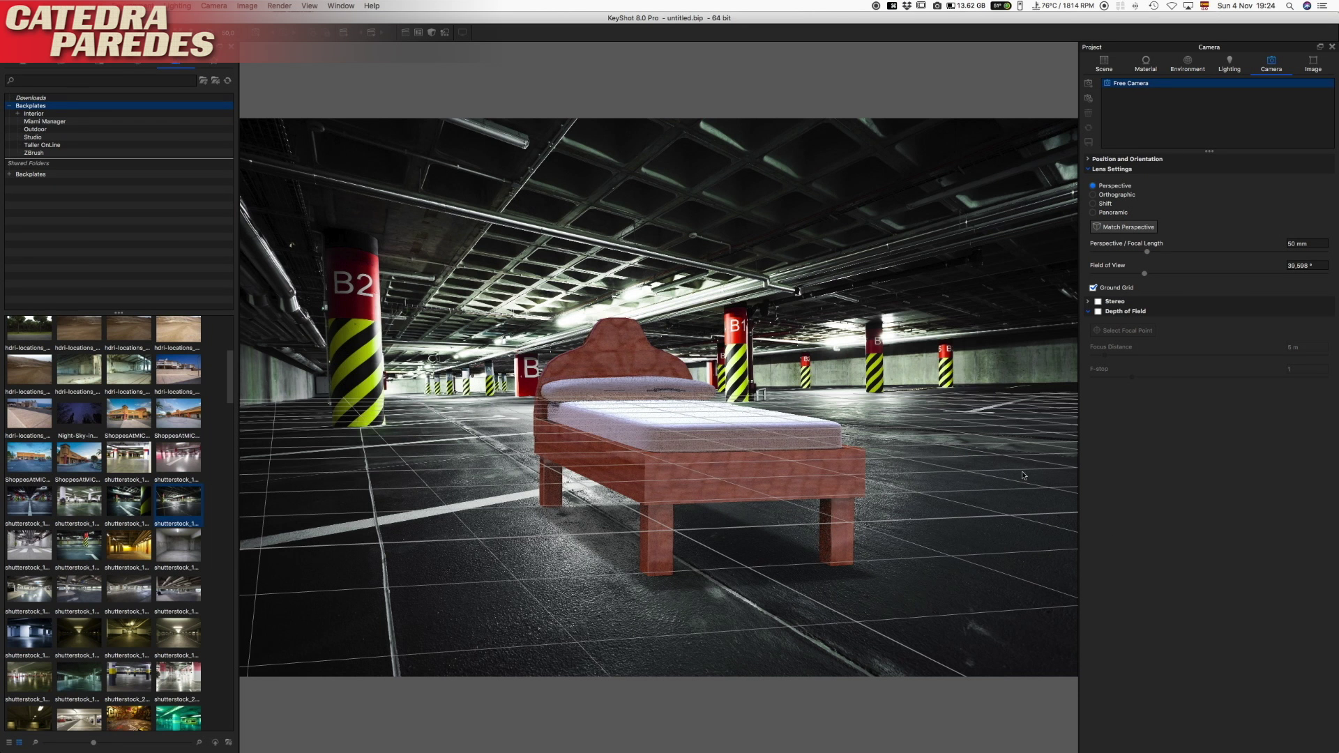
{"action": "left_click", "coordinate": [1126, 290]}
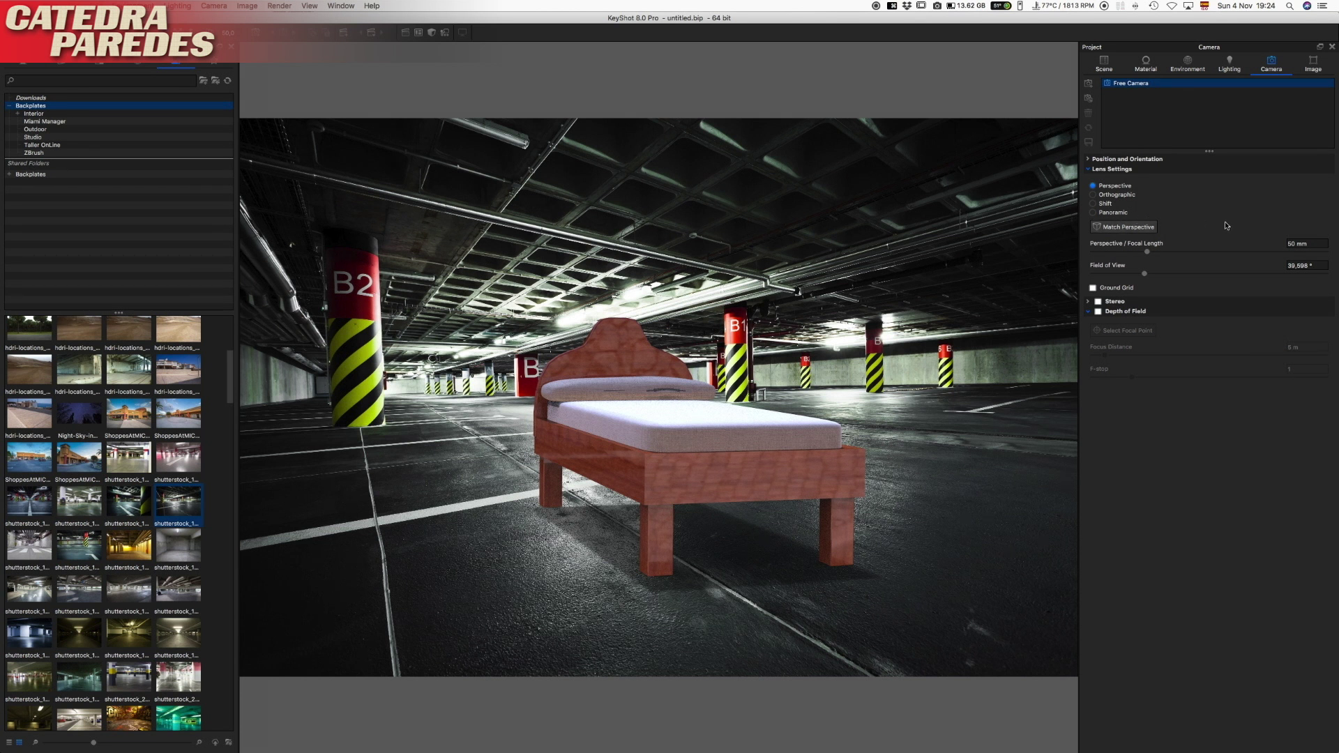
Step: Start a three-point Match Perspective and align the two green lines with the B2 column and the farther striped column
{"action": "left_click", "coordinate": [1132, 226]}
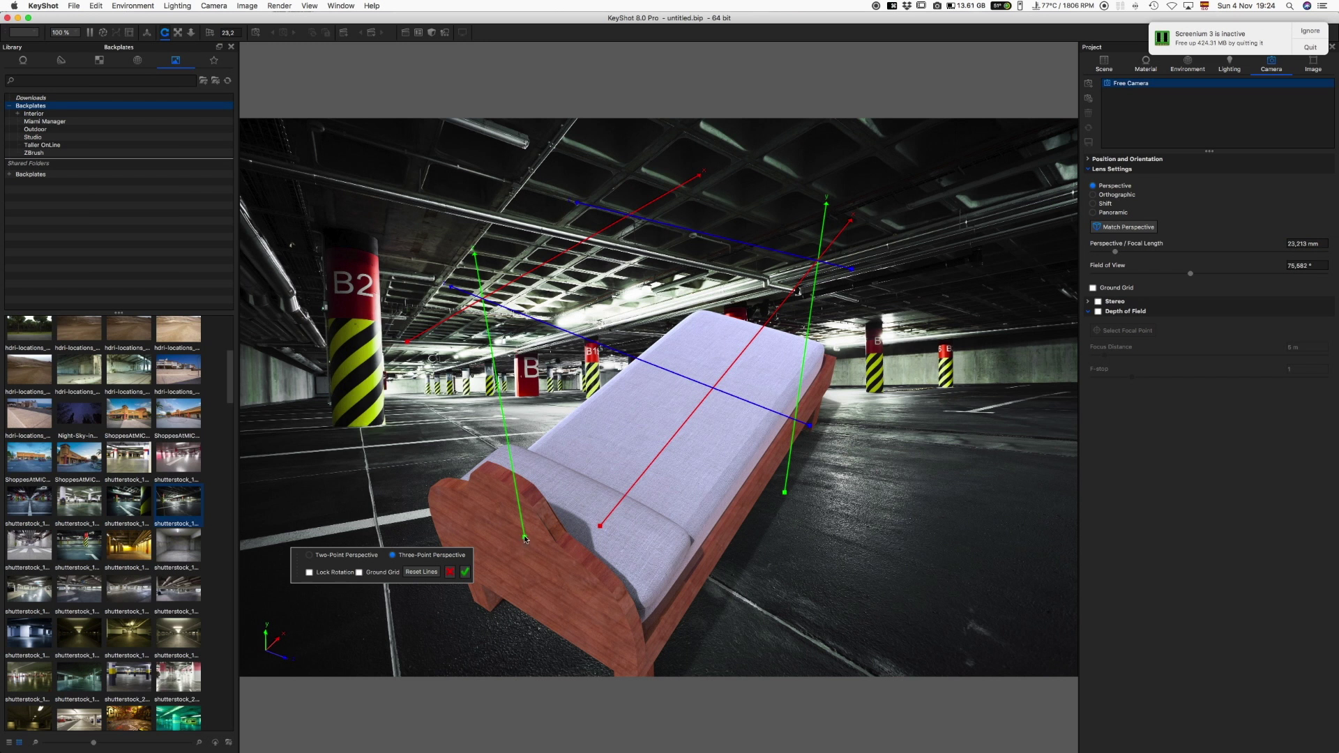
{"action": "left_click_drag", "start_coordinate": [524, 538], "coordinate": [394, 442]}
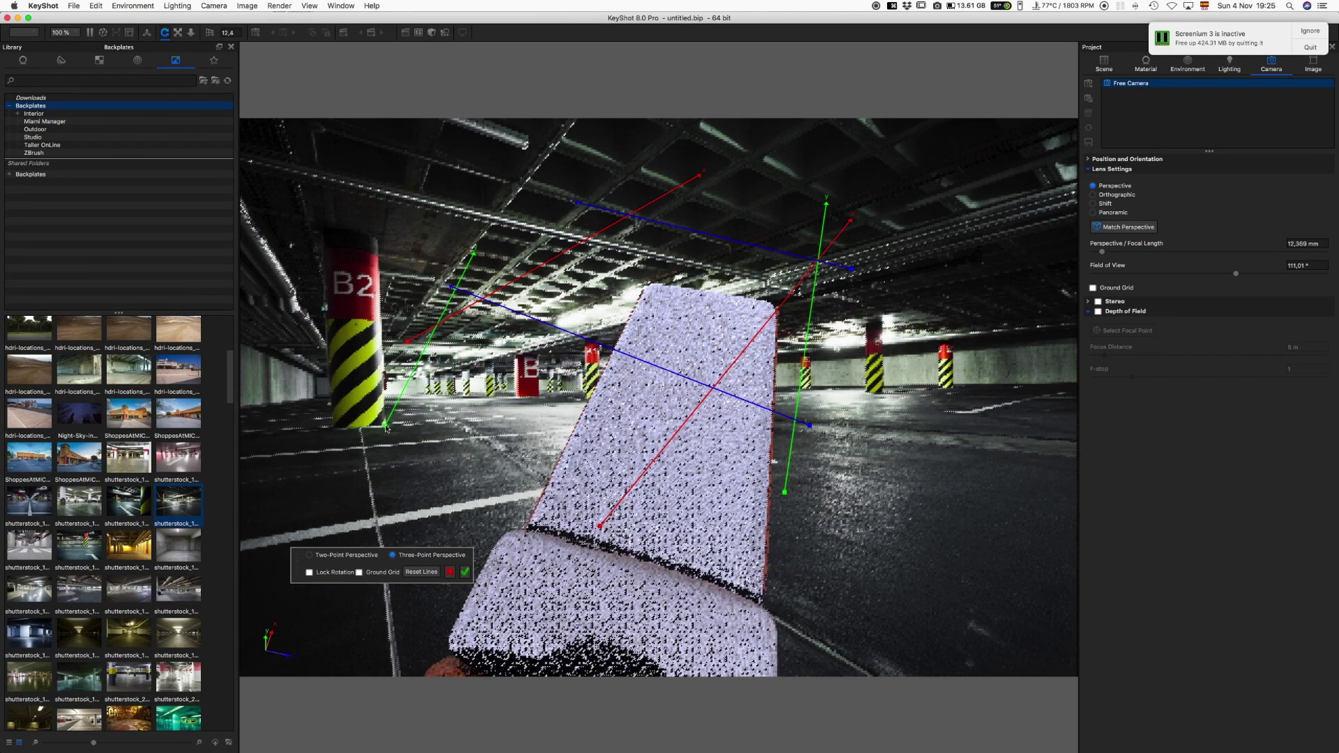
{"action": "left_click_drag", "start_coordinate": [476, 256], "coordinate": [383, 238]}
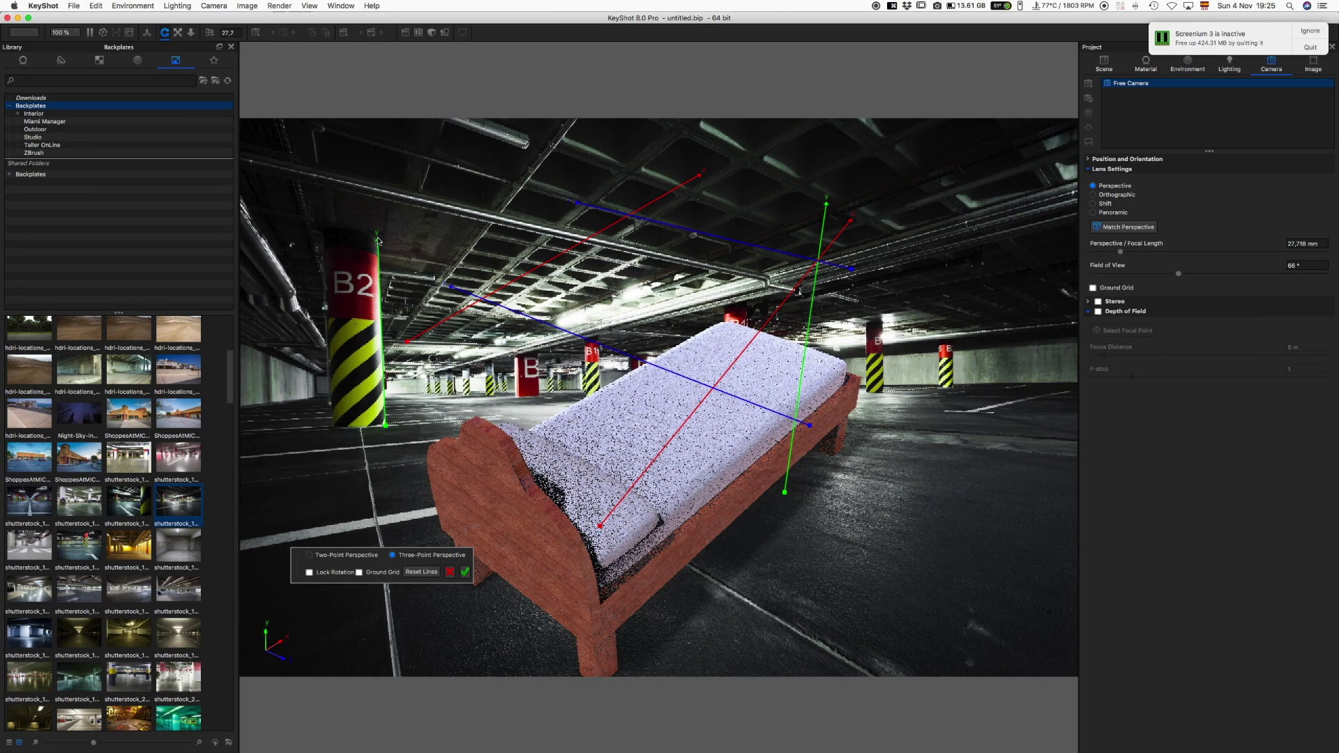
{"action": "left_click_drag", "start_coordinate": [783, 496], "coordinate": [887, 392]}
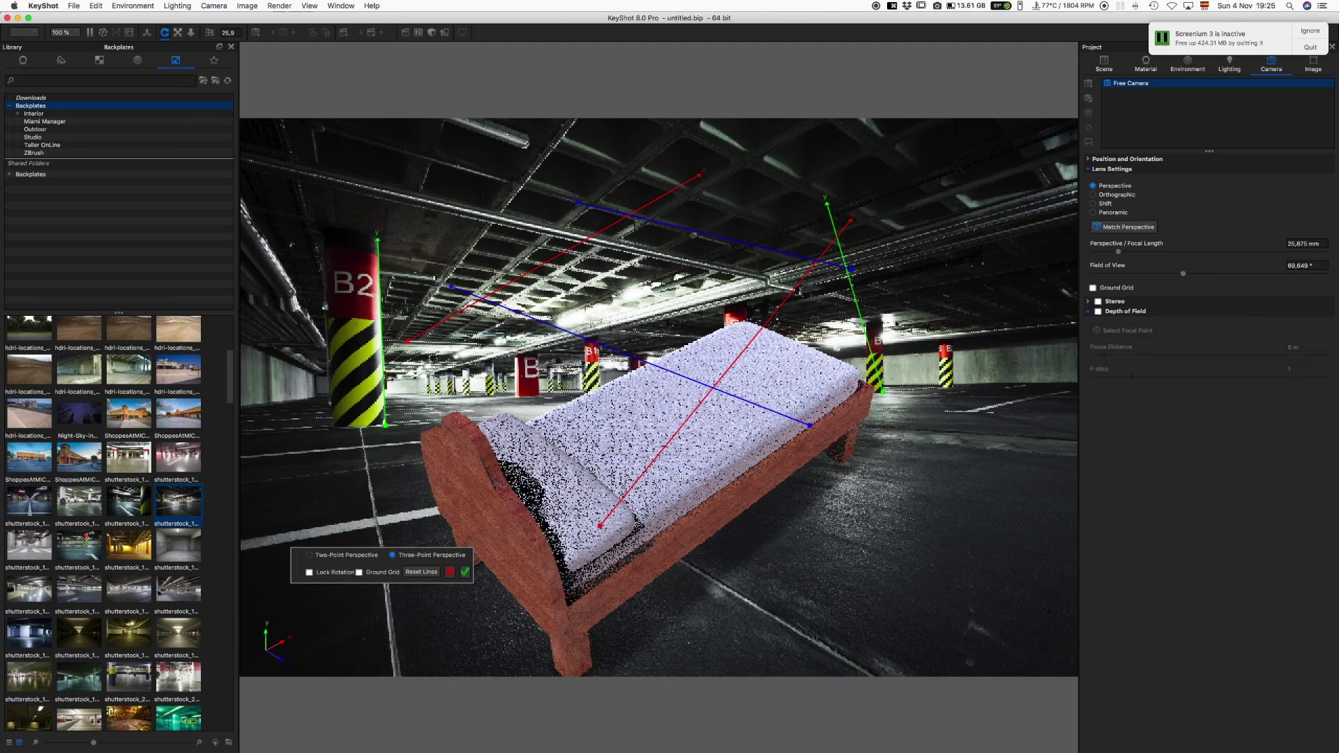
{"action": "left_click_drag", "start_coordinate": [828, 205], "coordinate": [883, 322]}
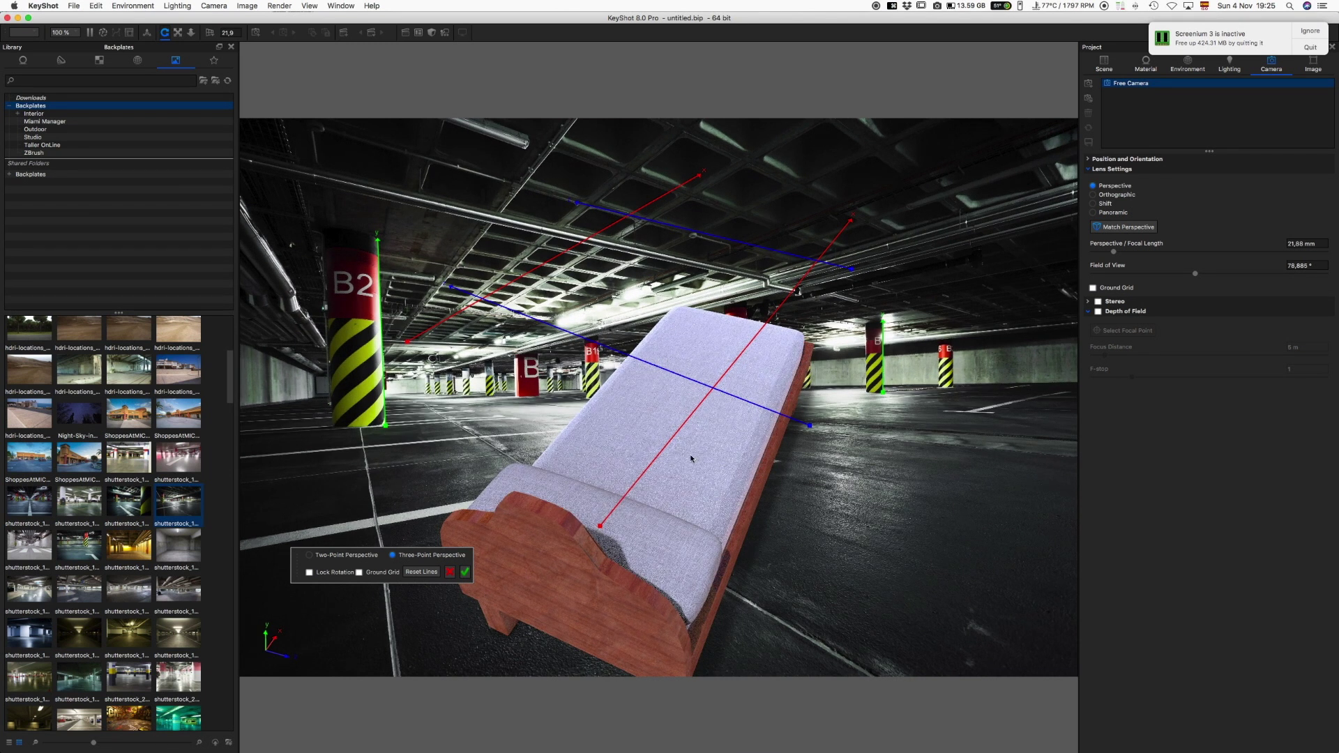
Step: Align one blue perspective line with the diagonal floor joint and the other with the far edge of the garage floor
{"action": "left_click_drag", "start_coordinate": [811, 429], "coordinate": [819, 646]}
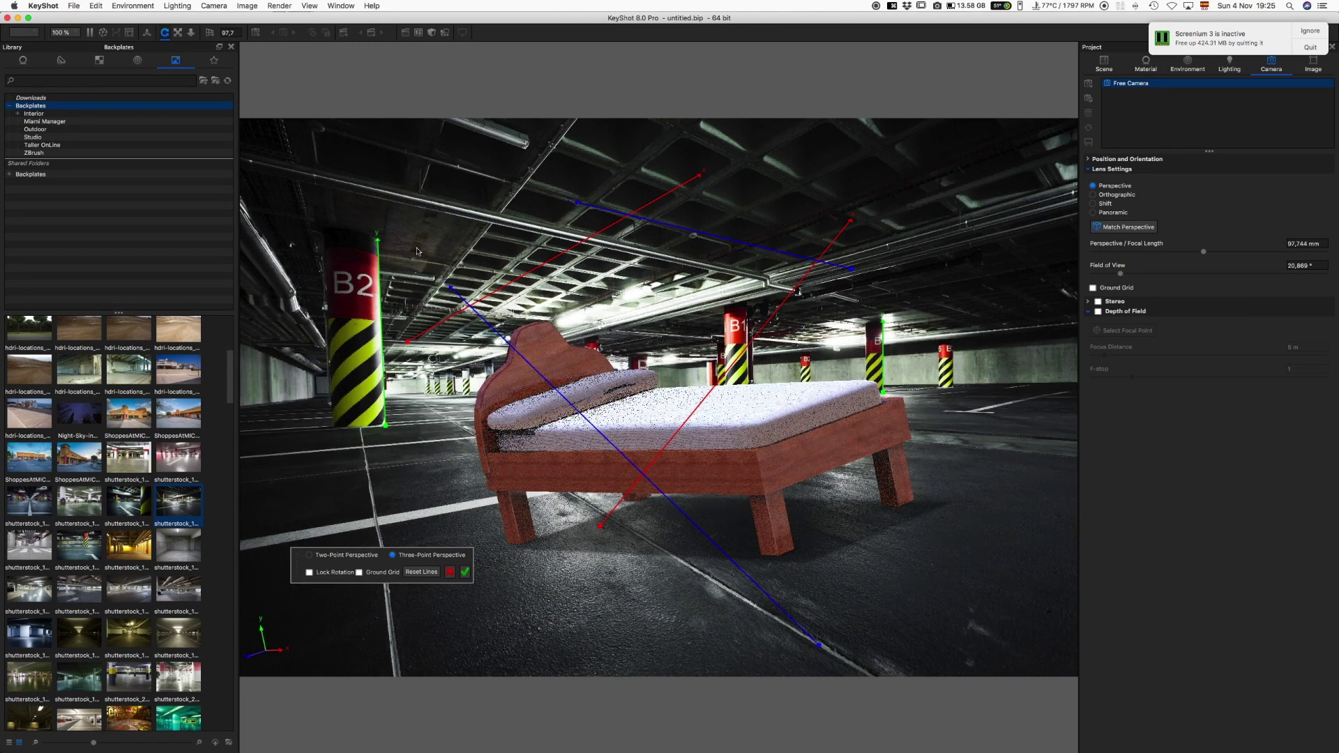
{"action": "left_click_drag", "start_coordinate": [450, 290], "coordinate": [414, 400]}
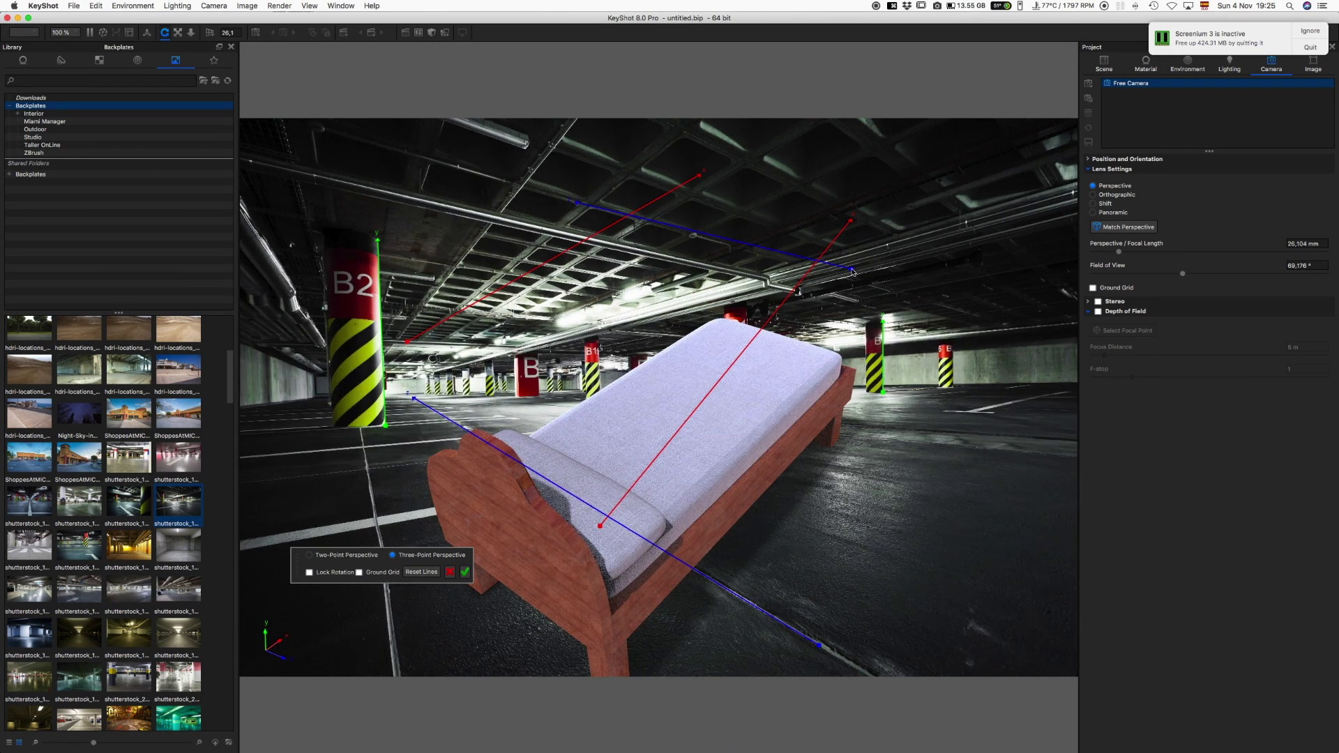
{"action": "left_click_drag", "start_coordinate": [854, 269], "coordinate": [1077, 384]}
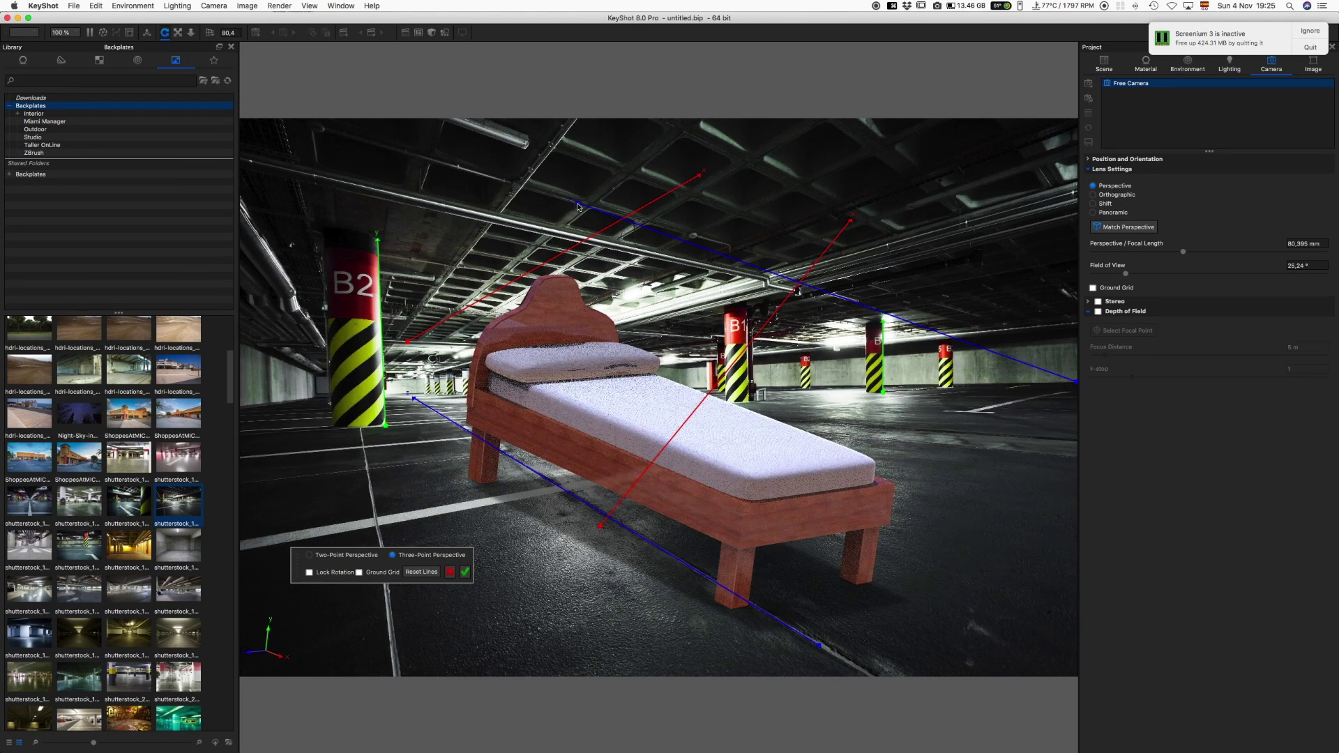
{"action": "left_click_drag", "start_coordinate": [579, 218], "coordinate": [571, 394]}
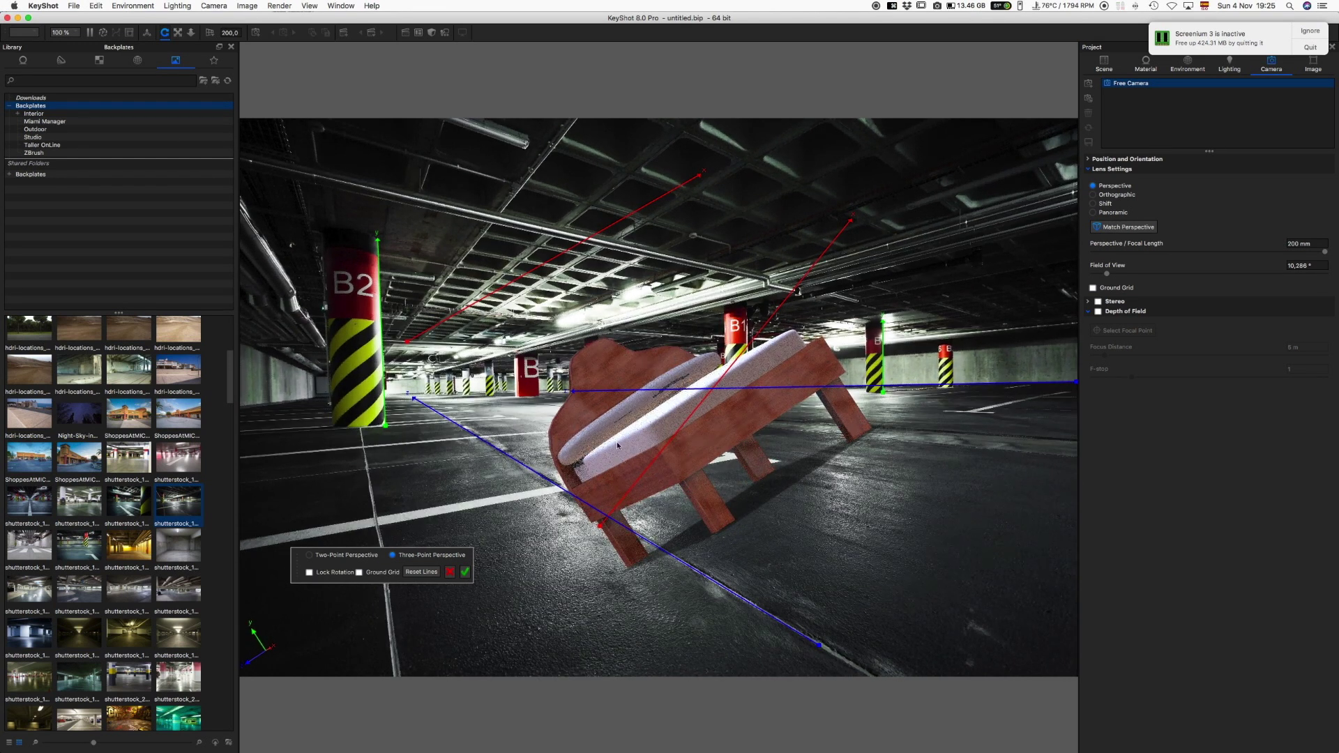
Step: Align one red perspective line with the white painted parking line and the other with the long ceiling pipe
{"action": "left_click_drag", "start_coordinate": [600, 523], "coordinate": [241, 550]}
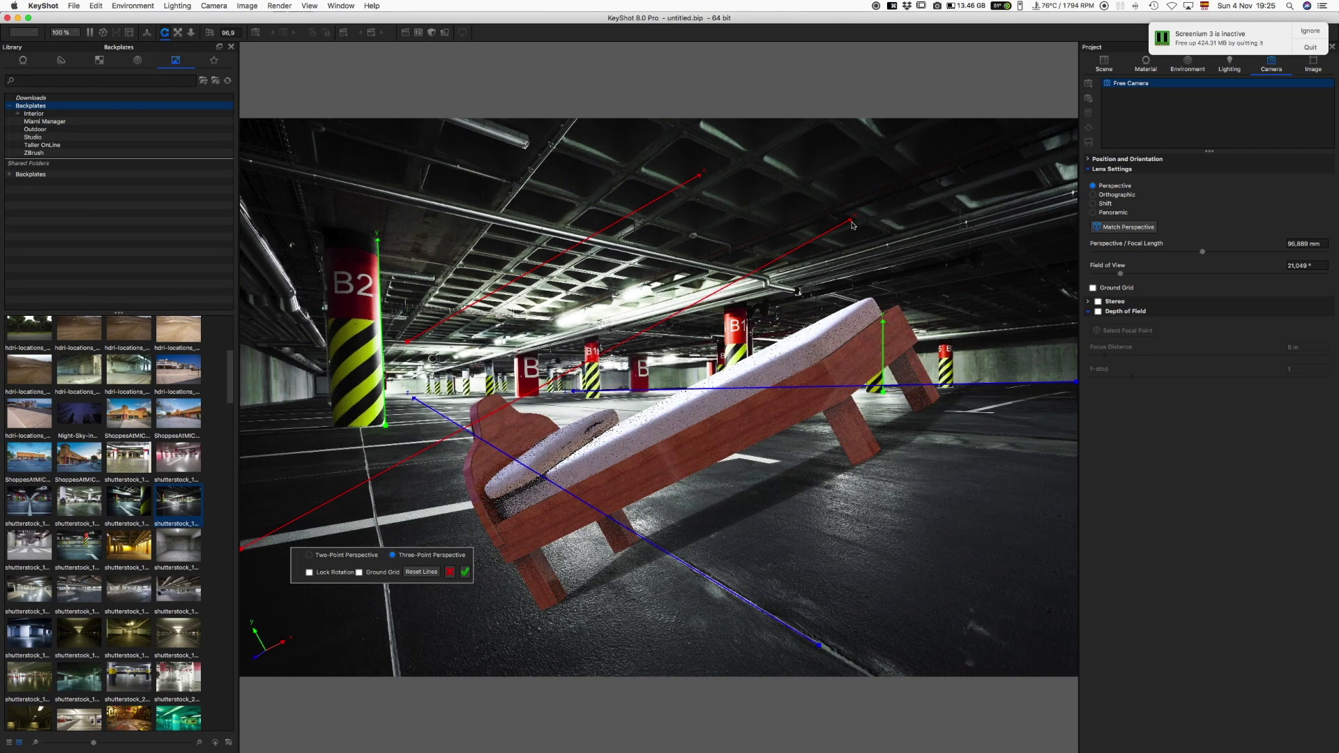
{"action": "left_click_drag", "start_coordinate": [850, 221], "coordinate": [1071, 392]}
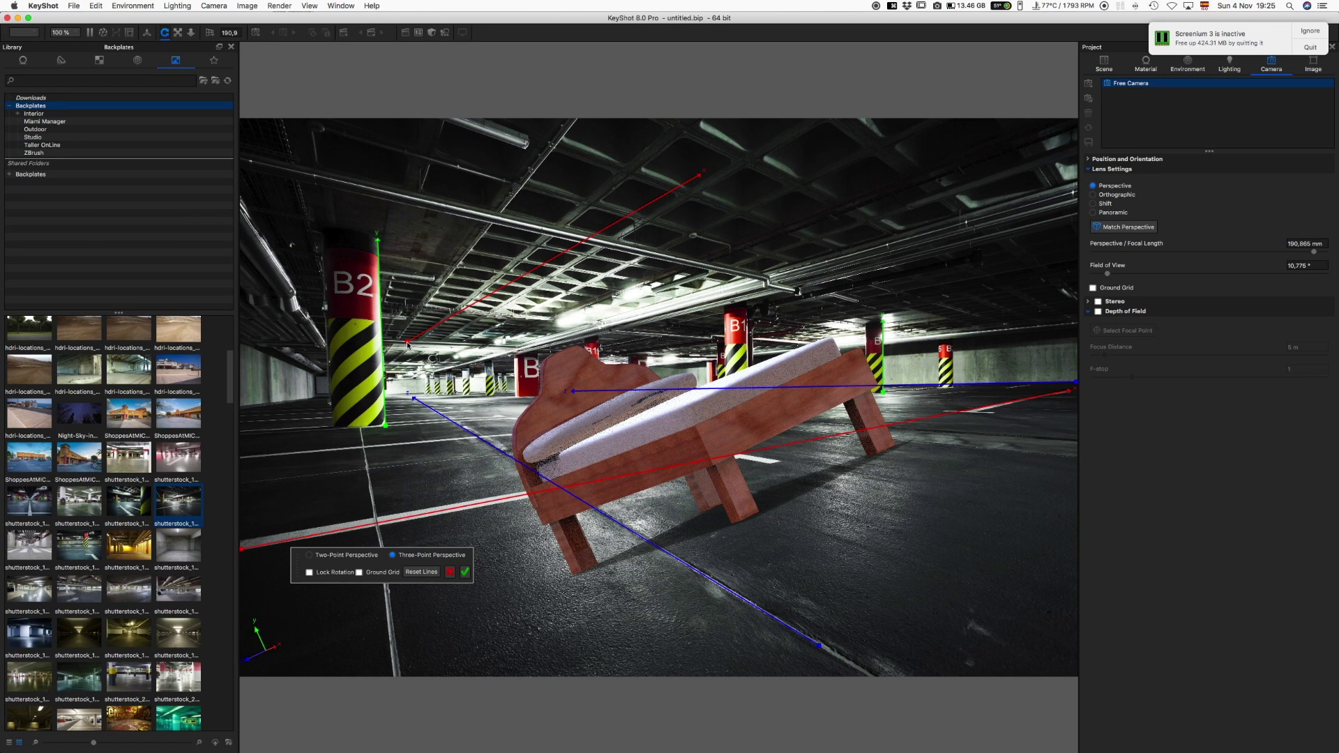
{"action": "left_click_drag", "start_coordinate": [408, 344], "coordinate": [244, 159]}
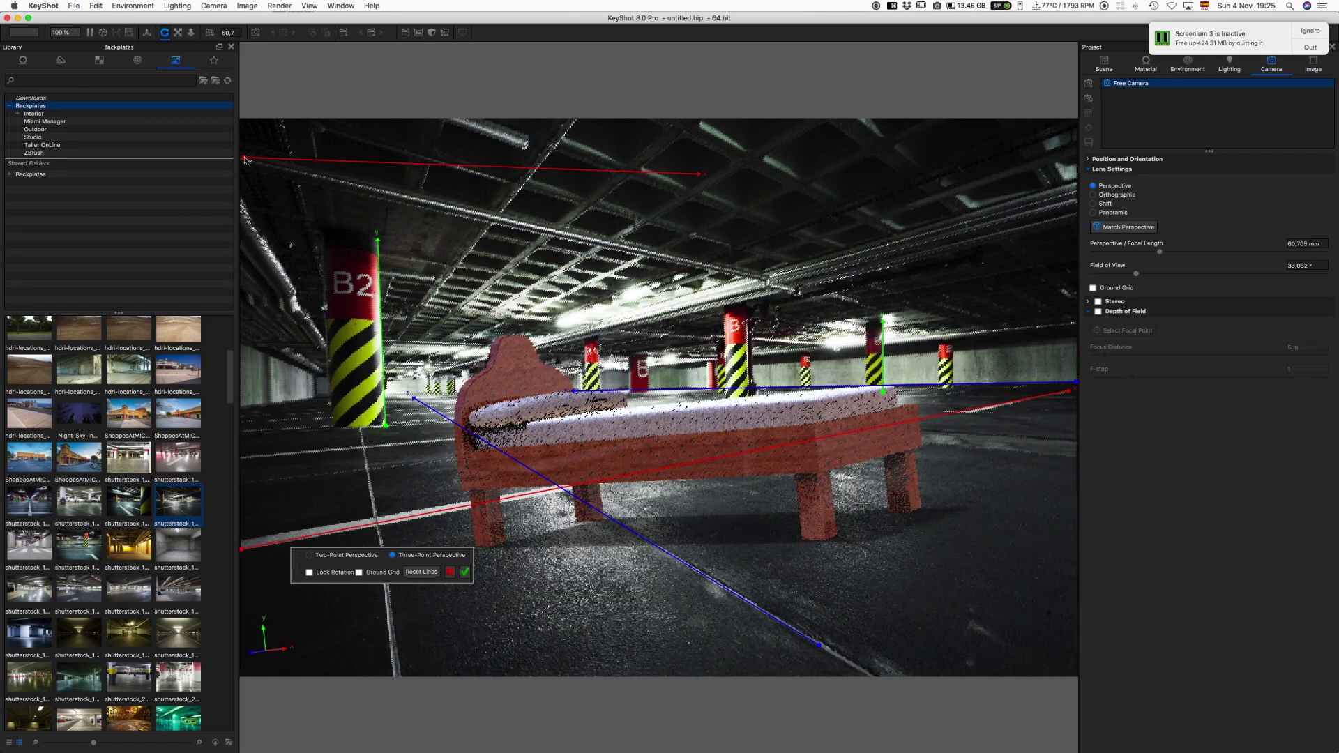
{"action": "left_click_drag", "start_coordinate": [703, 174], "coordinate": [723, 270]}
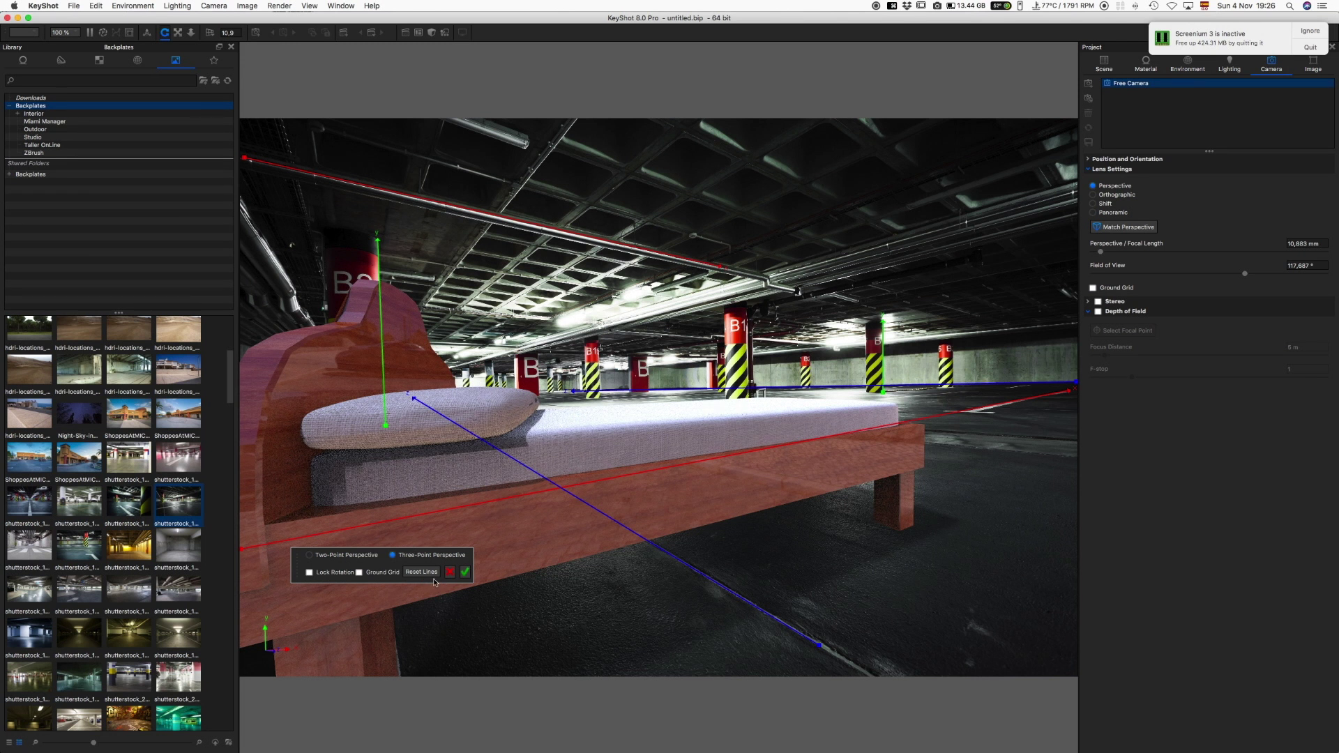
Step: Check the alignment with the ground grid and accept the perspective match
{"action": "left_click", "coordinate": [390, 575]}
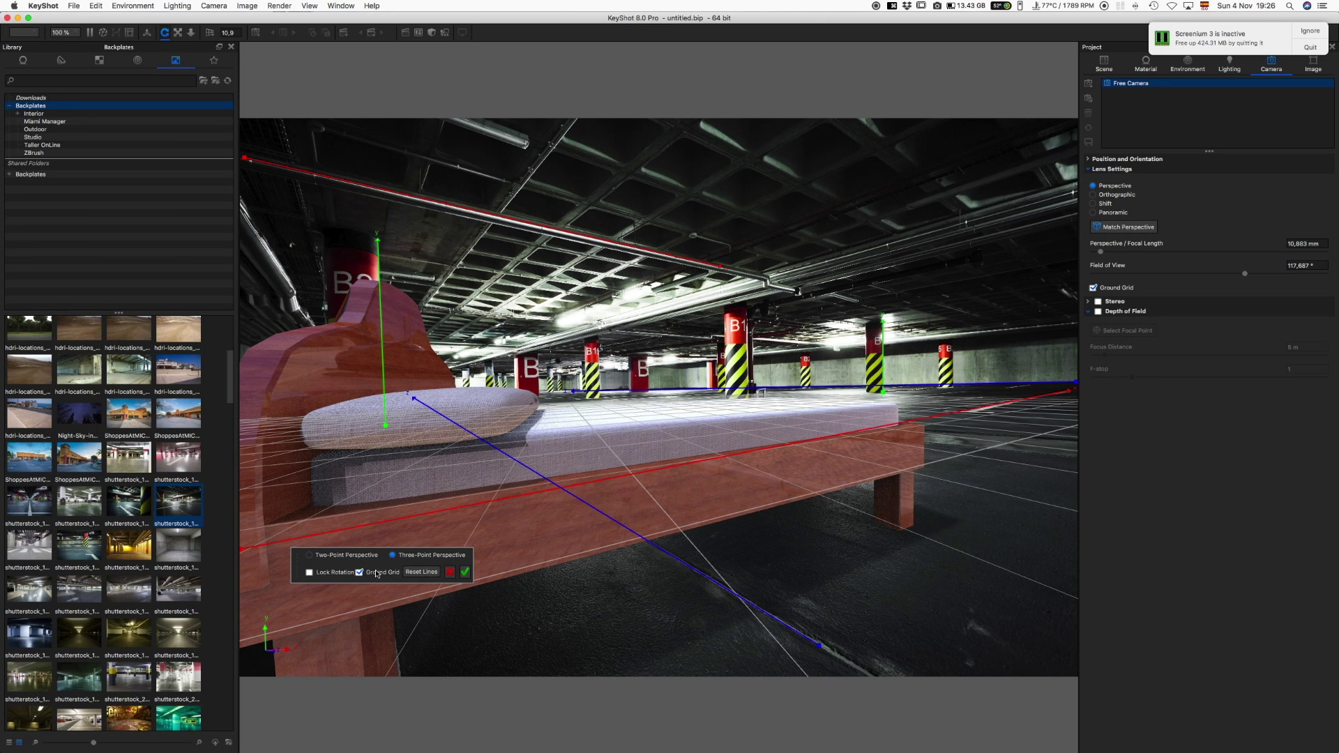
{"action": "left_click", "coordinate": [464, 573]}
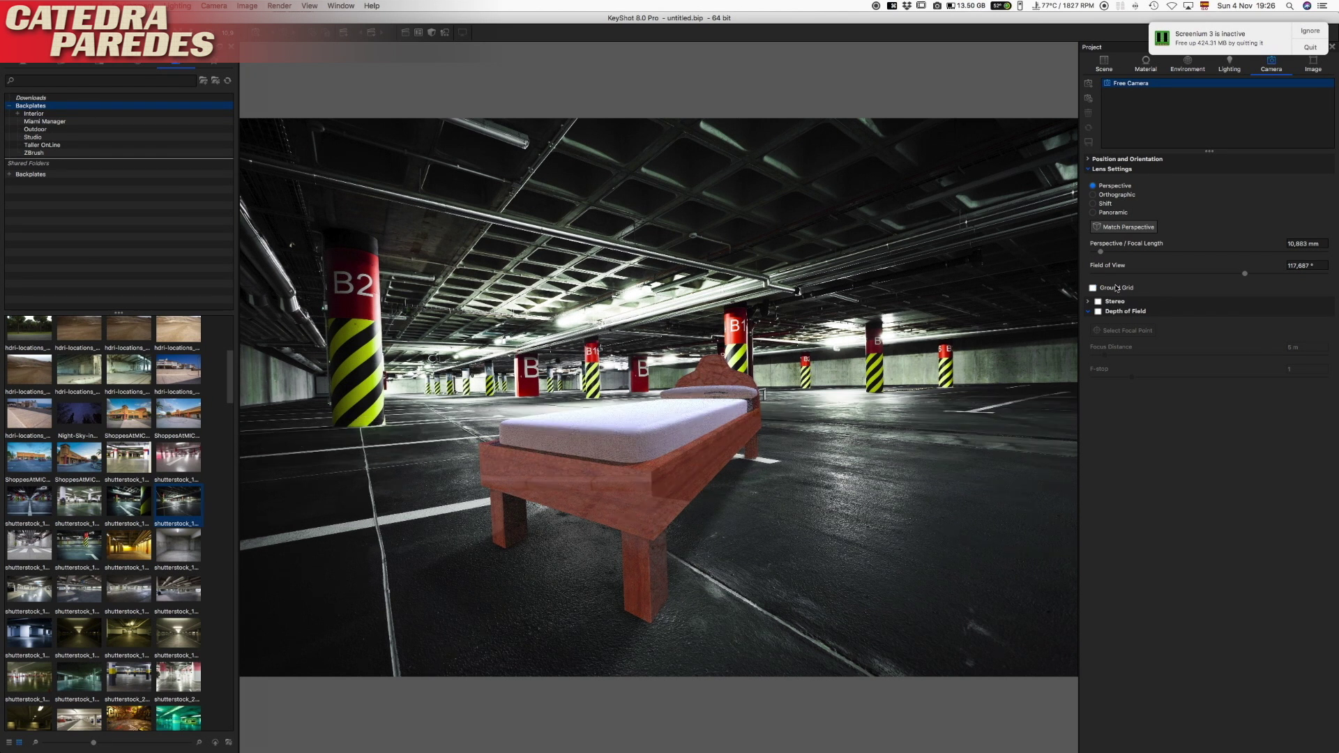
{"action": "left_click", "coordinate": [1093, 288]}
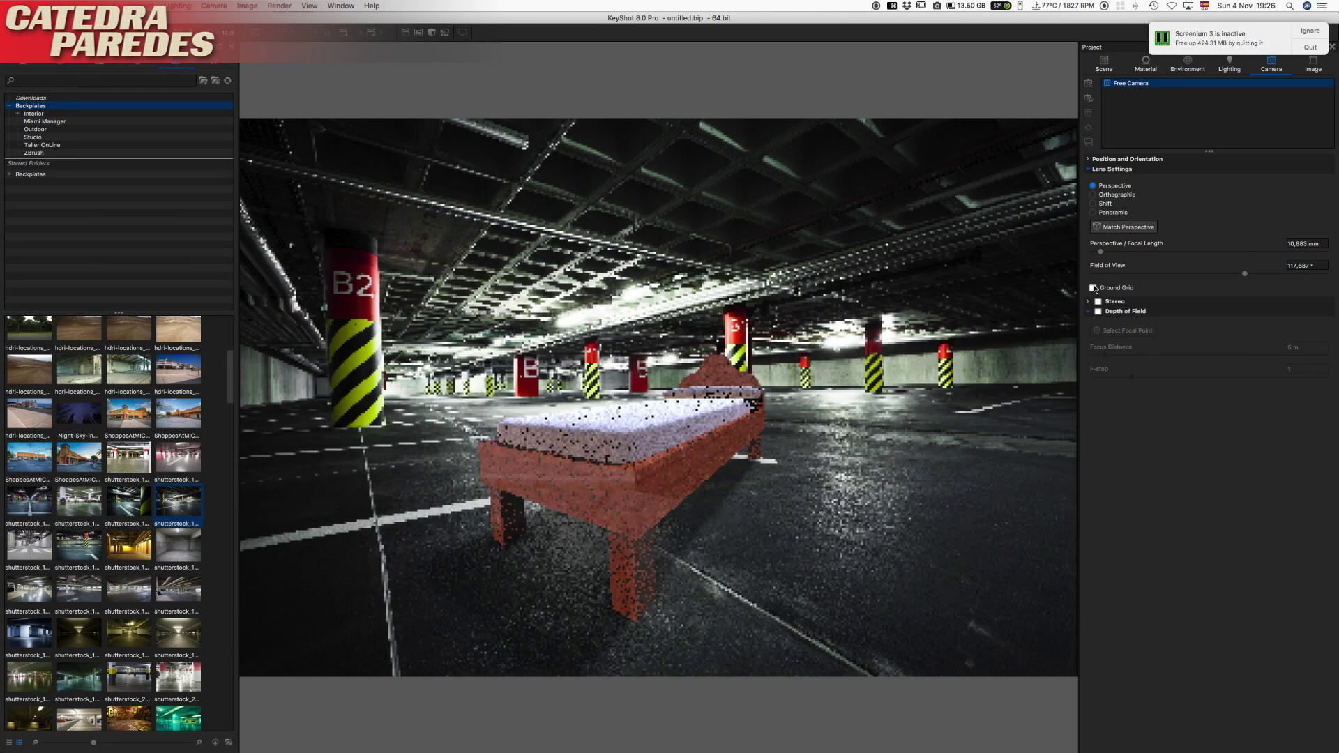
Step: Dismiss the notification and examine how the bed sits on the garage floor from the side, front and above
{"action": "left_click", "coordinate": [1093, 292]}
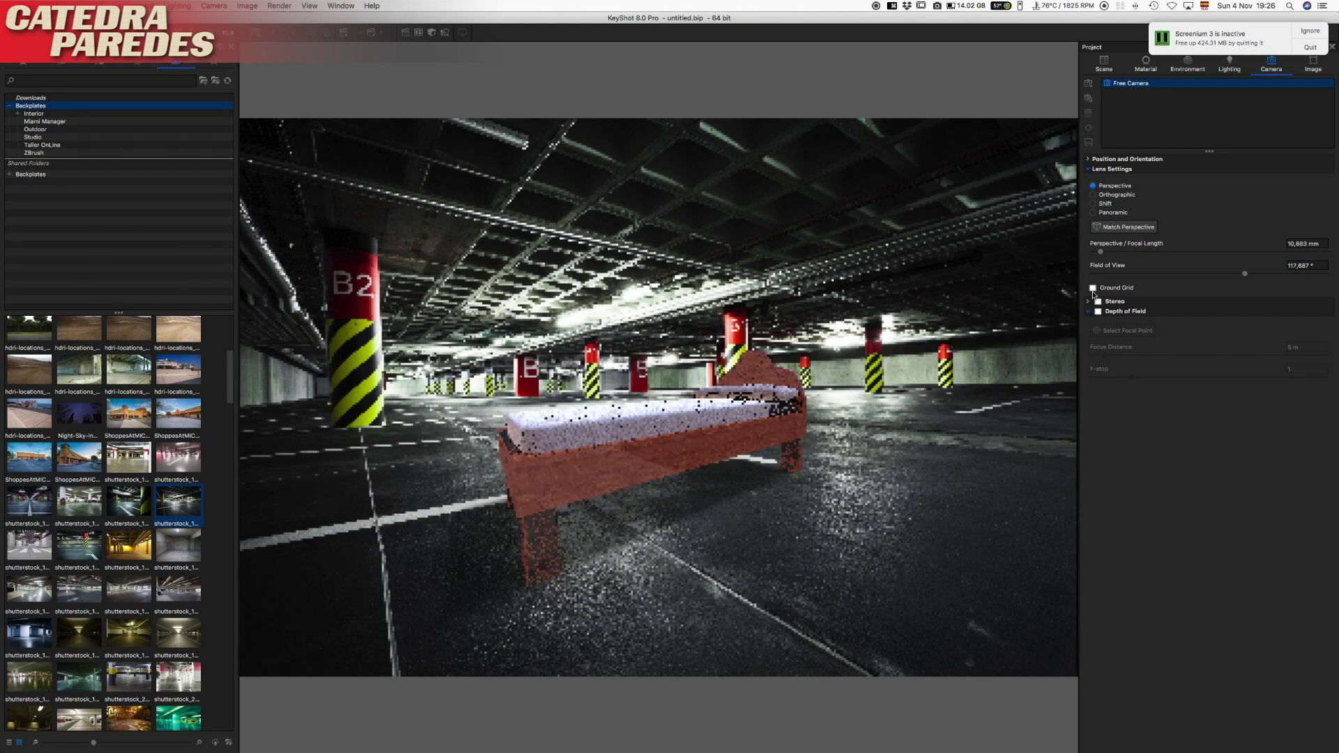
{"action": "left_click", "coordinate": [1310, 32]}
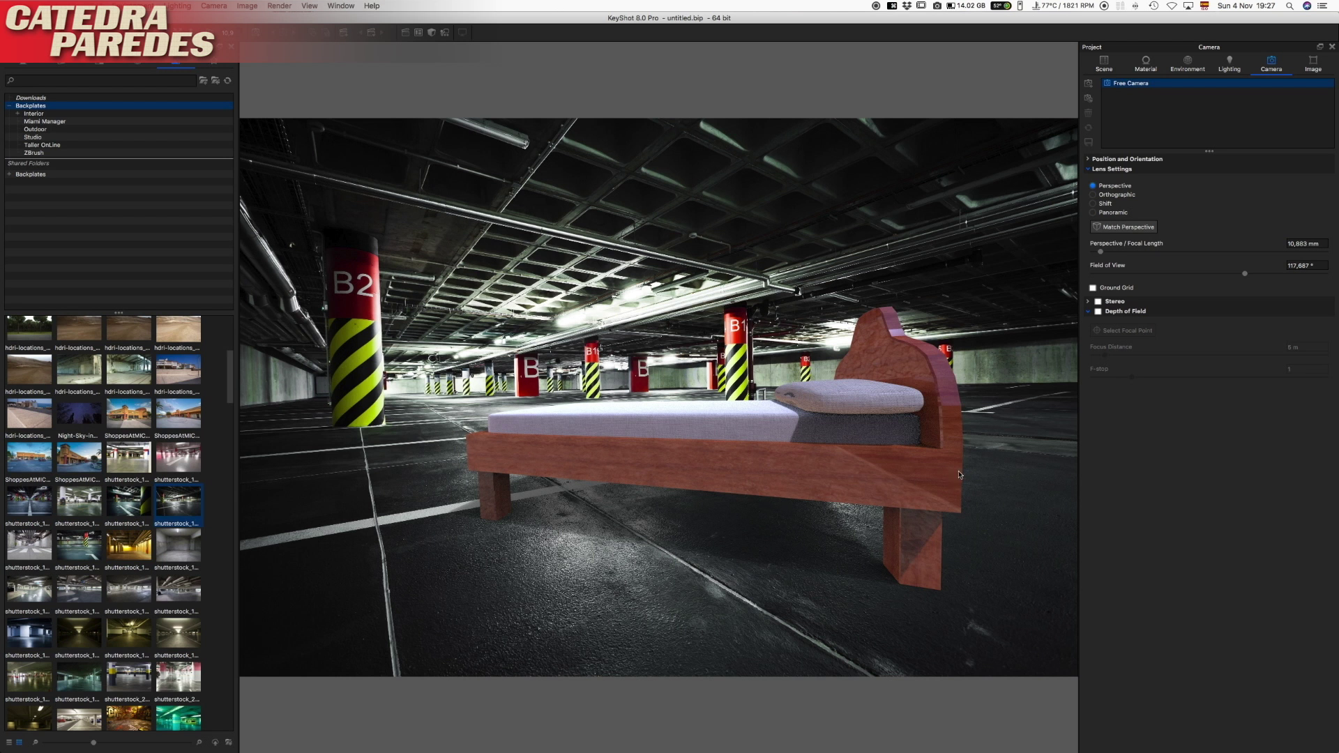
{"action": "scroll", "coordinate": [959, 475], "scroll_direction": "down", "scroll_amount": 3}
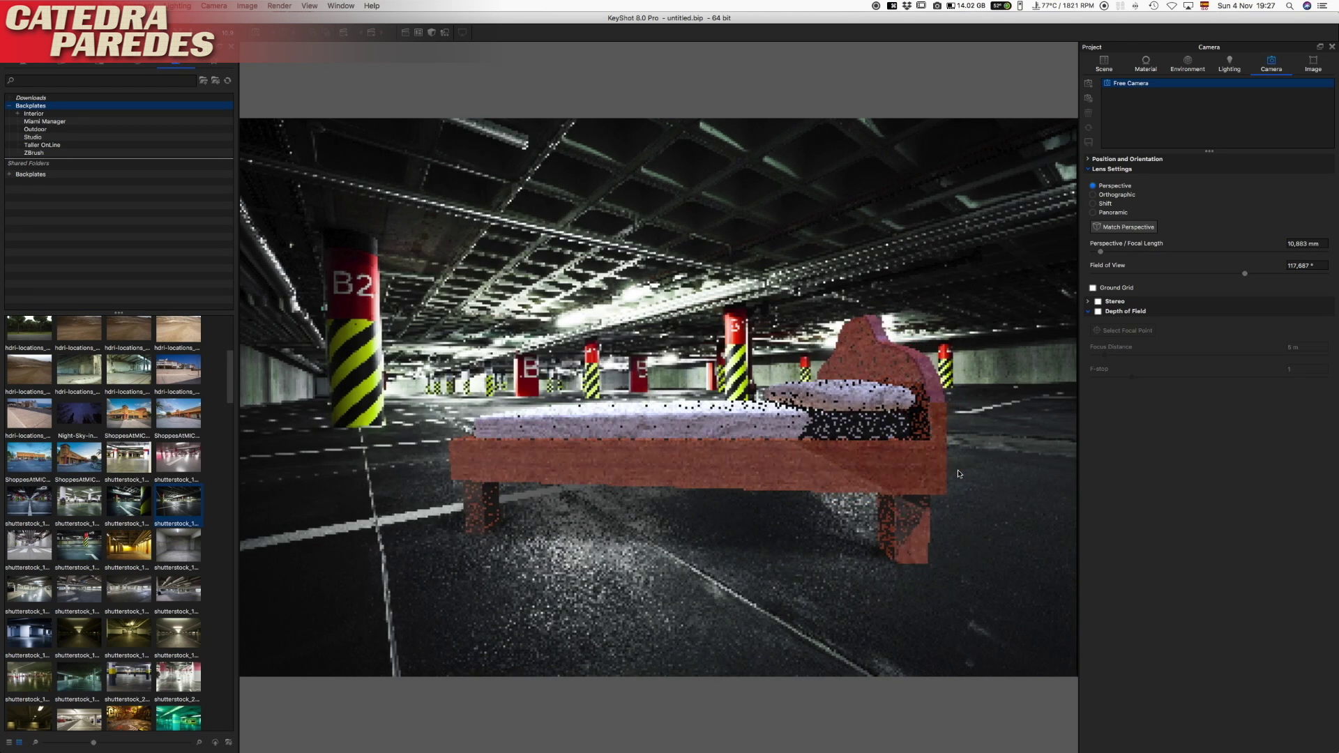
{"action": "scroll", "coordinate": [958, 475], "scroll_direction": "down", "scroll_amount": 5}
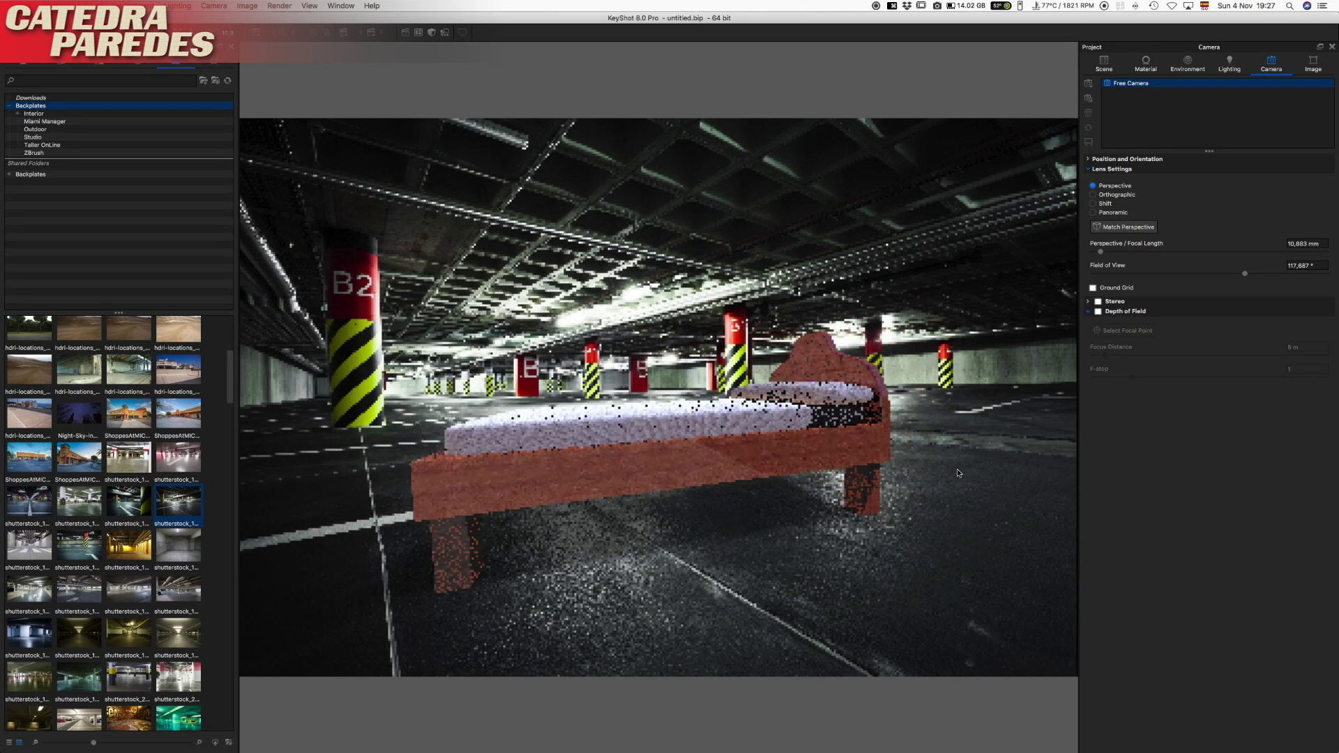
{"action": "scroll", "coordinate": [958, 473], "scroll_direction": "down", "scroll_amount": 5}
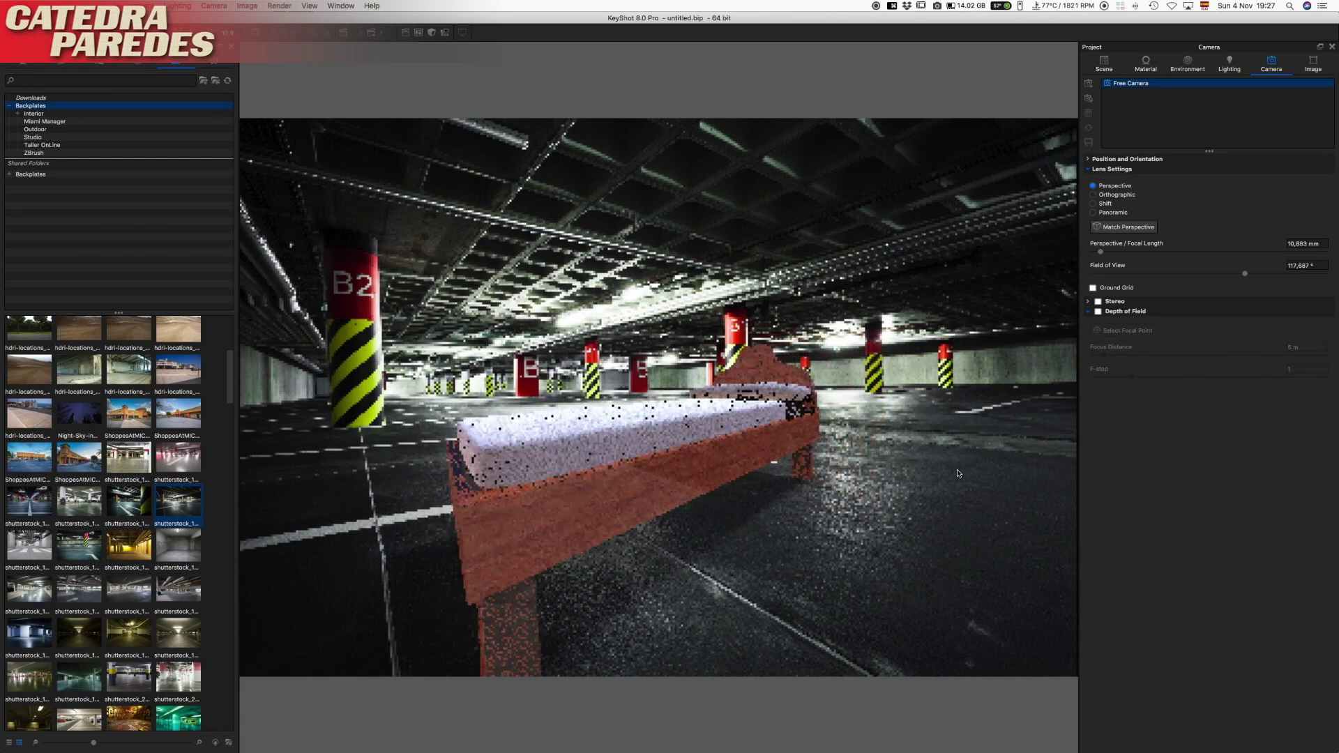
{"action": "scroll", "coordinate": [958, 473], "scroll_direction": "down", "scroll_amount": 5}
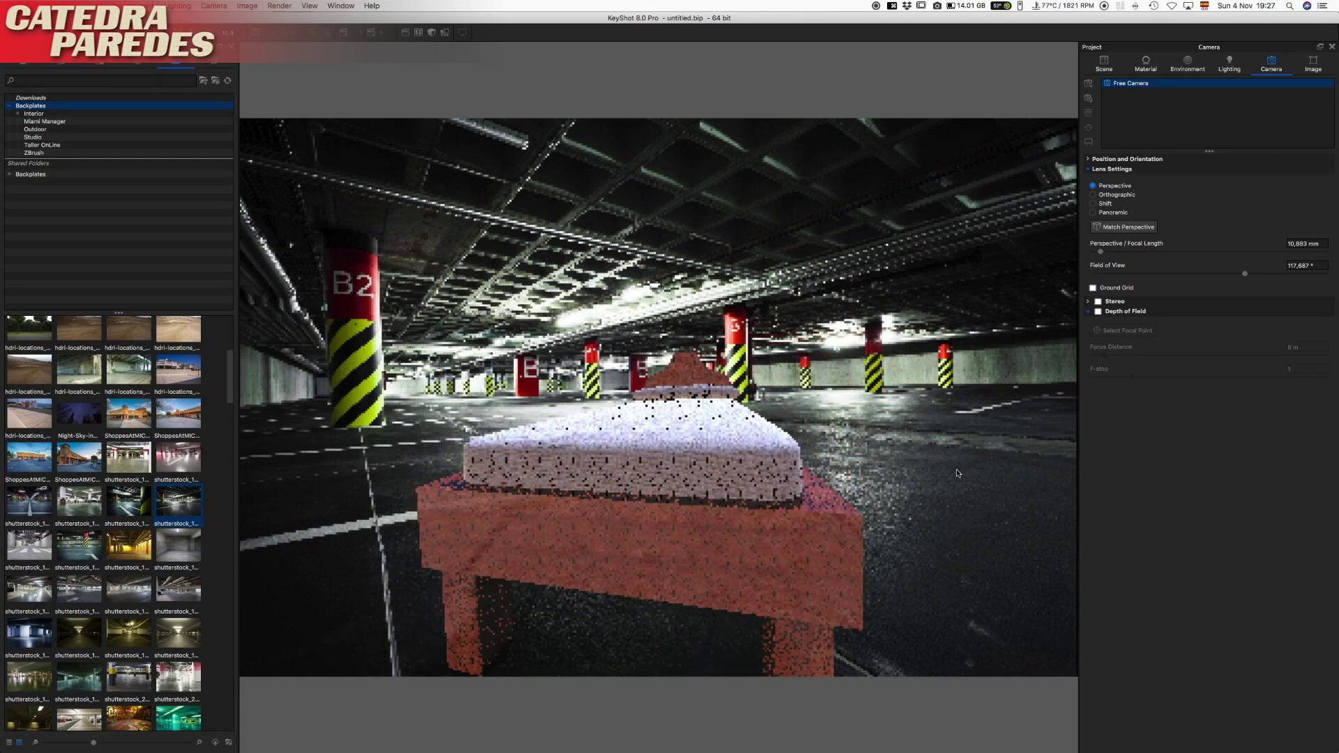
{"action": "scroll", "coordinate": [957, 474], "scroll_direction": "down", "scroll_amount": 2}
{"action": "left_click_drag", "start_coordinate": [956, 473], "coordinate": [573, 274]}
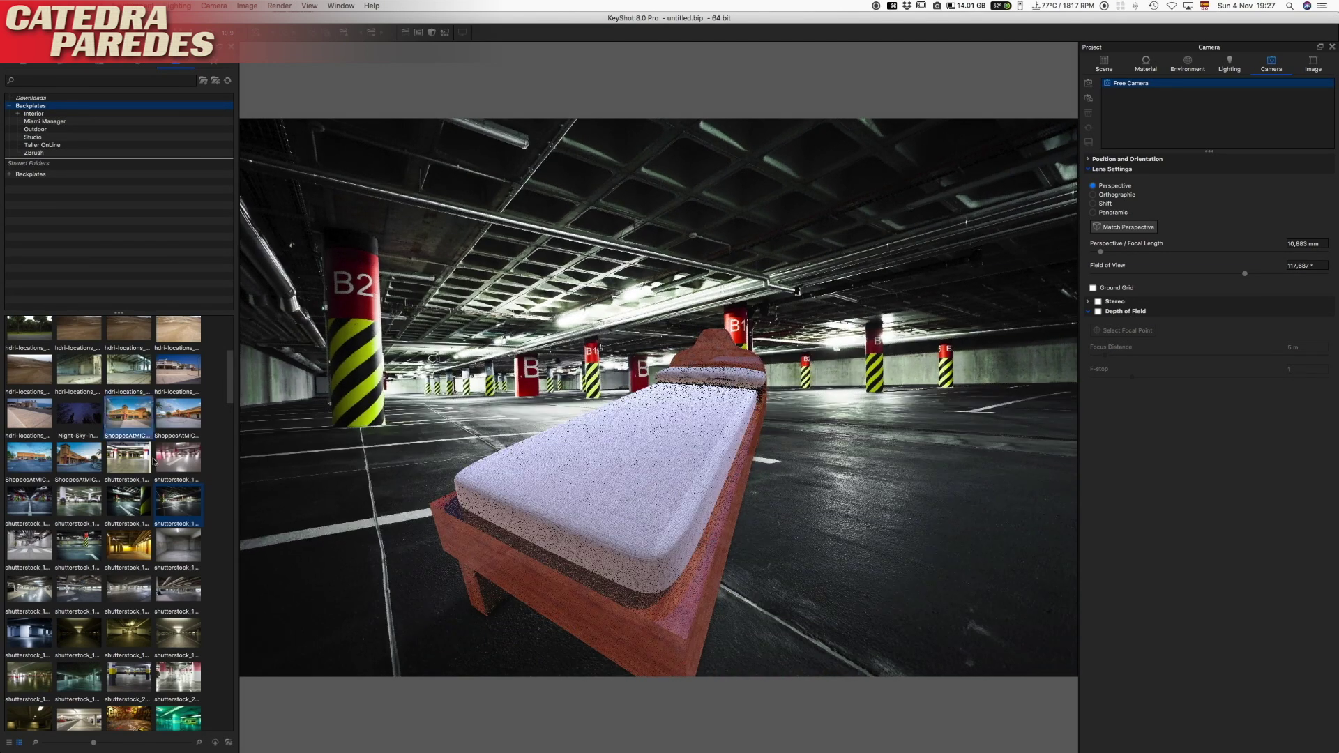
Step: Replace the garage image with the Bright_Studio backplate from the Studio folder of the library
{"action": "left_click", "coordinate": [30, 122]}
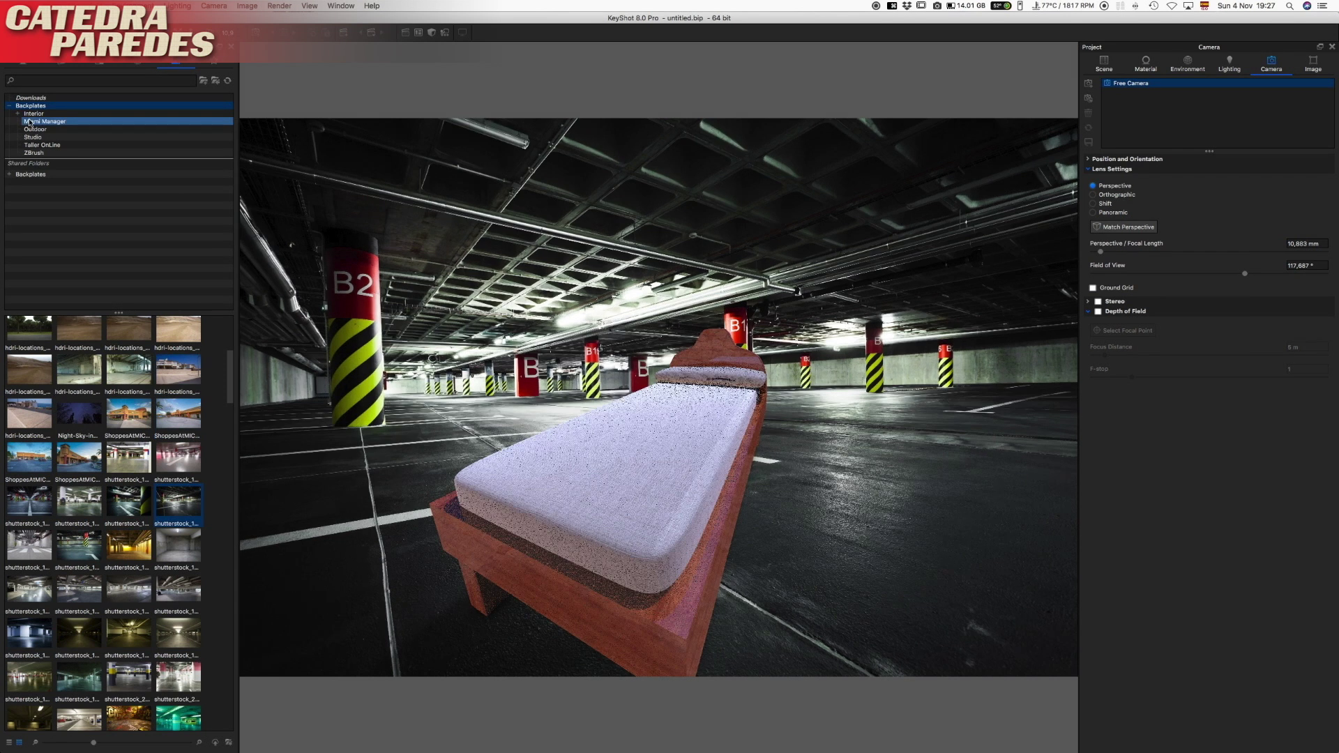
{"action": "left_click", "coordinate": [33, 136]}
{"action": "left_click", "coordinate": [38, 382]}
{"action": "left_click_drag", "start_coordinate": [73, 389], "coordinate": [370, 427]}
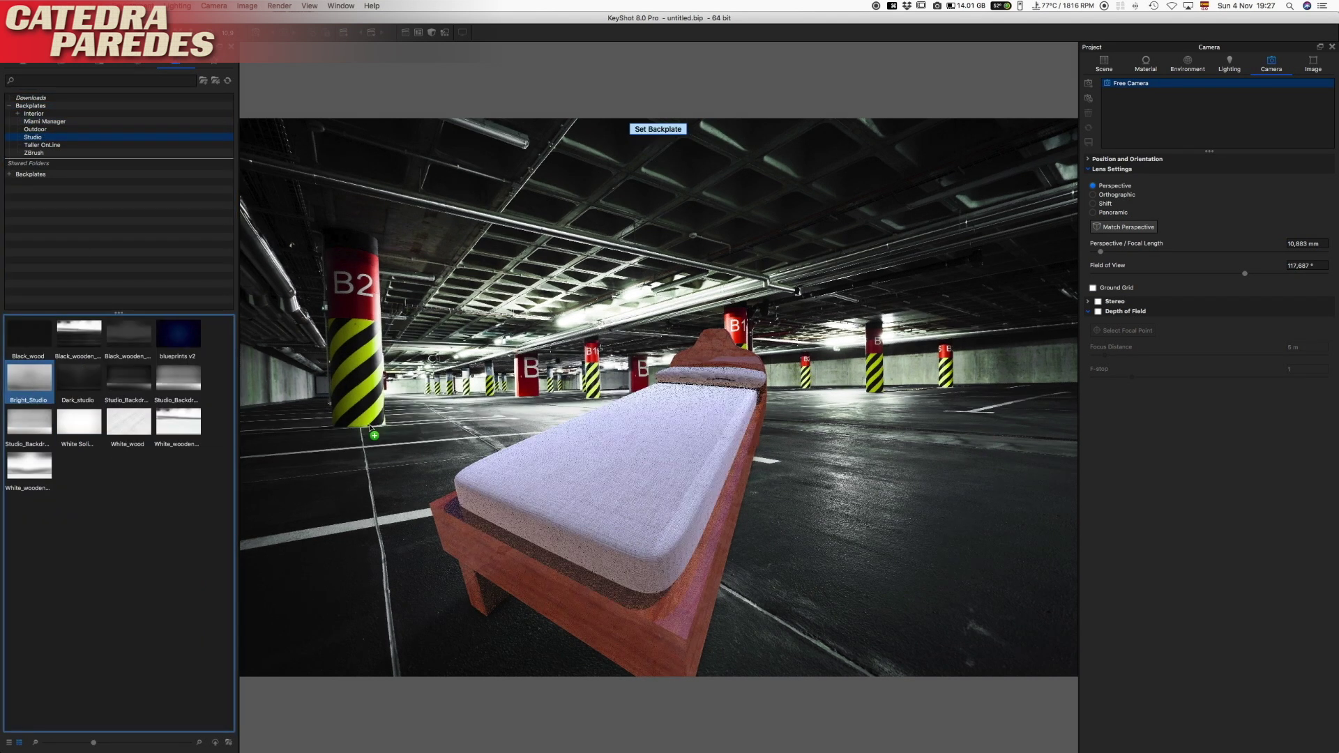
{"action": "left_click_drag", "start_coordinate": [369, 427], "coordinate": [371, 428]}
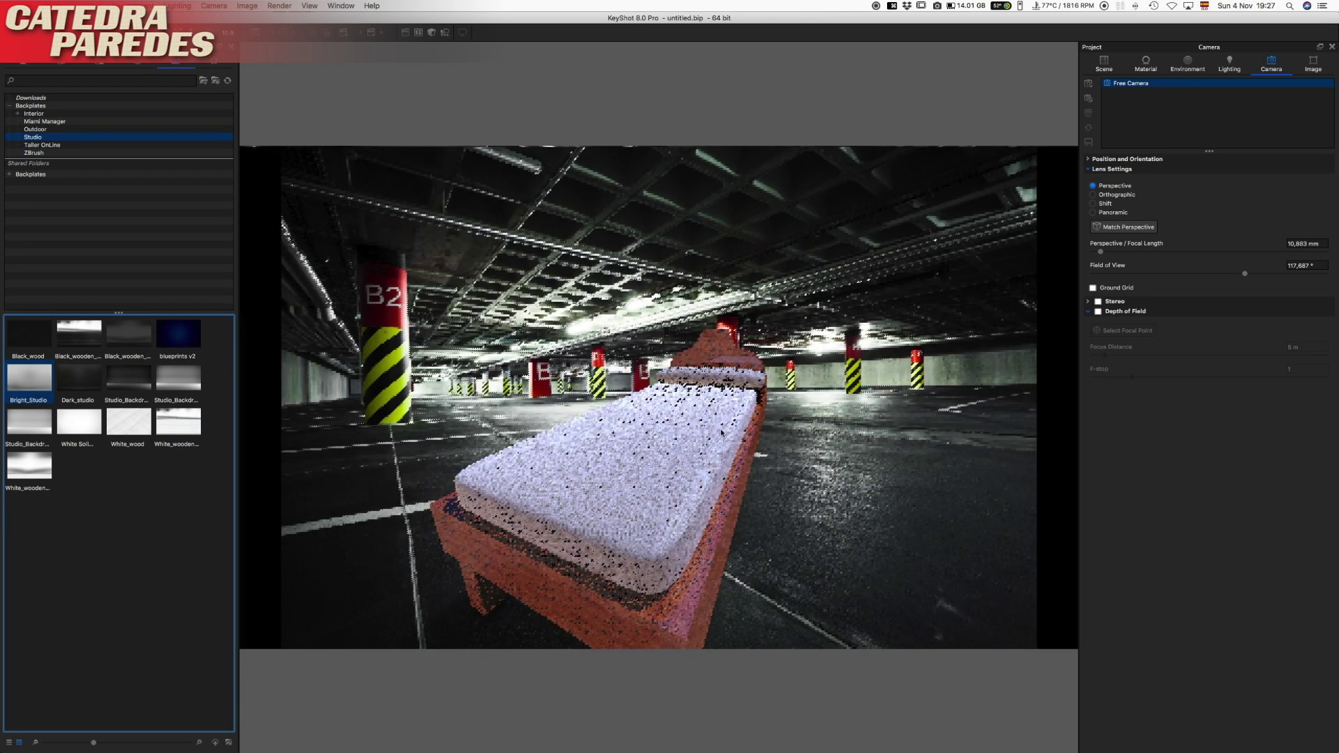
{"action": "scroll", "coordinate": [773, 436], "scroll_direction": "down", "scroll_amount": 3}
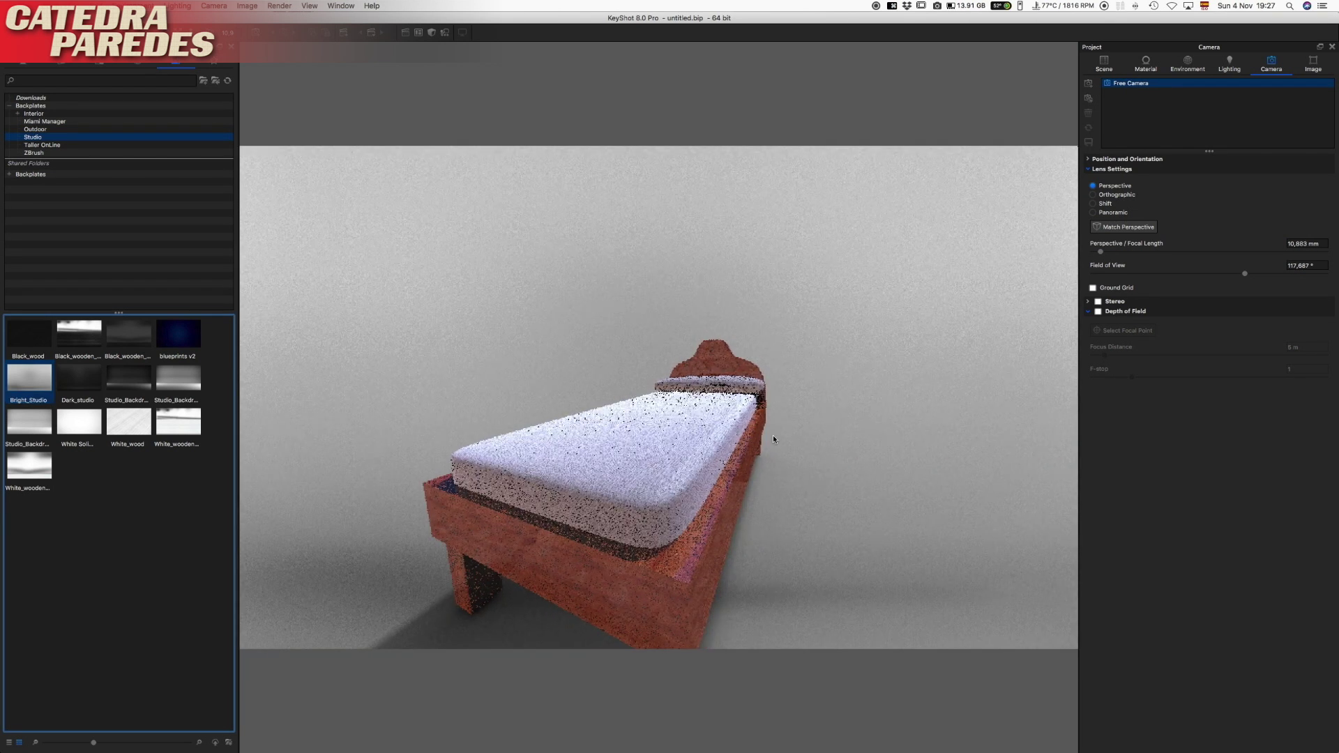
Step: Set the camera's focal length to about 16,505 mm and orbit the bed so its headboard is on the left
{"action": "left_click_drag", "start_coordinate": [773, 436], "coordinate": [1147, 271]}
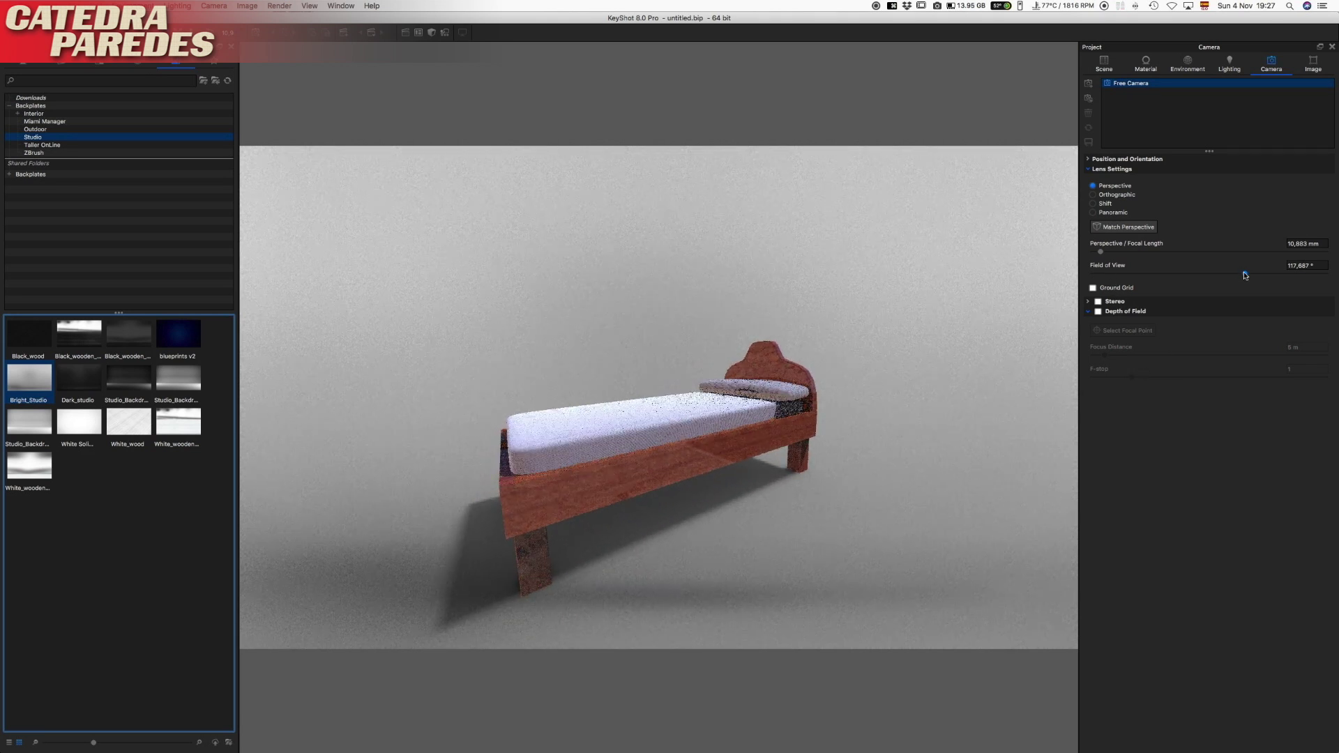
{"action": "mouse_move", "coordinate": [1248, 277]}
{"action": "left_mouse_down"}
{"action": "mouse_move", "coordinate": [1272, 279]}
{"action": "mouse_move", "coordinate": [1245, 274]}
{"action": "left_mouse_up"}
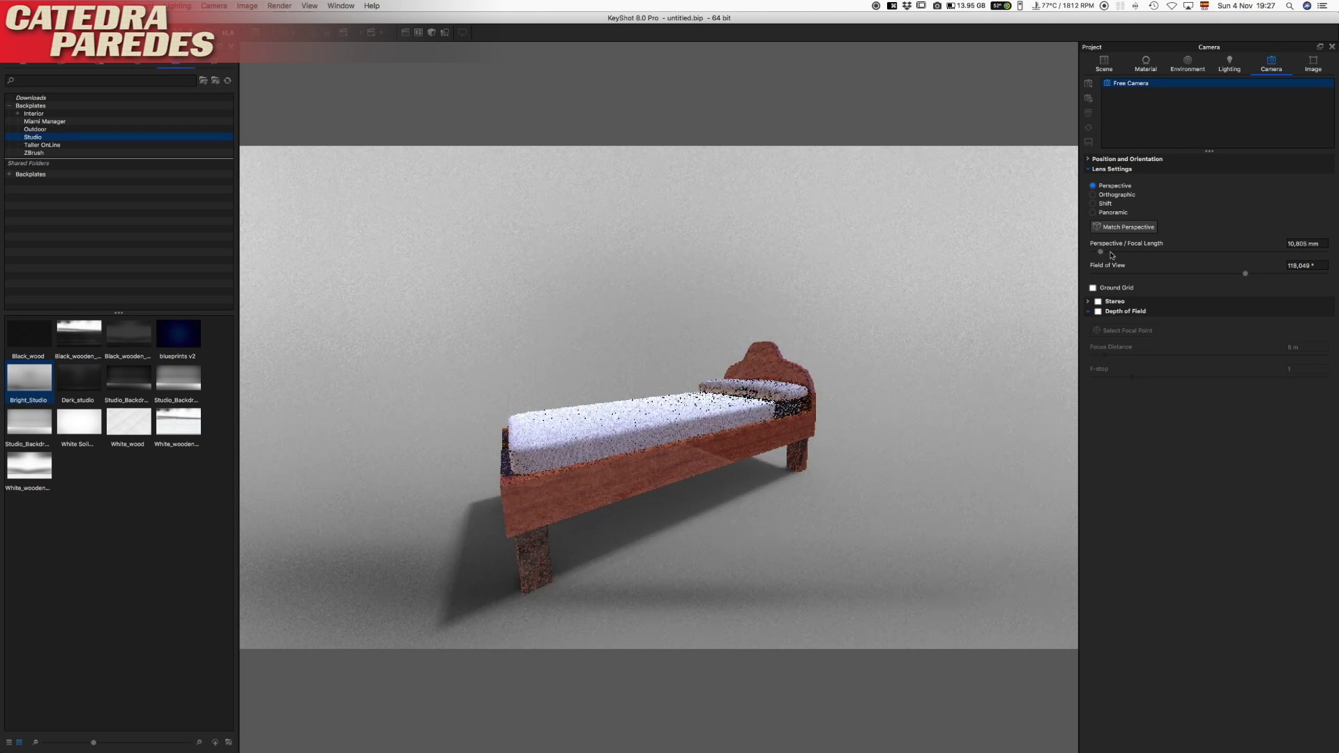
{"action": "mouse_move", "coordinate": [1104, 254]}
{"action": "left_mouse_down"}
{"action": "mouse_move", "coordinate": [1091, 263]}
{"action": "mouse_move", "coordinate": [1114, 261]}
{"action": "mouse_move", "coordinate": [1092, 263]}
{"action": "mouse_move", "coordinate": [1103, 263]}
{"action": "left_mouse_up"}
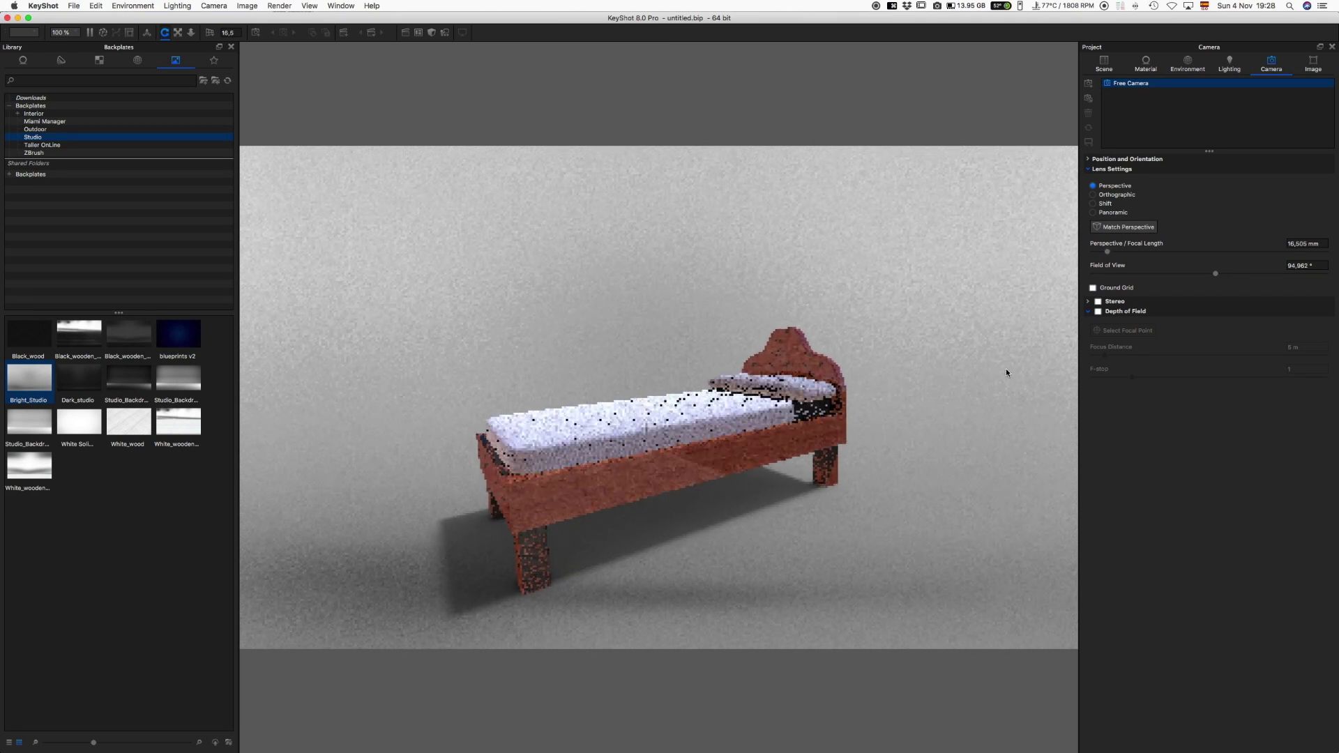
{"action": "left_click_drag", "start_coordinate": [1027, 365], "coordinate": [1033, 366]}
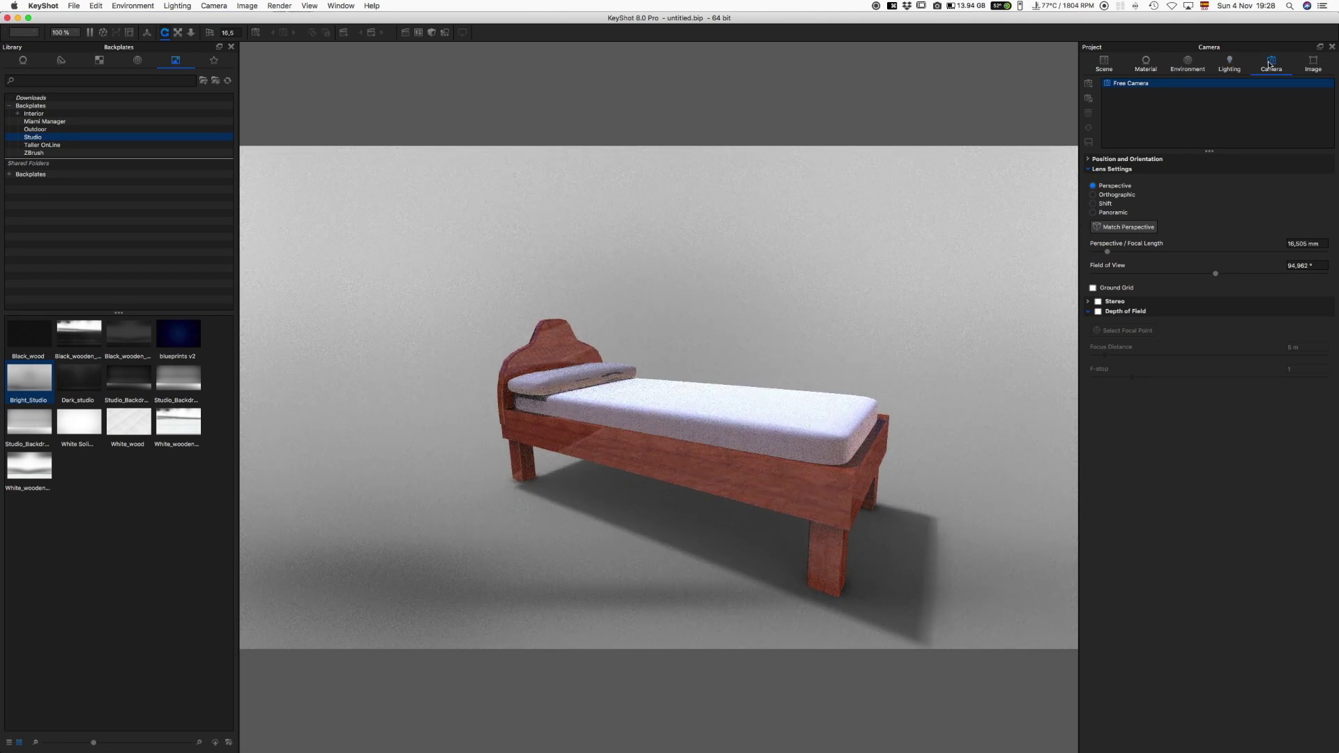
Step: Add a new camera and name it Top
{"action": "left_click", "coordinate": [1088, 84]}
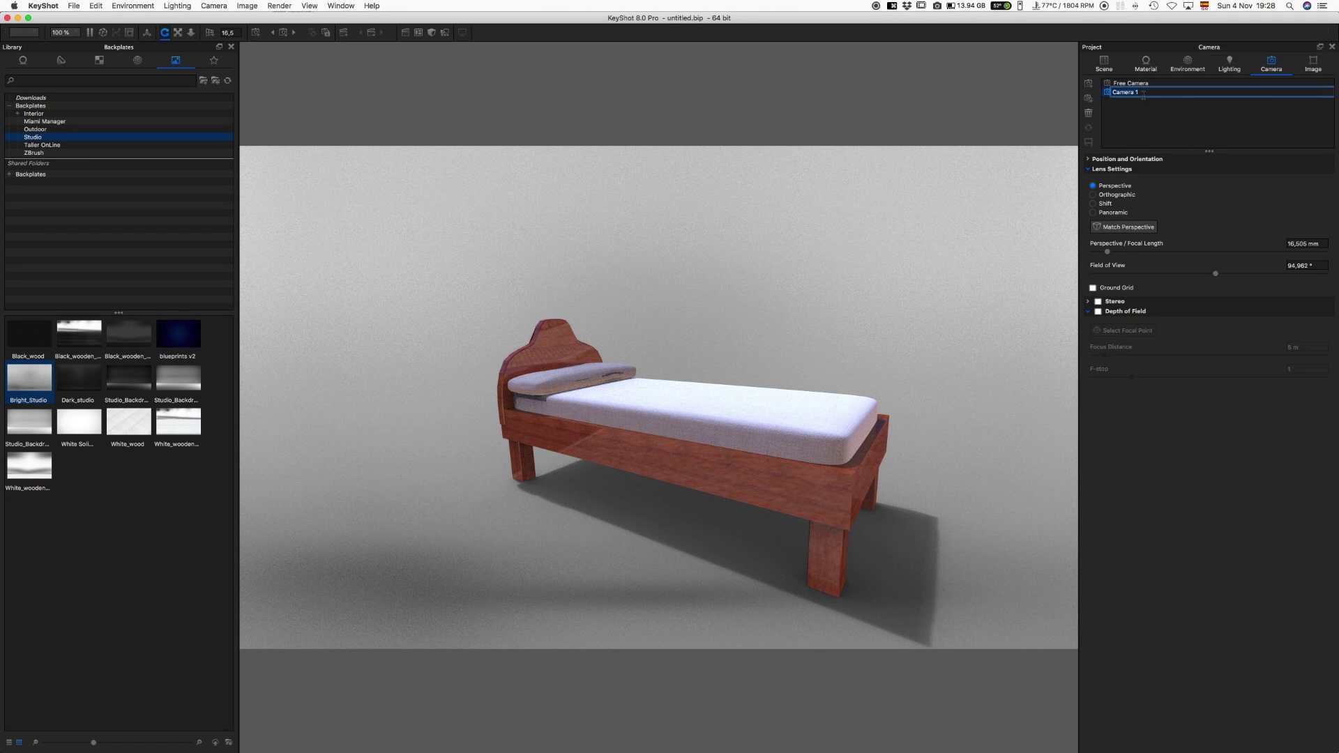
{"action": "type", "text": "Top"}
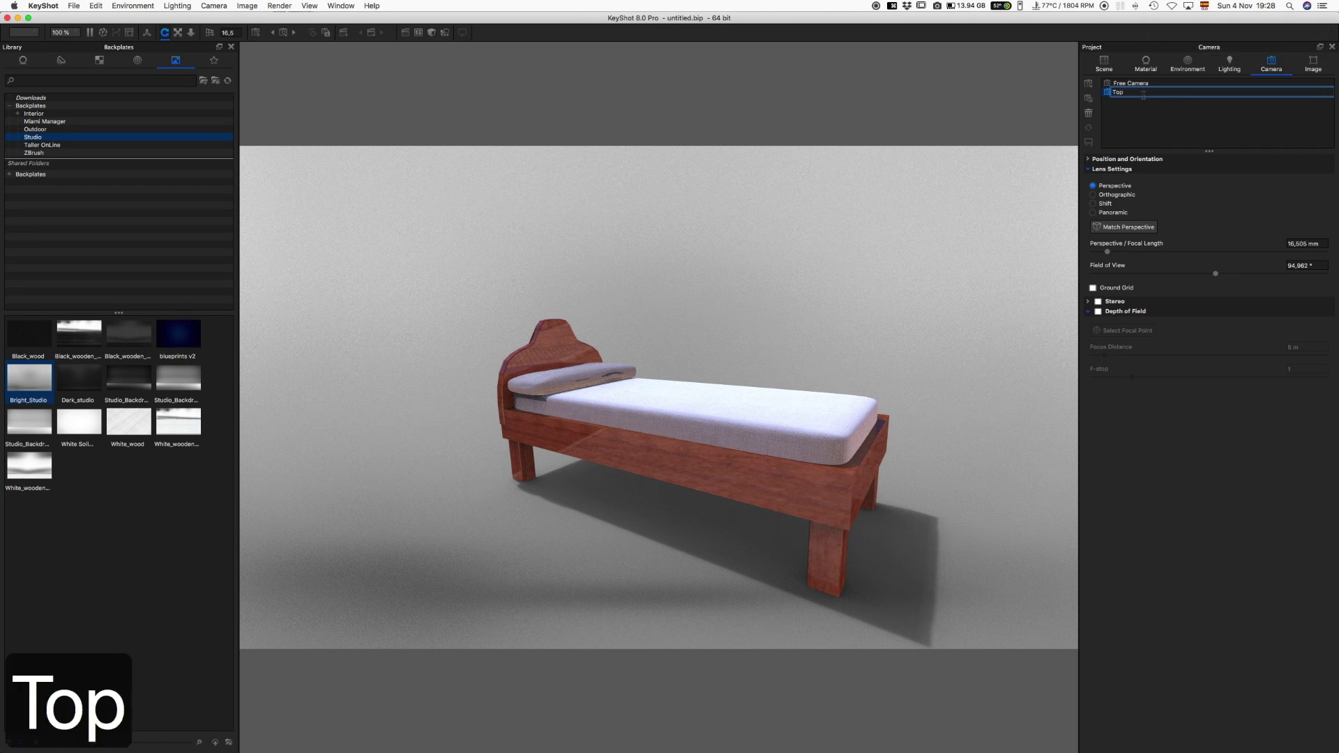
{"action": "key", "text": "Return"}
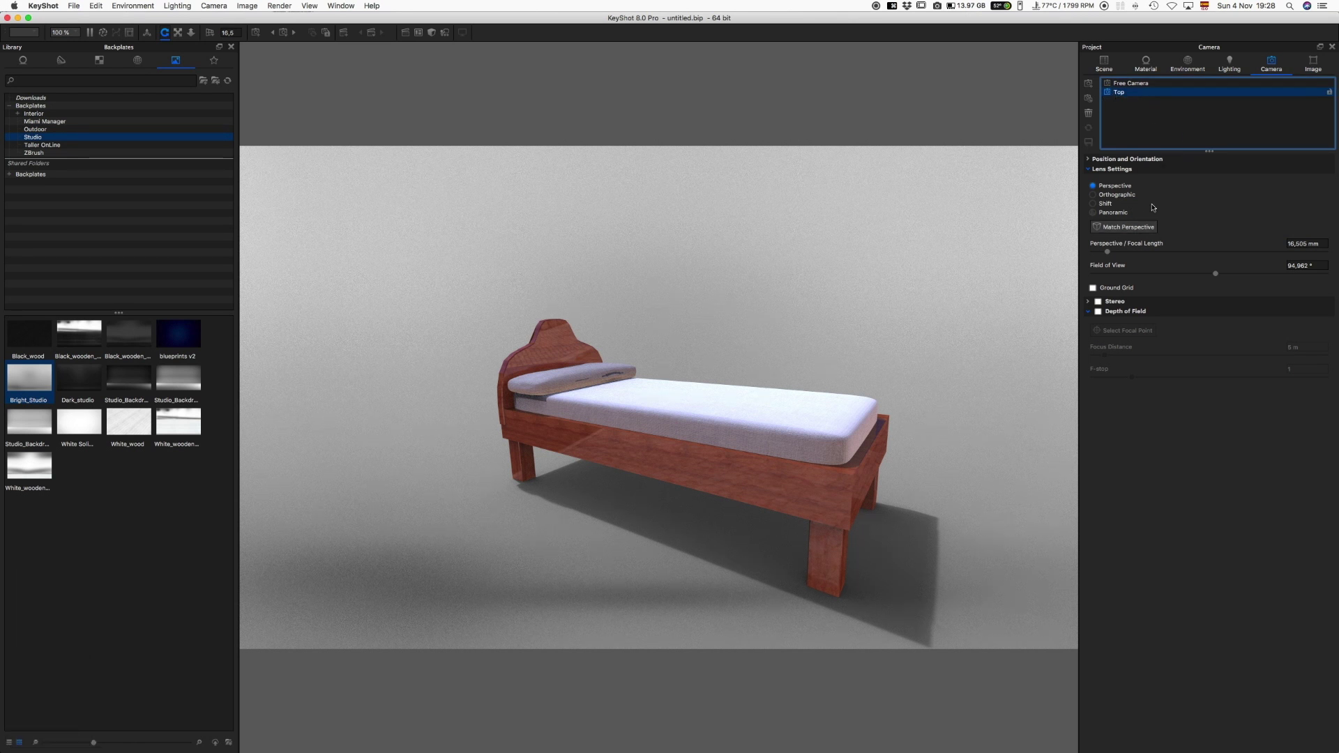
Step: Apply the Top standard view to the Top camera and widen the viewport by narrowing the project area
{"action": "left_click", "coordinate": [1088, 159]}
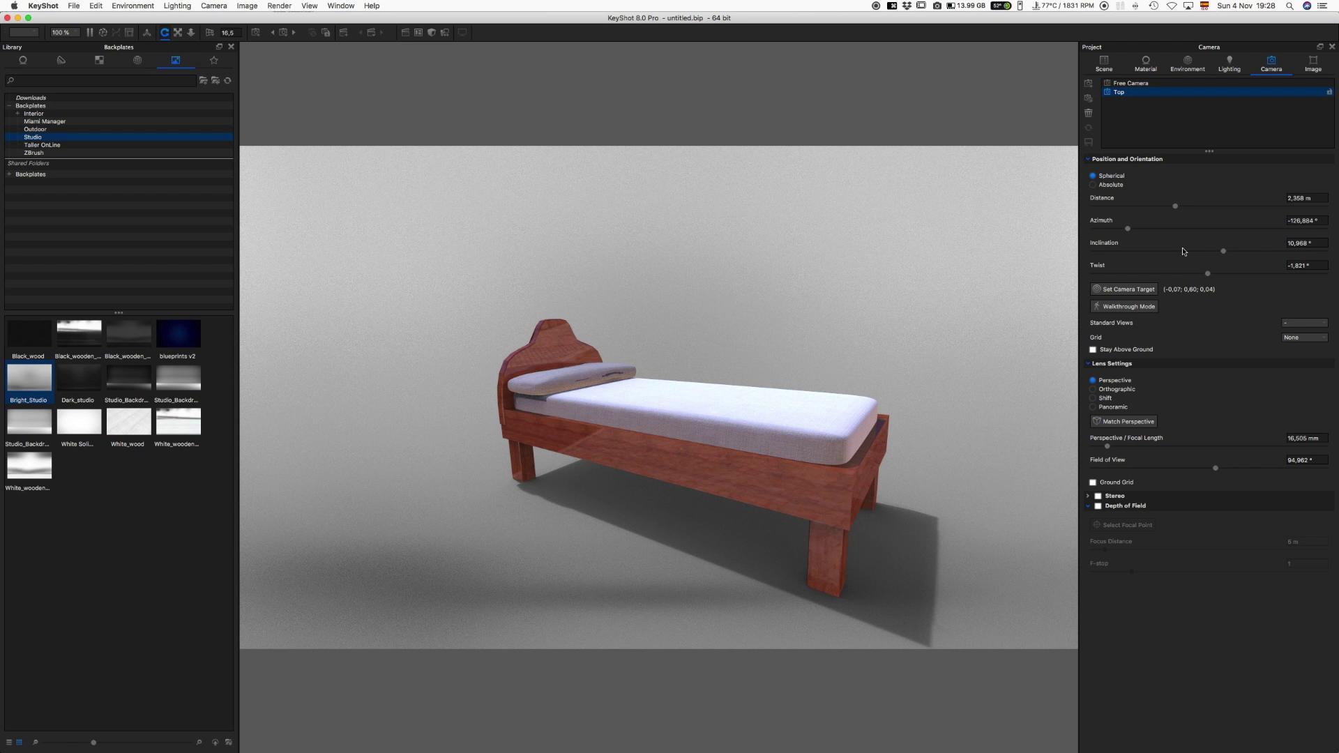
{"action": "left_click", "coordinate": [1317, 323]}
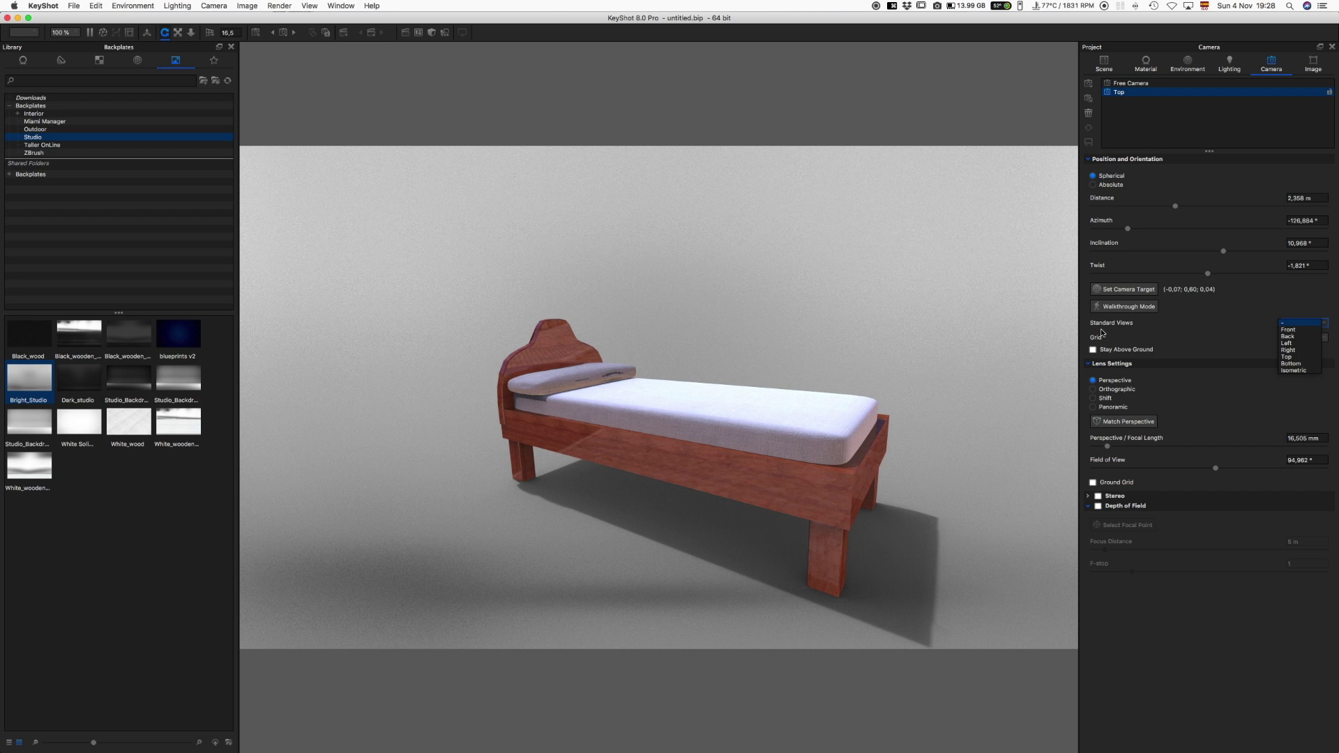
{"action": "left_click", "coordinate": [1292, 357]}
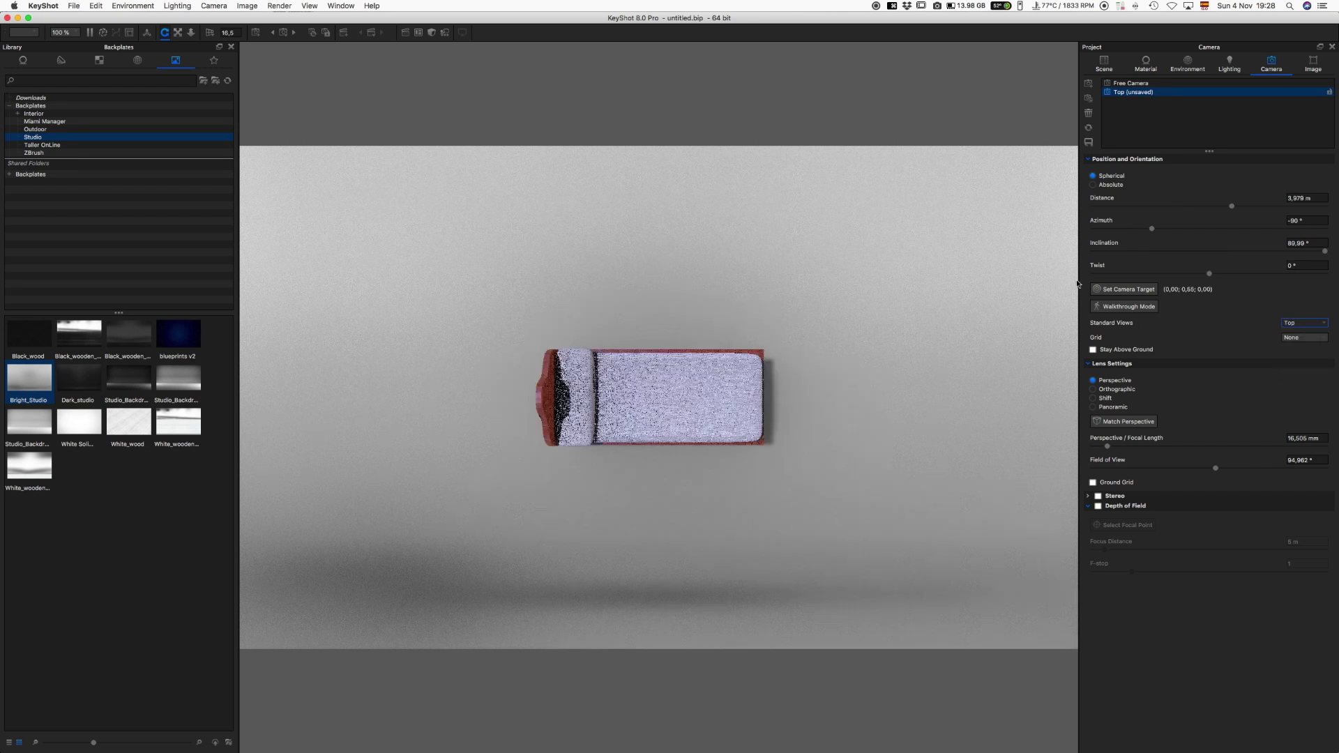
{"action": "left_click_drag", "start_coordinate": [1078, 279], "coordinate": [1193, 274]}
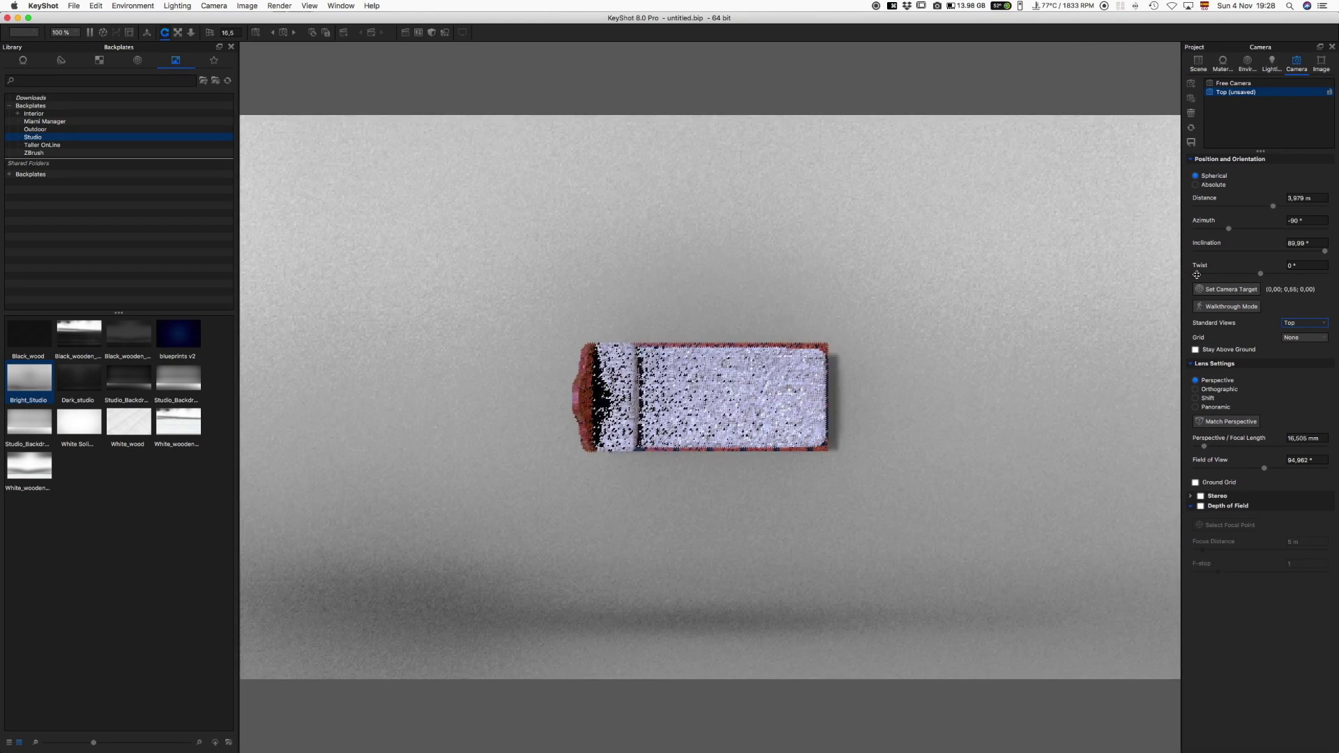
Step: Orbit and pan the camera off its top view, and reset it with the Top standard view
{"action": "left_click", "coordinate": [709, 388]}
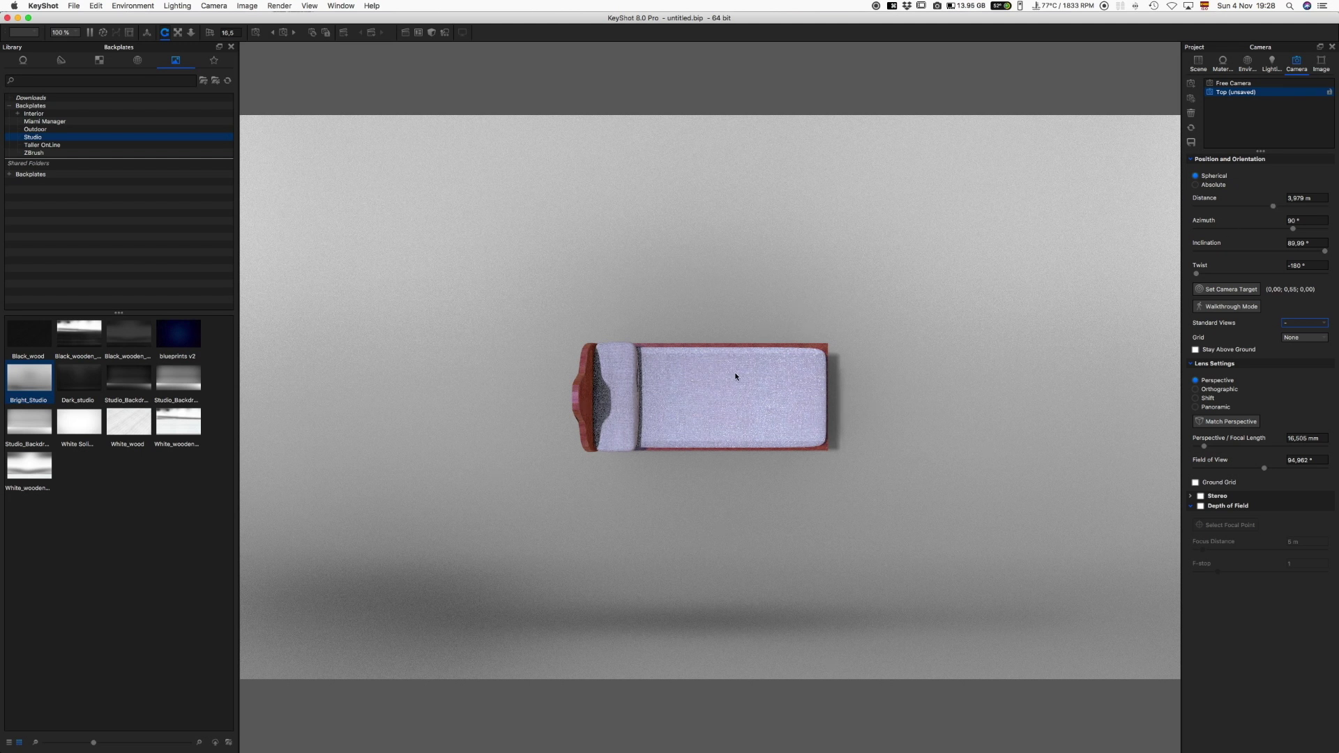
{"action": "left_click_drag", "start_coordinate": [996, 398], "coordinate": [997, 397]}
{"action": "left_click_drag", "start_coordinate": [971, 434], "coordinate": [975, 429]}
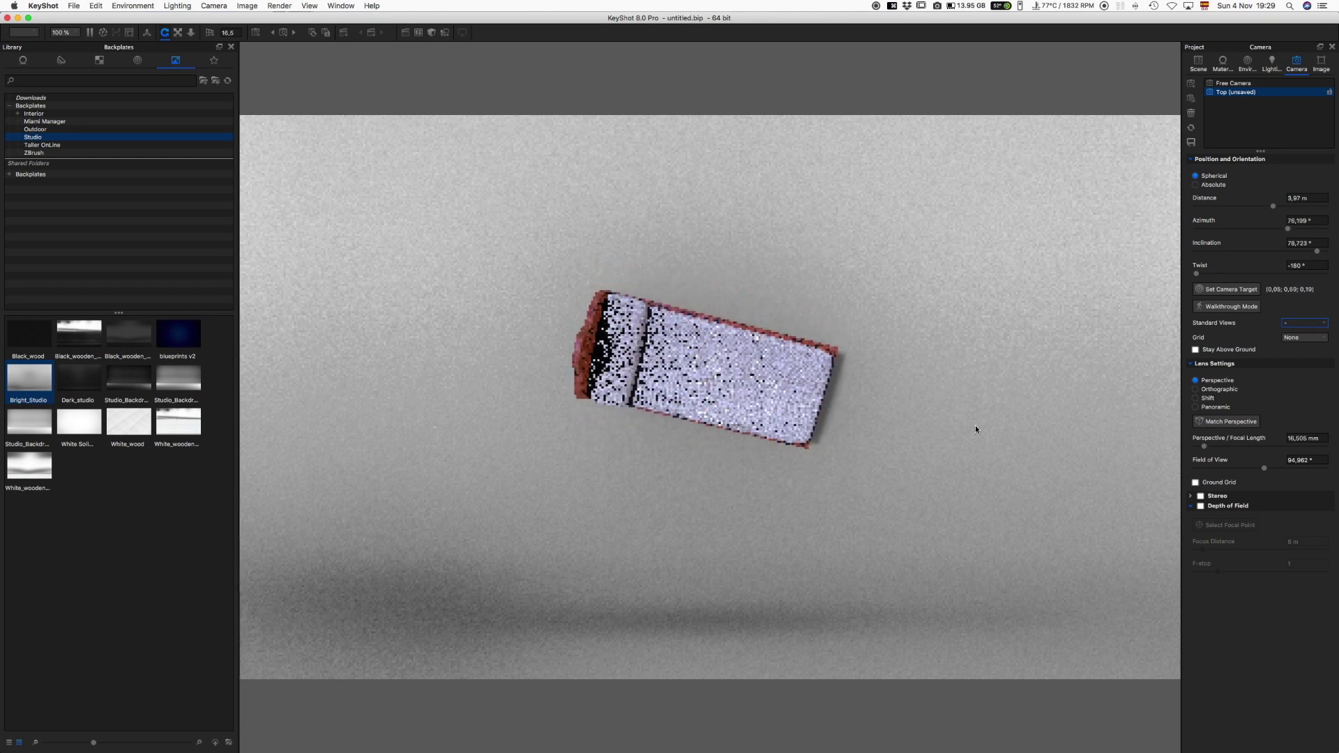
{"action": "left_click", "coordinate": [1291, 323]}
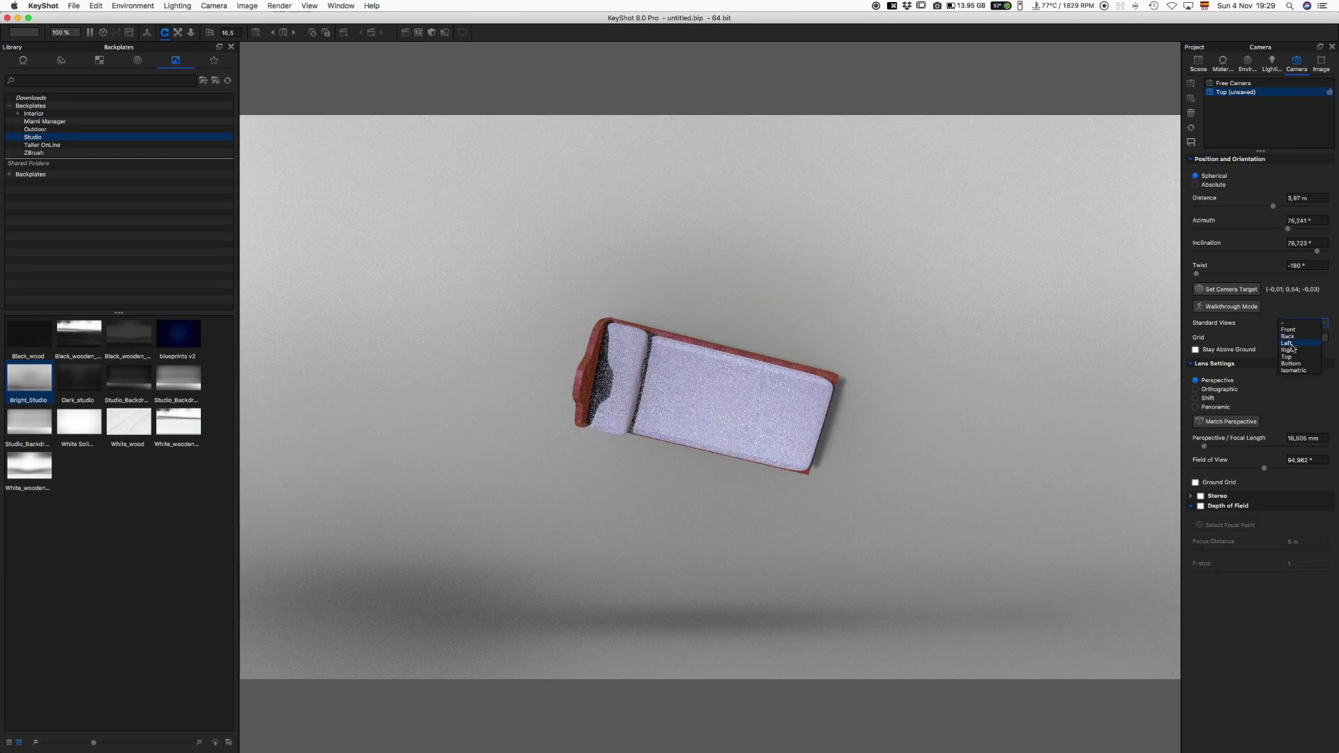
{"action": "left_click", "coordinate": [1290, 357]}
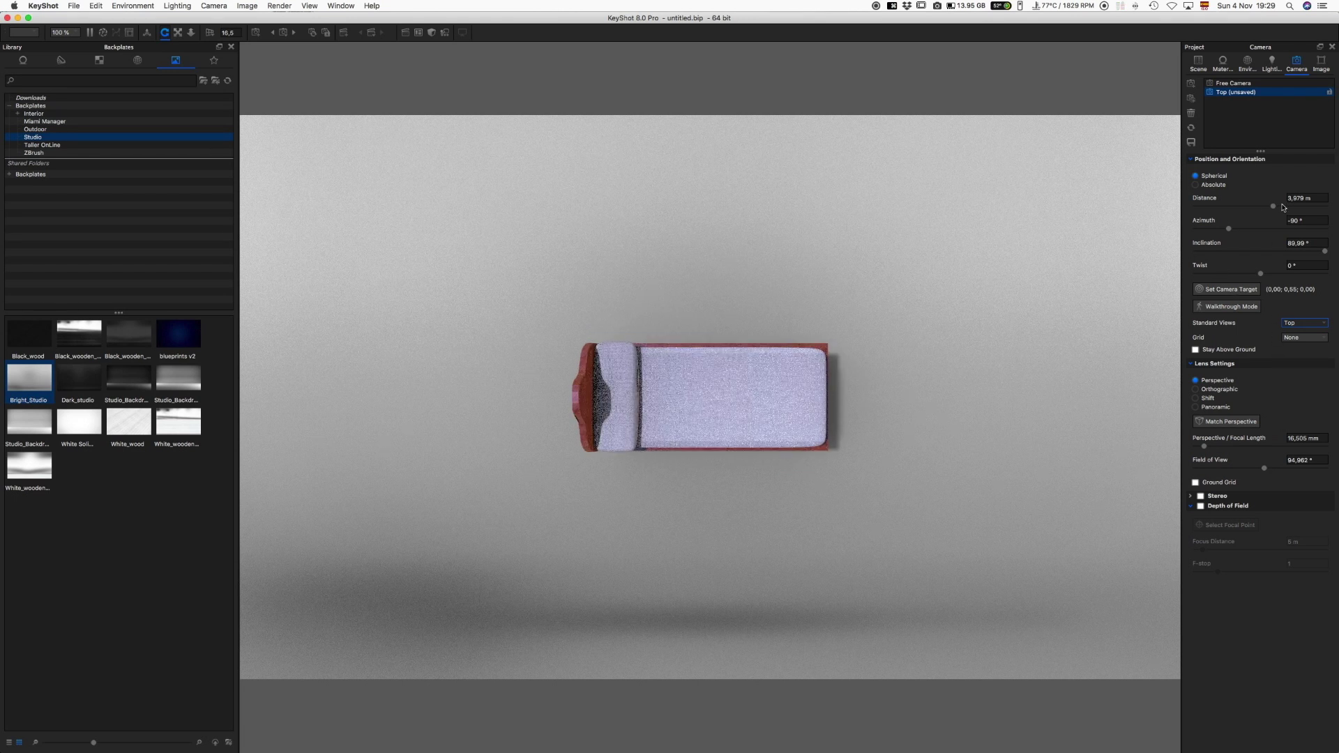
Step: Set the camera distance to 1,757 m and inspect its absolute position coordinates before returning to spherical mode
{"action": "left_click_drag", "start_coordinate": [1282, 207], "coordinate": [1231, 217]}
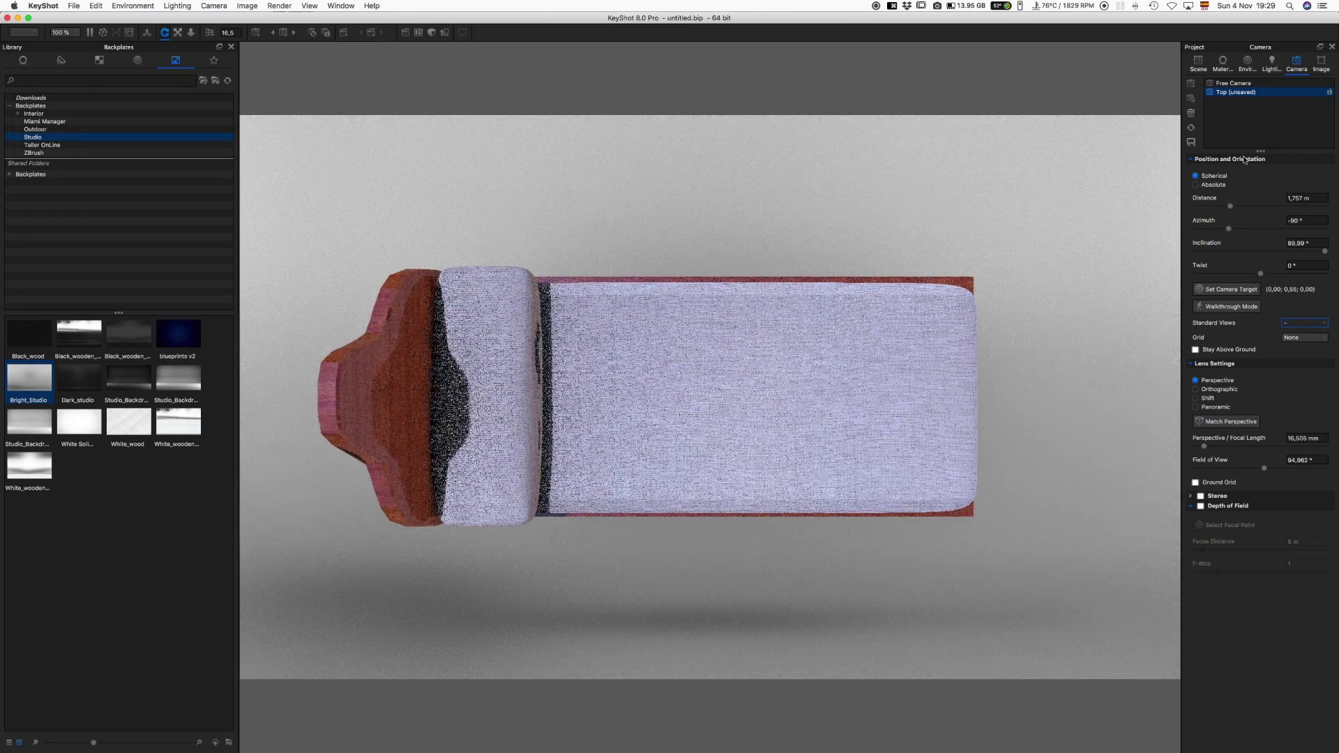
{"action": "left_click", "coordinate": [1214, 185]}
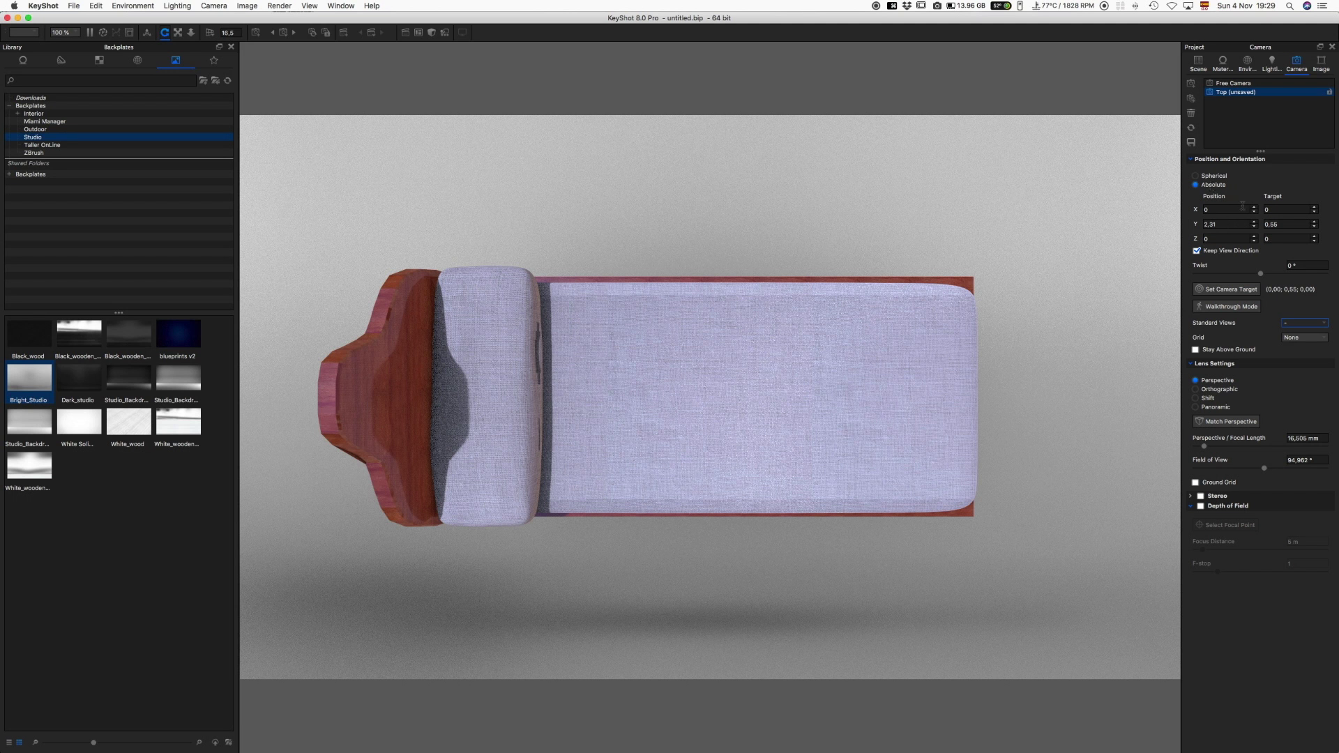
{"action": "left_click", "coordinate": [1217, 177]}
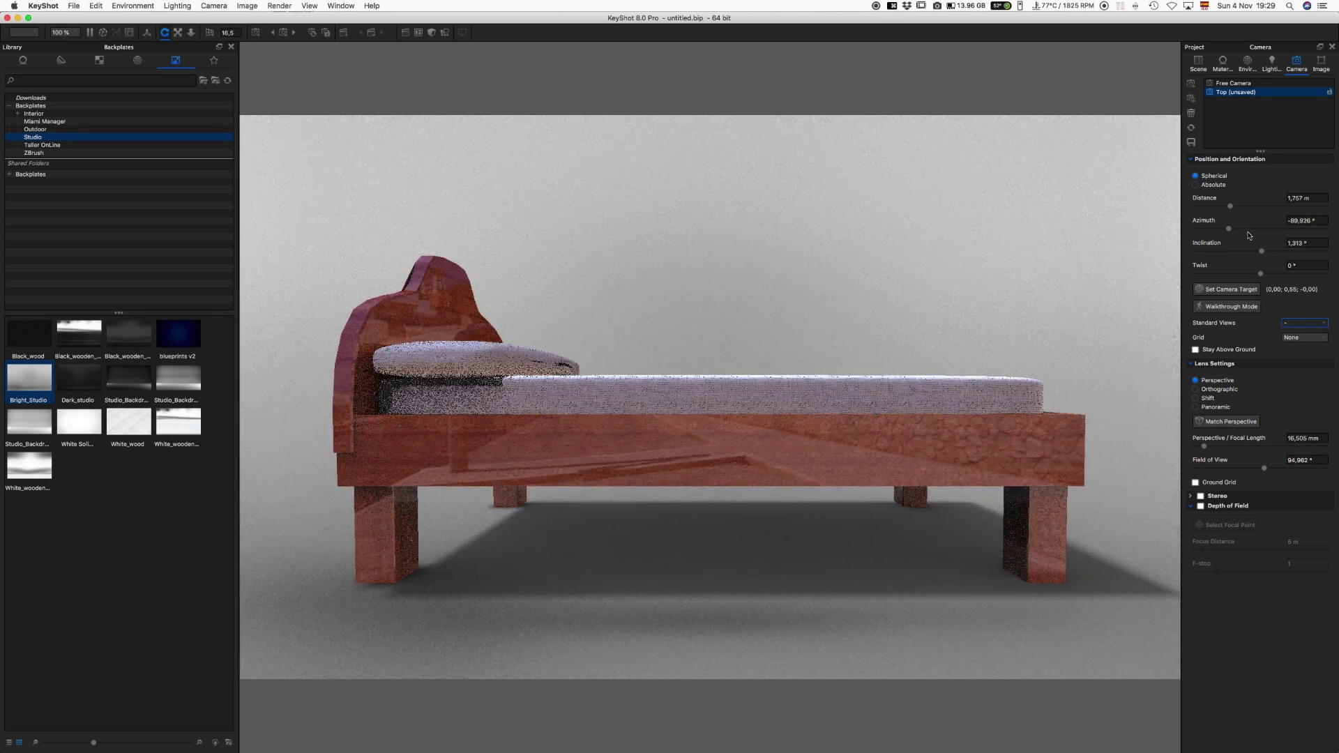
Step: Restore the Top standard view and set the camera distance to 2,516 m
{"action": "left_click", "coordinate": [1304, 322]}
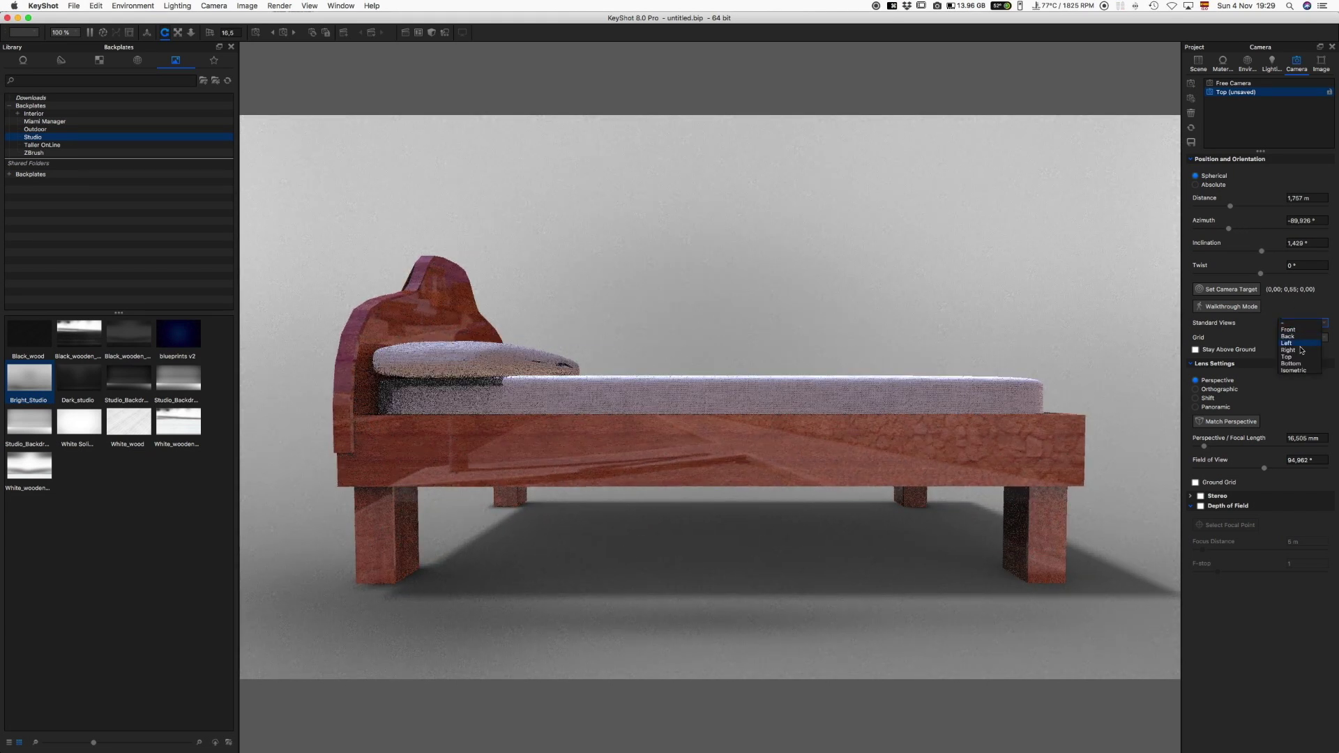
{"action": "left_click", "coordinate": [1298, 357]}
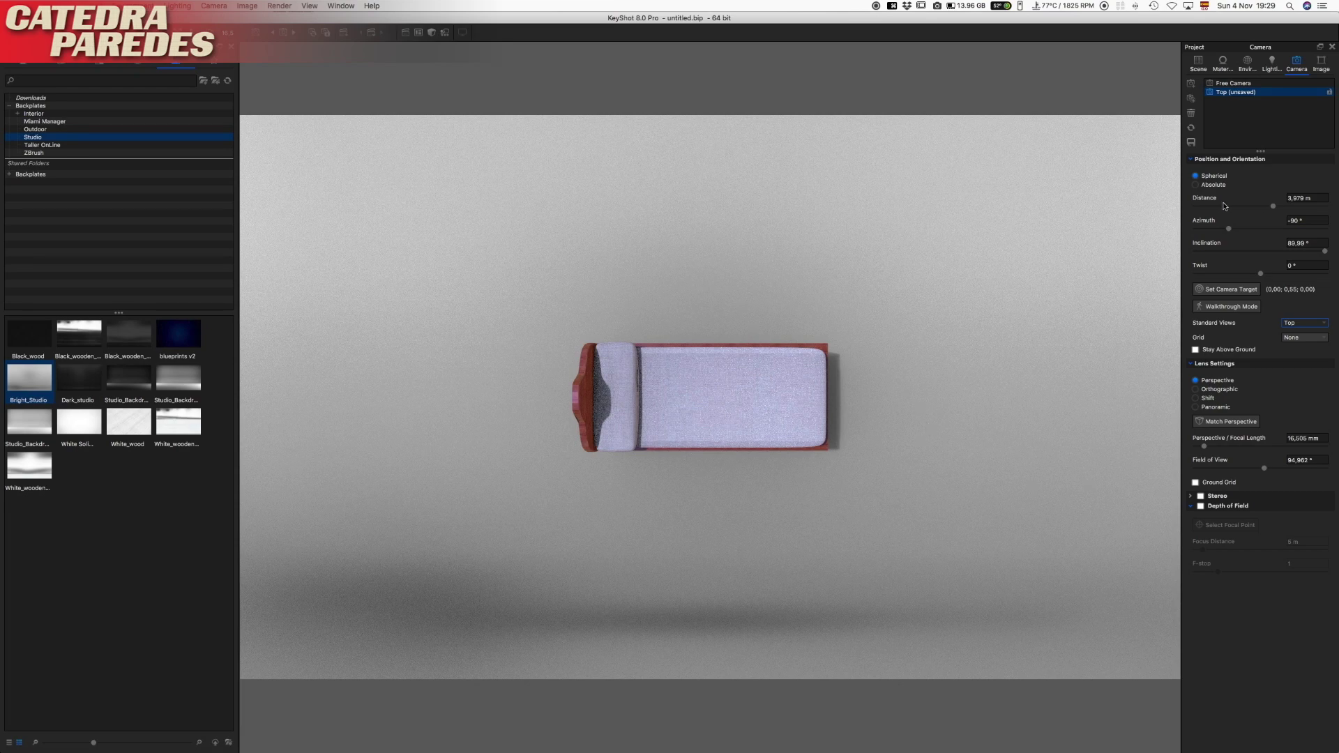
{"action": "mouse_move", "coordinate": [1267, 209]}
{"action": "left_mouse_down"}
{"action": "mouse_move", "coordinate": [1229, 213]}
{"action": "mouse_move", "coordinate": [1244, 212]}
{"action": "left_mouse_up"}
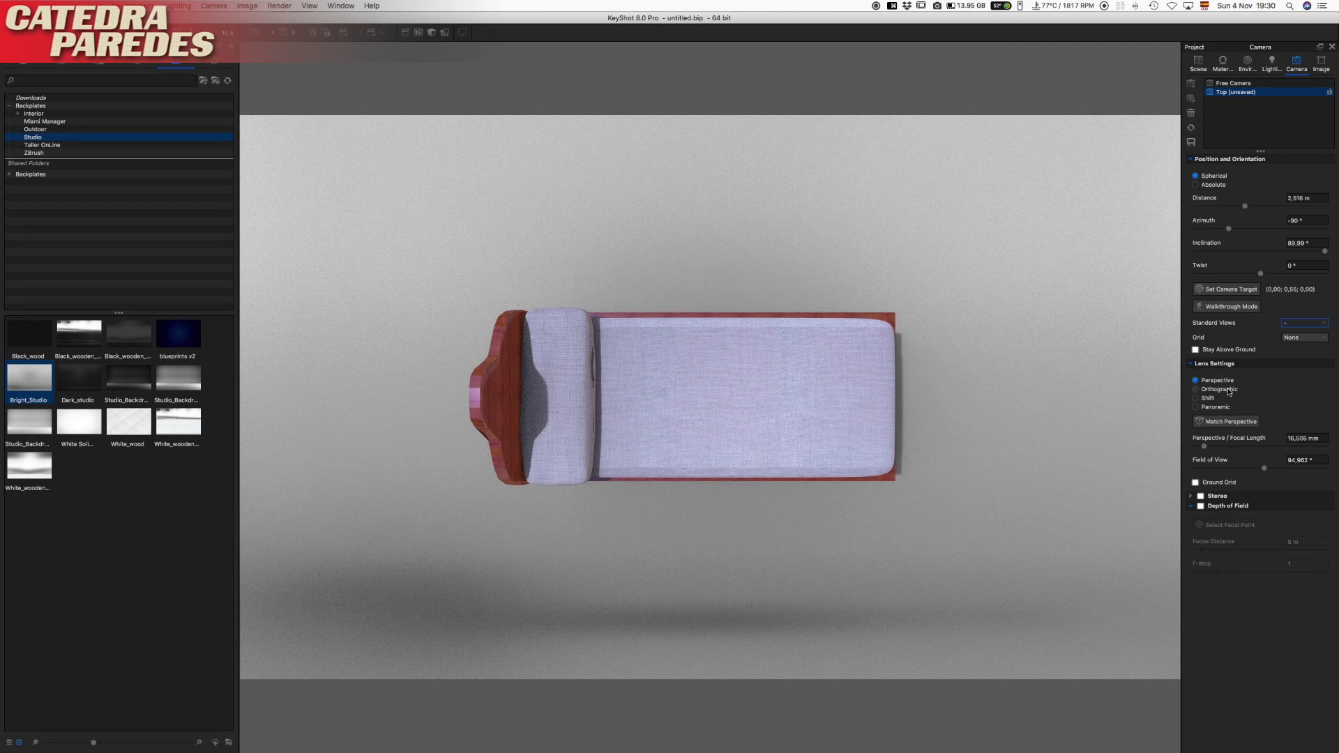
Step: Switch the Top camera's lens to Orthographic and orbit the bed to an elevated three-quarter view
{"action": "left_click", "coordinate": [1196, 389]}
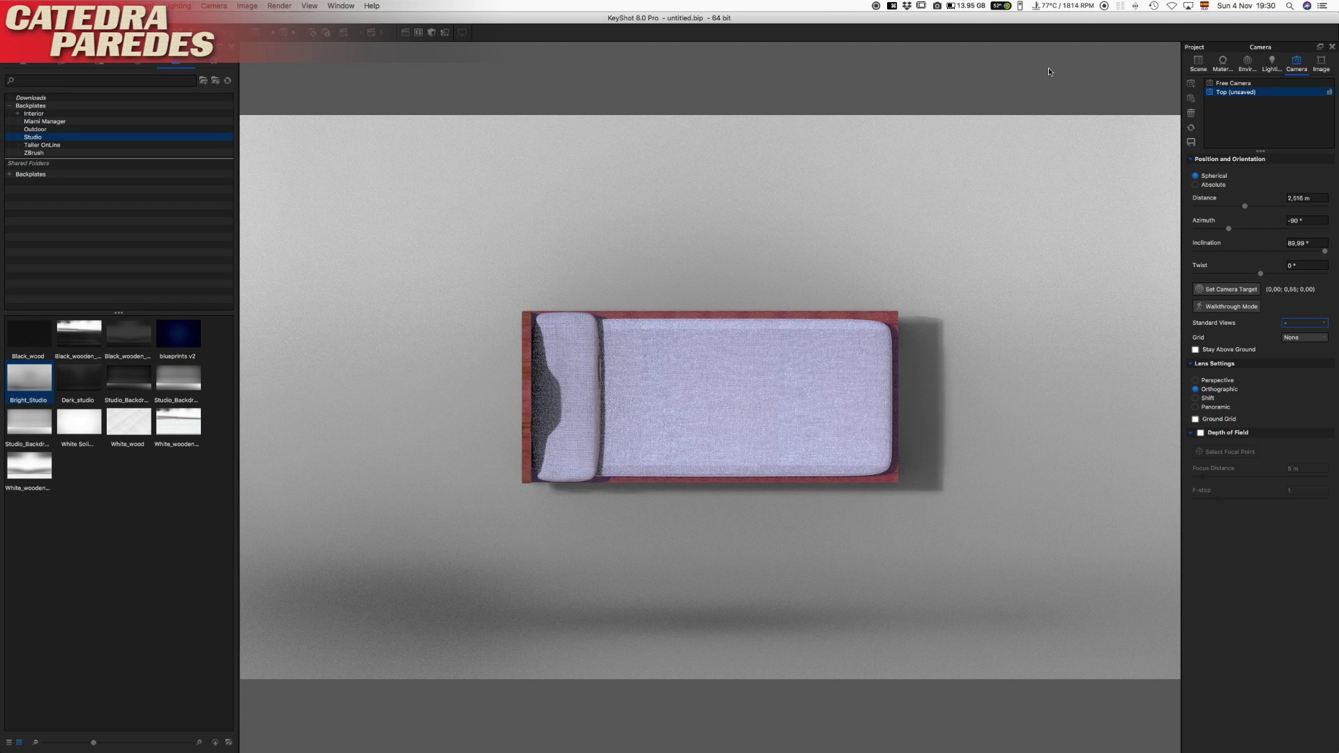
{"action": "left_click_drag", "start_coordinate": [973, 422], "coordinate": [983, 421]}
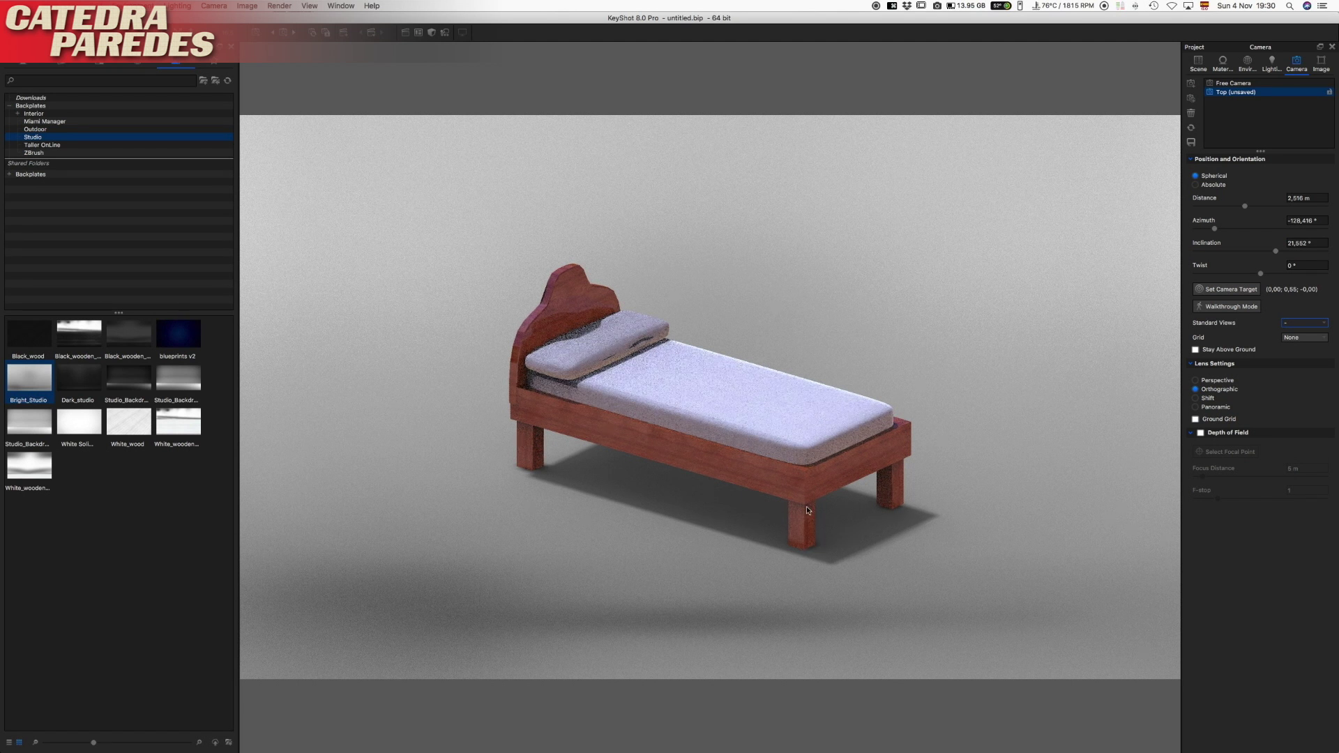
{"action": "left_click", "coordinate": [695, 409]}
{"action": "left_click_drag", "start_coordinate": [932, 338], "coordinate": [847, 505]}
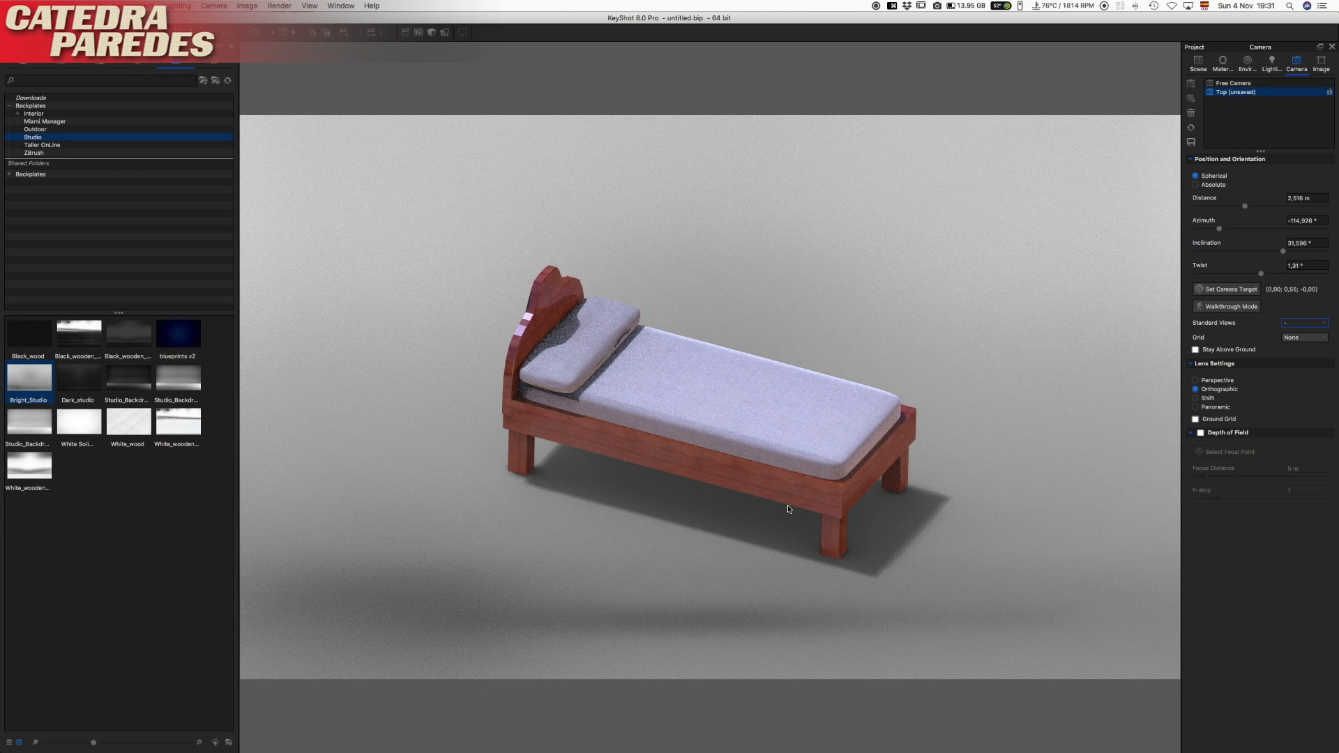
Step: Switch the Top camera's lens to Perspective and orbit to a low, close three-quarter view of the bed's foot end
{"action": "left_click_drag", "start_coordinate": [820, 532], "coordinate": [833, 551]}
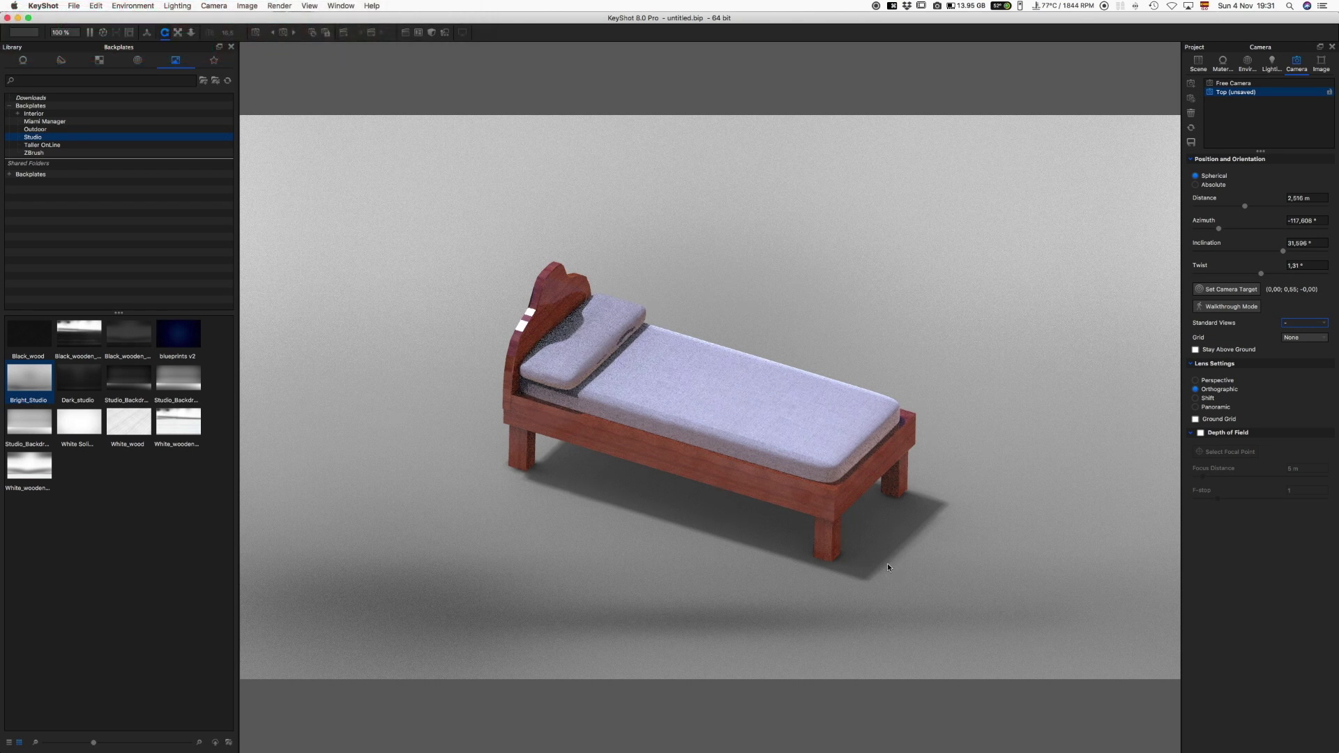
{"action": "left_click_drag", "start_coordinate": [887, 562], "coordinate": [885, 551]}
{"action": "scroll", "coordinate": [886, 552], "scroll_direction": "down", "scroll_amount": 7}
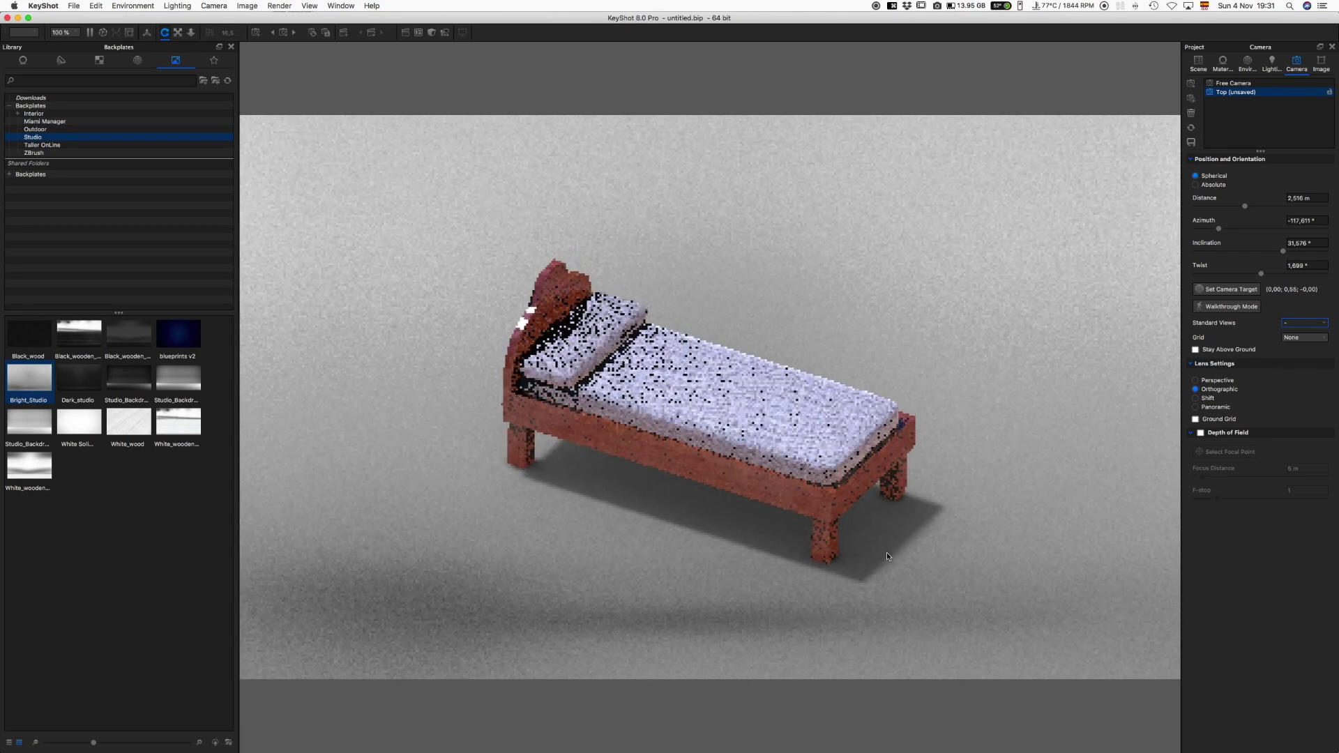
{"action": "left_click", "coordinate": [1226, 381]}
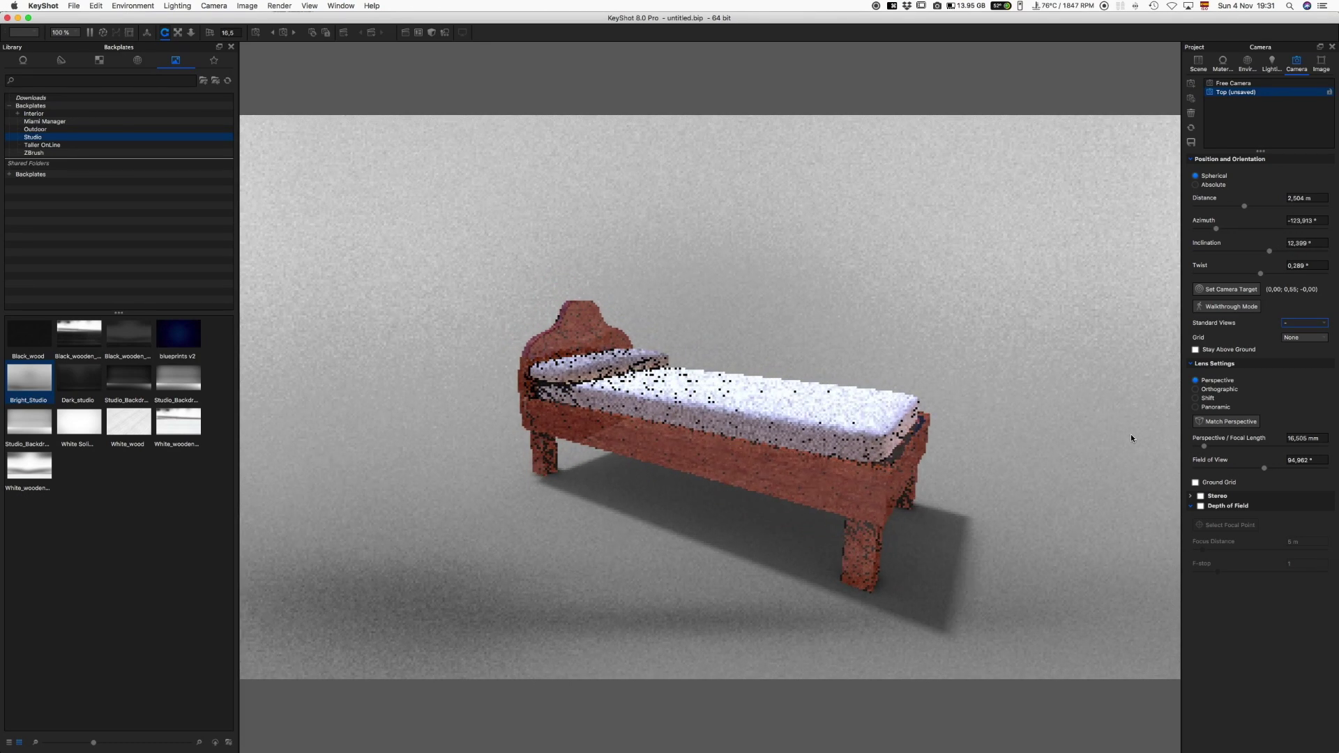
{"action": "scroll", "coordinate": [1131, 437], "scroll_direction": "up", "scroll_amount": 5}
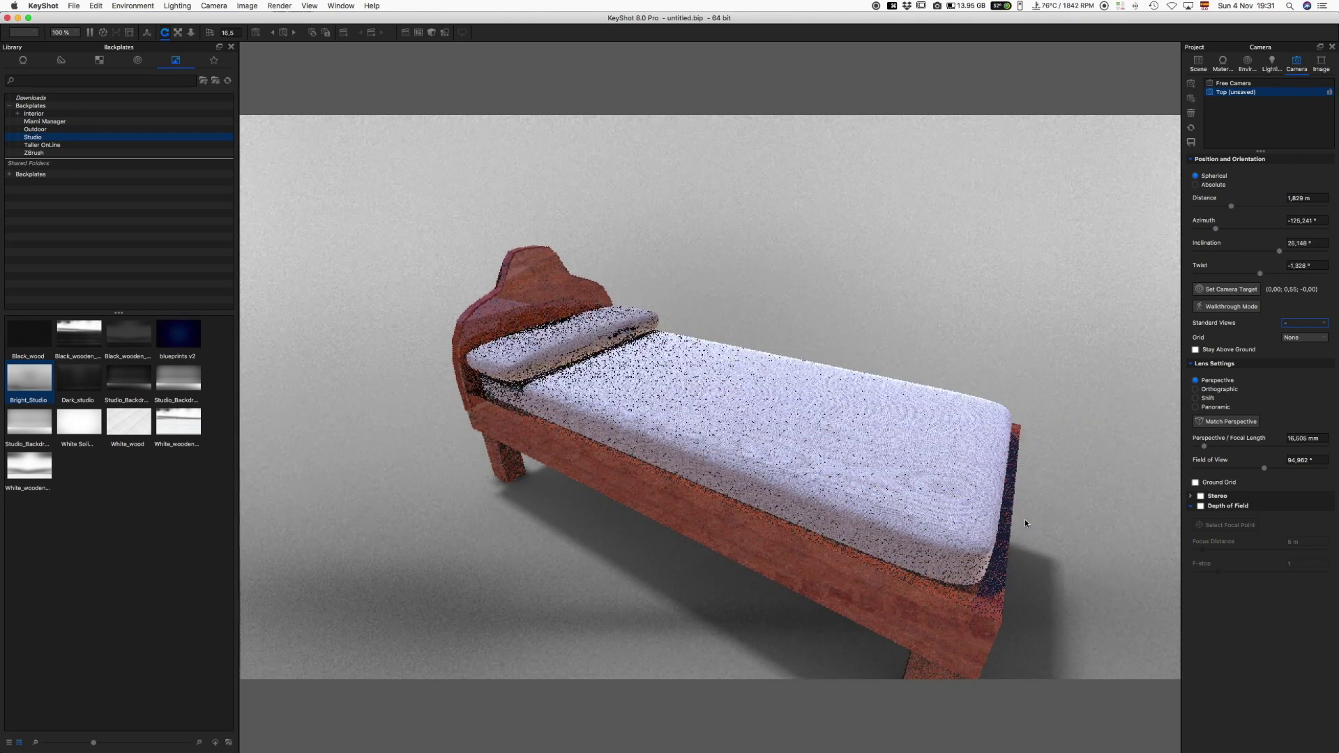
{"action": "left_click_drag", "start_coordinate": [1022, 567], "coordinate": [931, 455]}
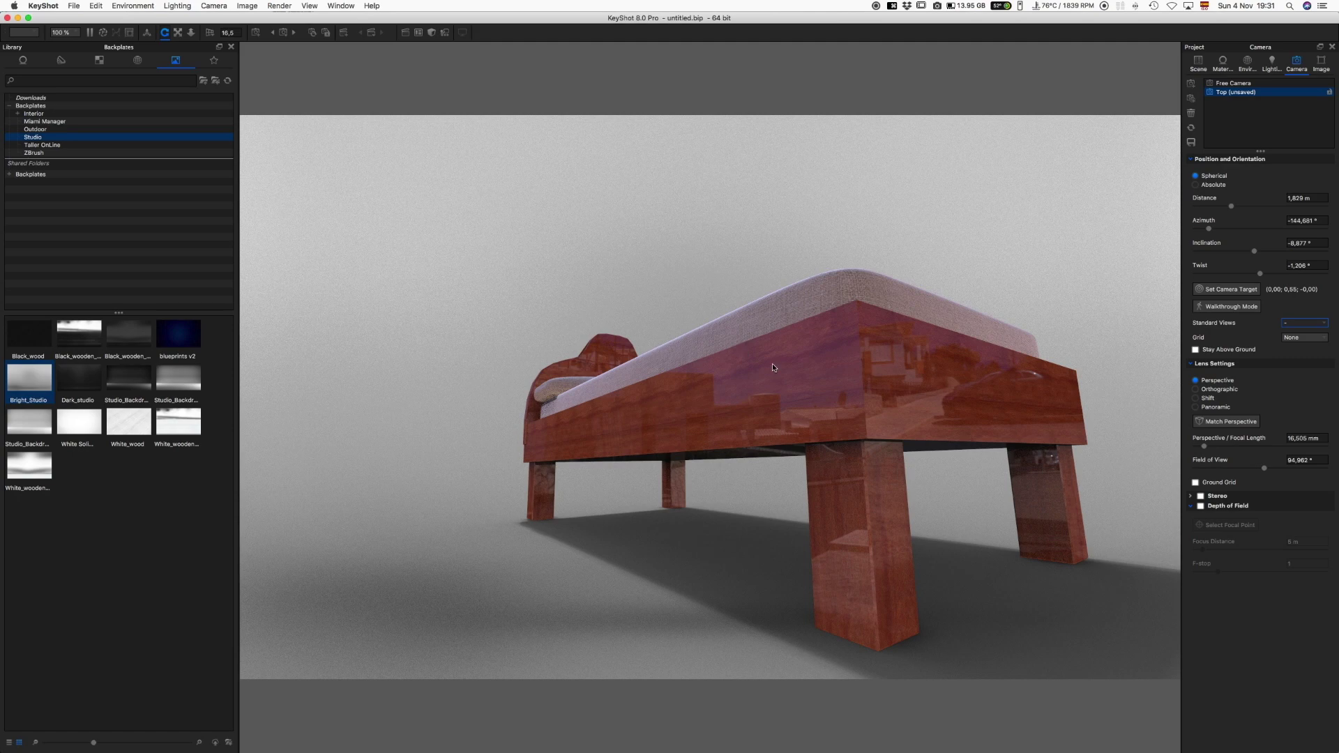
{"action": "left_click_drag", "start_coordinate": [925, 378], "coordinate": [1008, 449]}
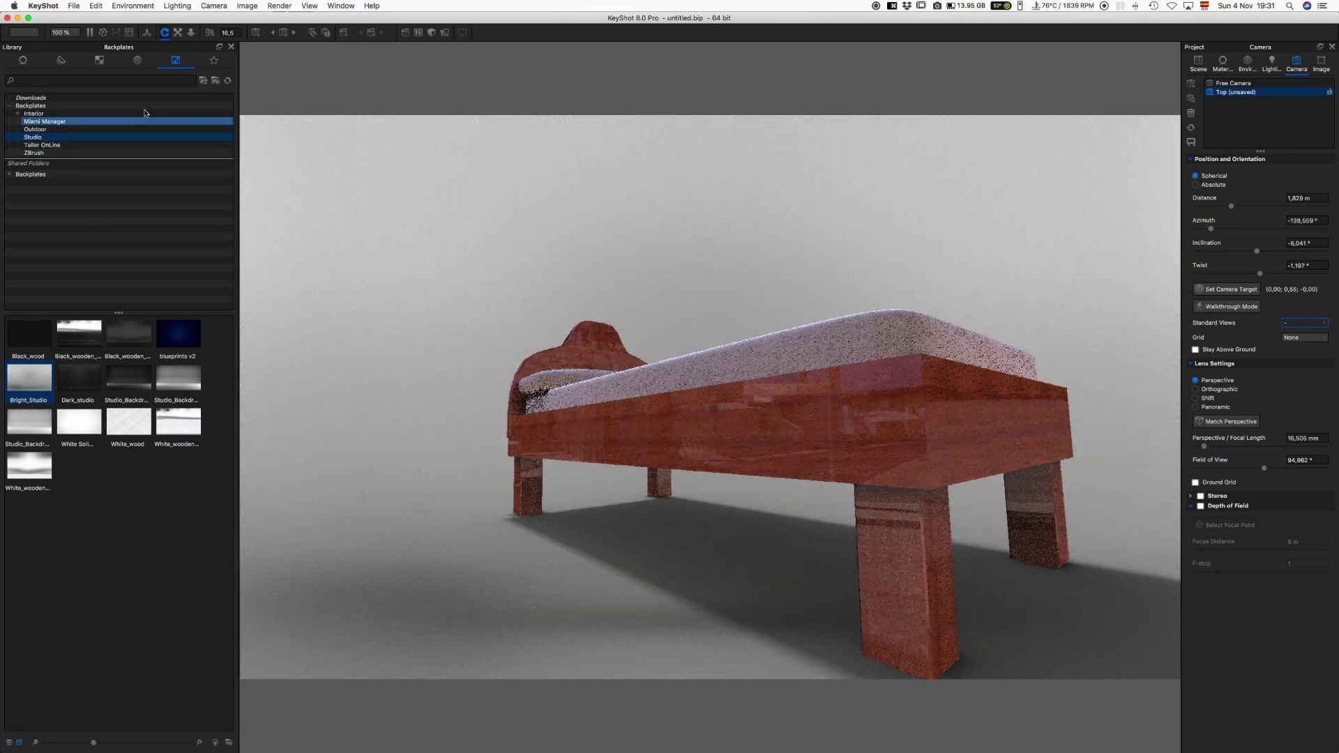
Step: Apply the Light Tent Black Open 1 2k environment to the bed scene
{"action": "left_click", "coordinate": [137, 60]}
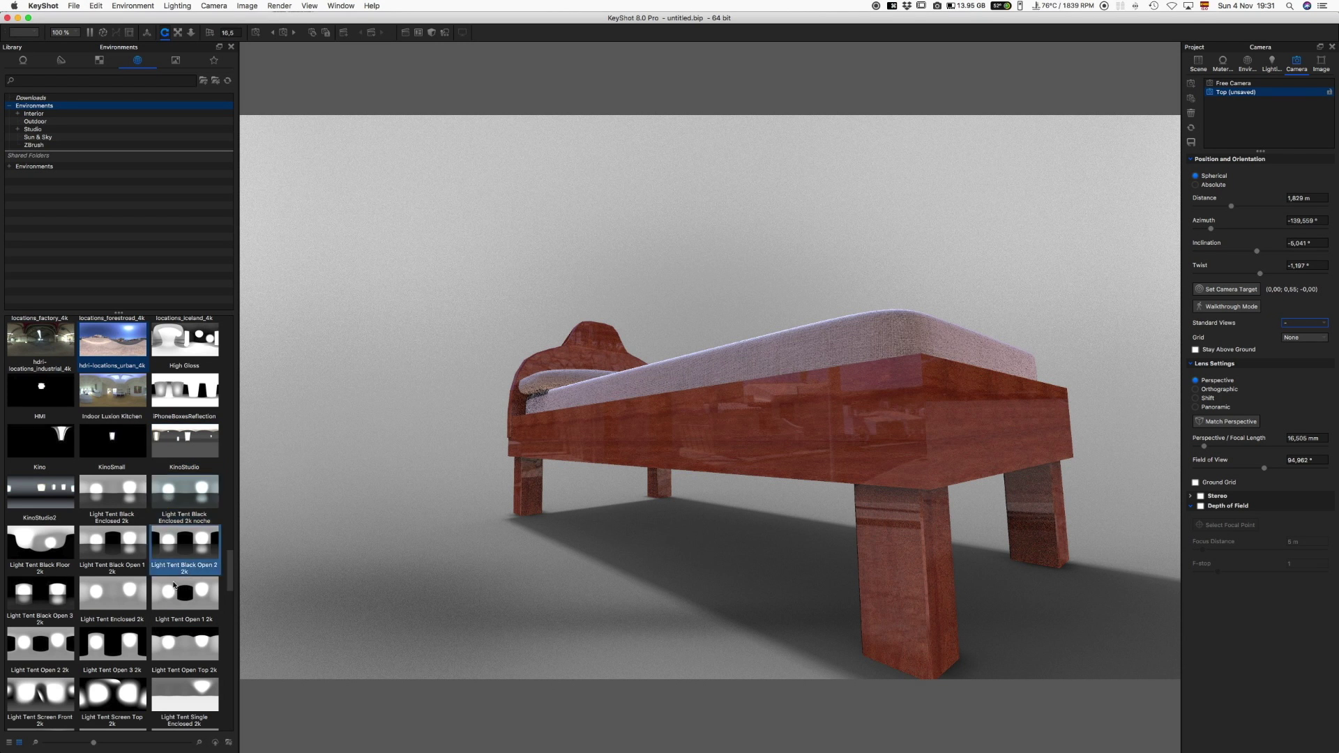
{"action": "left_click_drag", "start_coordinate": [113, 534], "coordinate": [360, 537]}
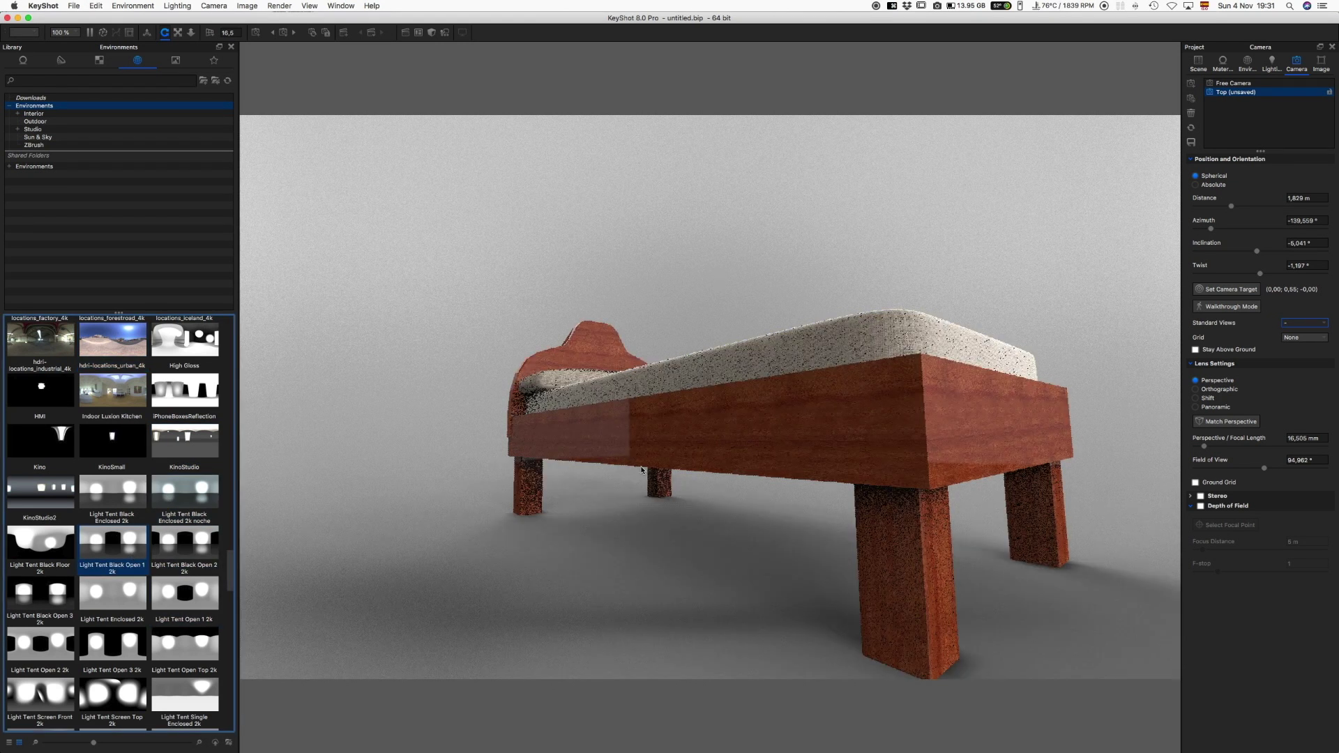
Step: Reset the Top camera to an orthographic Top standard view at a distance of 1,431 m, and save and lock it
{"action": "left_click", "coordinate": [1220, 389]}
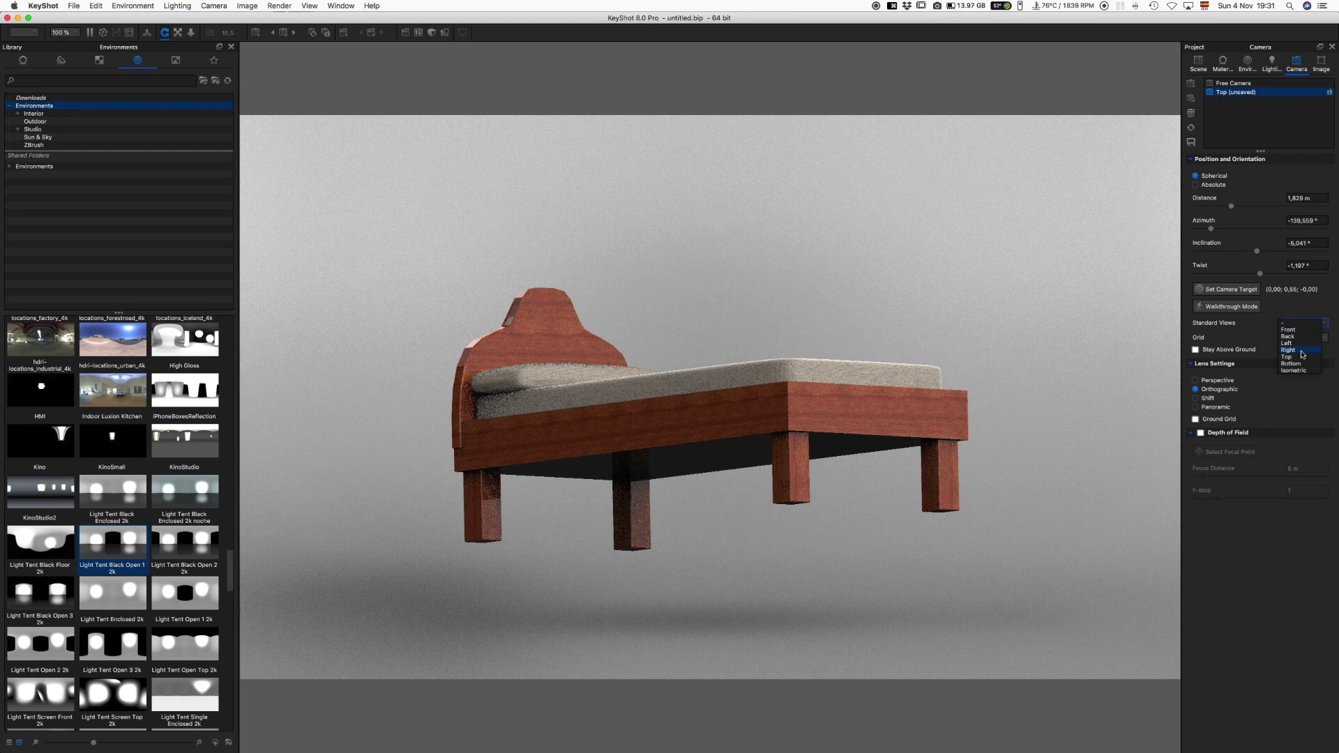
{"action": "left_click", "coordinate": [1300, 358]}
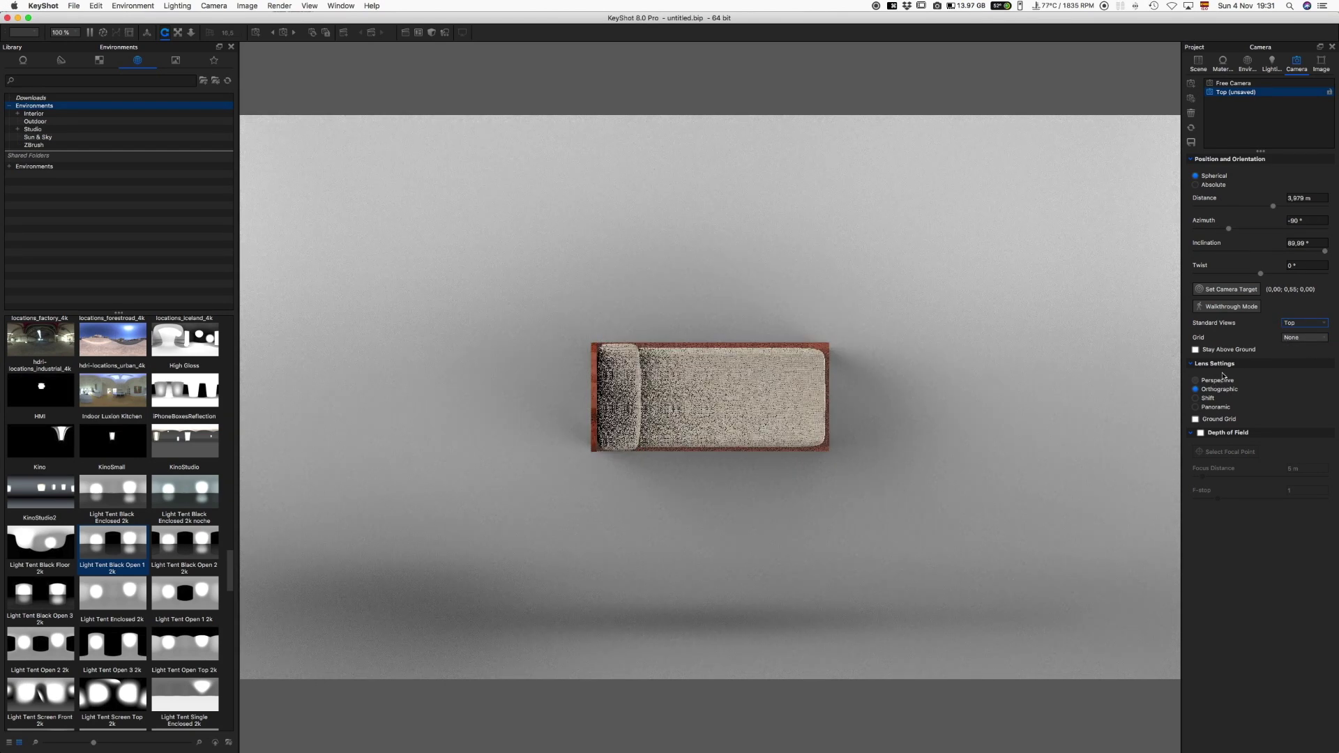
{"action": "left_click_drag", "start_coordinate": [1250, 207], "coordinate": [1226, 213]}
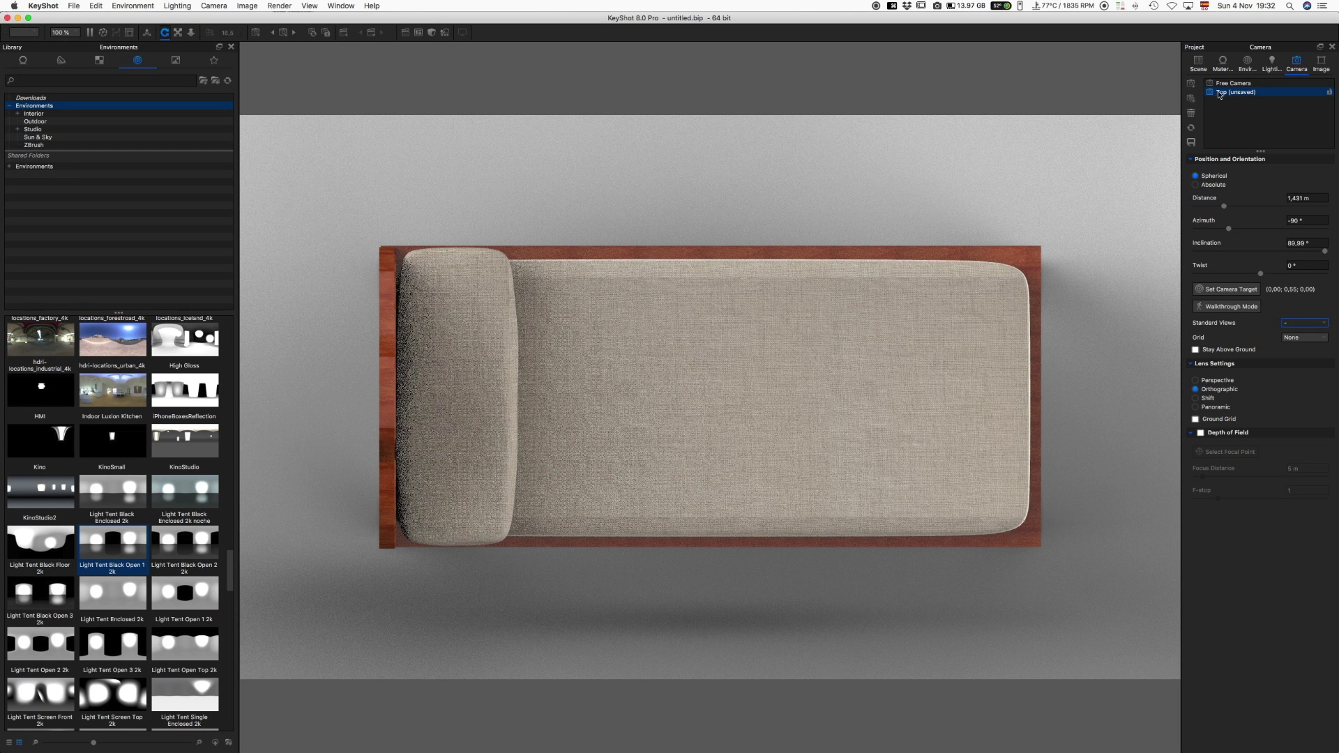
{"action": "left_click", "coordinate": [1191, 143]}
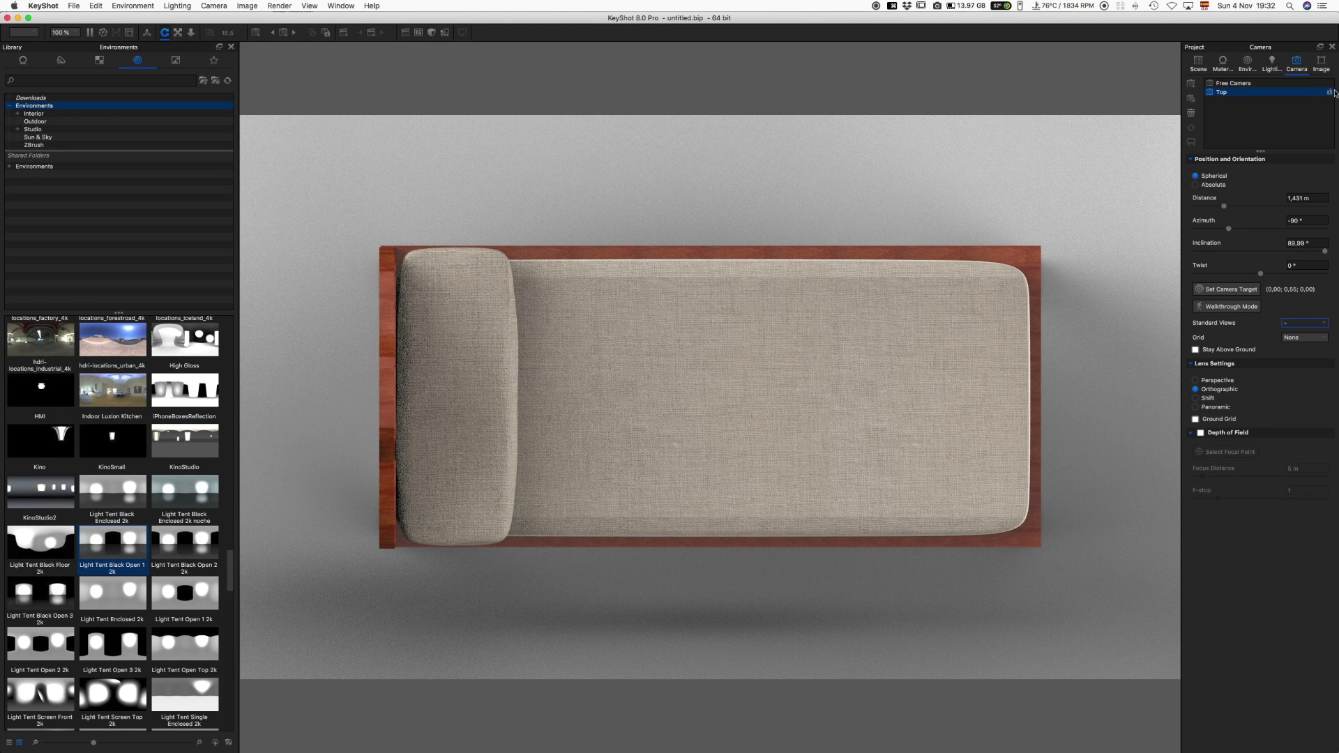
{"action": "left_click", "coordinate": [1329, 93]}
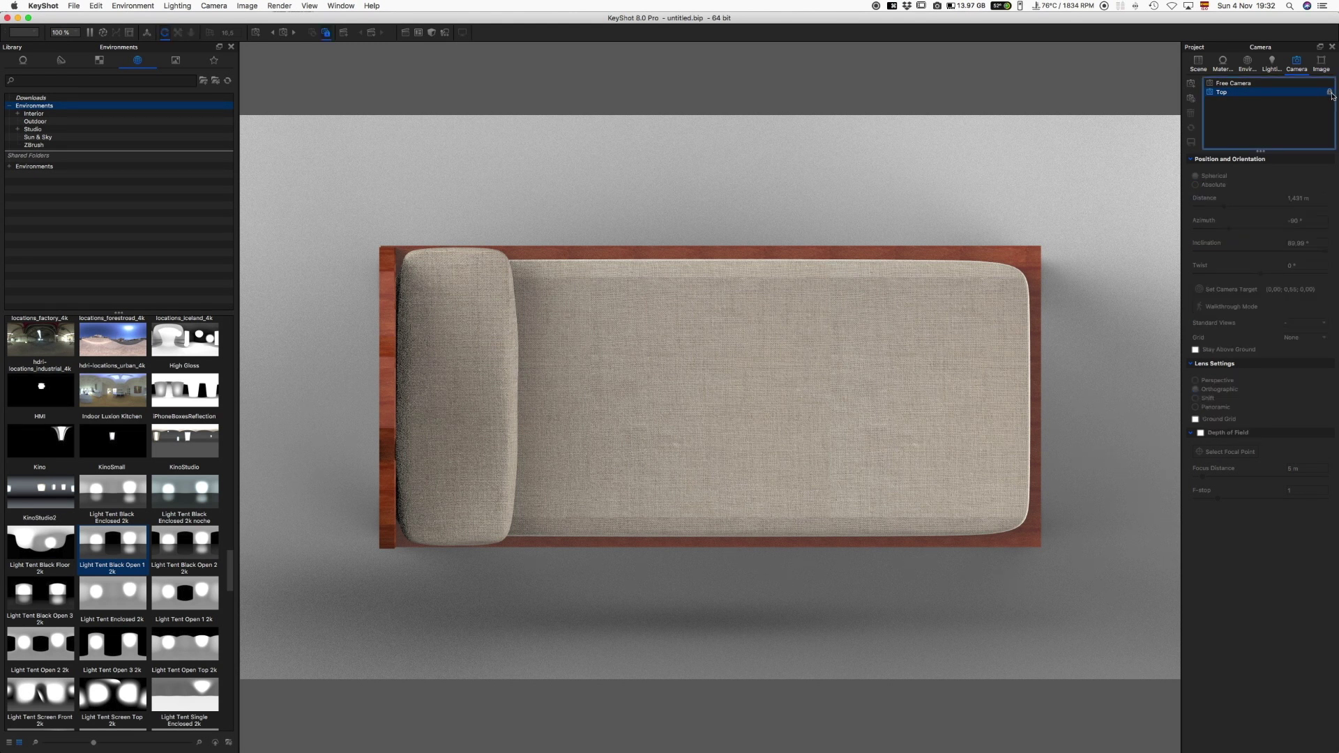
Step: Orbit the bed through Free Camera with a Perspective lens, and recall the locked Top camera
{"action": "left_click", "coordinate": [1268, 85]}
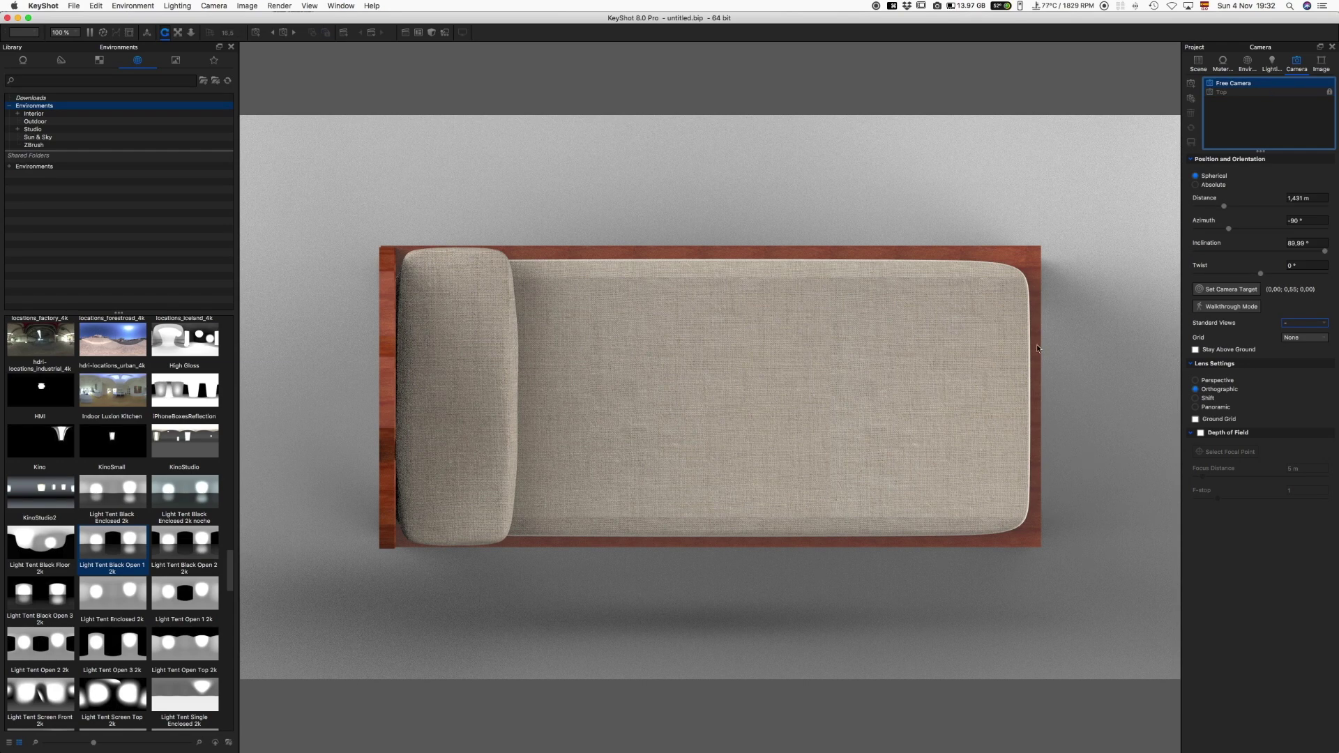
{"action": "left_click_drag", "start_coordinate": [729, 432], "coordinate": [774, 414]}
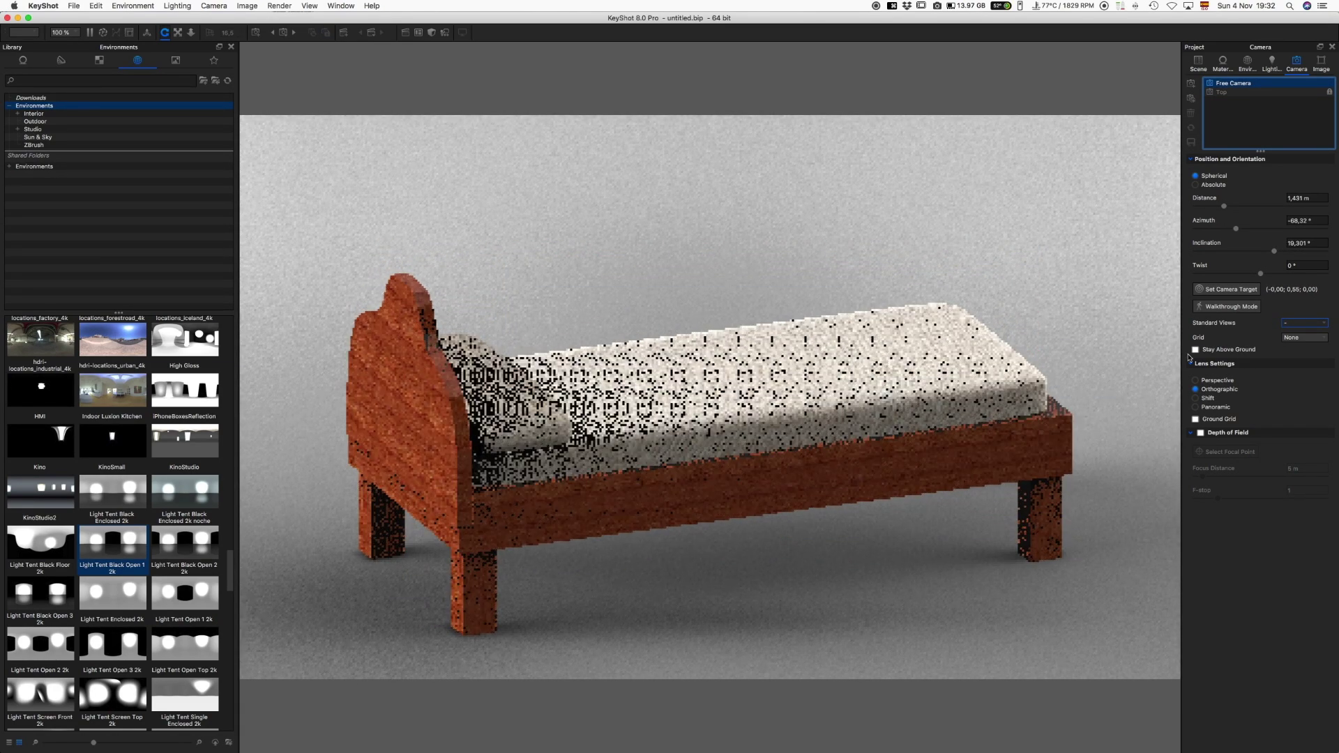
{"action": "left_click", "coordinate": [1215, 382]}
{"action": "left_click_drag", "start_coordinate": [1119, 385], "coordinate": [474, 429]}
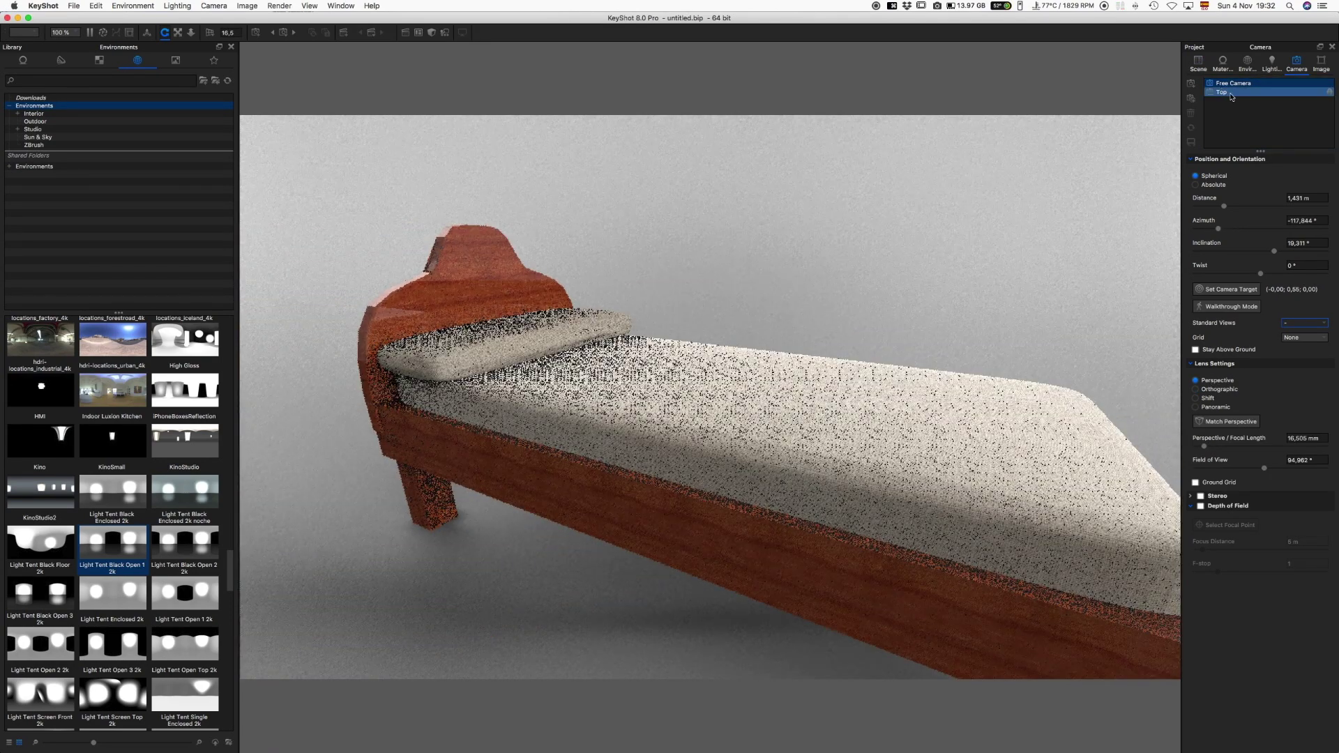
{"action": "left_click", "coordinate": [1229, 93]}
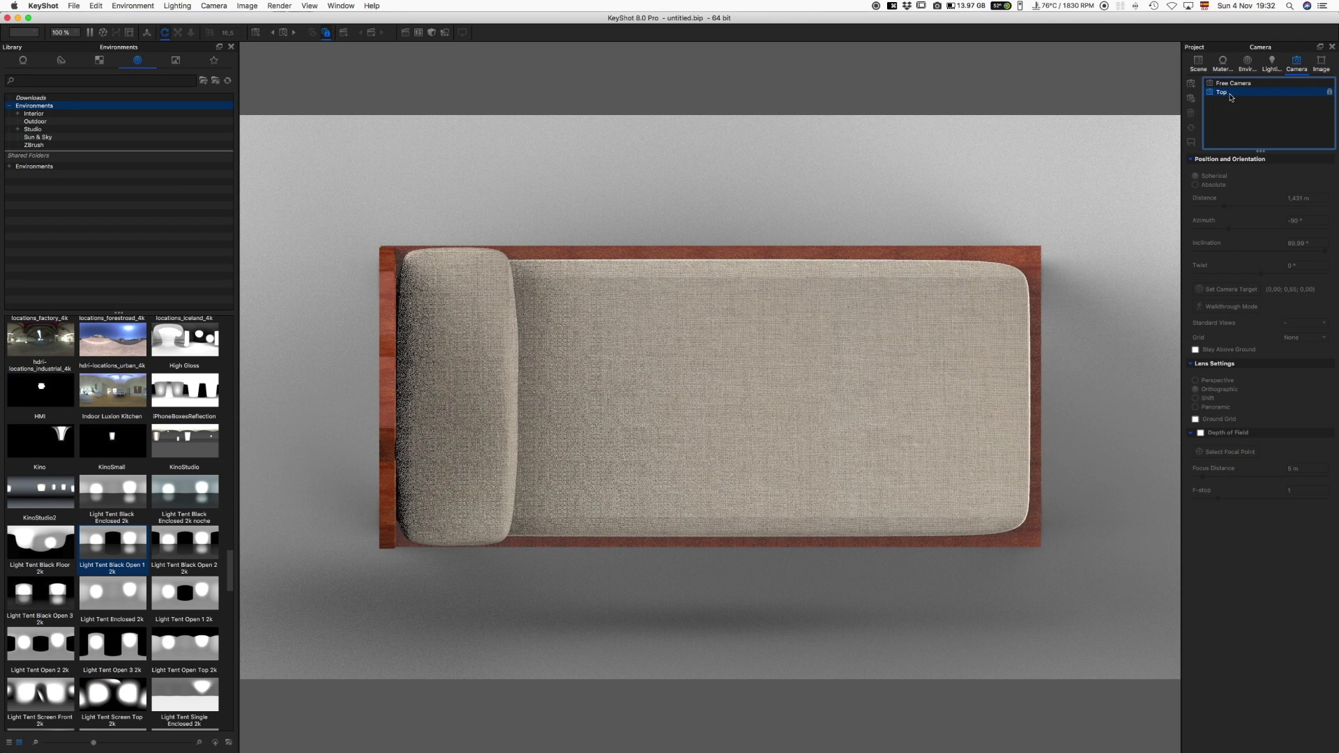
Step: Add a new camera based on Free Camera and name it Principal
{"action": "left_click", "coordinate": [1232, 83]}
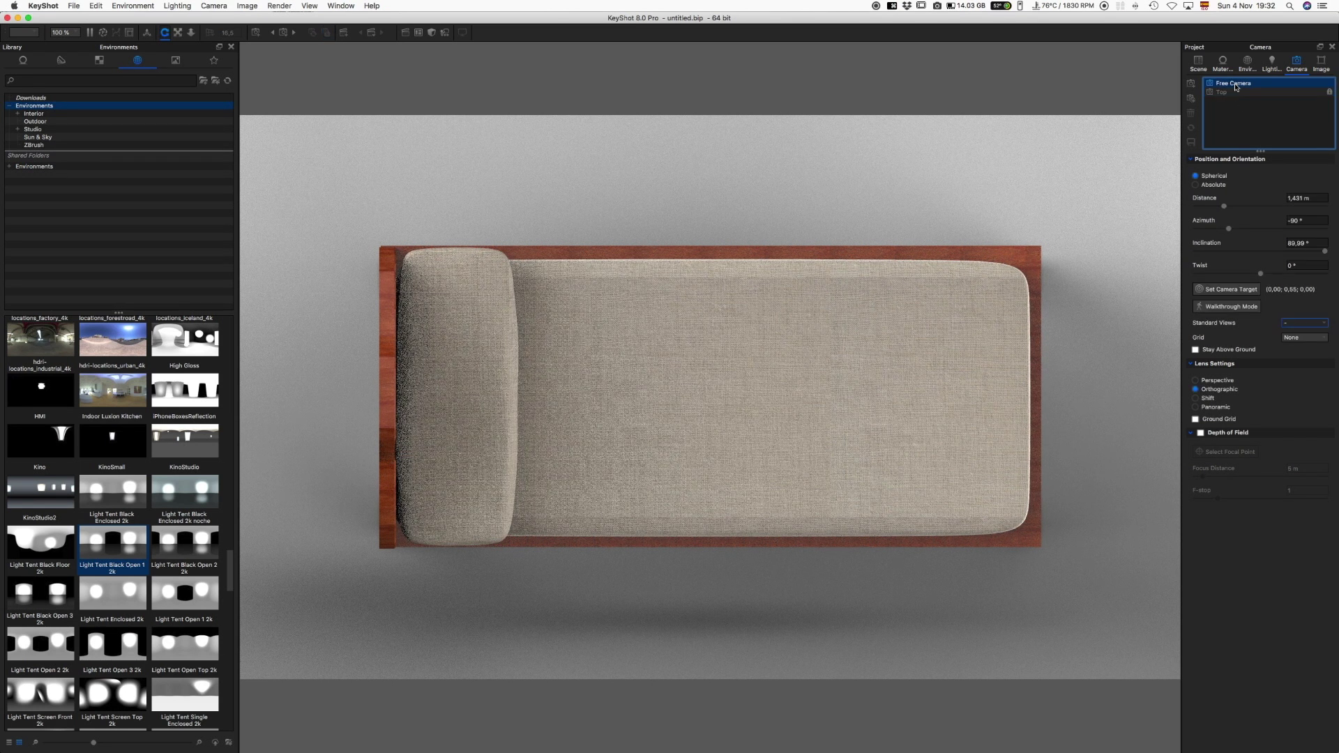
{"action": "left_click", "coordinate": [1190, 84]}
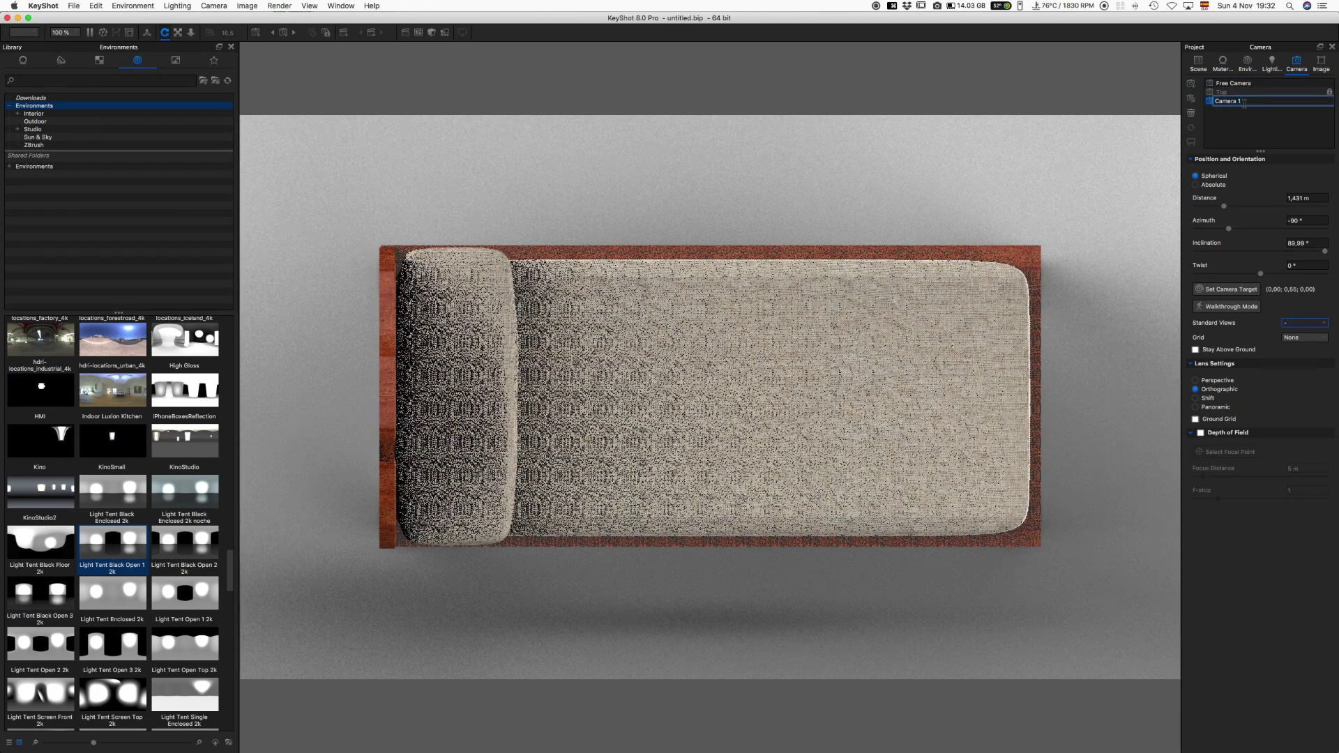
{"action": "type", "text": "Principa"}
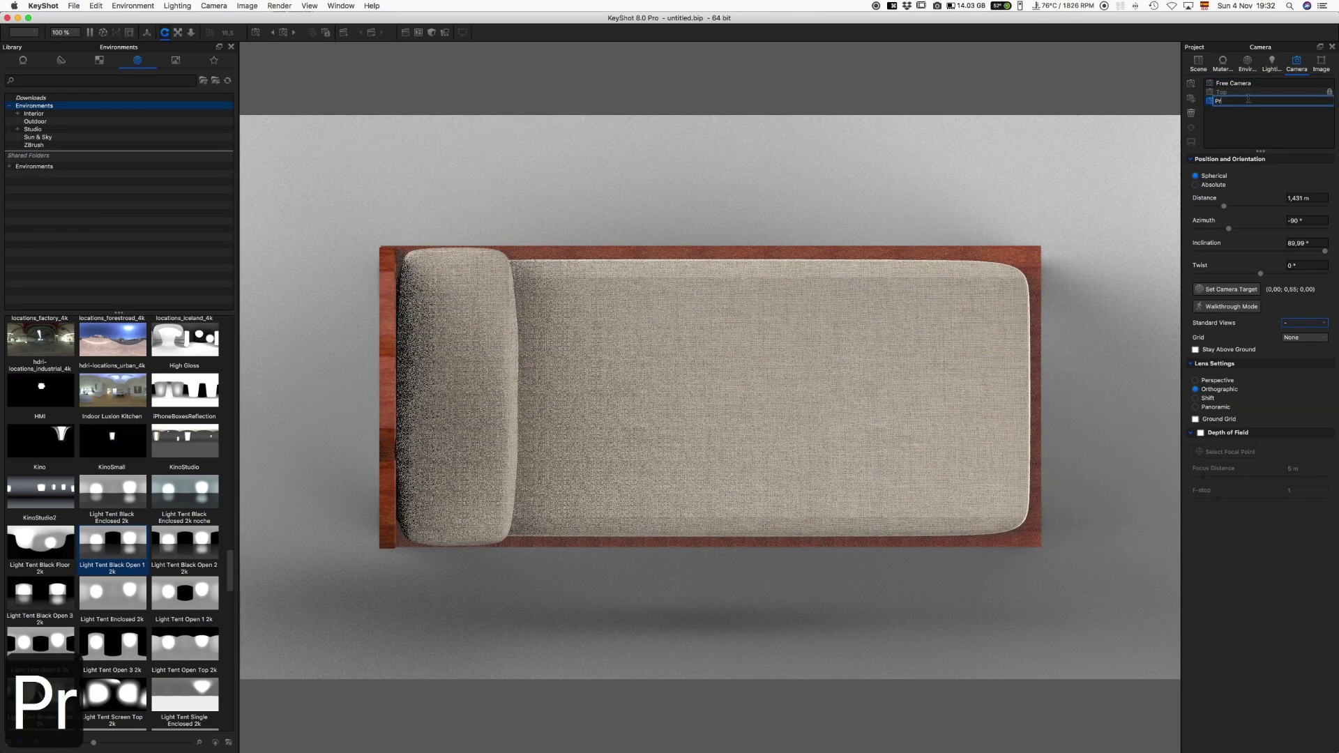
{"action": "key", "text": "Return"}
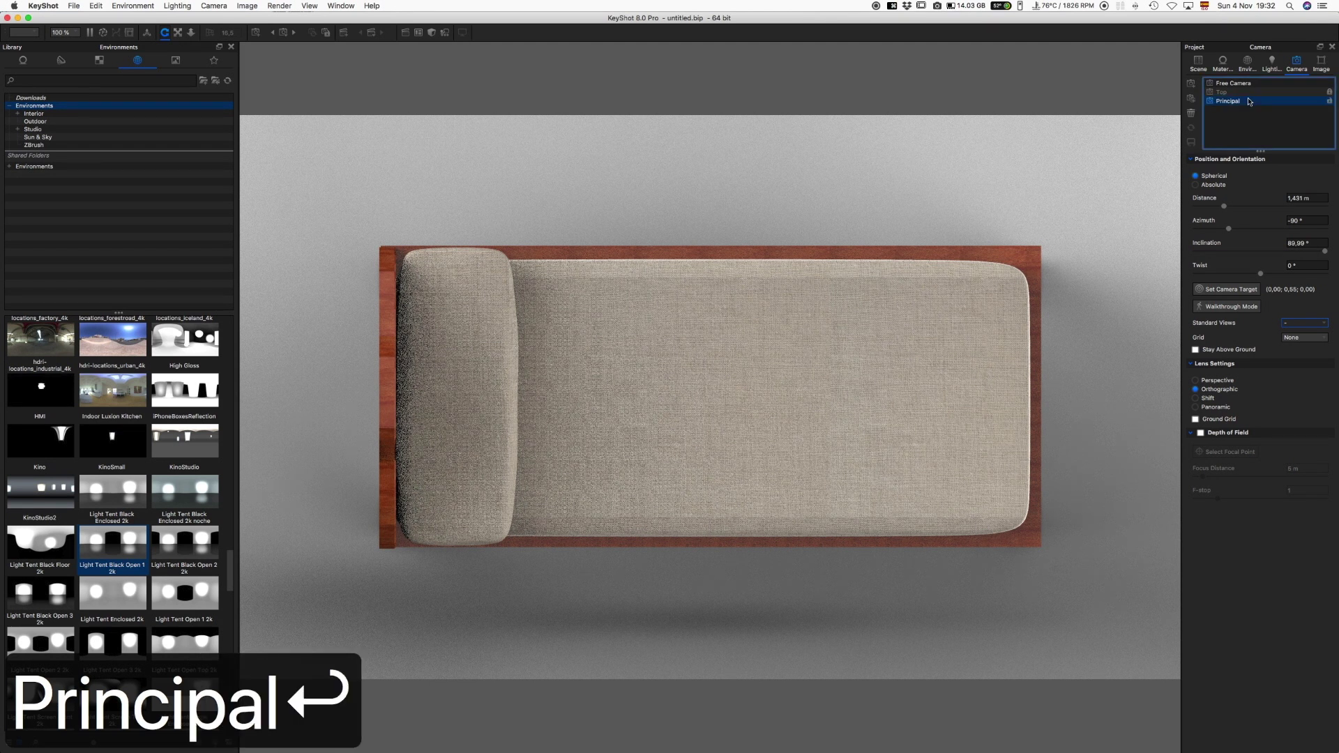
Step: Give the Principal camera a Perspective lens with a 21,575 mm focal length and orbit to a three-quarter view from the foot end
{"action": "left_click", "coordinate": [1217, 380]}
{"action": "left_click_drag", "start_coordinate": [939, 401], "coordinate": [942, 403]}
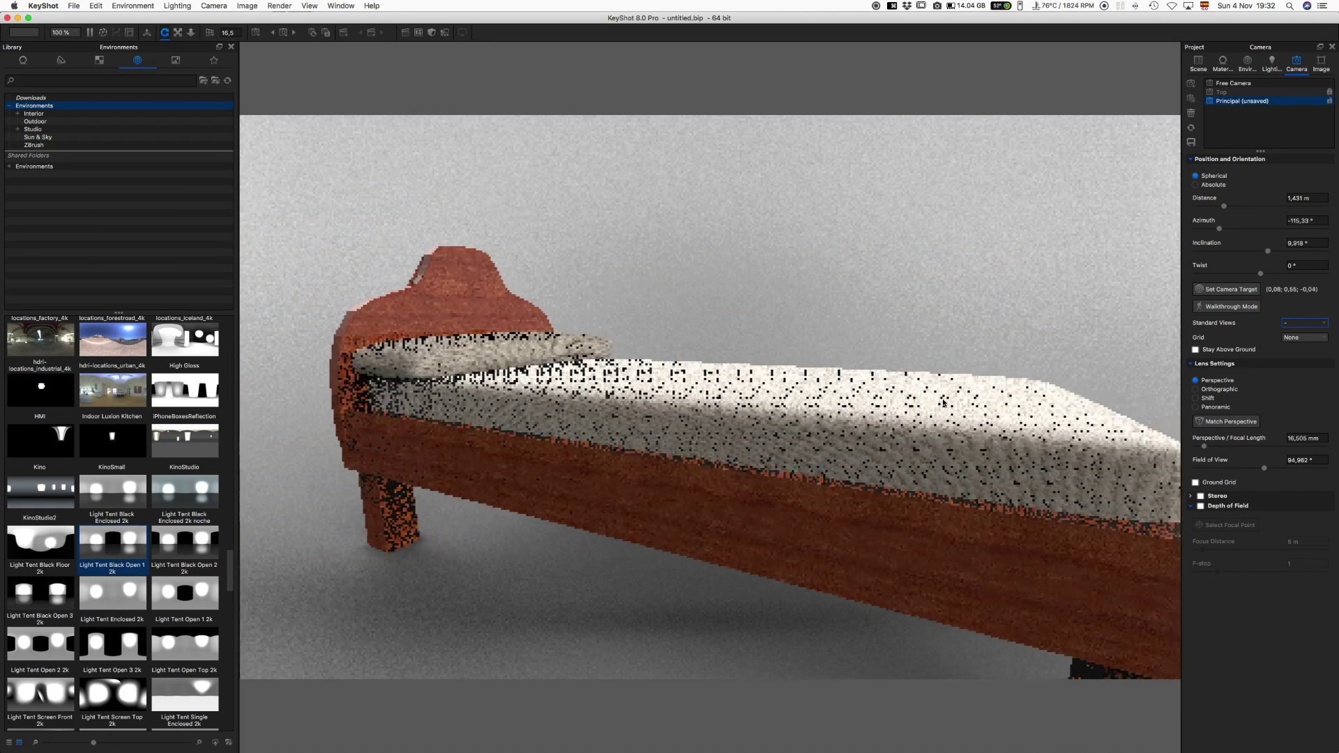
{"action": "scroll", "coordinate": [943, 403], "scroll_direction": "down", "scroll_amount": 5}
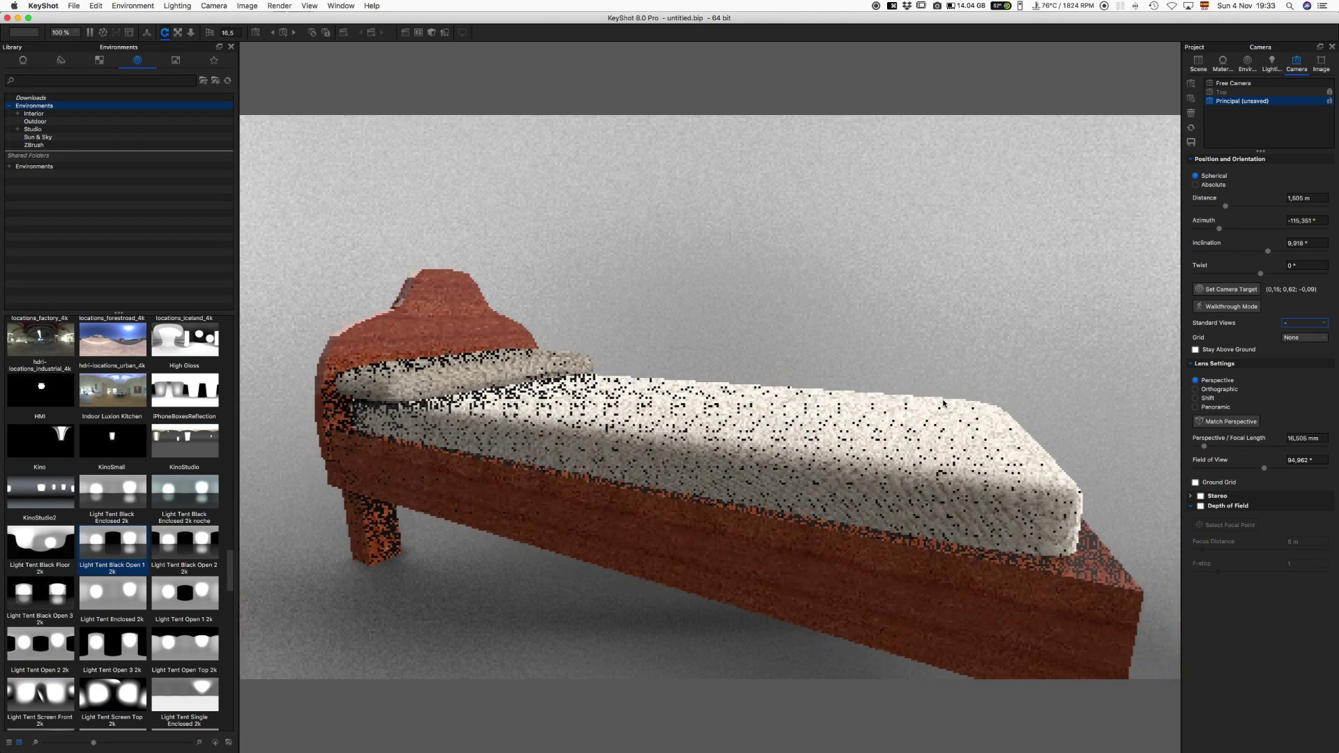
{"action": "scroll", "coordinate": [943, 403], "scroll_direction": "down", "scroll_amount": 6}
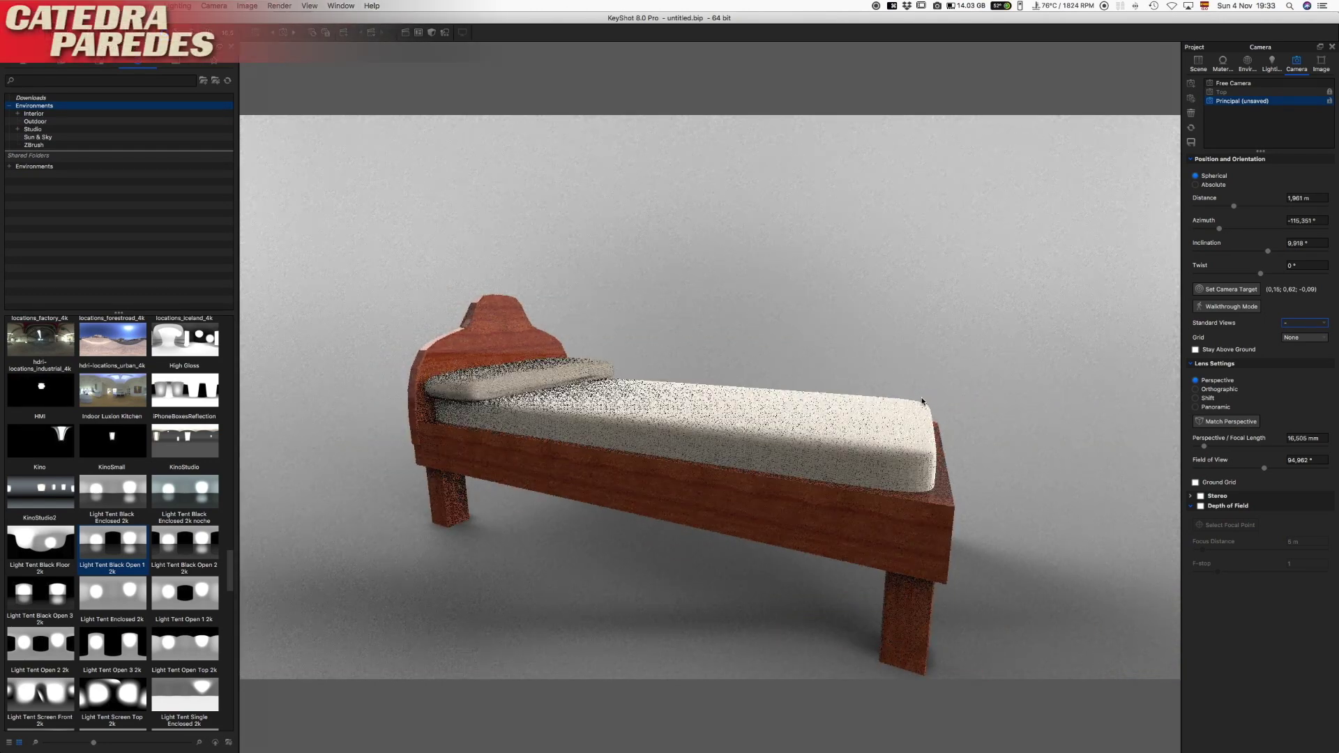
{"action": "left_click_drag", "start_coordinate": [922, 396], "coordinate": [975, 394]}
{"action": "scroll", "coordinate": [1047, 389], "scroll_direction": "down", "scroll_amount": 4}
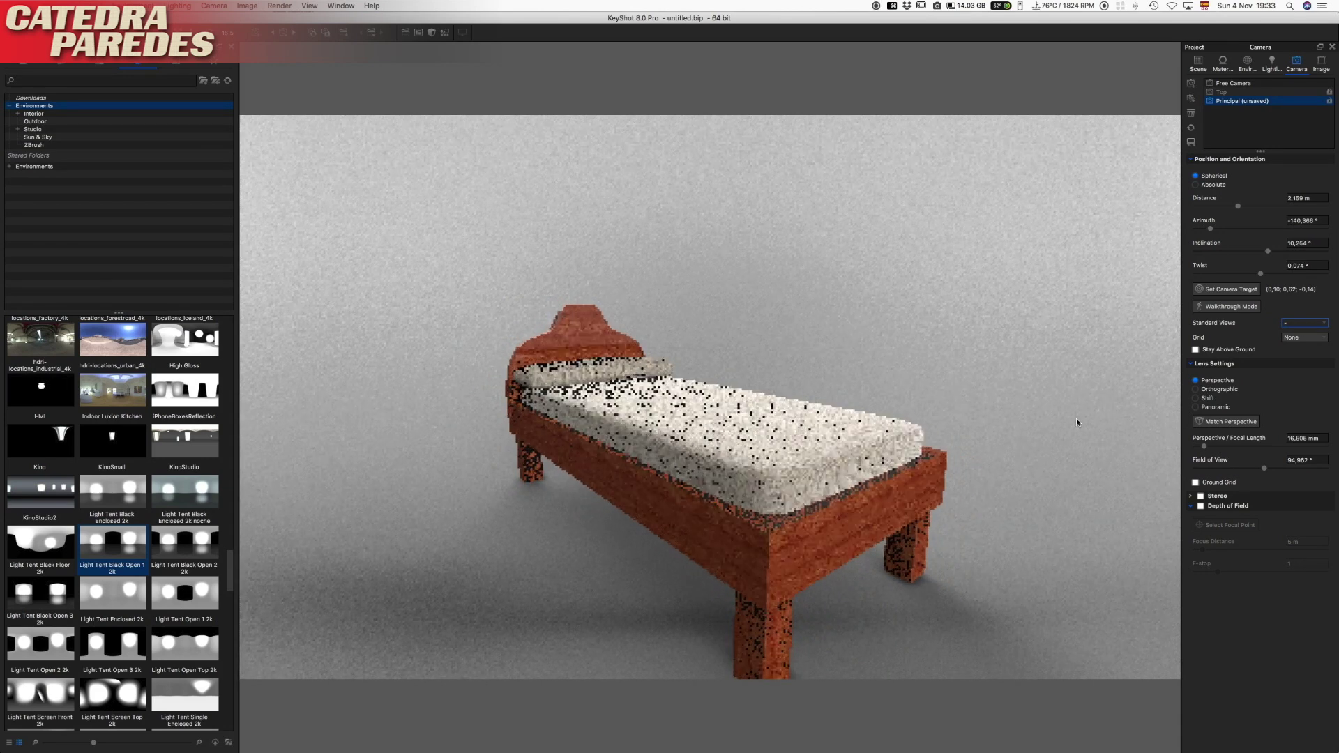
{"action": "left_click_drag", "start_coordinate": [1207, 447], "coordinate": [1206, 454]}
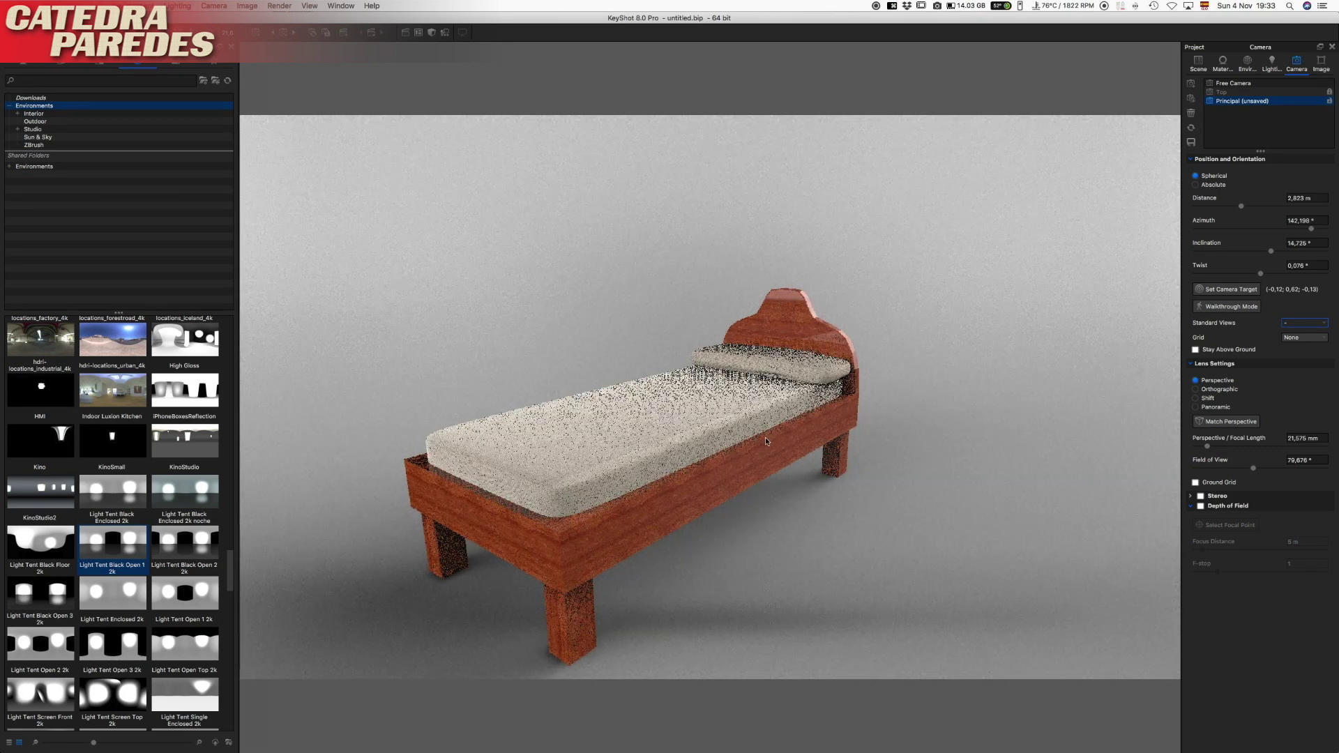
Step: Center the bed in the Principal camera at a distance of 2,379 m, and save and lock the camera
{"action": "middle_click_drag", "start_coordinate": [738, 414], "coordinate": [809, 369]}
{"action": "scroll", "coordinate": [902, 357], "scroll_direction": "up", "scroll_amount": 5}
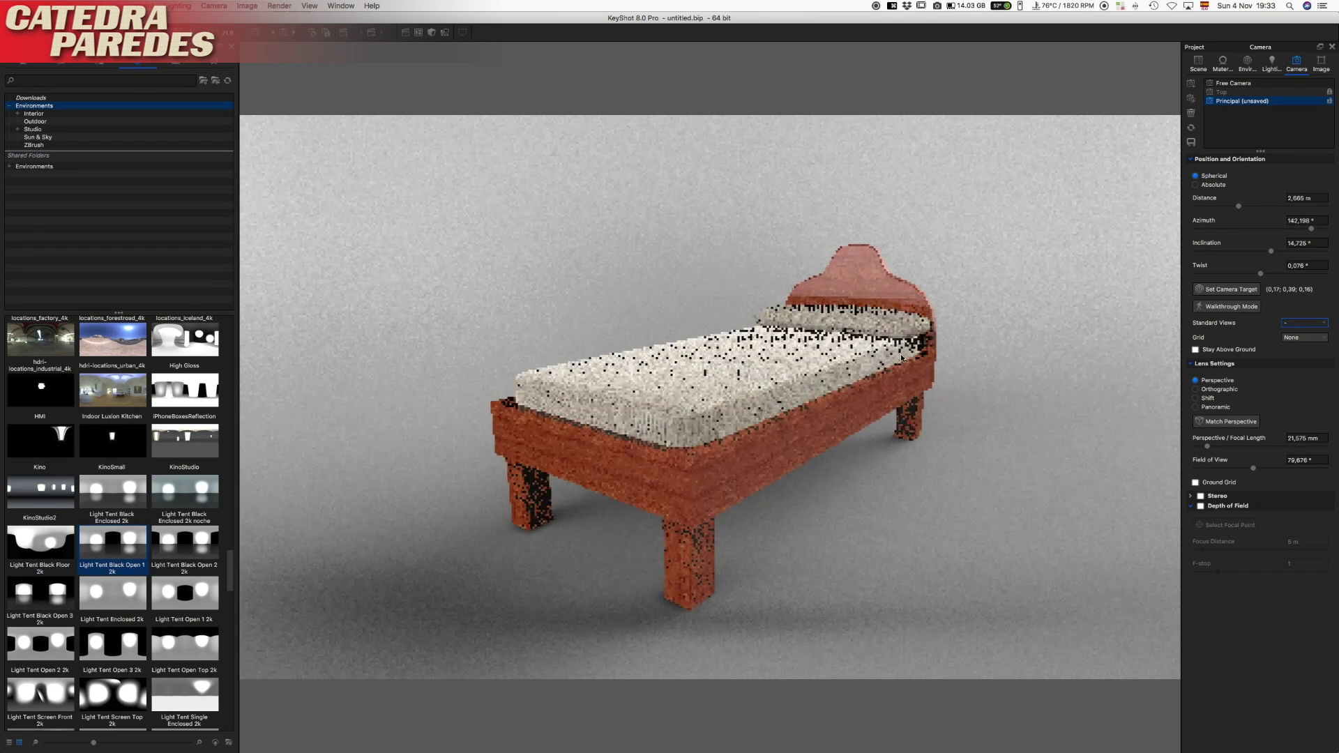
{"action": "scroll", "coordinate": [909, 377], "scroll_direction": "up", "scroll_amount": 2}
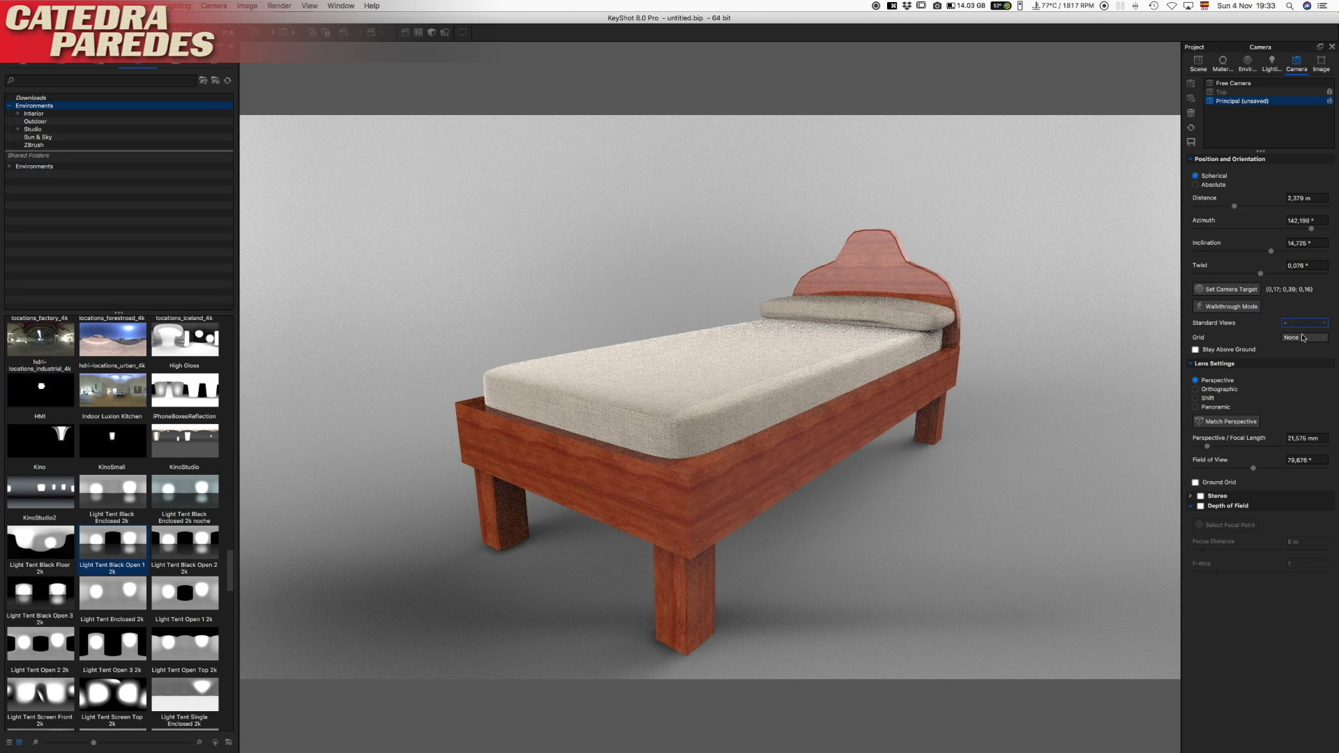
{"action": "left_click", "coordinate": [1190, 143]}
{"action": "left_click", "coordinate": [1329, 101]}
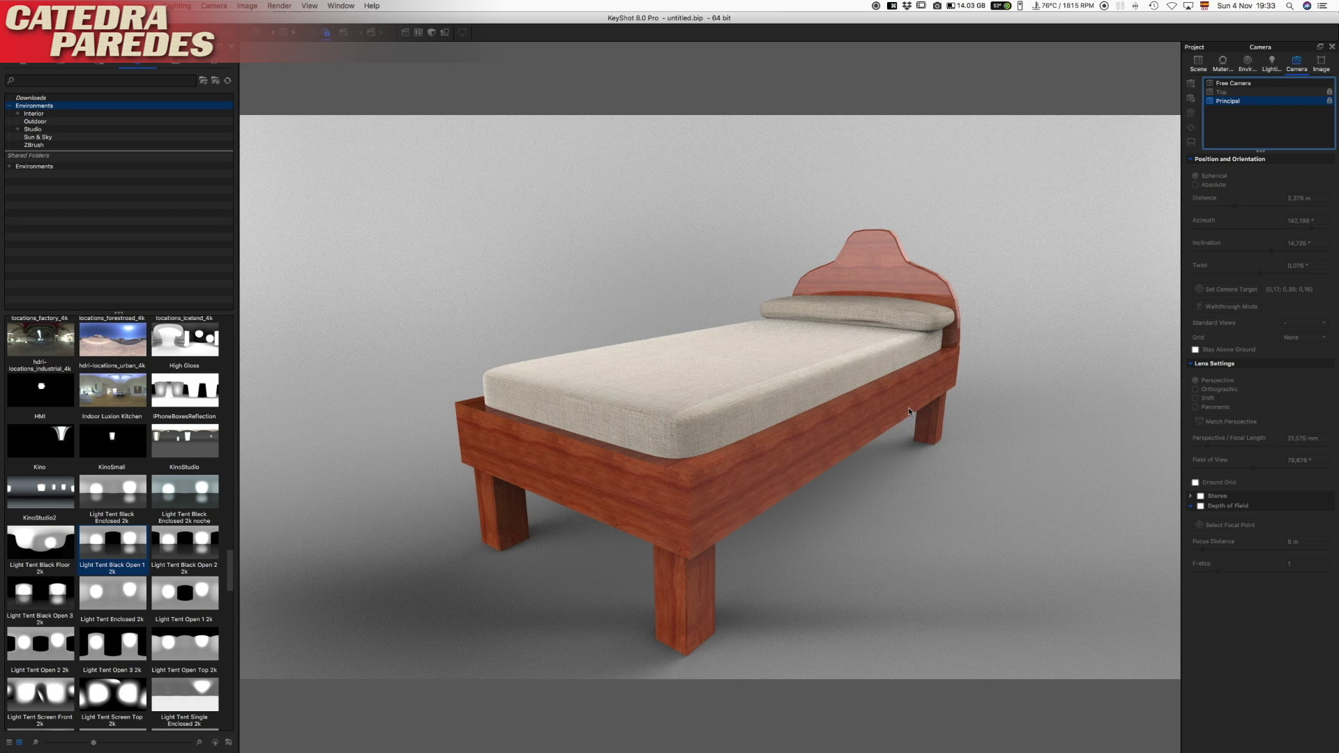
Step: Add another camera based on Free Camera and name it Dolly
{"action": "left_click", "coordinate": [1226, 85]}
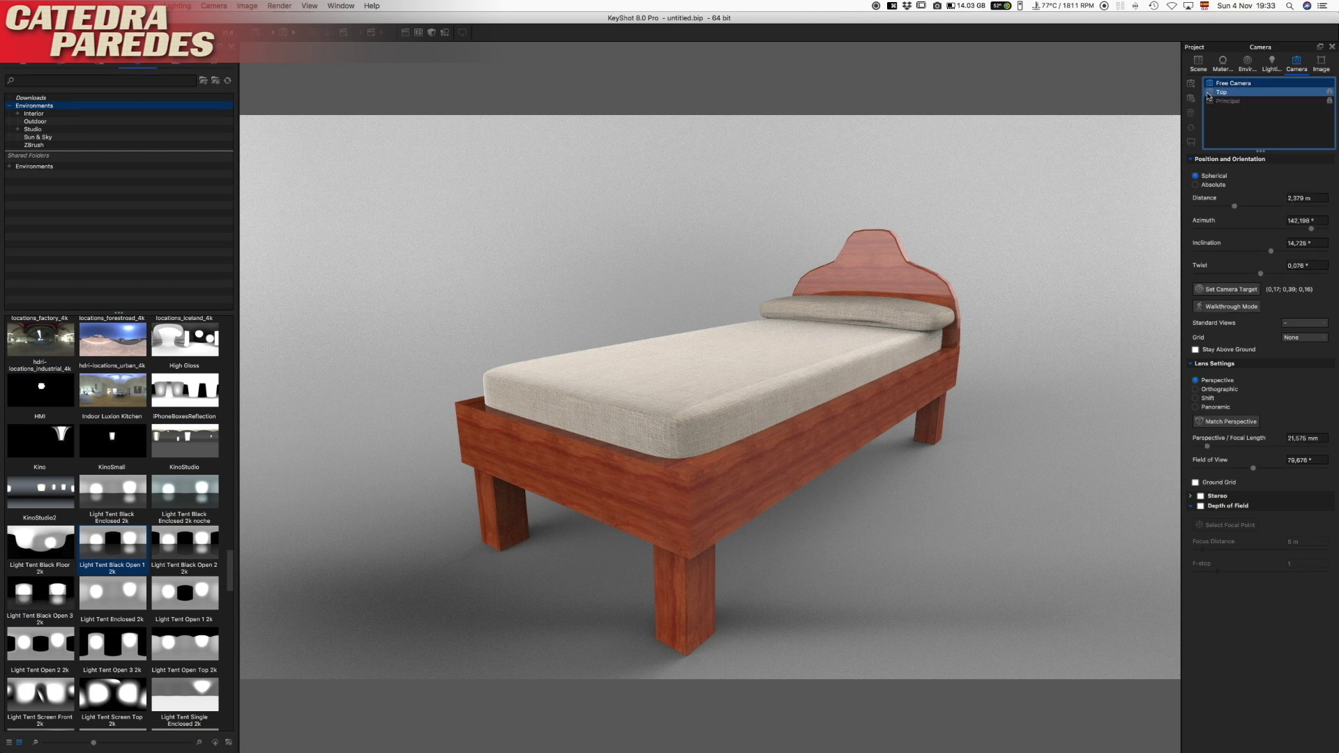
{"action": "left_click", "coordinate": [1190, 85]}
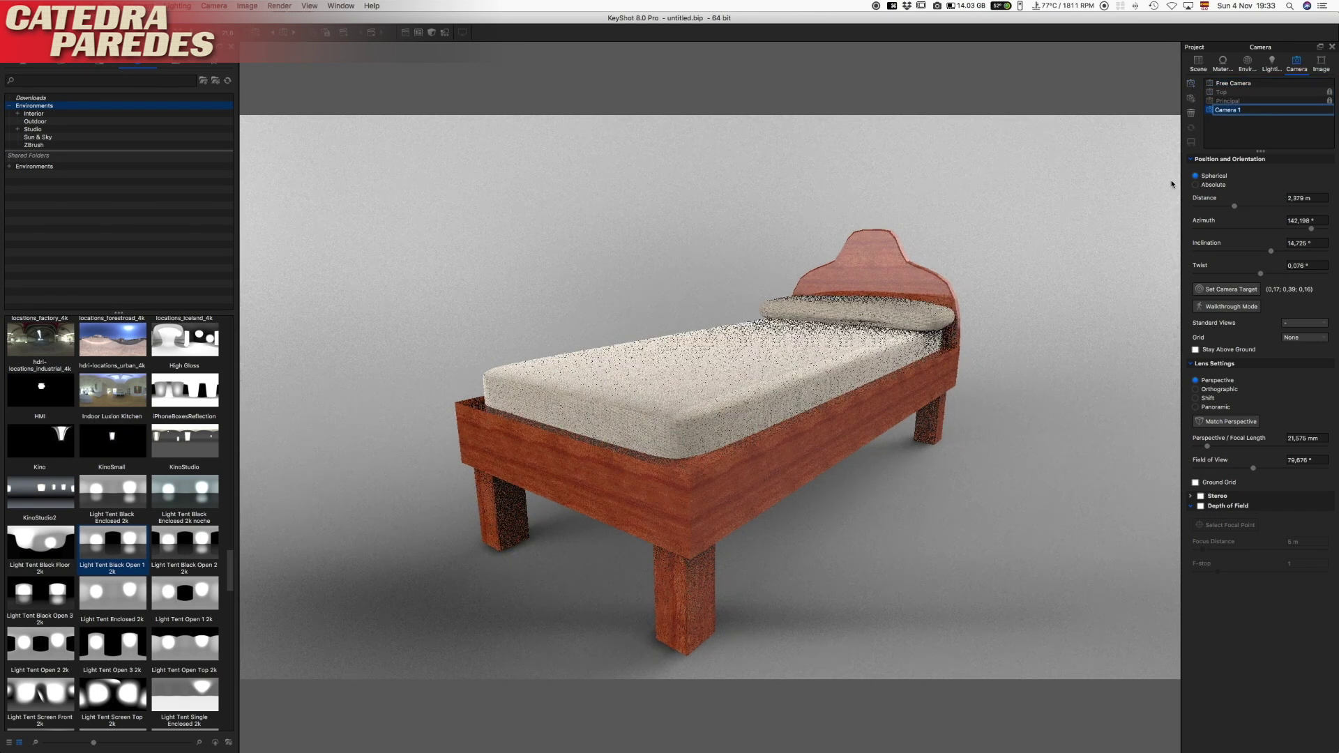
{"action": "type", "text": "Dolly"}
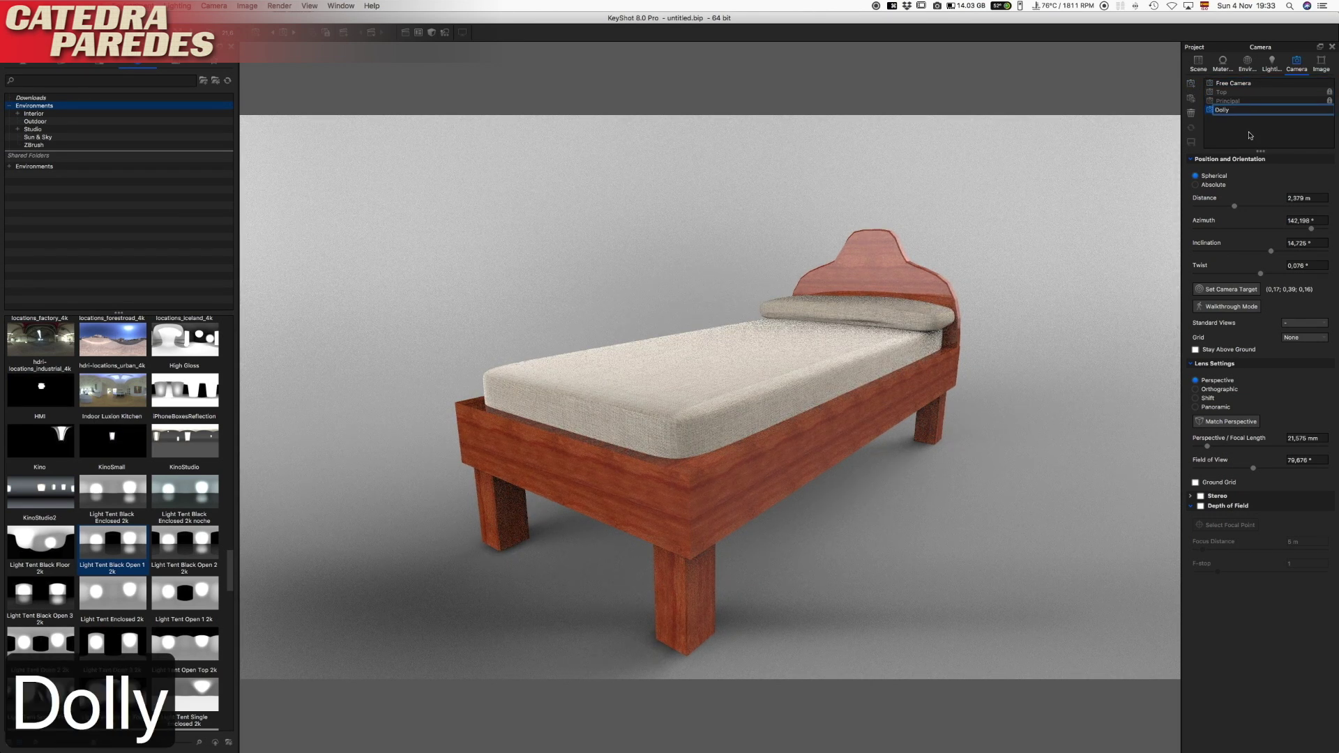
{"action": "key", "text": "Return"}
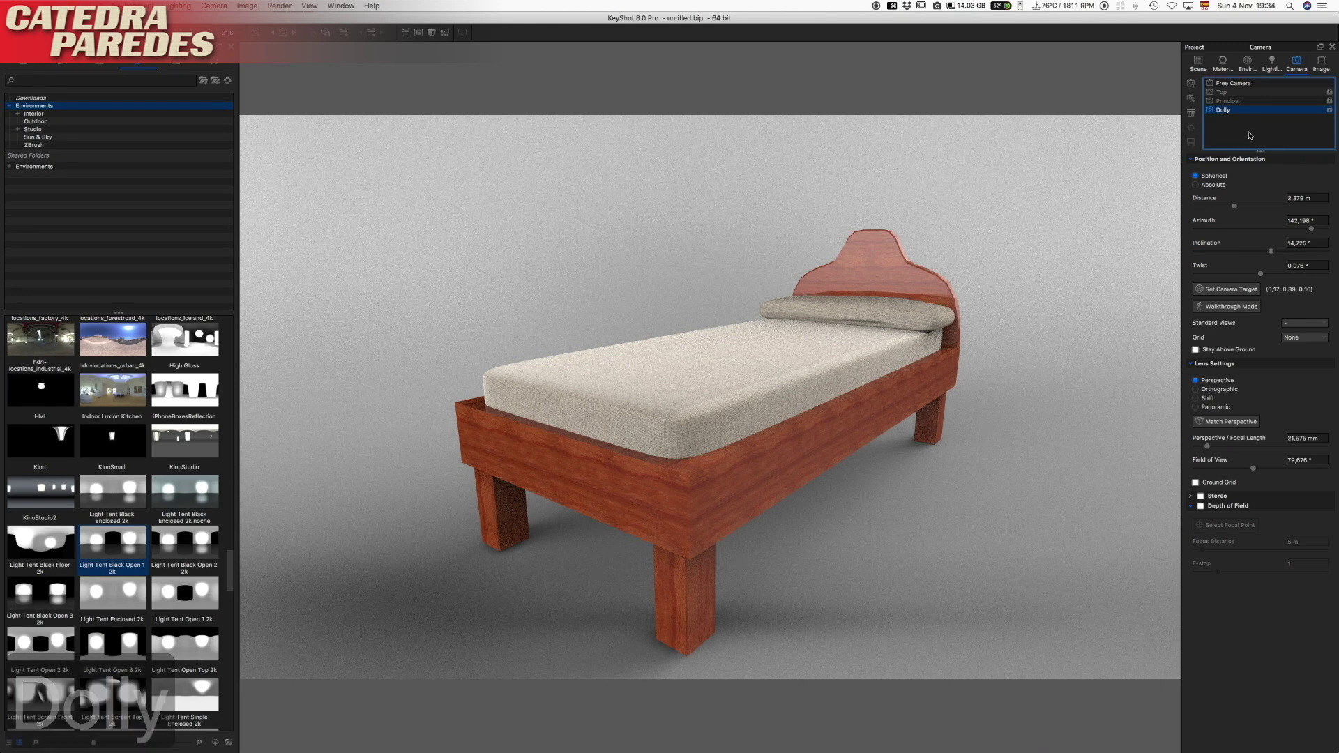
Step: Orbit and dolly the Dolly camera to a raised view from the bed's foot end at a distance of 1,937 m
{"action": "left_click_drag", "start_coordinate": [807, 399], "coordinate": [778, 405]}
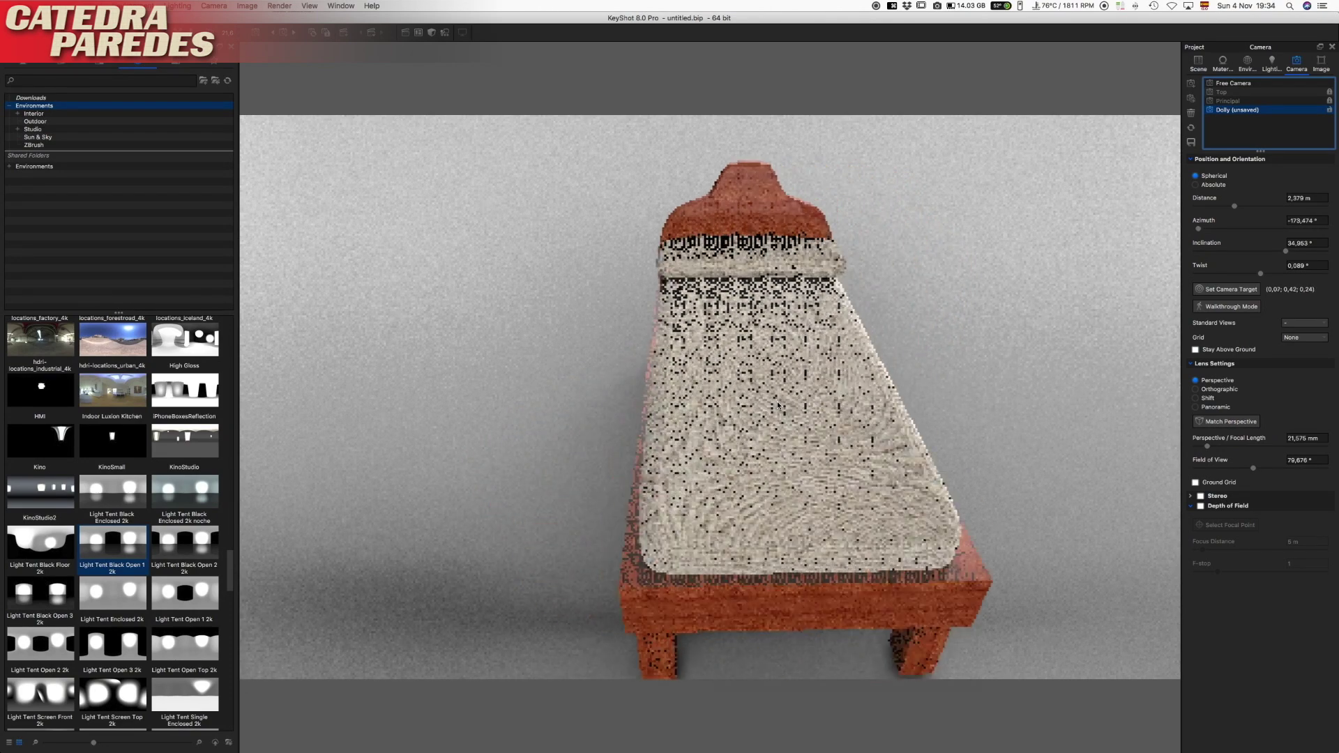
{"action": "scroll", "coordinate": [778, 405], "scroll_direction": "up", "scroll_amount": 3}
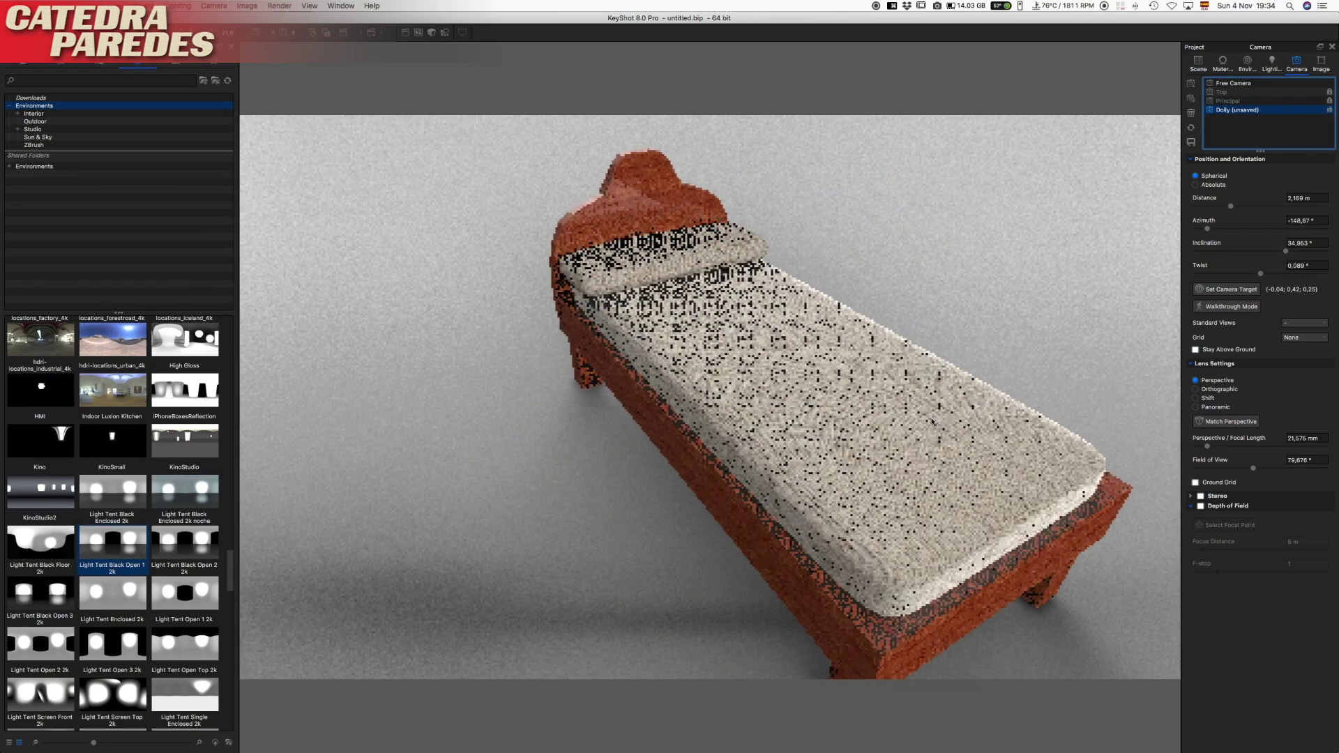
{"action": "left_click_drag", "start_coordinate": [935, 429], "coordinate": [859, 413]}
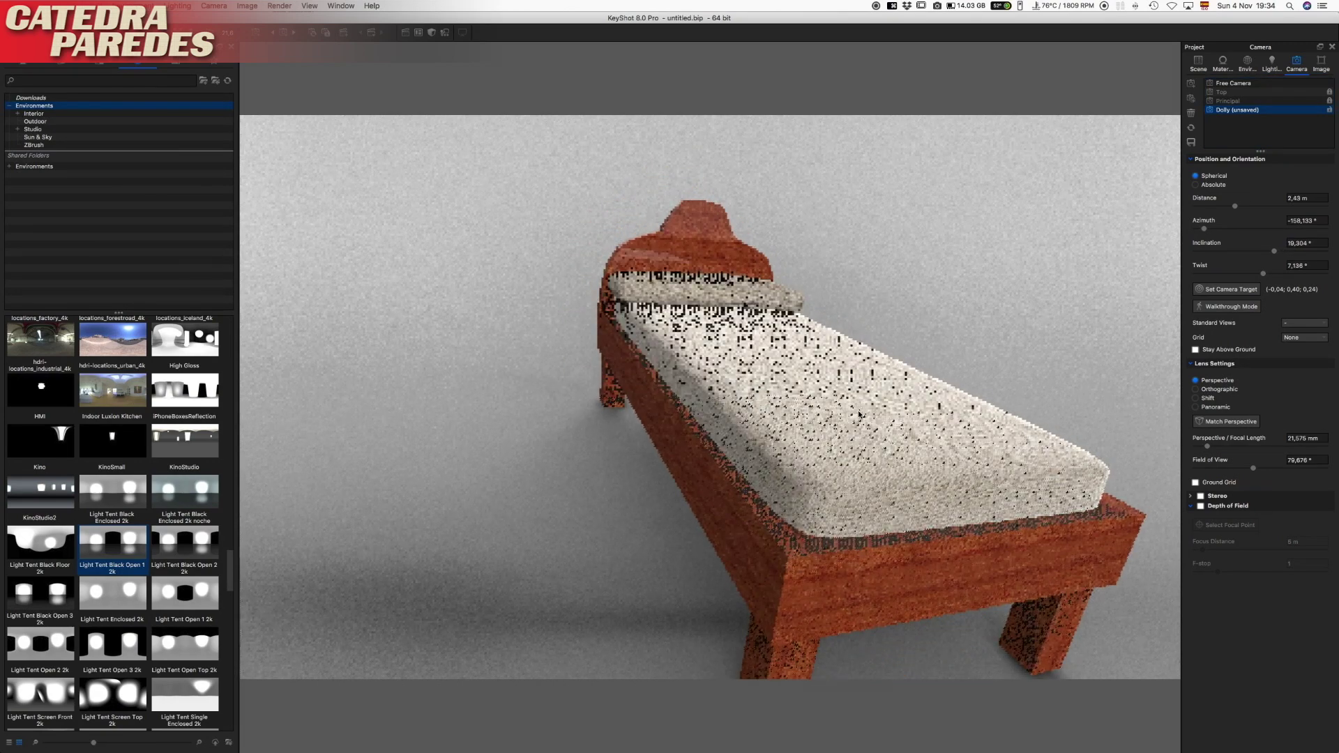
{"action": "scroll", "coordinate": [859, 413], "scroll_direction": "down", "scroll_amount": 3}
{"action": "scroll", "coordinate": [859, 413], "scroll_direction": "up", "scroll_amount": 3}
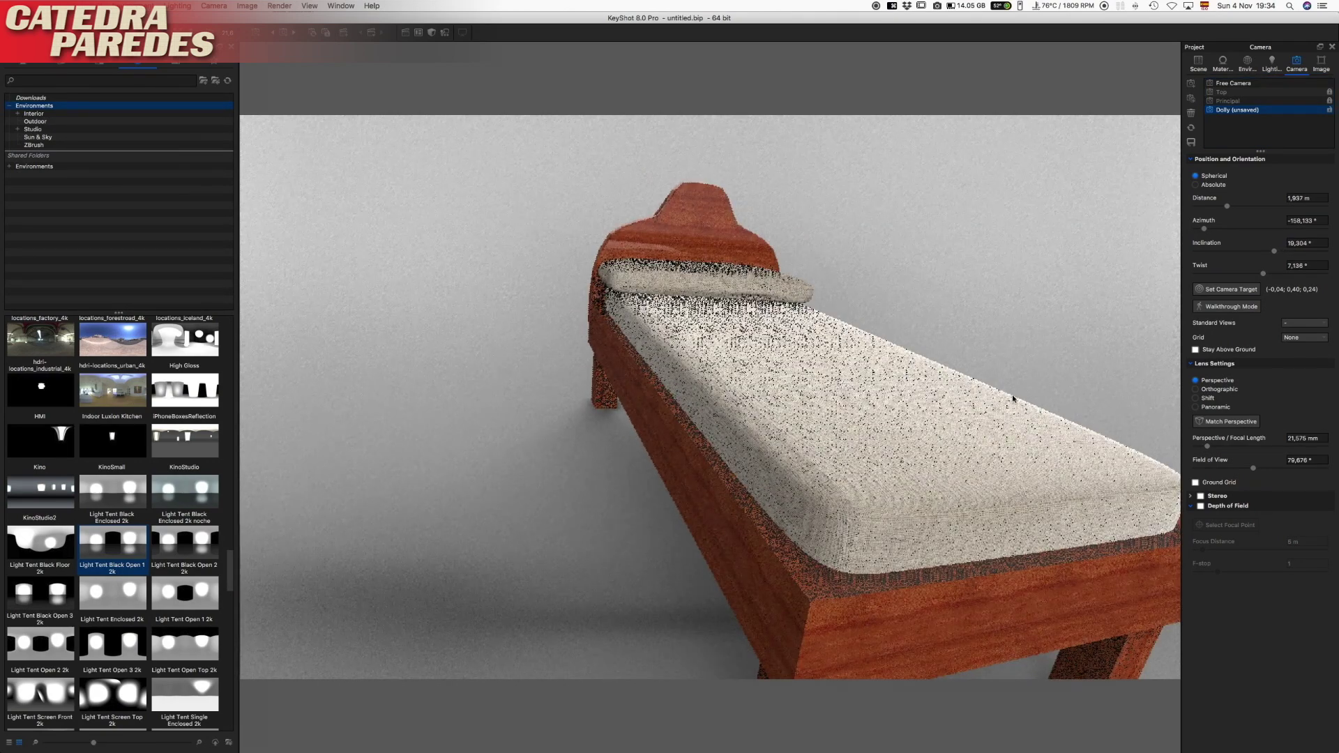
{"action": "scroll", "coordinate": [1012, 398], "scroll_direction": "up", "scroll_amount": 3}
{"action": "scroll", "coordinate": [1011, 395], "scroll_direction": "up", "scroll_amount": 2}
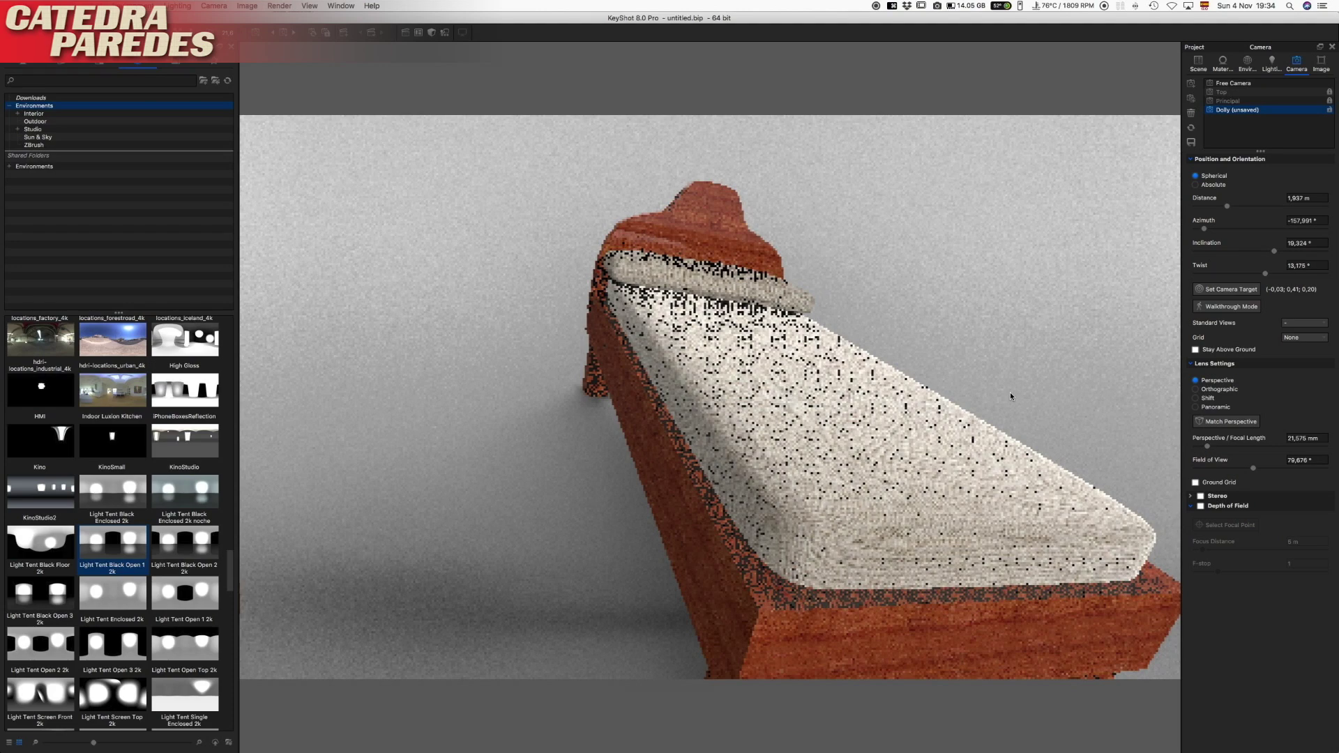
{"action": "scroll", "coordinate": [1010, 393], "scroll_direction": "down", "scroll_amount": 5}
{"action": "middle_click_drag", "start_coordinate": [1010, 395], "coordinate": [1253, 358]}
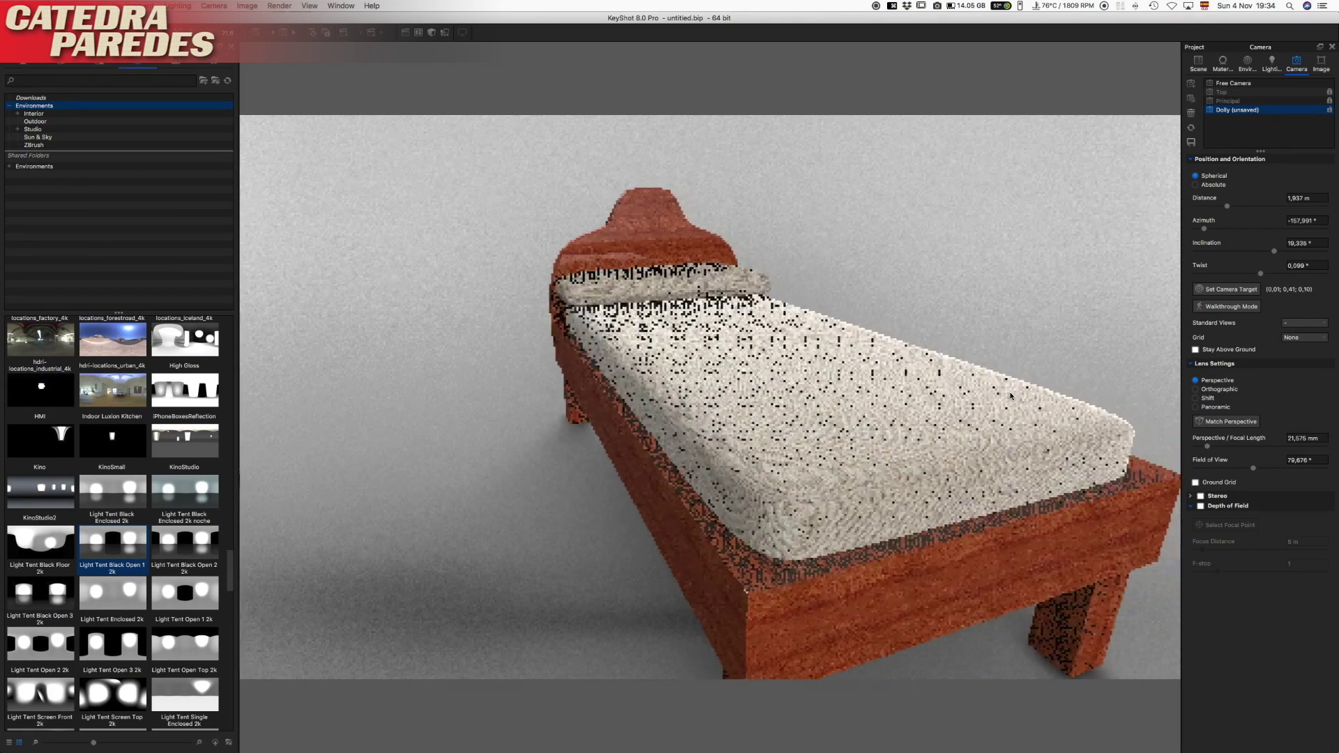
Step: Set the camera target on the mattress surface and orbit and dolly the Dolly camera around that point
{"action": "left_click", "coordinate": [1229, 288]}
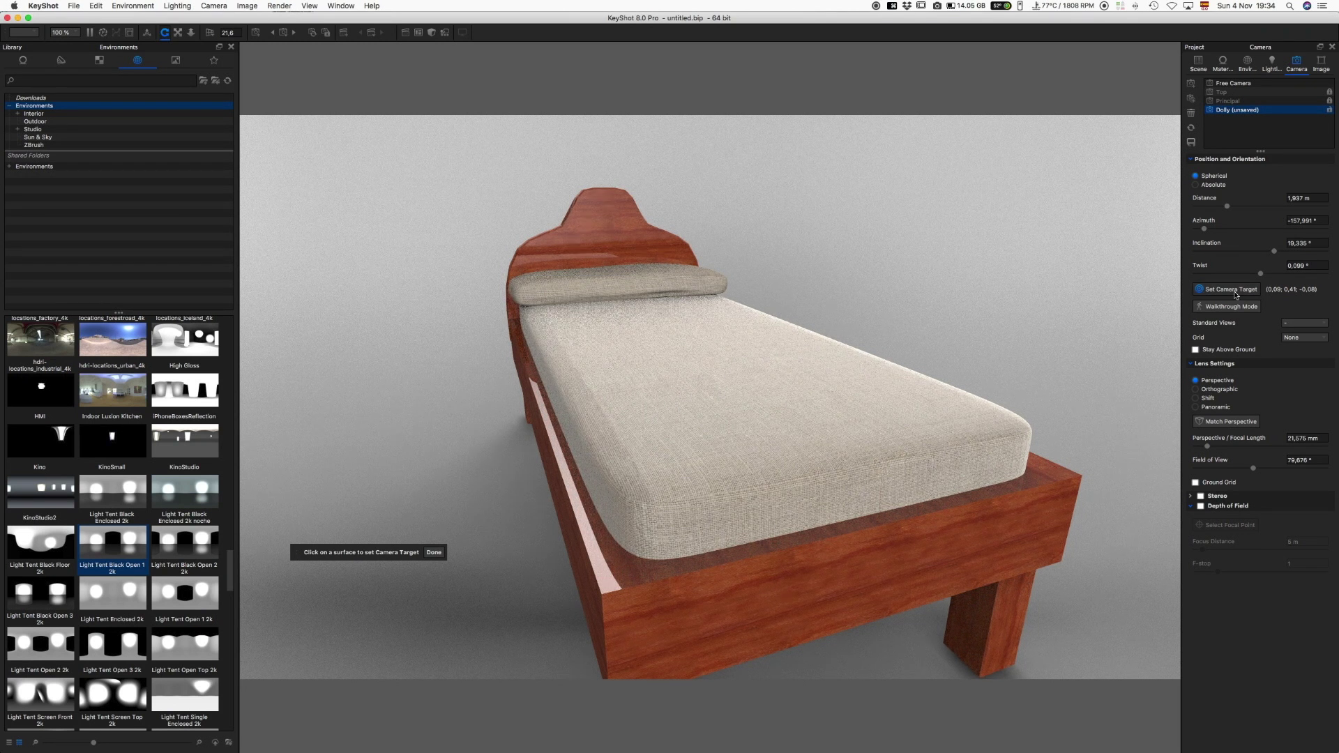
{"action": "left_click", "coordinate": [702, 359]}
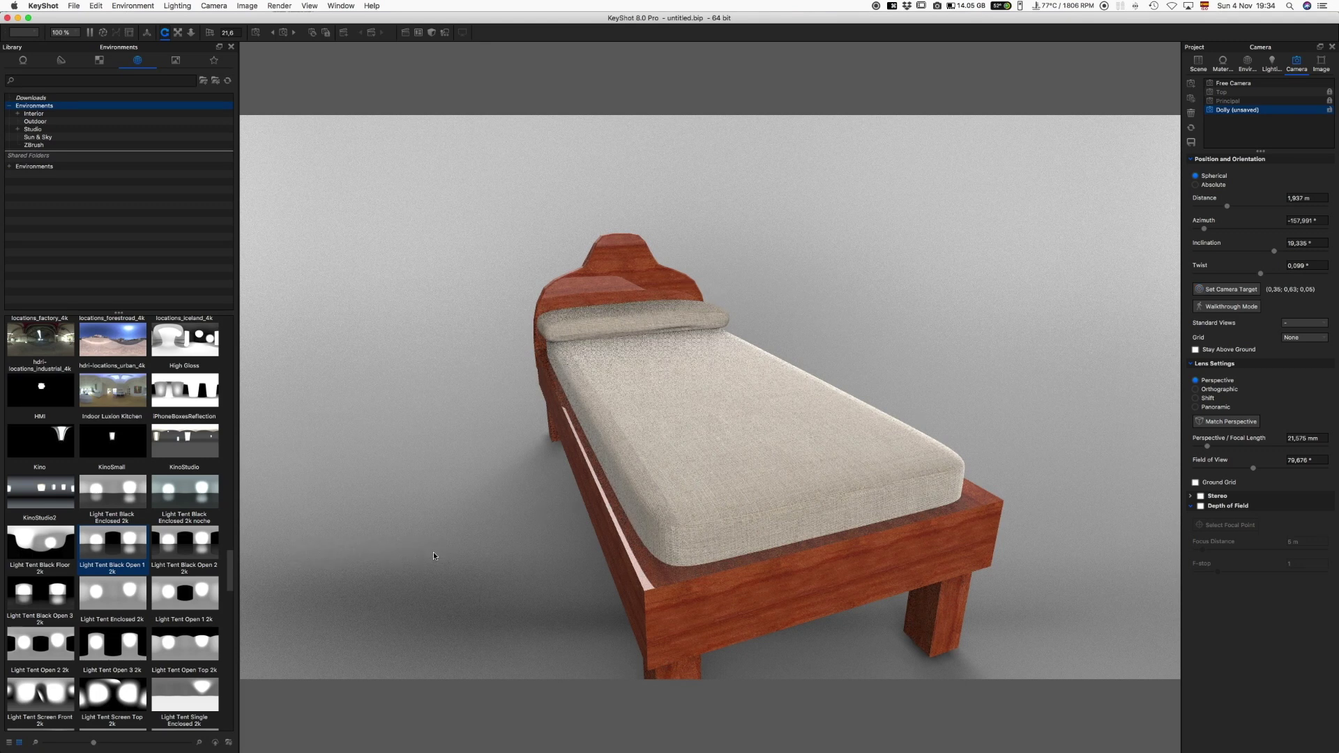
{"action": "left_click_drag", "start_coordinate": [759, 490], "coordinate": [708, 464]}
{"action": "scroll", "coordinate": [764, 485], "scroll_direction": "up", "scroll_amount": 3}
{"action": "scroll", "coordinate": [764, 485], "scroll_direction": "down", "scroll_amount": 5}
{"action": "scroll", "coordinate": [694, 457], "scroll_direction": "up", "scroll_amount": 3}
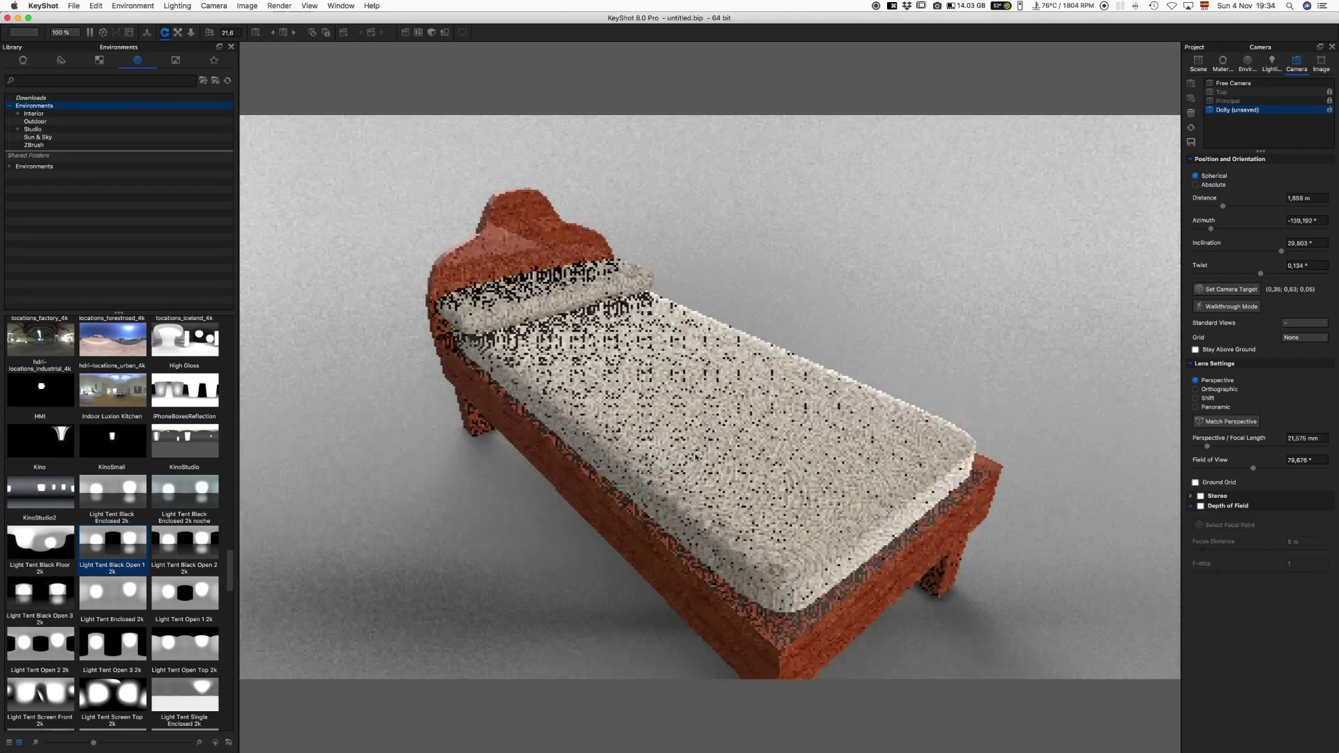
{"action": "scroll", "coordinate": [693, 454], "scroll_direction": "up", "scroll_amount": 4}
{"action": "left_click_drag", "start_coordinate": [693, 454], "coordinate": [804, 521]}
{"action": "left_click_drag", "start_coordinate": [803, 519], "coordinate": [777, 421]}
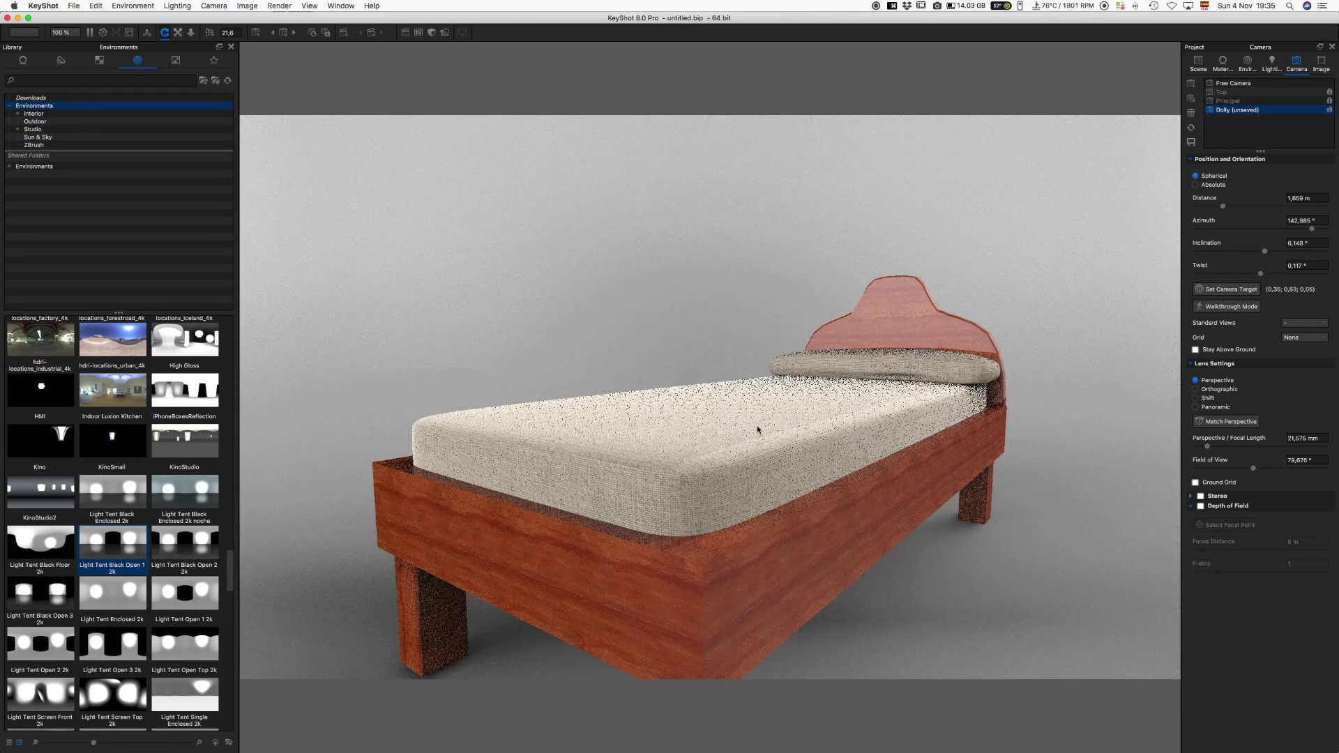
{"action": "left_click_drag", "start_coordinate": [758, 447], "coordinate": [710, 530]}
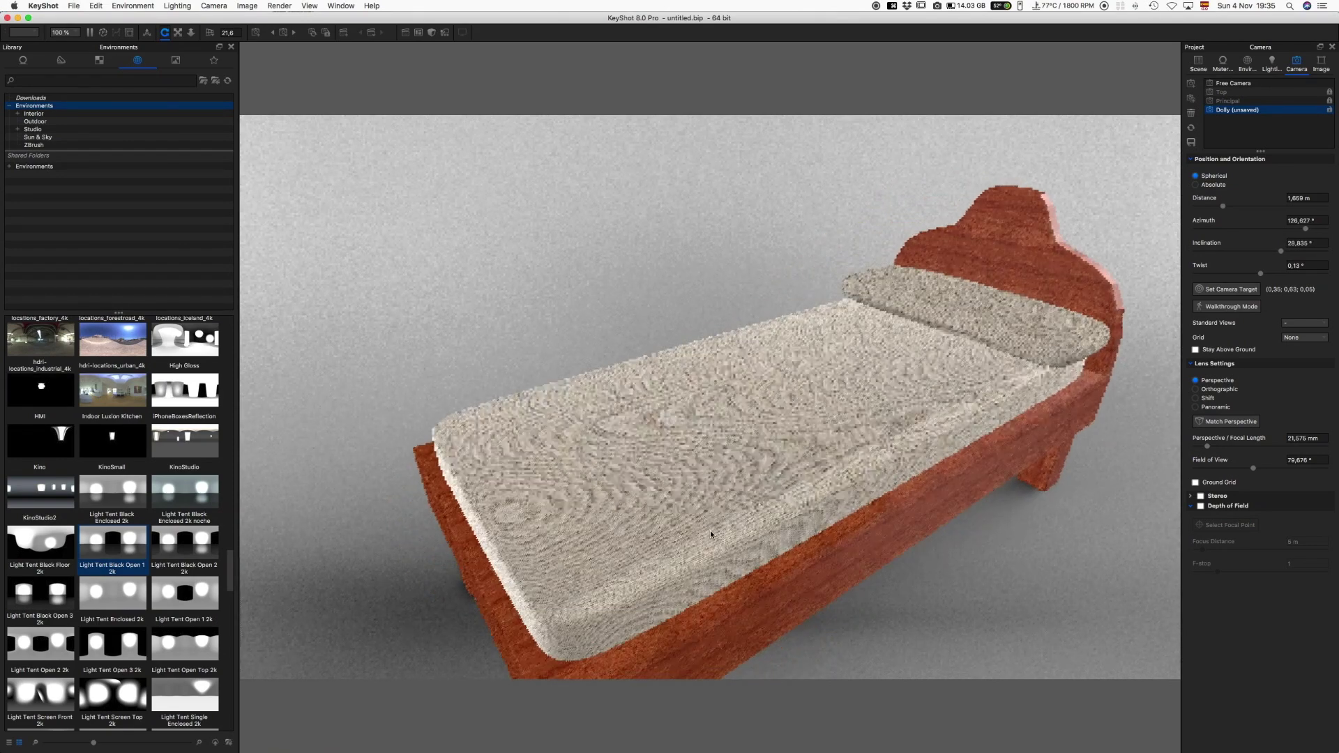
Step: Pan and orbit the Dolly camera around the bed, adjusting its distance until the whole bed fits the frame
{"action": "middle_click_drag", "start_coordinate": [817, 457], "coordinate": [741, 402]}
{"action": "left_click_drag", "start_coordinate": [730, 448], "coordinate": [689, 372]}
{"action": "middle_click_drag", "start_coordinate": [687, 372], "coordinate": [571, 526]}
{"action": "left_click_drag", "start_coordinate": [571, 522], "coordinate": [562, 316]}
{"action": "middle_click_drag", "start_coordinate": [562, 315], "coordinate": [730, 362]}
{"action": "left_click_drag", "start_coordinate": [730, 362], "coordinate": [721, 337]}
{"action": "scroll", "coordinate": [721, 335], "scroll_direction": "up", "scroll_amount": 3}
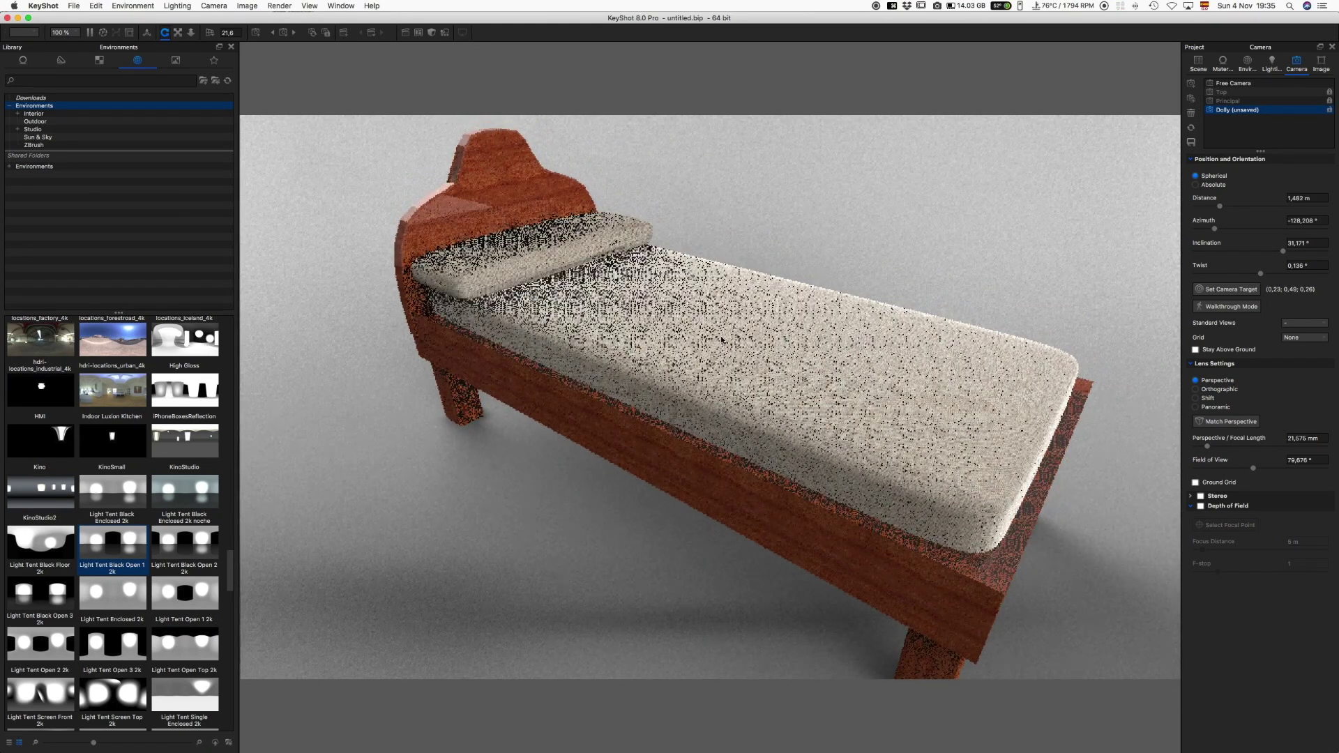
{"action": "scroll", "coordinate": [719, 339], "scroll_direction": "down", "scroll_amount": 6}
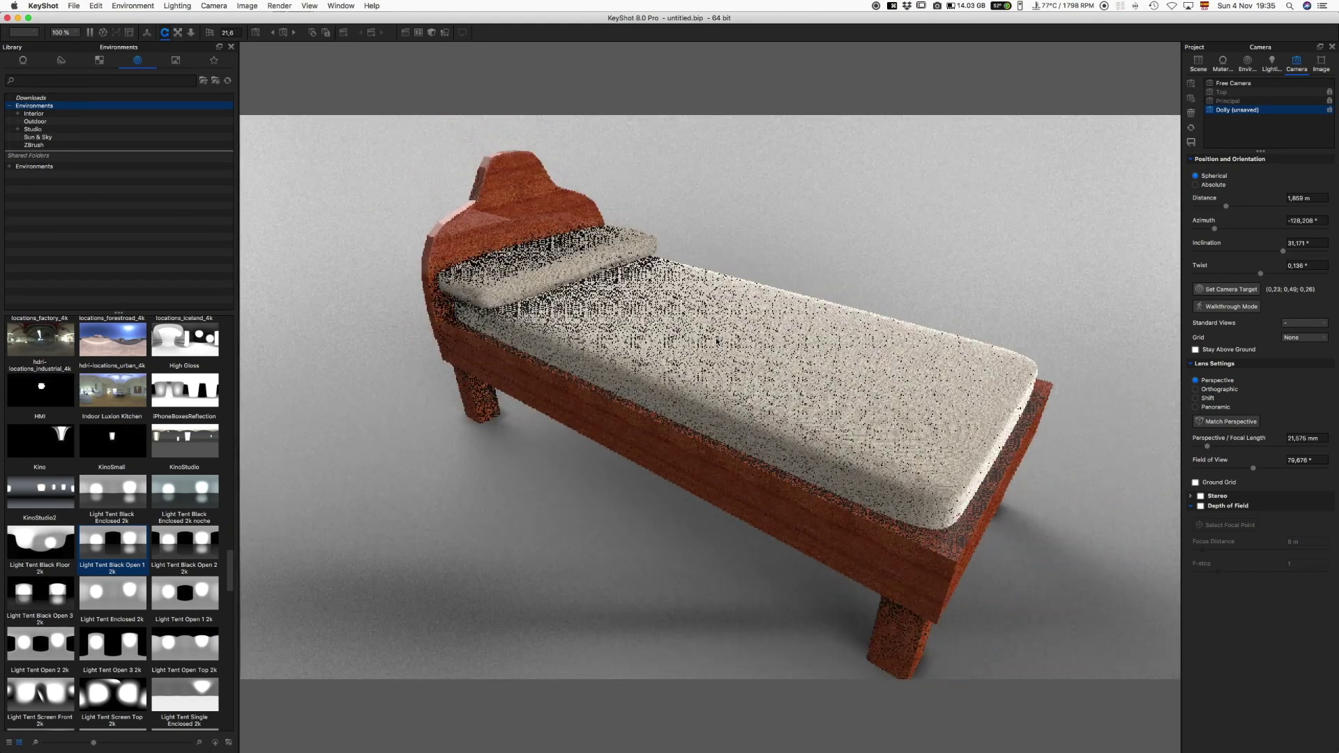
Step: Frame the bed from its foot end at about 141° azimuth and 30° inclination, and save and lock the Dolly camera
{"action": "left_click_drag", "start_coordinate": [782, 399], "coordinate": [721, 409]}
{"action": "middle_click_drag", "start_coordinate": [721, 410], "coordinate": [694, 315]}
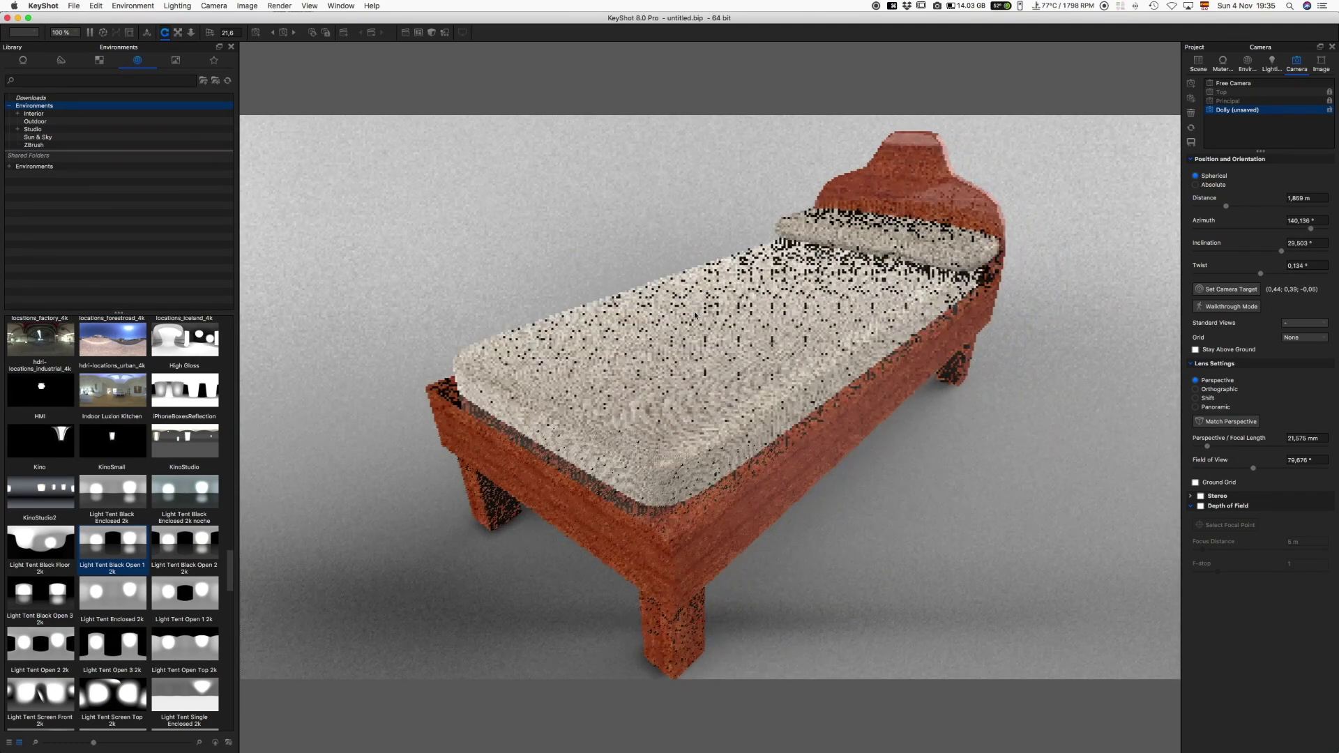
{"action": "left_click_drag", "start_coordinate": [694, 315], "coordinate": [697, 312]}
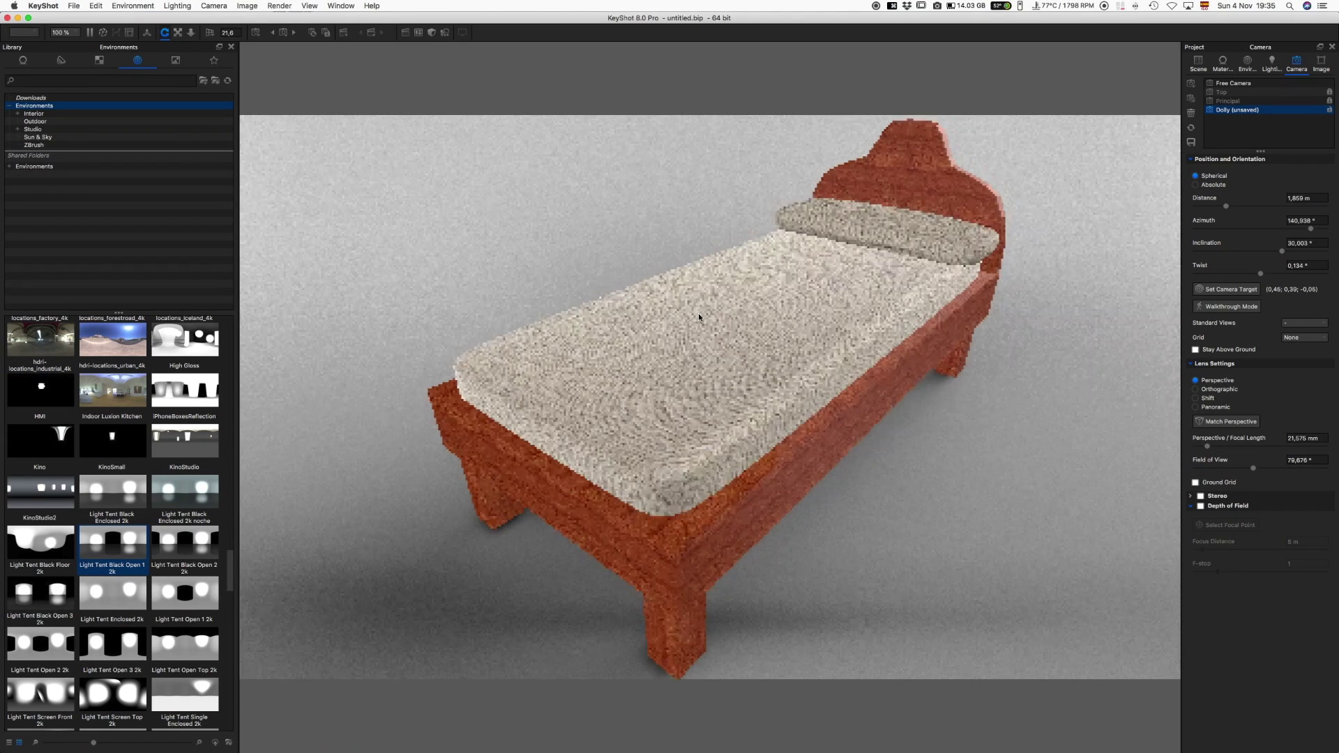
{"action": "left_click", "coordinate": [1191, 143]}
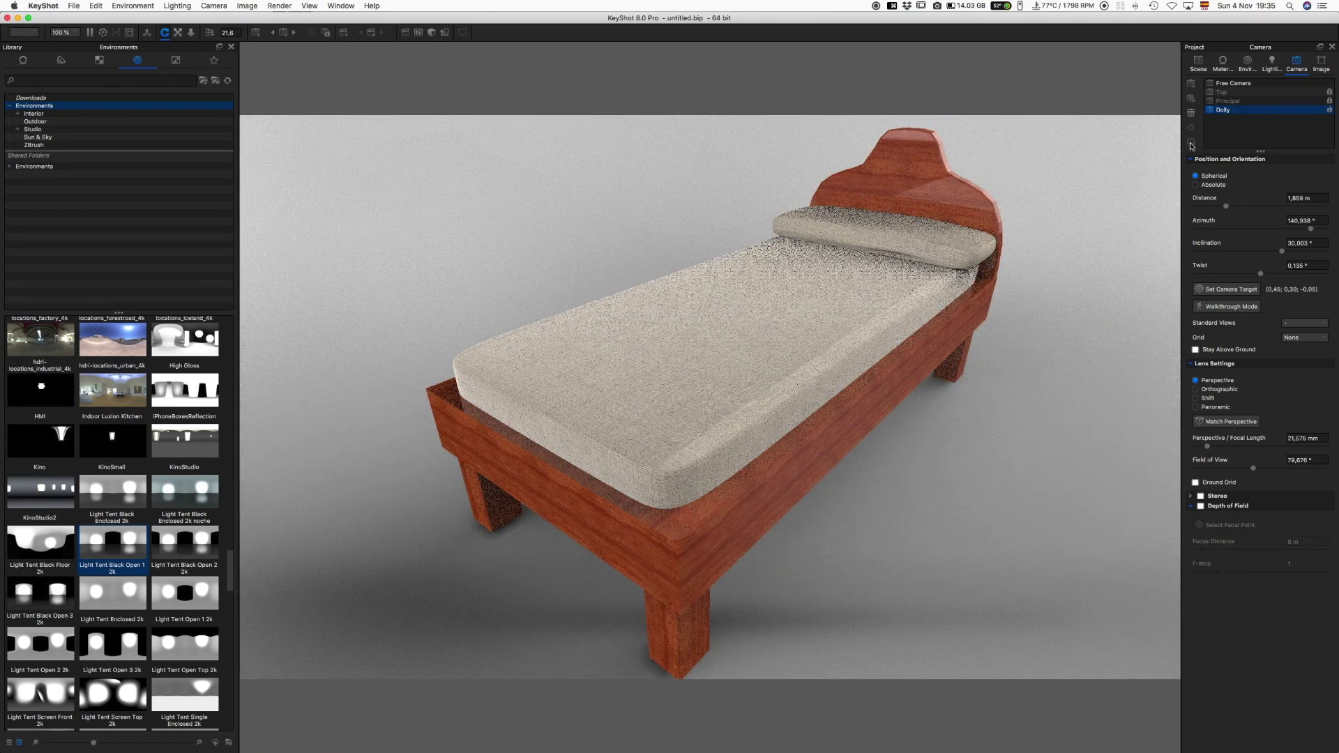
{"action": "left_click", "coordinate": [1329, 110]}
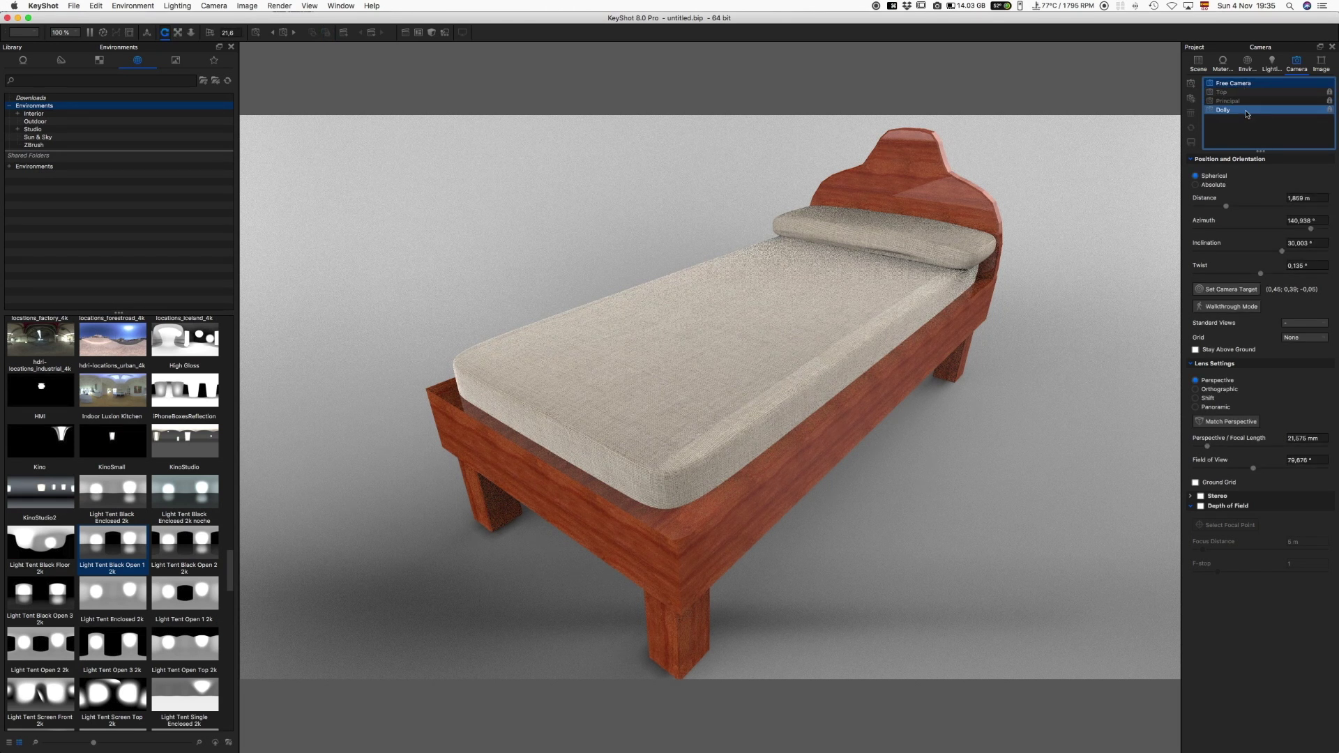
Step: Test orbiting the bed with the Dolly camera's lock toggled, and switch back to Free Camera
{"action": "left_click", "coordinate": [794, 282]}
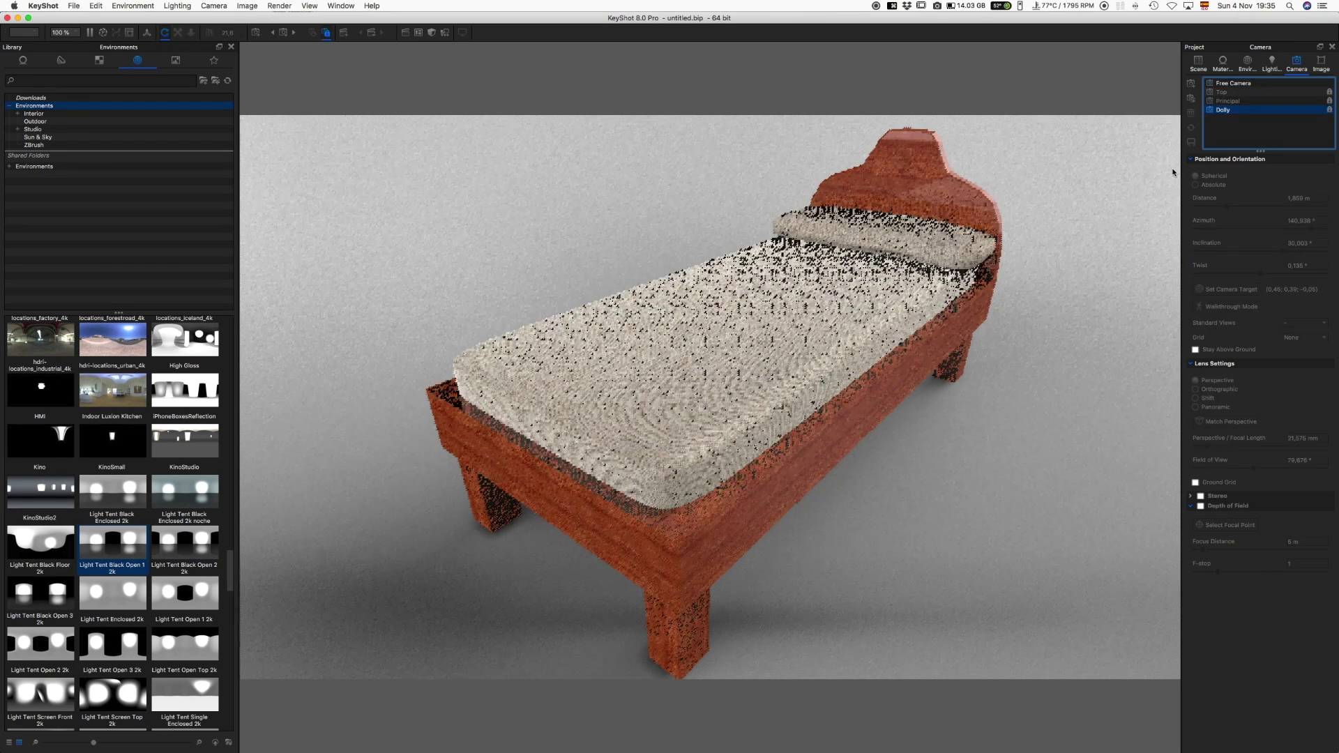
{"action": "left_click", "coordinate": [1330, 110]}
{"action": "left_click_drag", "start_coordinate": [612, 490], "coordinate": [704, 474]}
{"action": "left_click", "coordinate": [1328, 110]}
{"action": "left_click", "coordinate": [1329, 111]}
{"action": "left_click", "coordinate": [1263, 85]}
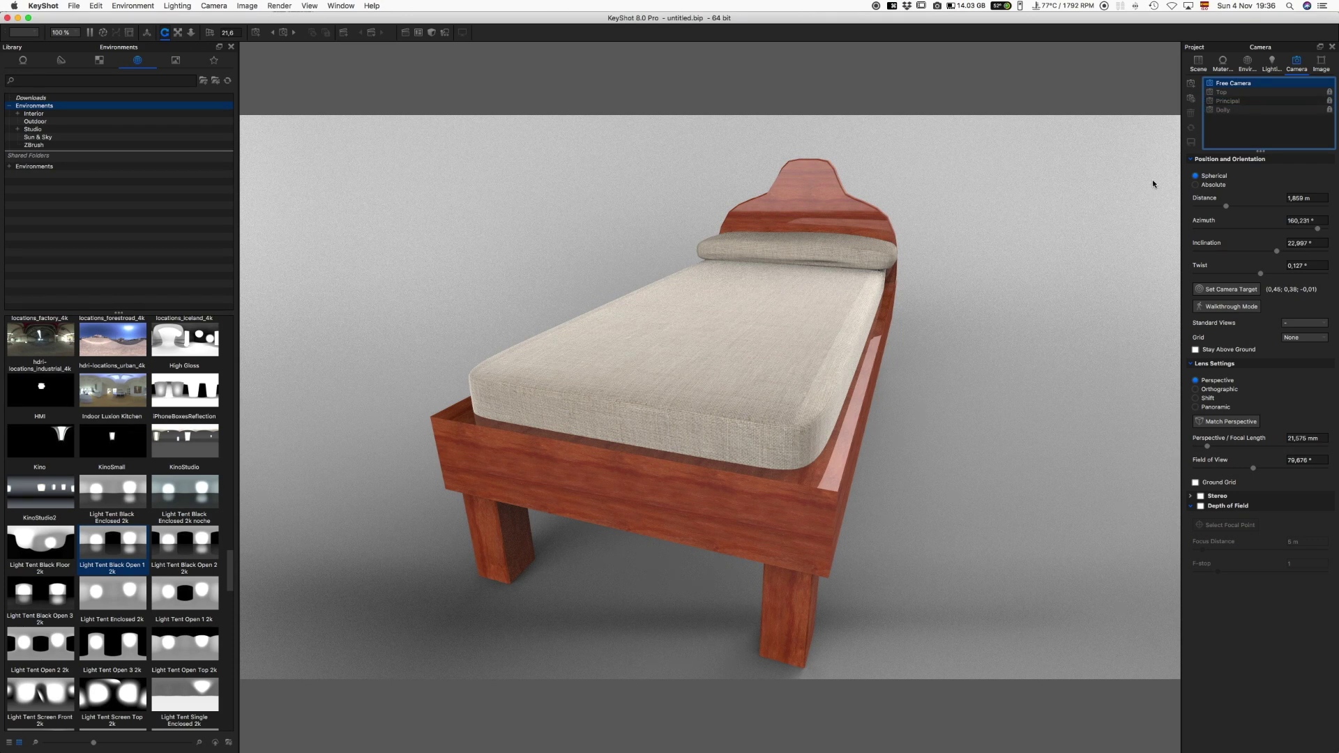
Step: Activate and unlock the Principal camera, and set its focal length to 15,335 mm and its distance to 3,478 m
{"action": "left_click", "coordinate": [1233, 101]}
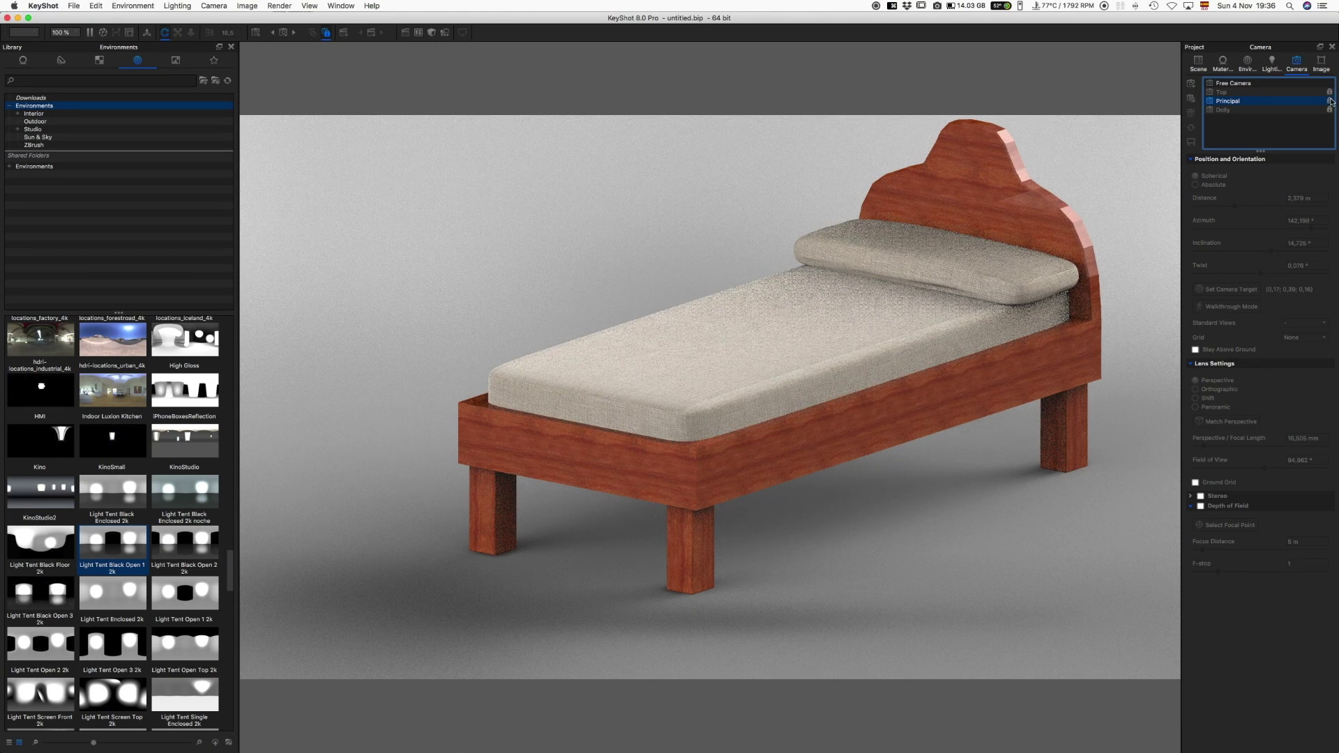
{"action": "left_click", "coordinate": [1330, 101]}
{"action": "left_click_drag", "start_coordinate": [1205, 450], "coordinate": [1203, 452]}
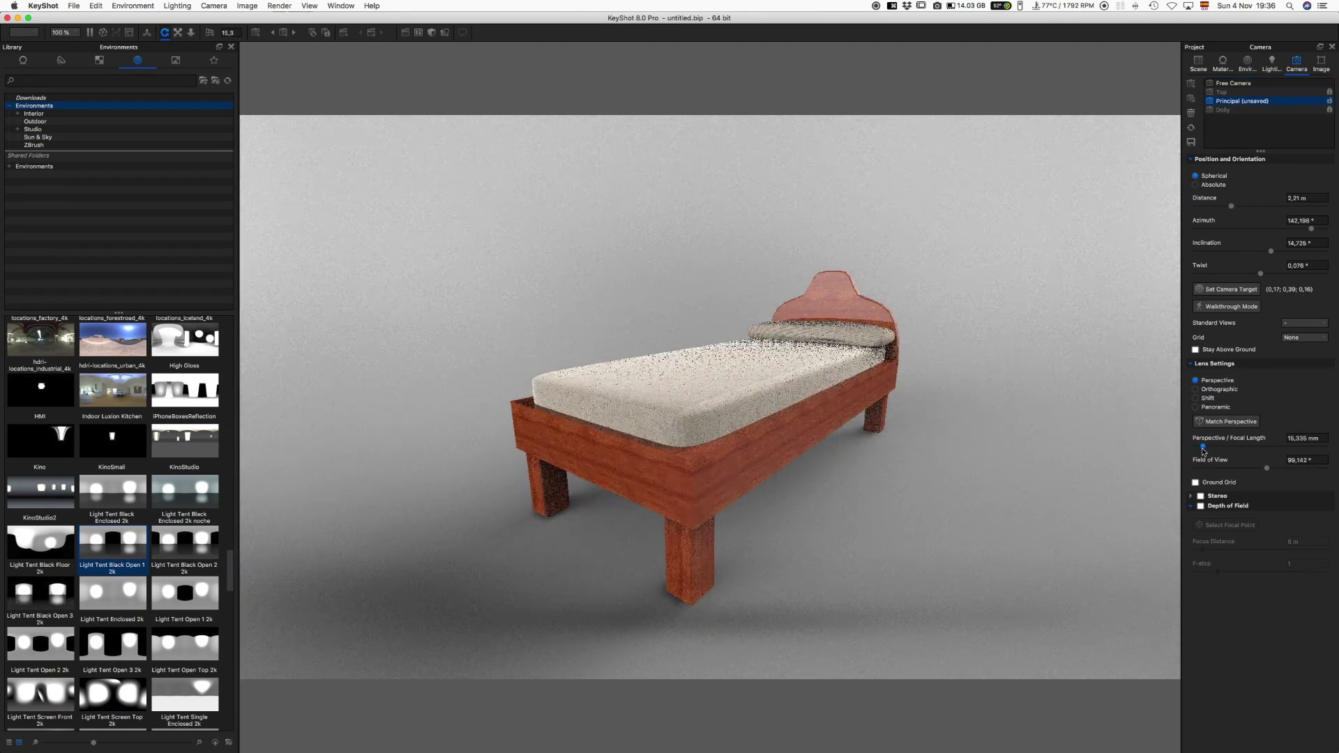
{"action": "scroll", "coordinate": [899, 443], "scroll_direction": "down", "scroll_amount": 2}
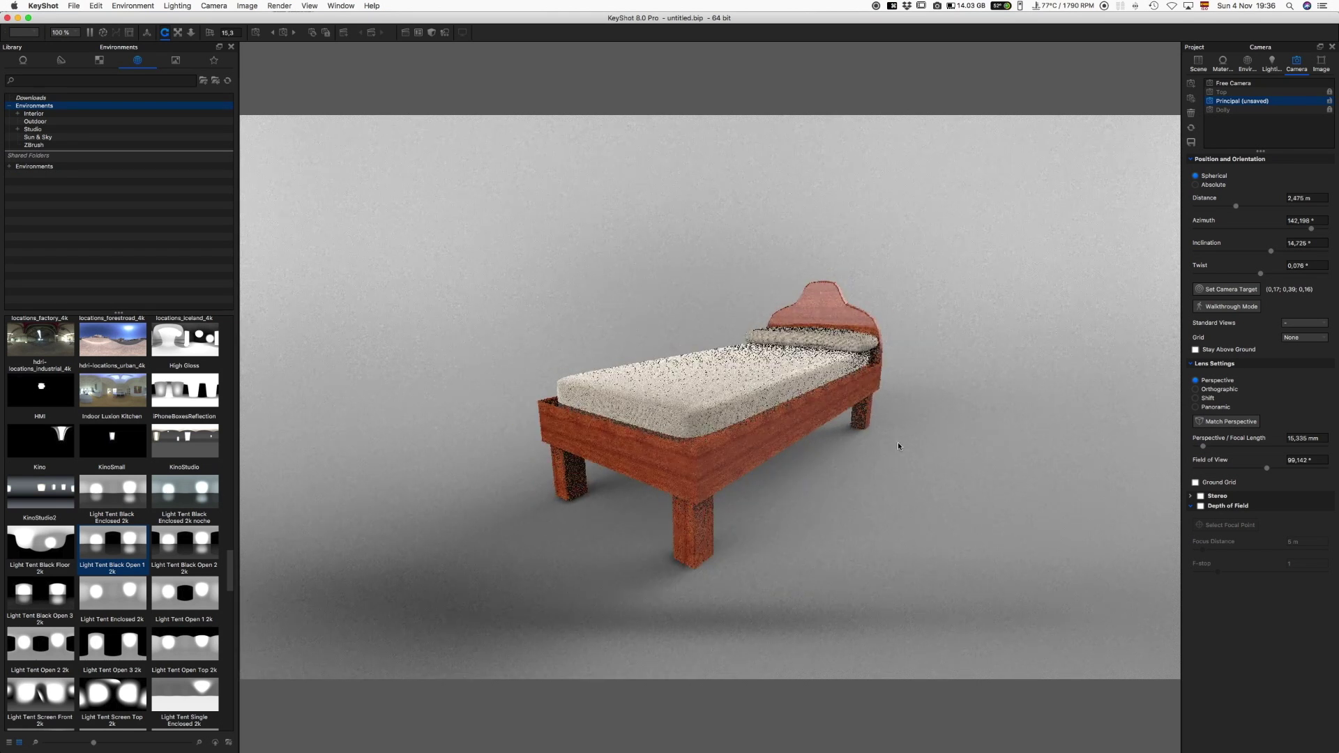
{"action": "scroll", "coordinate": [898, 442], "scroll_direction": "down", "scroll_amount": 1}
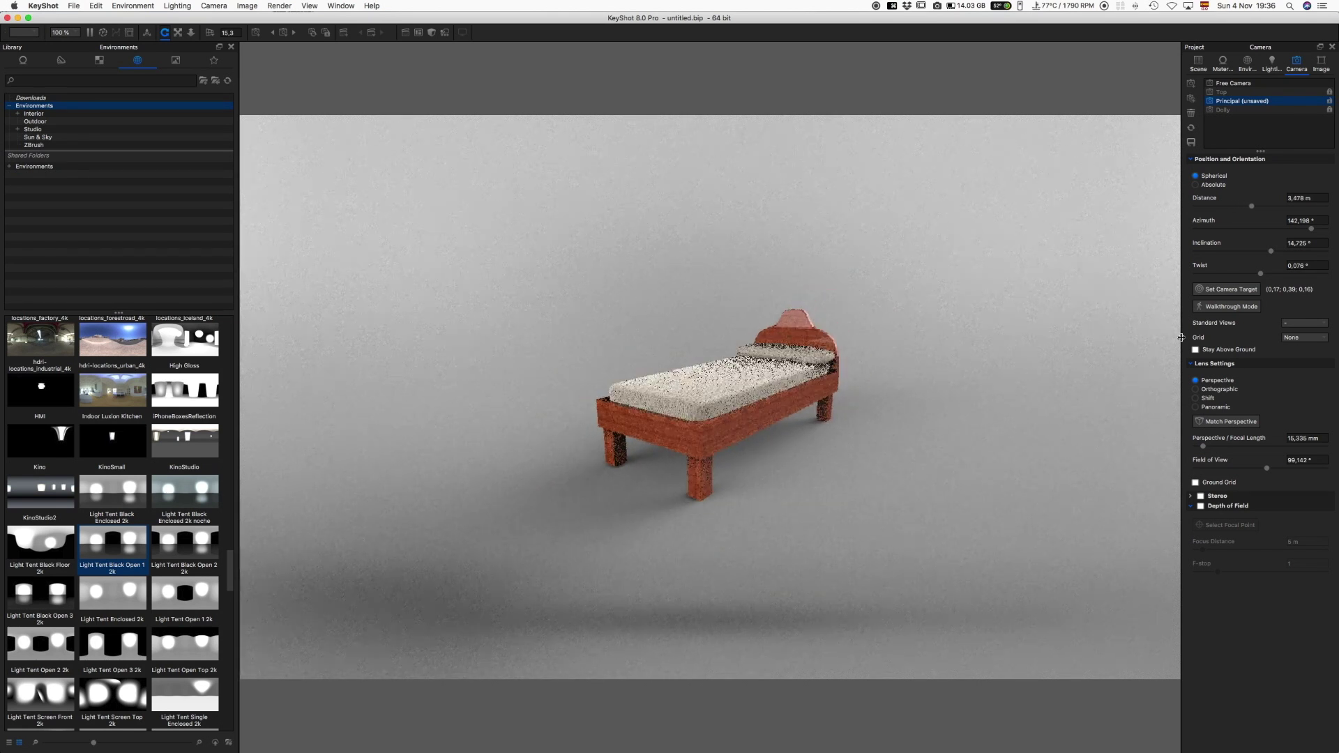
Step: Start Walkthrough Mode from the Principal view and walk the first-person camera forward towards the bed
{"action": "left_click", "coordinate": [1205, 306]}
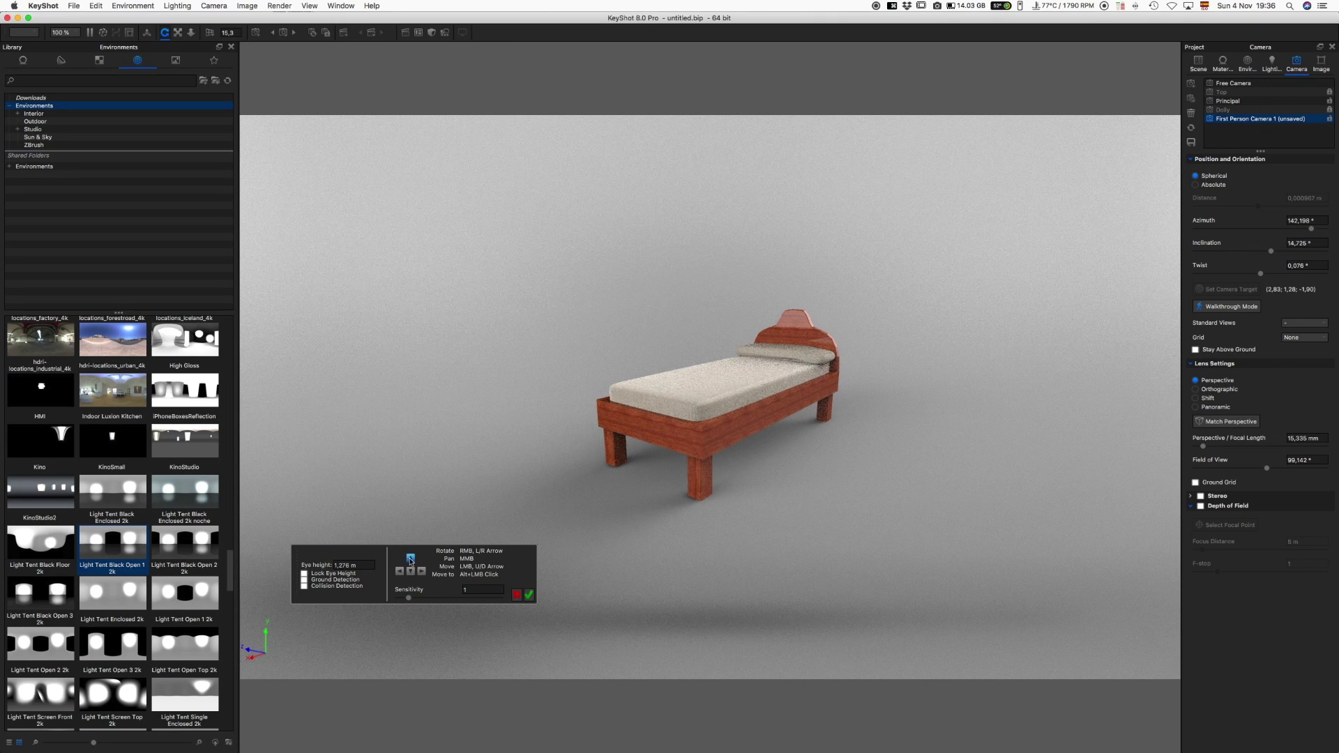
{"action": "key", "text": "Up"}
{"action": "key", "text": "Up"}
{"action": "key", "text": "Up"}
{"action": "key", "text": "Up"}
{"action": "key", "text": "Up"}
{"action": "key", "text": "Up"}
{"action": "key", "text": "Up"}
{"action": "key", "text": "Up"}
{"action": "key", "text": "Up"}
{"action": "key", "text": "Up"}
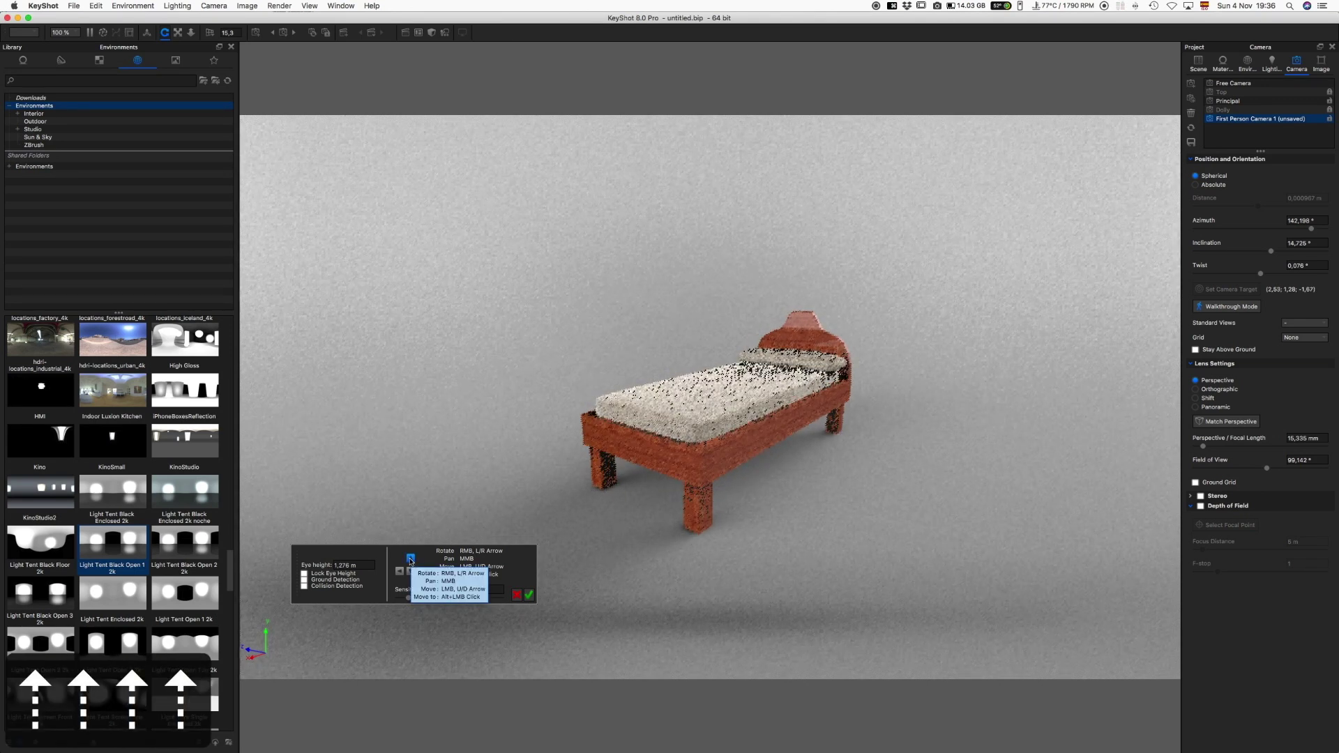
Step: Turn the first-person camera to the right and back to the left, ending at an azimuth of 142,198°
{"action": "key", "text": "Right"}
{"action": "key", "text": "Right"}
{"action": "key", "text": "Right"}
{"action": "key", "text": "Right"}
{"action": "key", "text": "Right"}
{"action": "key", "text": "Right"}
{"action": "key", "text": "Right"}
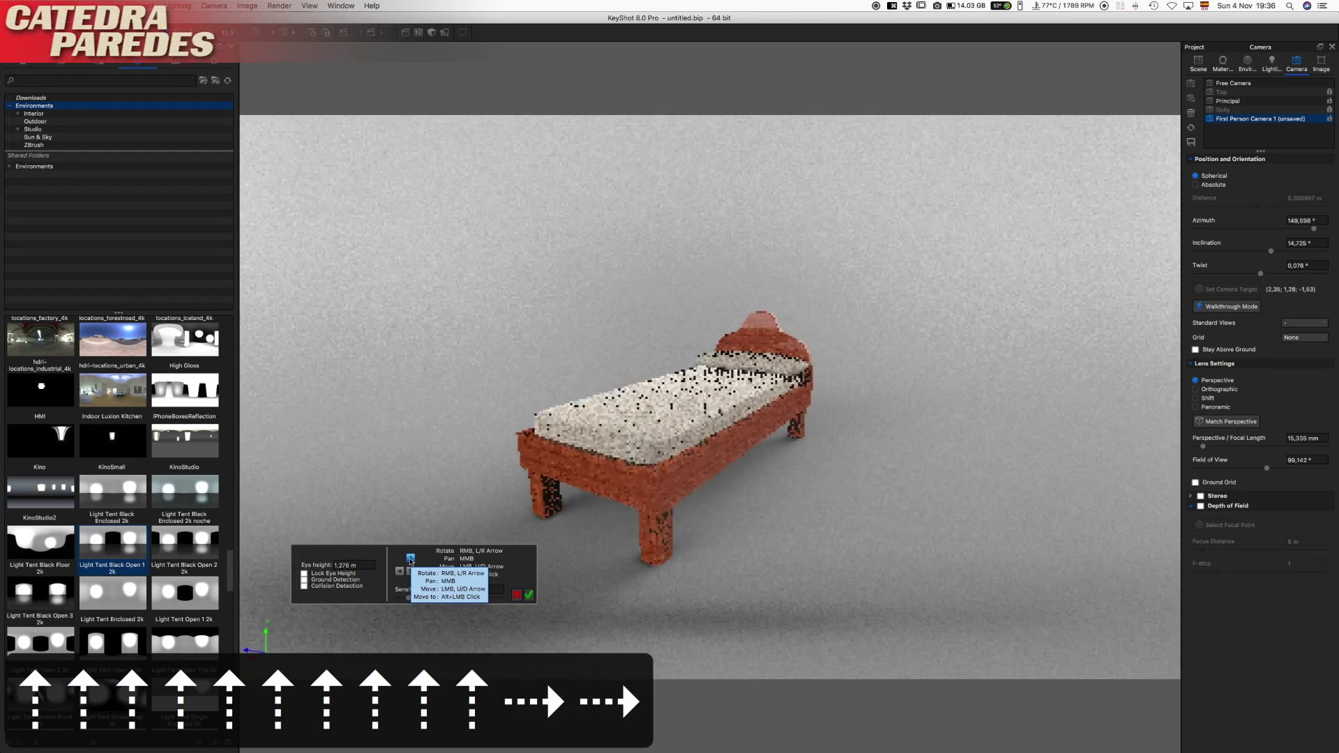
{"action": "key", "text": "Left"}
{"action": "key", "text": "Left"}
{"action": "key", "text": "Left"}
{"action": "key", "text": "Left"}
{"action": "key", "text": "Left"}
{"action": "key", "text": "Left"}
{"action": "key", "text": "Left"}
{"action": "key", "text": "Left"}
{"action": "key", "text": "Left"}
{"action": "key", "text": "Left"}
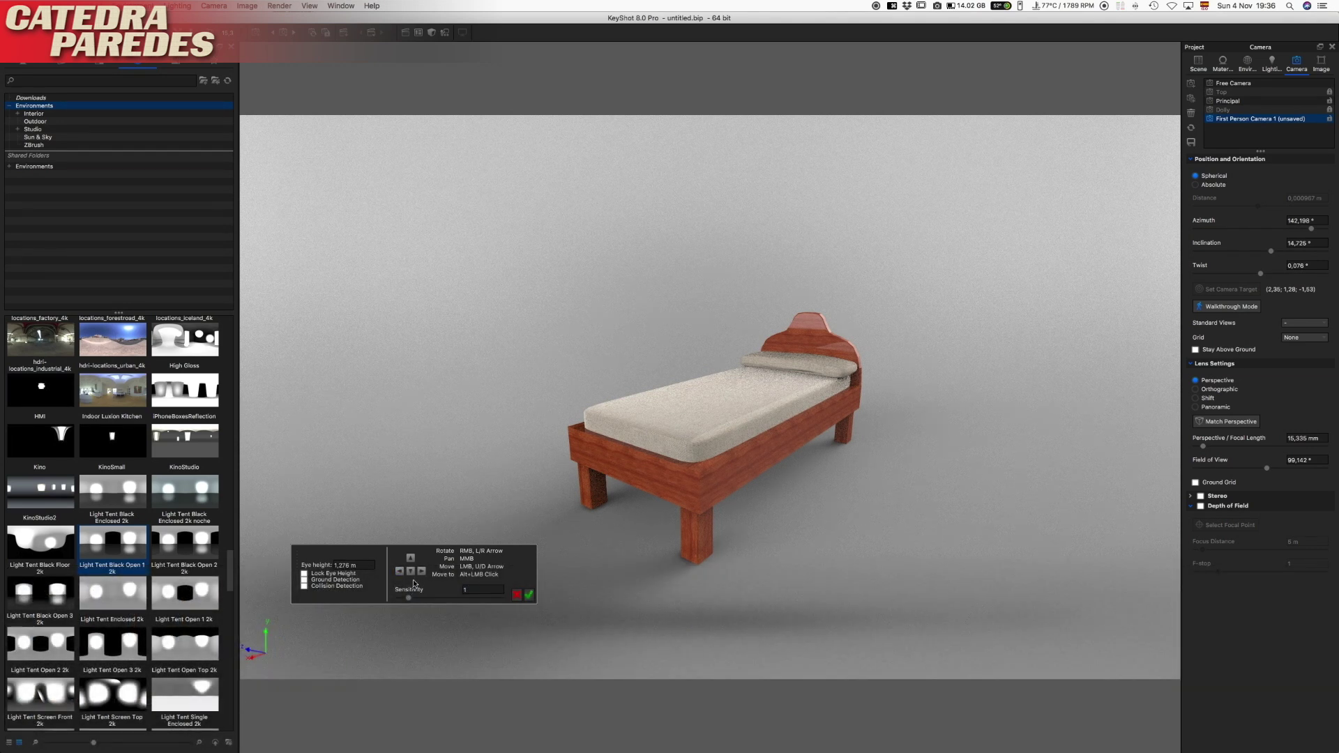
Step: Walk the first-person camera backward and forward and turn it both ways with the on-screen walkthrough controls, ending at 136,698° azimuth
{"action": "left_click", "coordinate": [413, 573]}
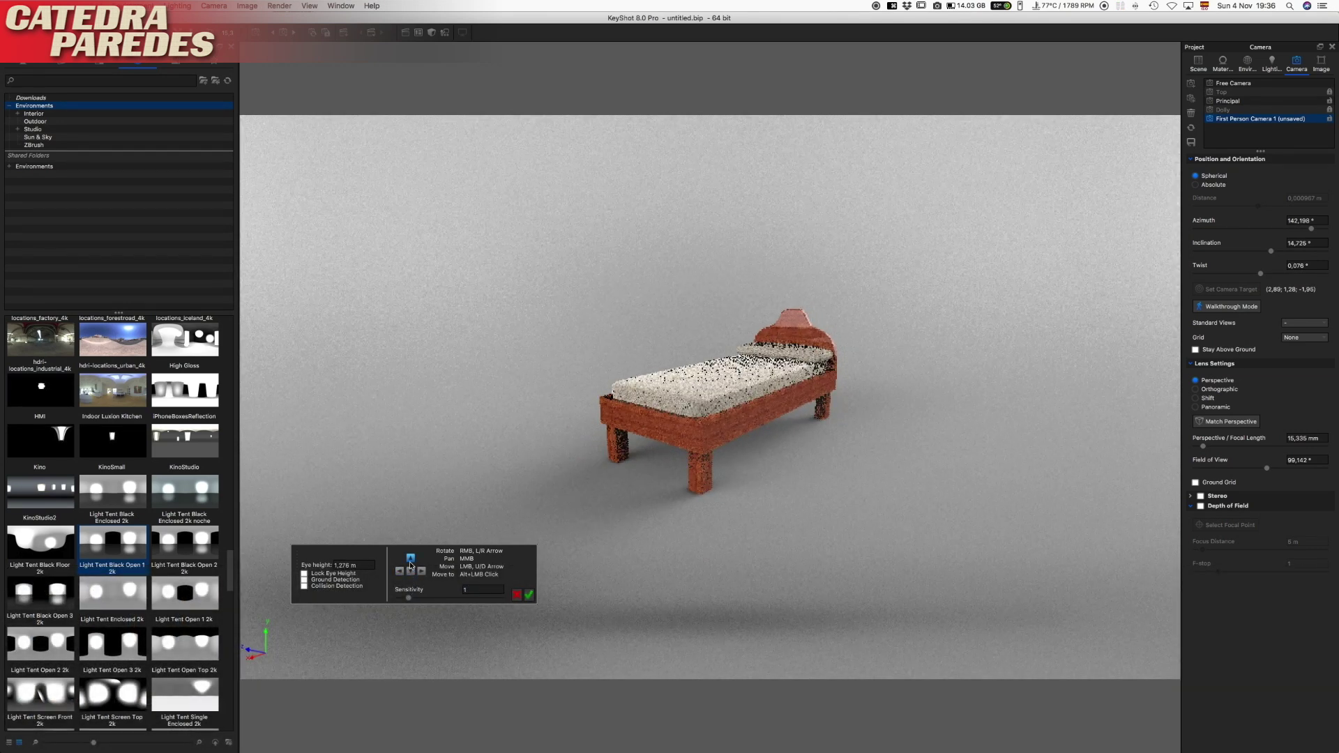
{"action": "left_click", "coordinate": [410, 558]}
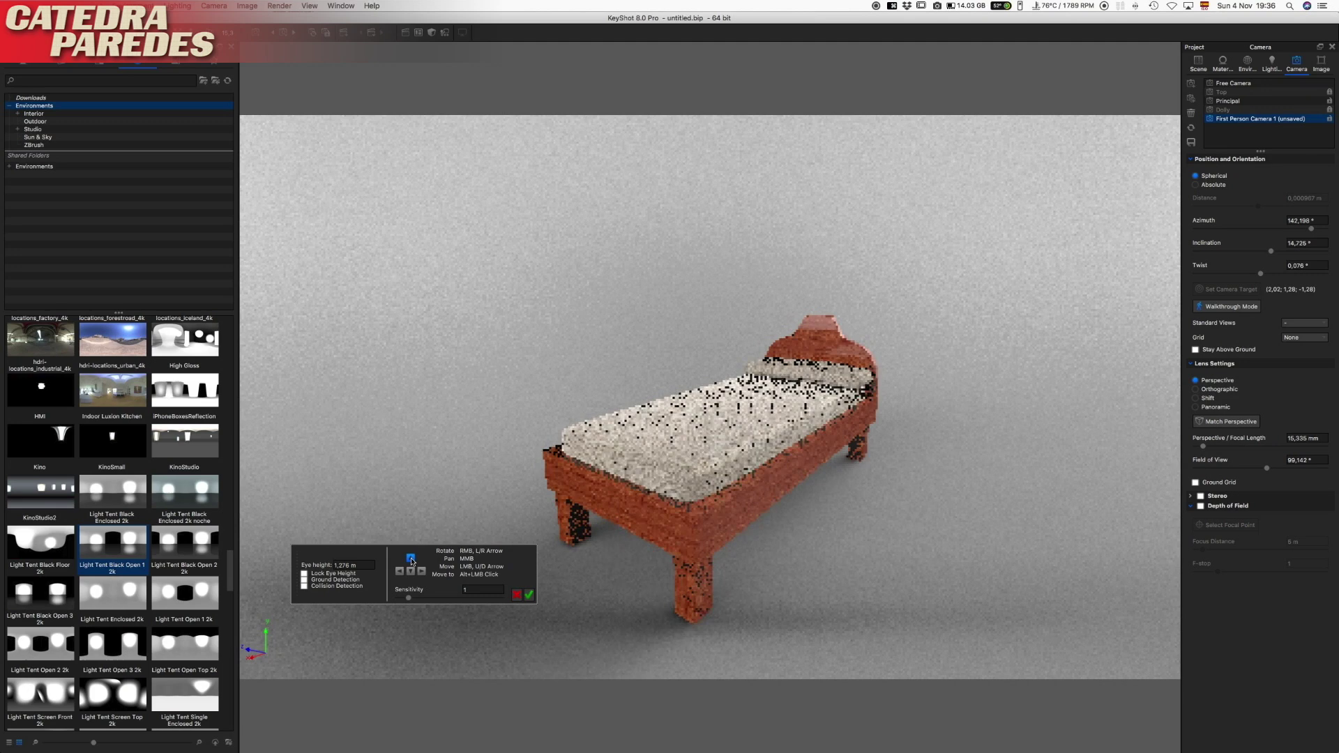
{"action": "left_click", "coordinate": [399, 571]}
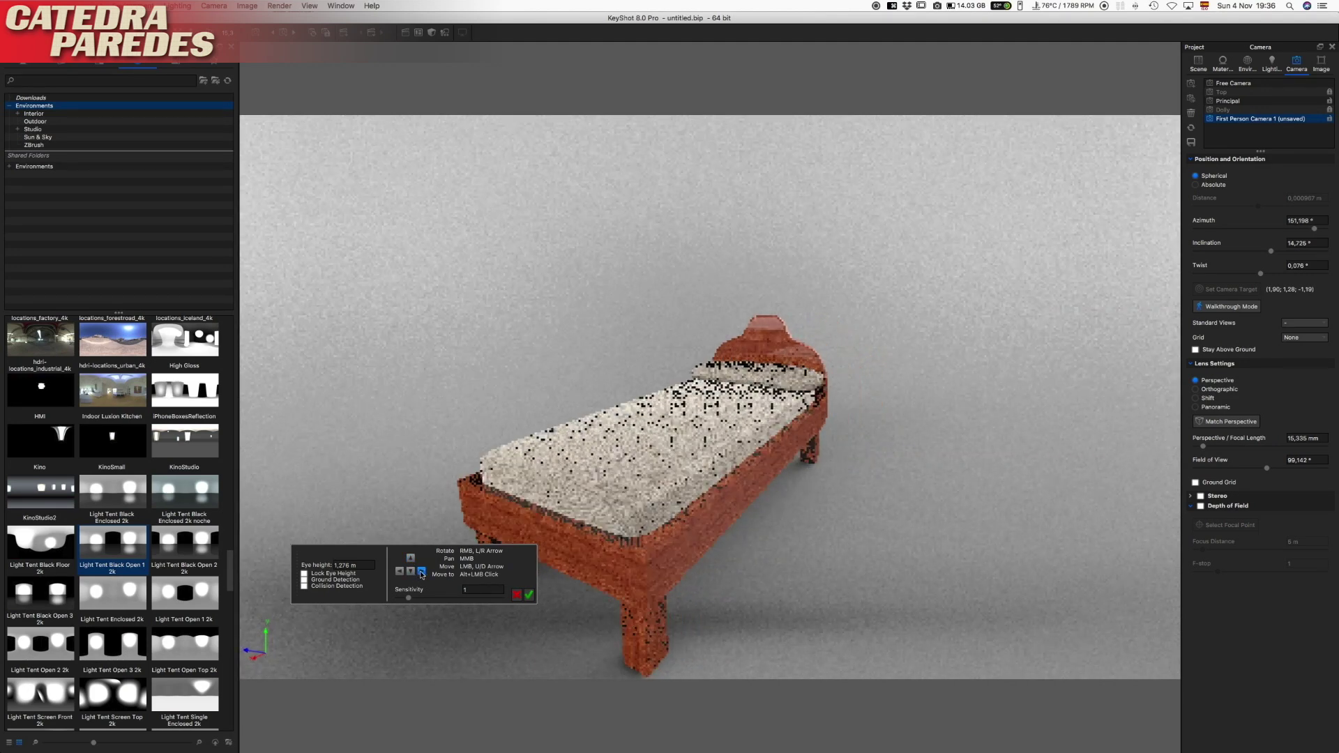
{"action": "left_click", "coordinate": [400, 571]}
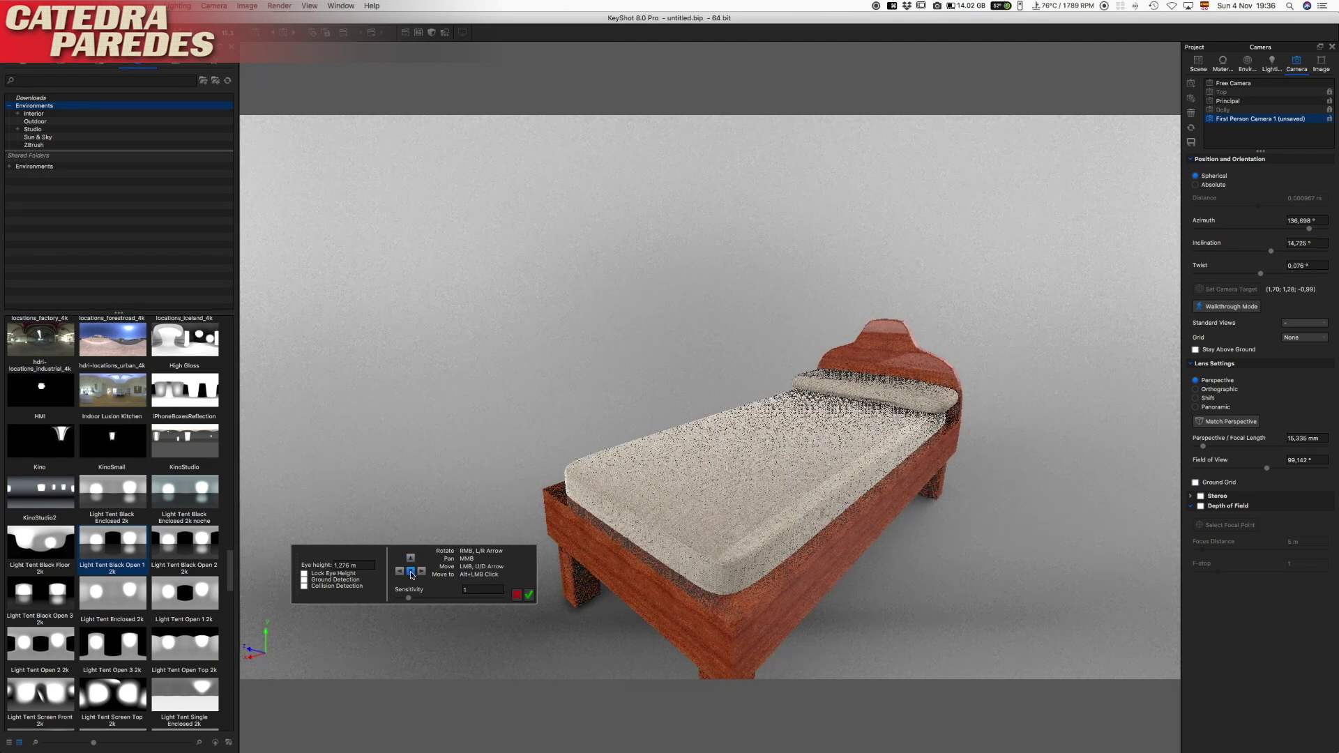
{"action": "left_click", "coordinate": [411, 571]}
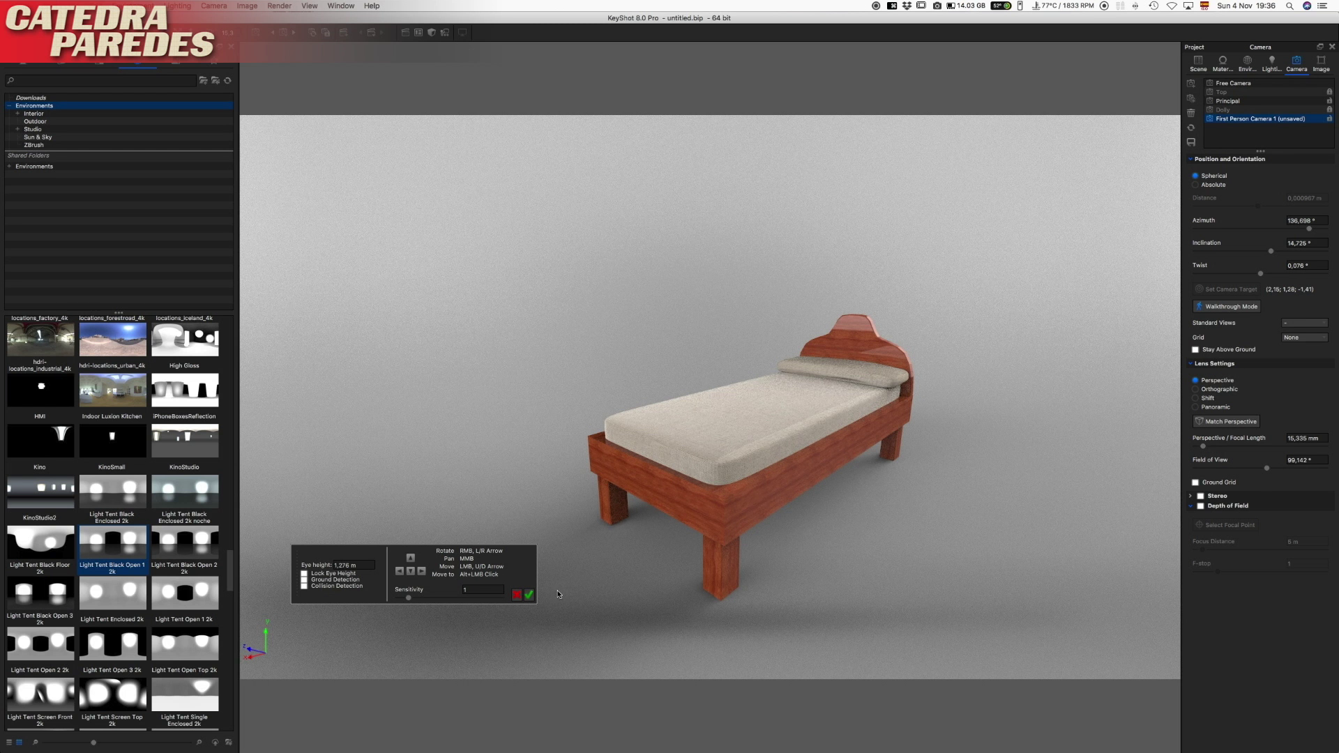
Step: Walk the first-person camera slightly closer to the bed and turn it to an azimuth of 142,198°
{"action": "left_click", "coordinate": [411, 572]}
{"action": "left_click", "coordinate": [411, 562]}
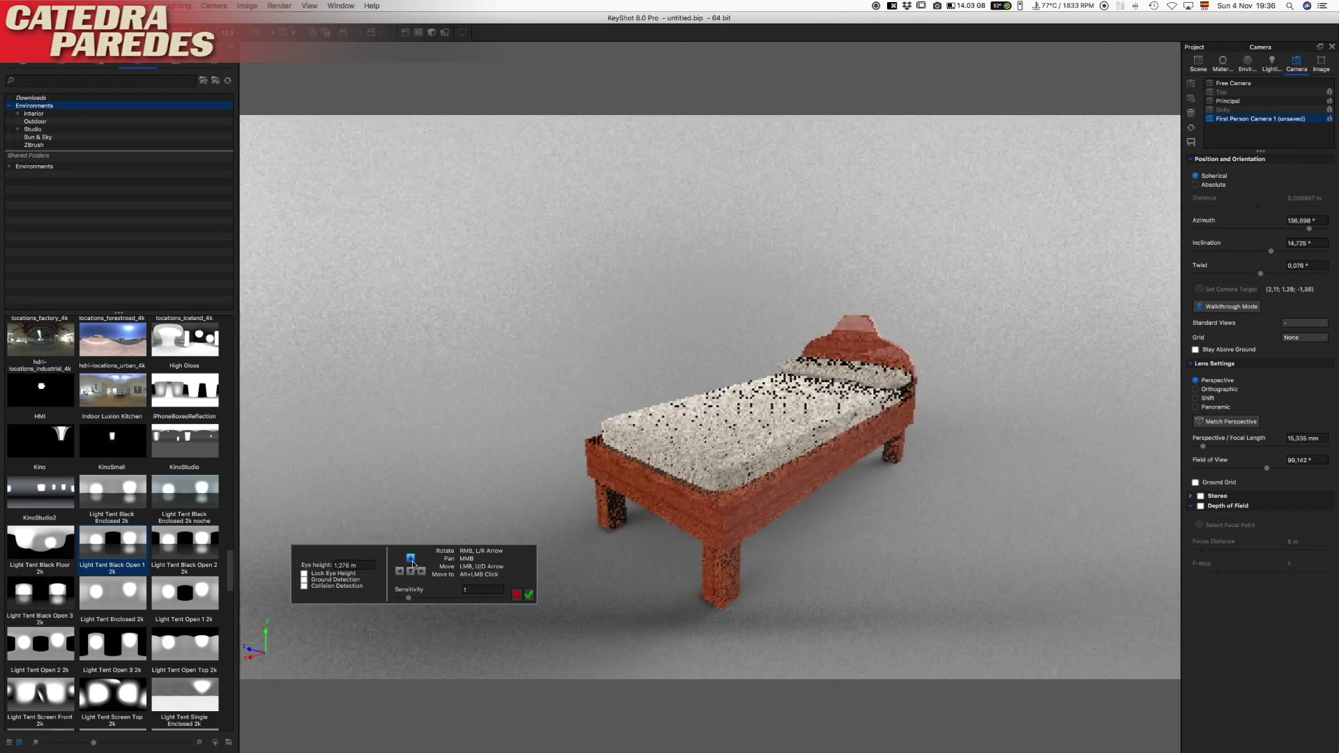
{"action": "left_click", "coordinate": [400, 571]}
{"action": "left_click", "coordinate": [399, 571]}
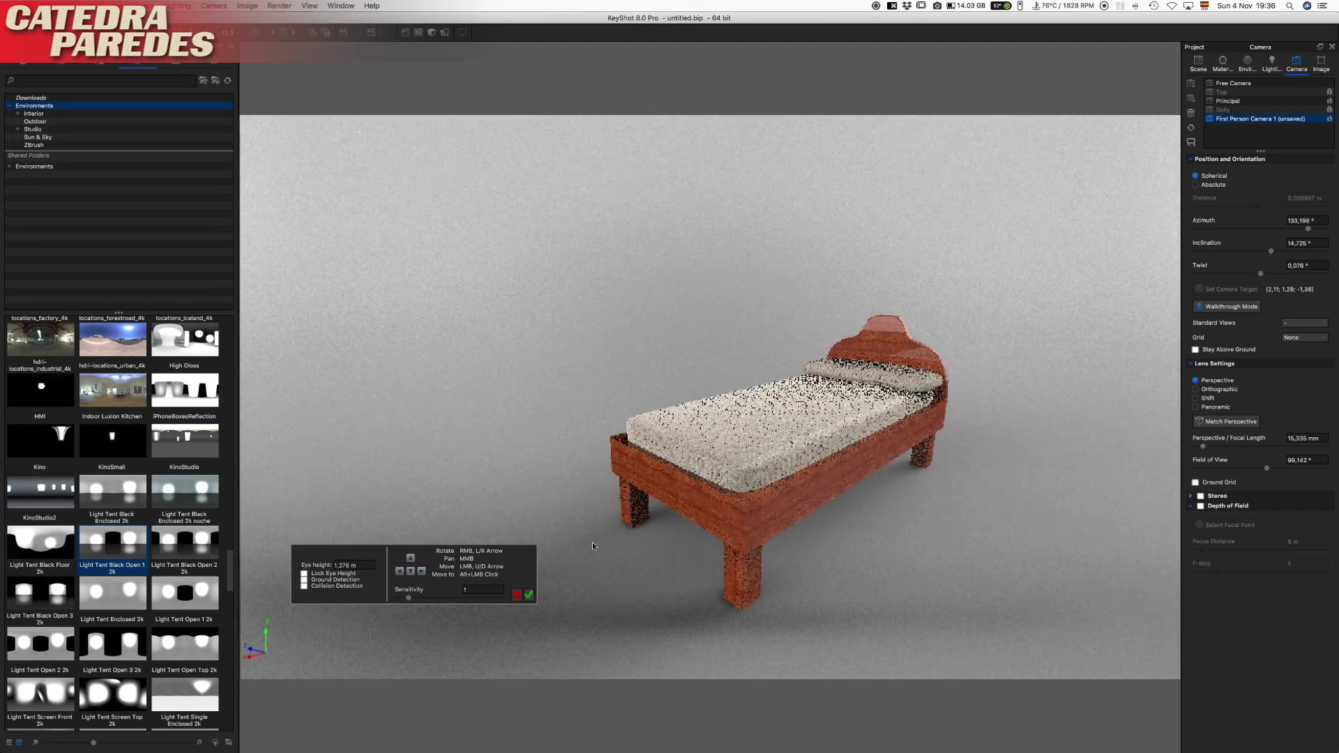
{"action": "left_click", "coordinate": [422, 571]}
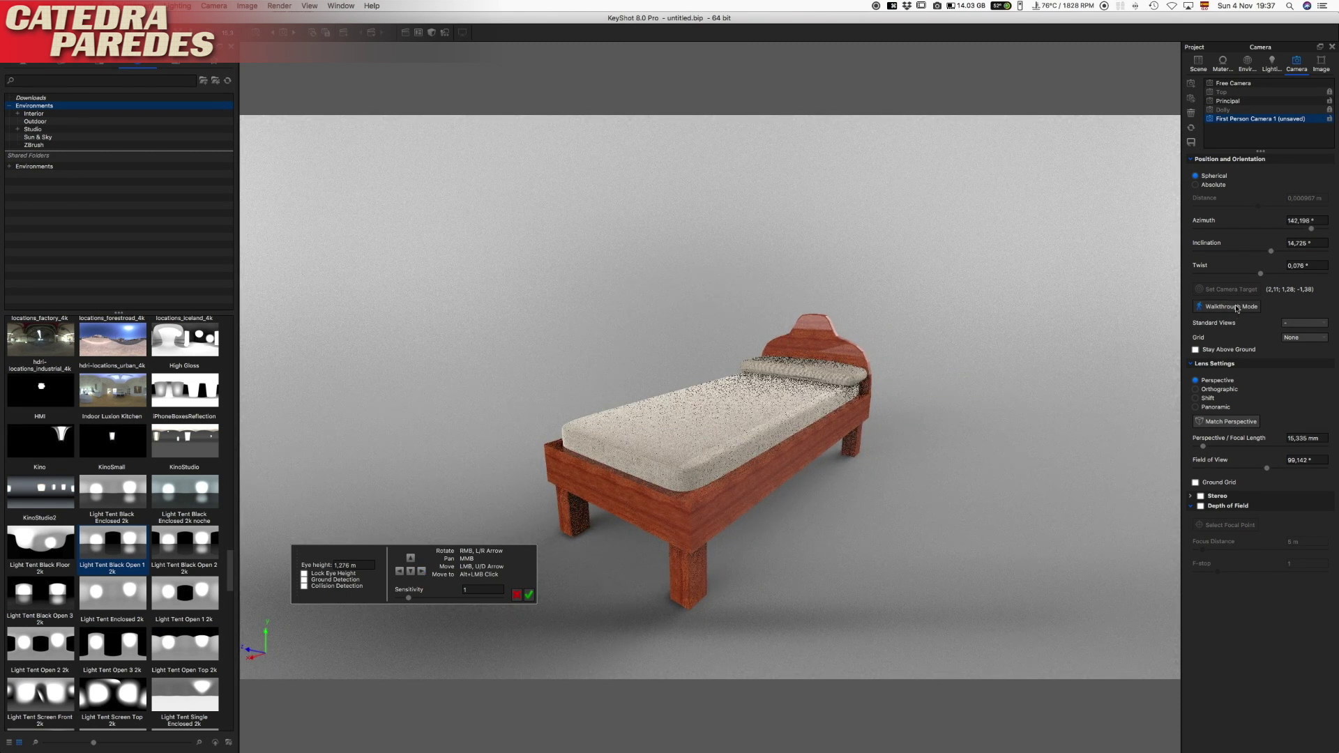
Step: Turn the first-person camera both ways and walk it closer to the bed, ending at an azimuth of 127,198°
{"action": "left_click", "coordinate": [516, 595]}
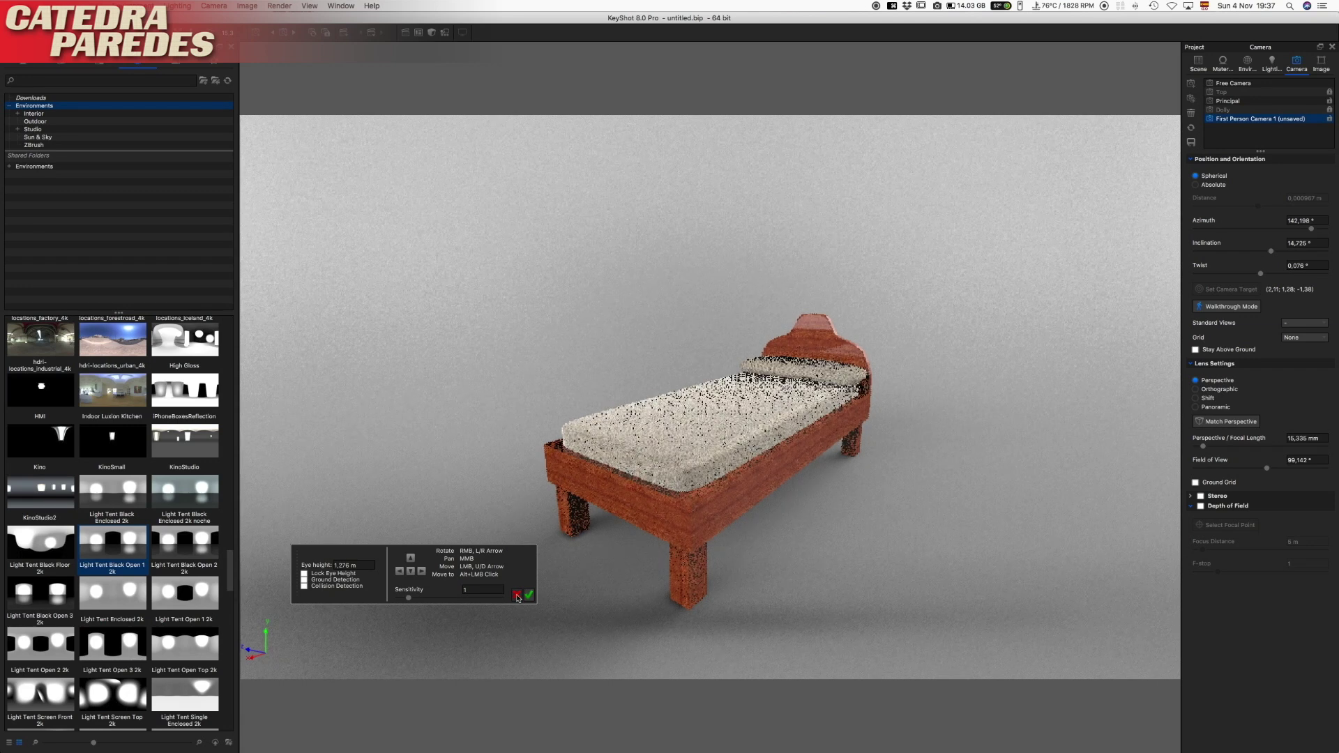
{"action": "left_click", "coordinate": [420, 573]}
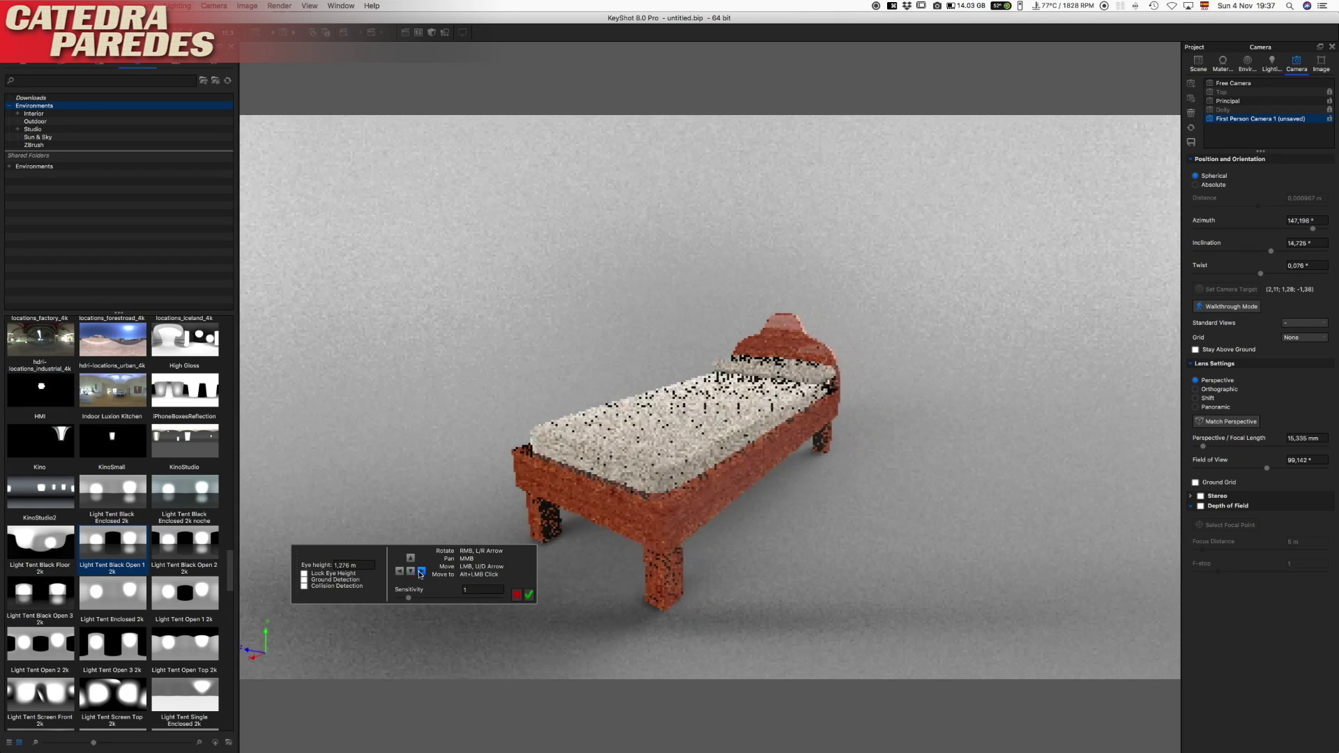
{"action": "left_click", "coordinate": [409, 573]}
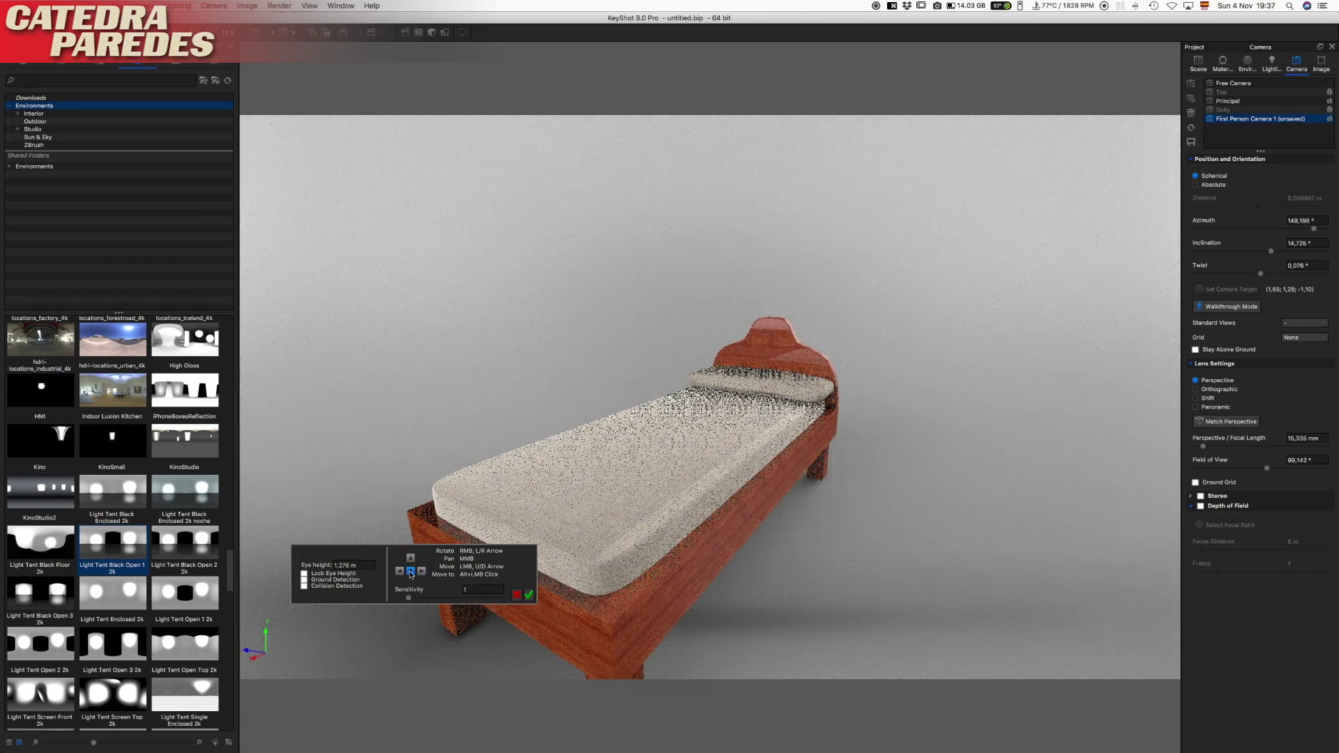
{"action": "left_click", "coordinate": [410, 558]}
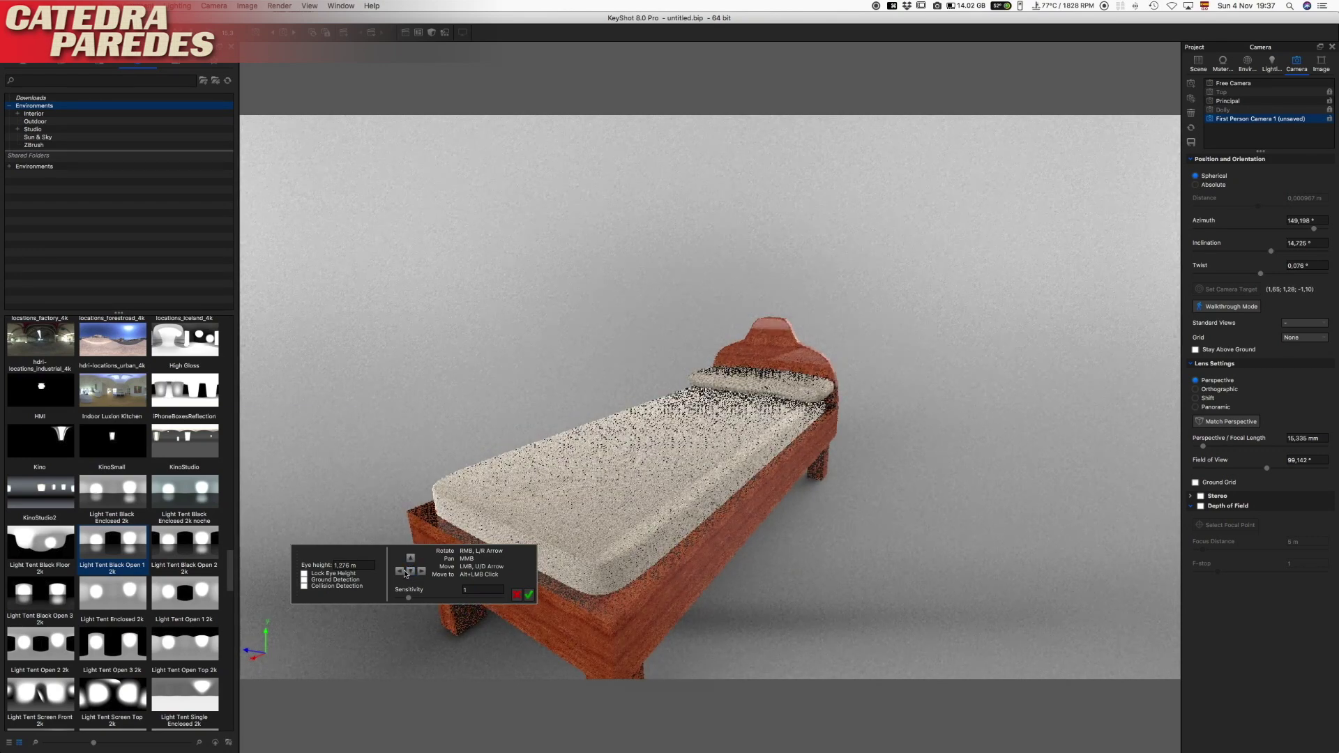
{"action": "left_click", "coordinate": [403, 572]}
{"action": "left_click", "coordinate": [404, 573]}
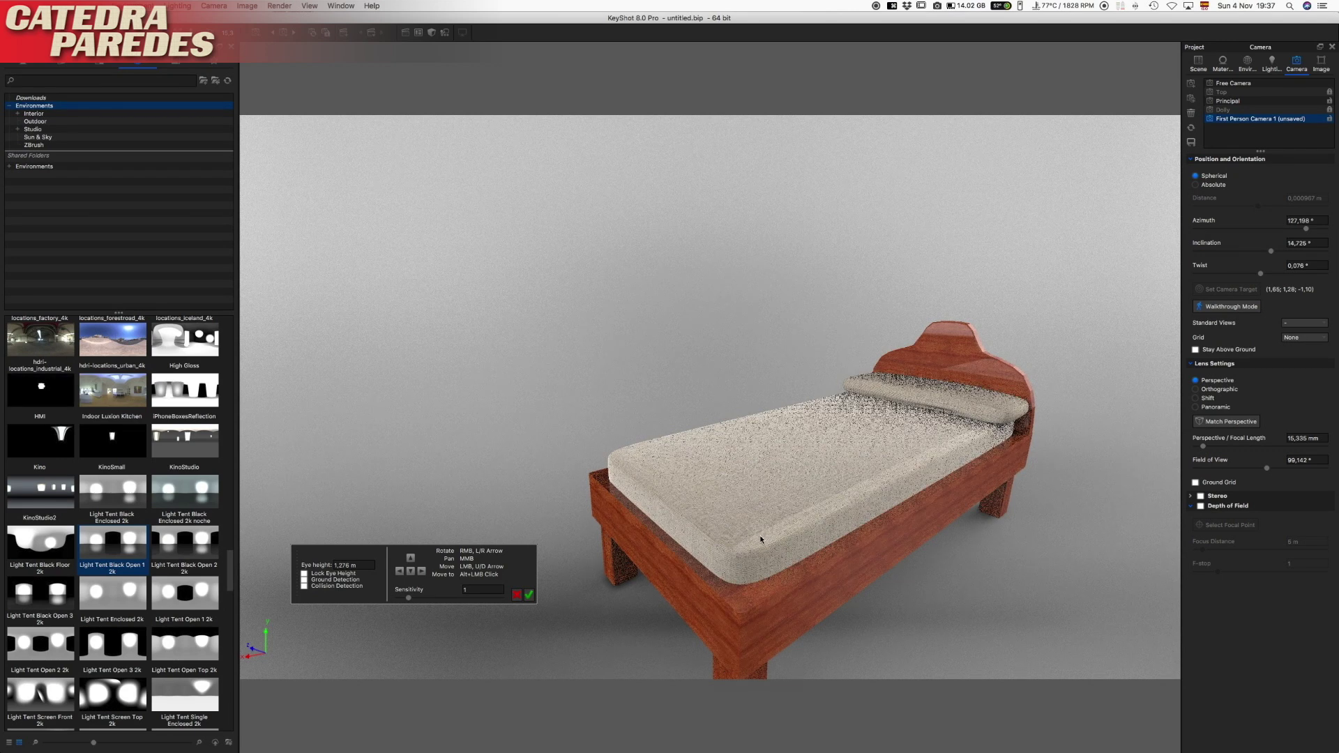
Step: Pan the first-person camera higher over the bed, turn it both ways, and leave Walkthrough Mode without keeping its camera
{"action": "middle_click_drag", "start_coordinate": [759, 534], "coordinate": [756, 563]}
{"action": "middle_click_drag", "start_coordinate": [883, 457], "coordinate": [592, 530]}
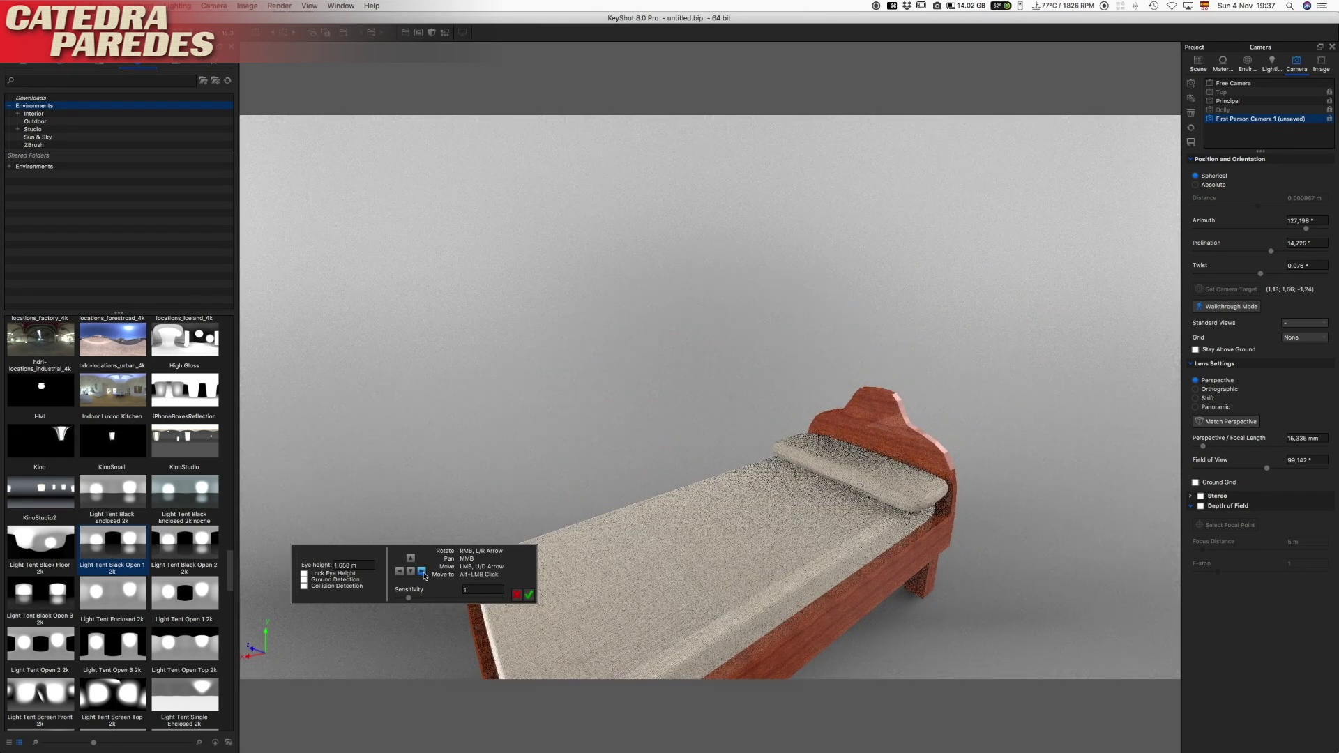
{"action": "left_click", "coordinate": [399, 572]}
{"action": "left_click_drag", "start_coordinate": [400, 571], "coordinate": [411, 573]}
{"action": "left_click", "coordinate": [411, 572]}
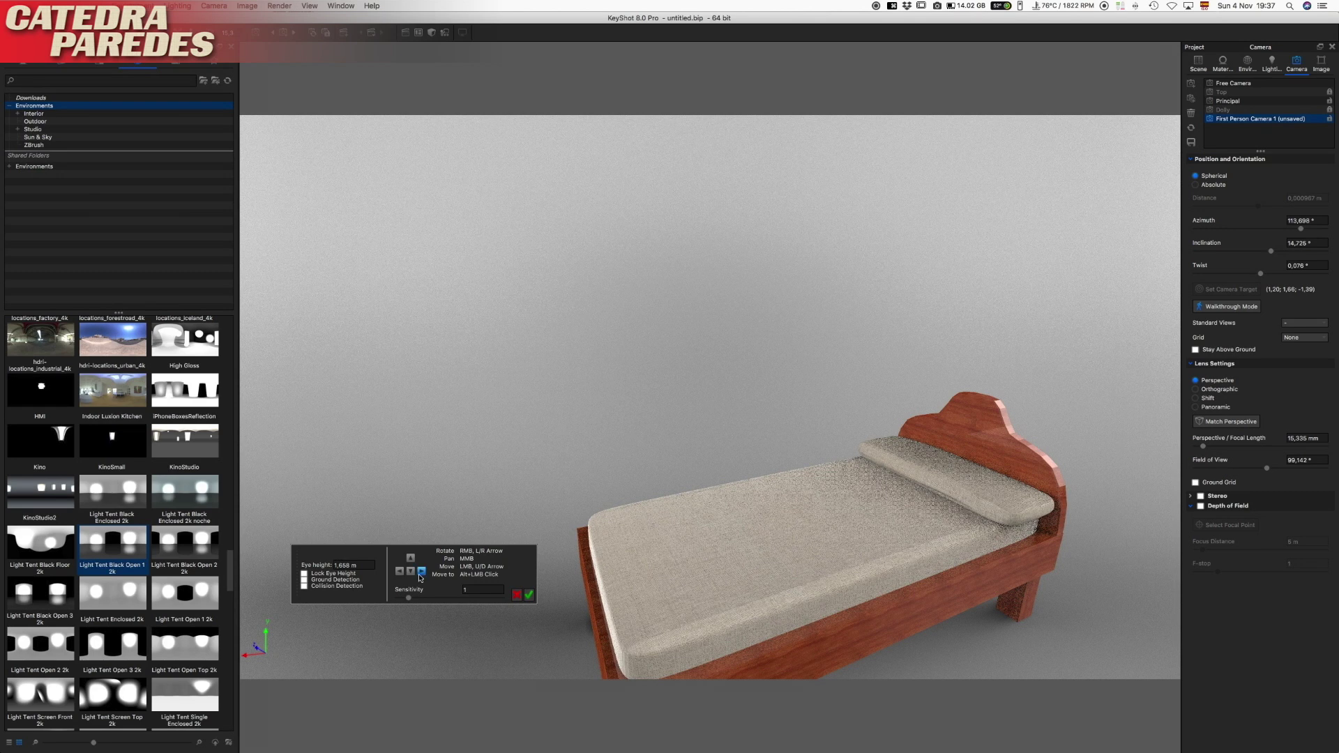
{"action": "left_click_drag", "start_coordinate": [421, 575], "coordinate": [421, 577]}
{"action": "left_click", "coordinate": [399, 571]}
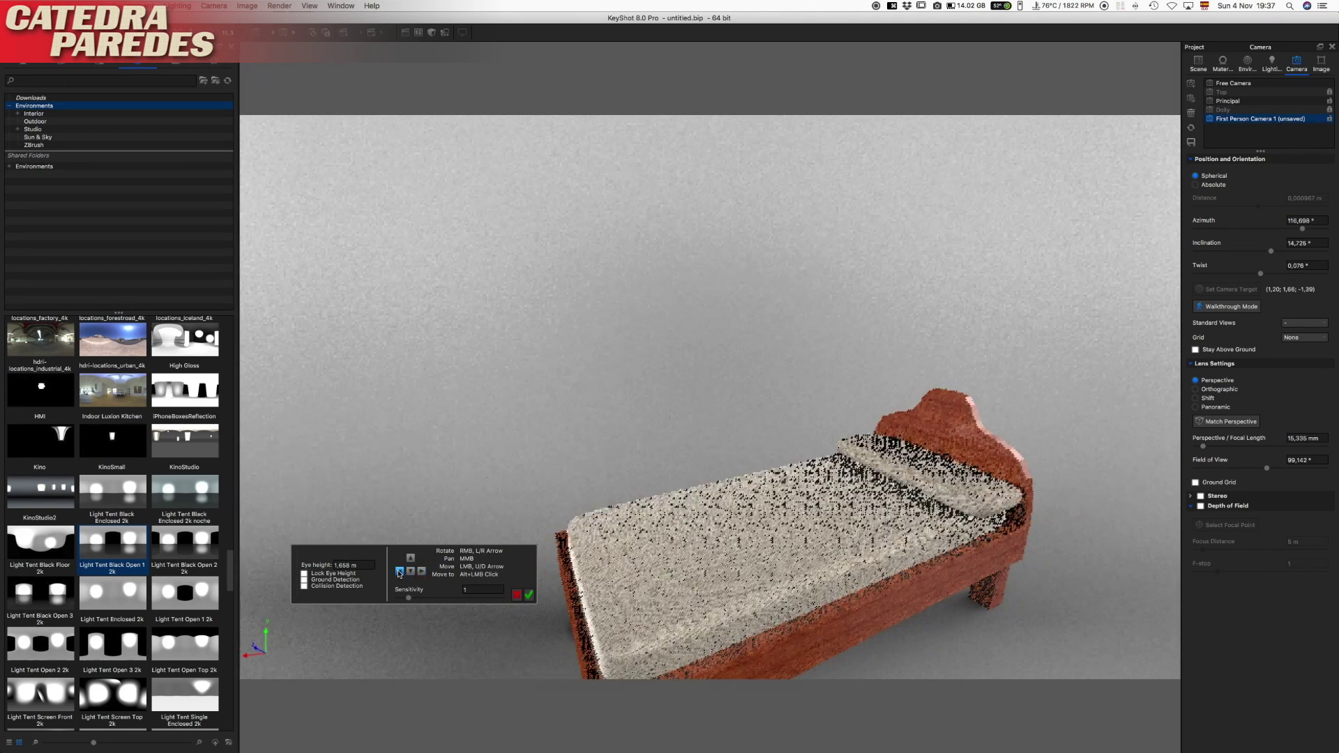
{"action": "left_click", "coordinate": [516, 594]}
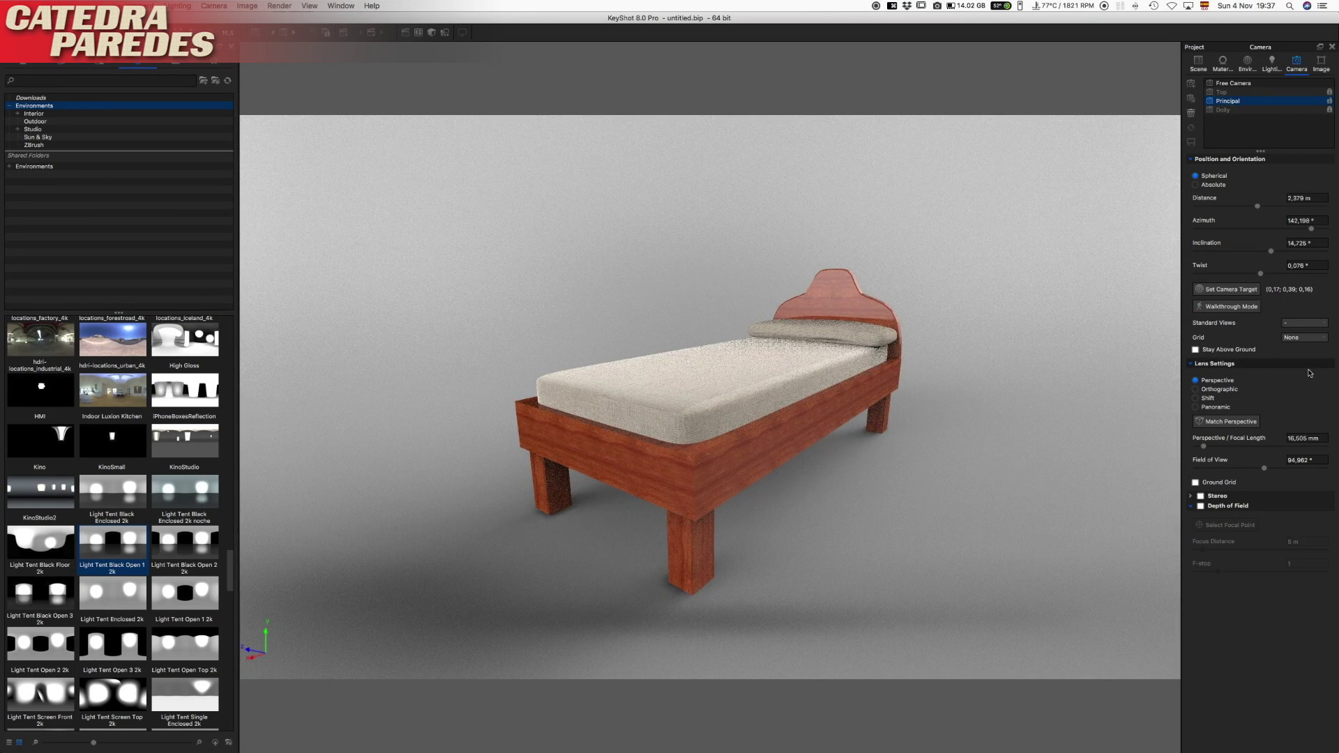
Step: Enable Stay Above Ground for the Principal camera and test it by orbiting down to ground level
{"action": "left_click", "coordinate": [1228, 349]}
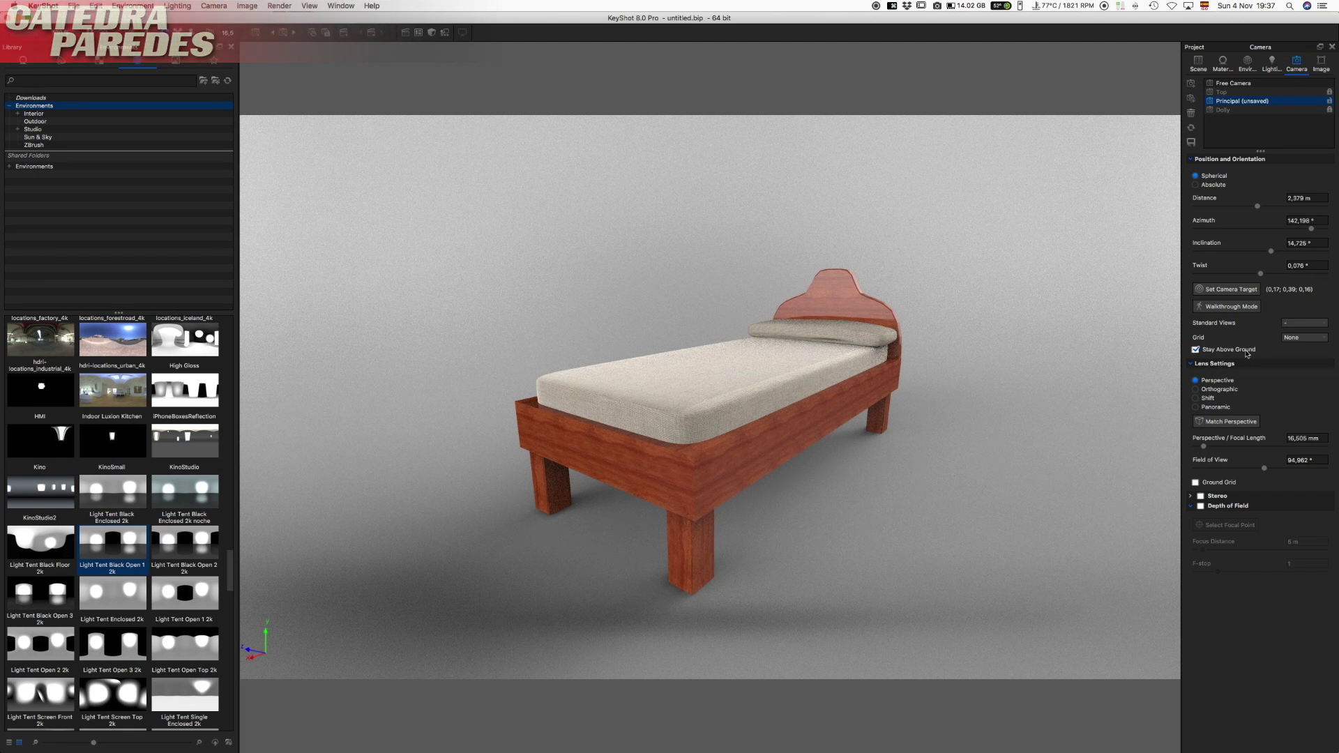
{"action": "left_click_drag", "start_coordinate": [981, 447], "coordinate": [986, 361]}
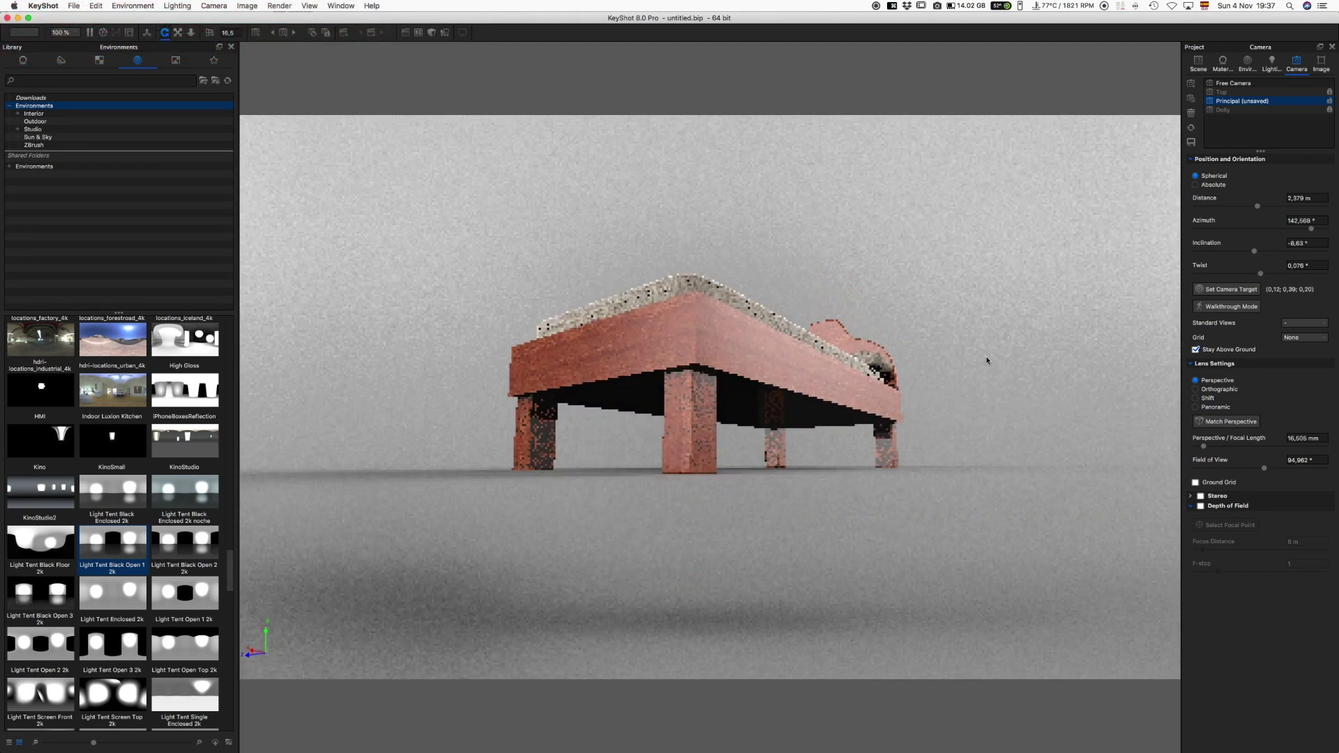
{"action": "left_click_drag", "start_coordinate": [988, 428], "coordinate": [986, 281]}
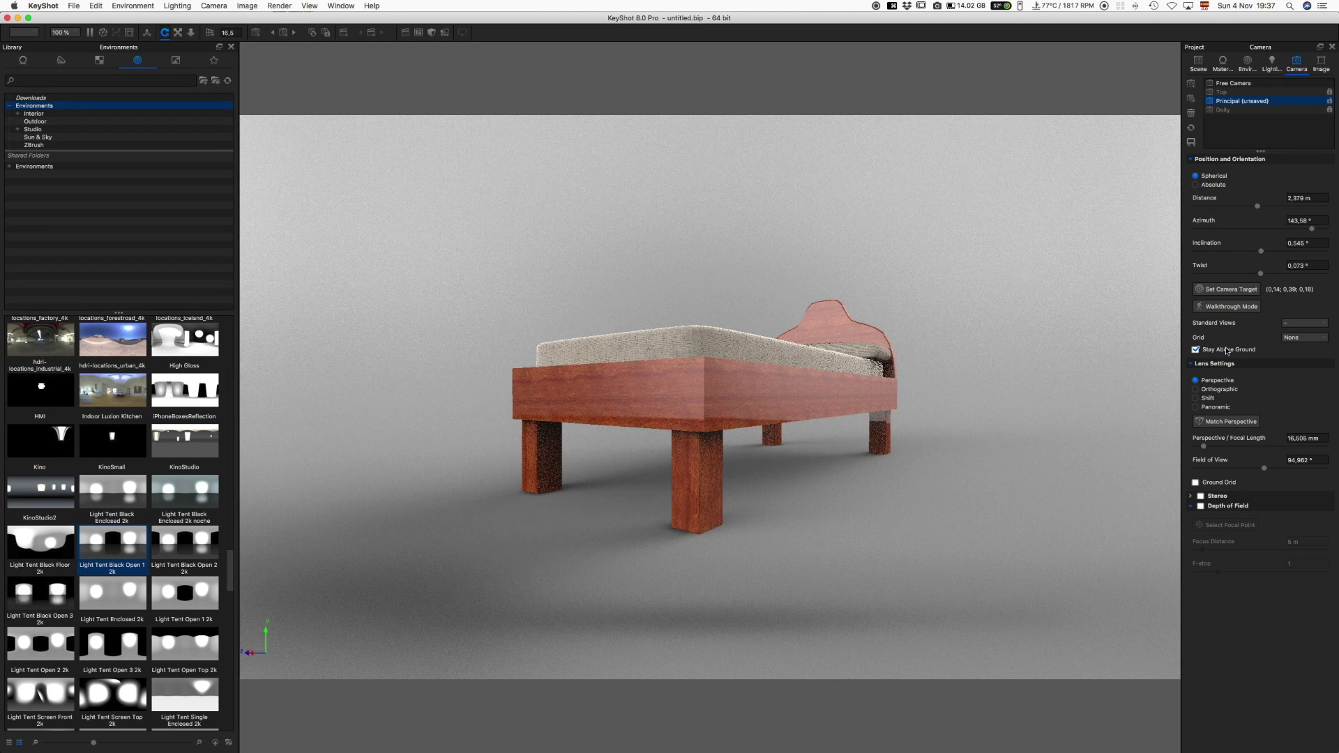
Step: Test the Principal camera with Stay Above Ground disabled by orbiting beneath the bed and back up
{"action": "left_click_drag", "start_coordinate": [992, 488], "coordinate": [995, 365]}
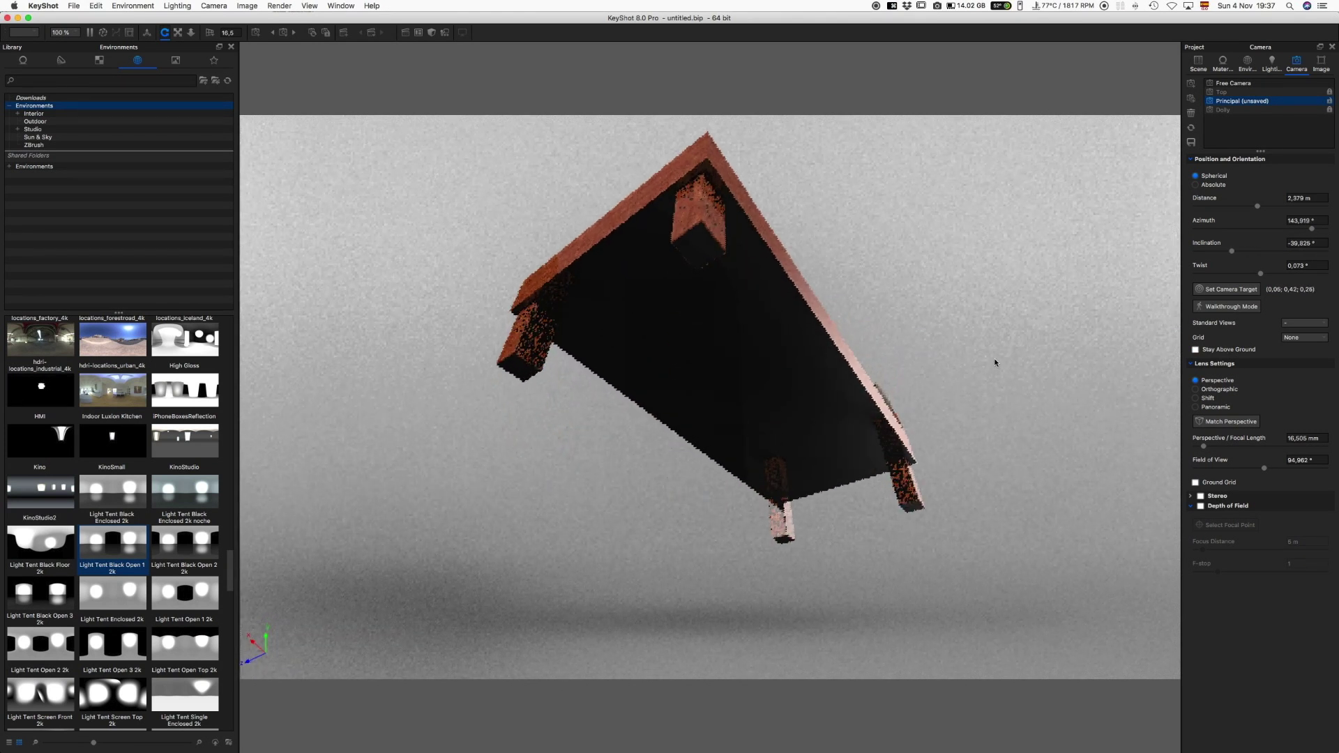
{"action": "left_click_drag", "start_coordinate": [910, 317], "coordinate": [913, 323]}
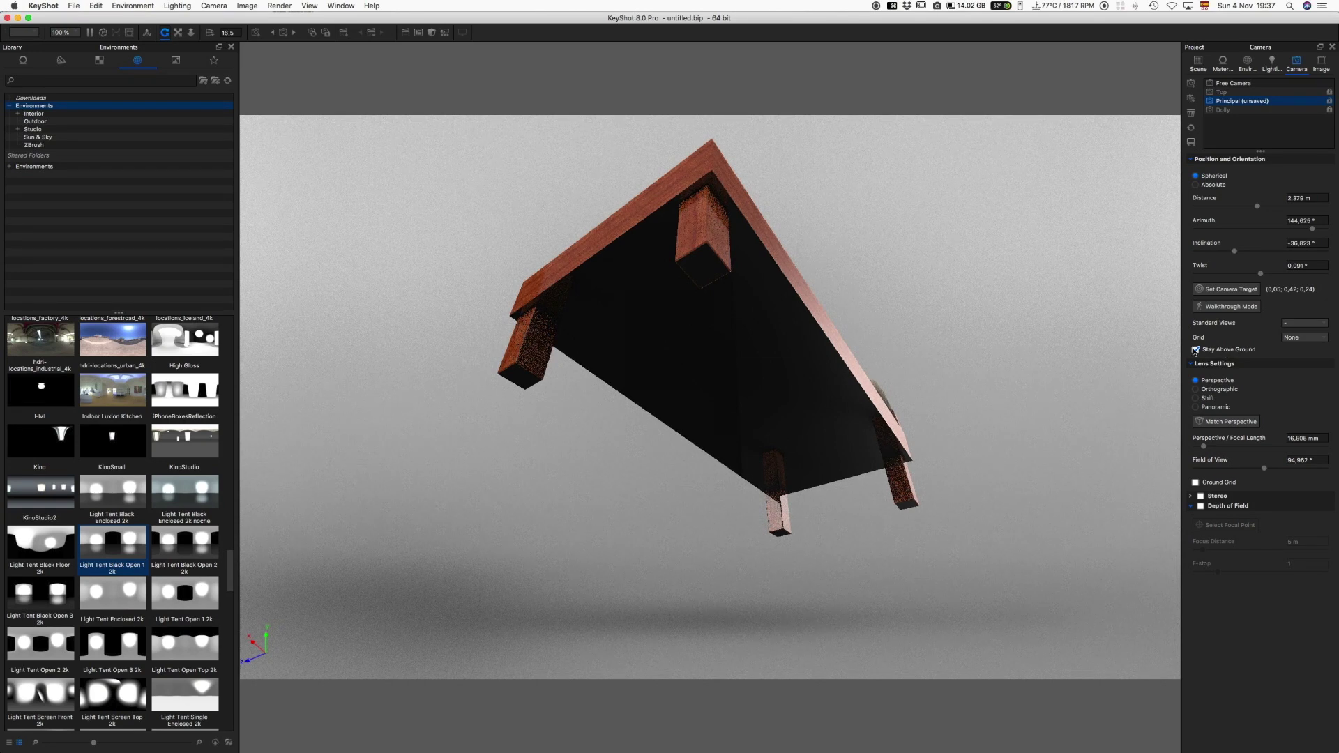
{"action": "left_click_drag", "start_coordinate": [998, 376], "coordinate": [989, 423]}
{"action": "left_click_drag", "start_coordinate": [1073, 389], "coordinate": [1088, 599]}
Step: With Stay Above Ground enabled, orbit the Principal camera to 134,193° azimuth and 14,058° inclination and save it
{"action": "left_click", "coordinate": [1235, 349]}
{"action": "left_click_drag", "start_coordinate": [965, 487], "coordinate": [961, 305]}
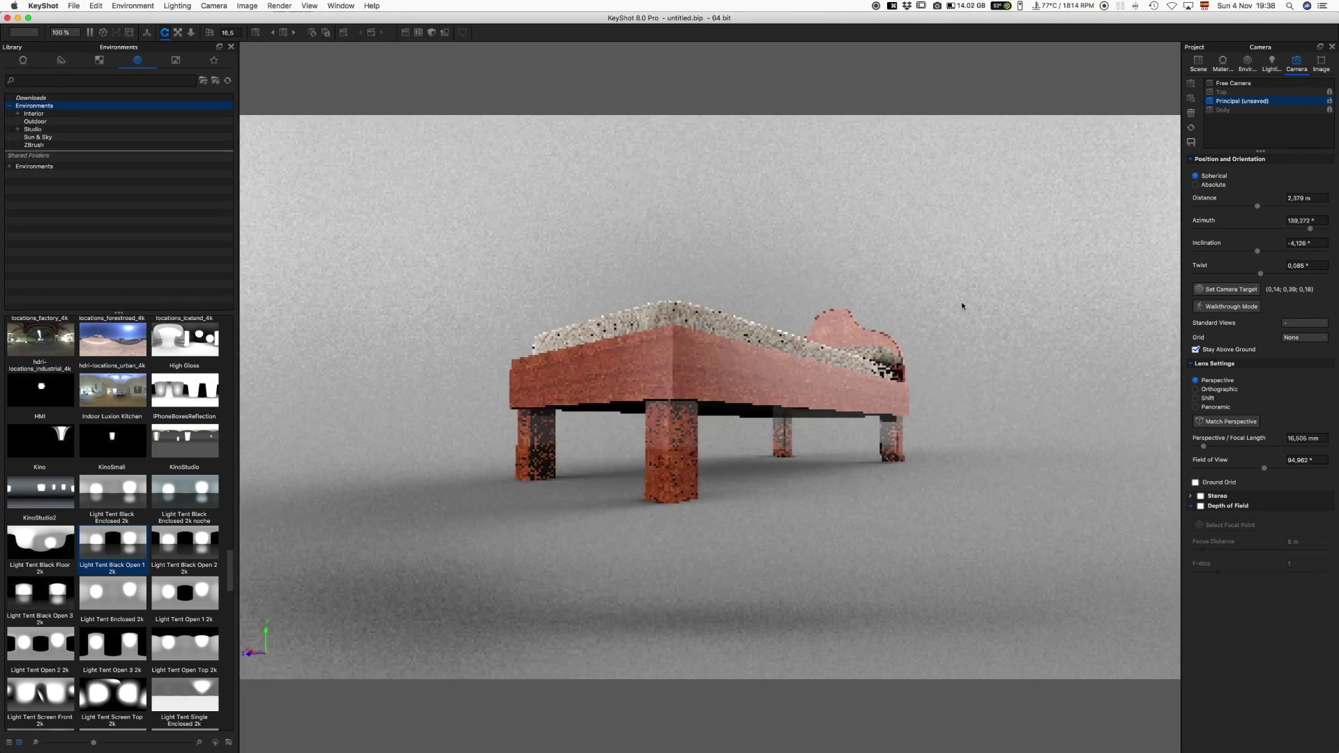
{"action": "left_click_drag", "start_coordinate": [1037, 403], "coordinate": [937, 469]}
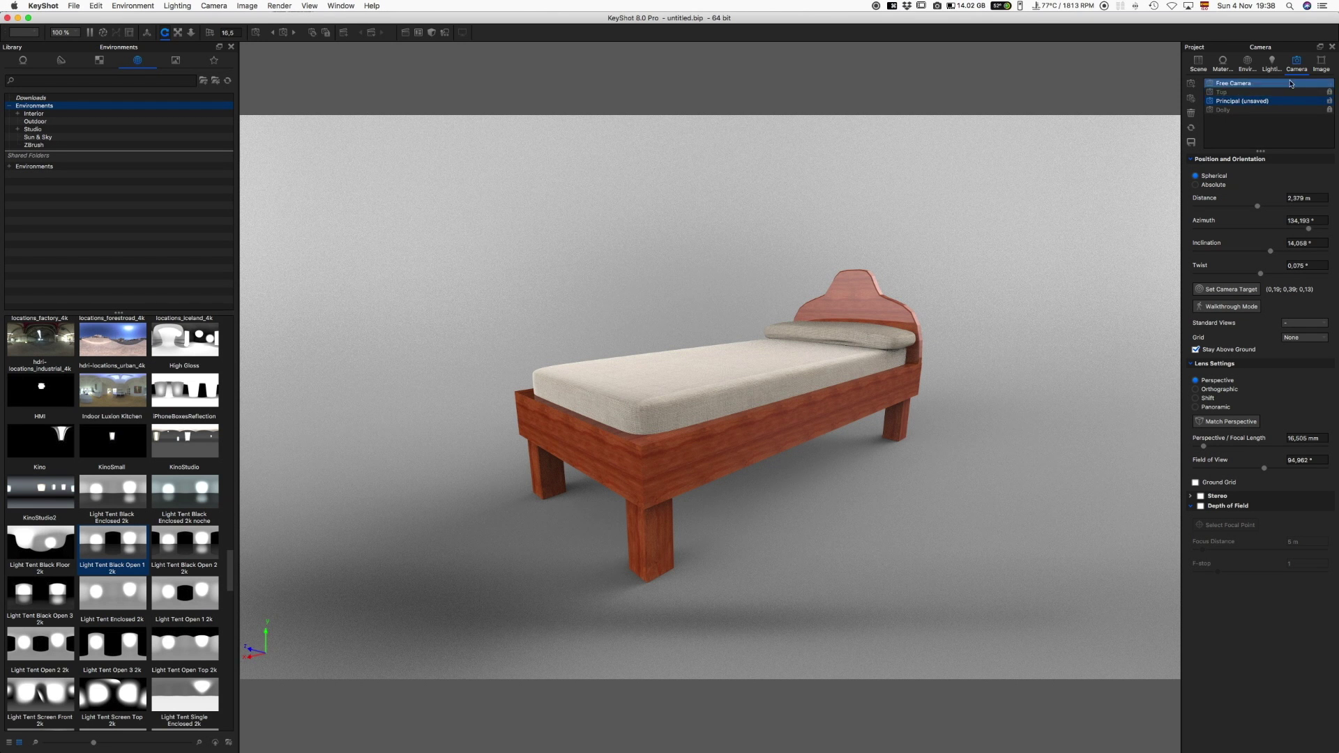
{"action": "left_click", "coordinate": [1265, 103]}
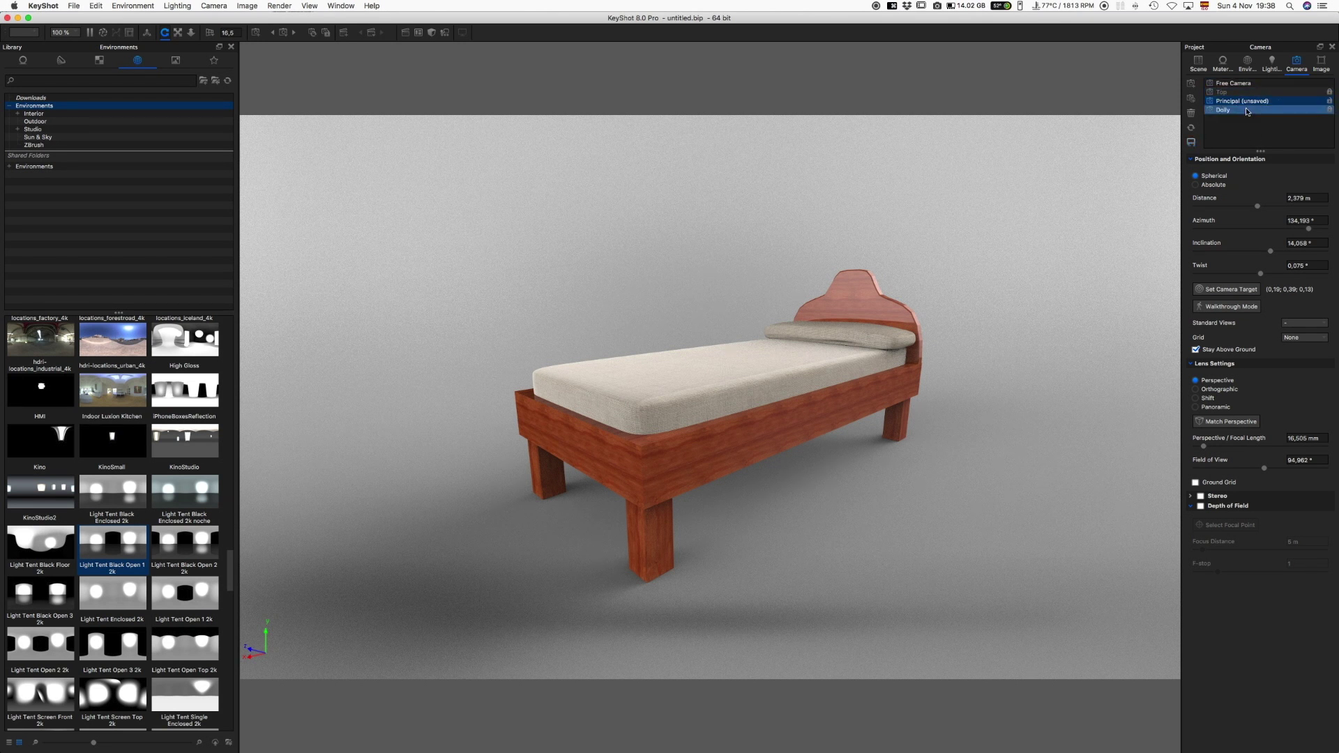
{"action": "left_click", "coordinate": [1191, 143]}
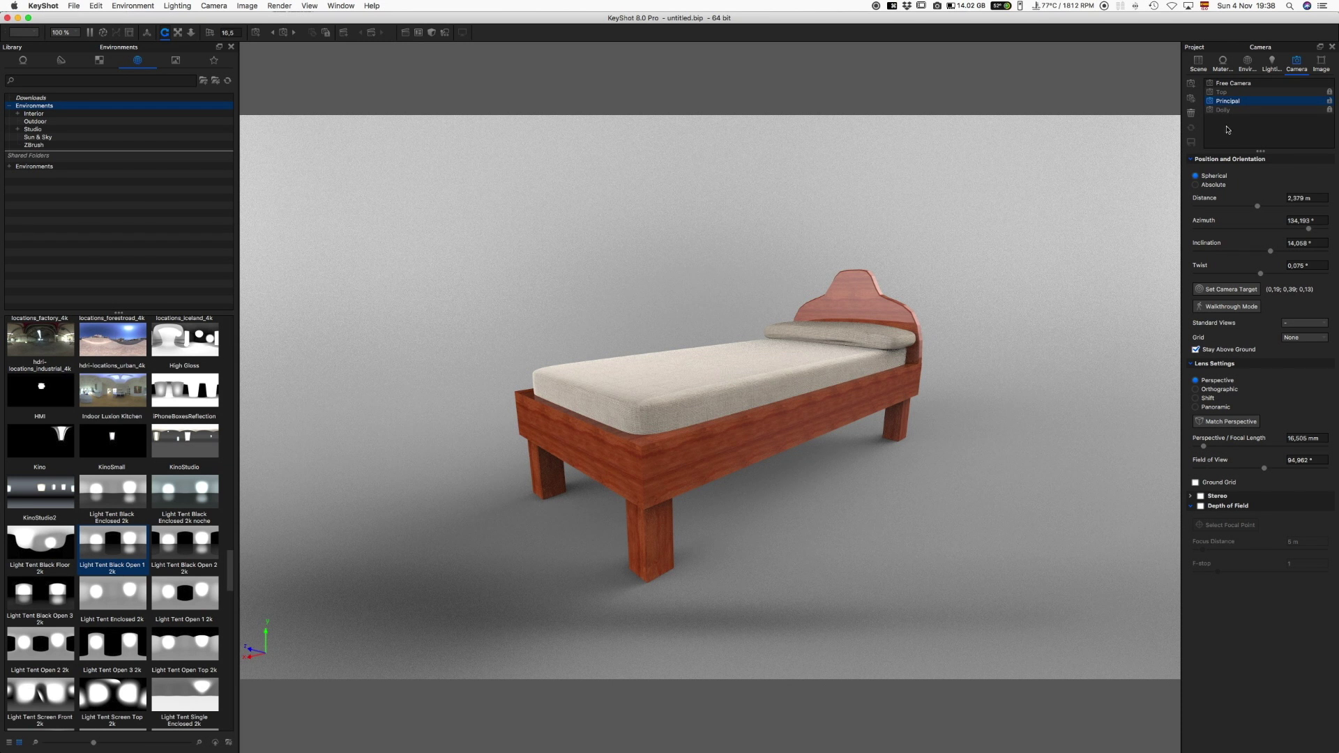
Step: Enable Global Illumination in the lighting settings and light the bed with the hdri-locations_urban_4k environment
{"action": "left_click", "coordinate": [1273, 69]}
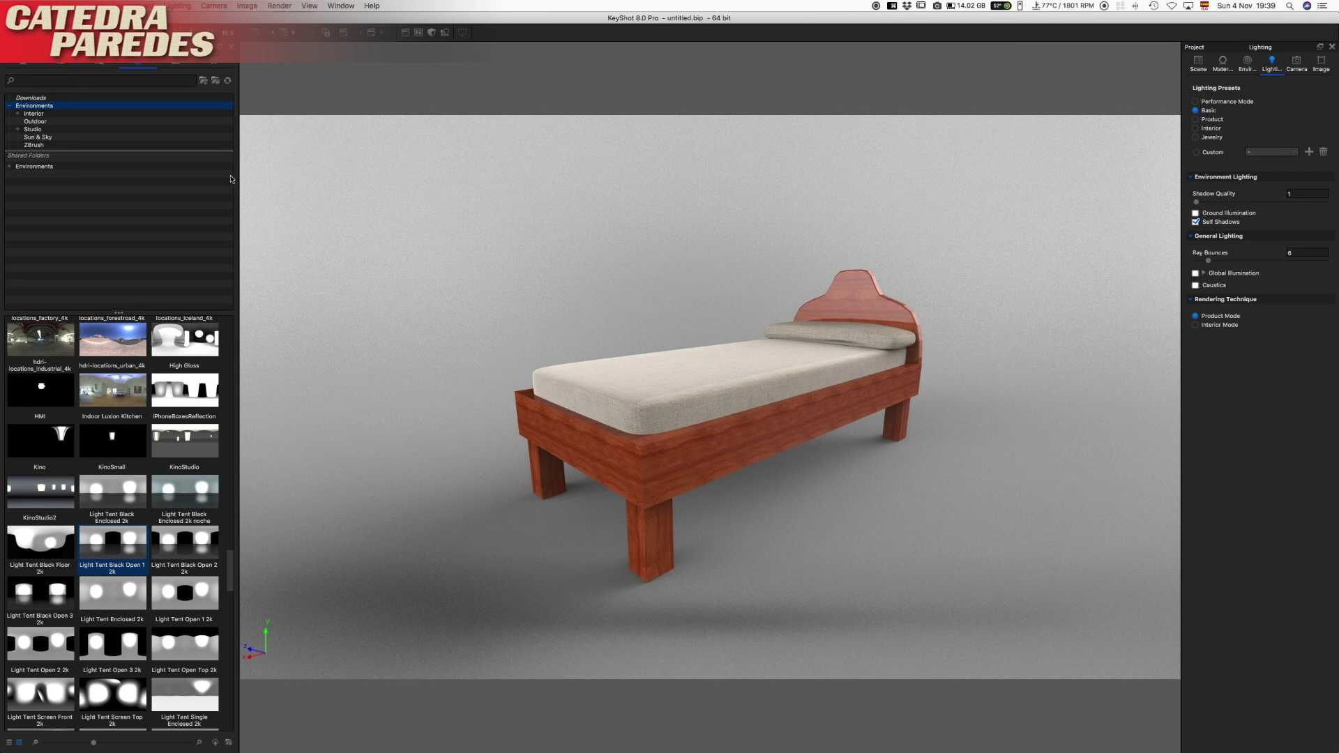
{"action": "left_click", "coordinate": [166, 97]}
{"action": "left_click", "coordinate": [1195, 274]}
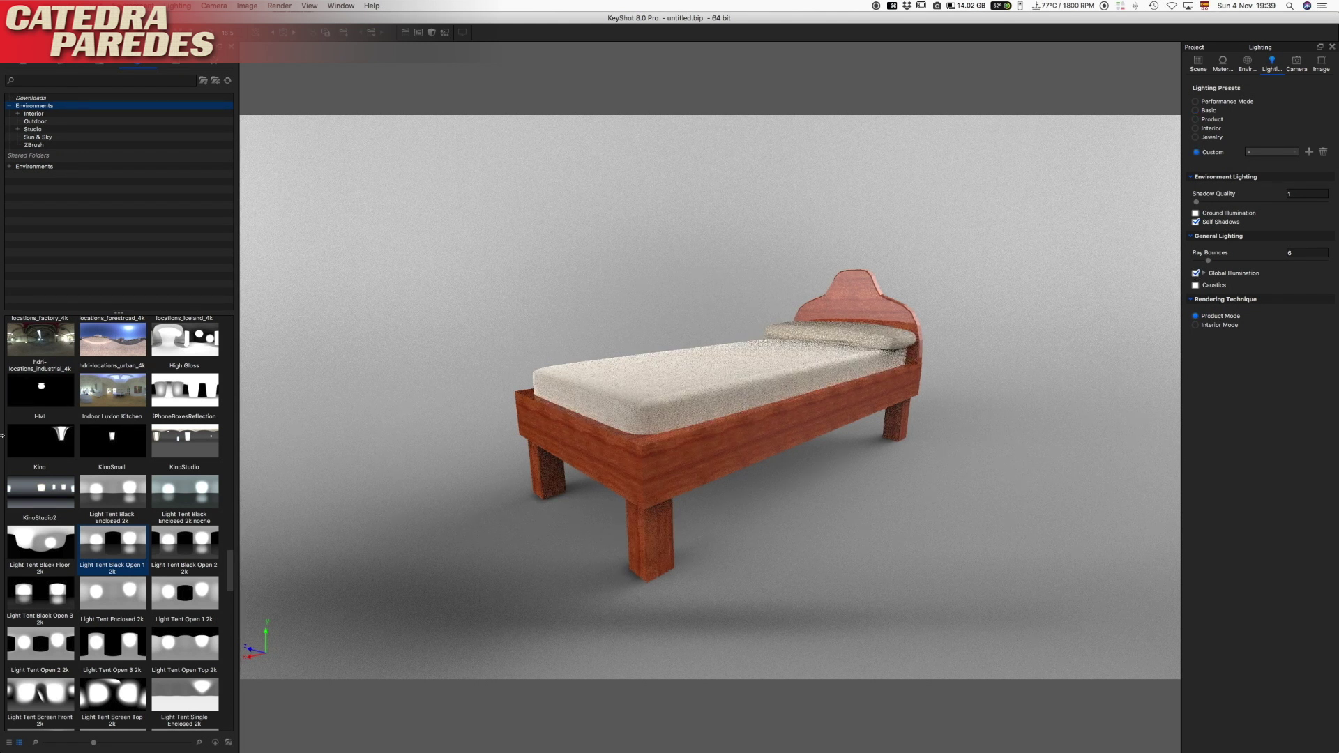
{"action": "left_click_drag", "start_coordinate": [108, 352], "coordinate": [366, 396]}
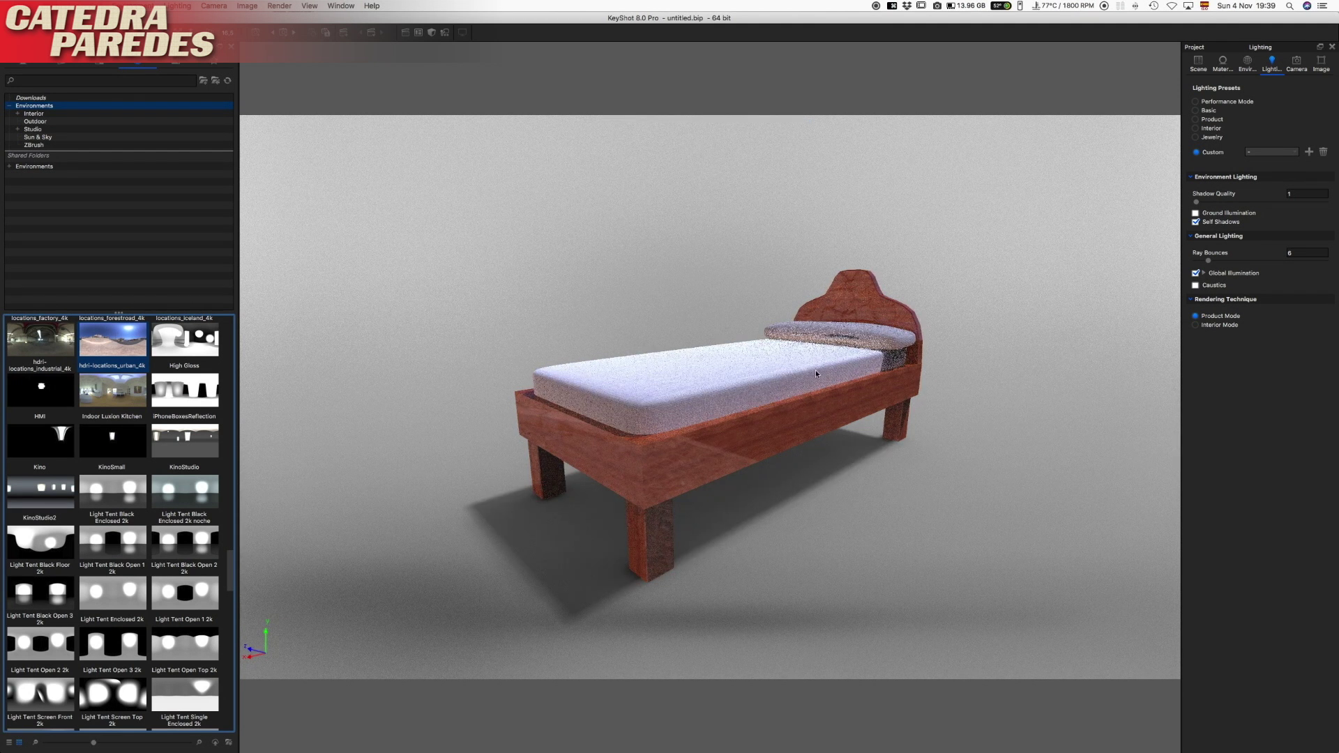
{"action": "left_click", "coordinate": [1203, 273]}
{"action": "left_click_drag", "start_coordinate": [1200, 298], "coordinate": [1202, 299]}
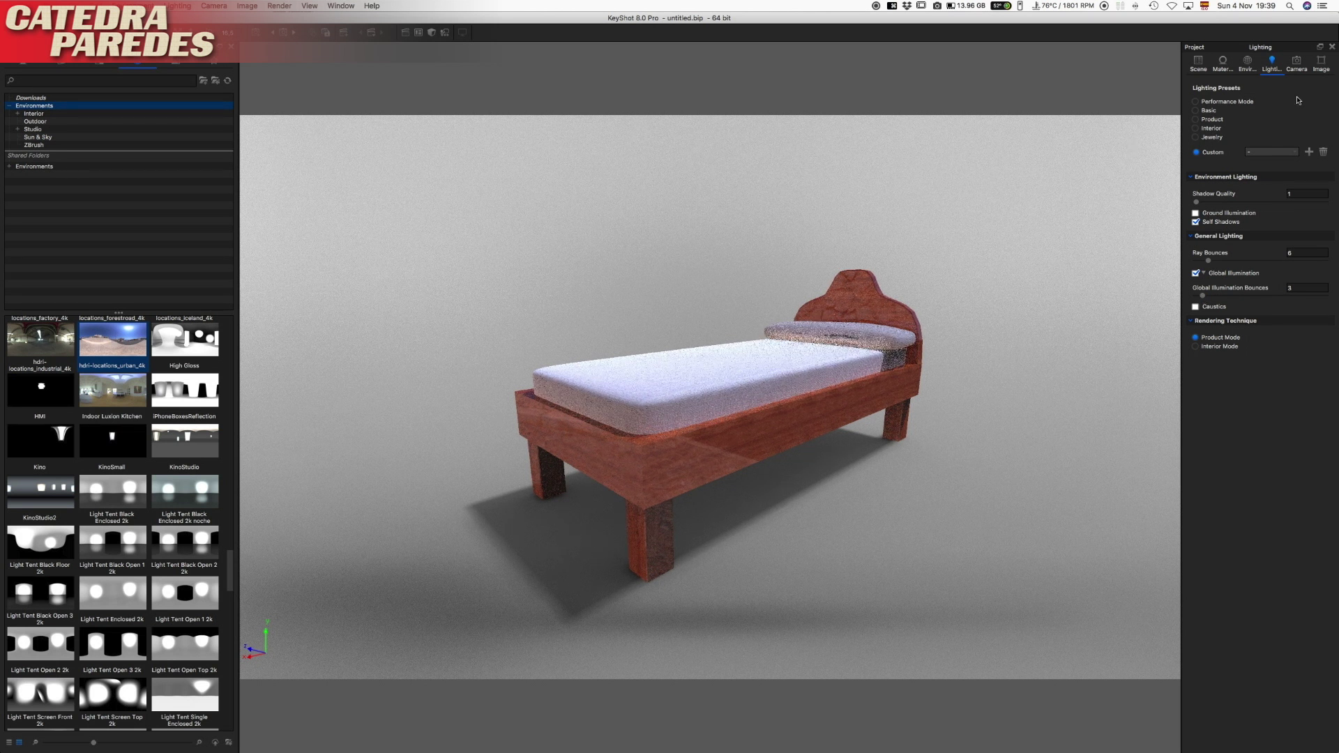
Step: Return to the camera settings and set the Principal camera's distance to 2,393 m
{"action": "left_click", "coordinate": [1296, 63]}
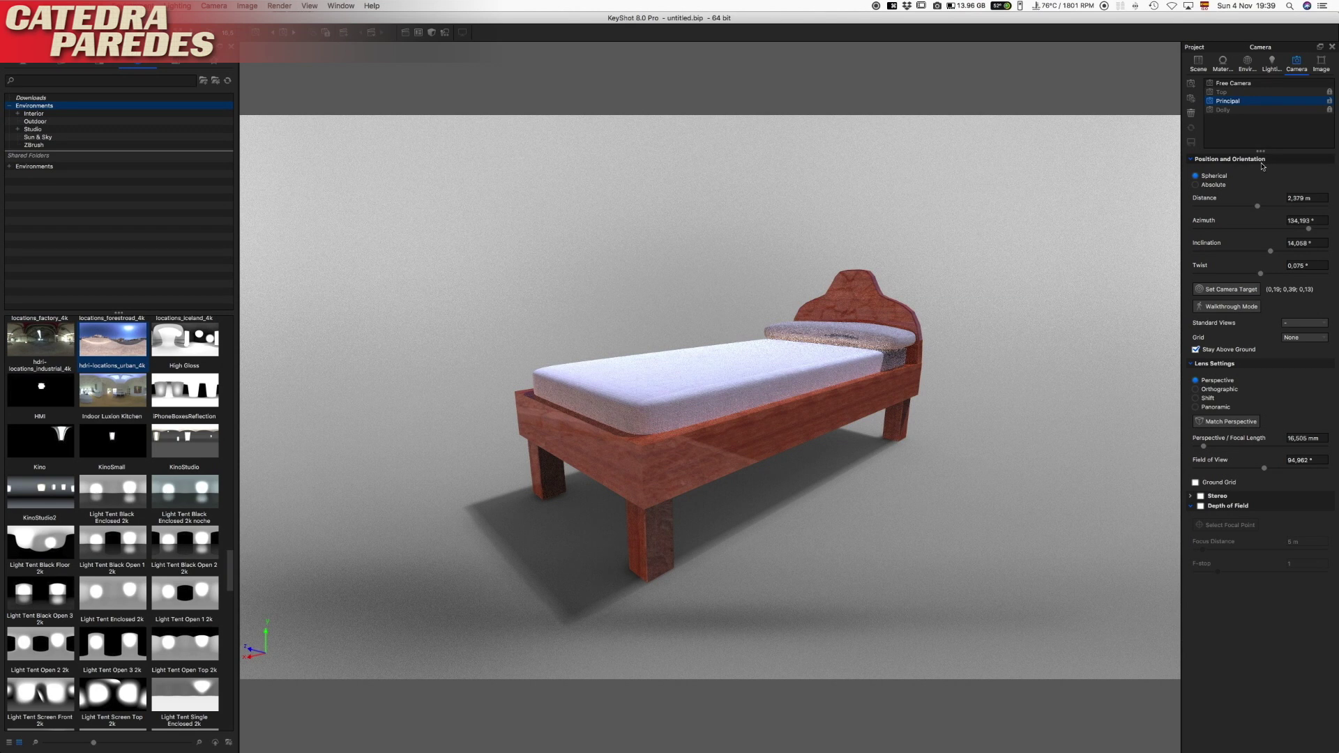
{"action": "mouse_move", "coordinate": [1258, 206]}
{"action": "left_mouse_down"}
{"action": "mouse_move", "coordinate": [1336, 208]}
{"action": "mouse_move", "coordinate": [1249, 217]}
{"action": "mouse_move", "coordinate": [1261, 217]}
{"action": "left_mouse_up"}
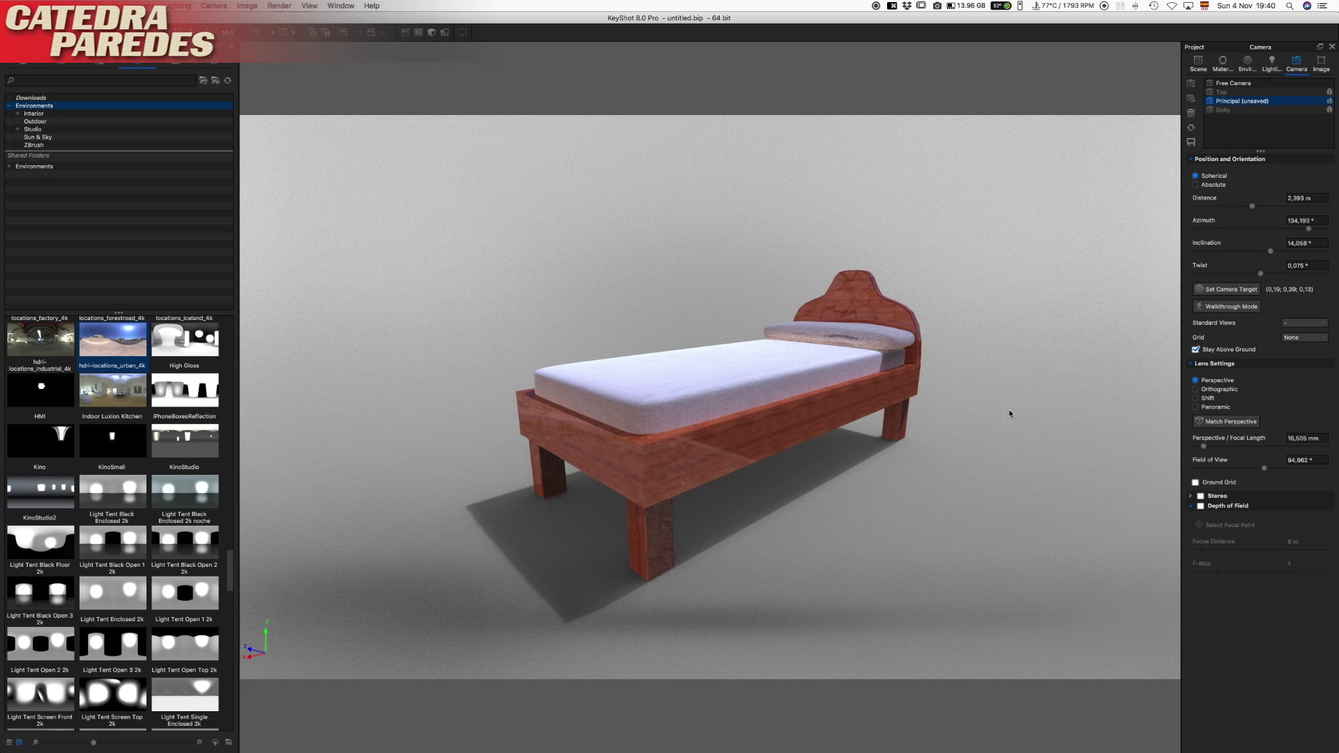
Step: Choose Estudio.bip from the El Tatuador folder inside Keyshot as the scene to open
{"action": "key", "text": "super+o"}
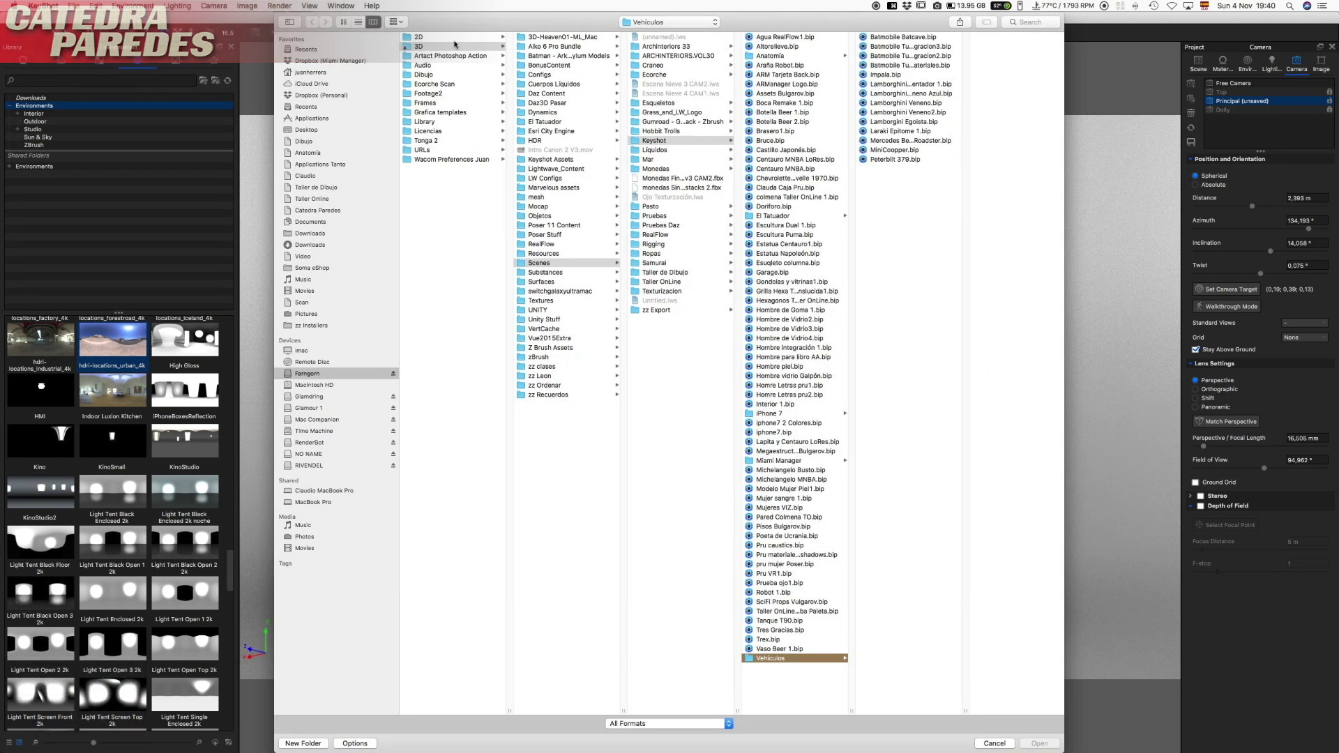
{"action": "left_click", "coordinate": [649, 141]}
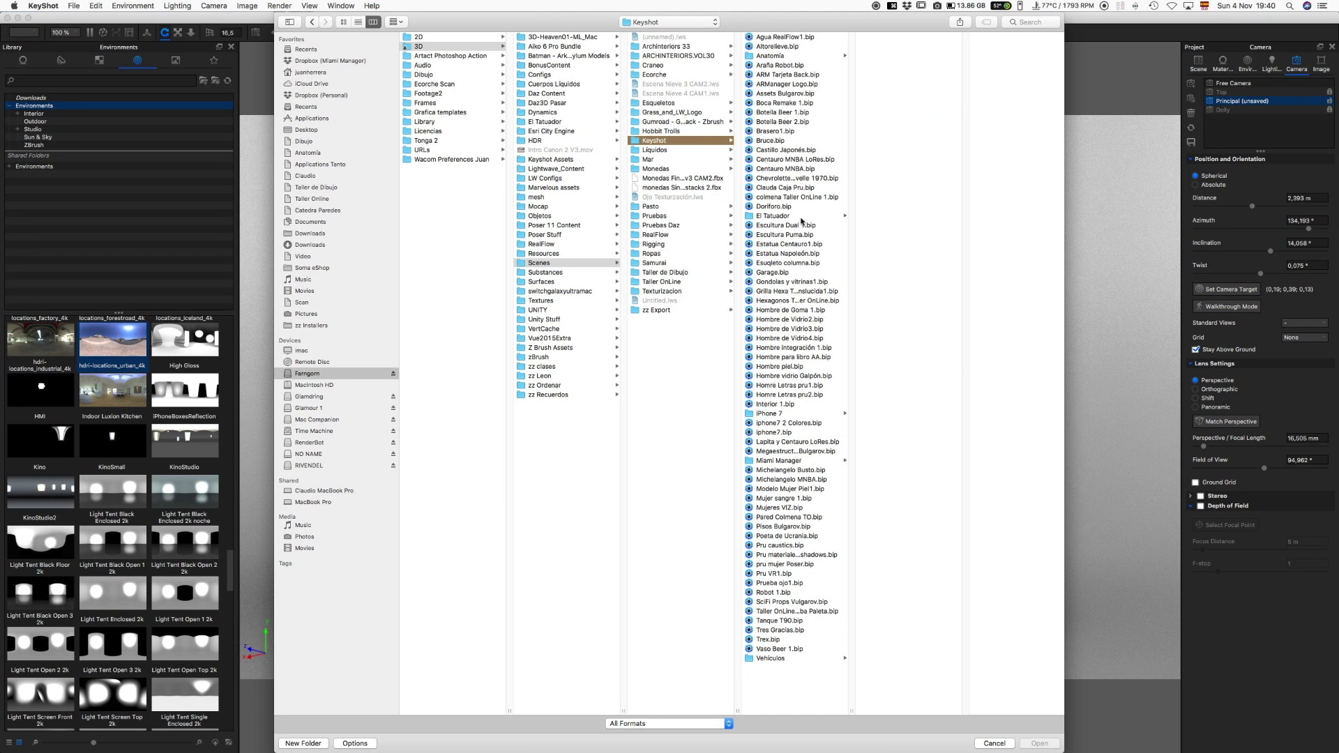
{"action": "key", "text": "Right"}
{"action": "type", "text": "el"}
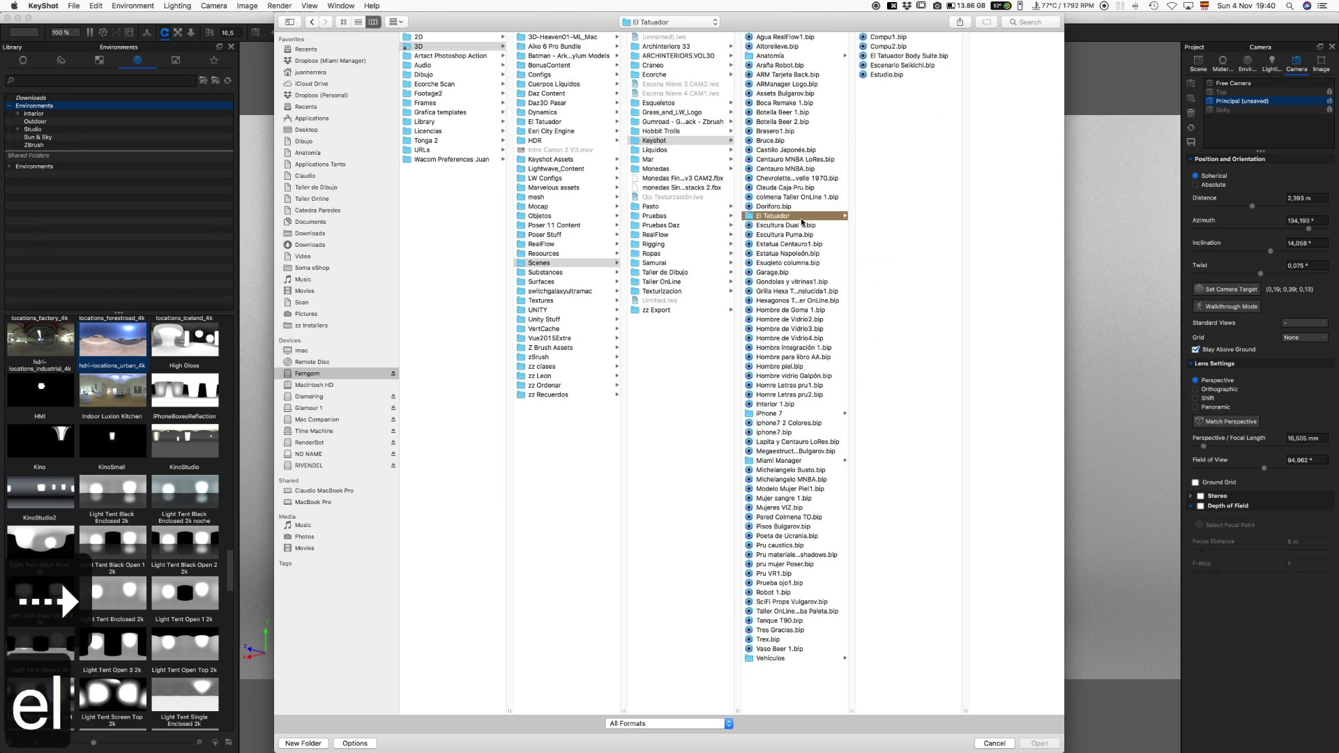
{"action": "key", "text": "Right"}
{"action": "key", "text": "Down"}
{"action": "key", "text": "Down"}
{"action": "key", "text": "Down"}
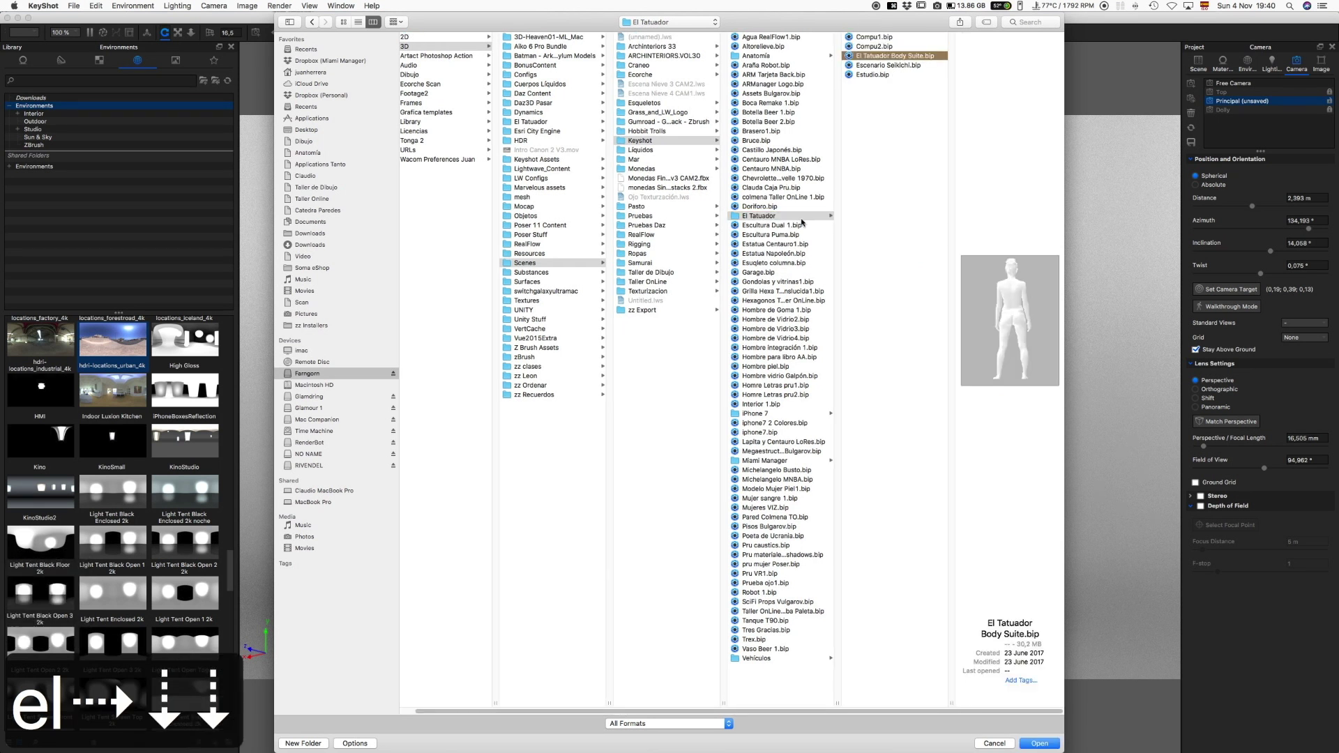
{"action": "key", "text": "Down"}
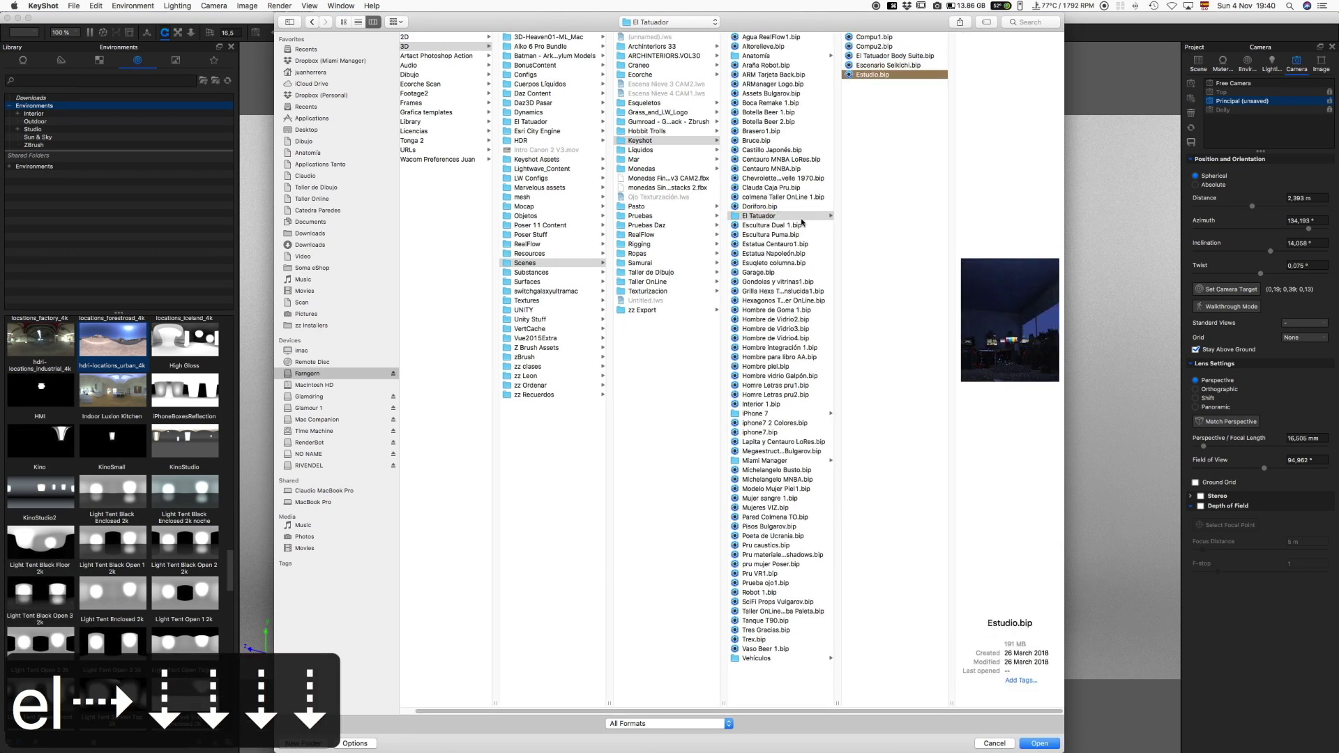
{"action": "key", "text": "Return"}
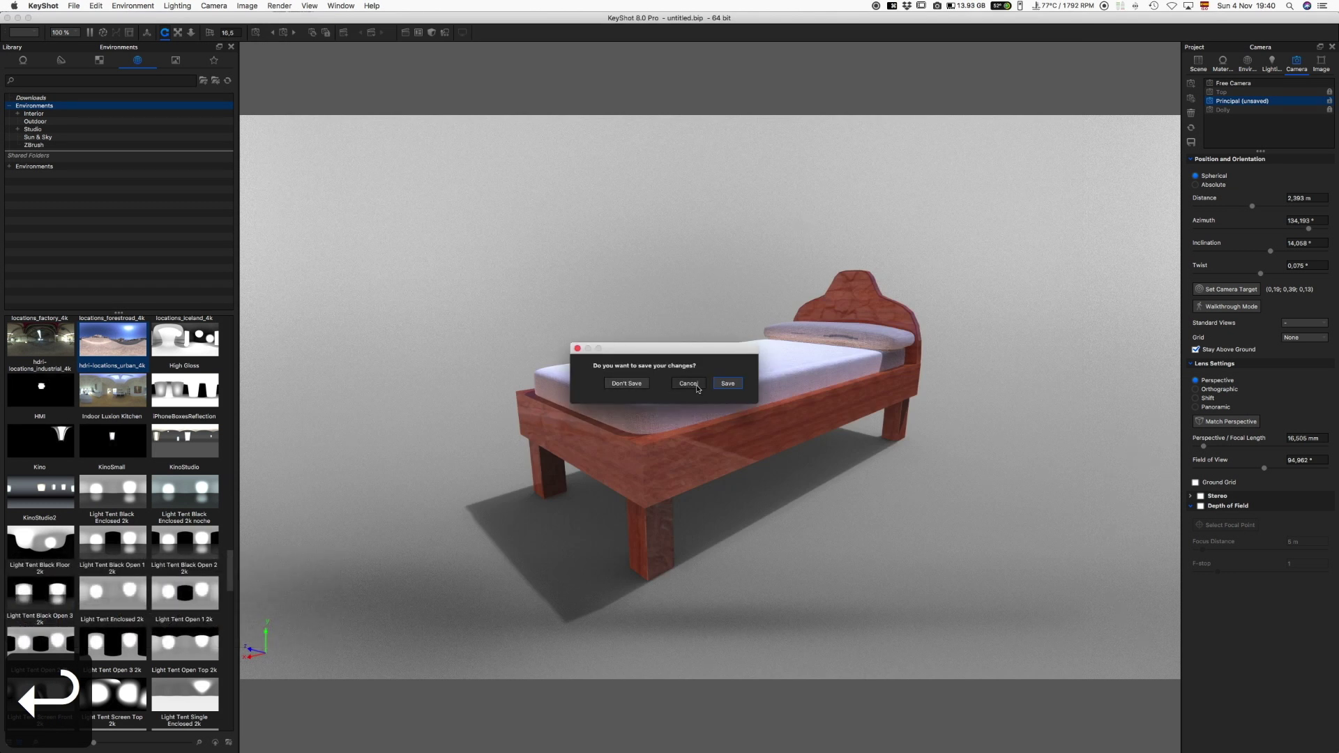
Step: Save the changes to the bed scene and the Principal camera position, choosing a normal save instead of a package
{"action": "left_click", "coordinate": [727, 384]}
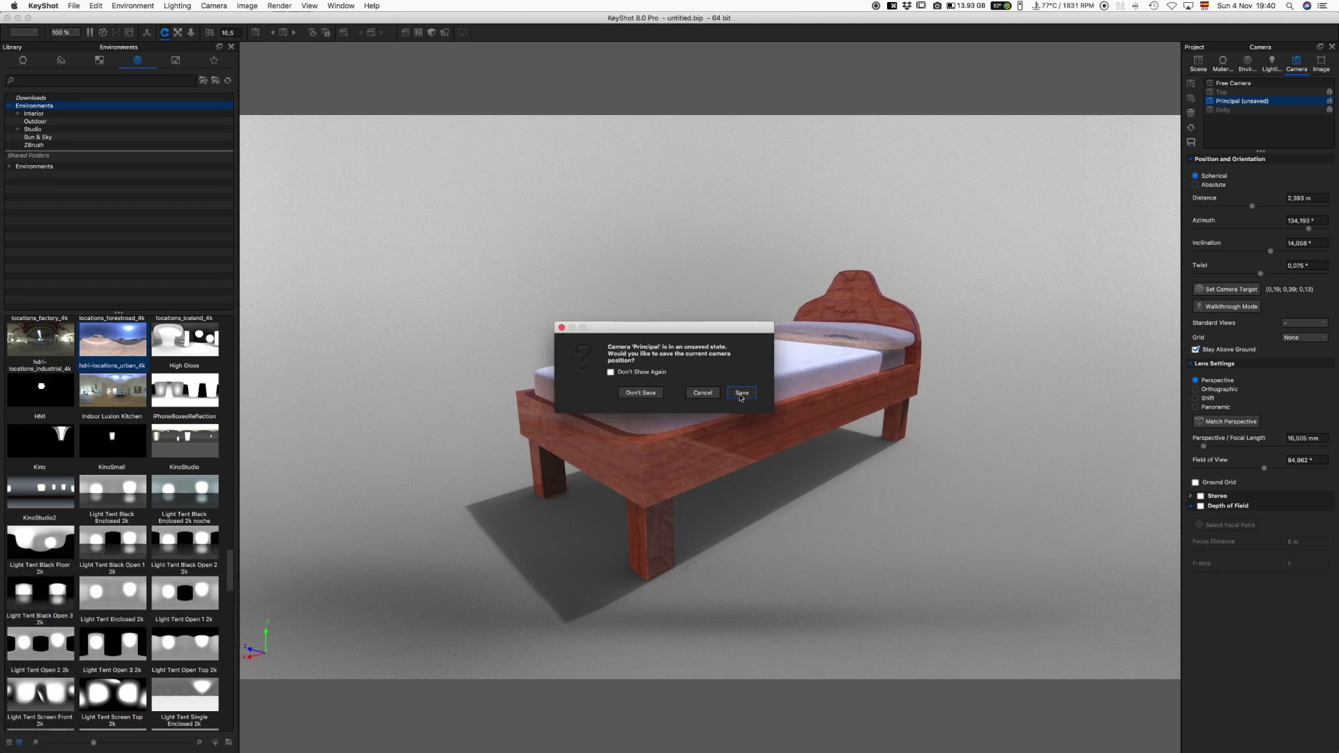
{"action": "left_click", "coordinate": [740, 393]}
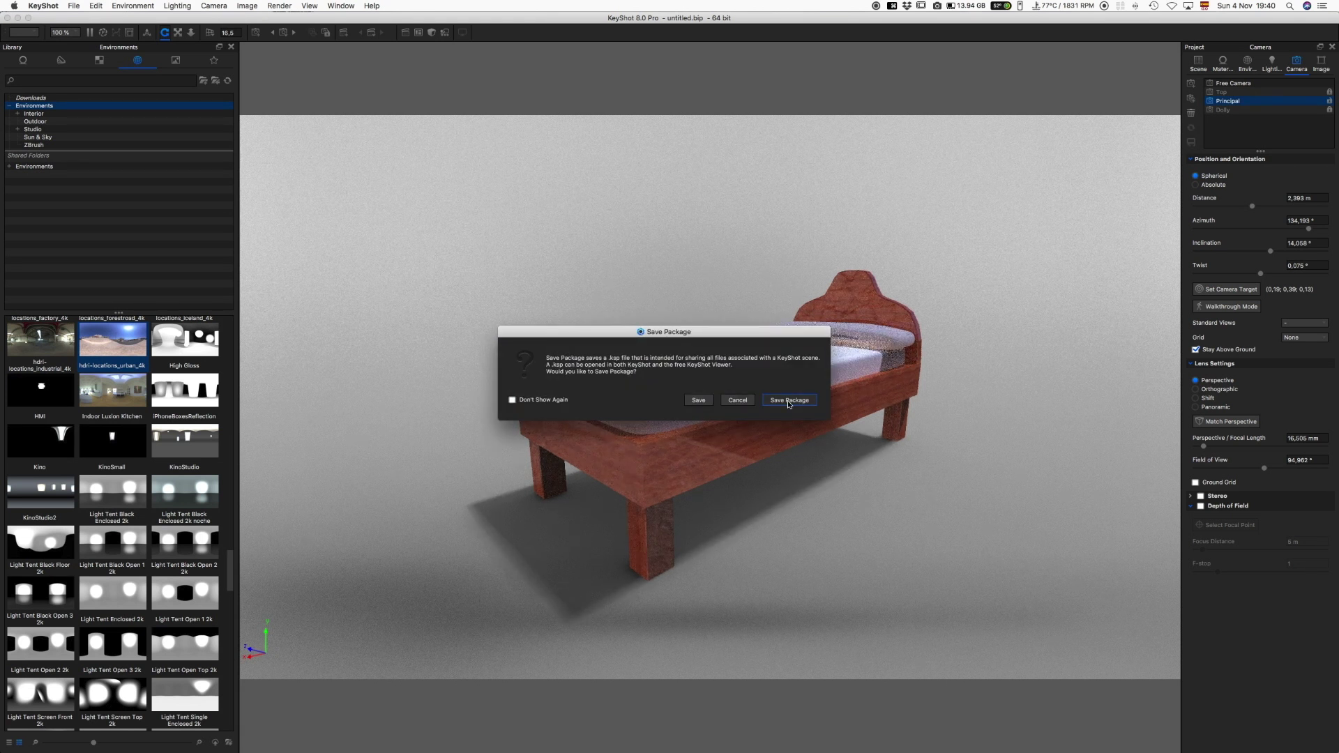
{"action": "left_click", "coordinate": [698, 400]}
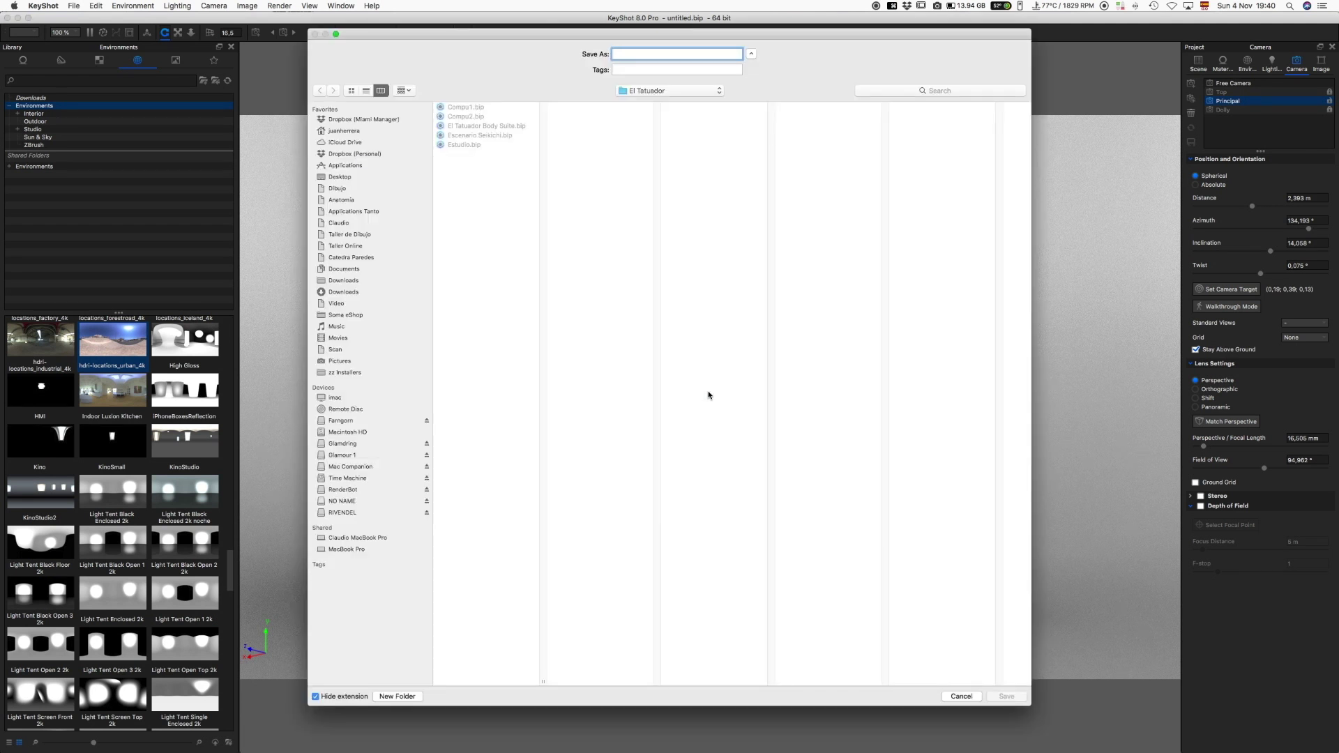
Step: Set the save location to the Instituciones folder inside Taller de Dibujo on the Glamour 1 drive
{"action": "key", "text": "super+Up"}
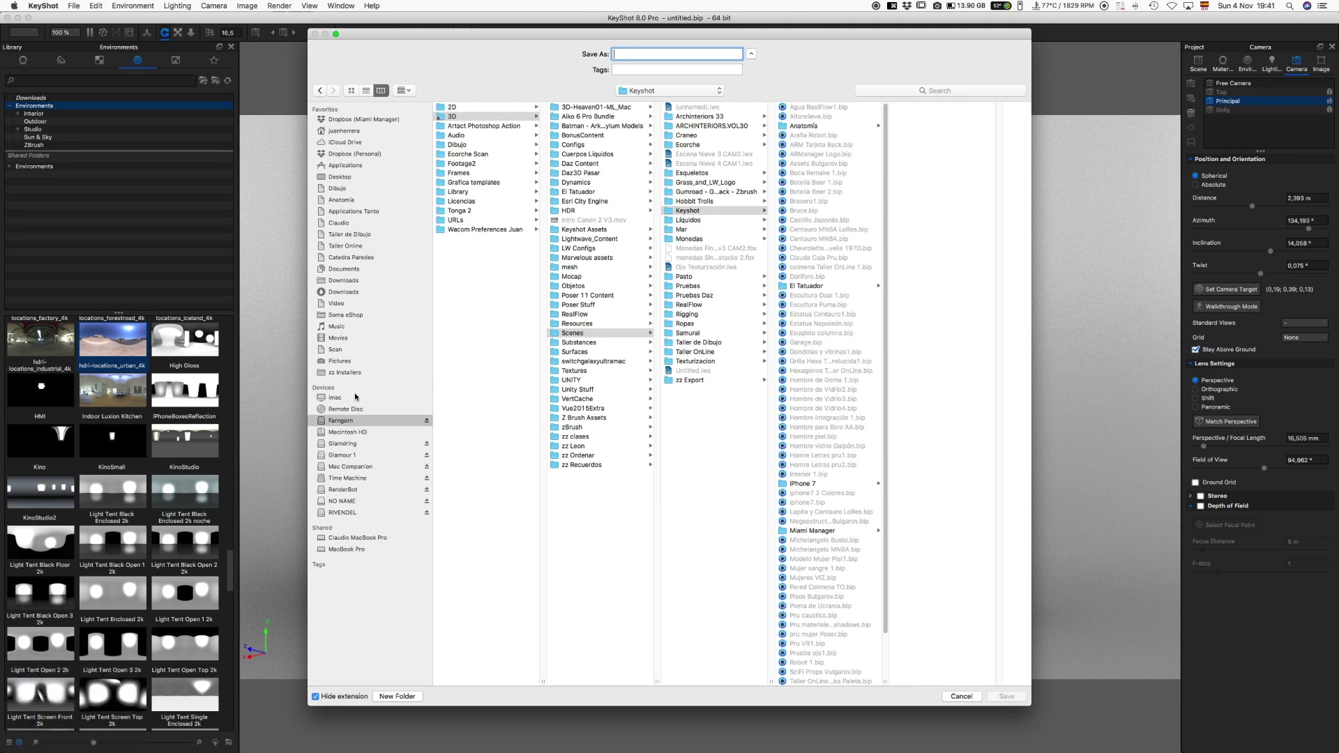
{"action": "left_click", "coordinate": [343, 455]}
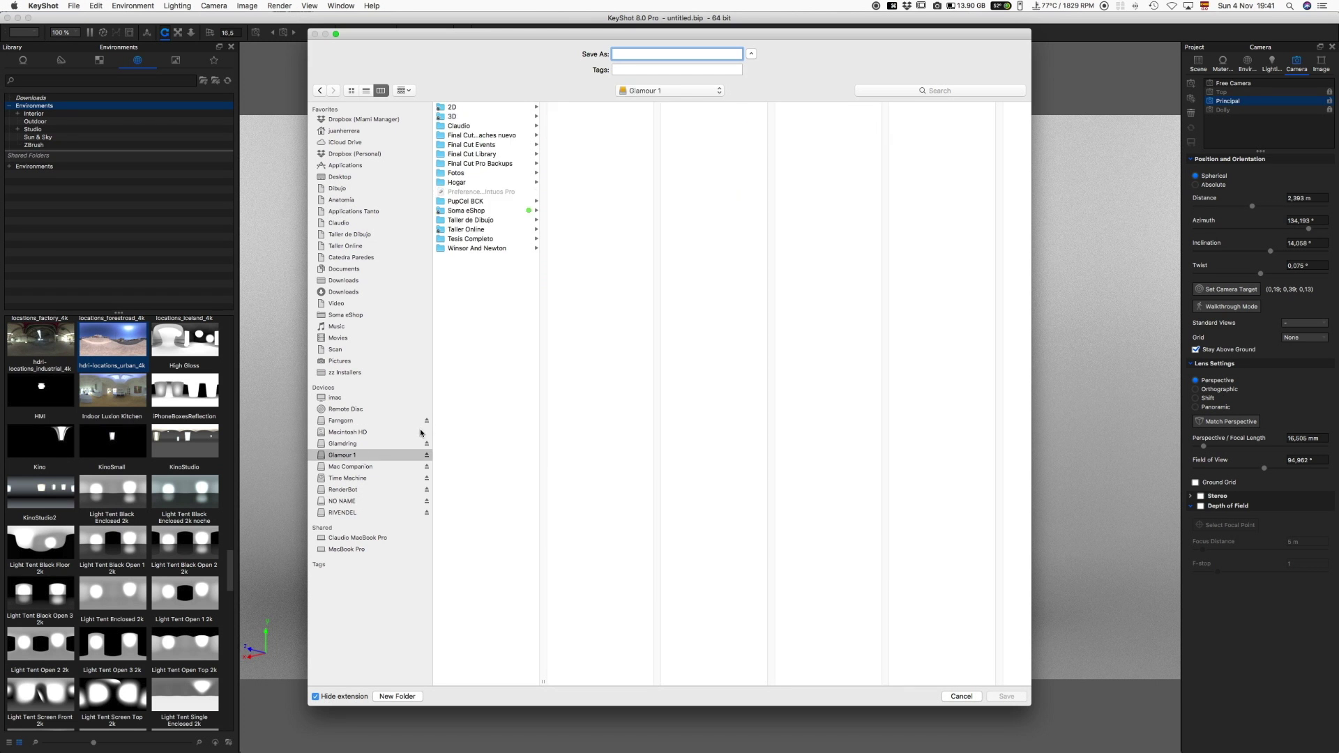
{"action": "type", "text": "ta"}
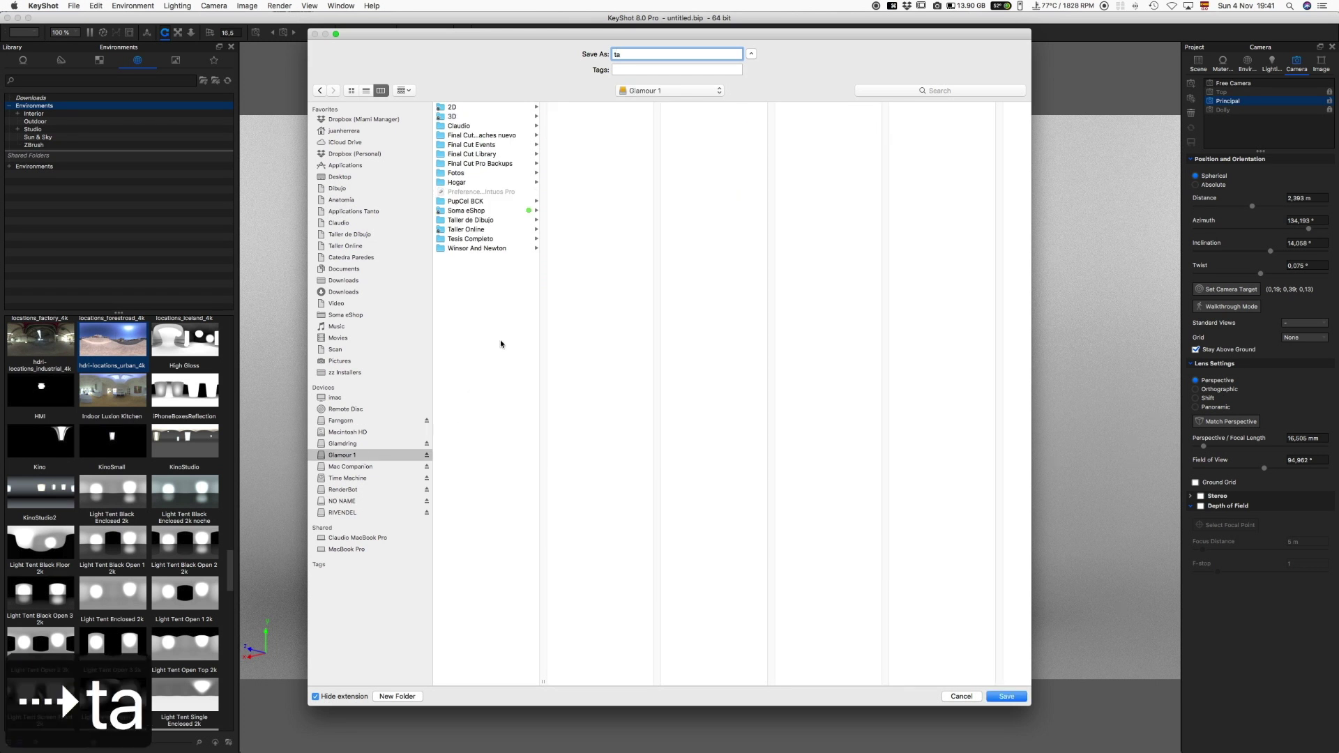
{"action": "left_click", "coordinate": [498, 219]}
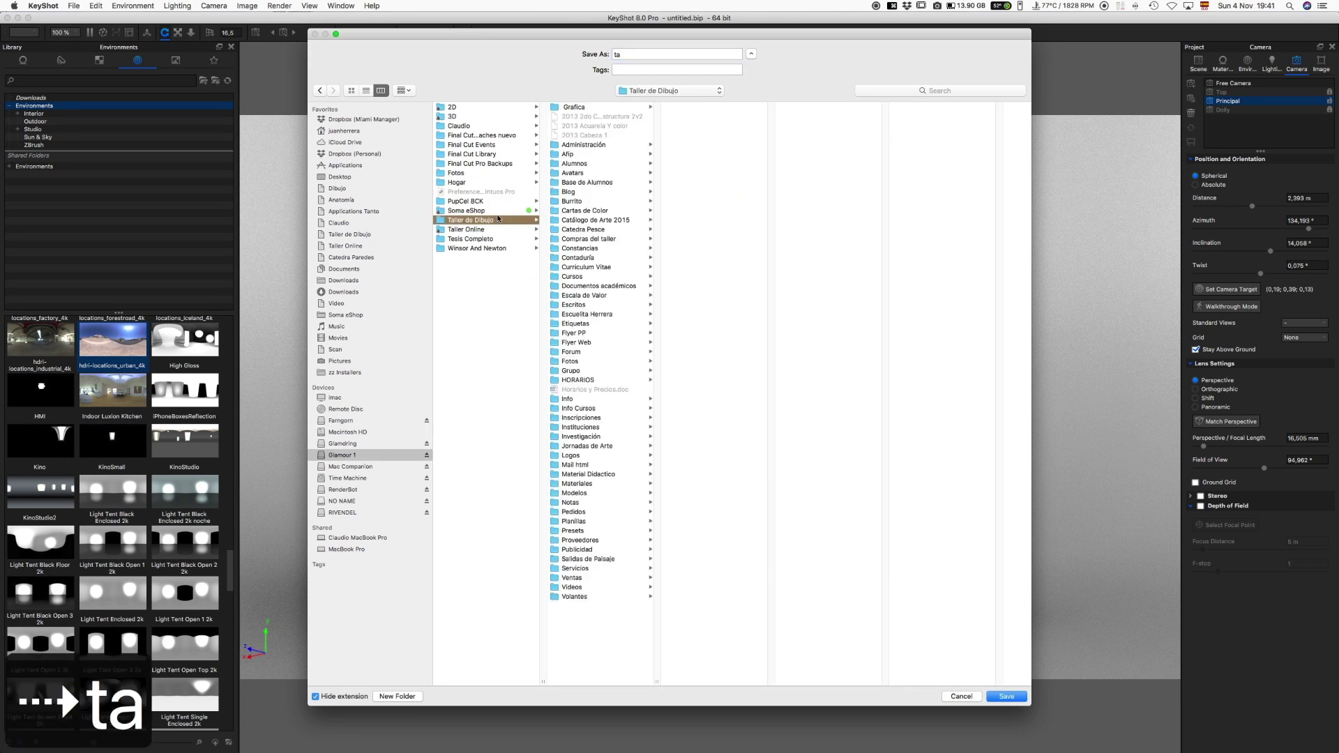
{"action": "key", "text": "Right"}
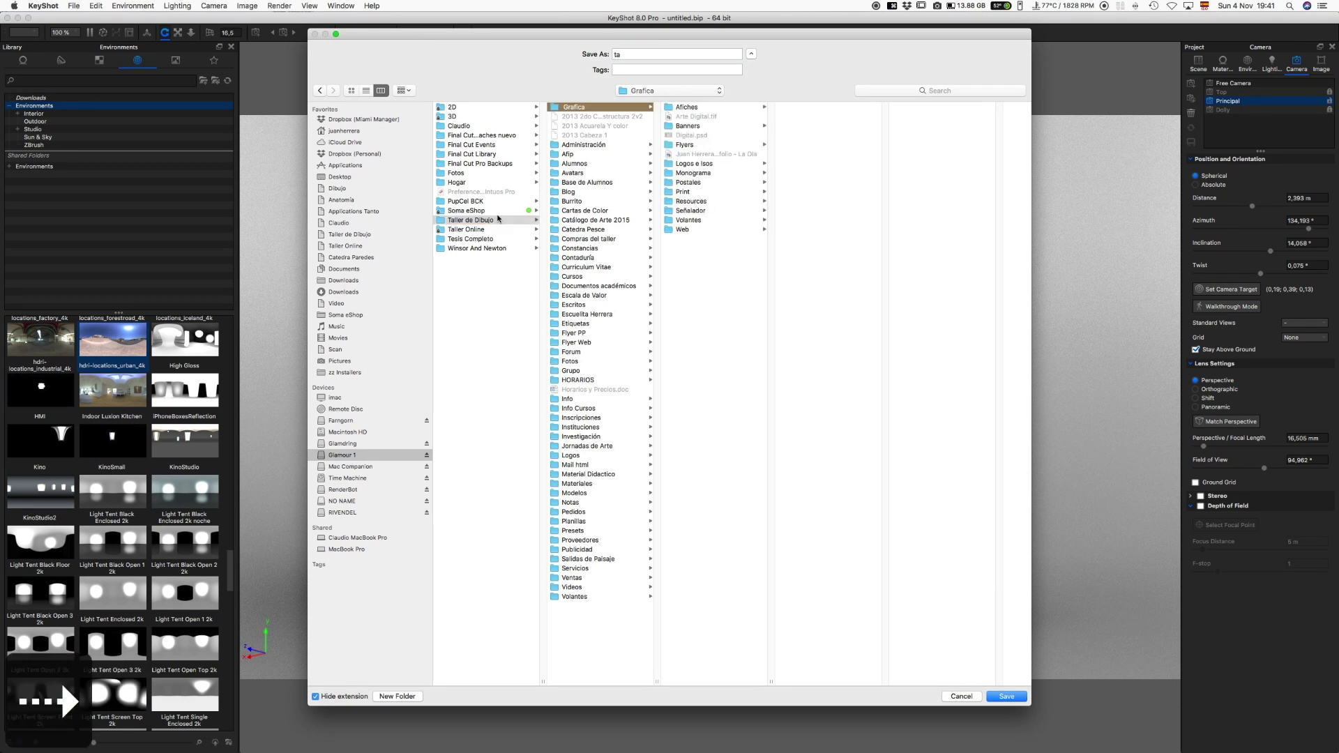
{"action": "type", "text": "ind"}
{"action": "key", "text": "Down"}
{"action": "key", "text": "Down"}
{"action": "key", "text": "Down"}
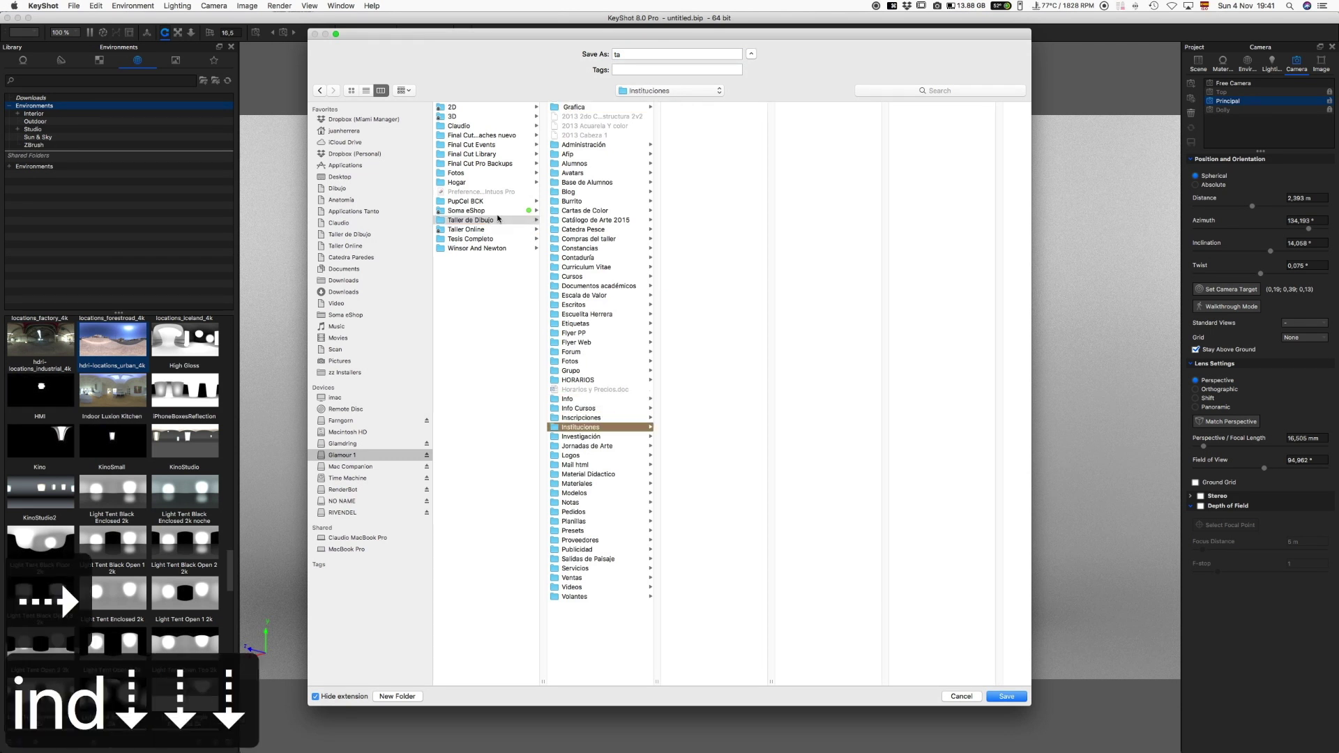
Step: Save the scene as Cama1 in the Escenas folder under Catedra Paredes and 3D
{"action": "key", "text": "Right"}
{"action": "type", "text": "ca"}
{"action": "key", "text": "Right"}
{"action": "key", "text": "Right"}
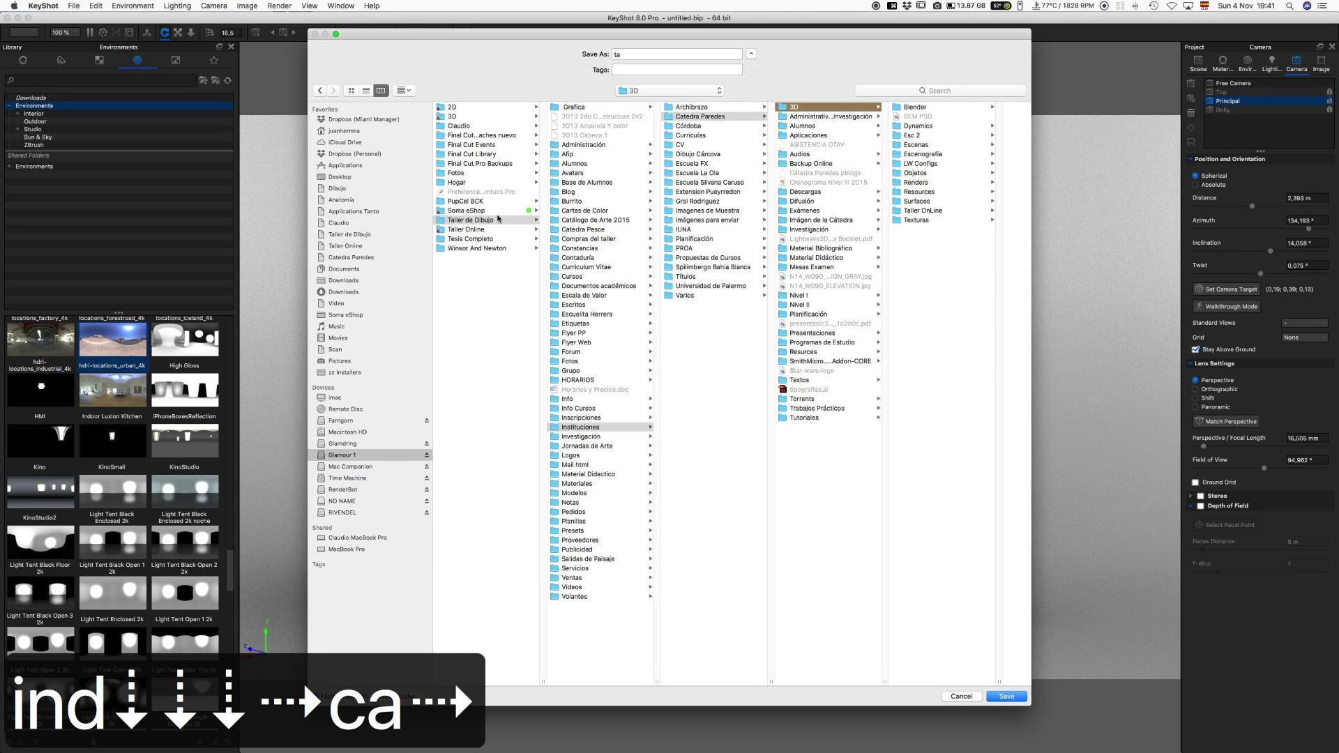
{"action": "key", "text": "Down"}
{"action": "key", "text": "Down"}
{"action": "key", "text": "Down"}
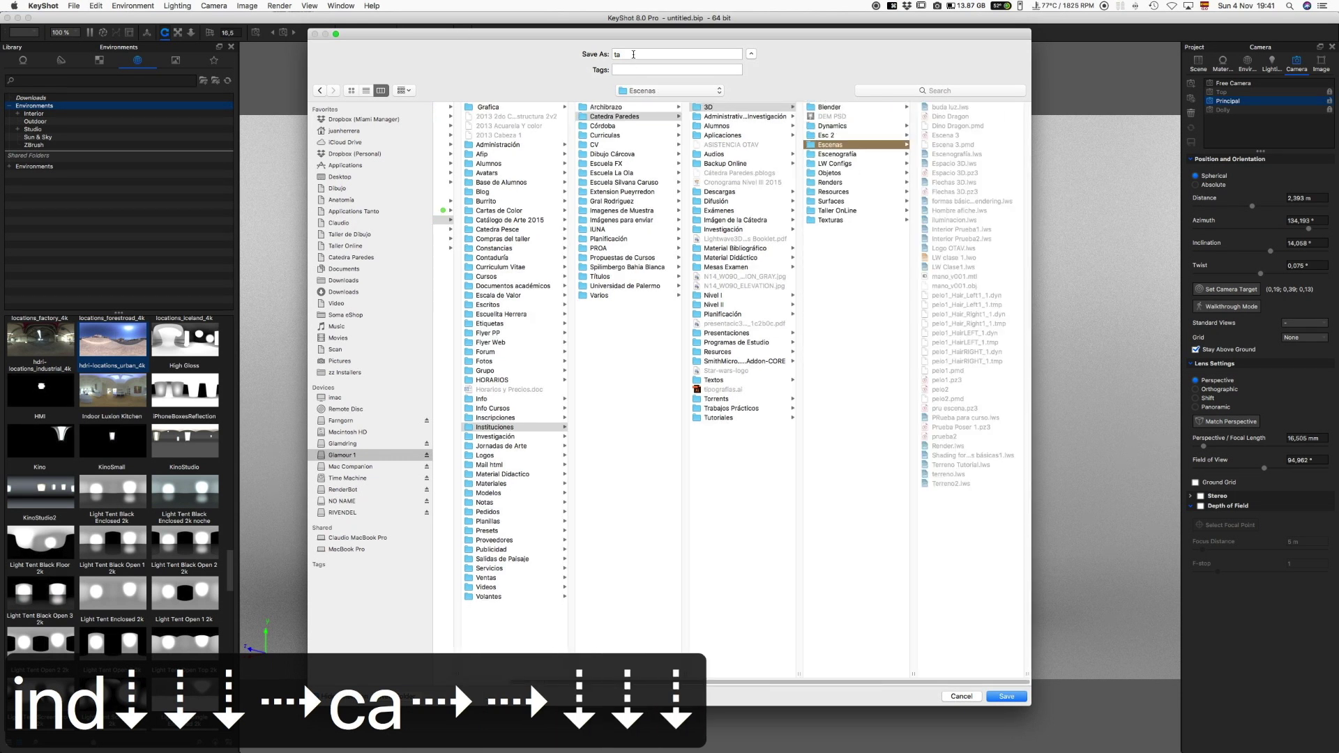
{"action": "left_click", "coordinate": [633, 54]}
{"action": "type", "text": "Cama"}
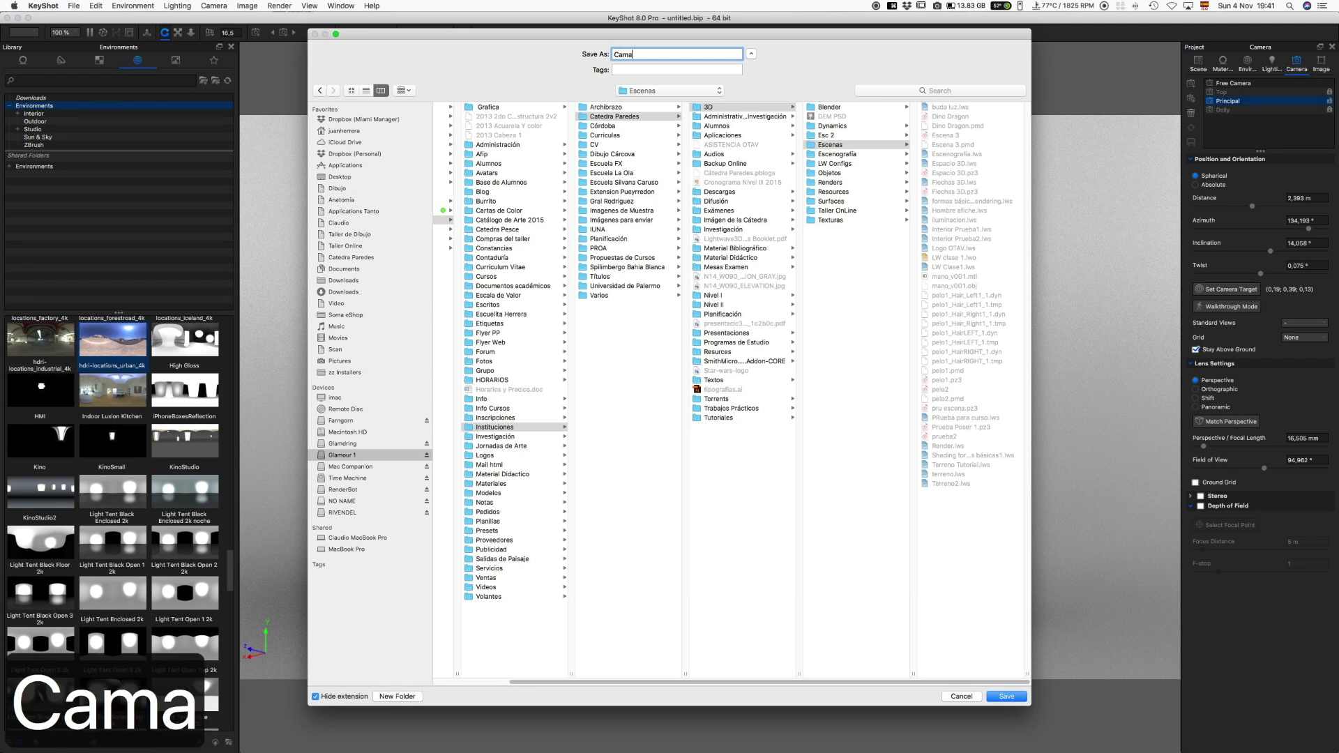
{"action": "type", "text": "1"}
{"action": "key", "text": "Return"}
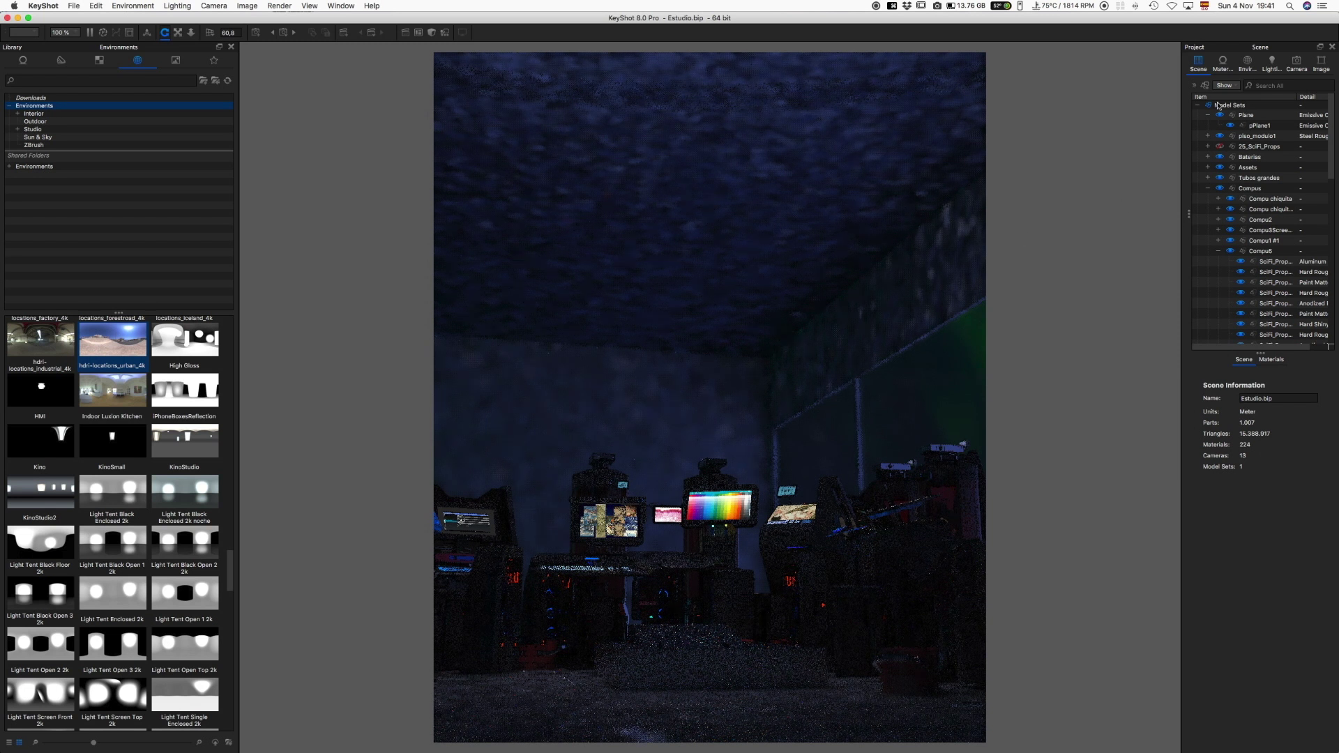
Step: Activate the Estudio 1 camera in the Estudio.bip scene and enable Performance Mode
{"action": "left_click", "coordinate": [1294, 69]}
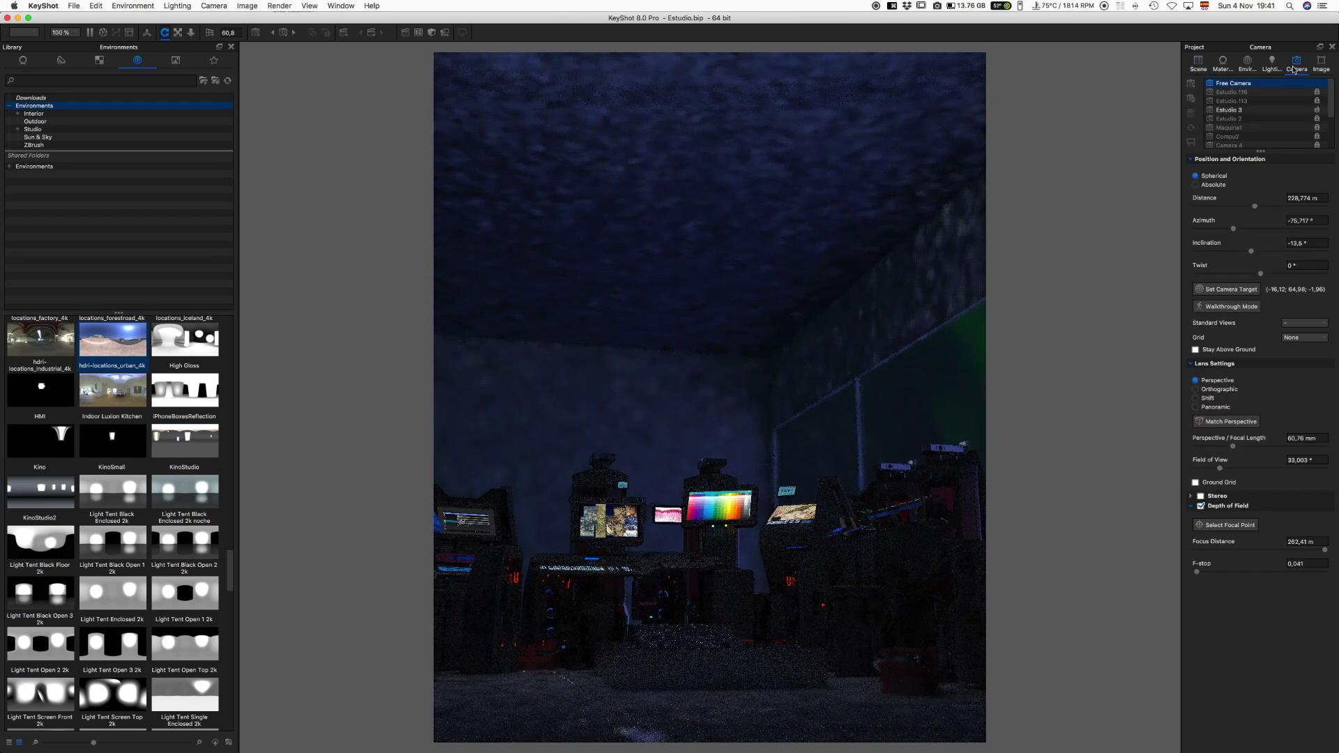
{"action": "left_click_drag", "start_coordinate": [1330, 106], "coordinate": [1331, 130]}
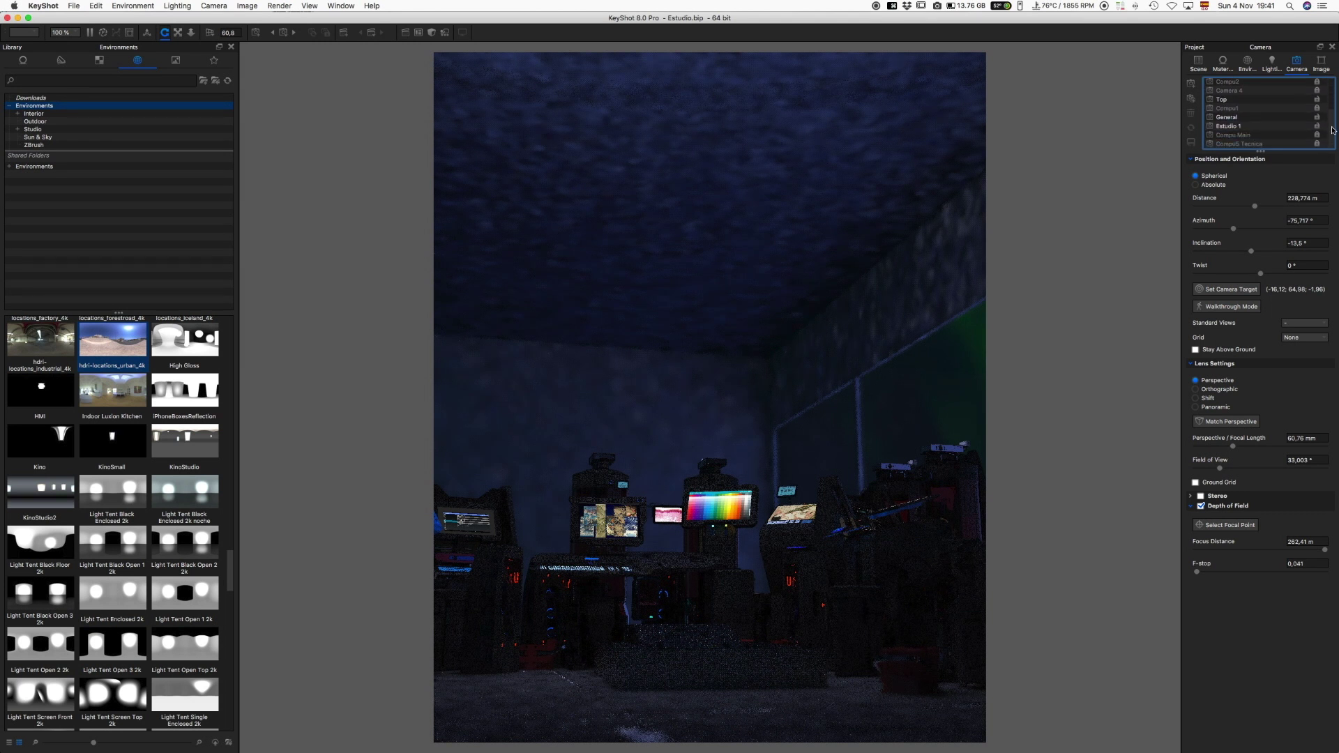
{"action": "left_click", "coordinate": [1271, 127]}
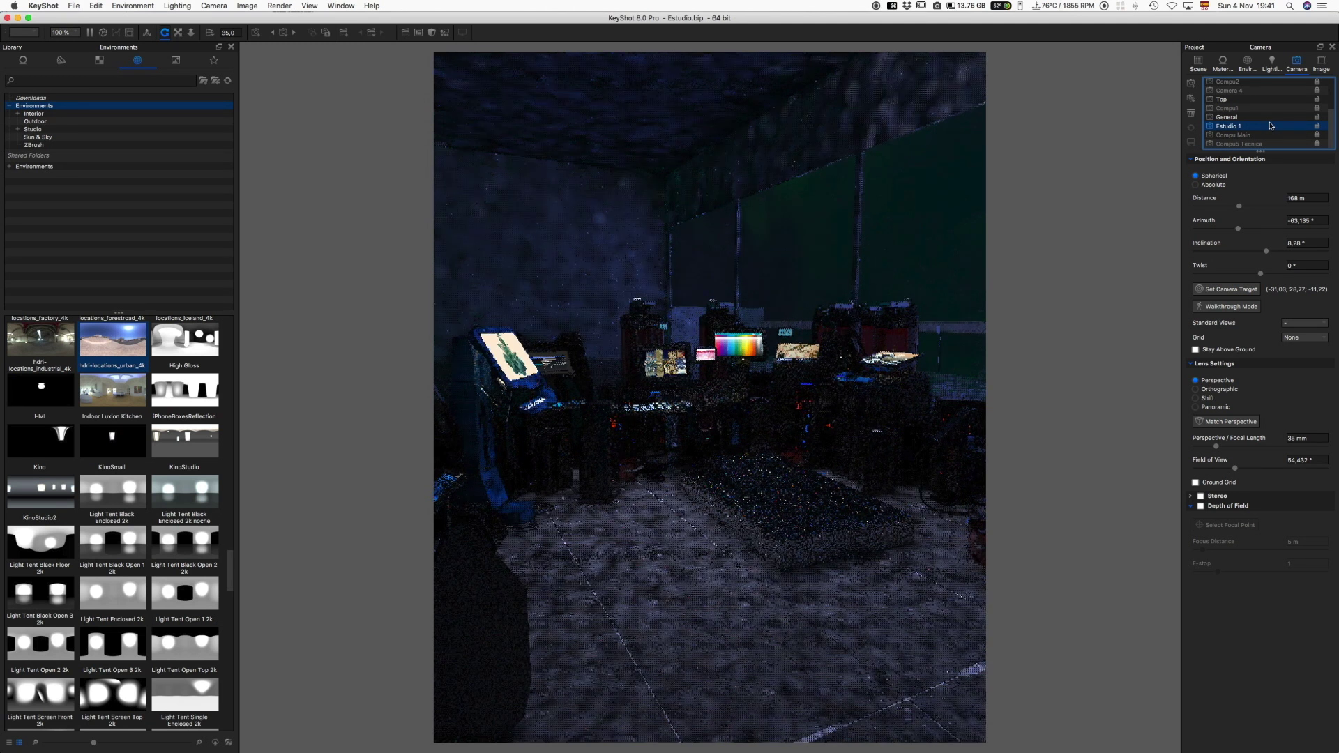
{"action": "left_click", "coordinate": [103, 33]}
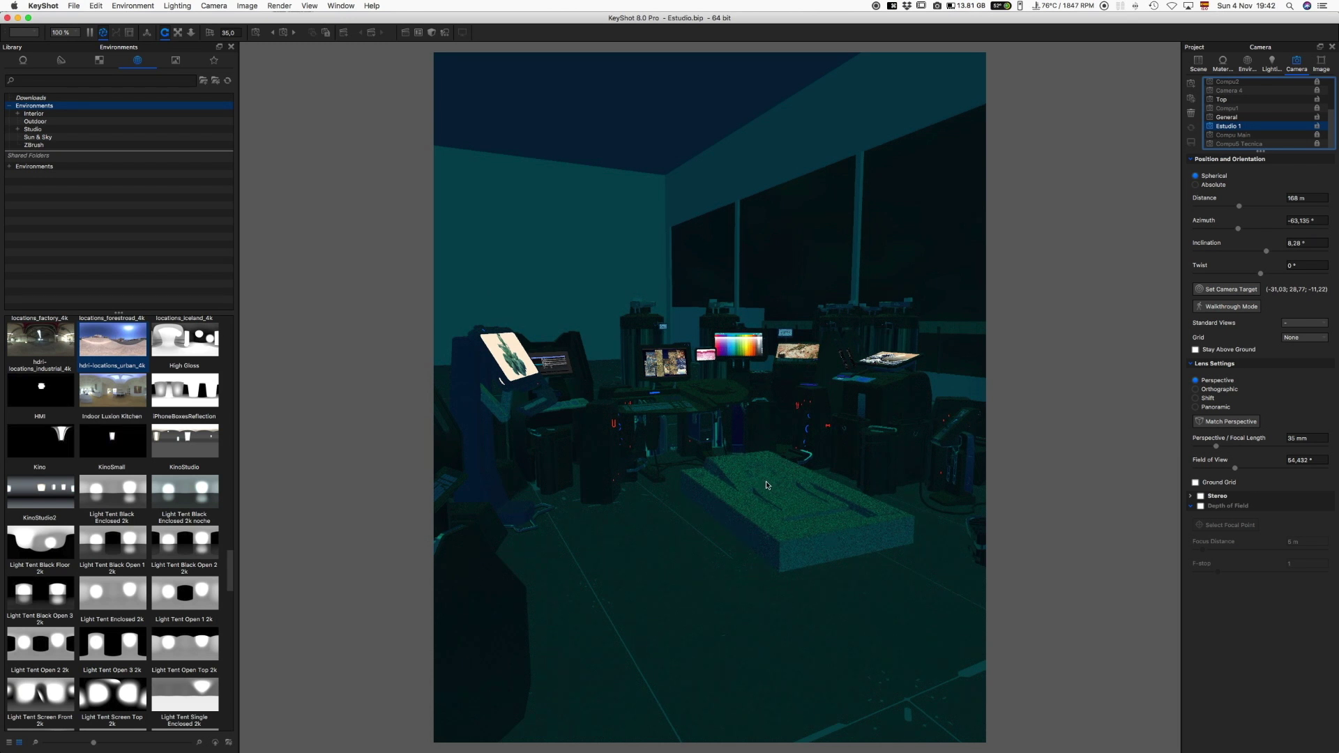
Step: Move the Estudio 1 camera in to a distance of 132,481 m and orbit around the room to examine the studio from all sides
{"action": "scroll", "coordinate": [767, 481], "scroll_direction": "up", "scroll_amount": 2}
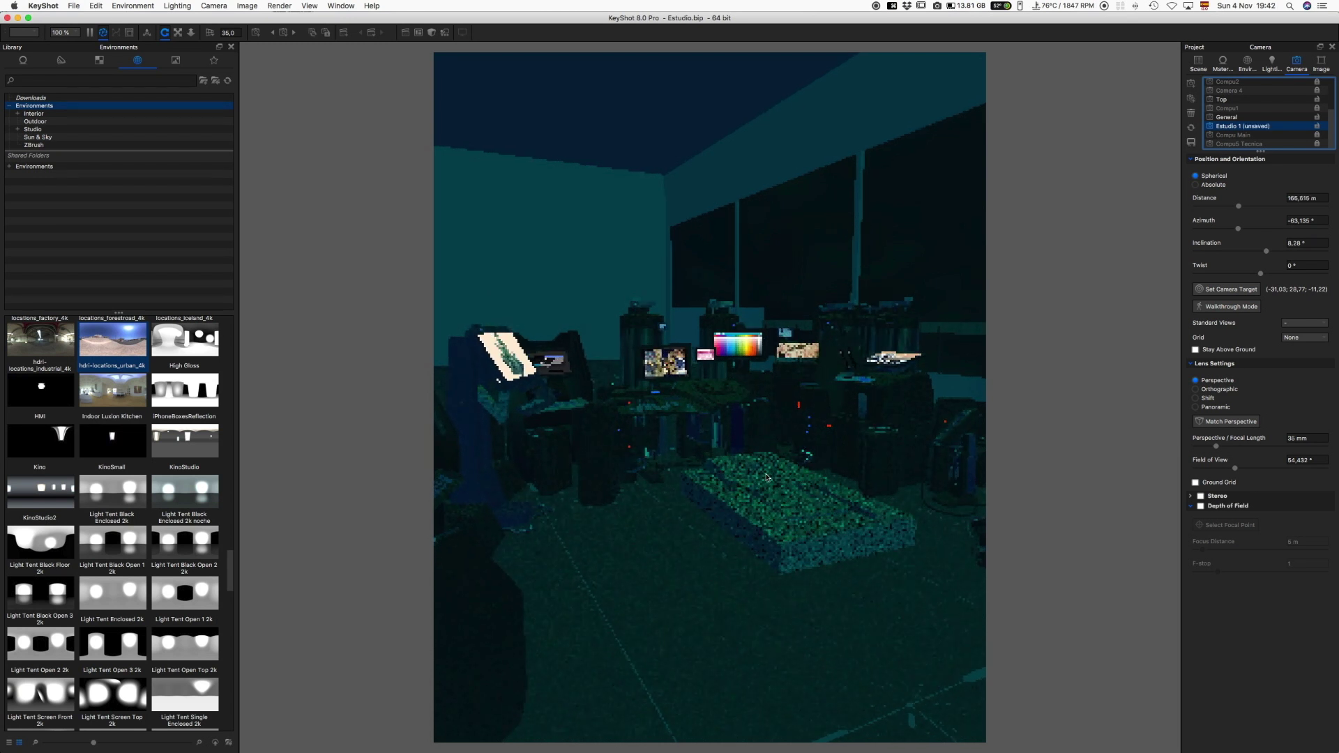
{"action": "scroll", "coordinate": [767, 478], "scroll_direction": "up", "scroll_amount": 3}
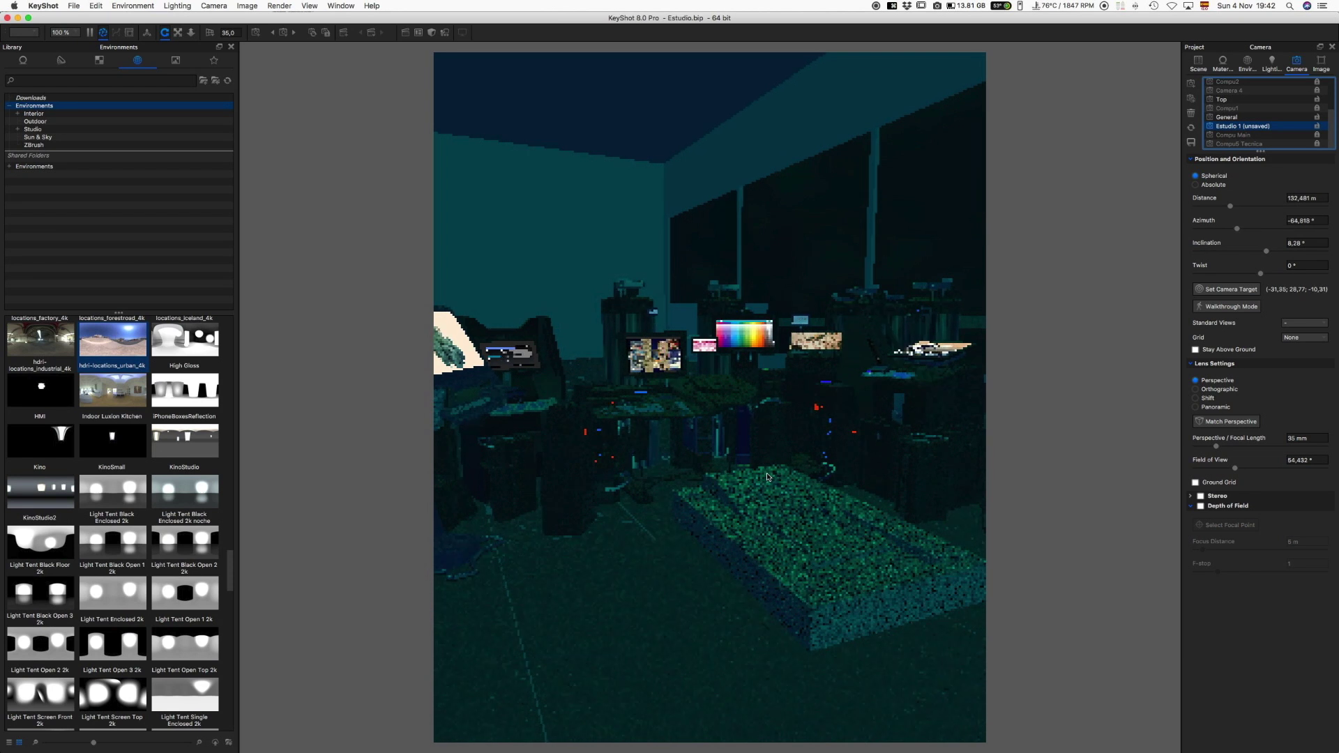
{"action": "scroll", "coordinate": [767, 477], "scroll_direction": "left", "scroll_amount": 10}
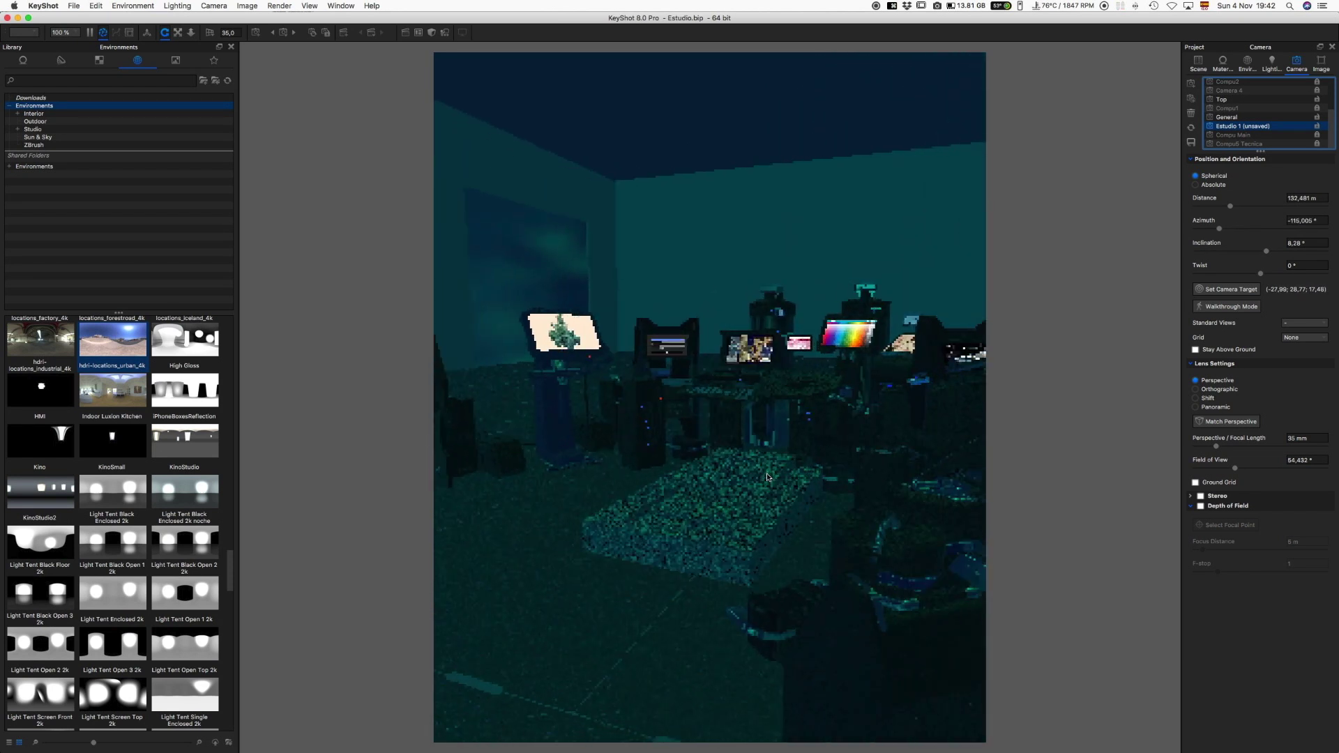
{"action": "scroll", "coordinate": [767, 476], "scroll_direction": "left", "scroll_amount": 3}
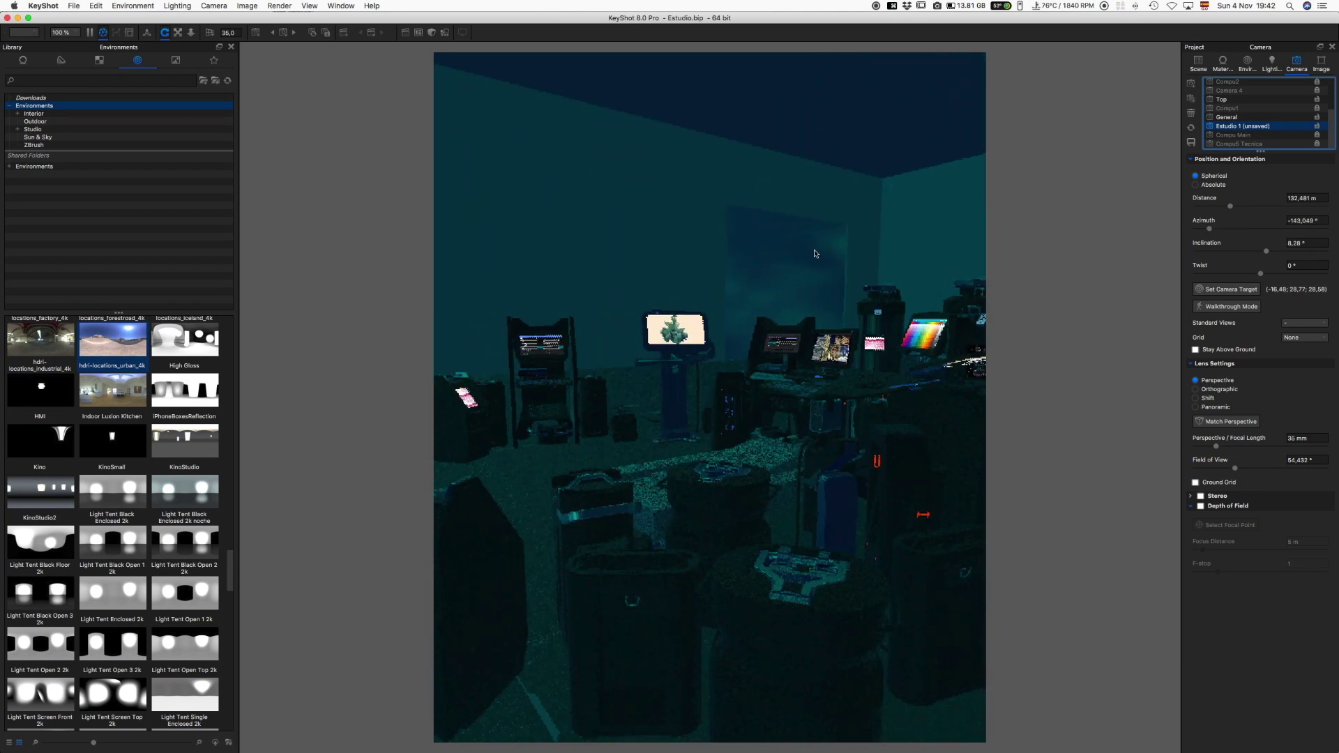
{"action": "scroll", "coordinate": [811, 265], "scroll_direction": "left", "scroll_amount": 2}
{"action": "scroll", "coordinate": [802, 262], "scroll_direction": "left", "scroll_amount": 5}
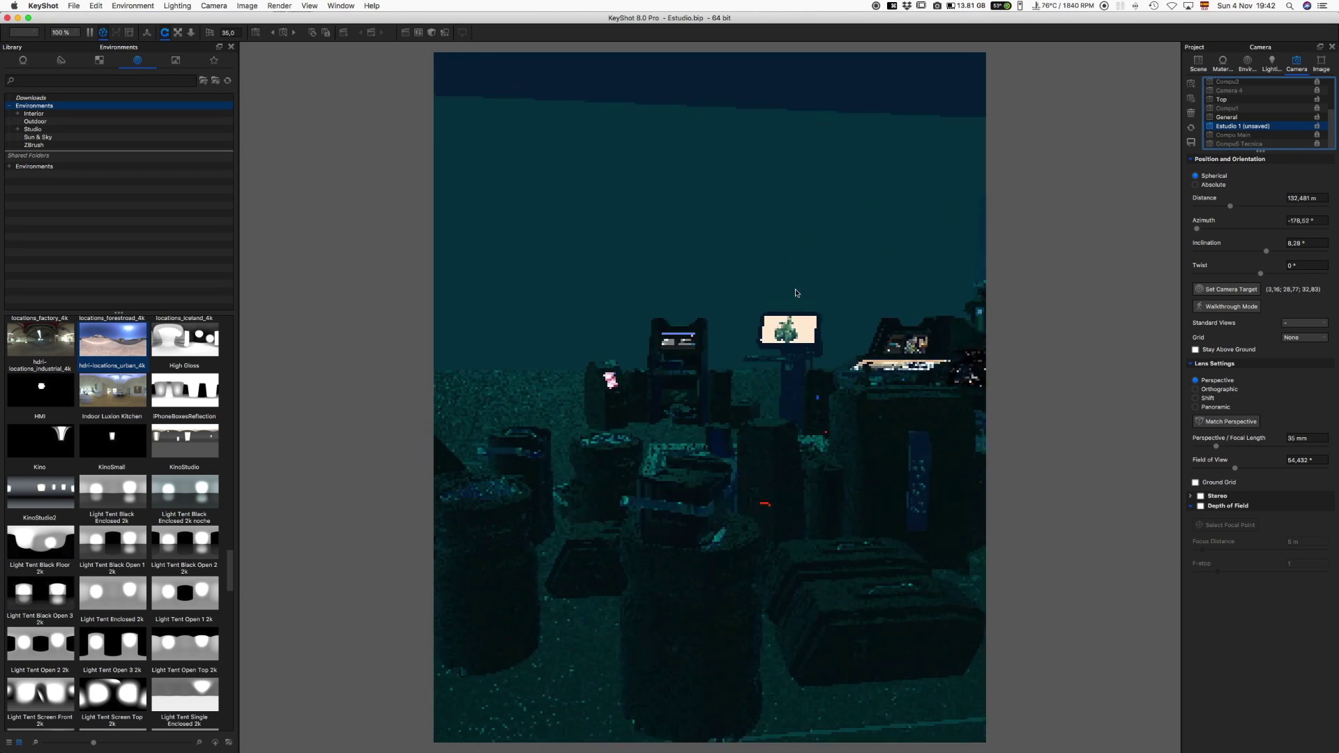
{"action": "scroll", "coordinate": [796, 293], "scroll_direction": "left", "scroll_amount": 6}
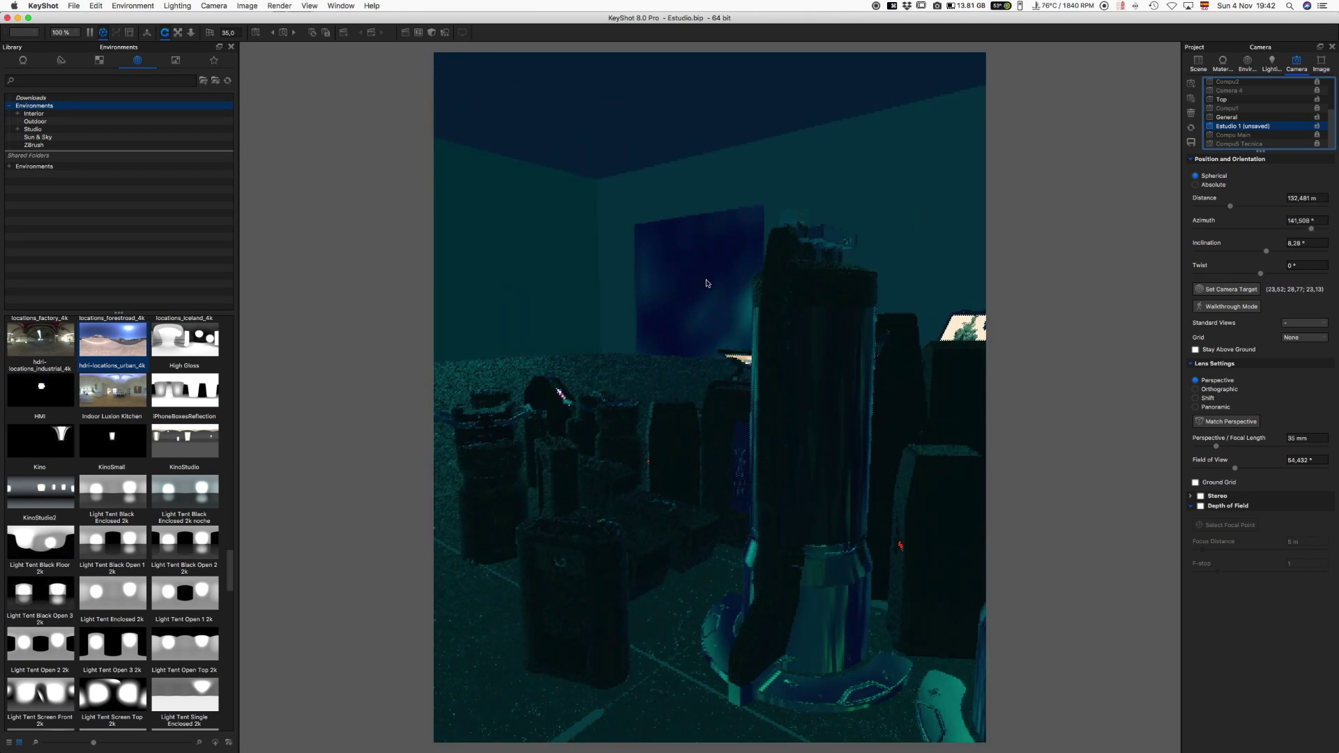
{"action": "scroll", "coordinate": [705, 290], "scroll_direction": "left", "scroll_amount": 4}
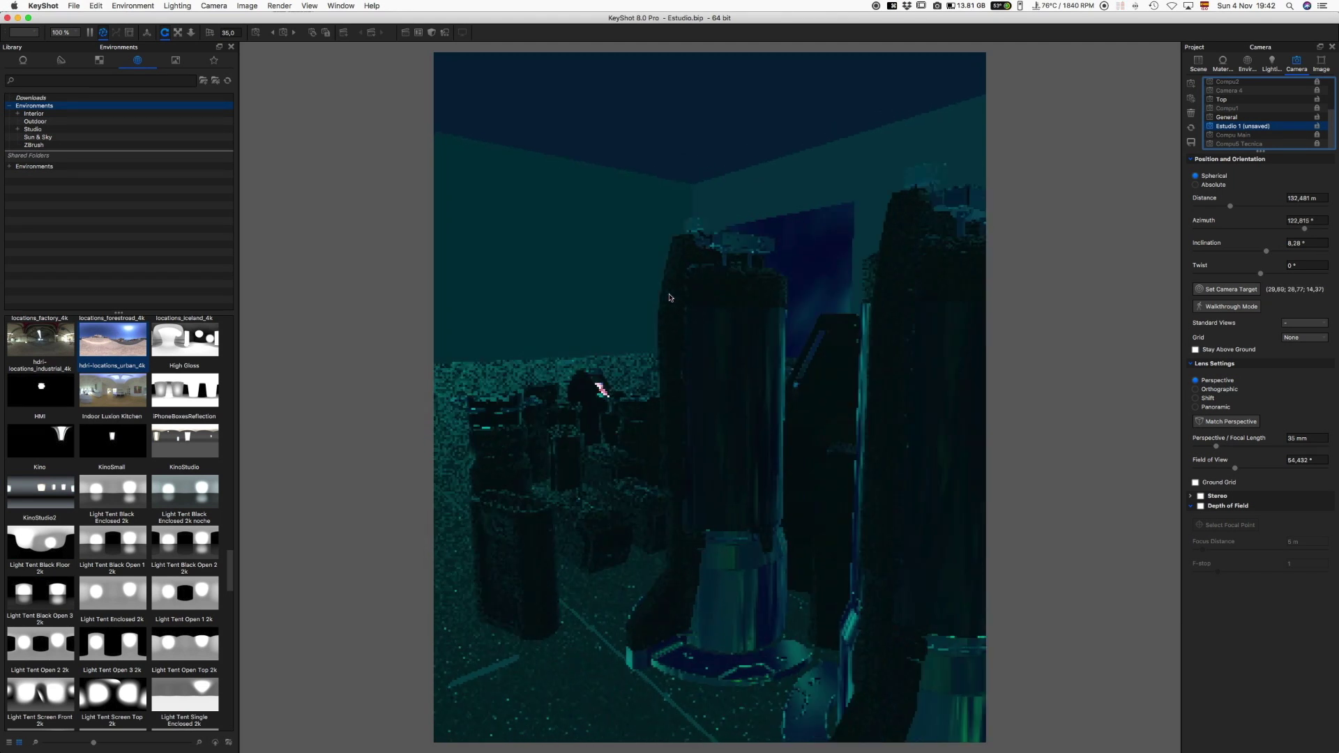
{"action": "scroll", "coordinate": [669, 297], "scroll_direction": "left", "scroll_amount": 10}
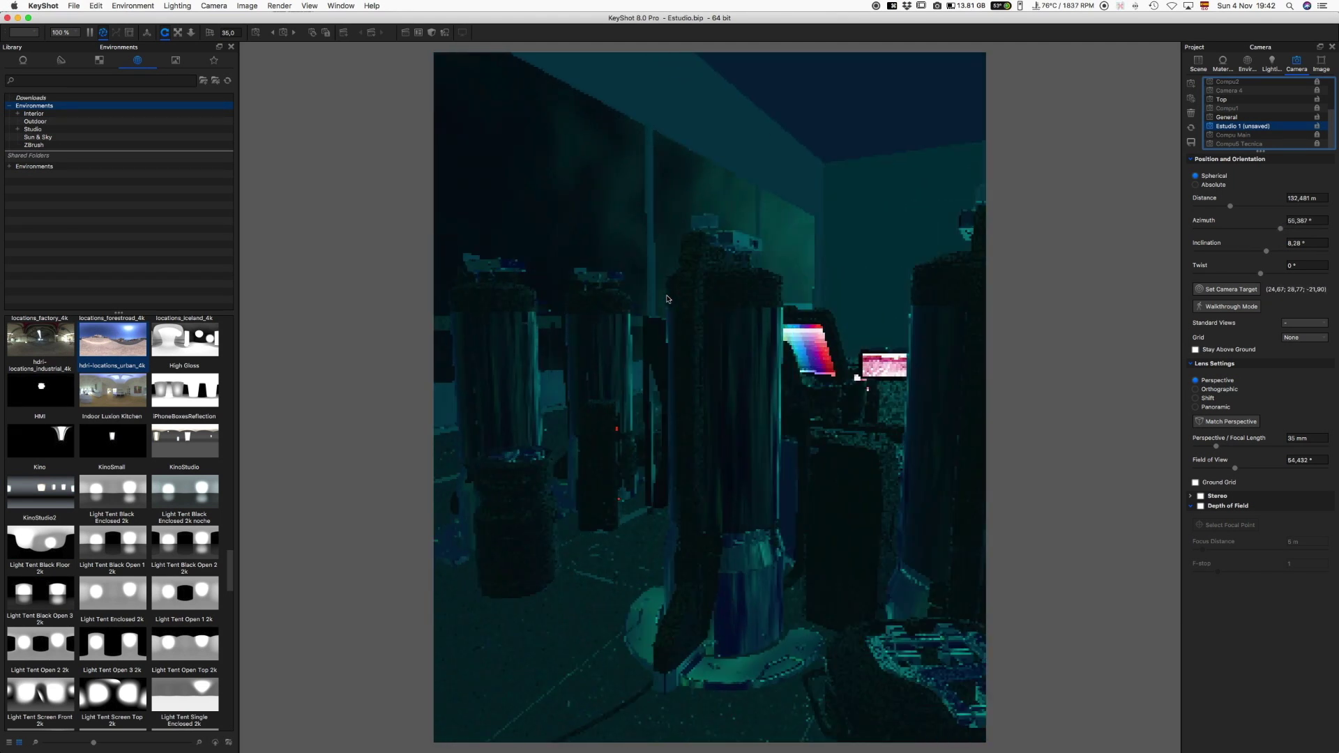
{"action": "scroll", "coordinate": [667, 299], "scroll_direction": "left", "scroll_amount": 6}
{"action": "scroll", "coordinate": [667, 303], "scroll_direction": "left", "scroll_amount": 7}
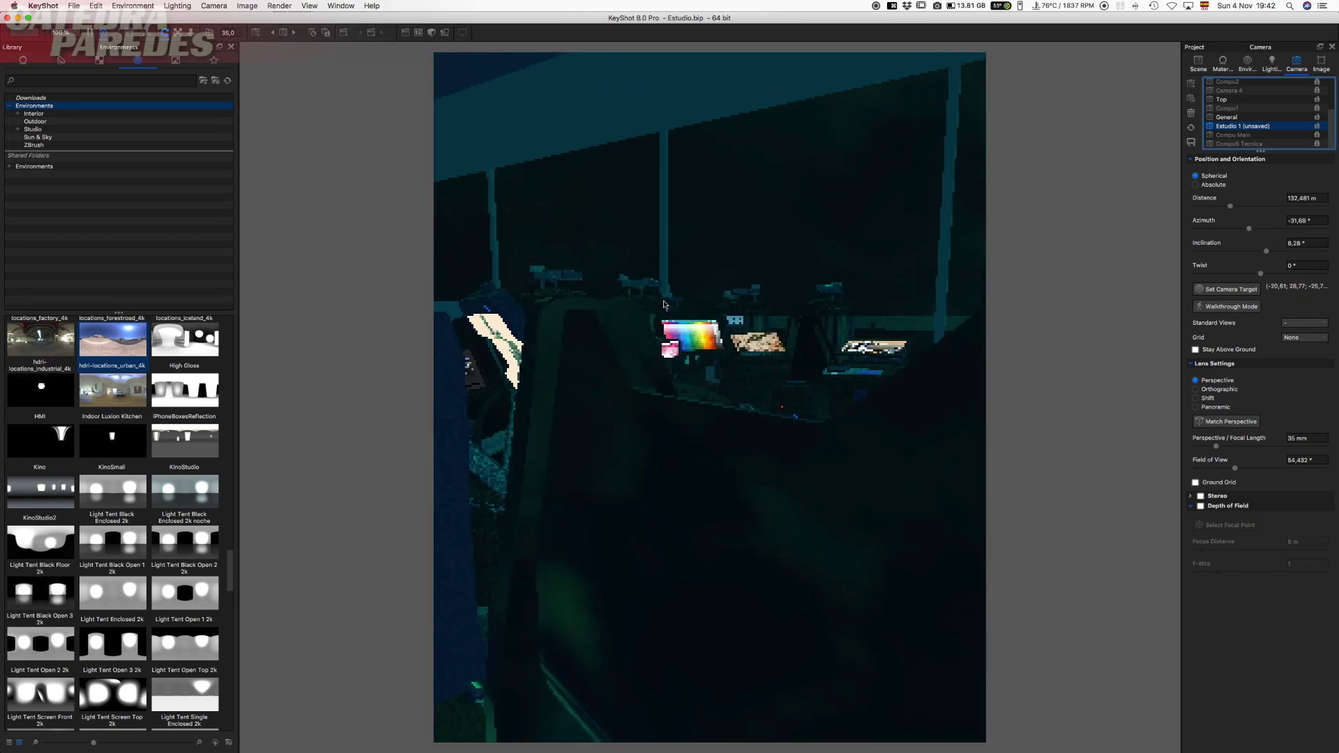
{"action": "scroll", "coordinate": [663, 304], "scroll_direction": "left", "scroll_amount": 3}
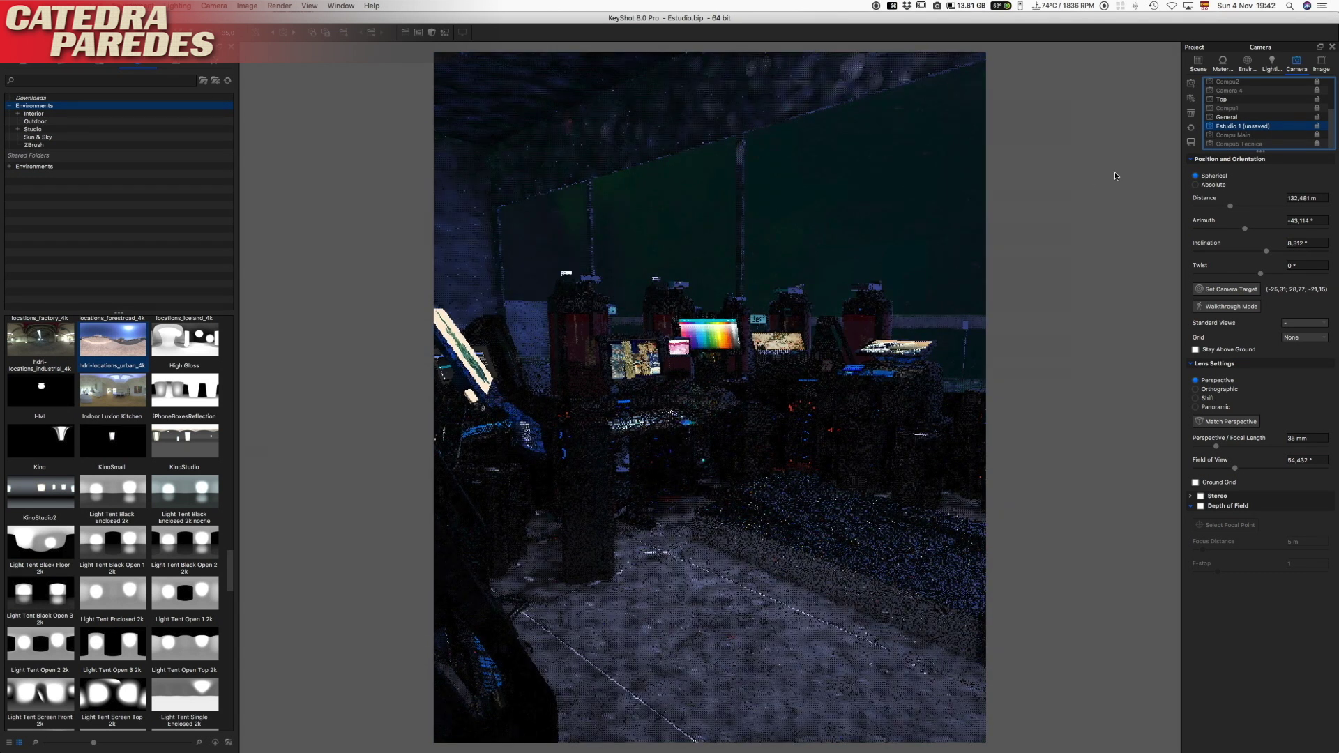
Step: Check the studio scene's image resolution settings and its lighting settings
{"action": "left_click", "coordinate": [1321, 62]}
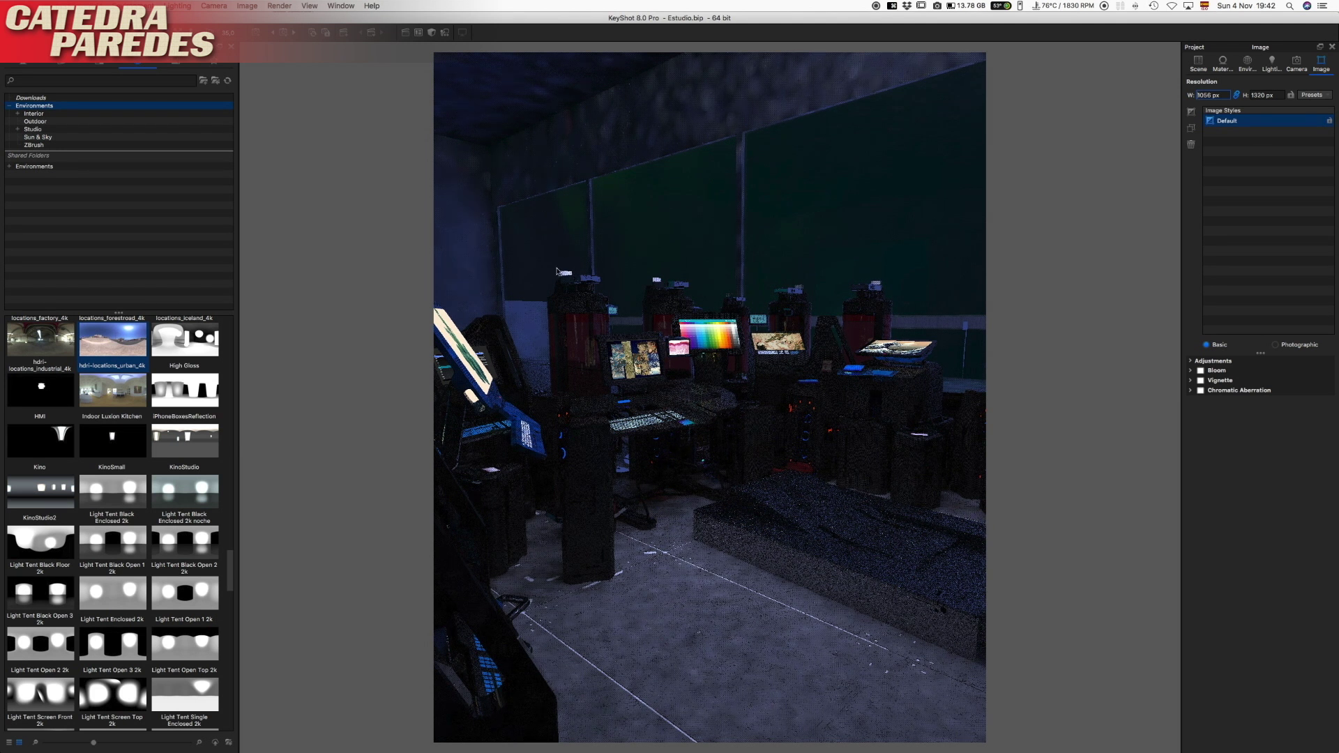
{"action": "mouse_move", "coordinate": [517, 251]}
{"action": "left_mouse_down"}
{"action": "mouse_move", "coordinate": [448, 365]}
{"action": "mouse_move", "coordinate": [528, 259]}
{"action": "left_mouse_up"}
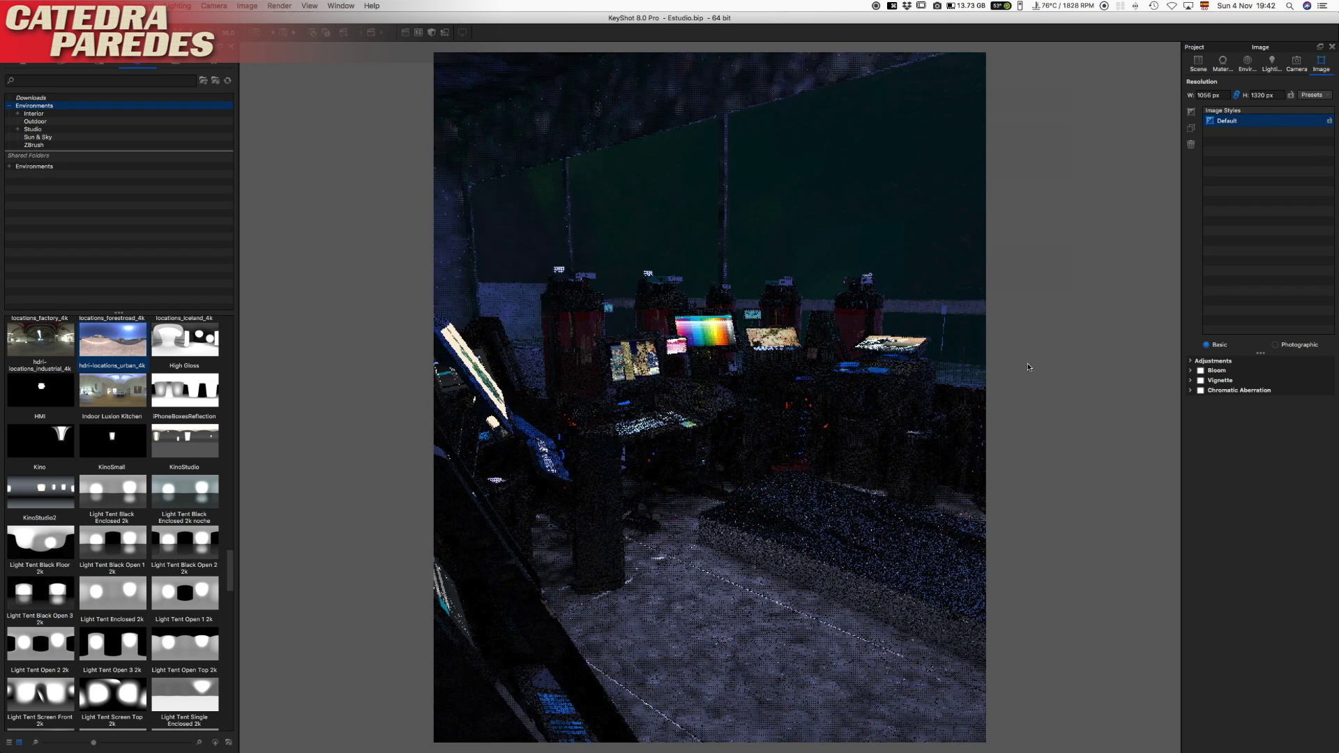
{"action": "left_click", "coordinate": [1271, 63]}
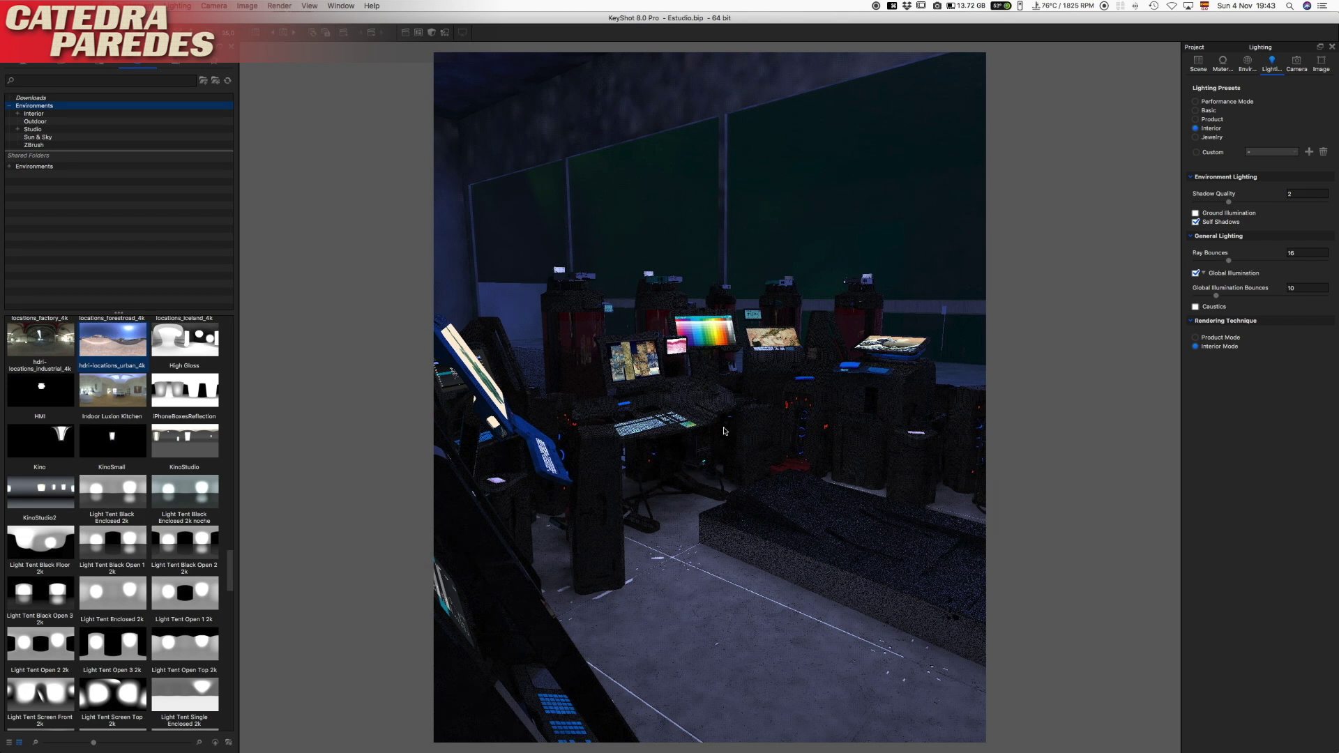
Step: Switch the lighting preset to Performance Mode and move the camera in close to the desk with the keyboard and monitors
{"action": "left_click_drag", "start_coordinate": [722, 428], "coordinate": [722, 424]}
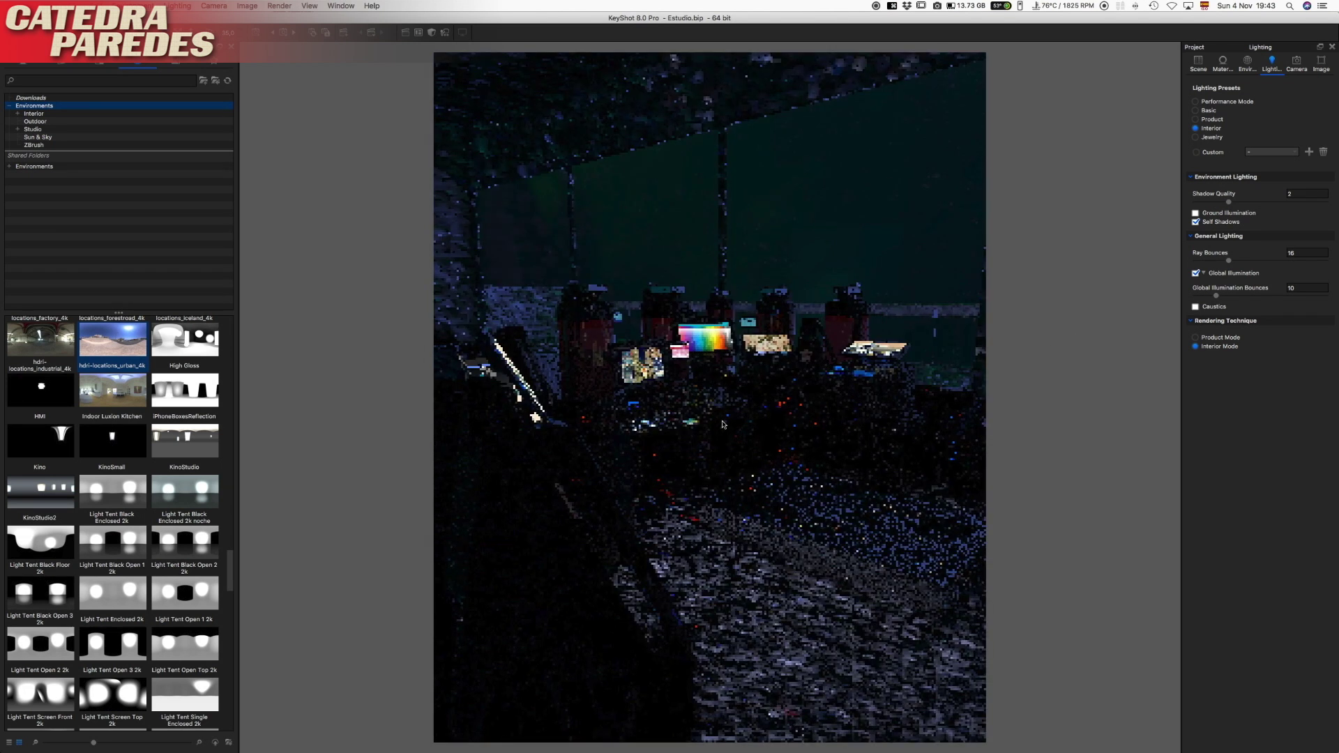
{"action": "scroll", "coordinate": [721, 423], "scroll_direction": "up", "scroll_amount": 2}
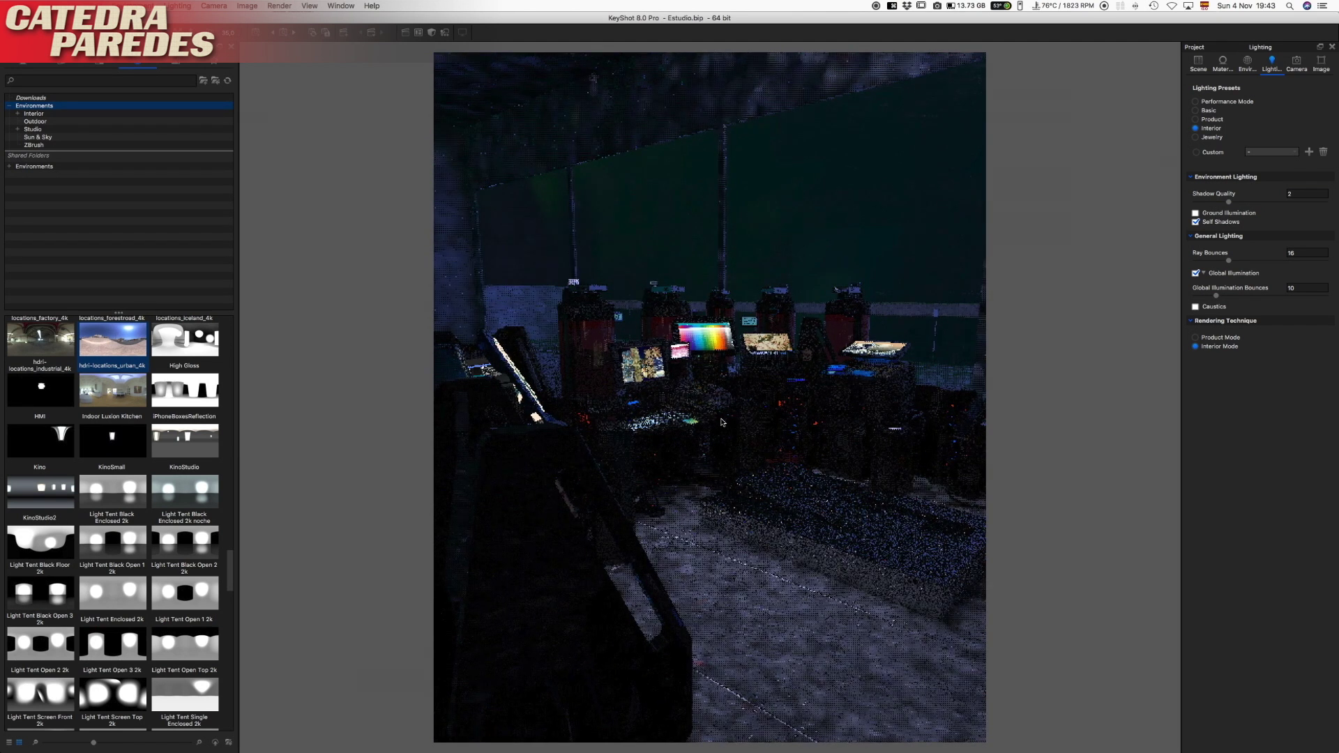
{"action": "key", "text": "alt+p"}
{"action": "scroll", "coordinate": [755, 398], "scroll_direction": "up", "scroll_amount": 3}
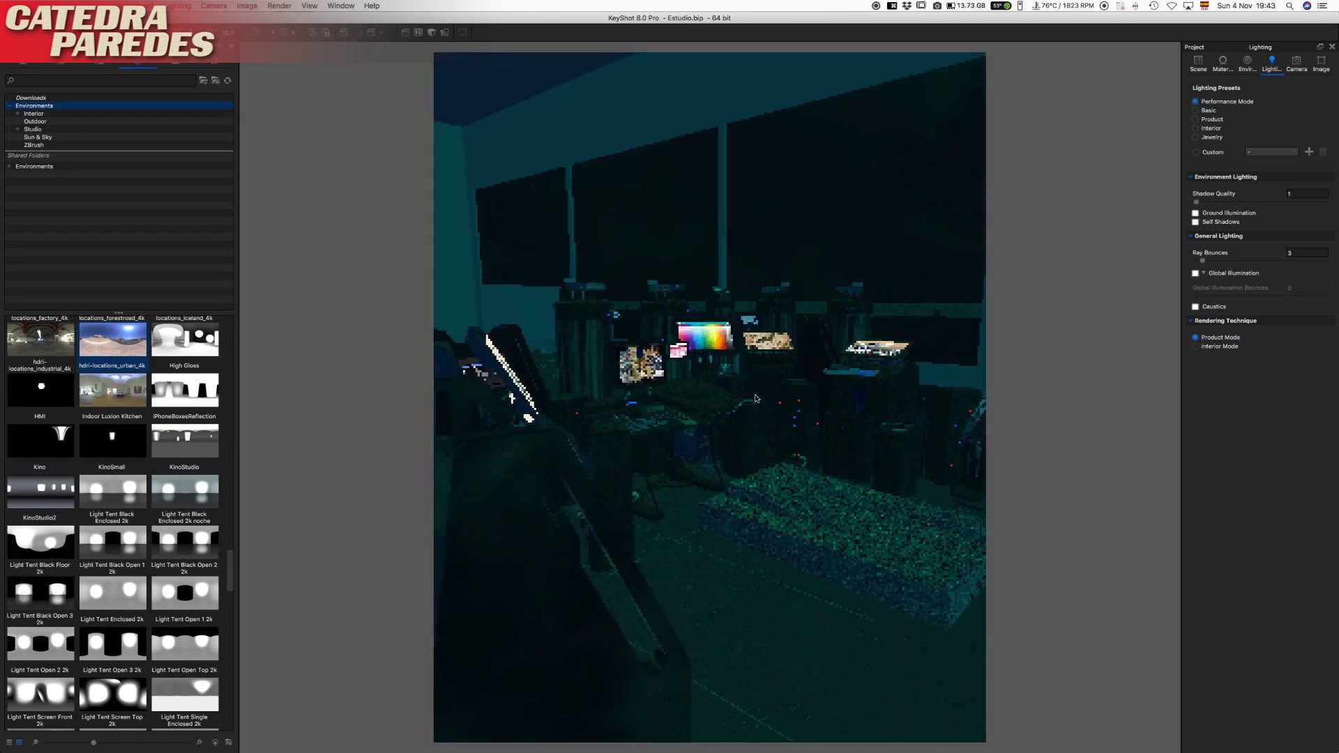
{"action": "scroll", "coordinate": [755, 399], "scroll_direction": "up", "scroll_amount": 3}
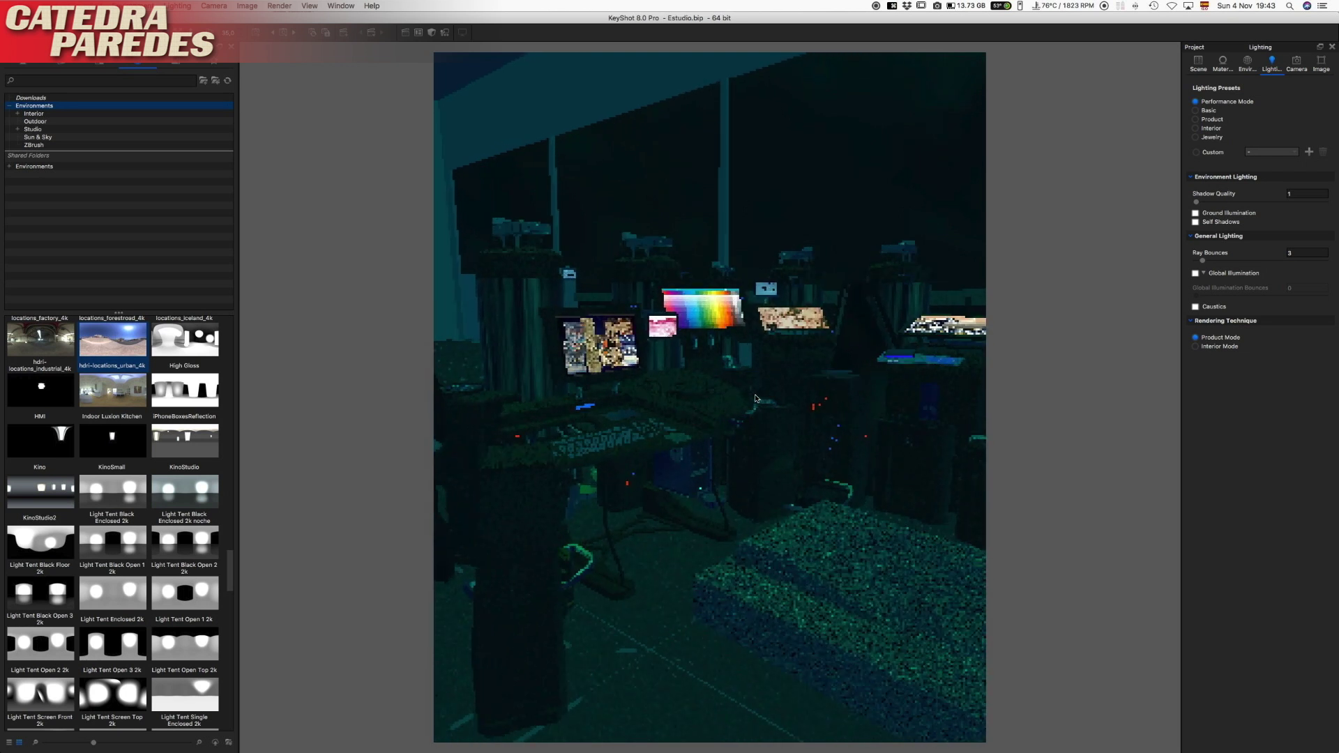
{"action": "scroll", "coordinate": [755, 398], "scroll_direction": "up", "scroll_amount": 2}
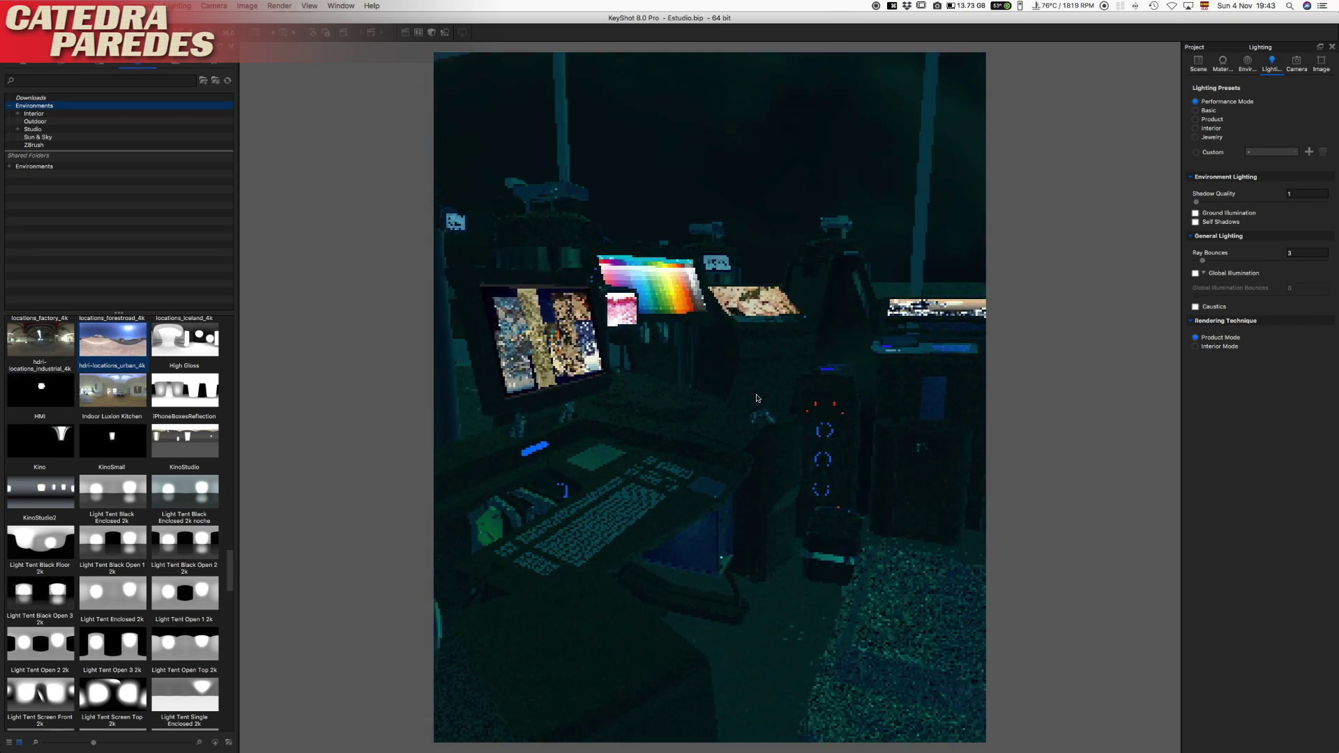
Step: Move and orbit the camera around the desk to frame the monitors together with the nearby furniture in Performance Mode
{"action": "scroll", "coordinate": [756, 398], "scroll_direction": "up", "scroll_amount": 2}
{"action": "scroll", "coordinate": [758, 398], "scroll_direction": "up", "scroll_amount": 2}
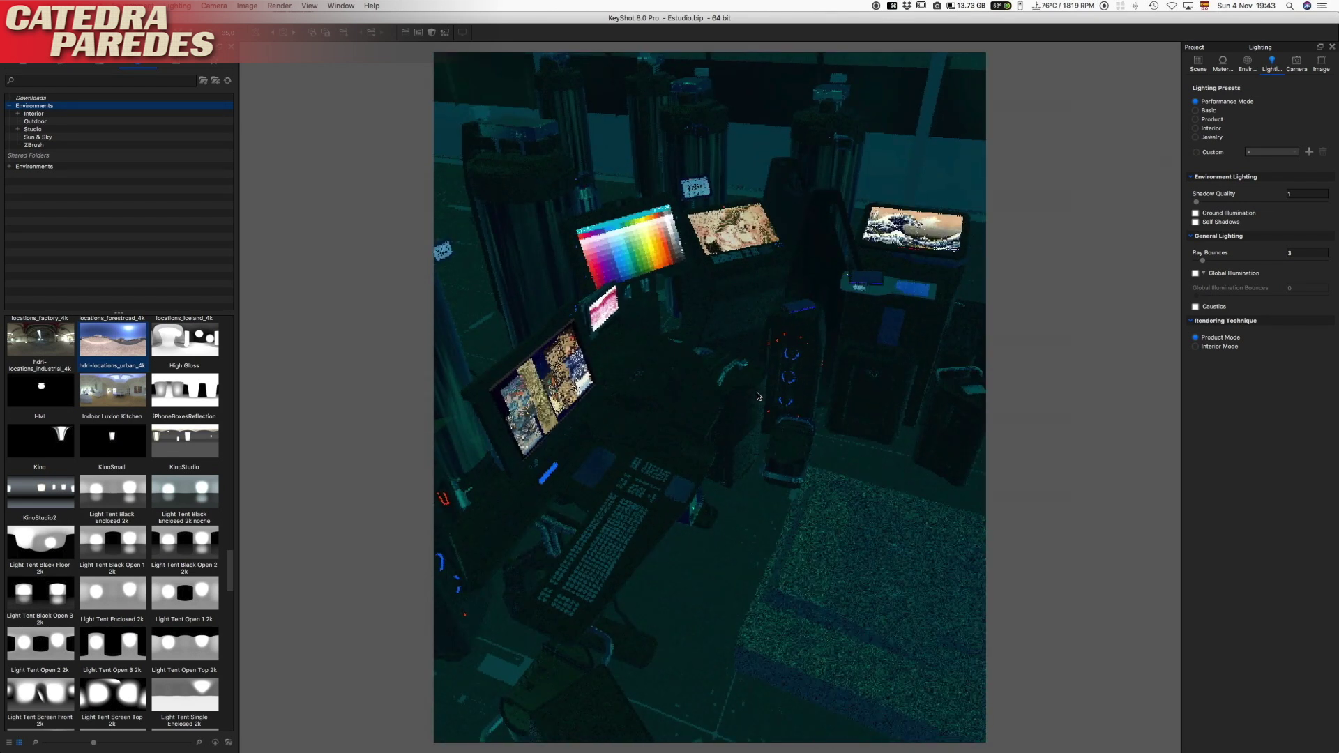
{"action": "scroll", "coordinate": [758, 396], "scroll_direction": "up", "scroll_amount": 3}
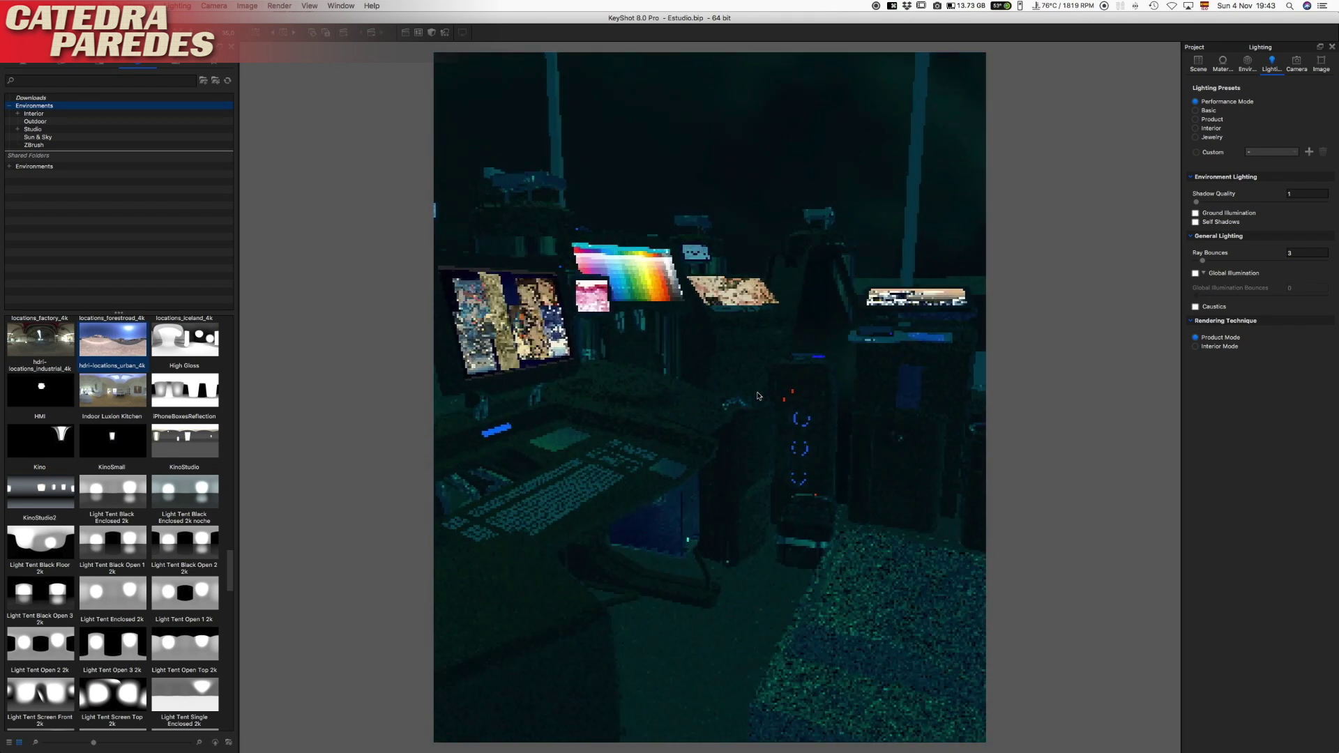
{"action": "scroll", "coordinate": [758, 395], "scroll_direction": "down", "scroll_amount": 3}
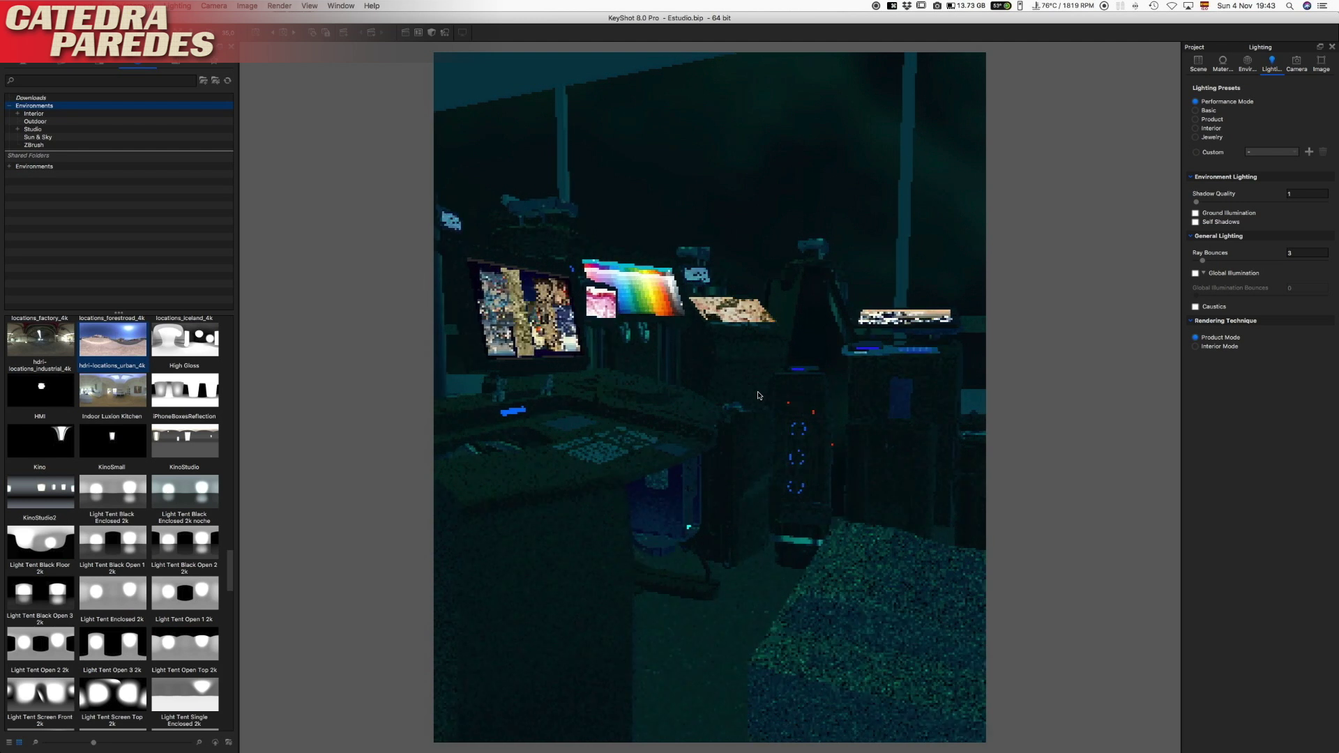
{"action": "left_click_drag", "start_coordinate": [758, 395], "coordinate": [774, 386]}
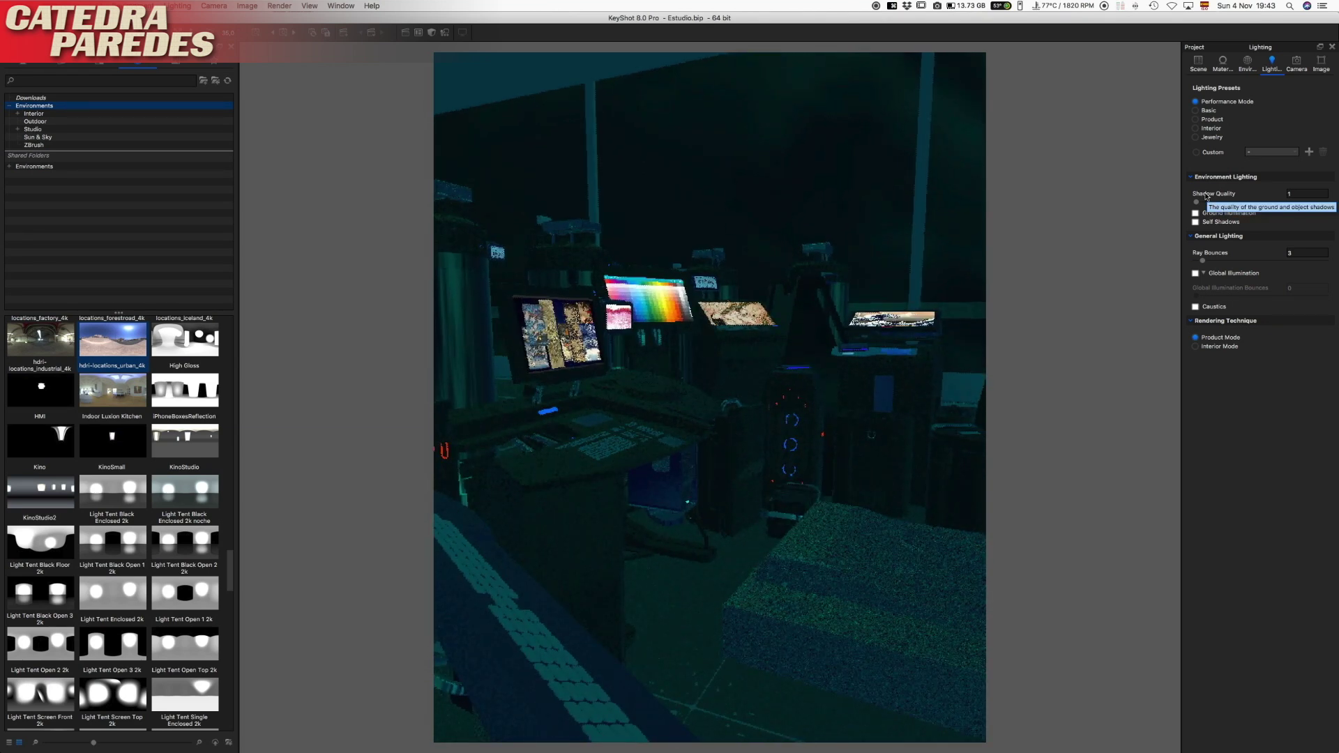
Step: Compare the Interior and Product lighting presets on the studio scene, returning to Interior and selecting its Global Illumination Bounces value
{"action": "left_click", "coordinate": [1210, 128]}
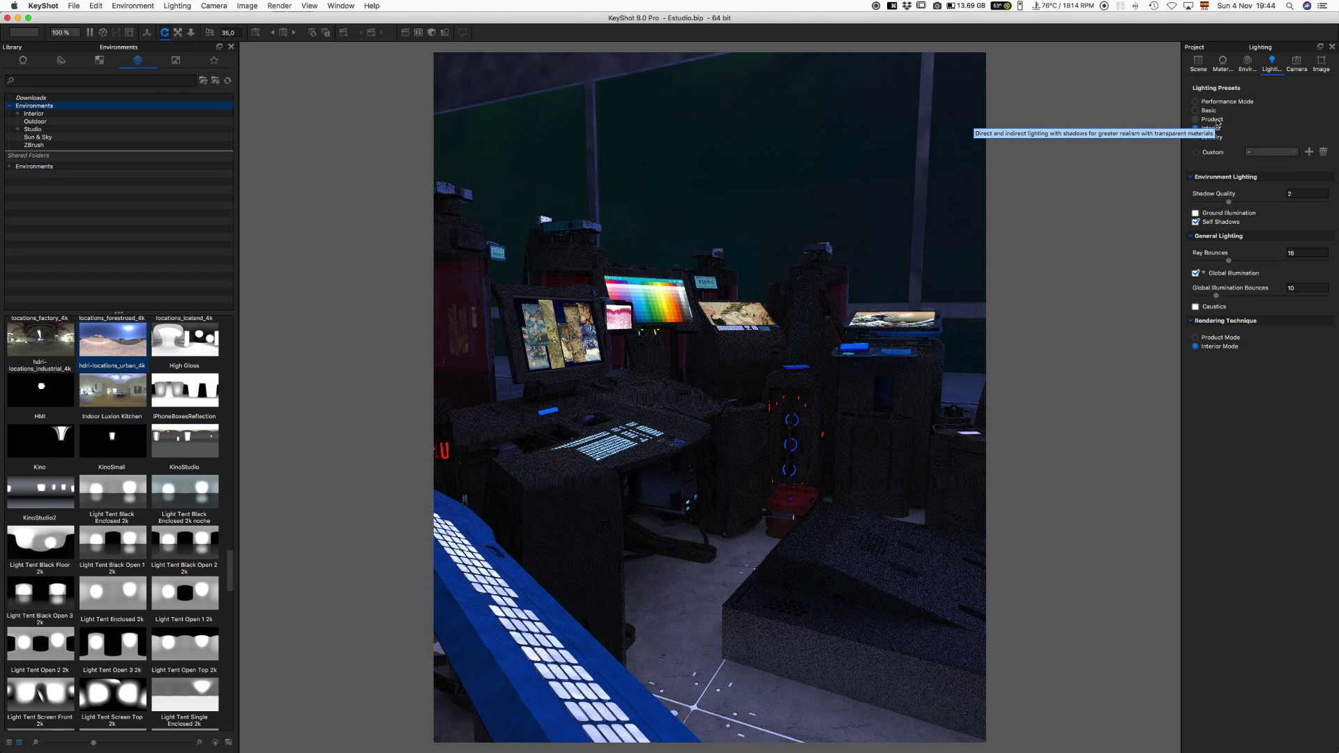
{"action": "left_click", "coordinate": [1217, 122]}
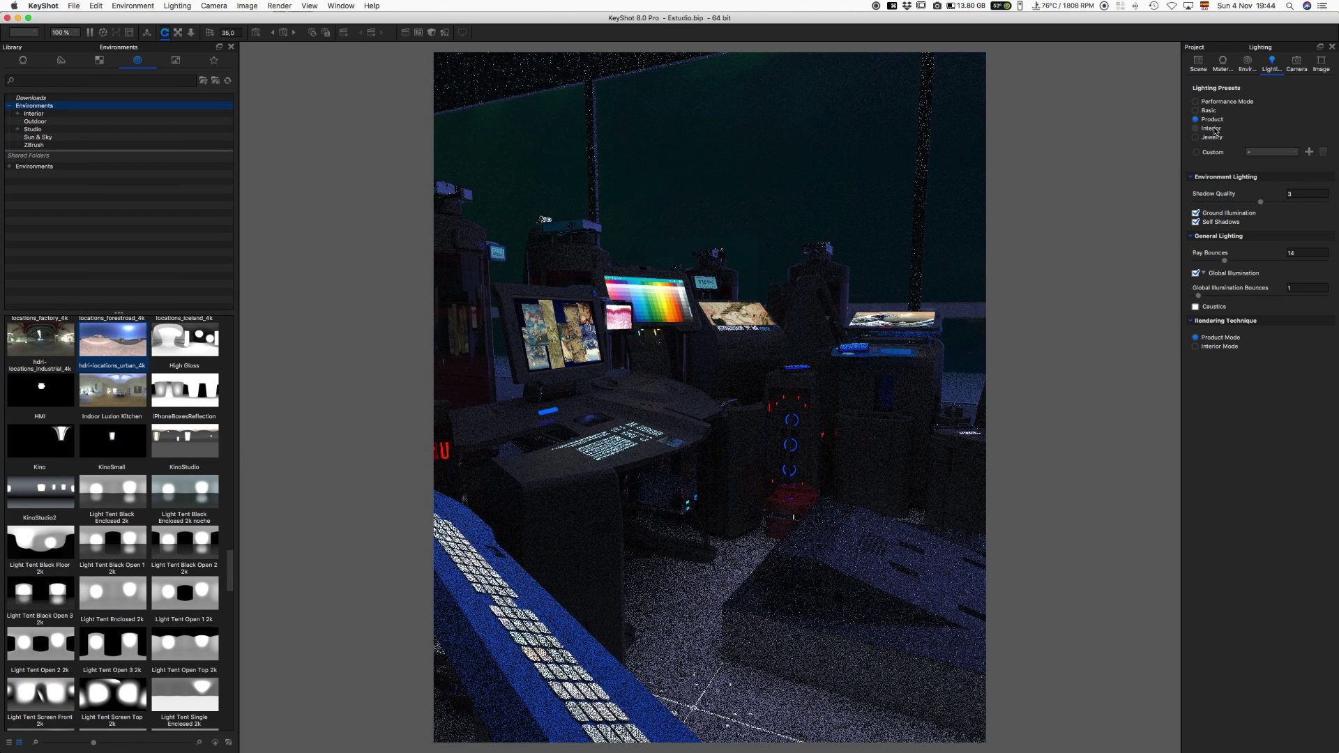
{"action": "left_click", "coordinate": [1211, 128]}
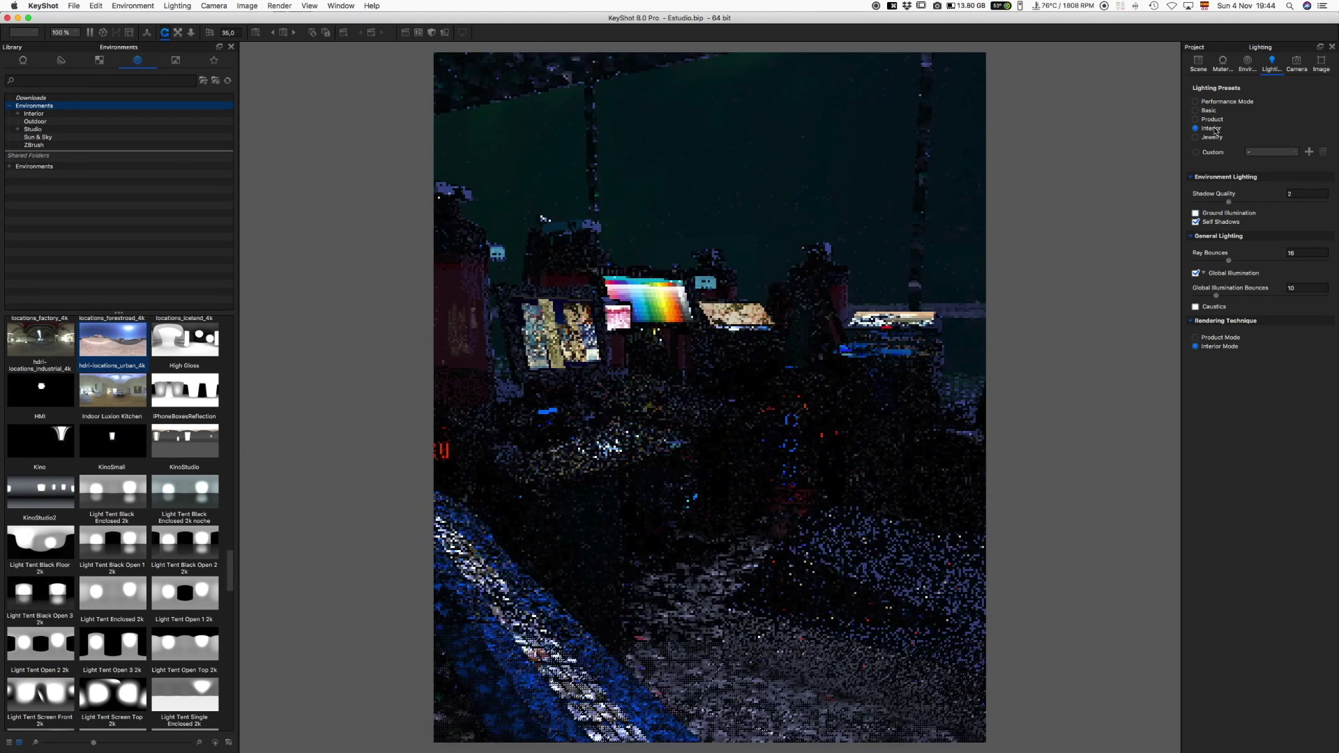
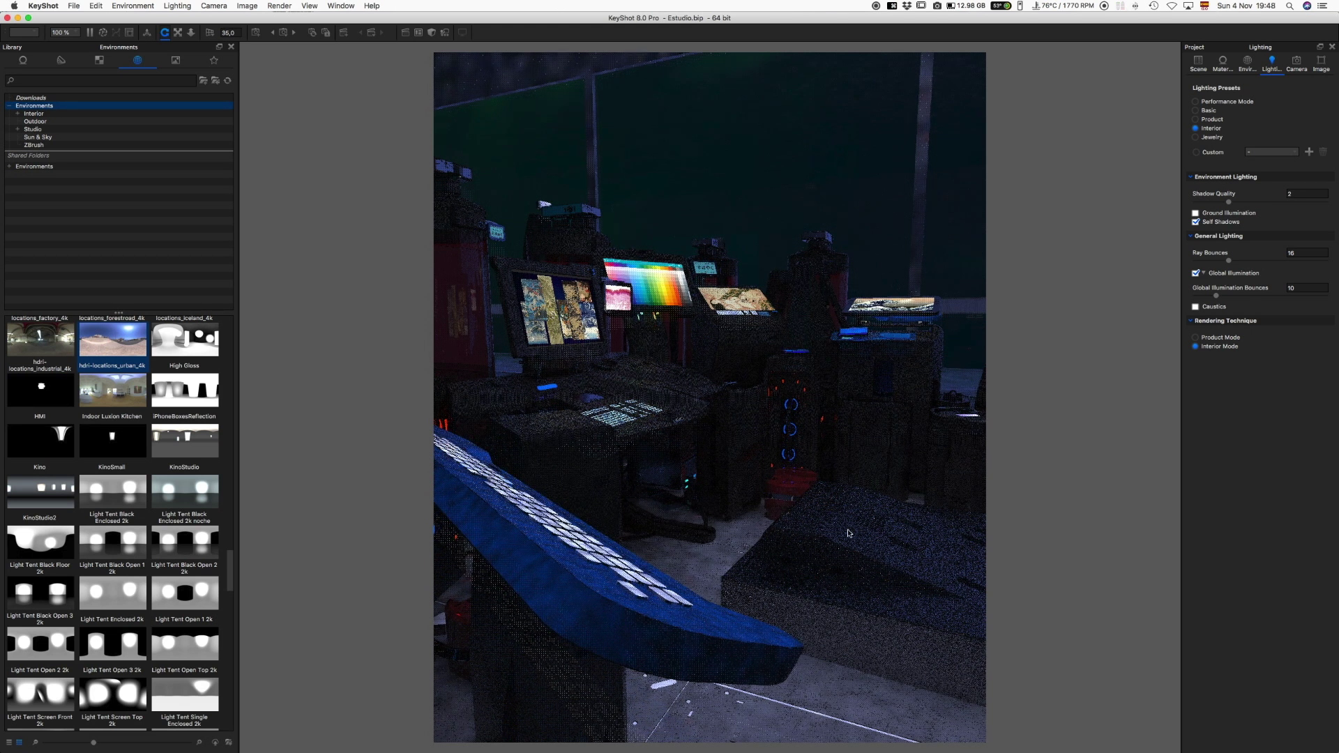
{"action": "scroll", "coordinate": [847, 529], "scroll_direction": "up", "scroll_amount": 5}
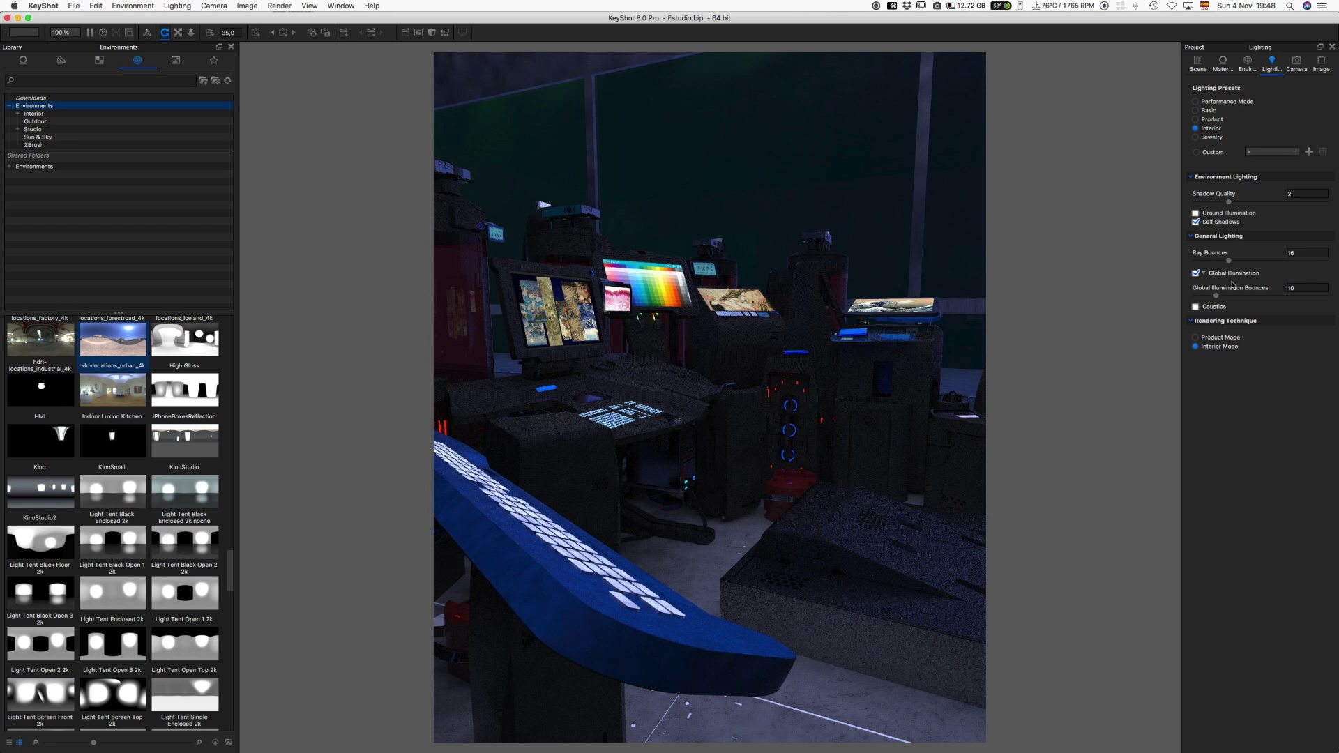
{"action": "left_click", "coordinate": [1308, 288]}
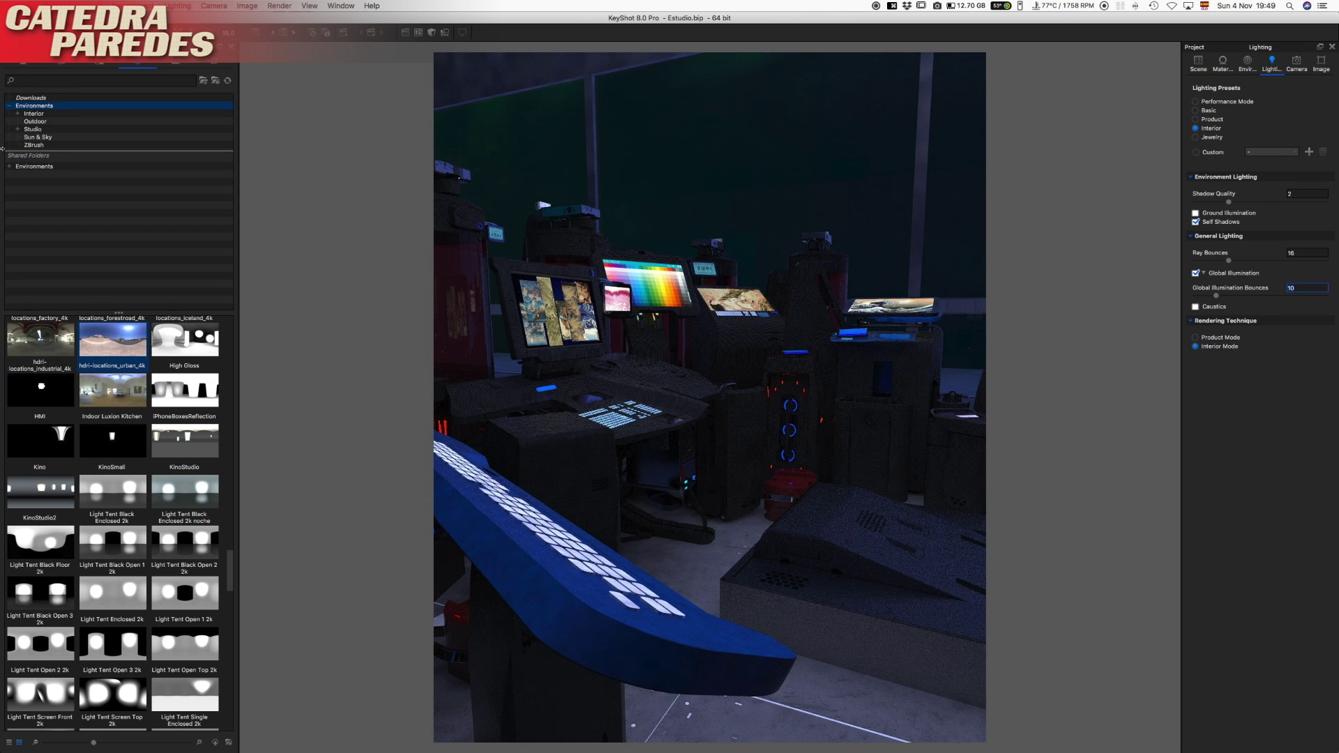
Step: Reopen the recent scene Cama1.bip, discarding the unsaved changes to the studio scene
{"action": "left_click", "coordinate": [73, 6]}
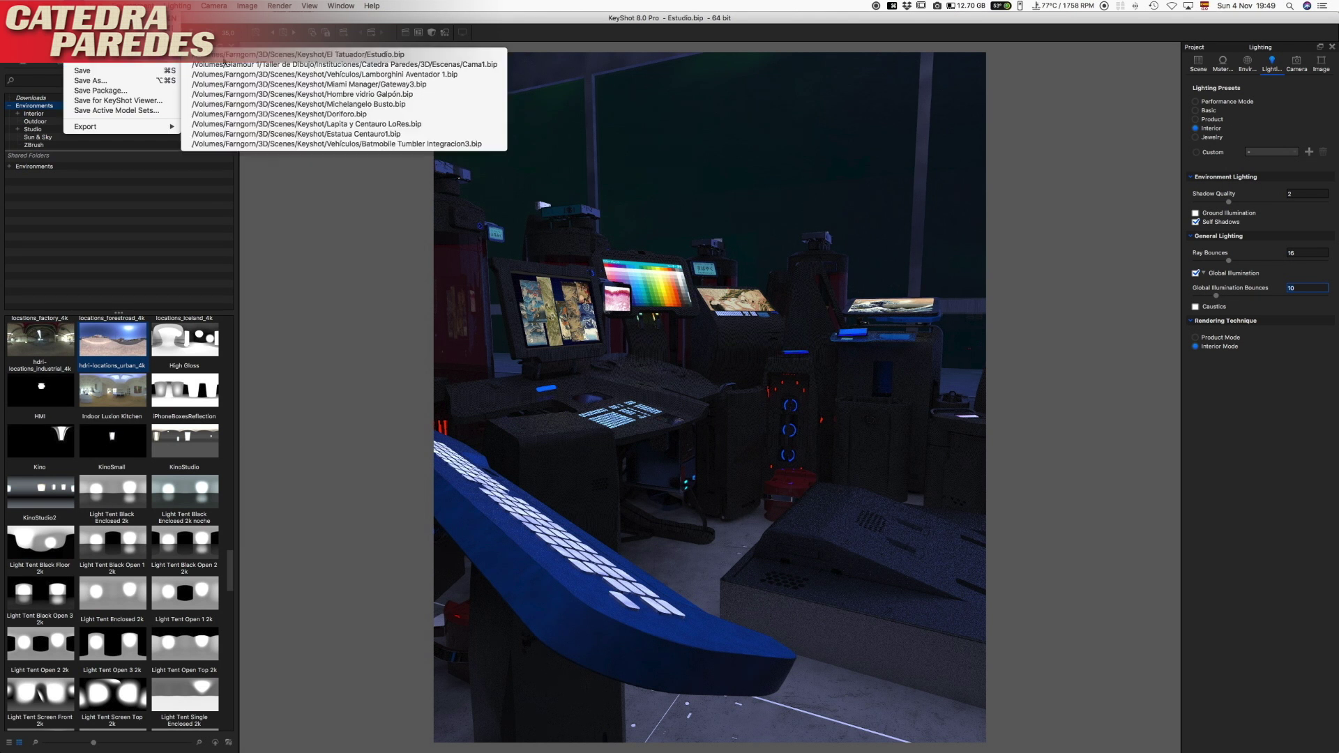
{"action": "mouse_move", "coordinate": [139, 53]}
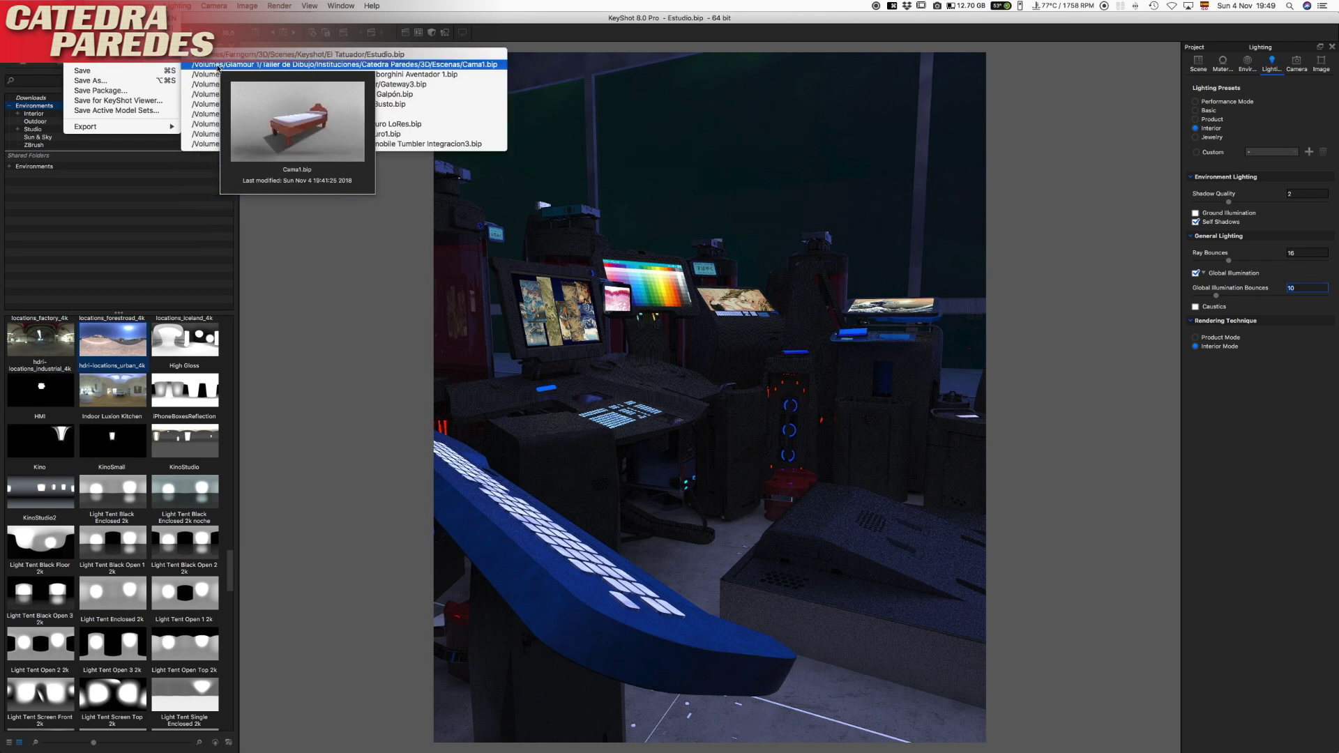
{"action": "left_click", "coordinate": [335, 74]}
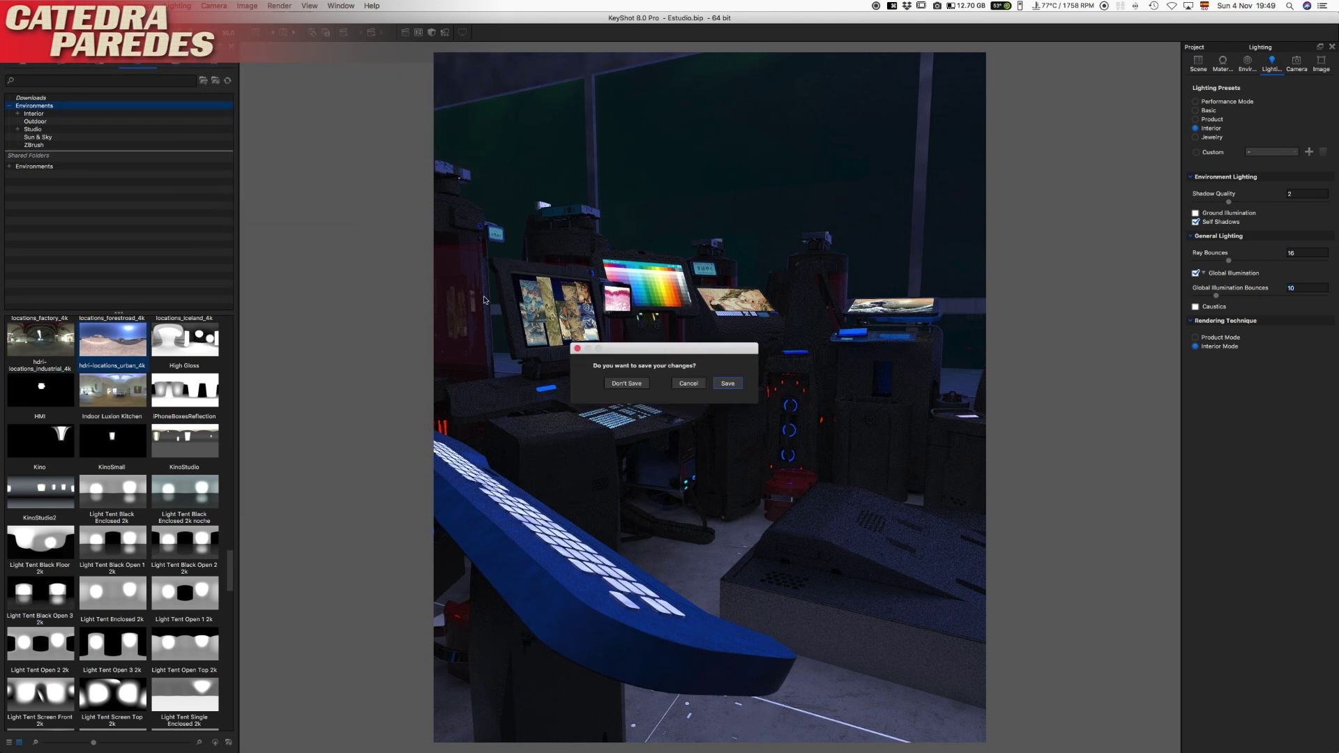
{"action": "left_click", "coordinate": [642, 383]}
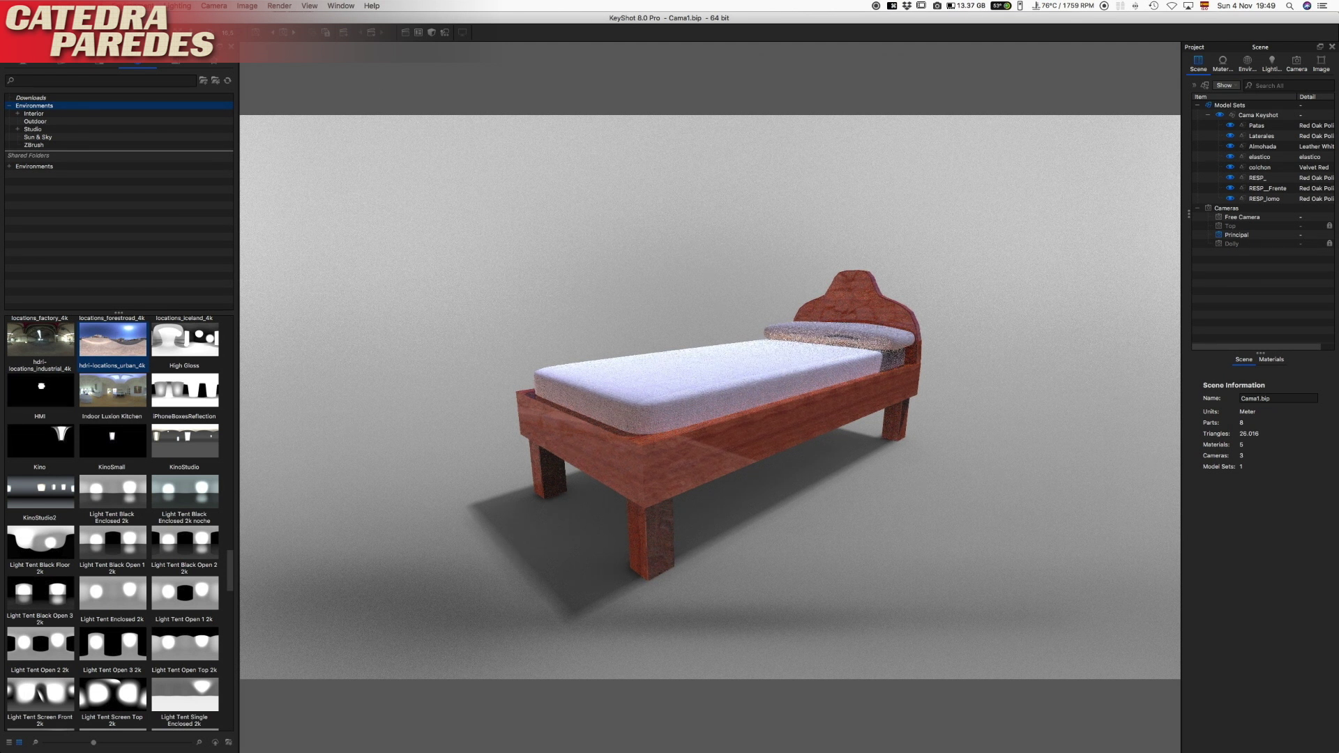
Step: Open the render settings for the bed scene and set the still image format to JPEG
{"action": "left_click", "coordinate": [279, 6]}
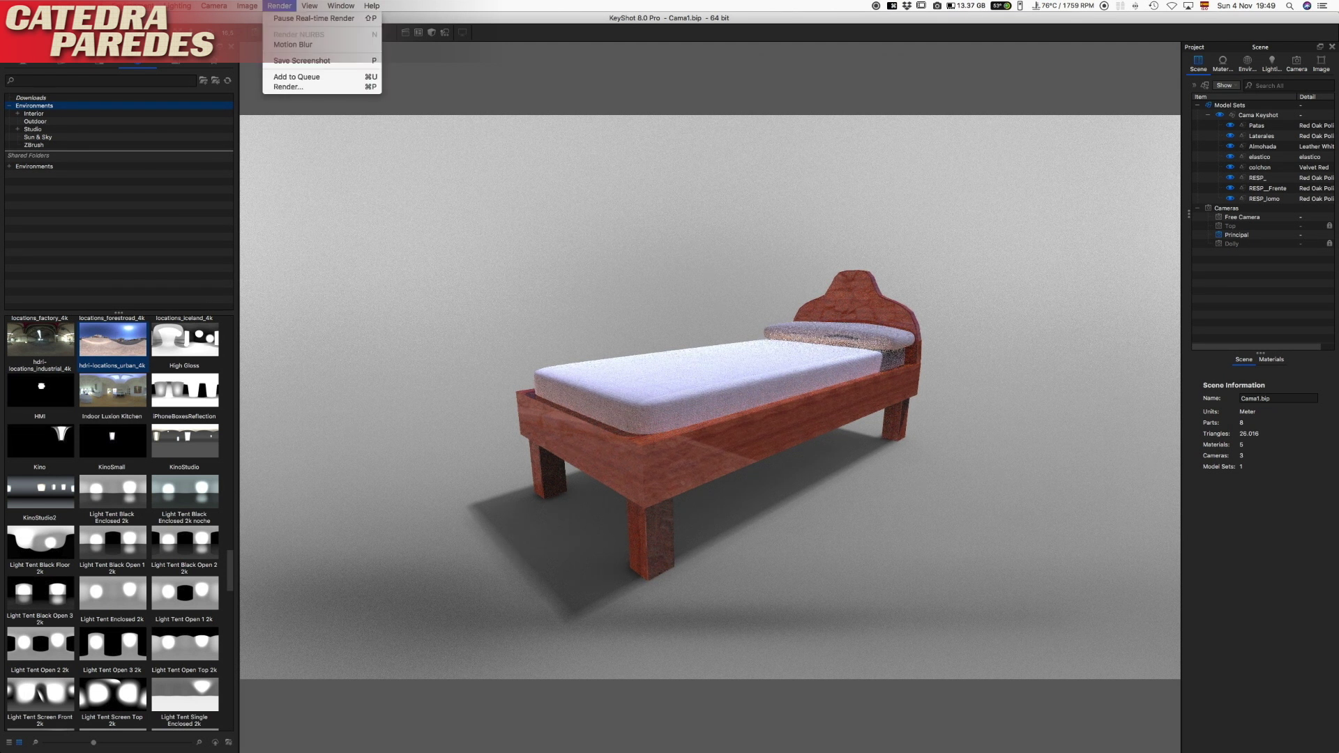
{"action": "left_click", "coordinate": [327, 89]}
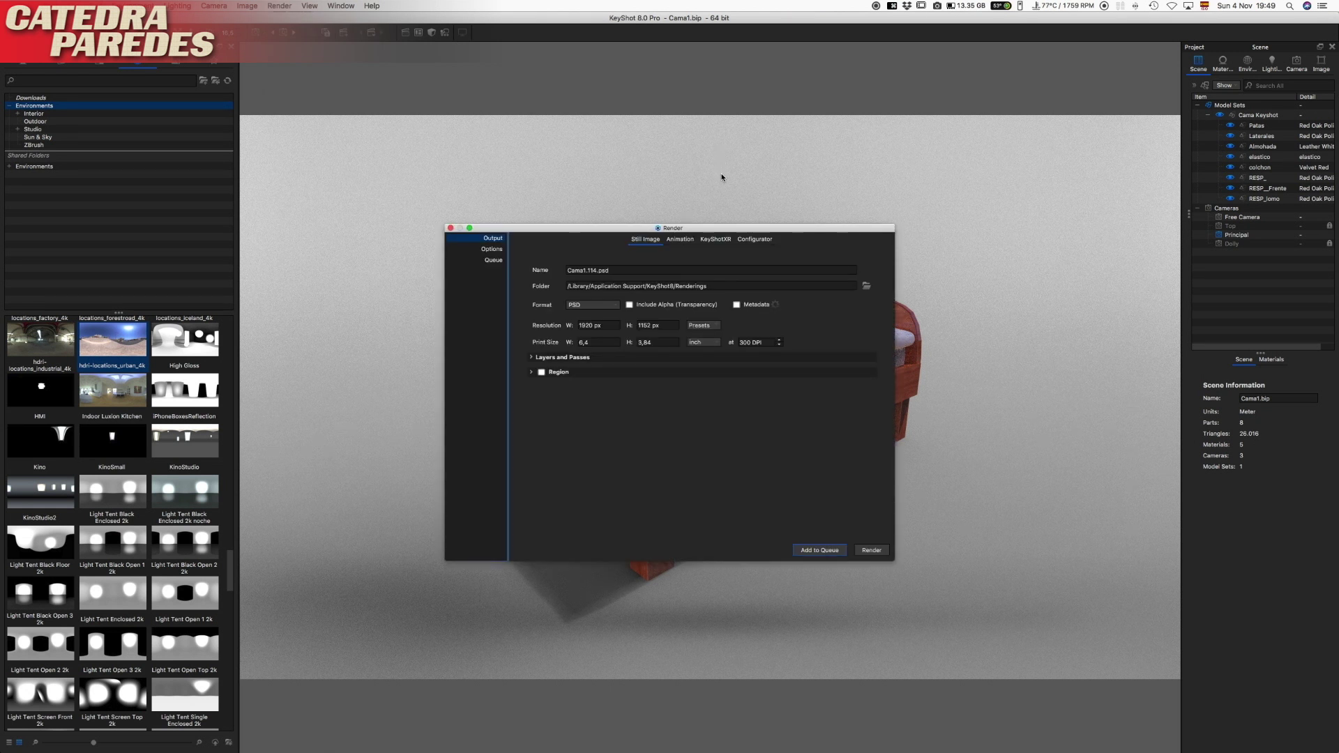
{"action": "left_click_drag", "start_coordinate": [722, 230], "coordinate": [737, 180]}
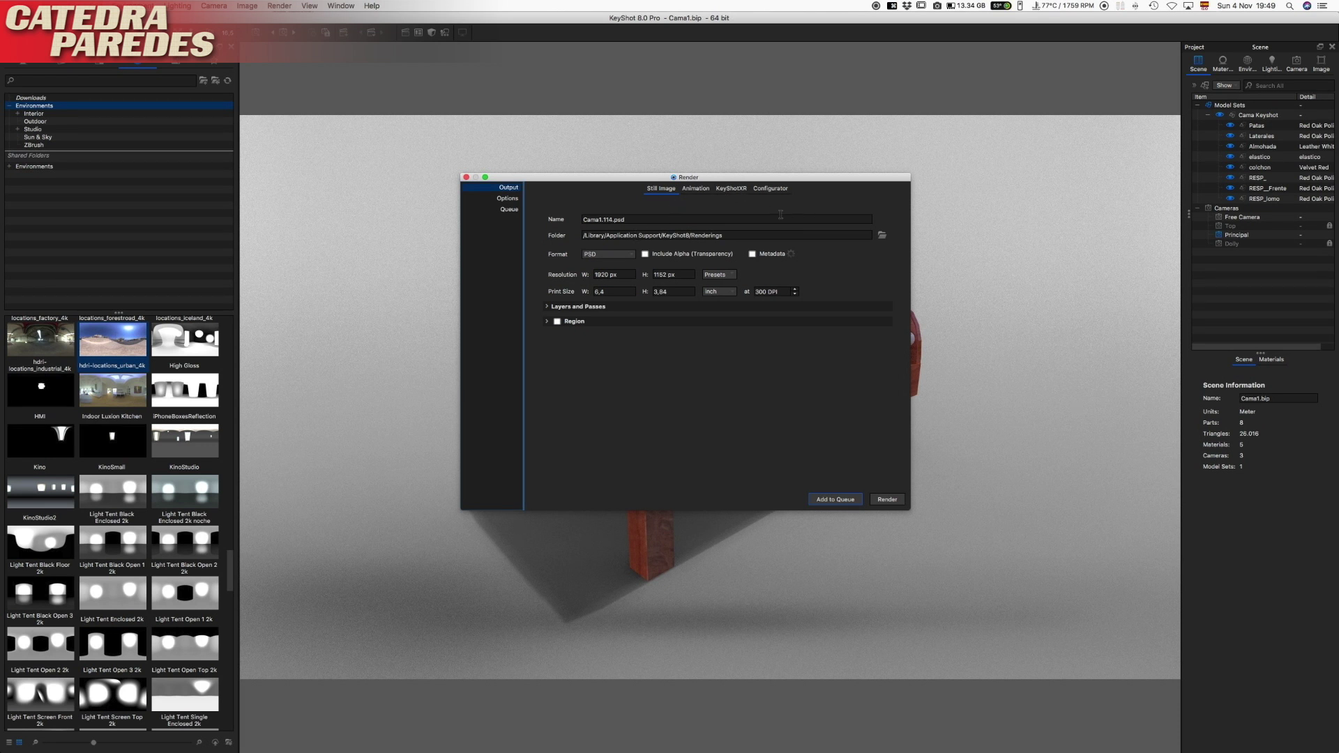
{"action": "left_click", "coordinate": [598, 255]}
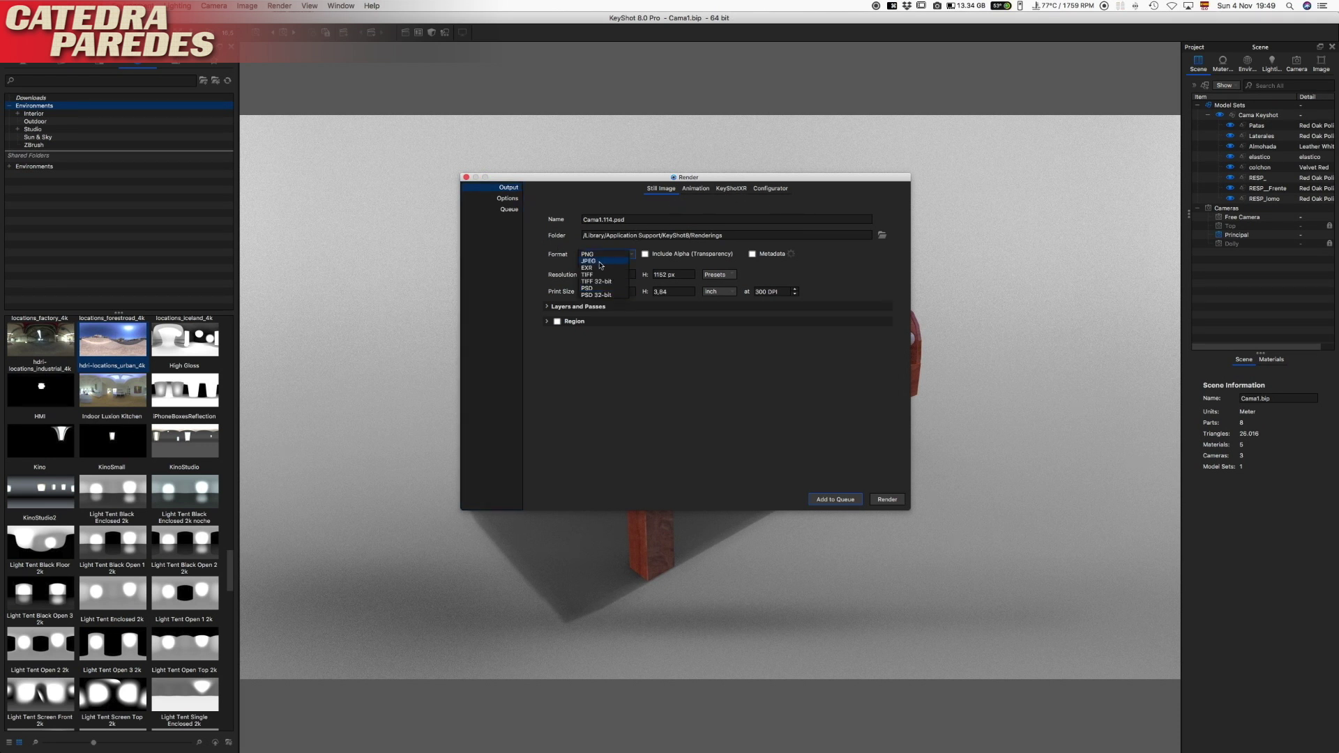
{"action": "left_click", "coordinate": [598, 261]}
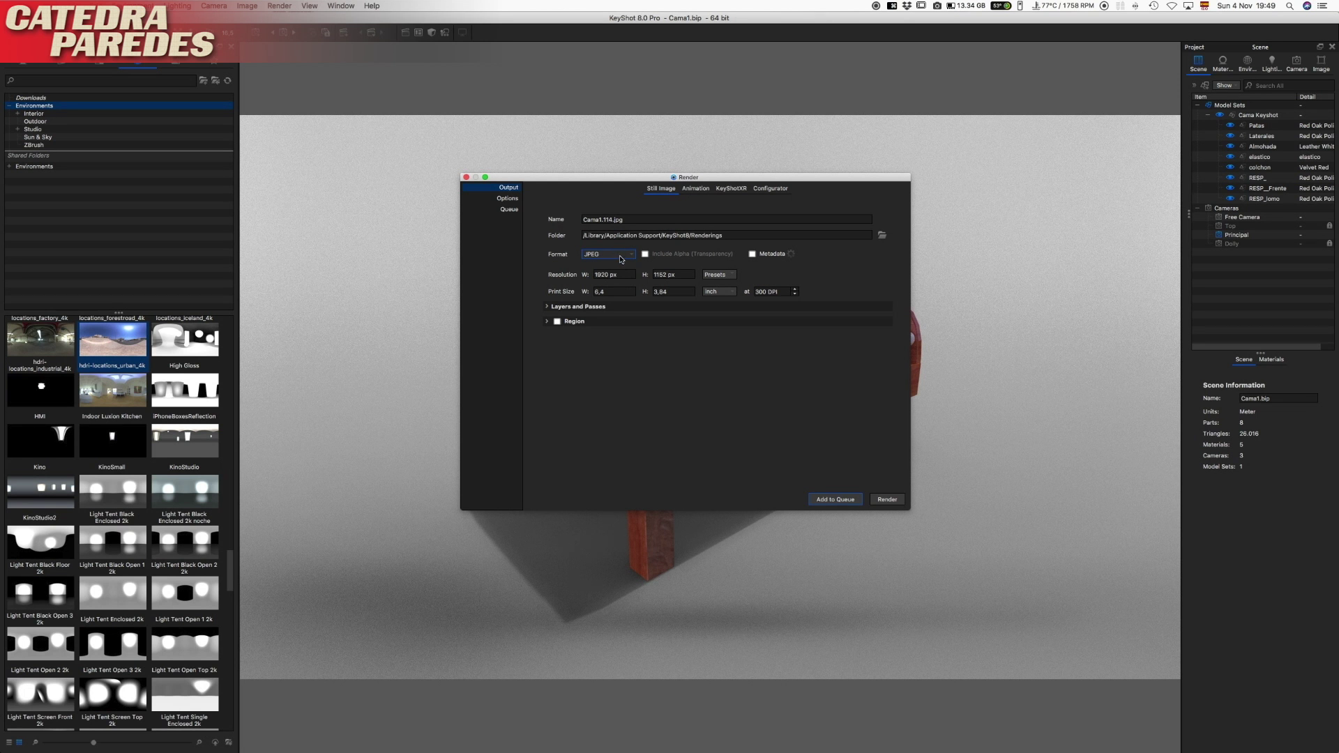
Step: Set the render's output resolution to the 1024 x 614 preset
{"action": "left_click_drag", "start_coordinate": [634, 178], "coordinate": [673, 18]}
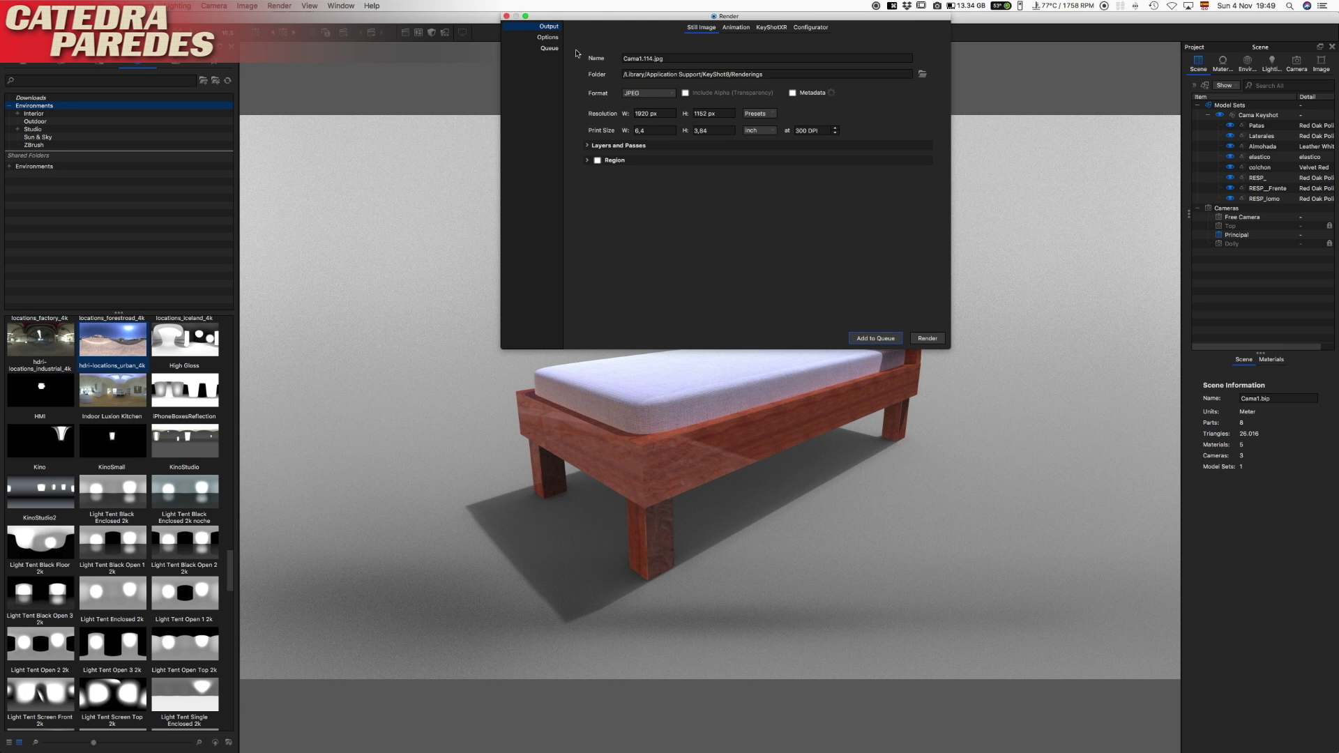
{"action": "left_click_drag", "start_coordinate": [590, 18], "coordinate": [601, 196]}
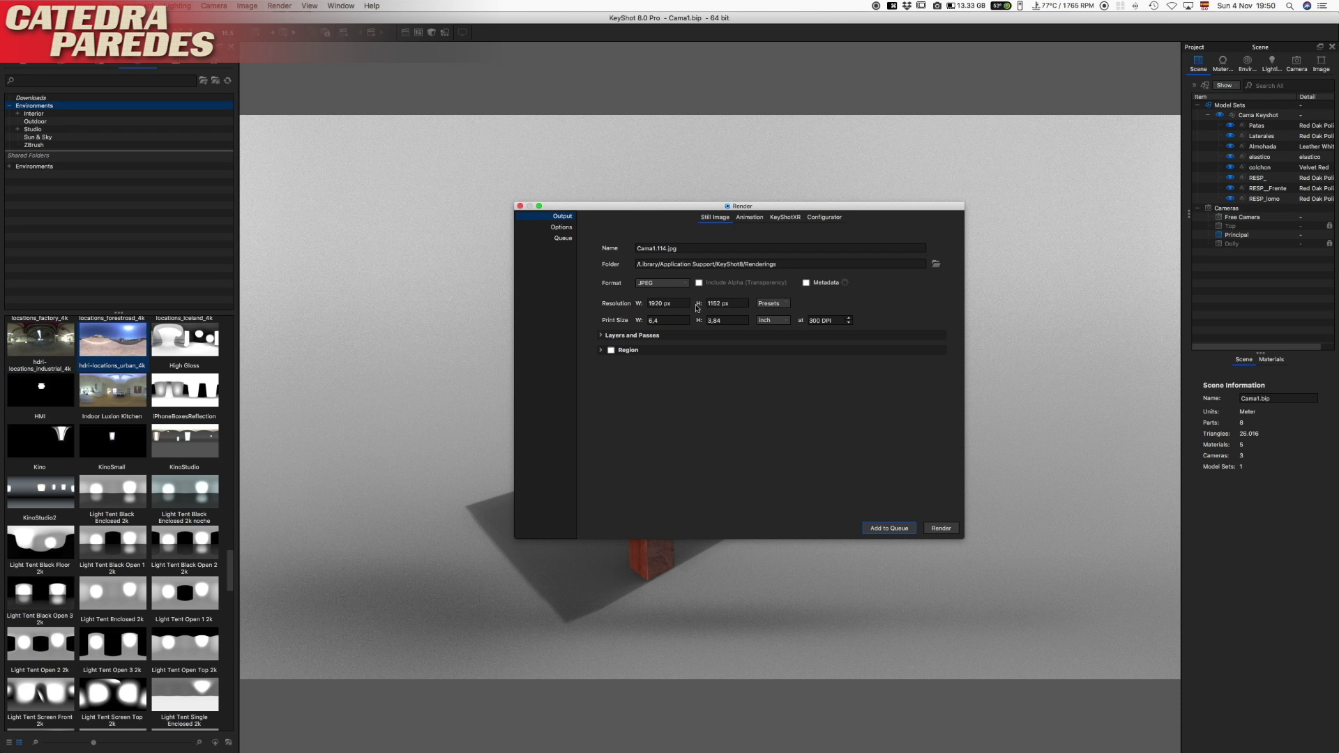
{"action": "left_click", "coordinate": [765, 304]}
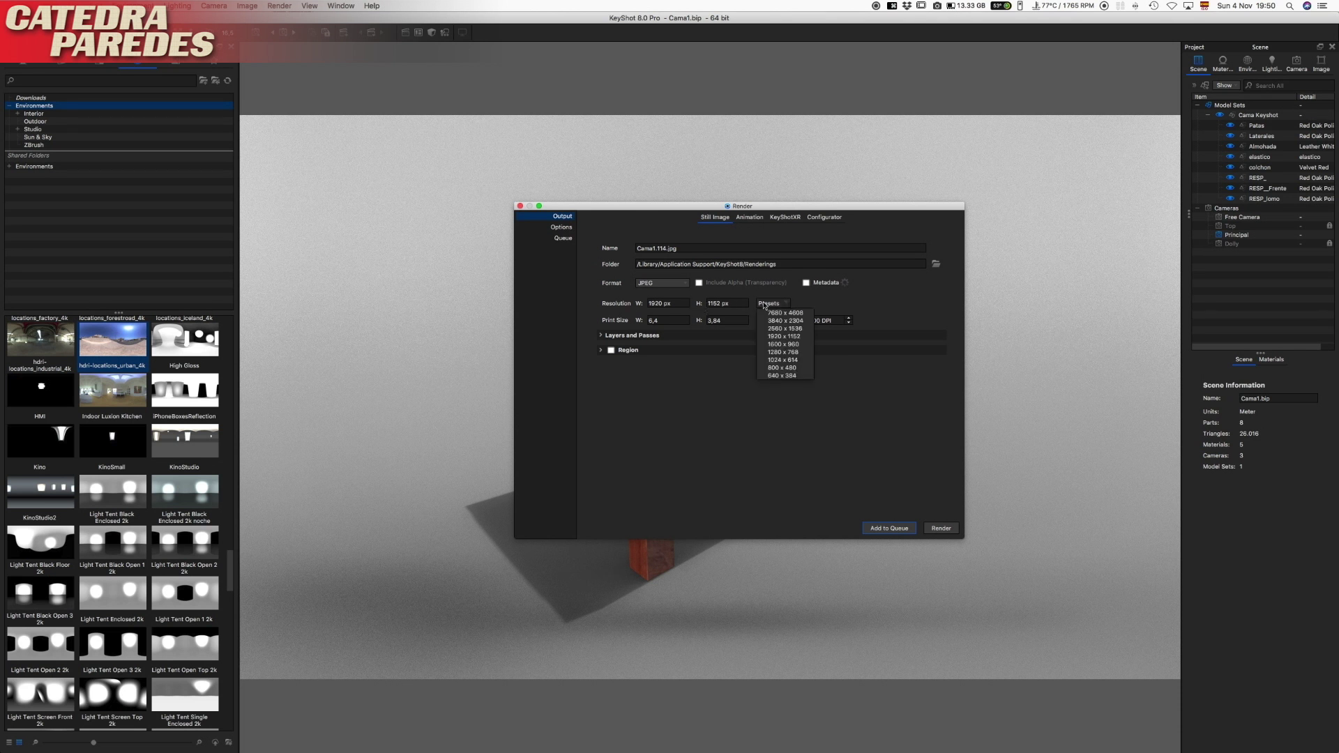
{"action": "left_click", "coordinate": [804, 363]}
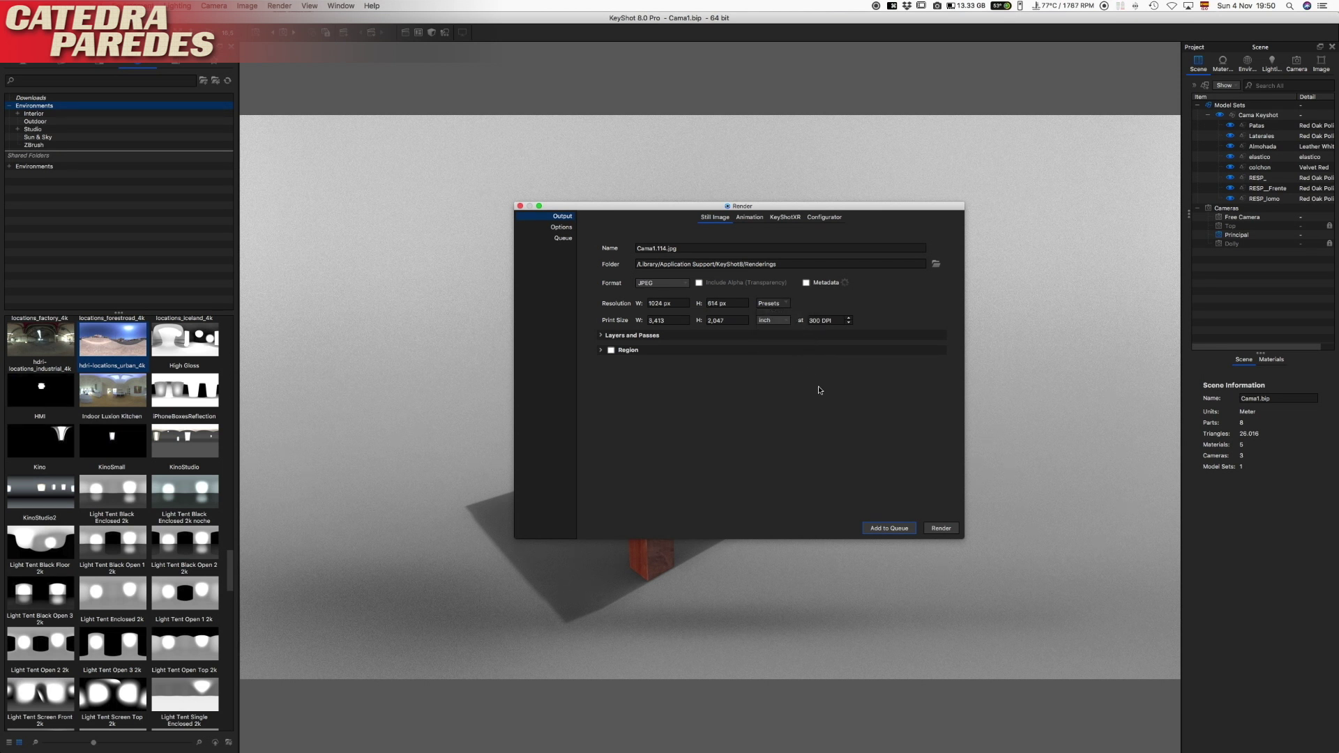
Step: Start rendering the bed image, and stop the render before completion without saving it
{"action": "left_click", "coordinate": [942, 530]}
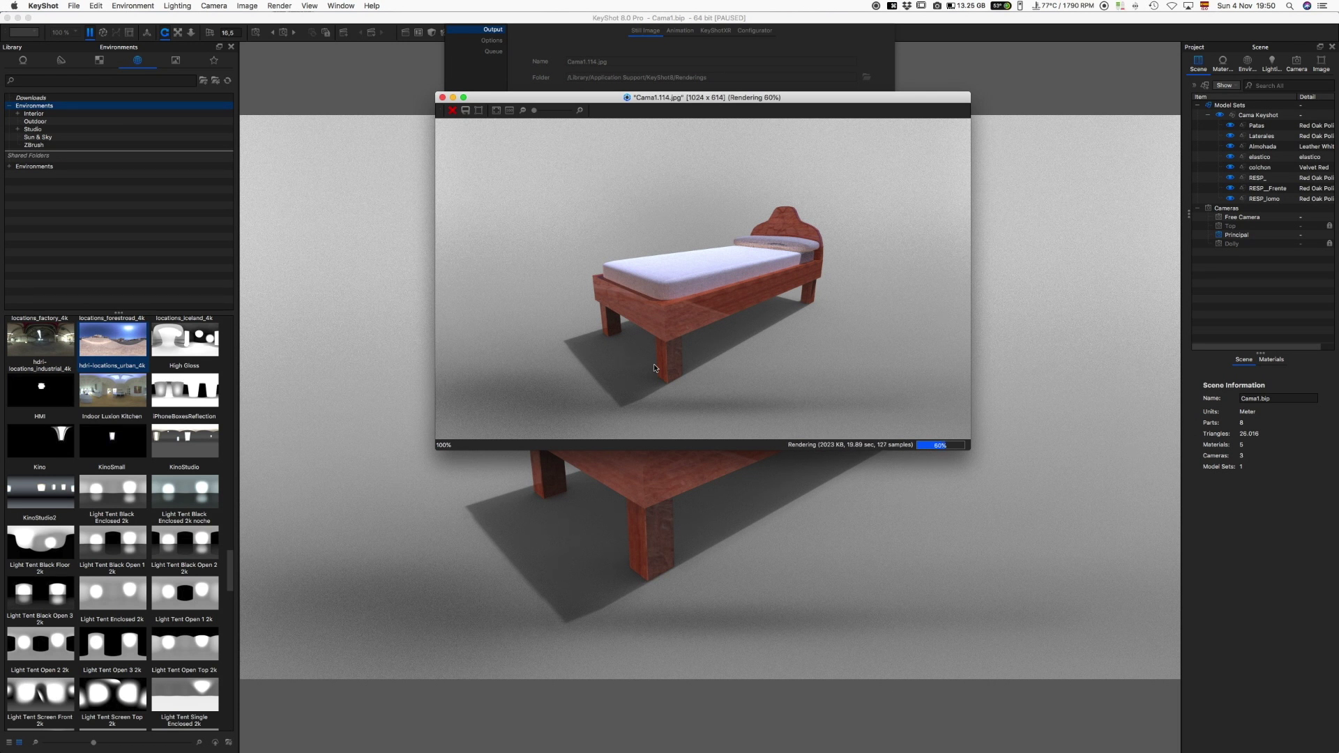
{"action": "left_click", "coordinate": [452, 111]}
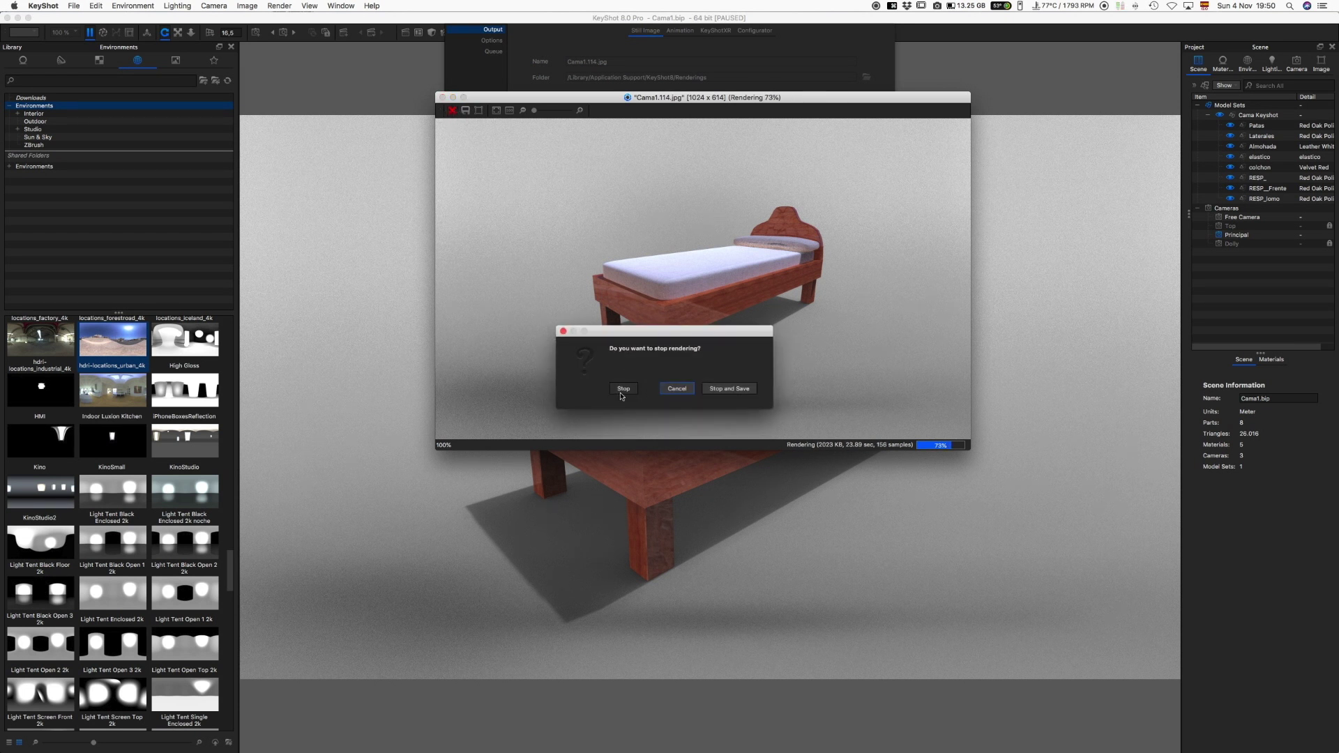
{"action": "left_click_drag", "start_coordinate": [741, 327], "coordinate": [792, 213]}
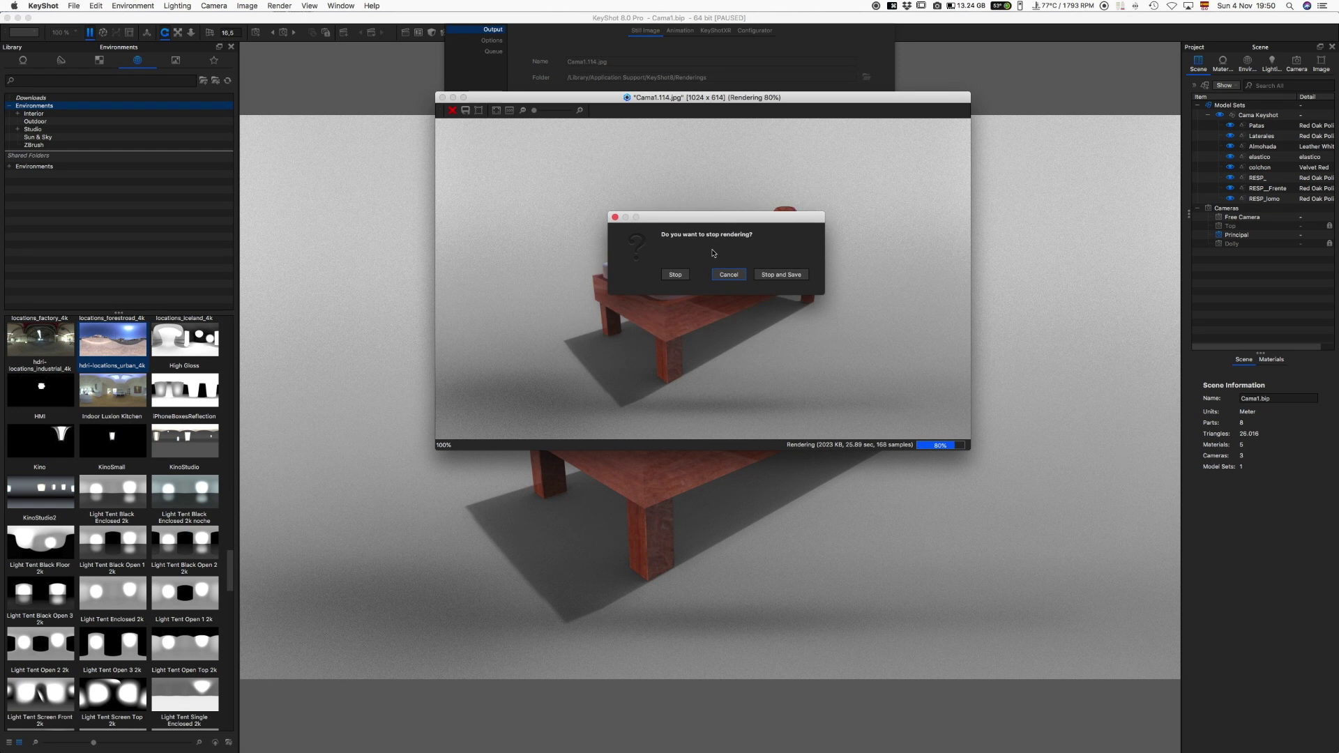
{"action": "left_click", "coordinate": [675, 275]}
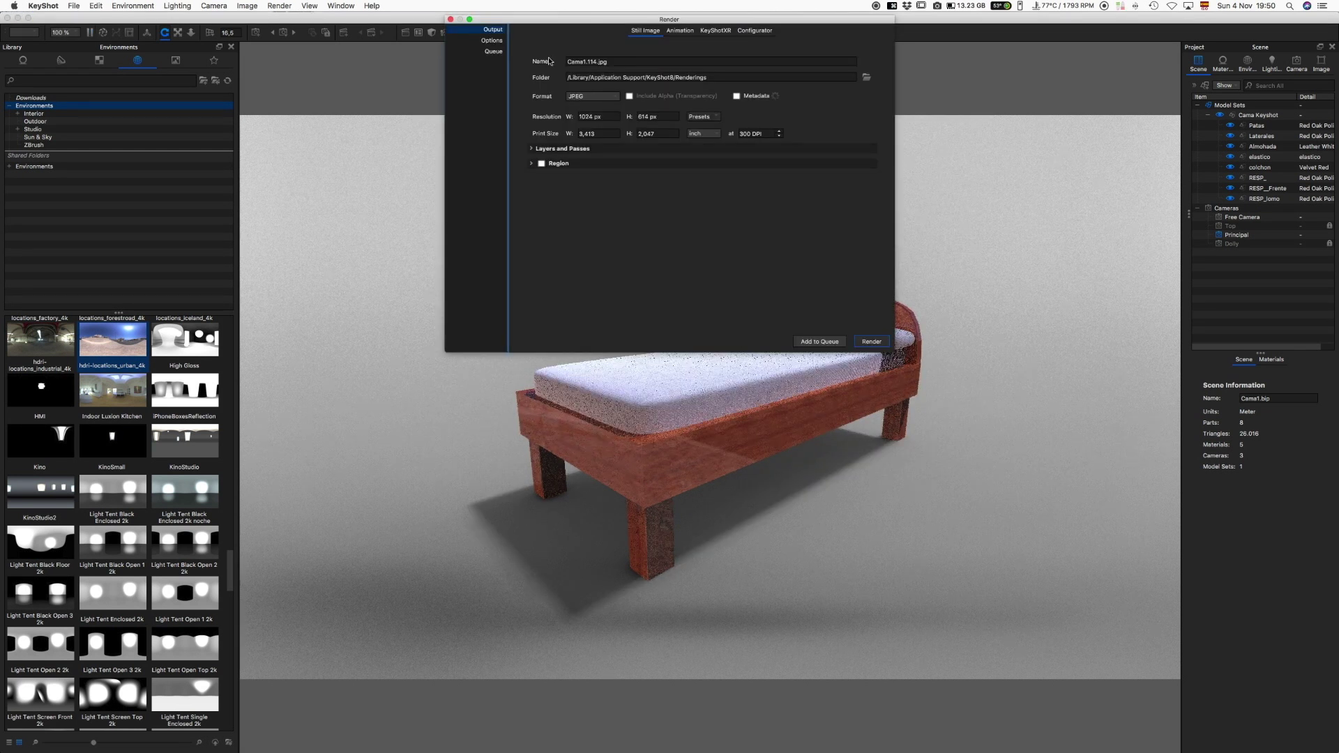
Step: Set the render quality to Maximum Samples with 39 samples, render the bed image and accept the finished result
{"action": "left_click", "coordinate": [528, 244]}
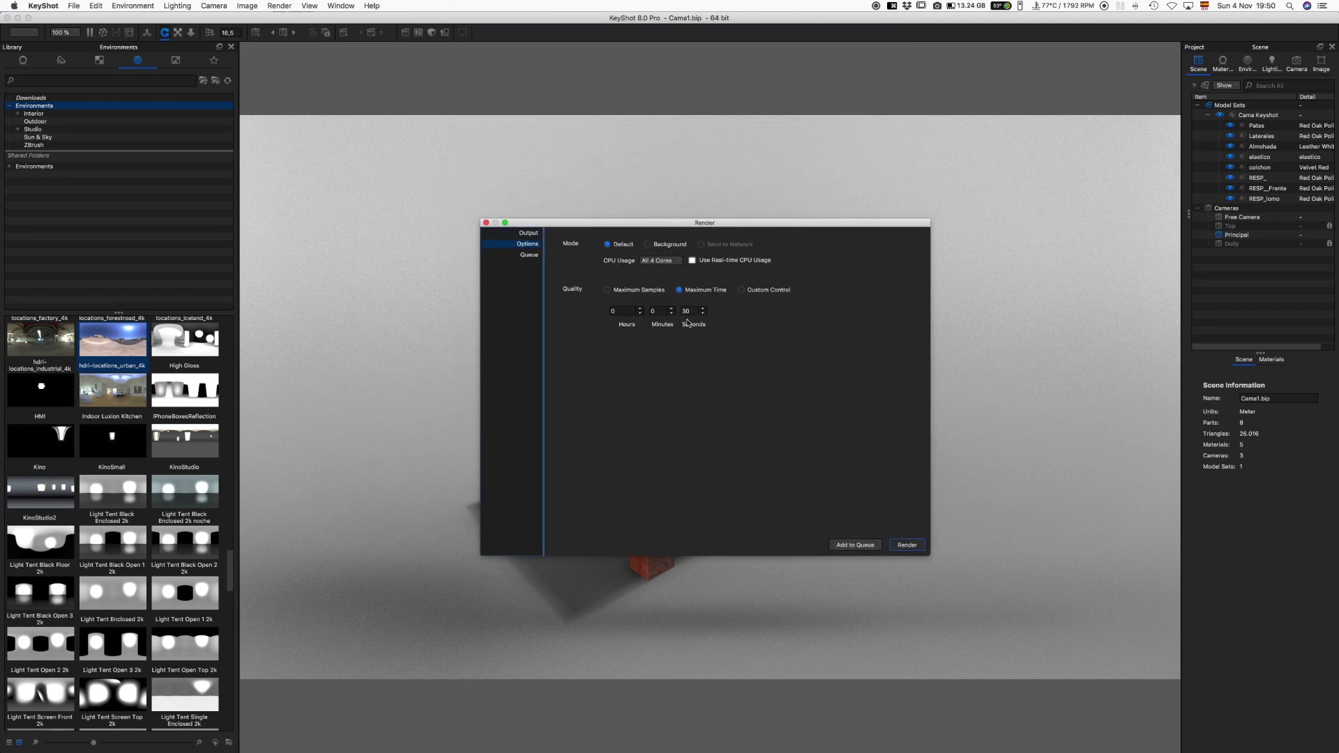
{"action": "left_click", "coordinate": [619, 291]}
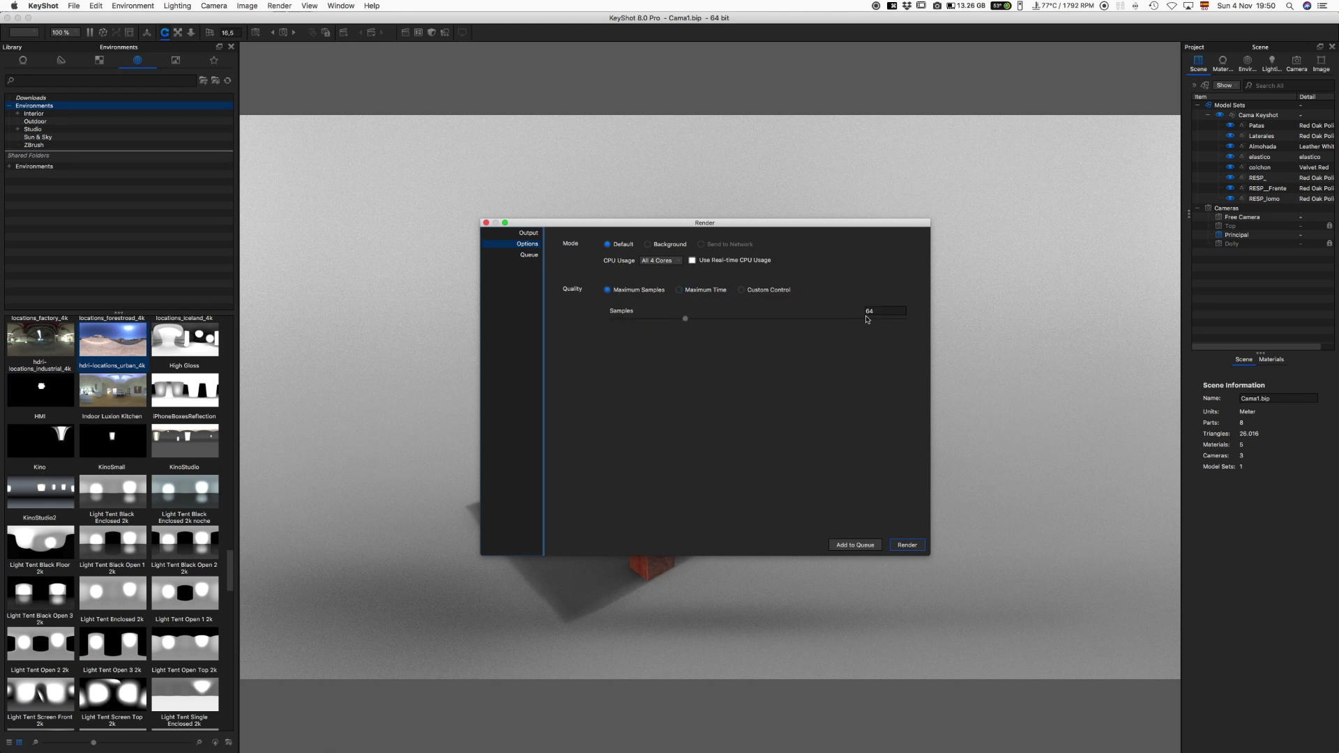
{"action": "left_click_drag", "start_coordinate": [682, 318], "coordinate": [657, 321]}
{"action": "left_click", "coordinate": [906, 544]}
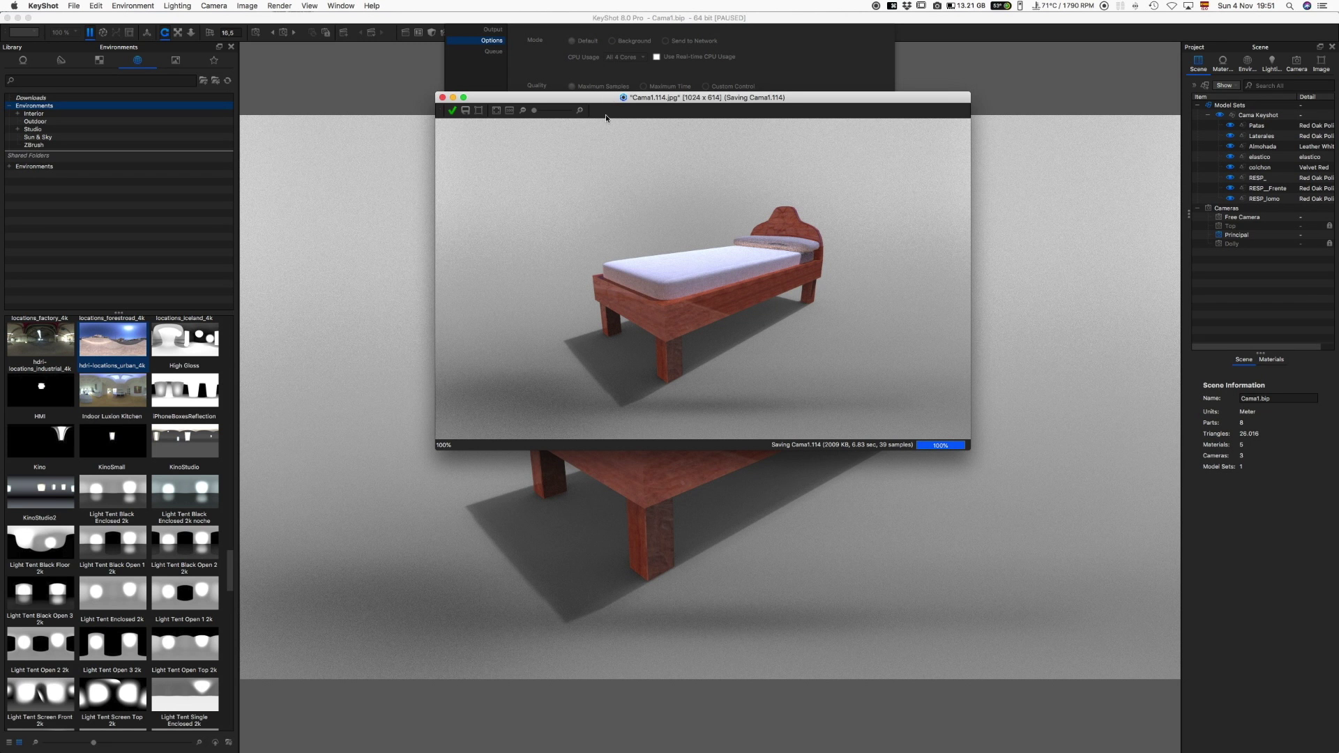
{"action": "left_click_drag", "start_coordinate": [606, 101], "coordinate": [626, 228]}
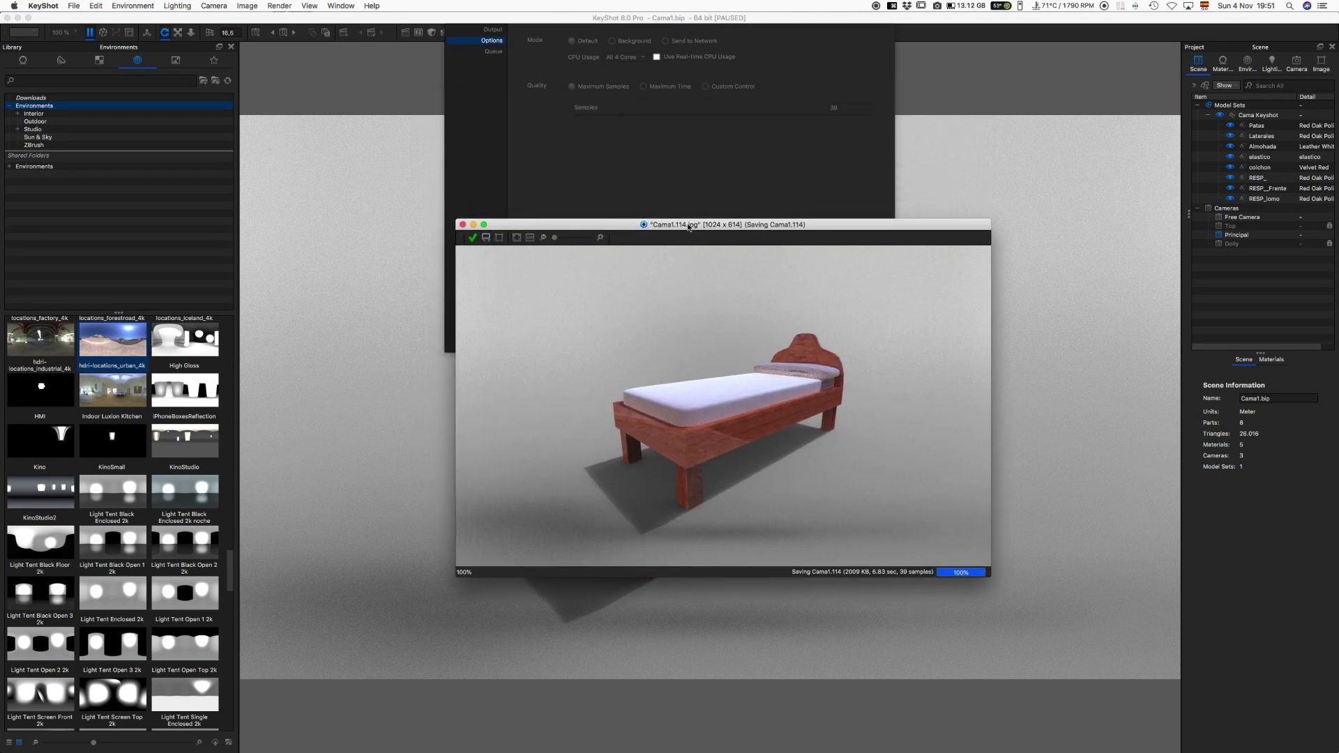
{"action": "left_click", "coordinate": [473, 238]}
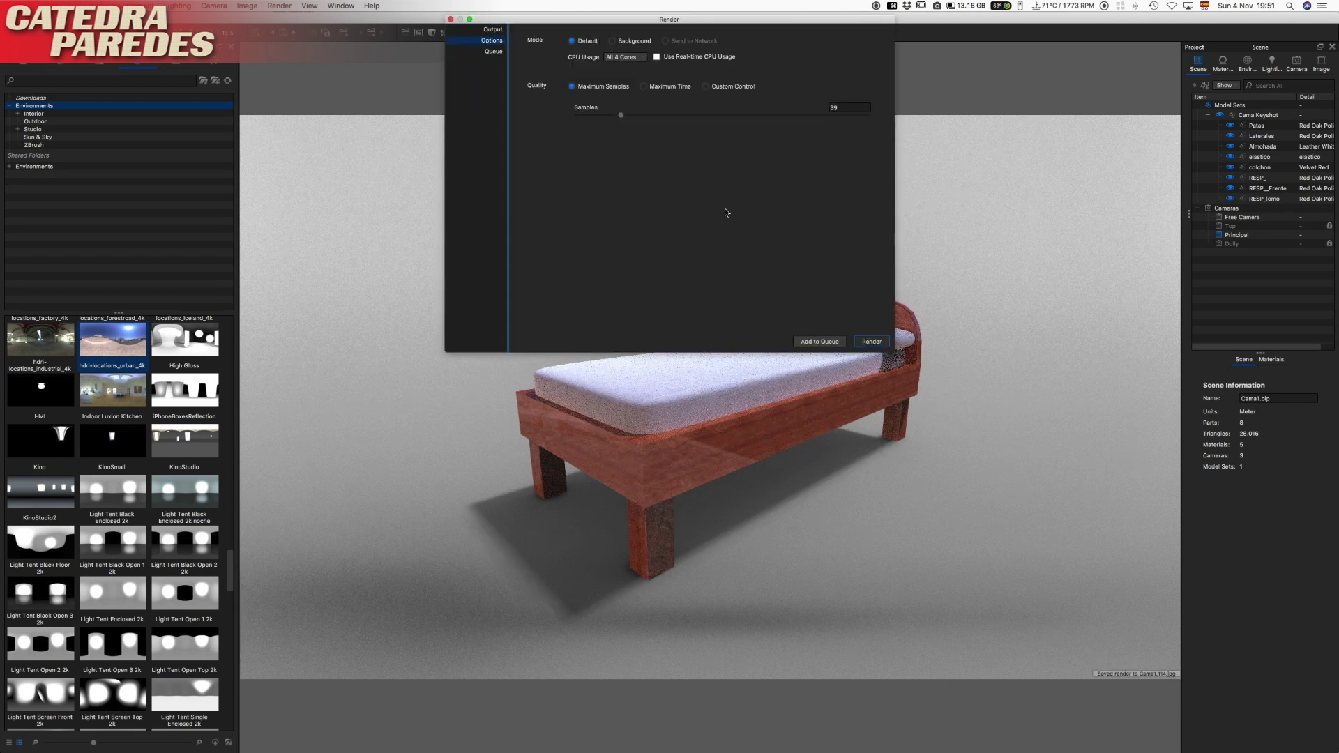
Step: Create a folder named Render on the RenderBot drive and set it as the render output folder
{"action": "left_click", "coordinate": [491, 30]}
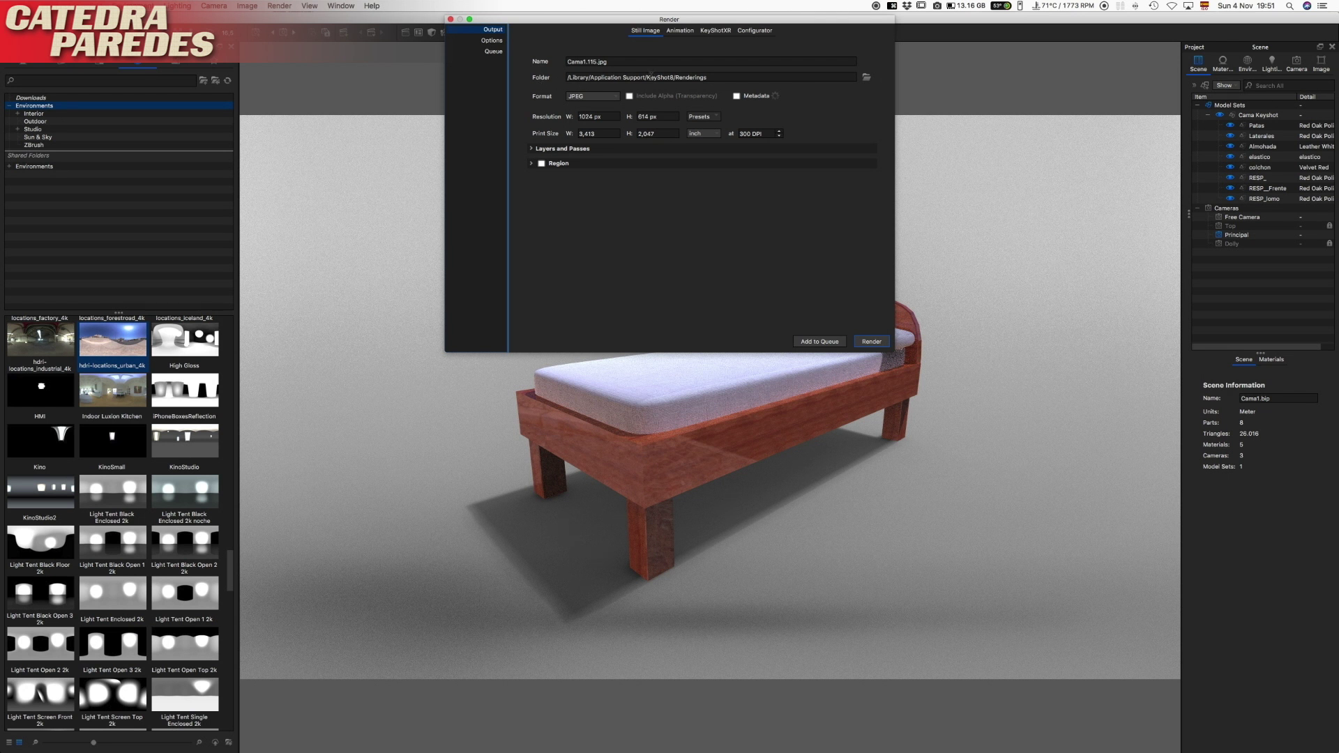
{"action": "left_click", "coordinate": [754, 77]}
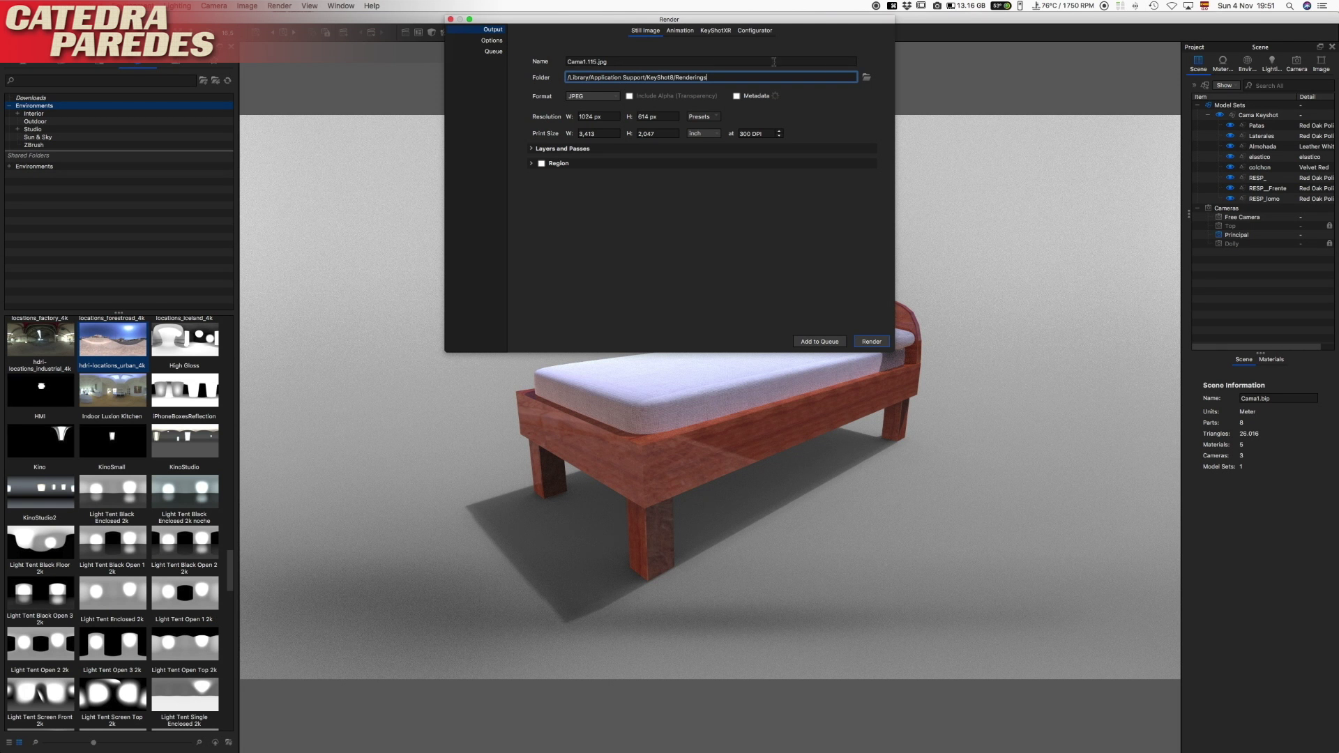
{"action": "left_click", "coordinate": [866, 79]}
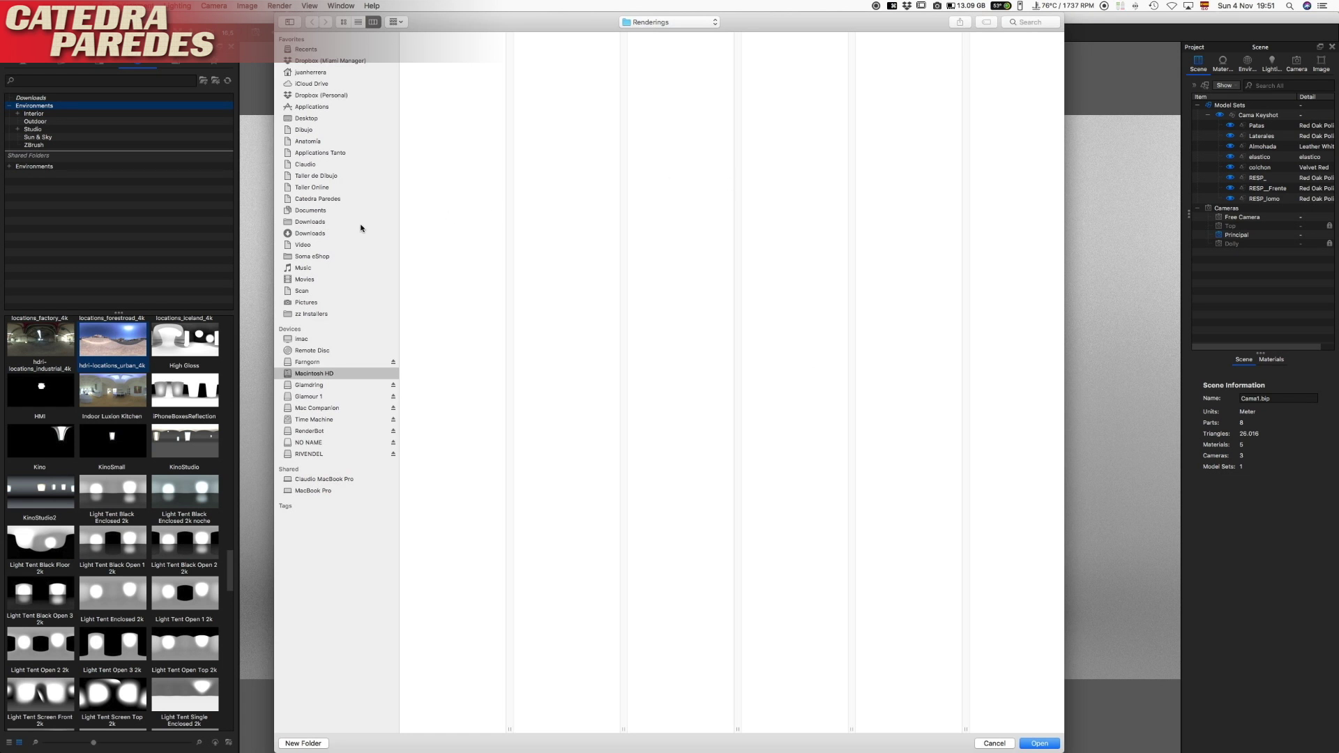
{"action": "left_click", "coordinate": [325, 384]}
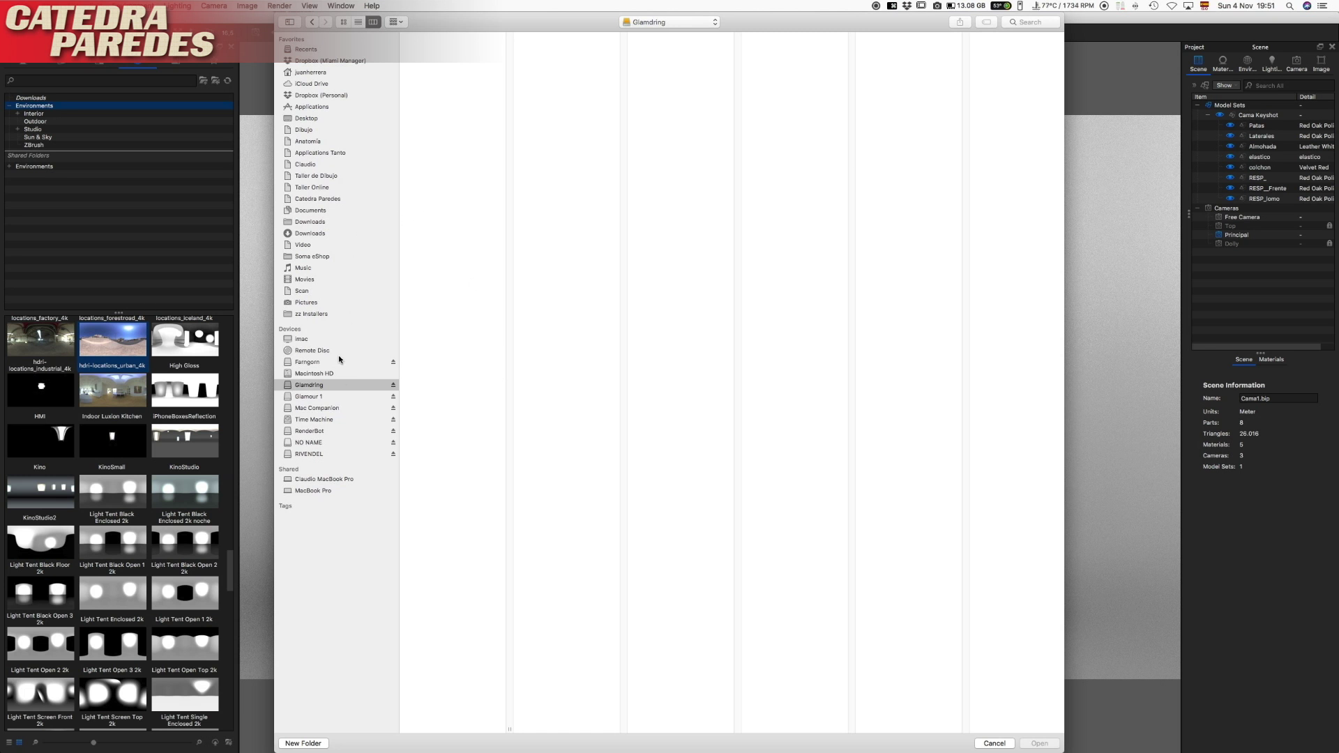
{"action": "left_click", "coordinate": [316, 431]}
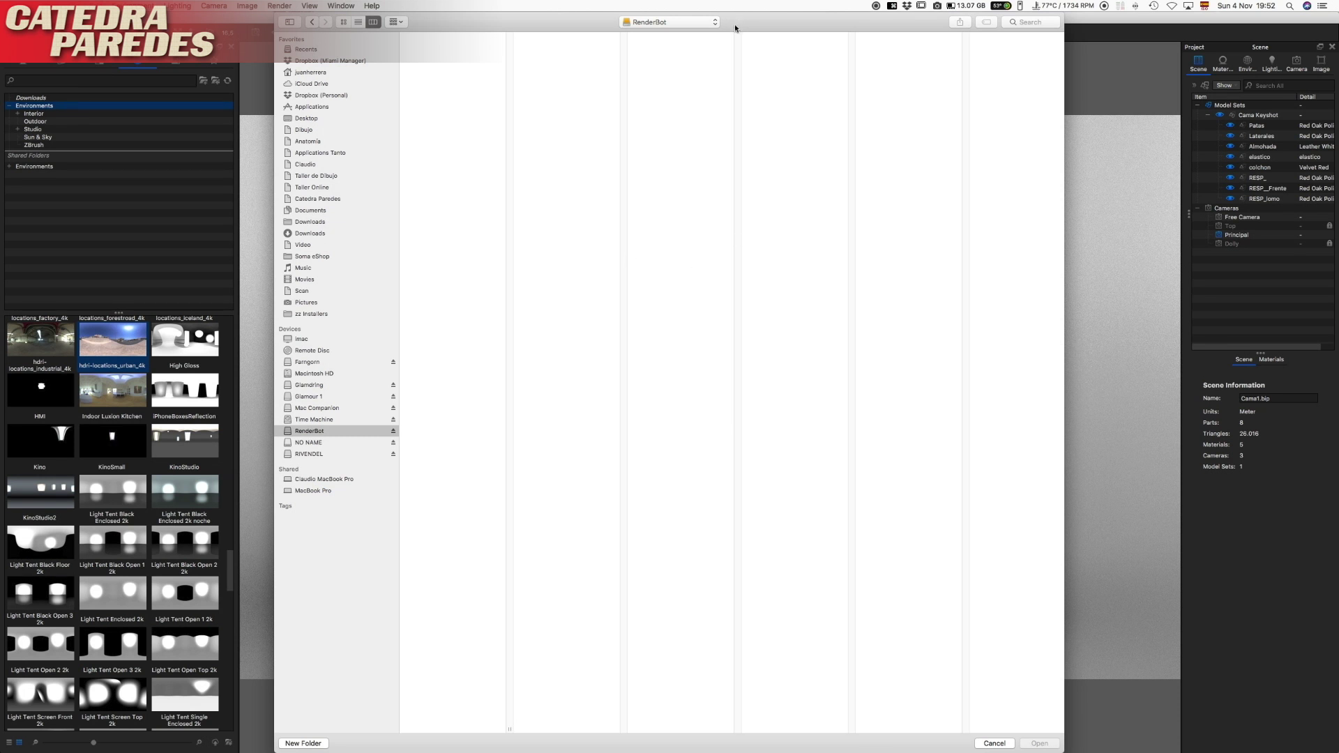
{"action": "left_click", "coordinate": [359, 430]}
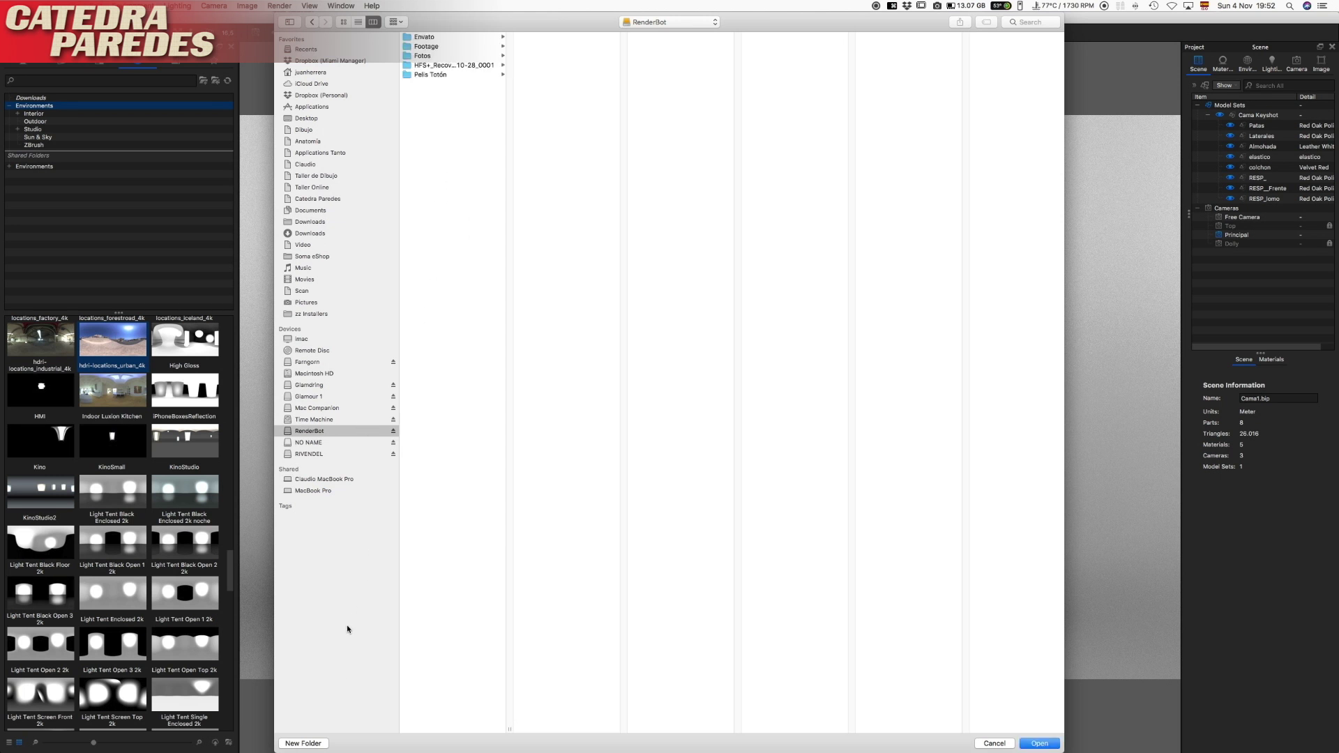
{"action": "left_click", "coordinate": [302, 743]}
{"action": "type", "text": "Re"}
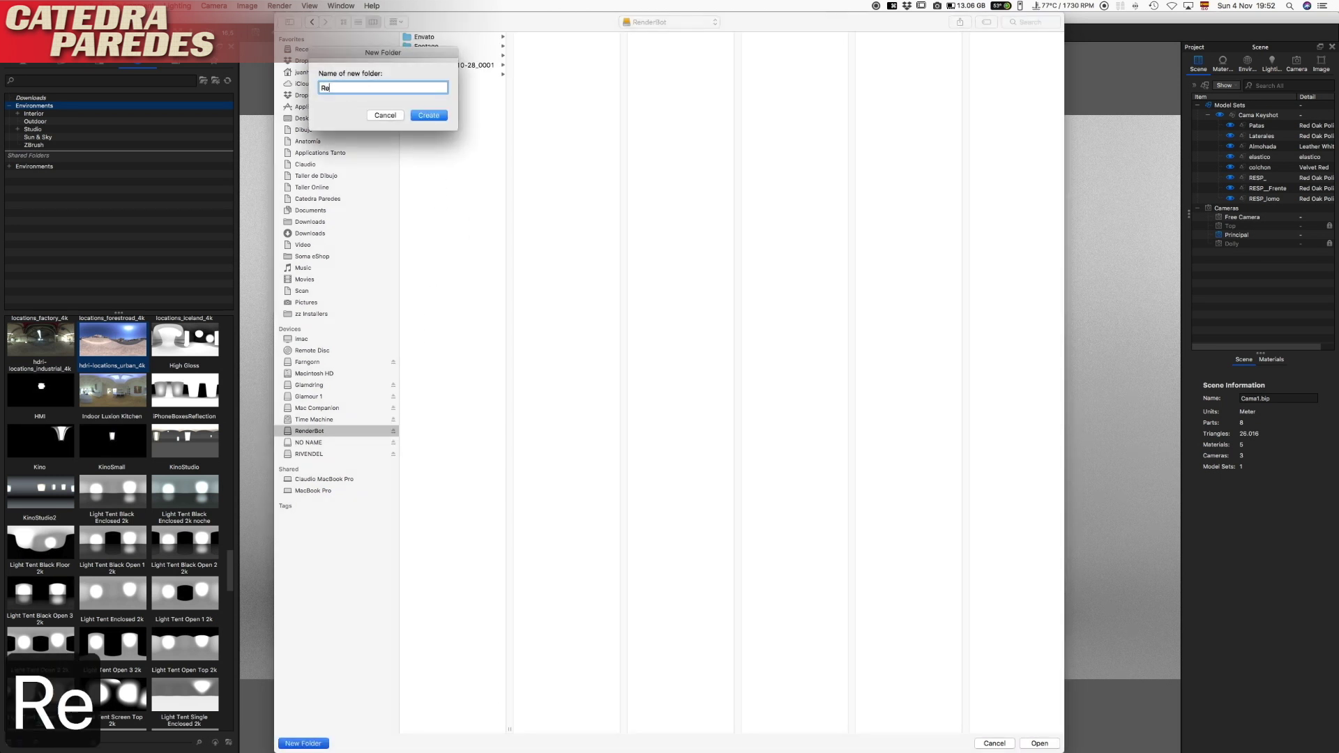
{"action": "type", "text": "nder"}
{"action": "key", "text": "Return"}
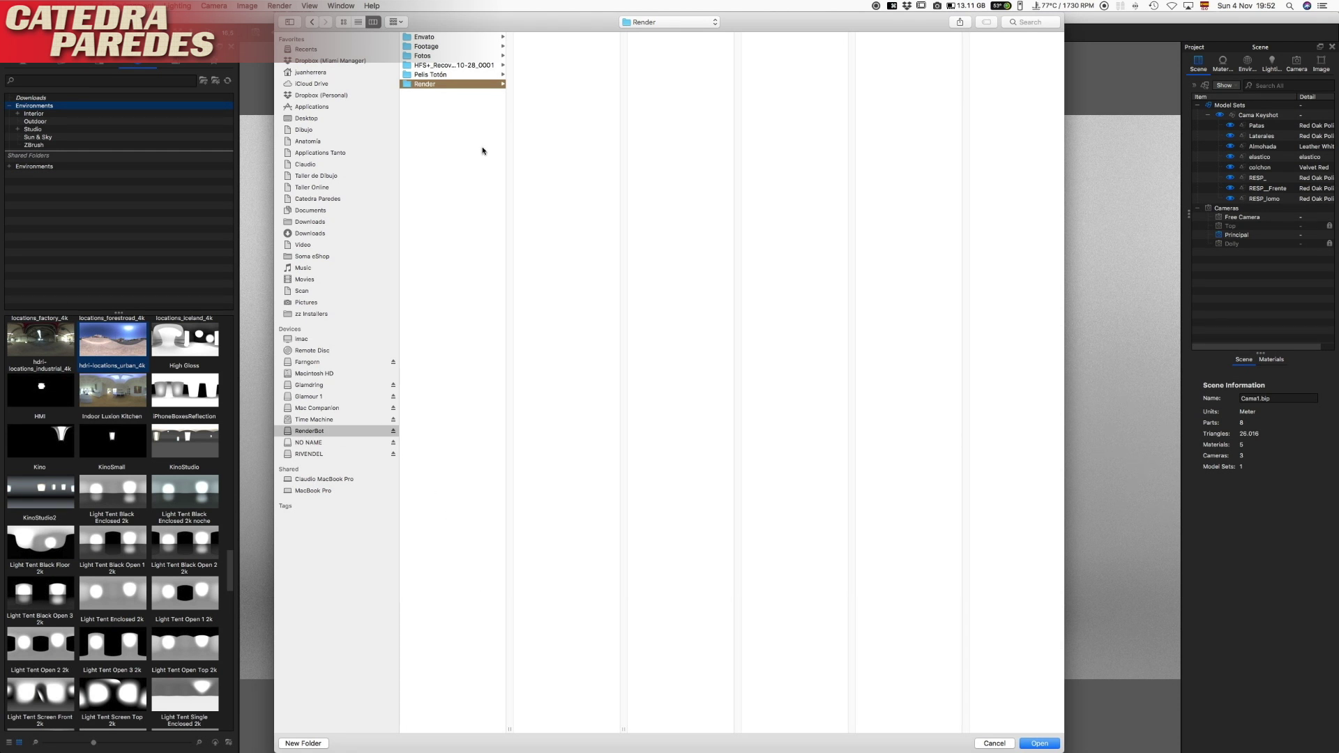
{"action": "left_click", "coordinate": [1056, 744]}
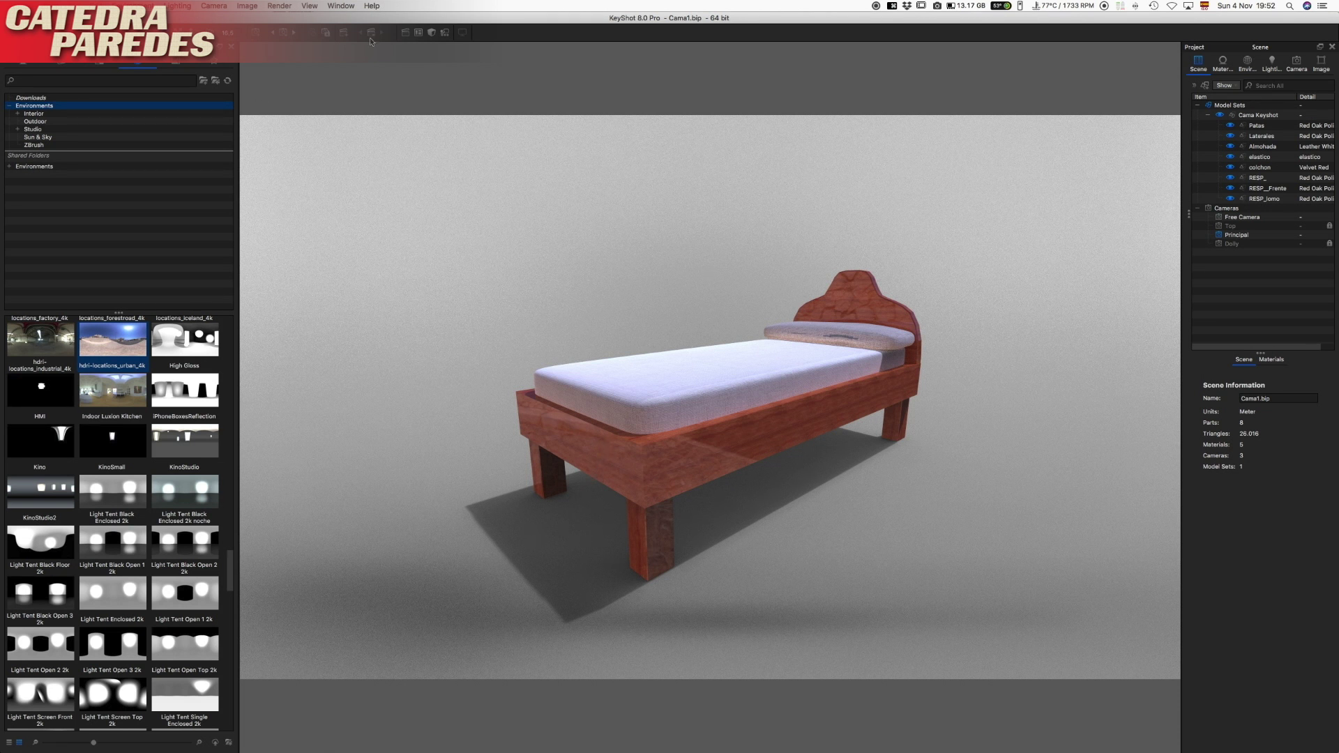
Step: In the render settings, set the still image format to PSD 32-bit and the resolution to the 1600 x 960 preset
{"action": "key", "text": "super+p"}
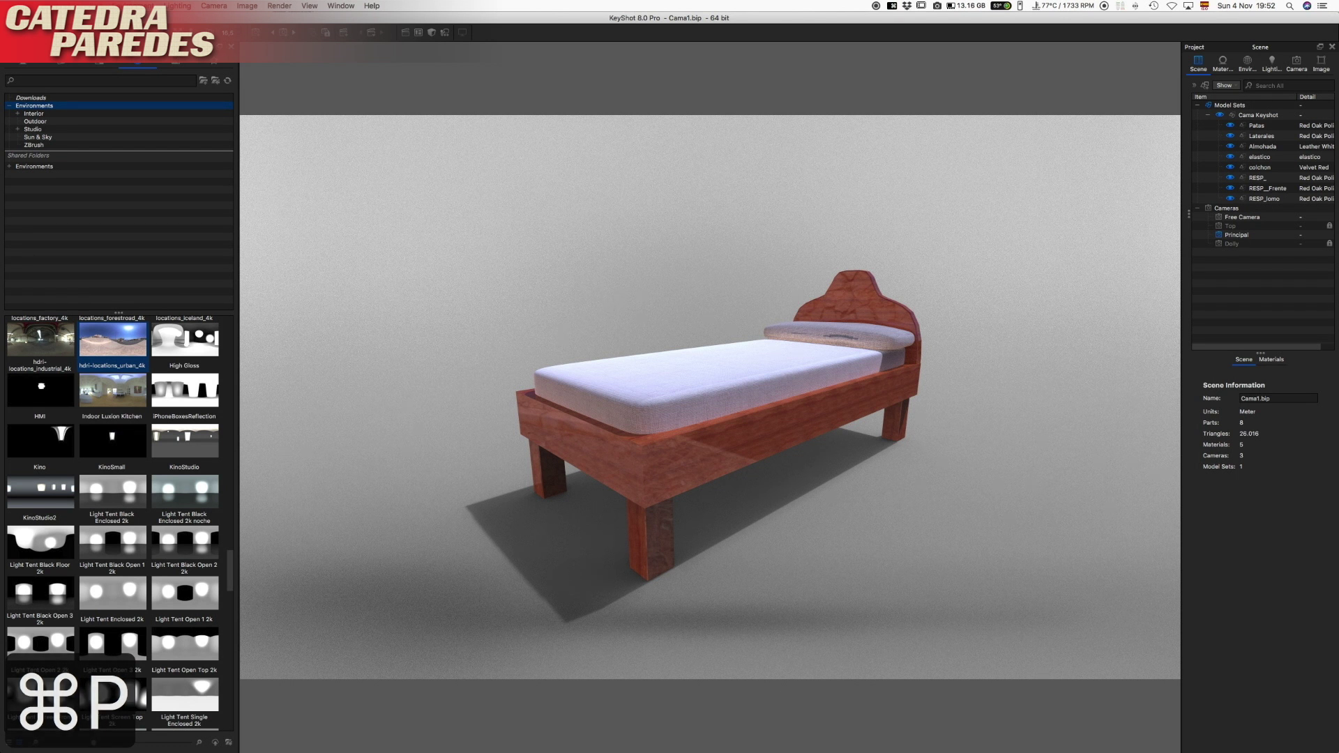
{"action": "left_click", "coordinate": [279, 5]}
{"action": "key", "text": "super+p"}
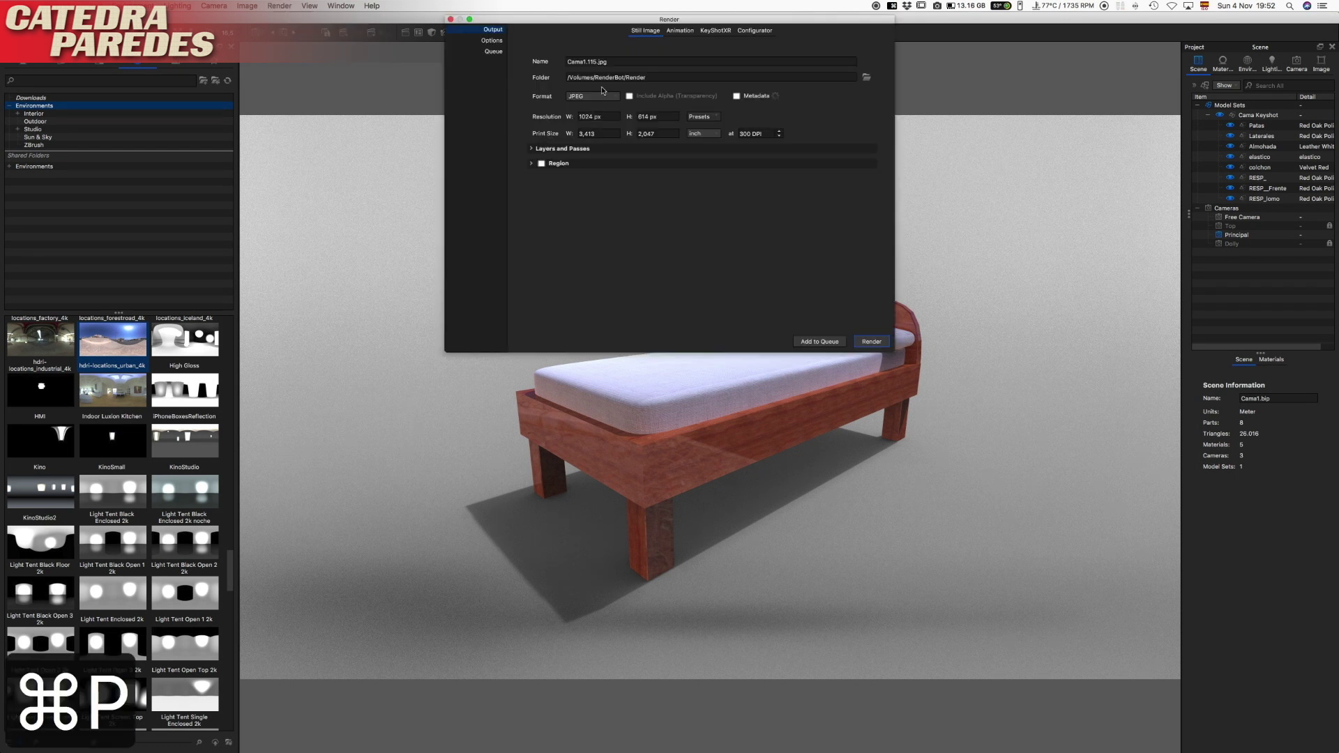
{"action": "left_click_drag", "start_coordinate": [568, 20], "coordinate": [591, 254]}
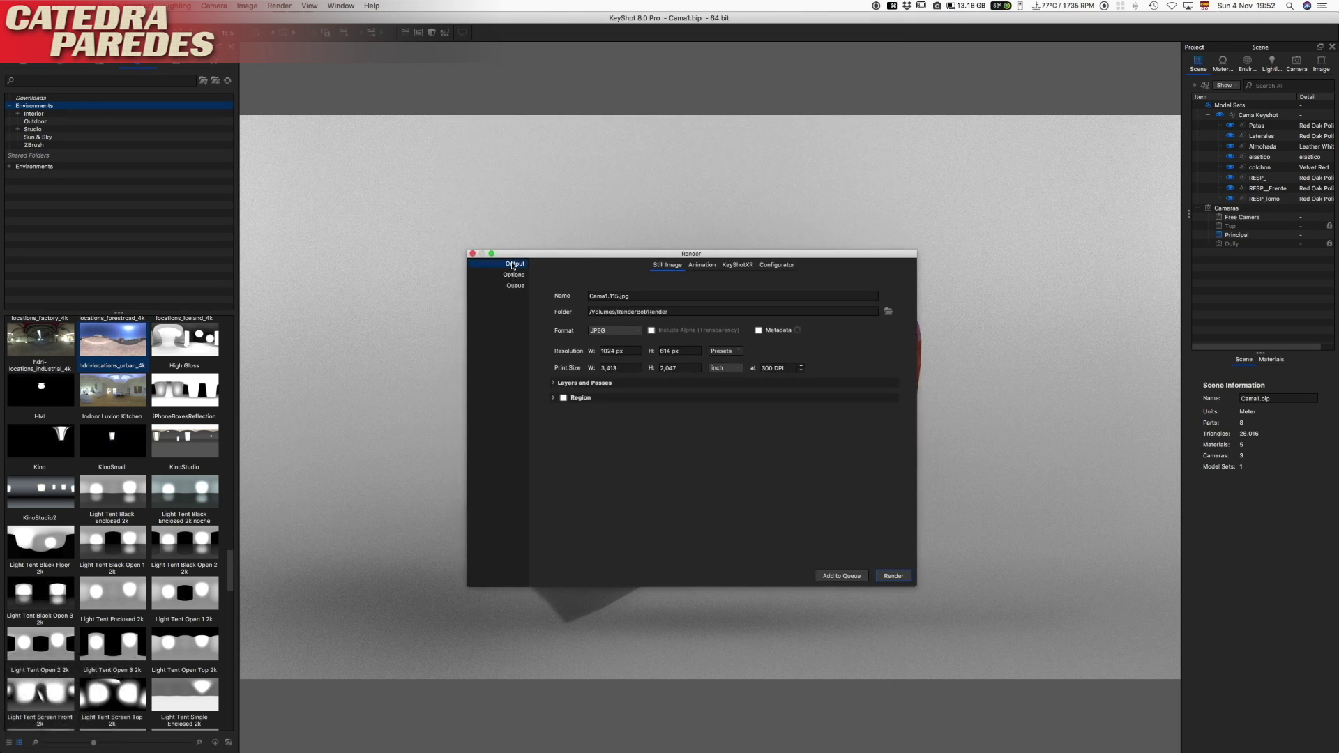
{"action": "left_click", "coordinate": [637, 334]}
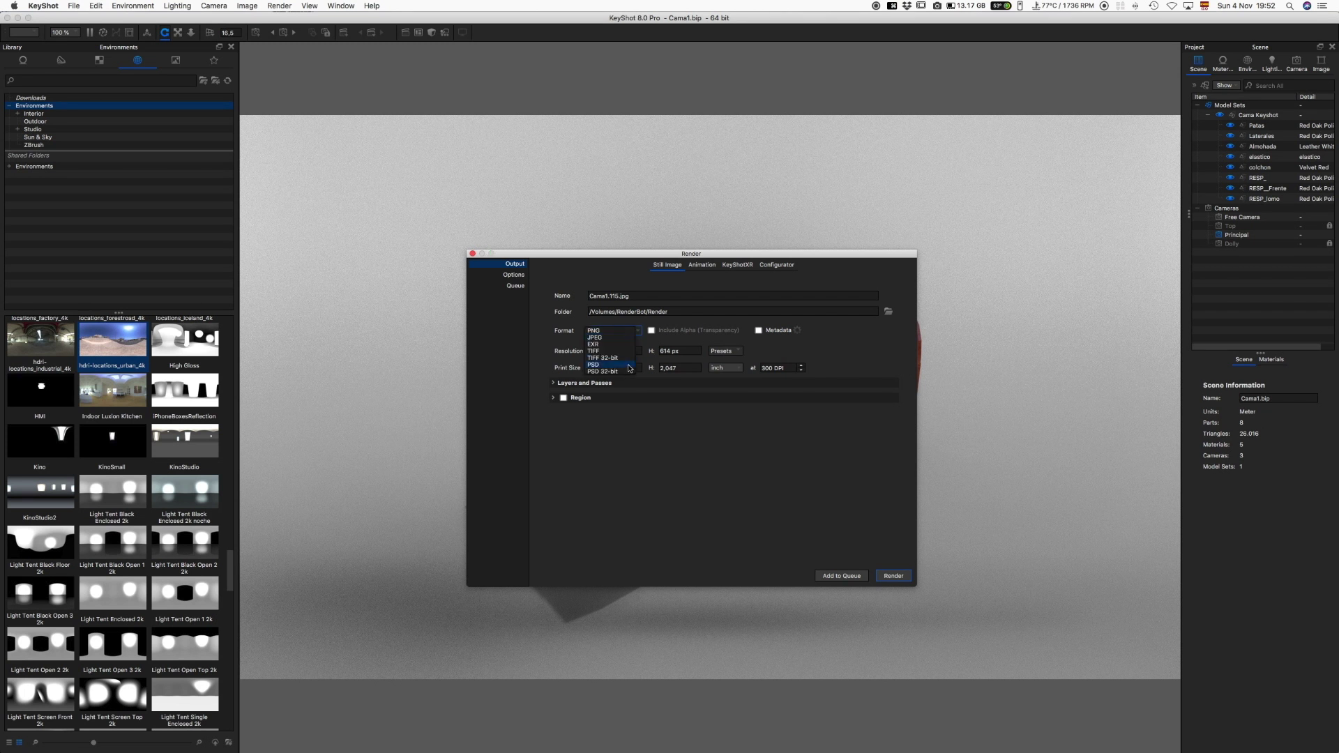
{"action": "left_click", "coordinate": [603, 371]}
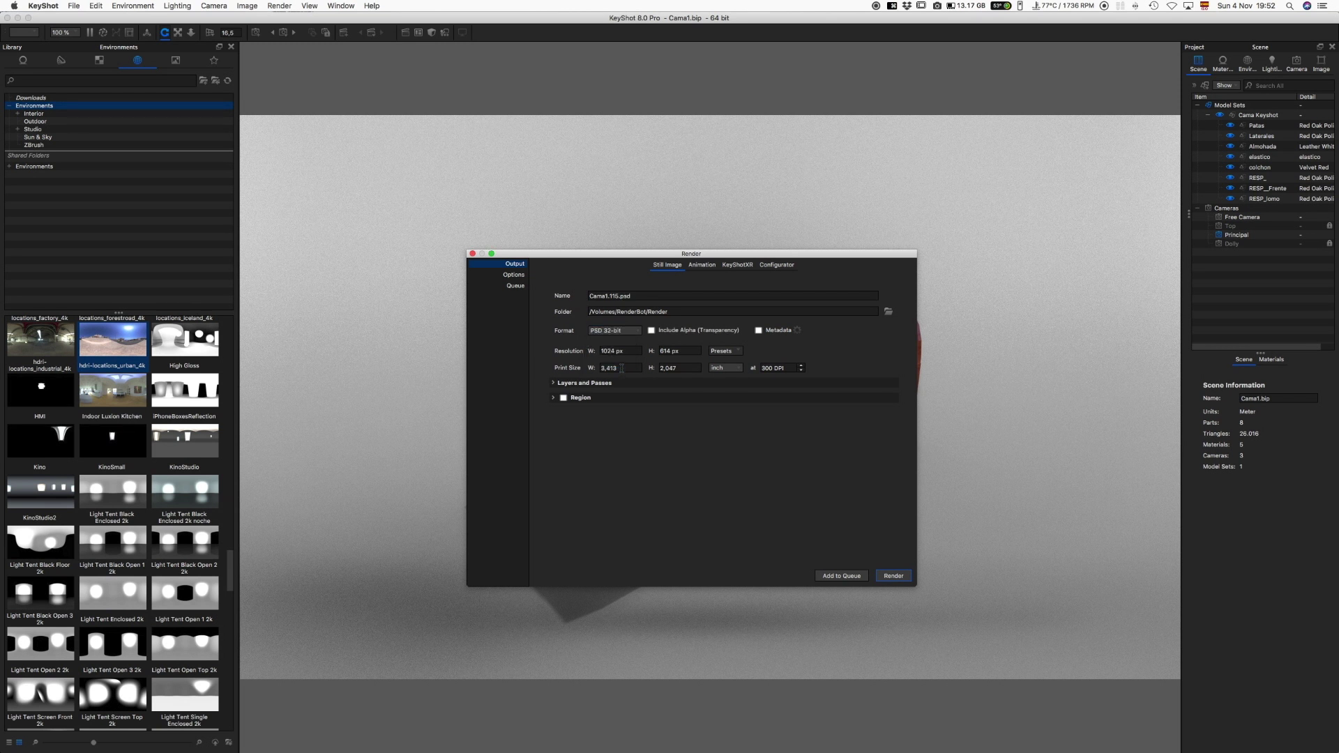
{"action": "left_click", "coordinate": [720, 352]}
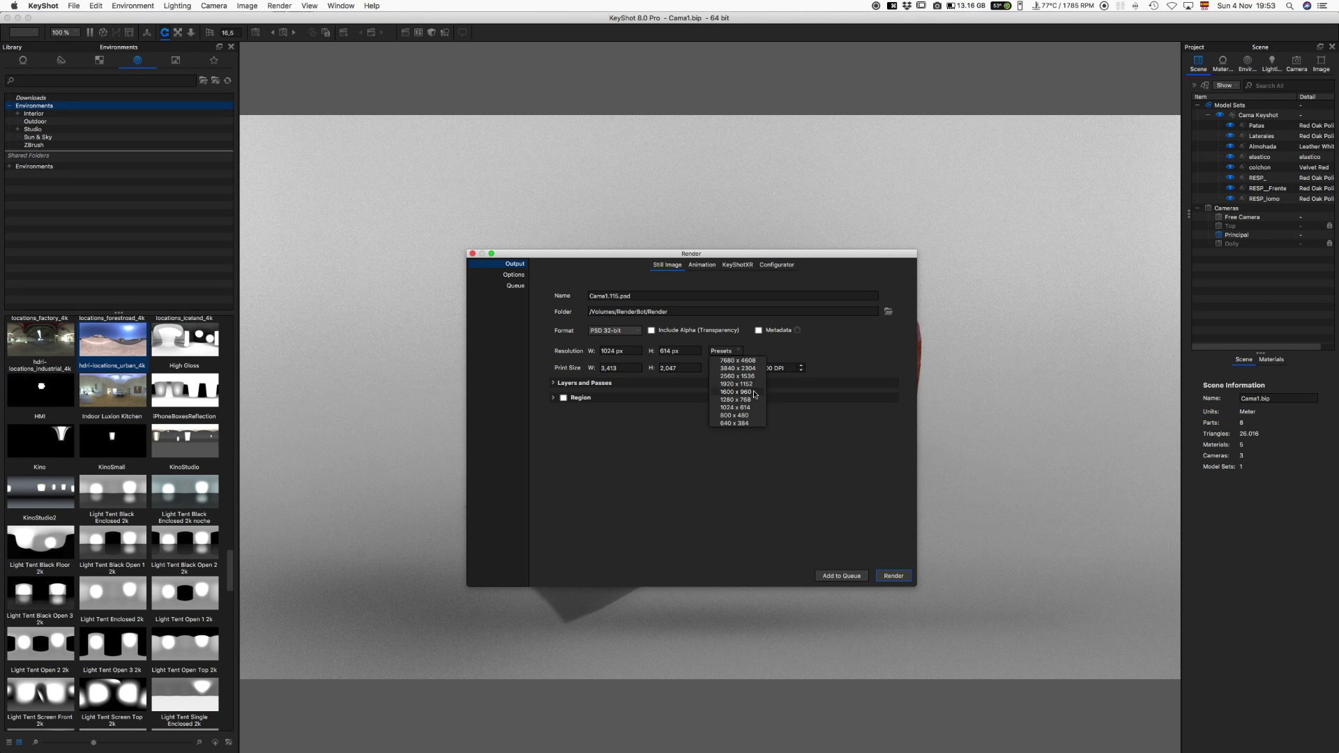
{"action": "left_click", "coordinate": [754, 395]}
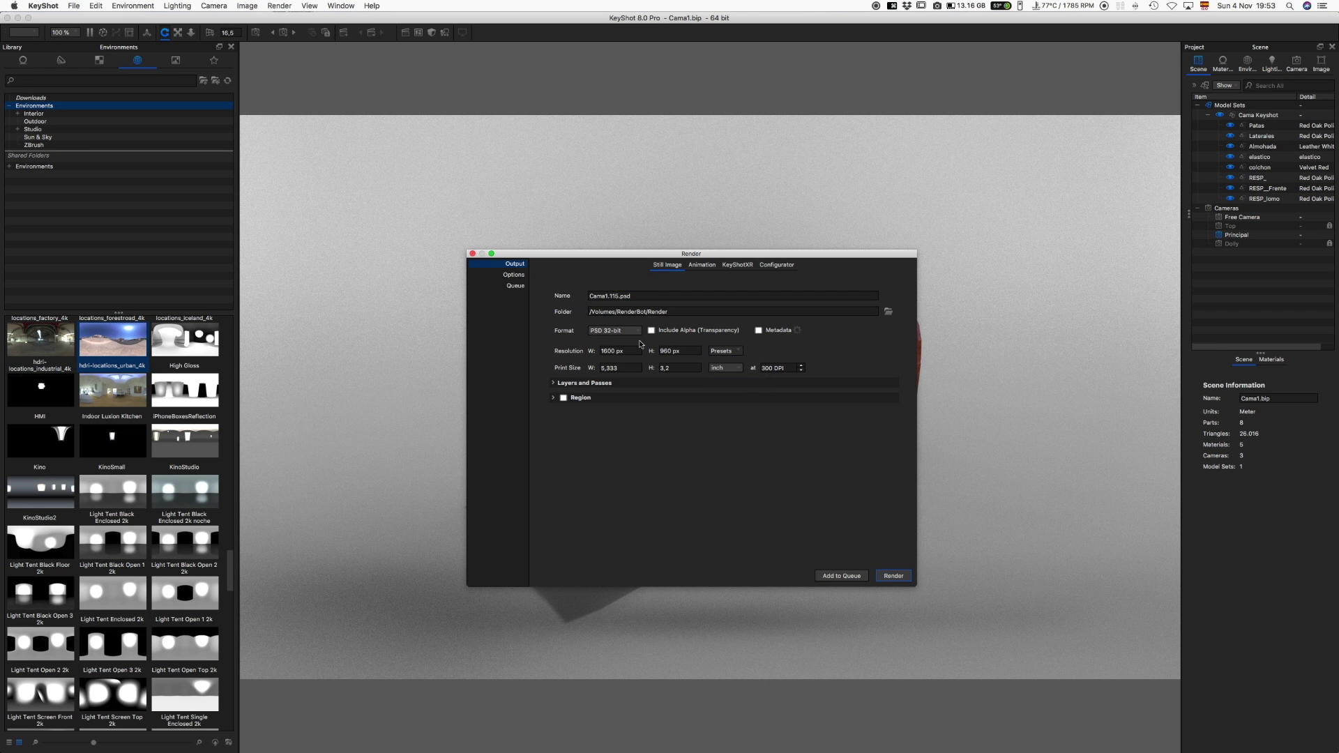
Step: Raise the render quality's Maximum Samples value to about 180
{"action": "left_click", "coordinate": [507, 275]}
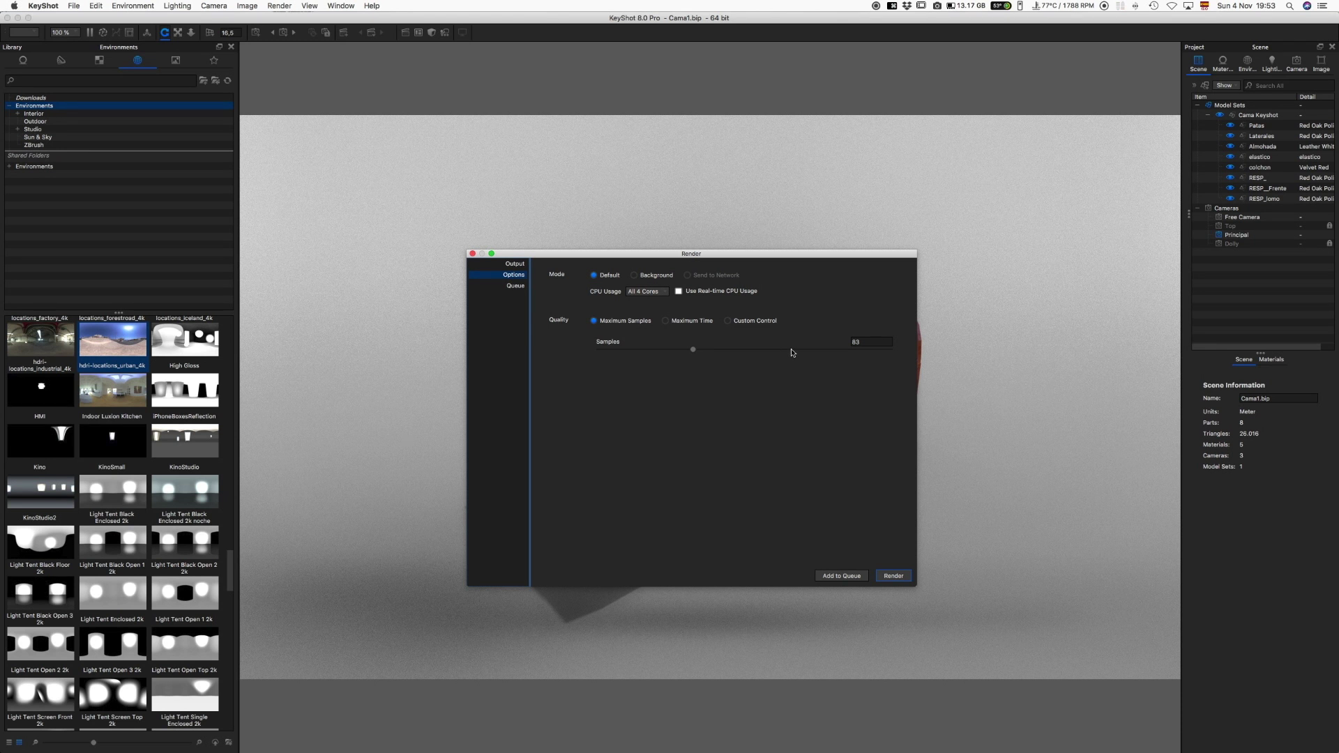
{"action": "left_click_drag", "start_coordinate": [792, 351], "coordinate": [816, 356]}
{"action": "left_click_drag", "start_coordinate": [810, 353], "coordinate": [802, 350]}
Step: Start rendering the PSD image of the bed, stop it without saving, and close the render settings
{"action": "left_click", "coordinate": [893, 577]}
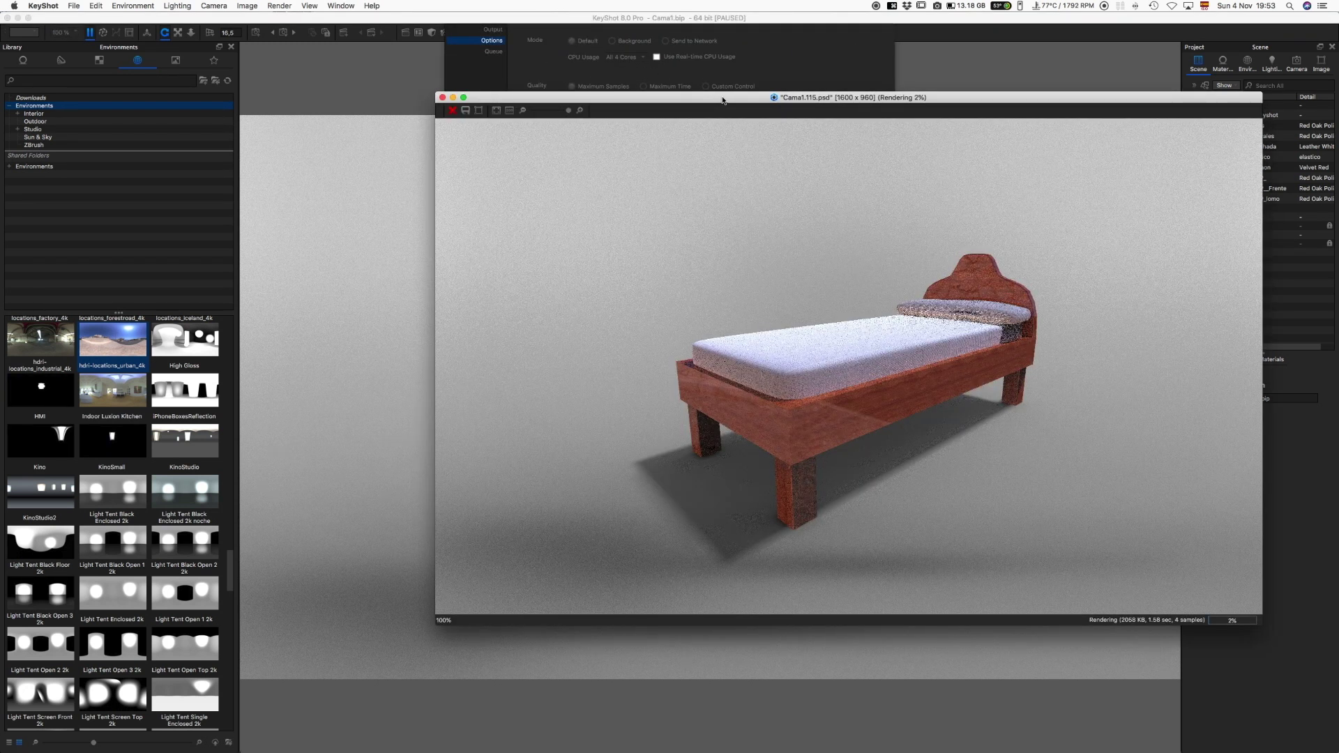
{"action": "left_click_drag", "start_coordinate": [696, 104], "coordinate": [564, 122]}
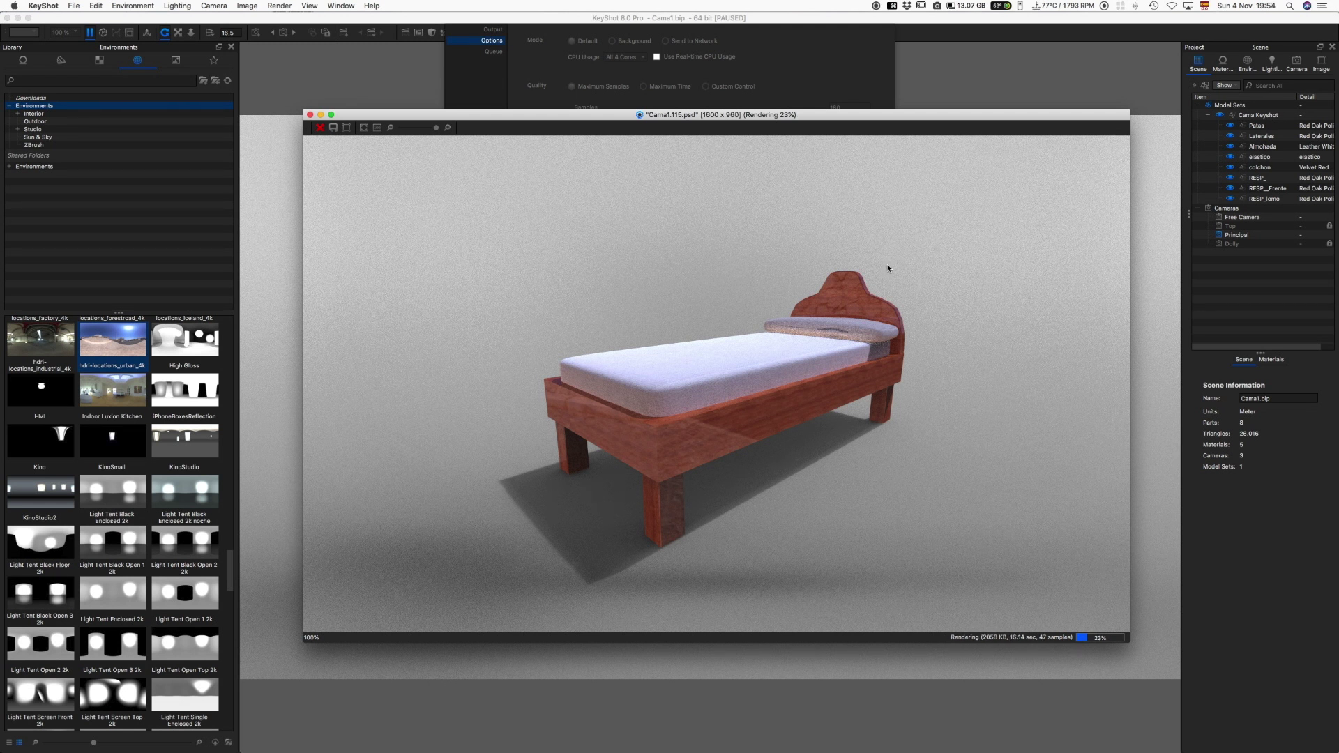
{"action": "left_click", "coordinate": [319, 128]}
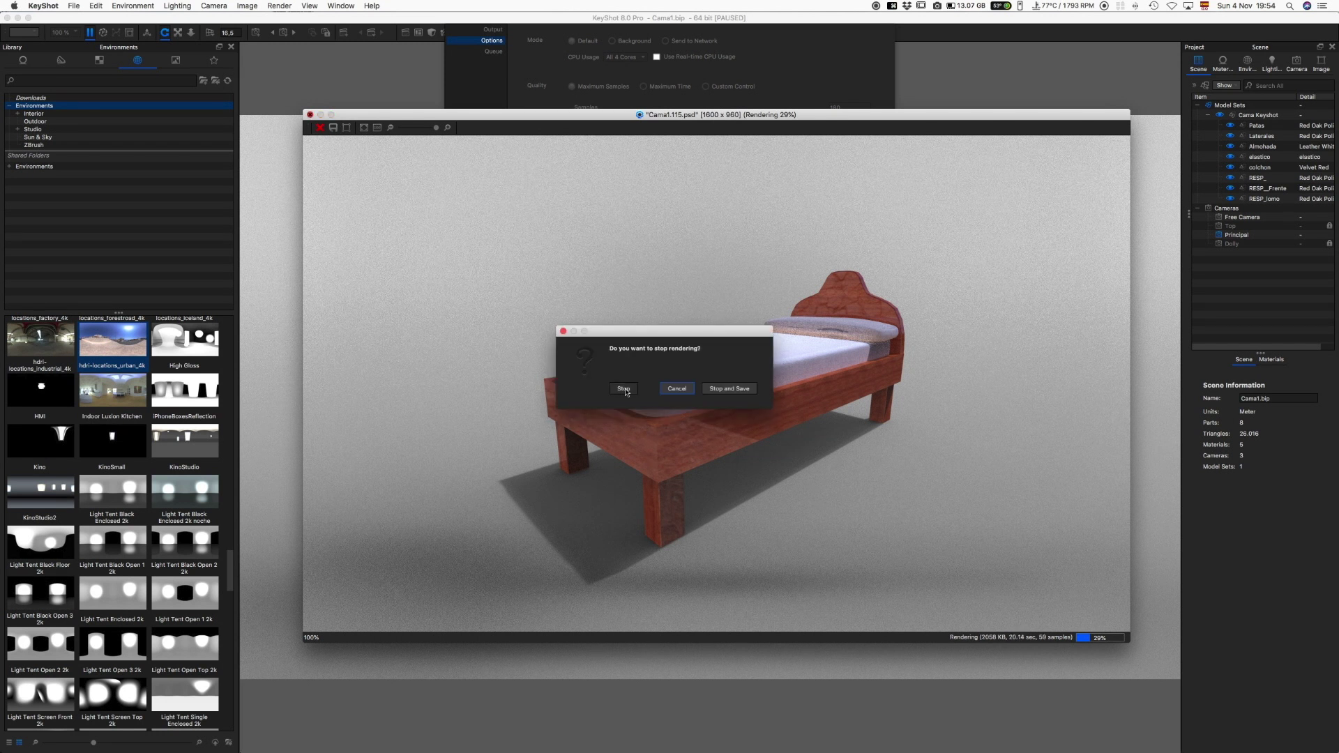
{"action": "left_click", "coordinate": [623, 388]}
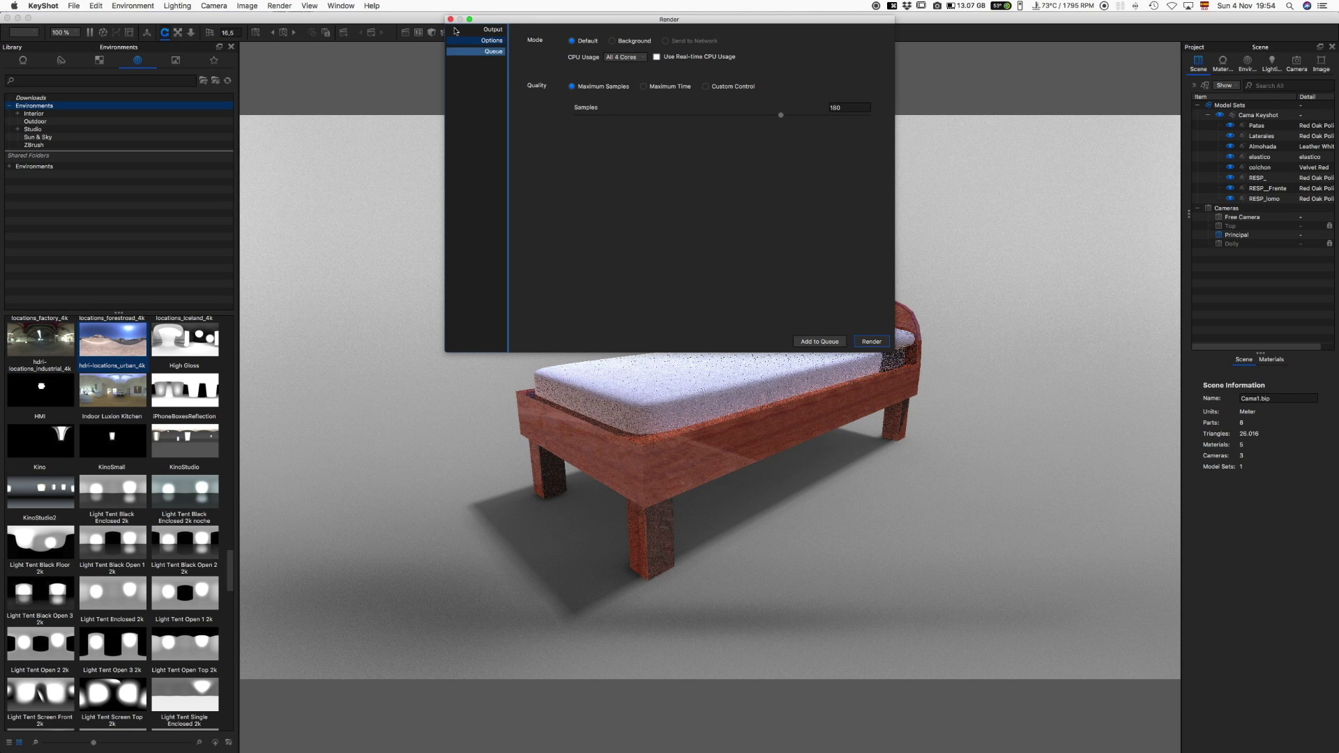
{"action": "left_click", "coordinate": [451, 19]}
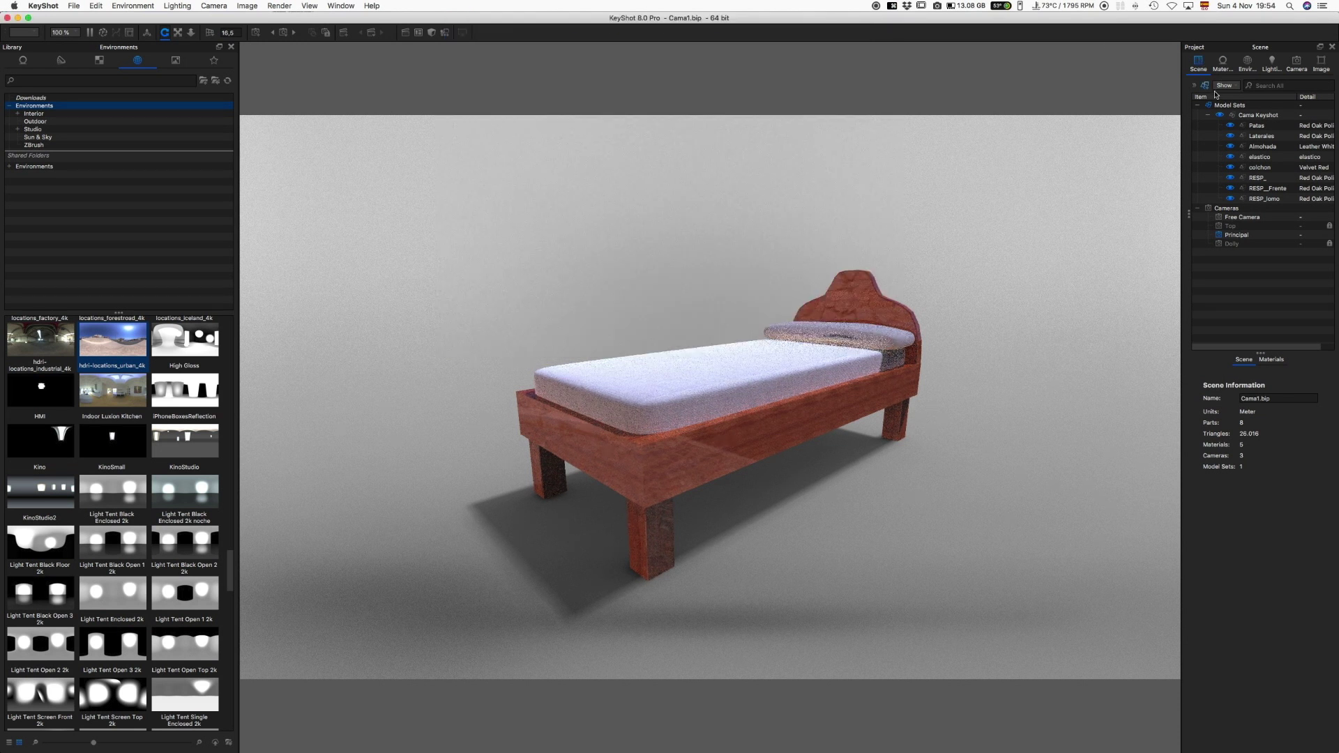
Step: Import the vase model florero.obj from the Objetos folder into the bed scene
{"action": "left_click", "coordinate": [1212, 118]}
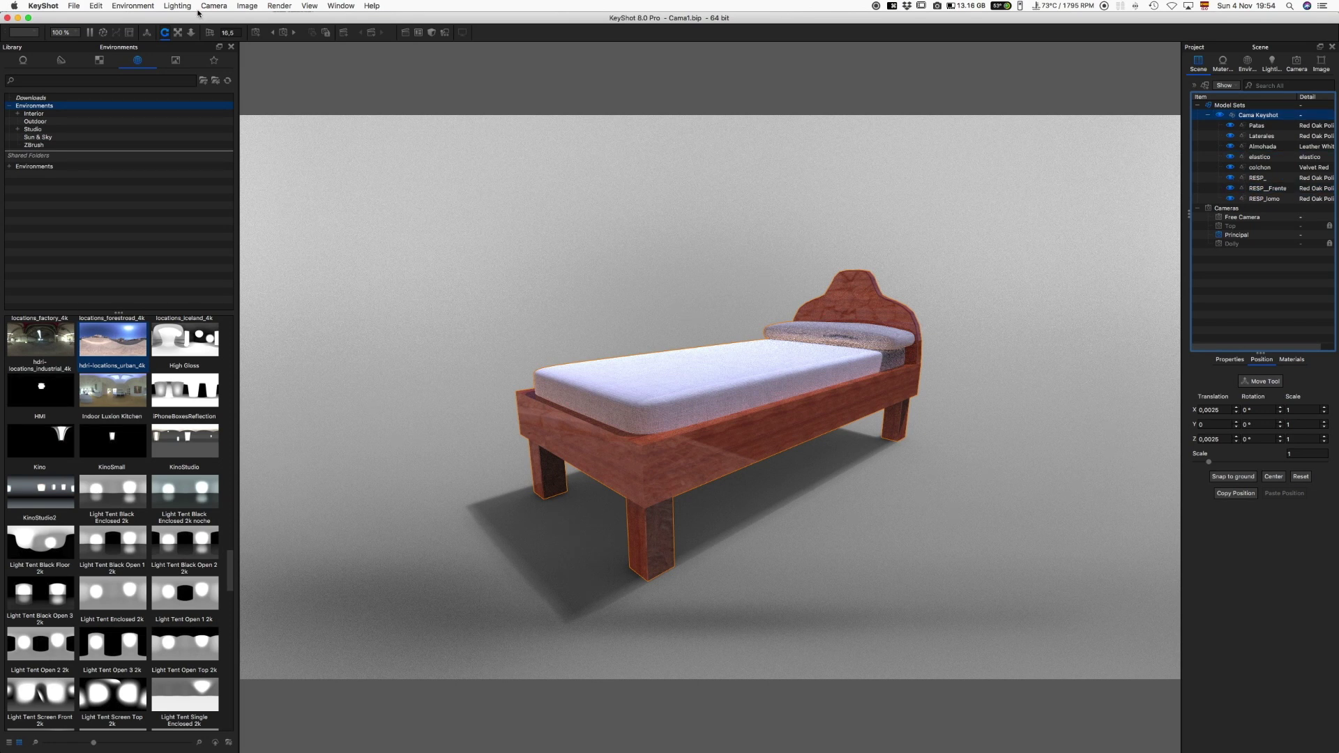
{"action": "left_click", "coordinate": [76, 7]}
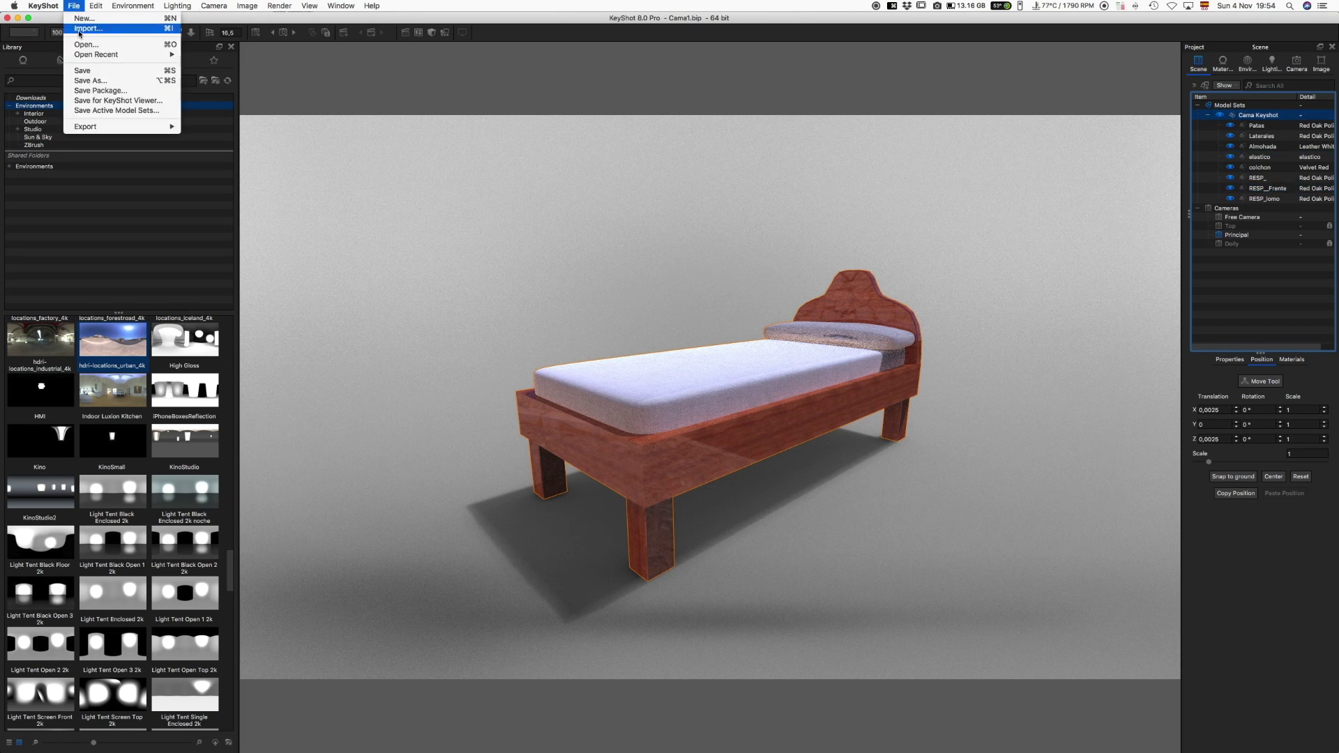
{"action": "key", "text": "Escape"}
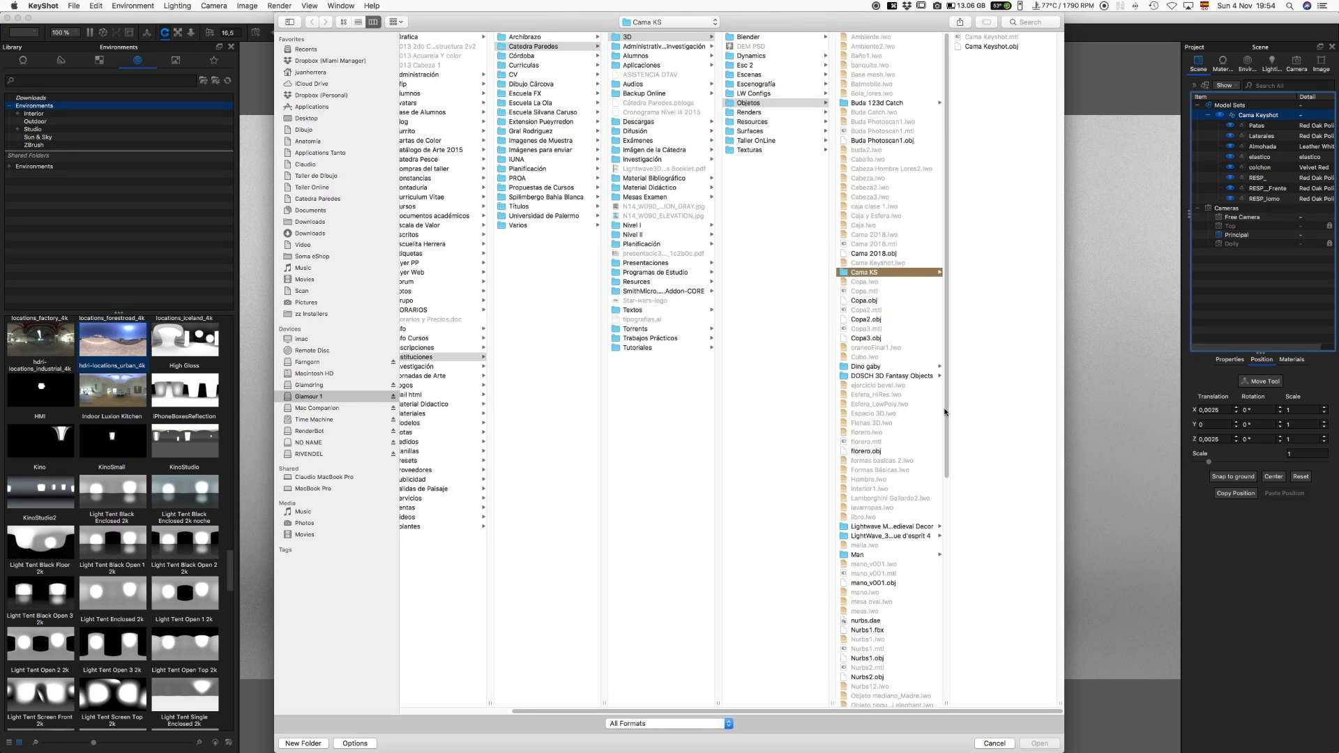
{"action": "left_click_drag", "start_coordinate": [946, 413], "coordinate": [945, 509]}
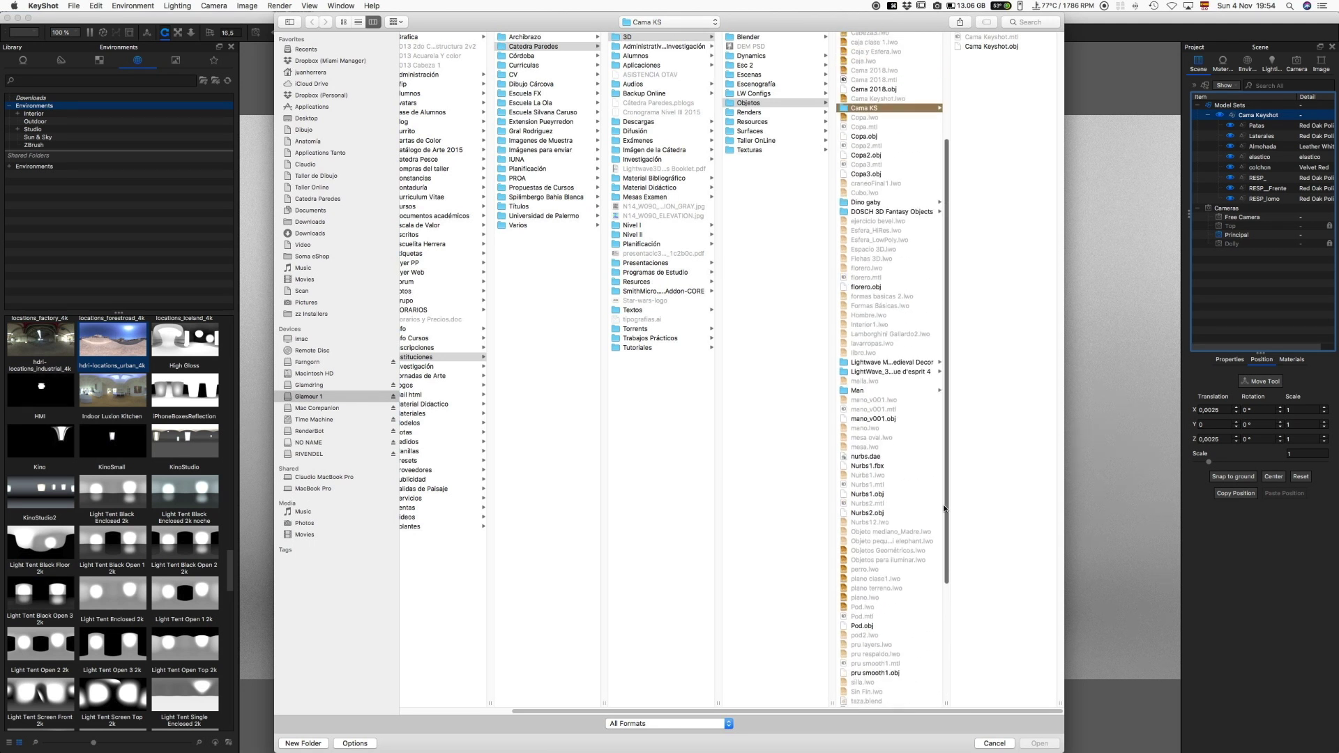
{"action": "left_click", "coordinate": [884, 289]}
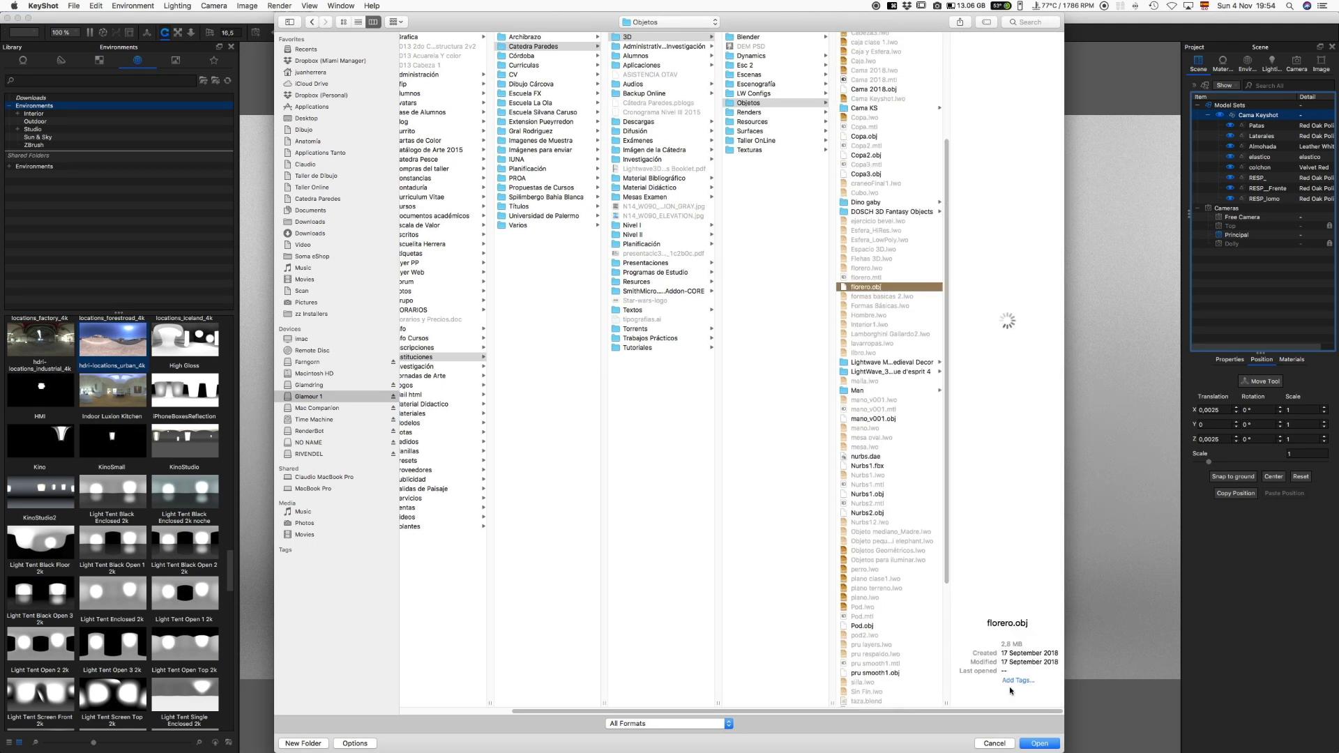
{"action": "left_click", "coordinate": [1046, 744]}
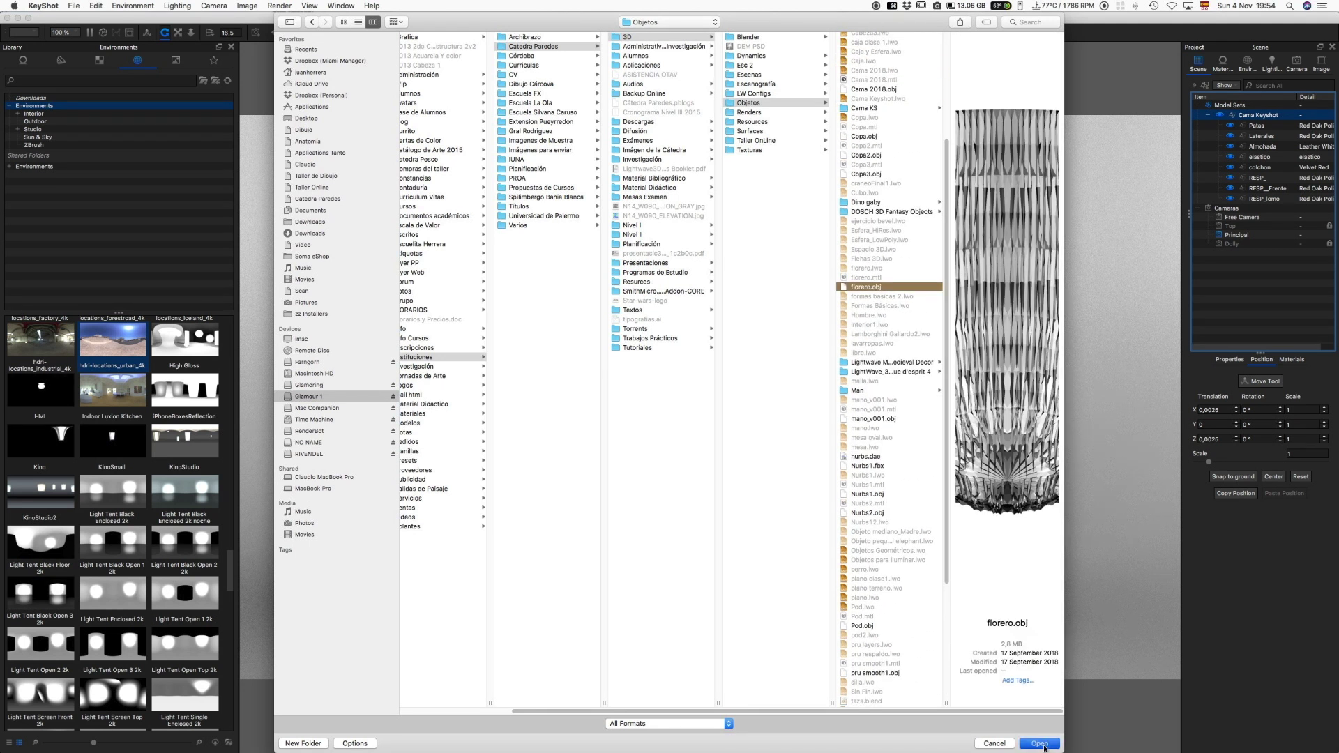
{"action": "left_click", "coordinate": [709, 347]}
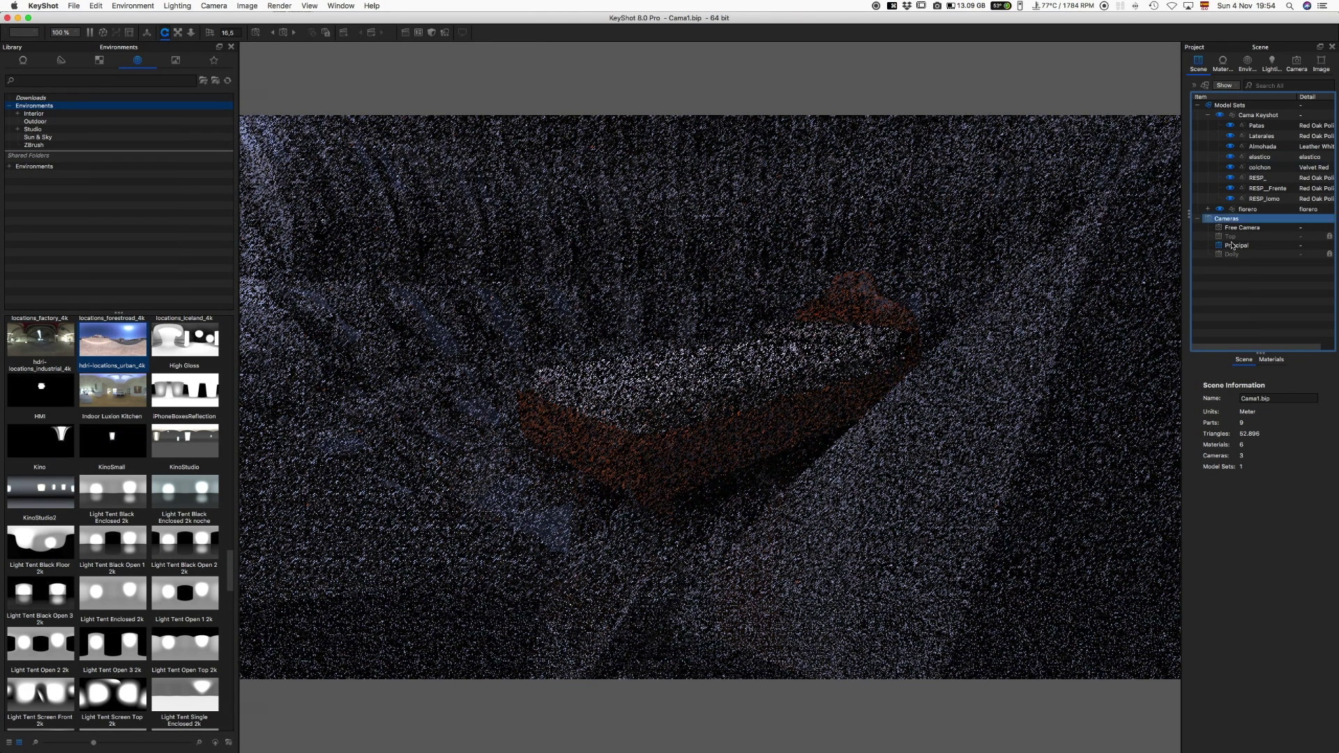
Step: Select the florero model in the scene tree and scale it down uniformly to 0.05
{"action": "left_click", "coordinate": [1255, 125]}
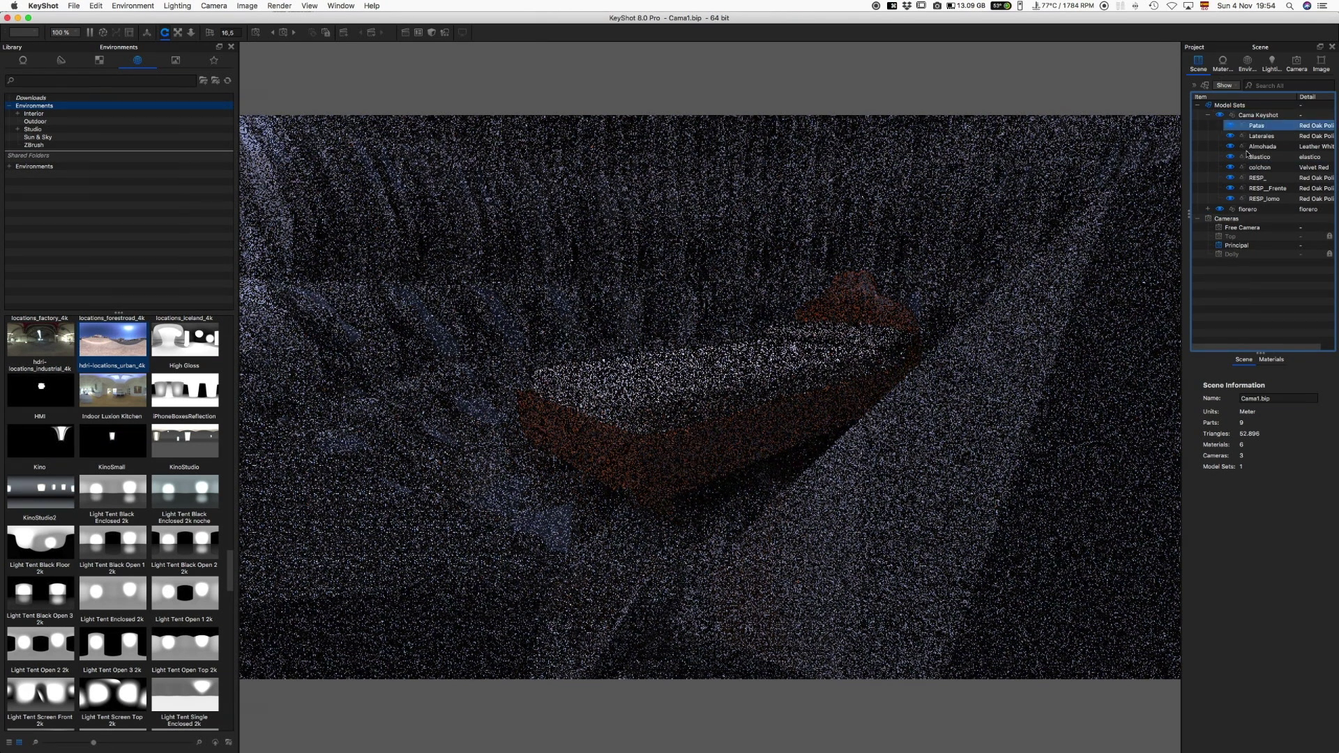
{"action": "left_click", "coordinate": [1250, 210]}
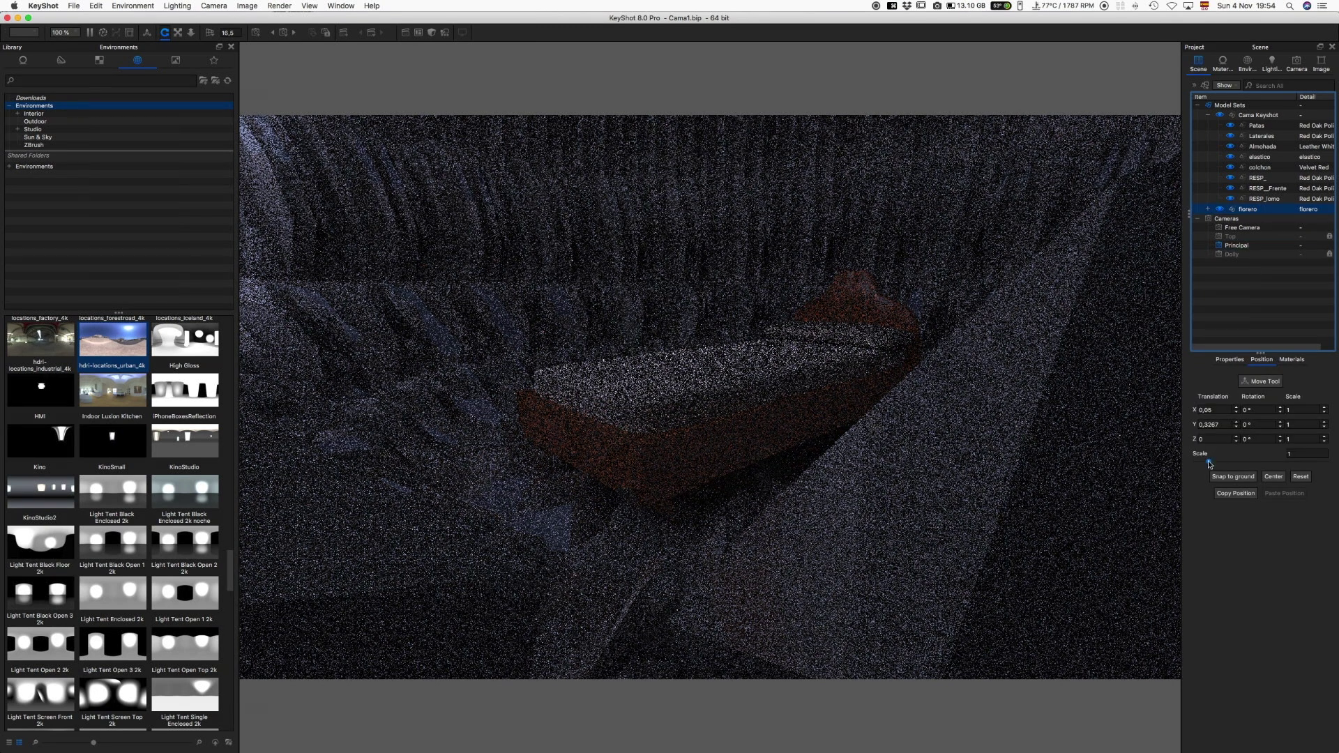
{"action": "left_click_drag", "start_coordinate": [1209, 464], "coordinate": [1200, 467]}
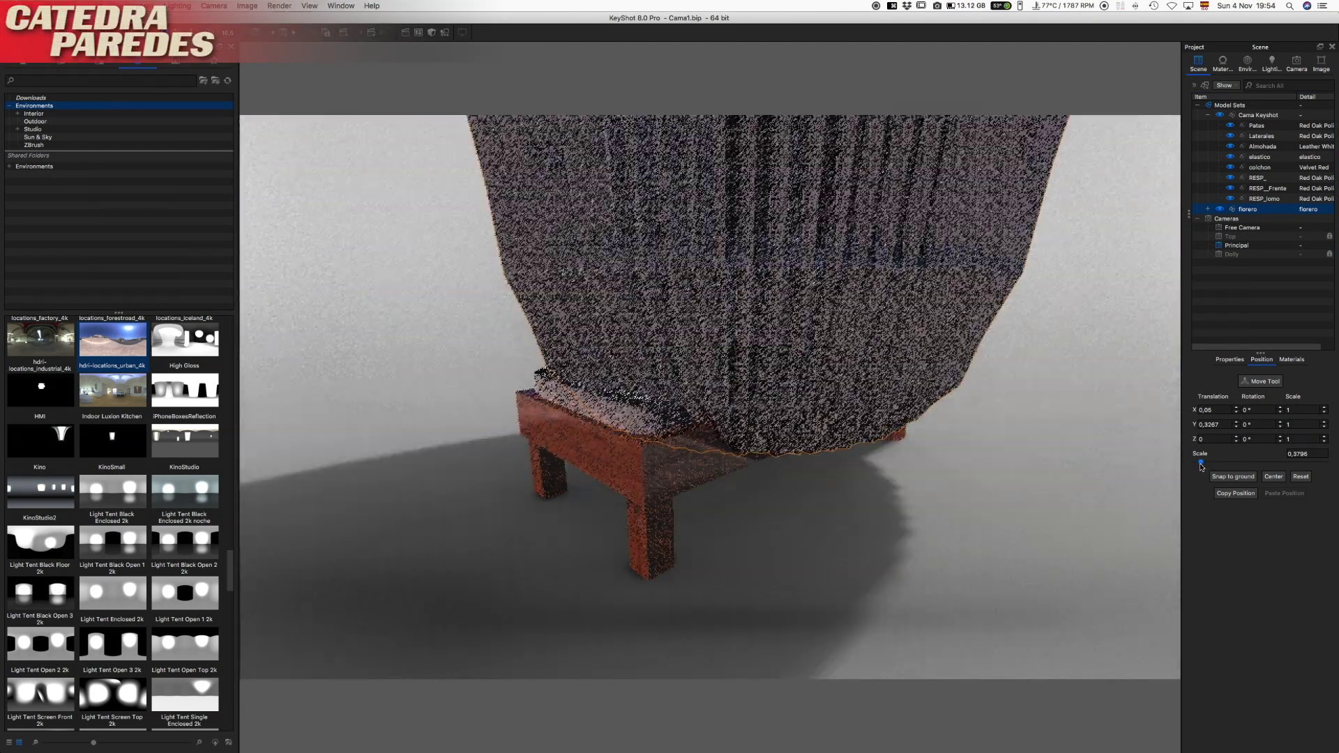
{"action": "left_click_drag", "start_coordinate": [1200, 467], "coordinate": [1197, 467]}
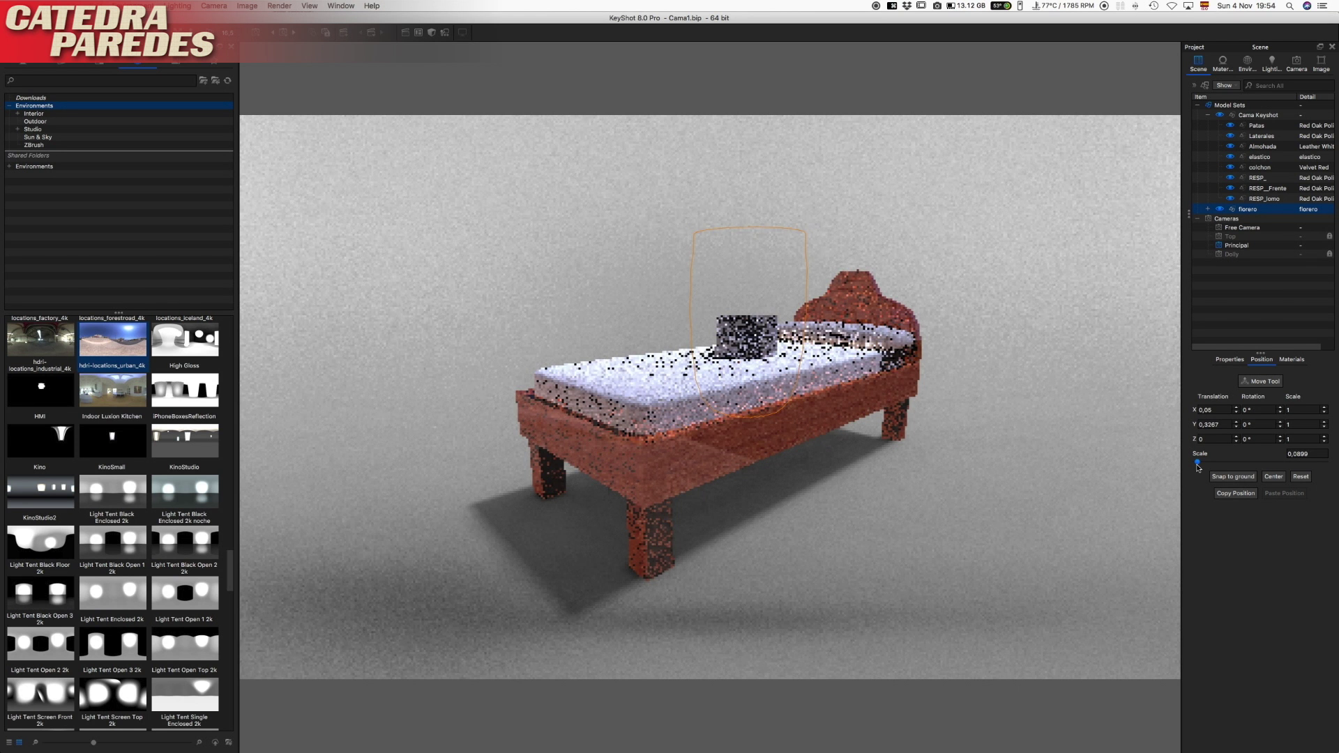
{"action": "left_click_drag", "start_coordinate": [1197, 468], "coordinate": [1196, 468]}
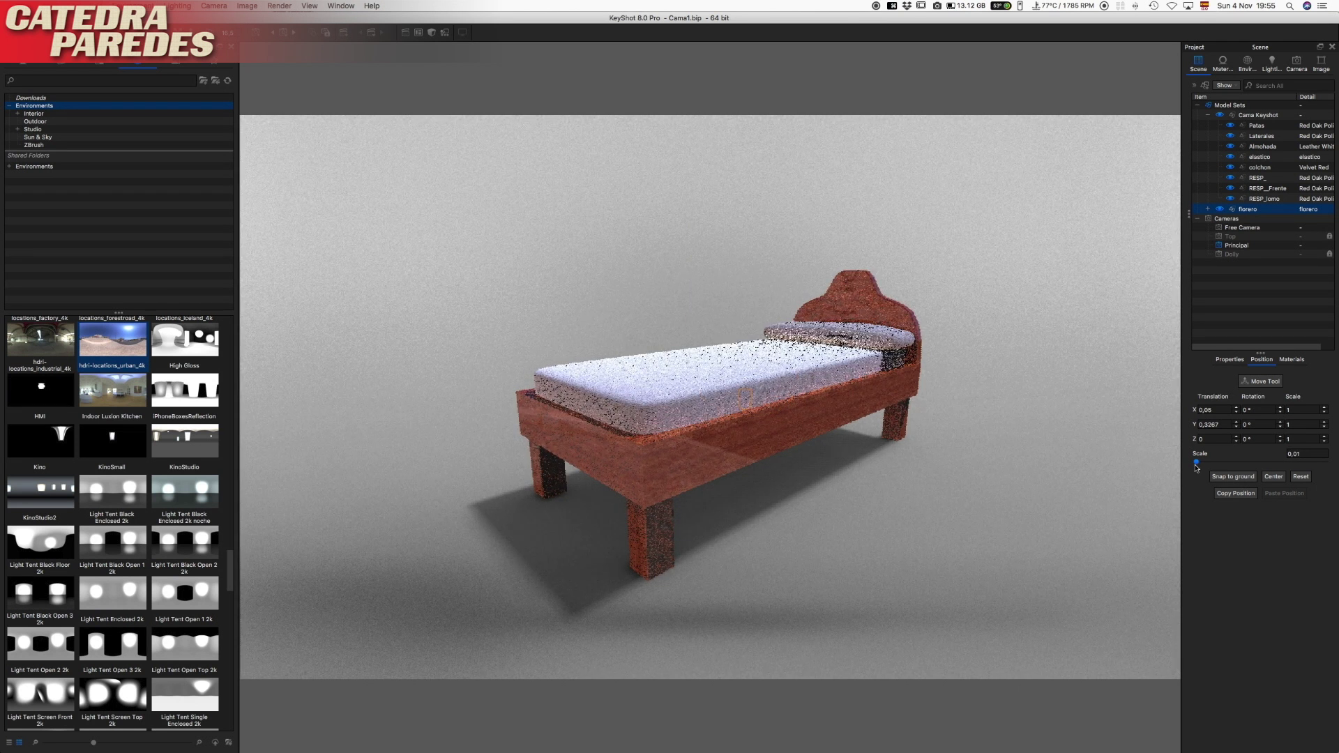
{"action": "left_click_drag", "start_coordinate": [1196, 462], "coordinate": [1197, 463]}
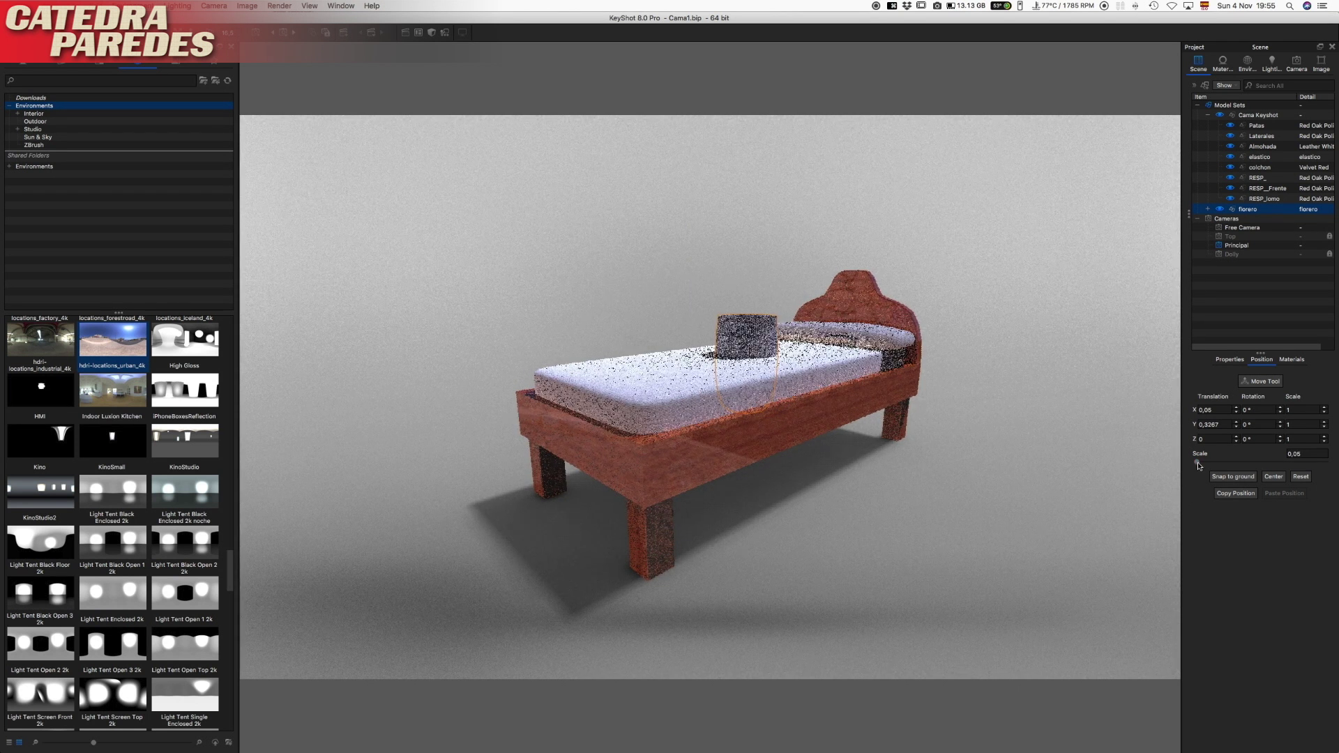
Step: Place the vase on the ground beside the headboard end of the bed, with its uniform scale set to 0.03
{"action": "left_click", "coordinate": [1260, 380]}
{"action": "left_click_drag", "start_coordinate": [700, 341], "coordinate": [1019, 401]}
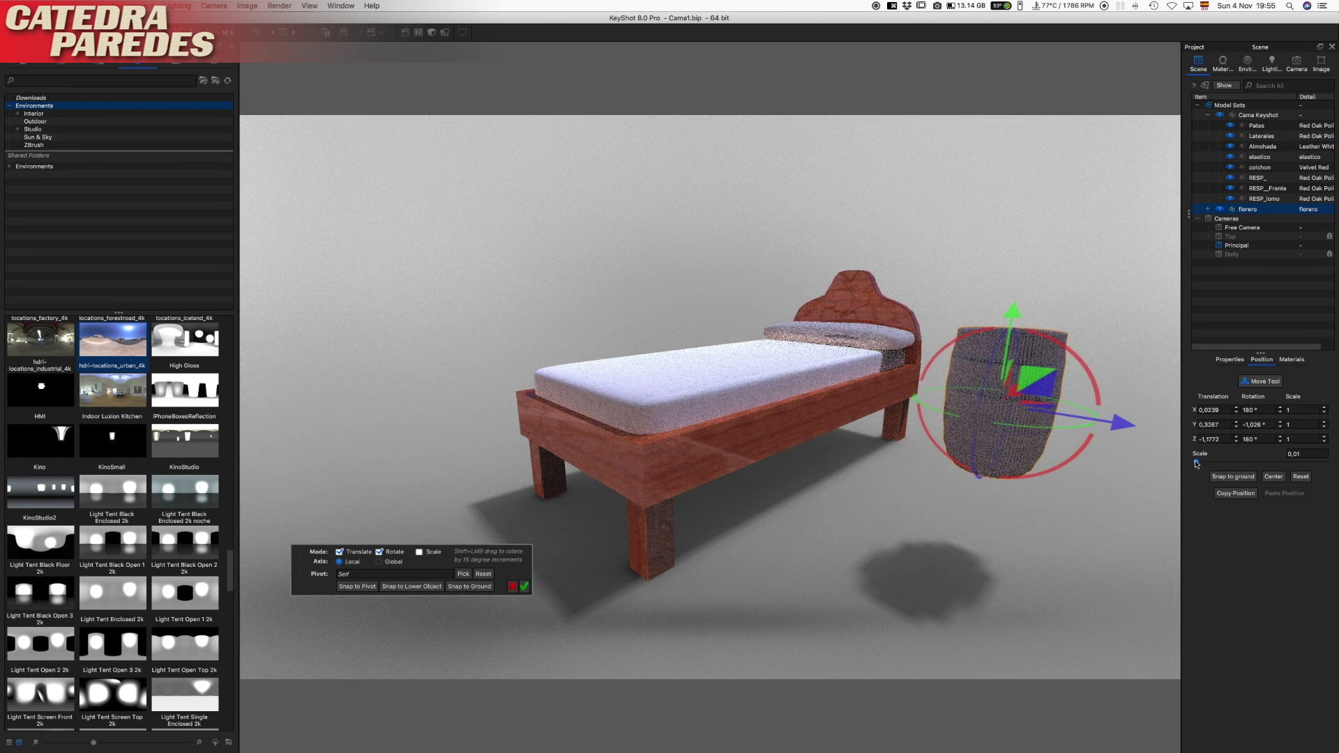
{"action": "left_click", "coordinate": [1307, 455]}
{"action": "key", "text": "BackSpace"}
{"action": "type", "text": "3"}
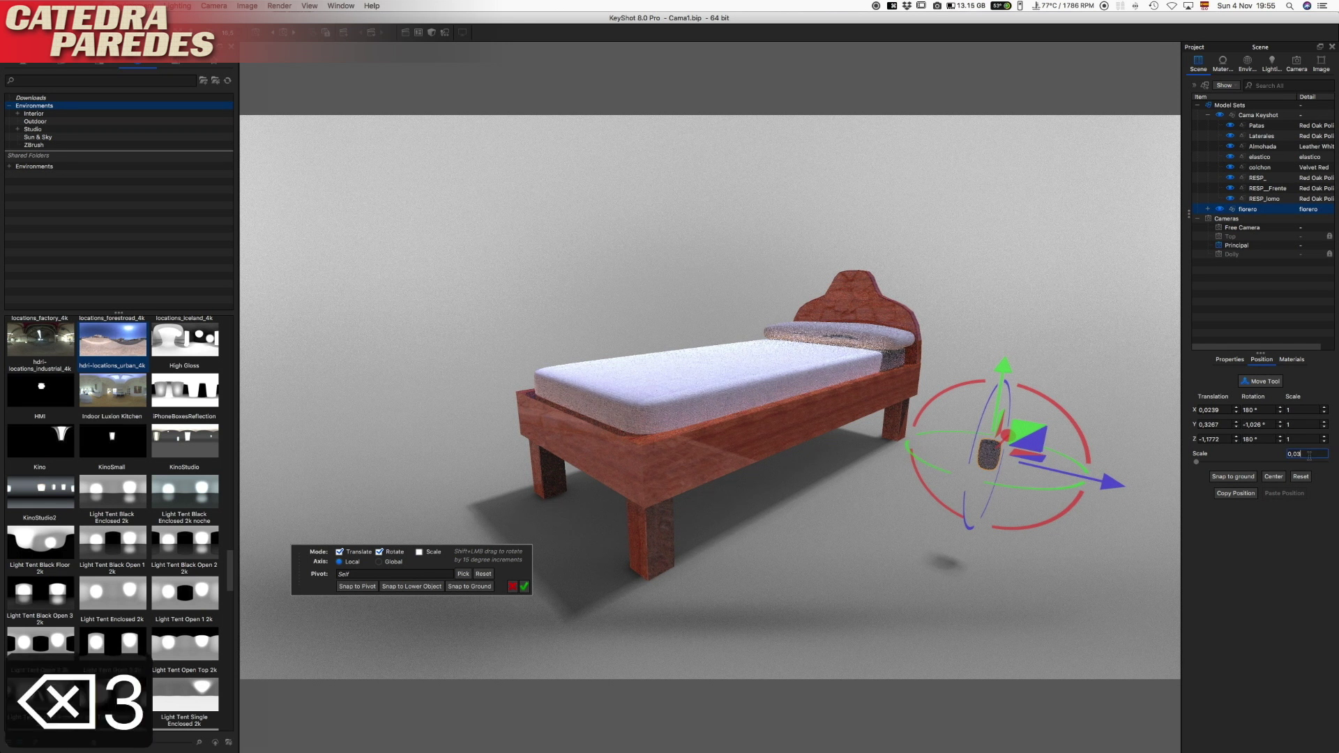
{"action": "key", "text": "Tab"}
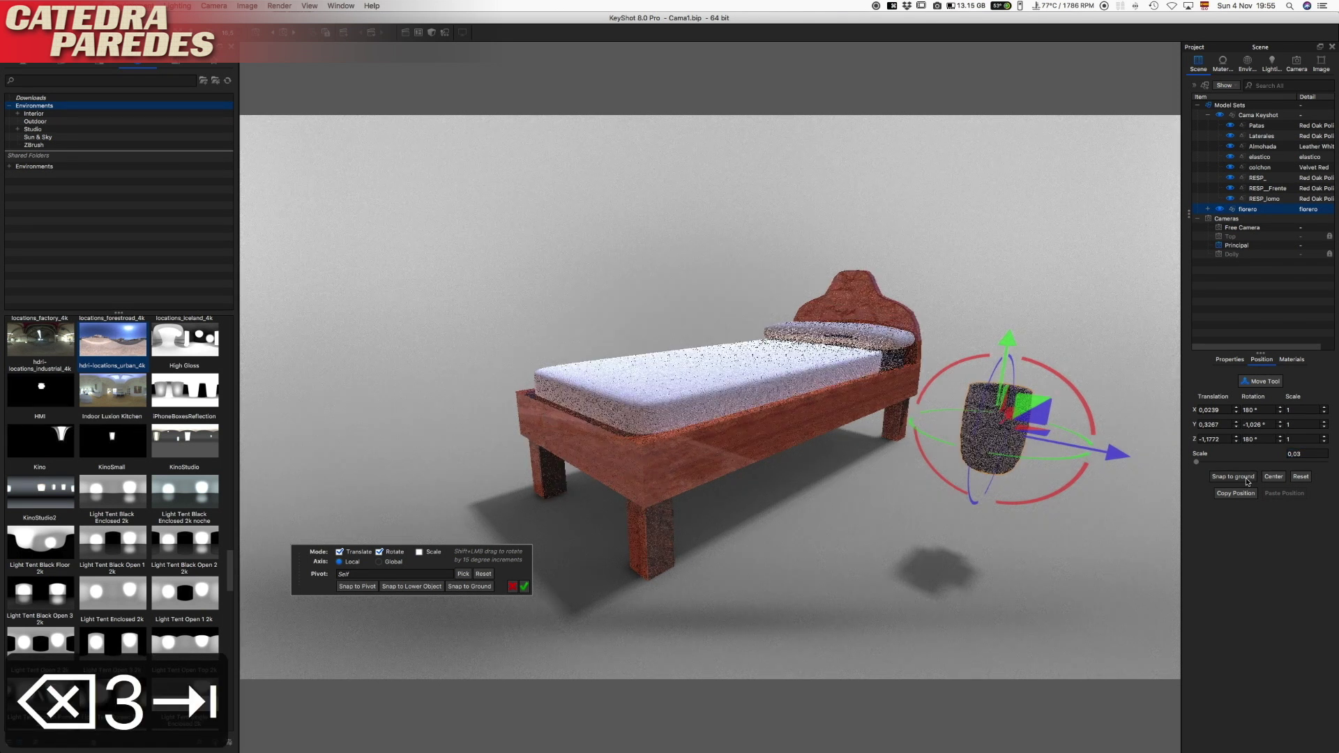
{"action": "left_click", "coordinate": [1246, 480]}
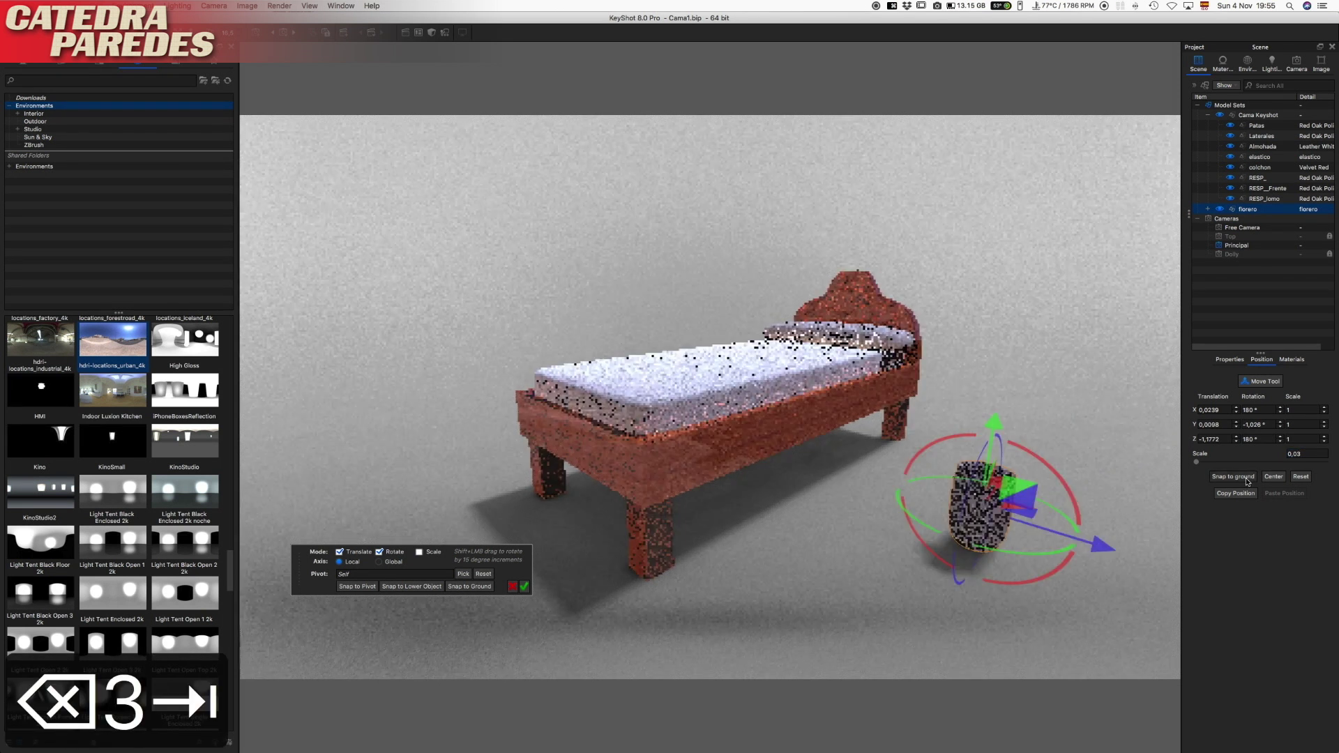
{"action": "left_click", "coordinate": [524, 586]}
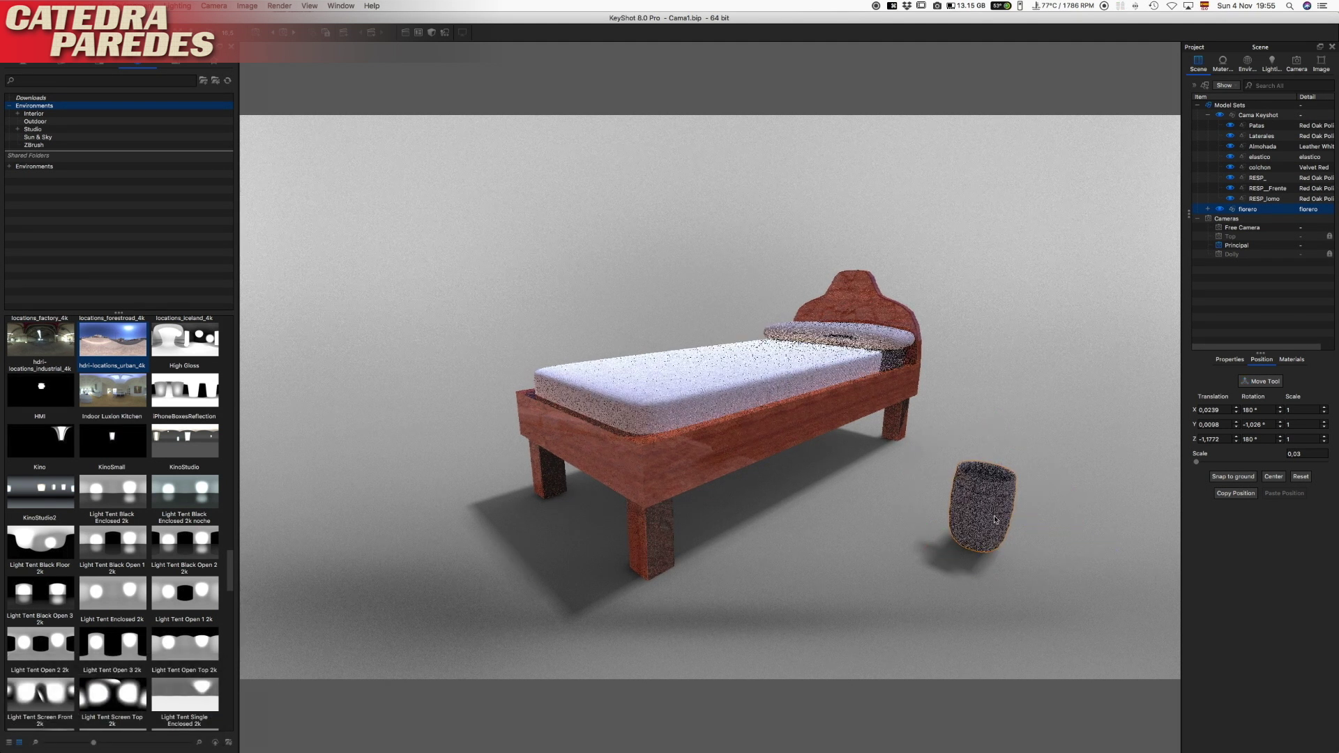
Step: Apply the red Glass Basic material from the Glass library folder to the vase
{"action": "left_click", "coordinate": [23, 61]}
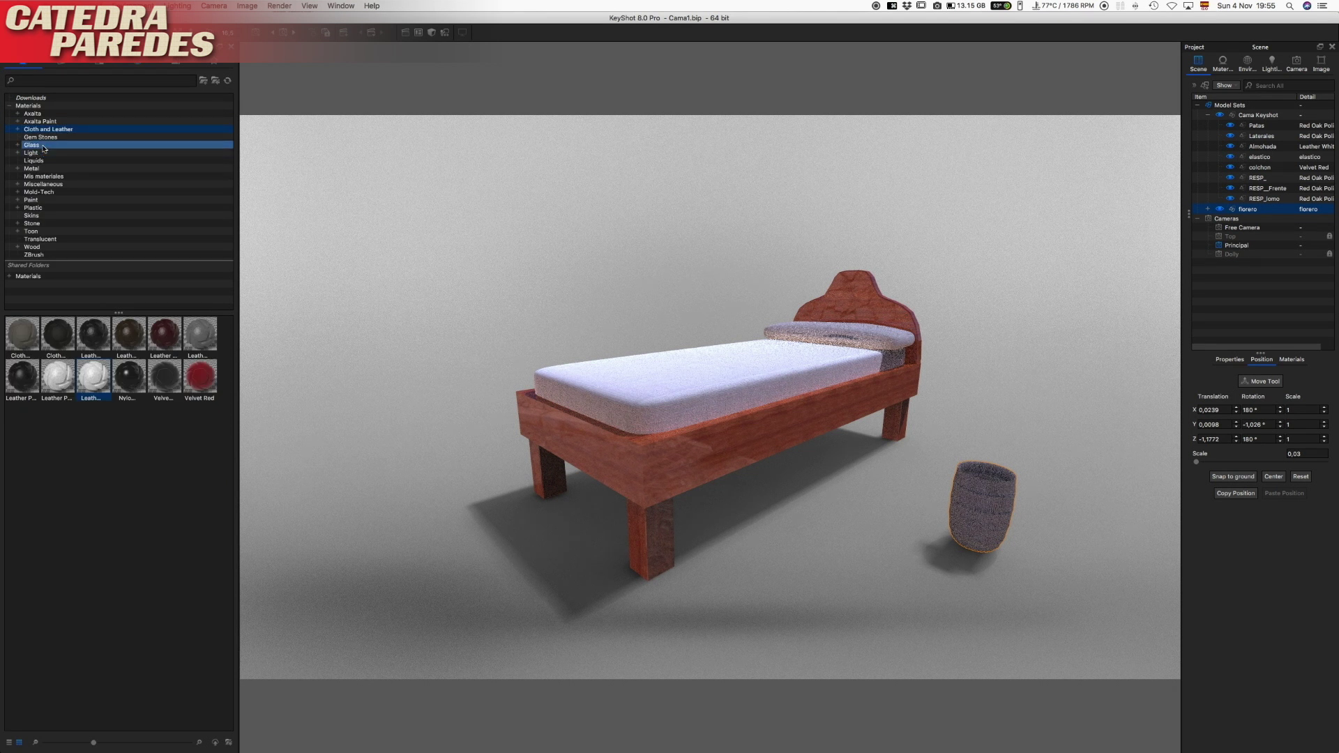
{"action": "left_click", "coordinate": [44, 146]}
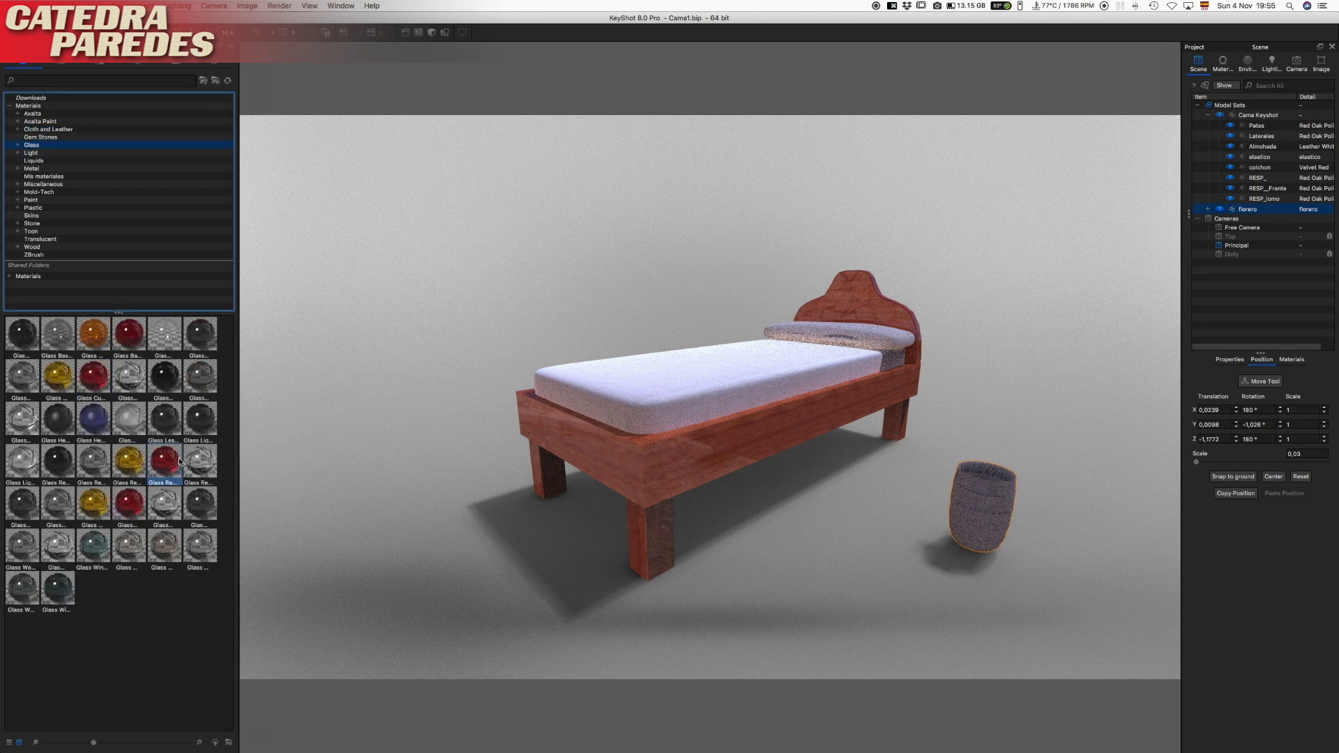
{"action": "left_click", "coordinate": [72, 376]}
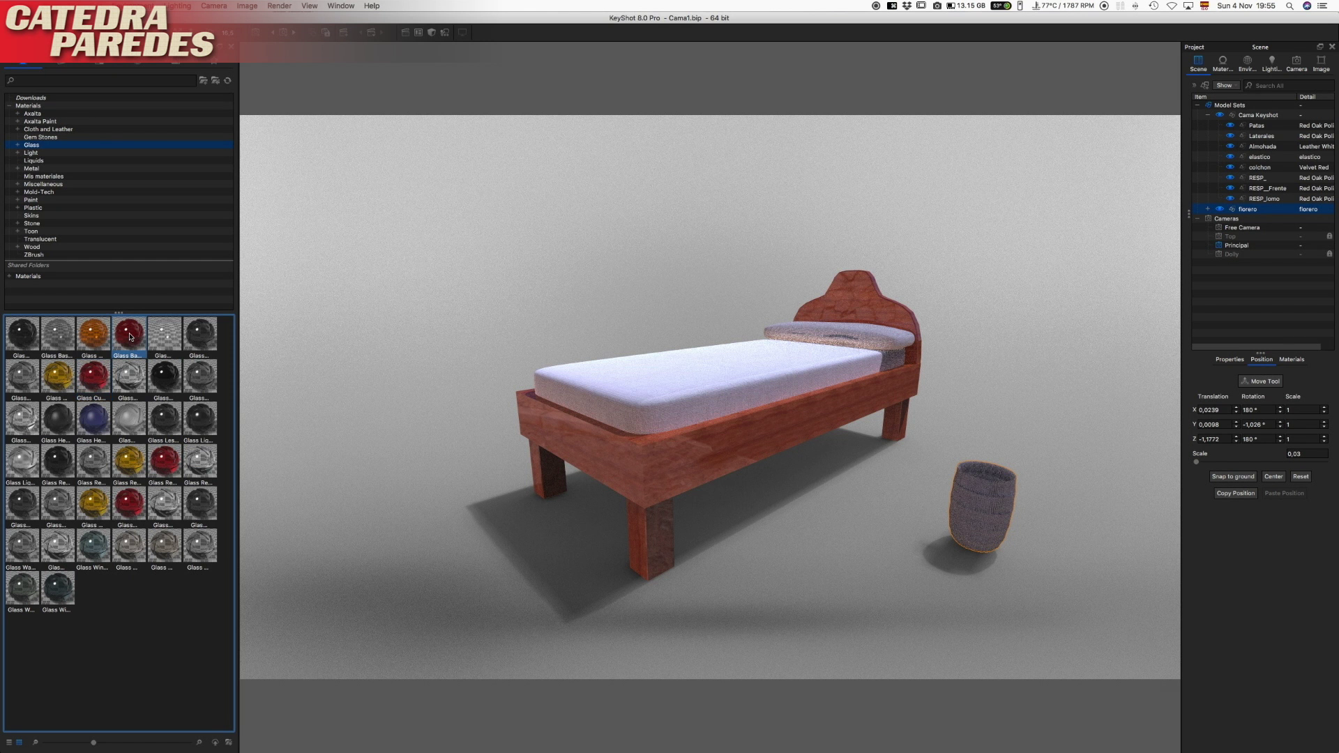
{"action": "left_click_drag", "start_coordinate": [129, 337], "coordinate": [942, 497]}
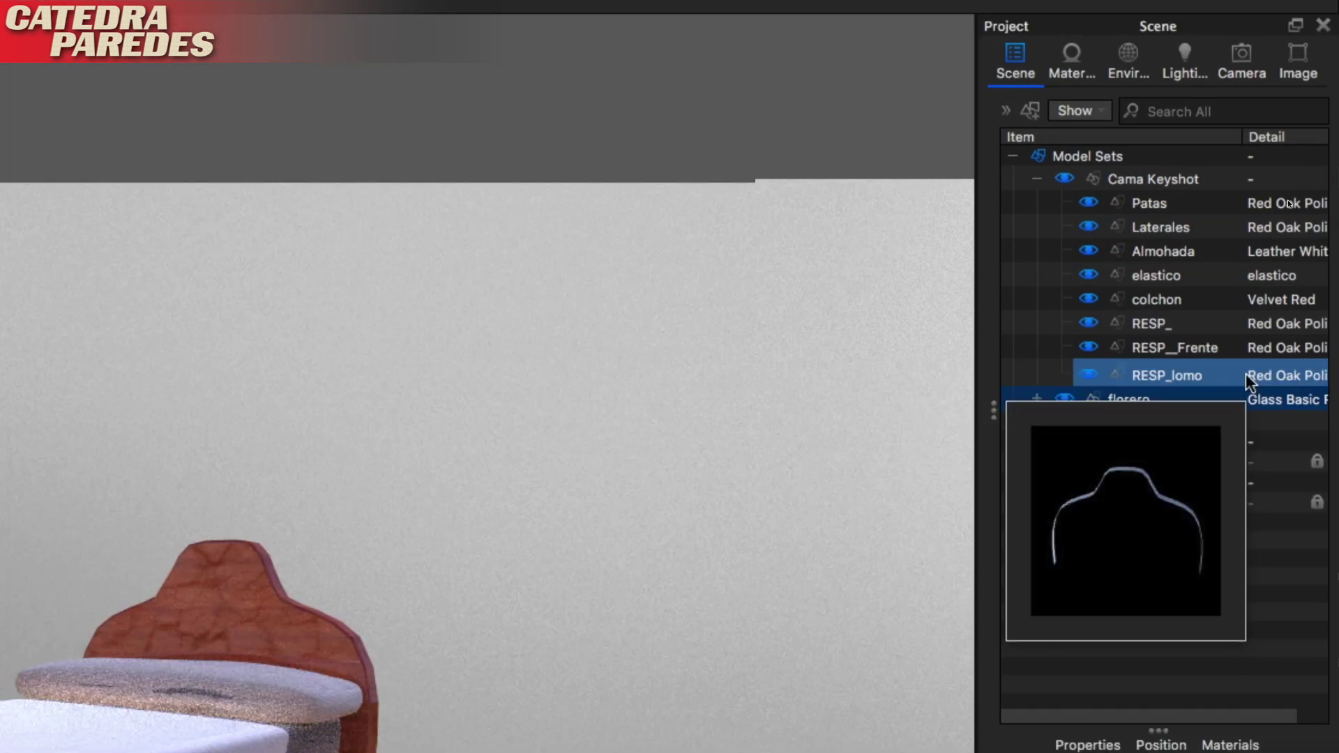
Step: Expand the florero group in the scene tree to show its part, and clear the selection
{"action": "scroll", "coordinate": [1245, 373], "scroll_direction": "down", "scroll_amount": 4}
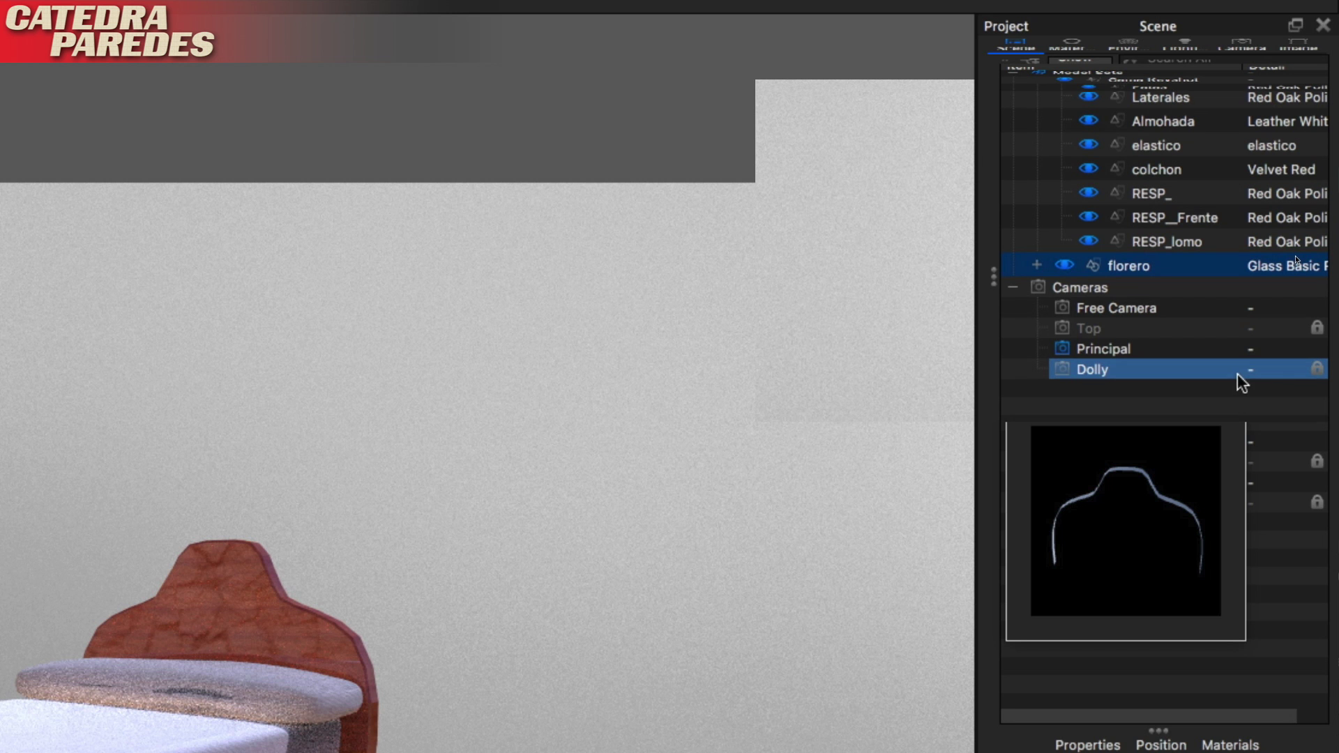
{"action": "left_click", "coordinate": [1238, 375]}
{"action": "left_click", "coordinate": [1237, 373]}
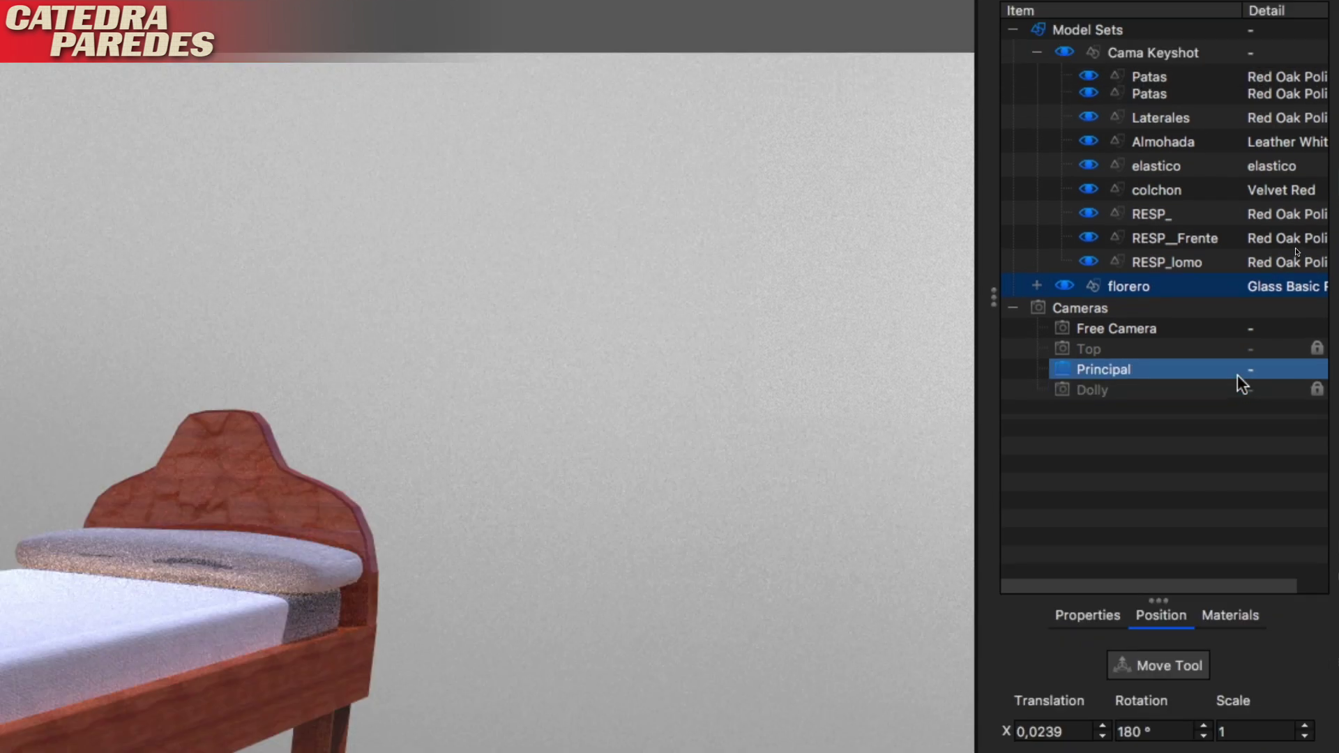
{"action": "left_click", "coordinate": [1255, 378]}
{"action": "left_click", "coordinate": [1290, 365]}
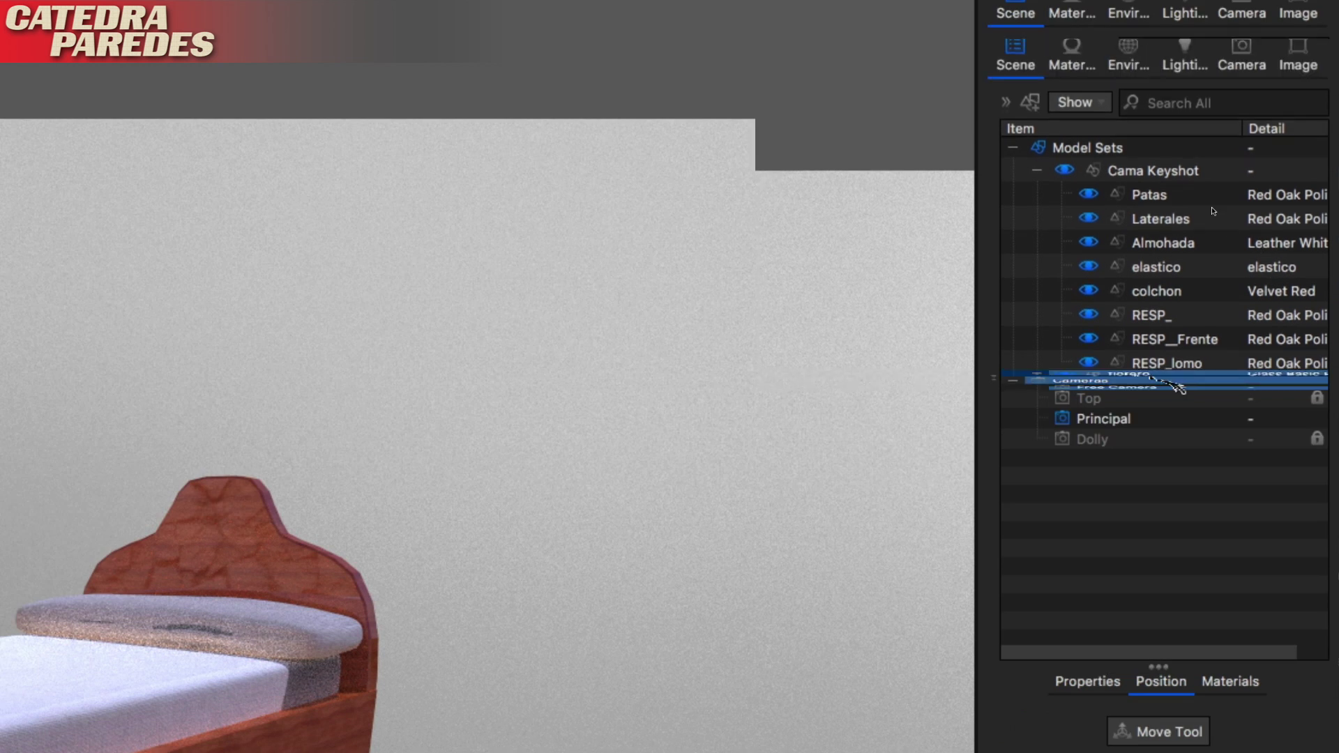
{"action": "left_click", "coordinate": [1038, 375]}
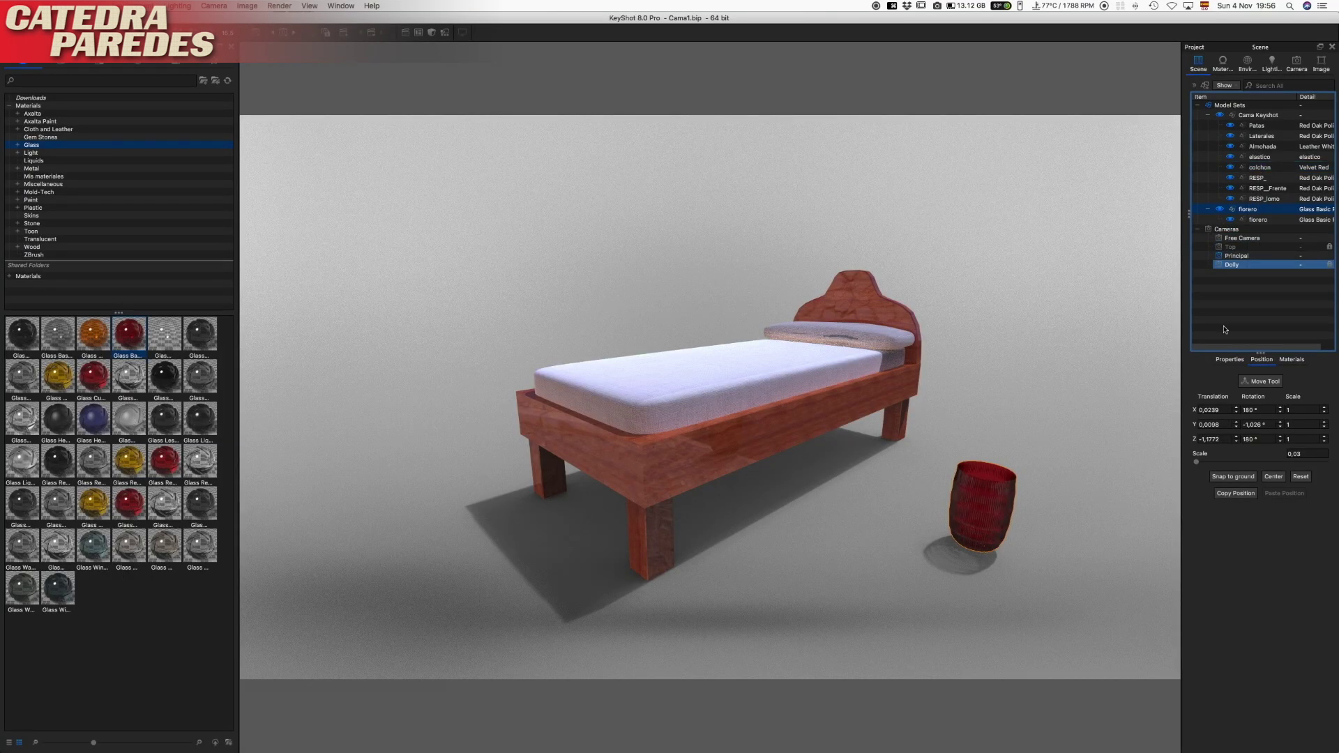
{"action": "left_click", "coordinate": [1246, 316]}
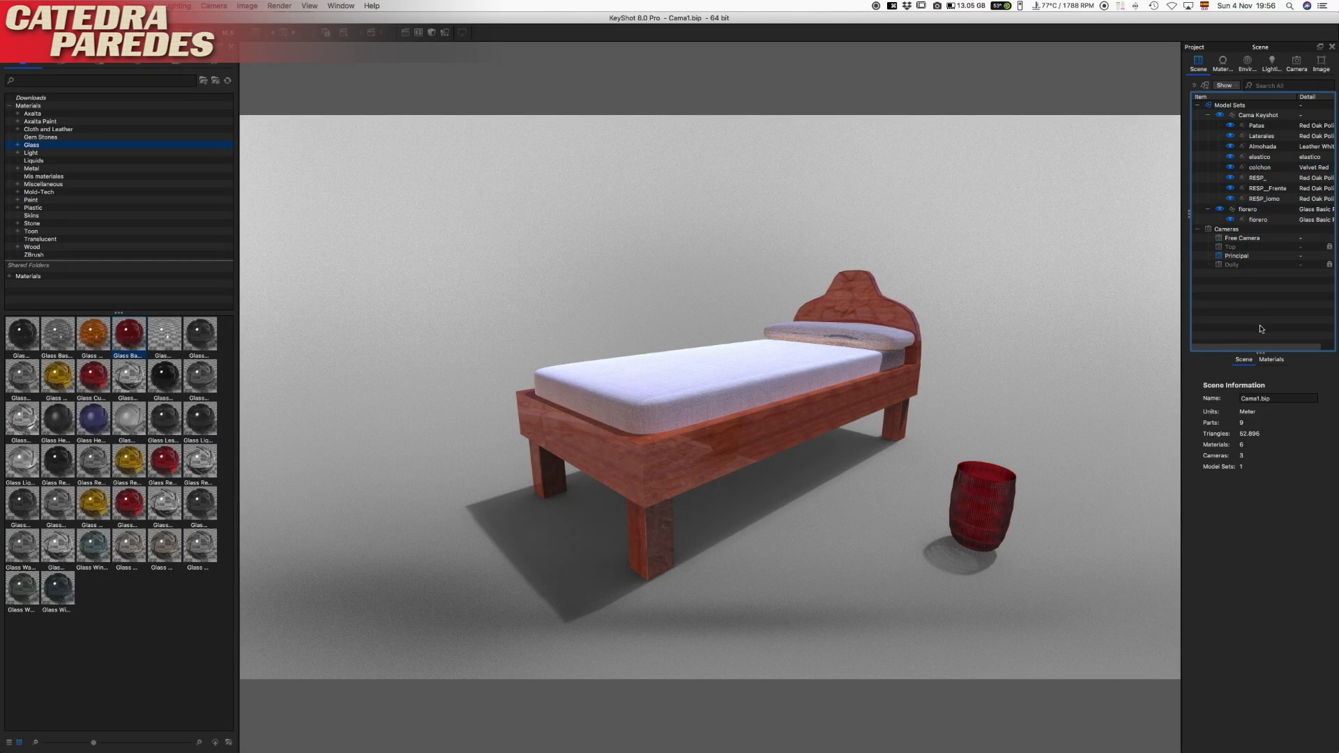
Step: Collapse the Cama Keyshot group in the scene tree and select the florero parent group
{"action": "left_click", "coordinate": [1253, 124]}
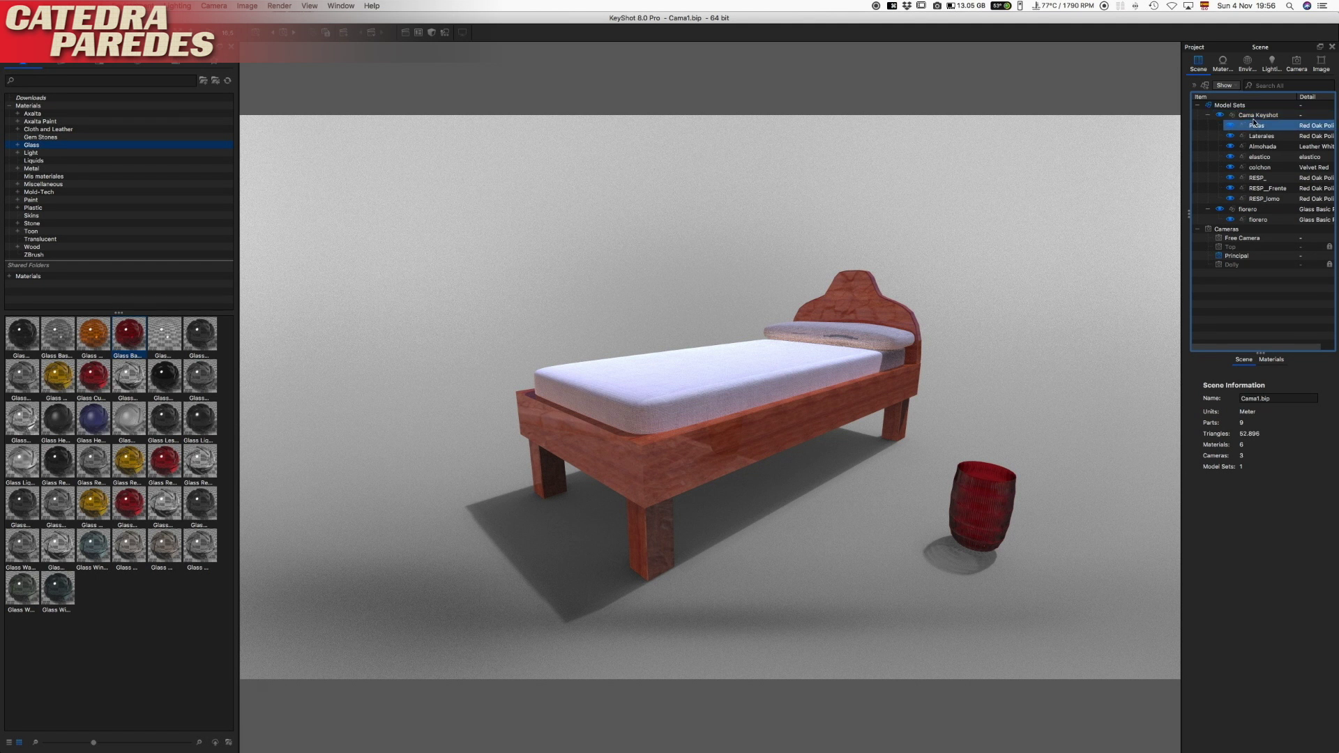
{"action": "left_click", "coordinate": [961, 218]}
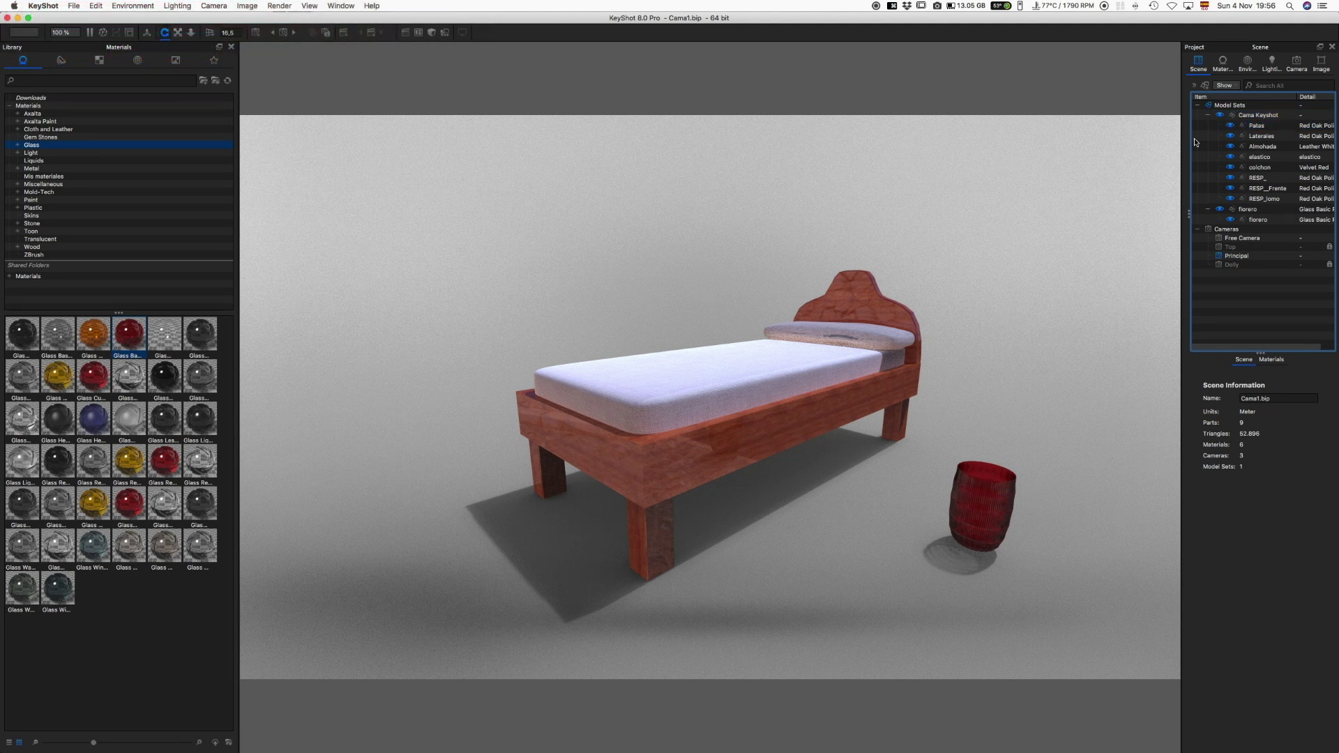
{"action": "left_click", "coordinate": [1262, 127]}
{"action": "left_click", "coordinate": [1251, 115]}
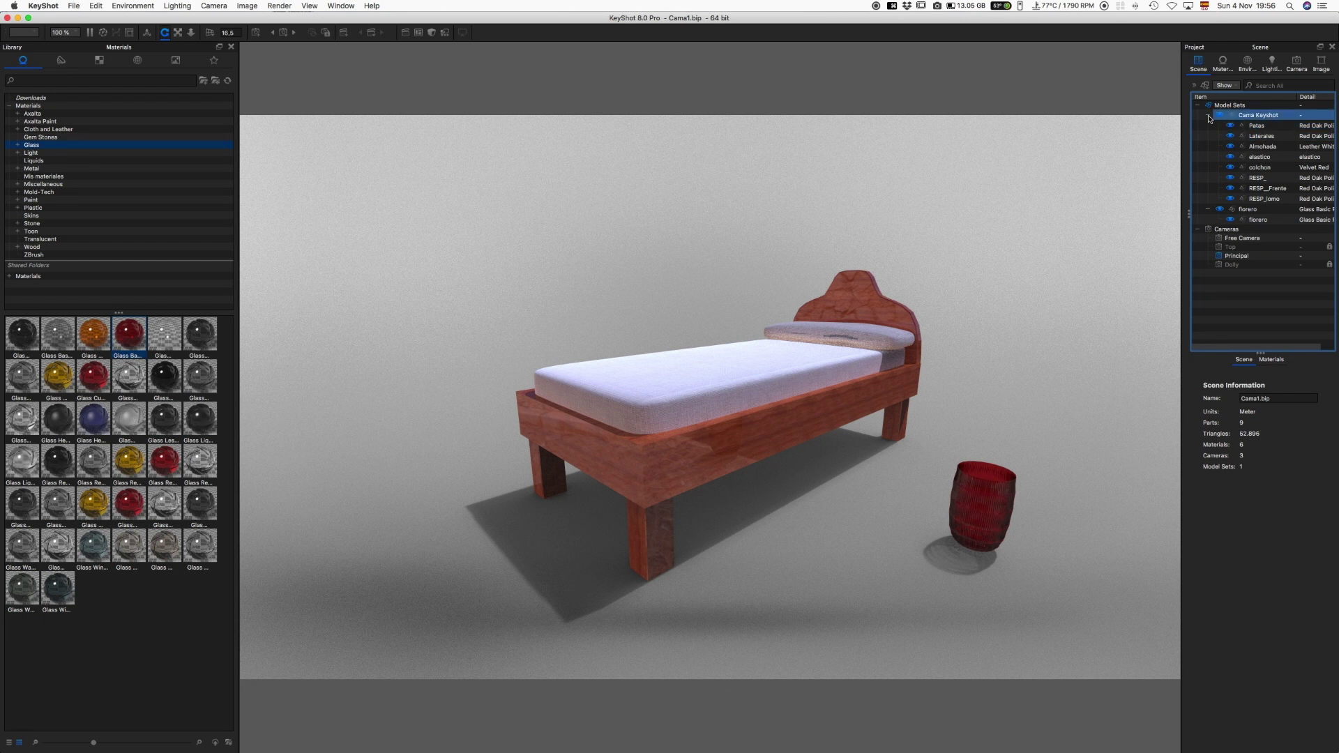
{"action": "left_click", "coordinate": [1207, 116]}
{"action": "left_click", "coordinate": [1213, 126]}
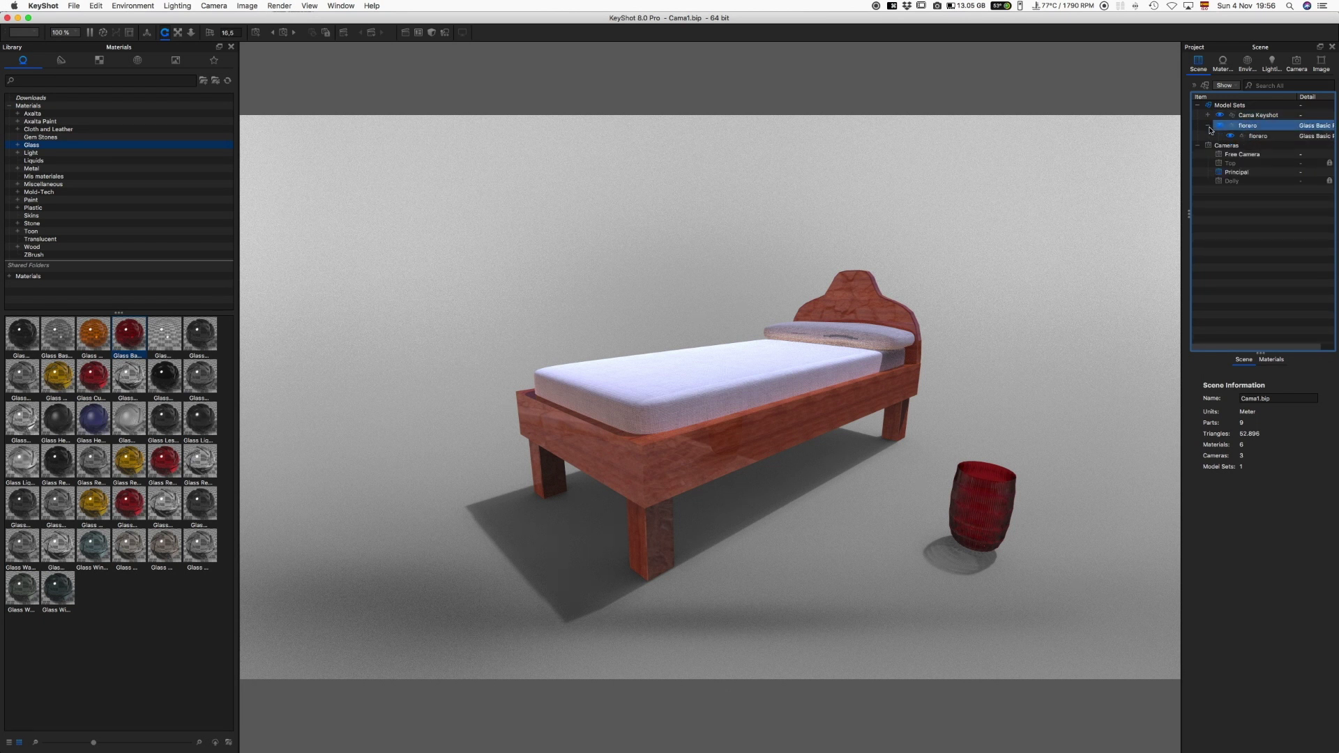
{"action": "left_click", "coordinate": [1208, 126]}
{"action": "left_click", "coordinate": [1207, 126]}
{"action": "left_click", "coordinate": [1256, 133]}
{"action": "mouse_move", "coordinate": [1256, 136]}
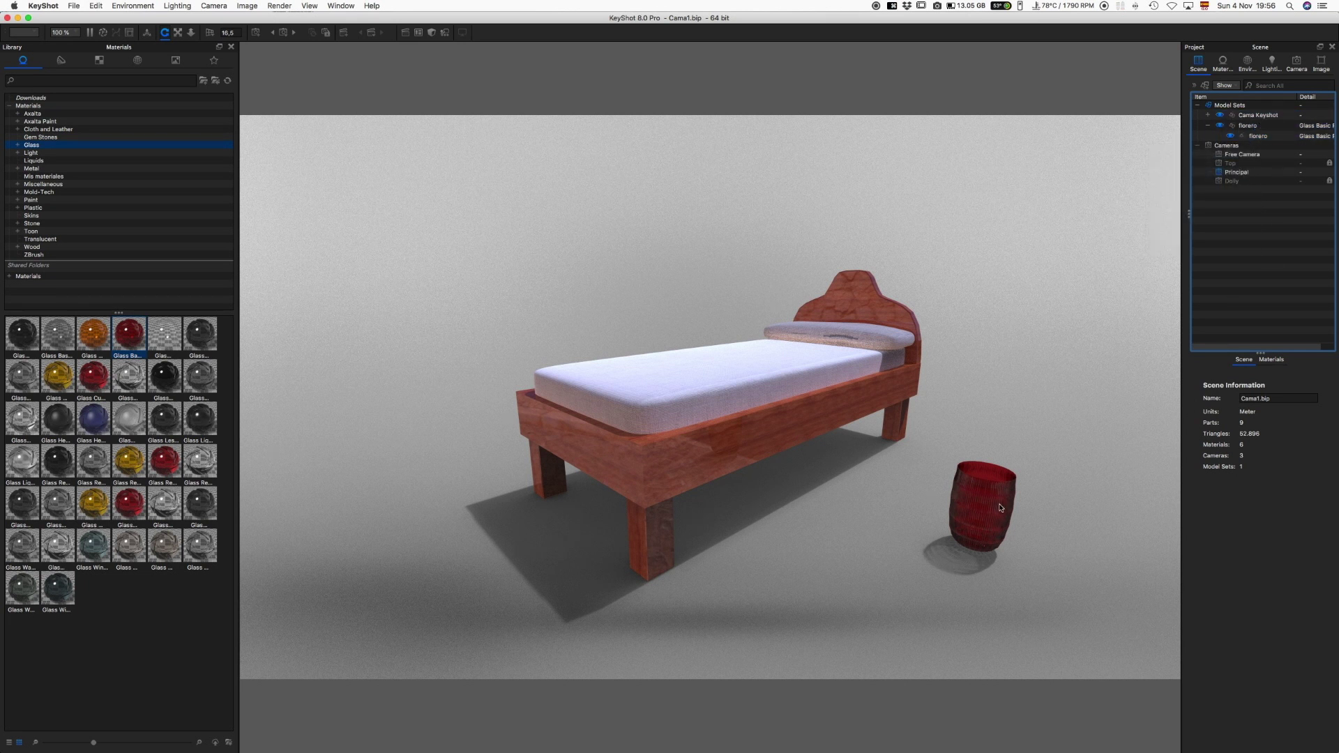
{"action": "left_click", "coordinate": [1264, 126]}
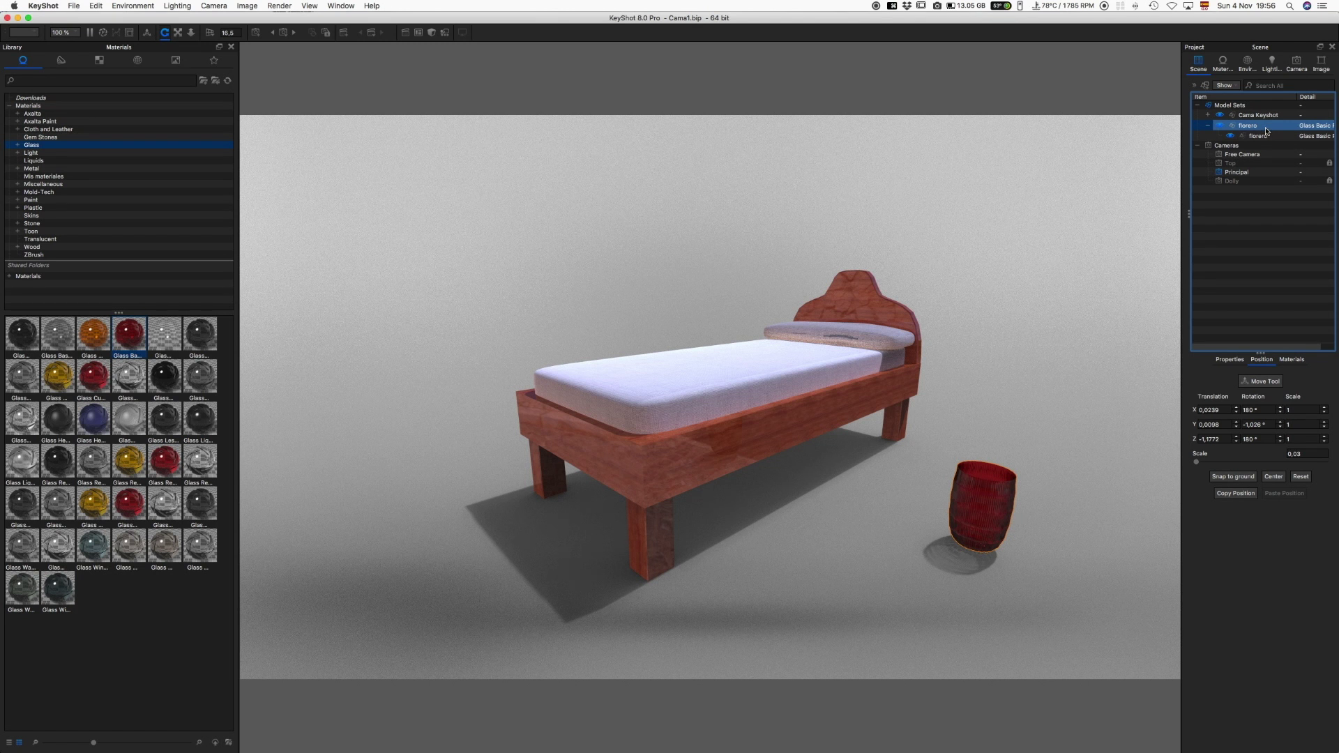
{"action": "left_click", "coordinate": [1266, 132]}
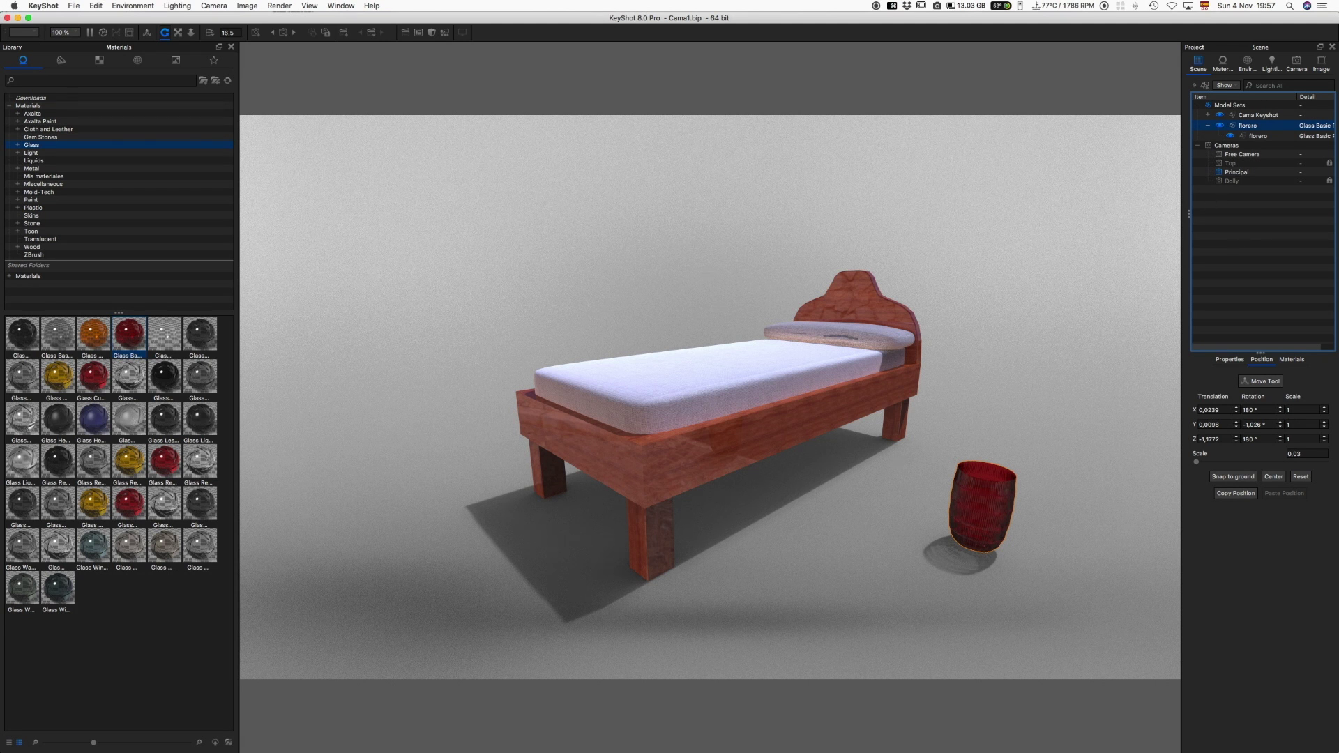
Step: Open the model import dialog and navigate to the course's 3D folder
{"action": "left_click", "coordinate": [73, 6]}
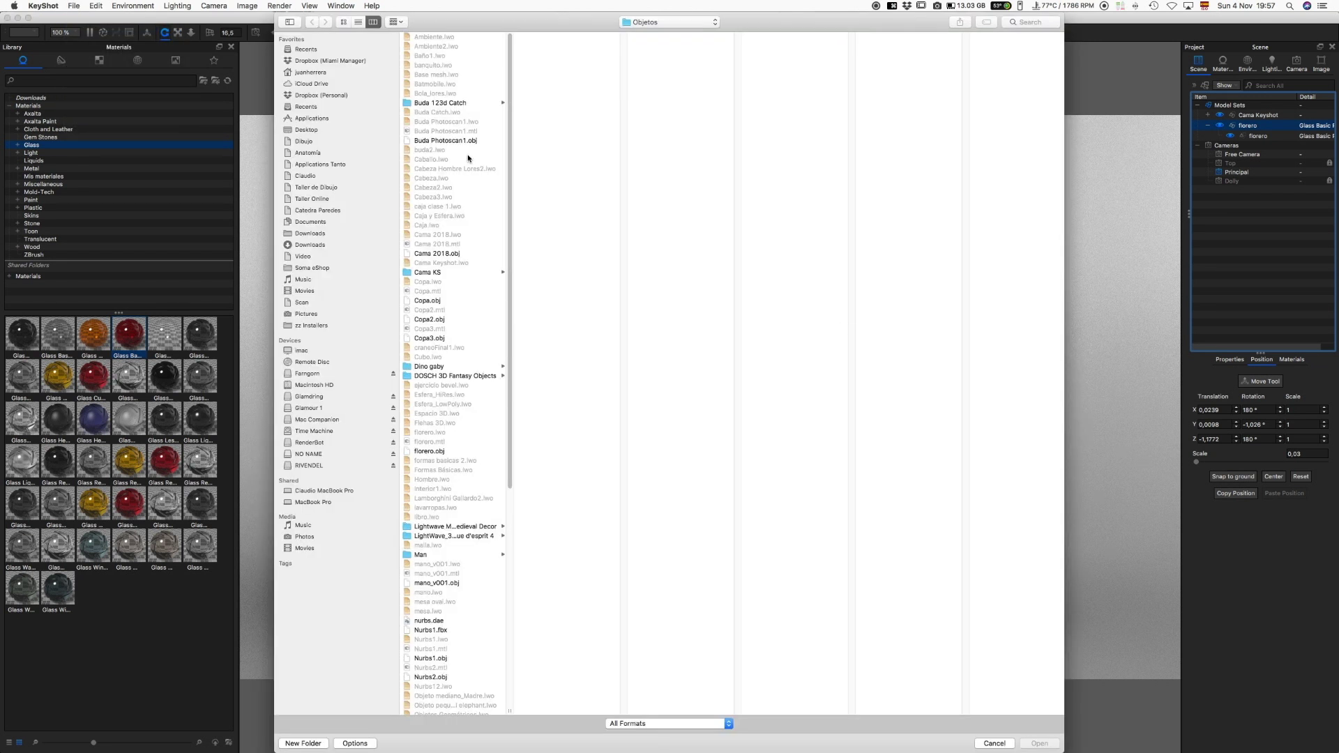
{"action": "key", "text": "super+Up"}
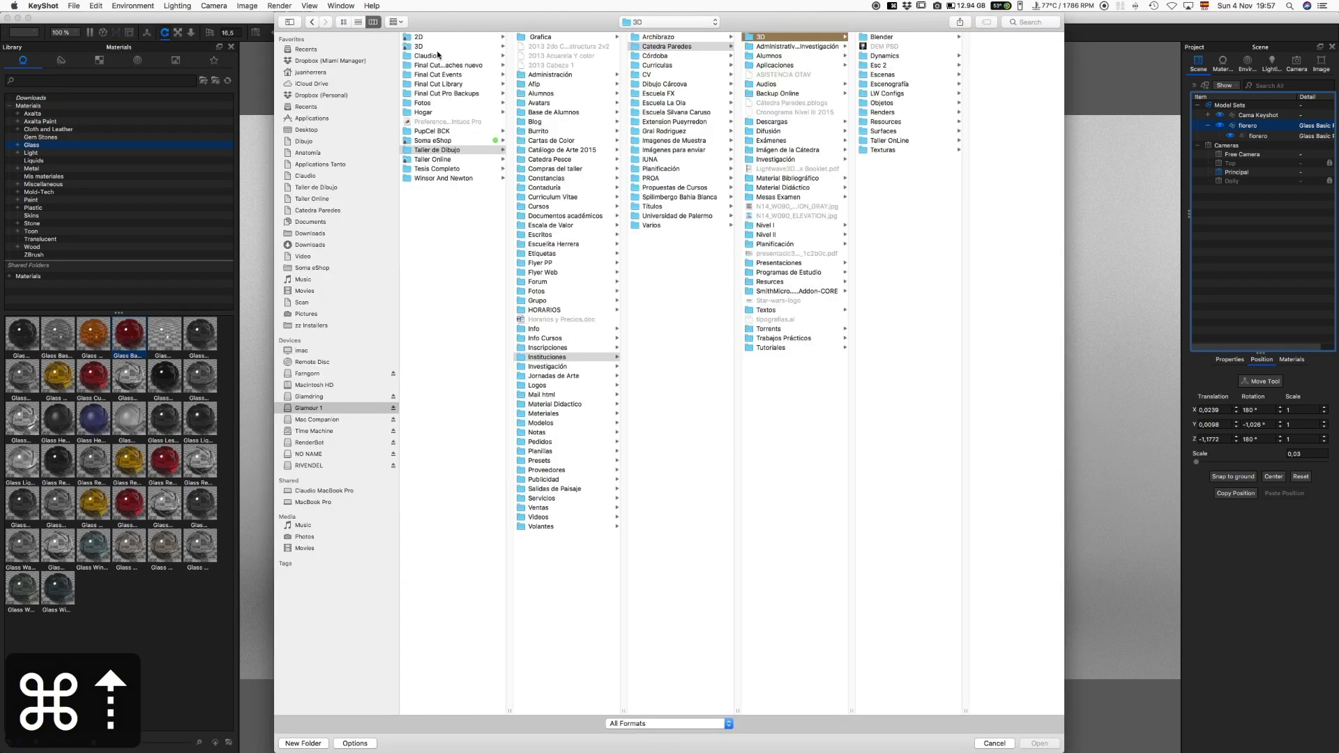
{"action": "left_click", "coordinate": [428, 47]}
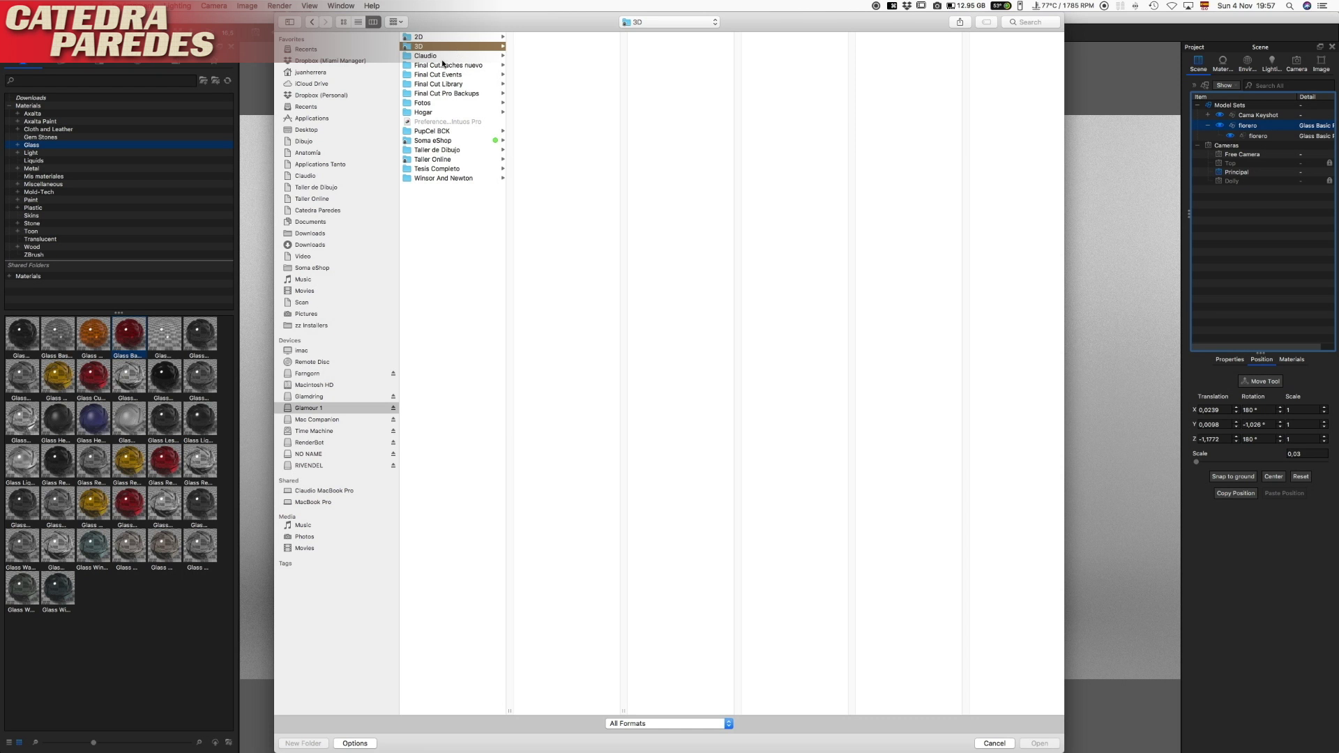
{"action": "left_click", "coordinate": [656, 24]}
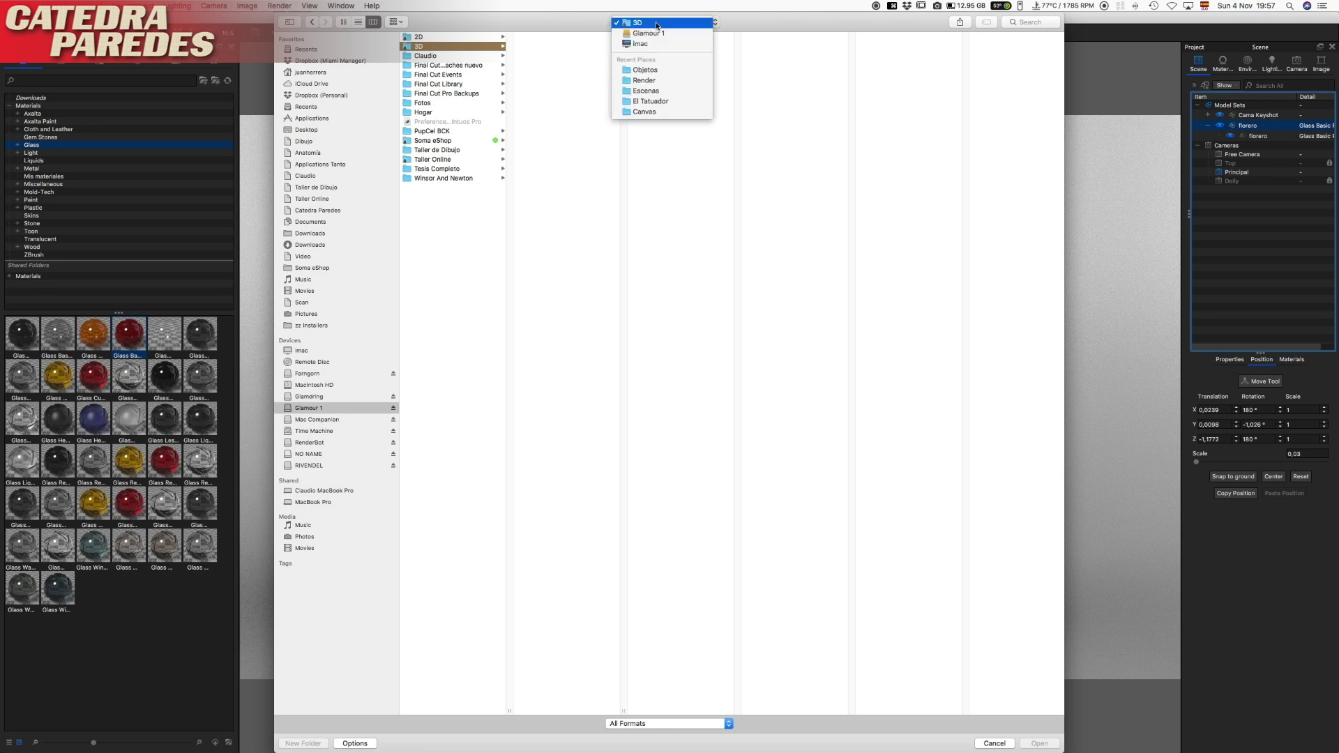
{"action": "left_click", "coordinate": [669, 71]}
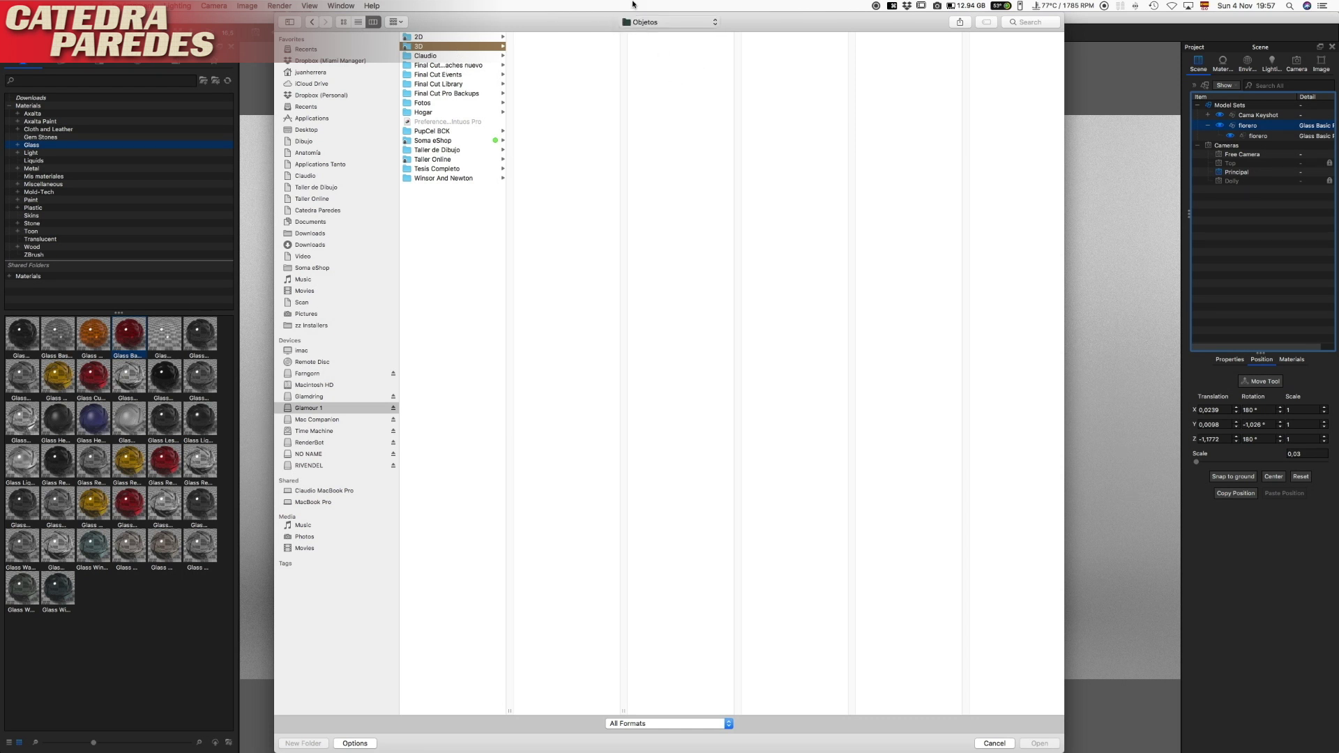
{"action": "left_click", "coordinate": [741, 37]}
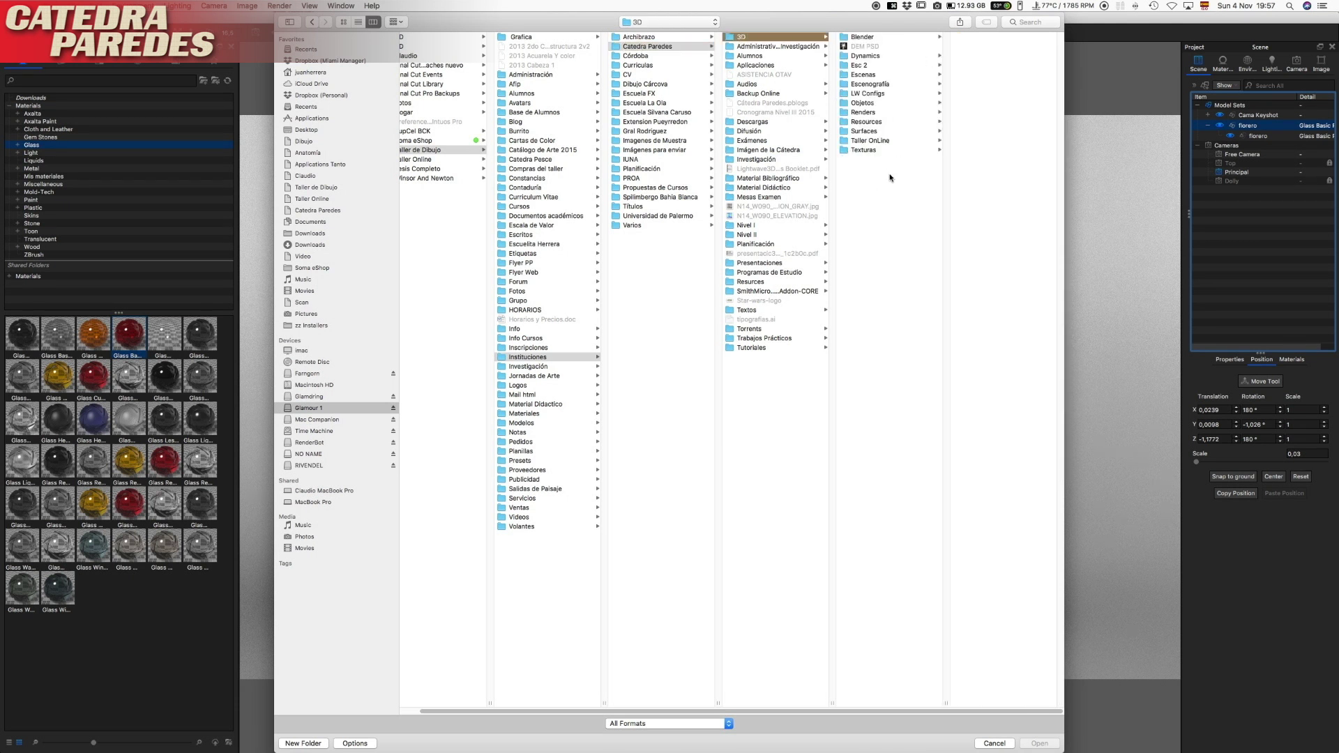
Step: Look through the Objetos, Renders and Resources folders for another model to import, returning to Objetos
{"action": "left_click", "coordinate": [857, 105]}
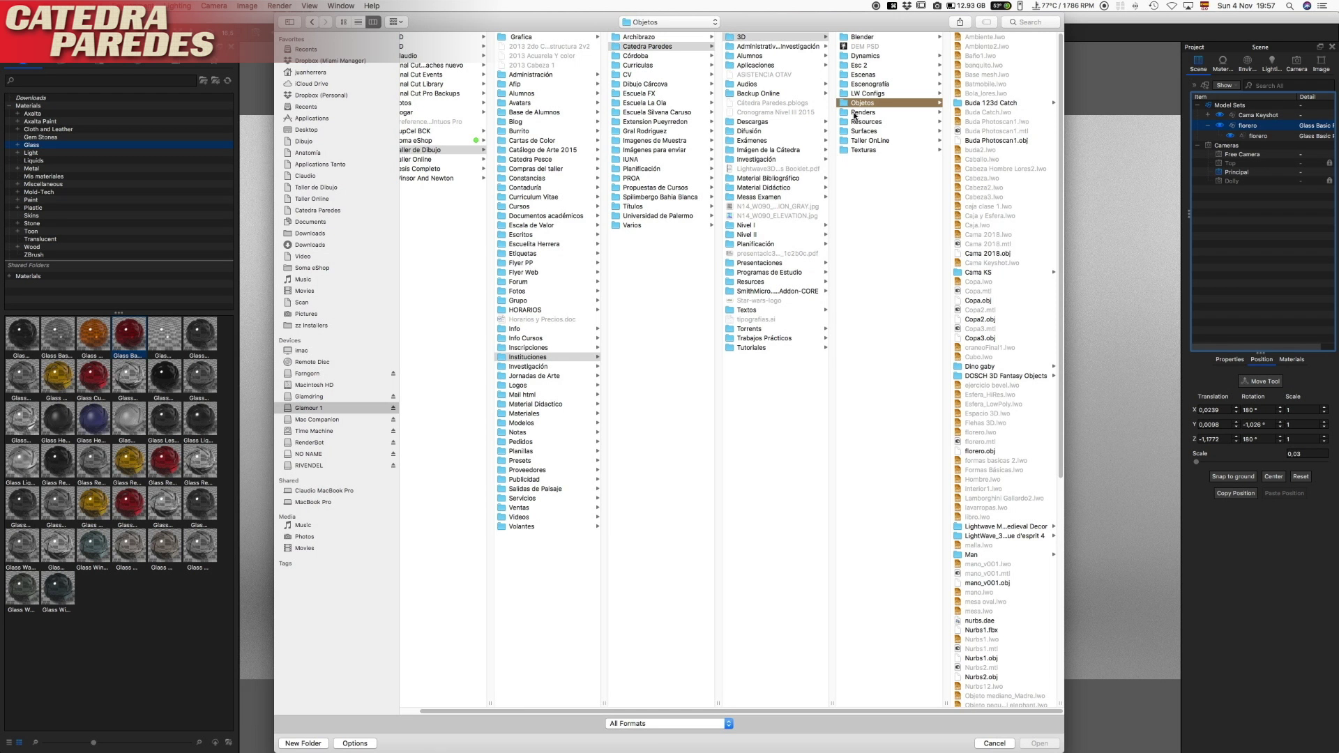
{"action": "left_click", "coordinate": [856, 115]}
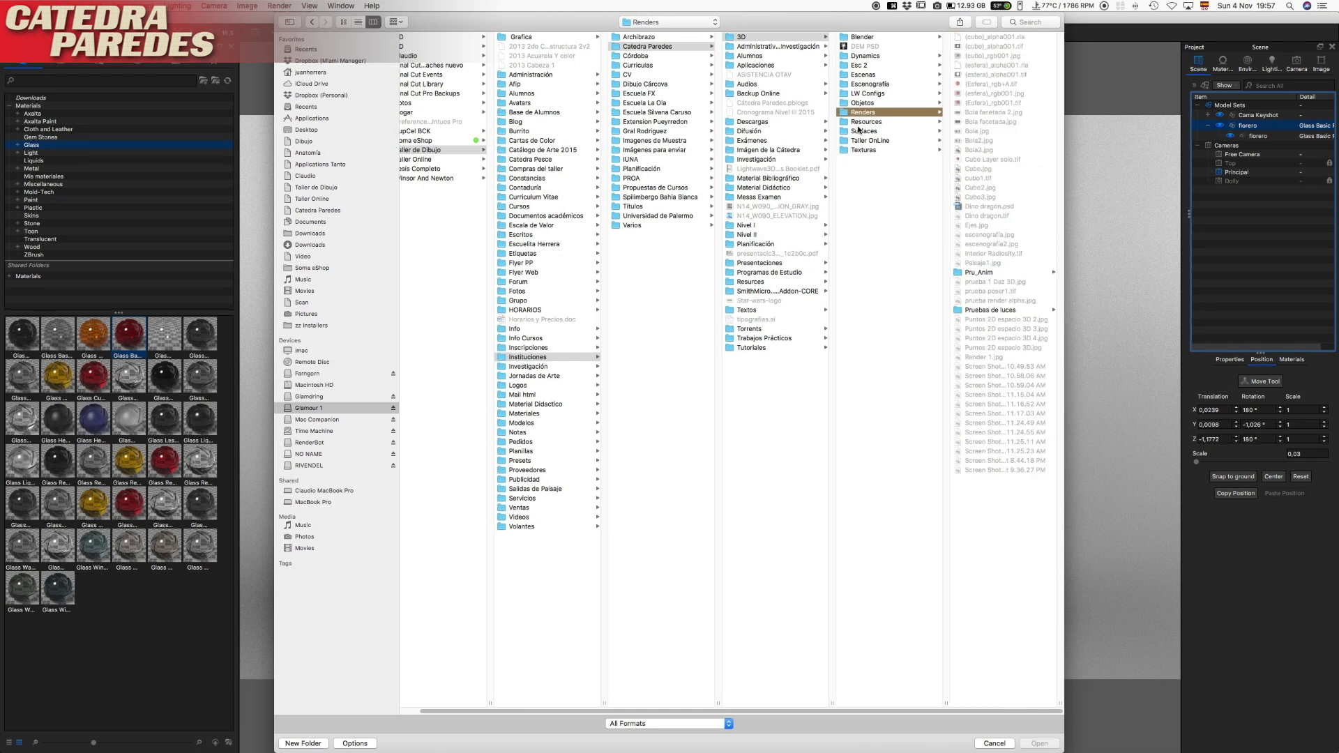
{"action": "left_click", "coordinate": [862, 122]}
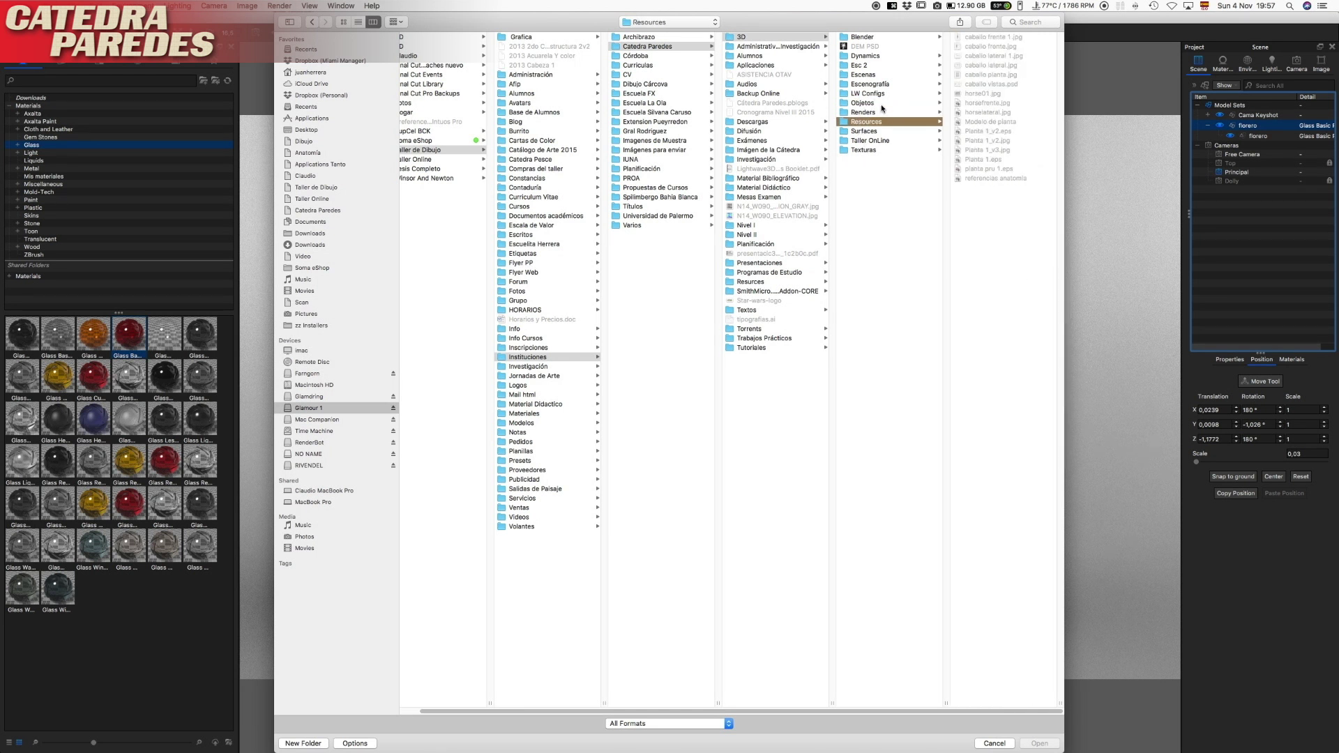
{"action": "left_click", "coordinate": [882, 103]}
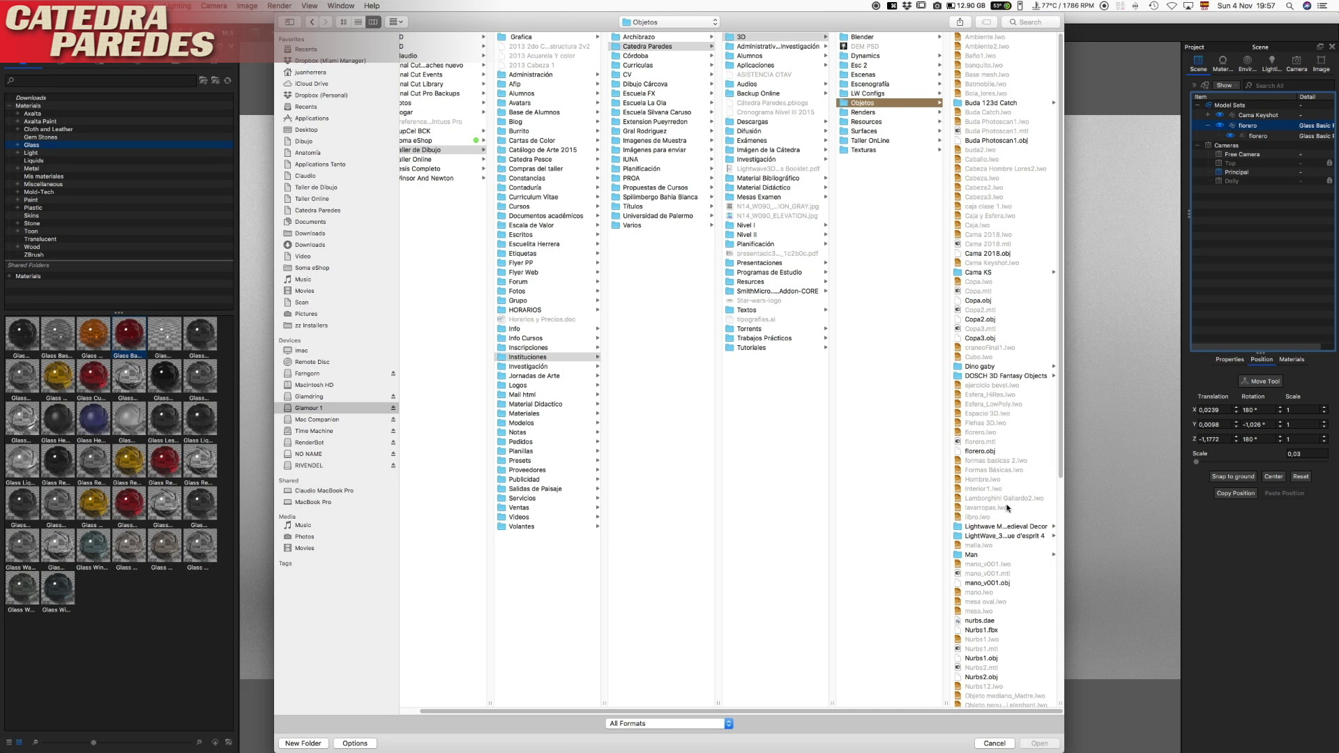
Step: Look through the Lightwave medieval decor, Dino gaby, DOSCH 3D Fantasy Objects, LightWave_3D and Man folders for importable models, and cancel the import
{"action": "left_click", "coordinate": [1015, 528]}
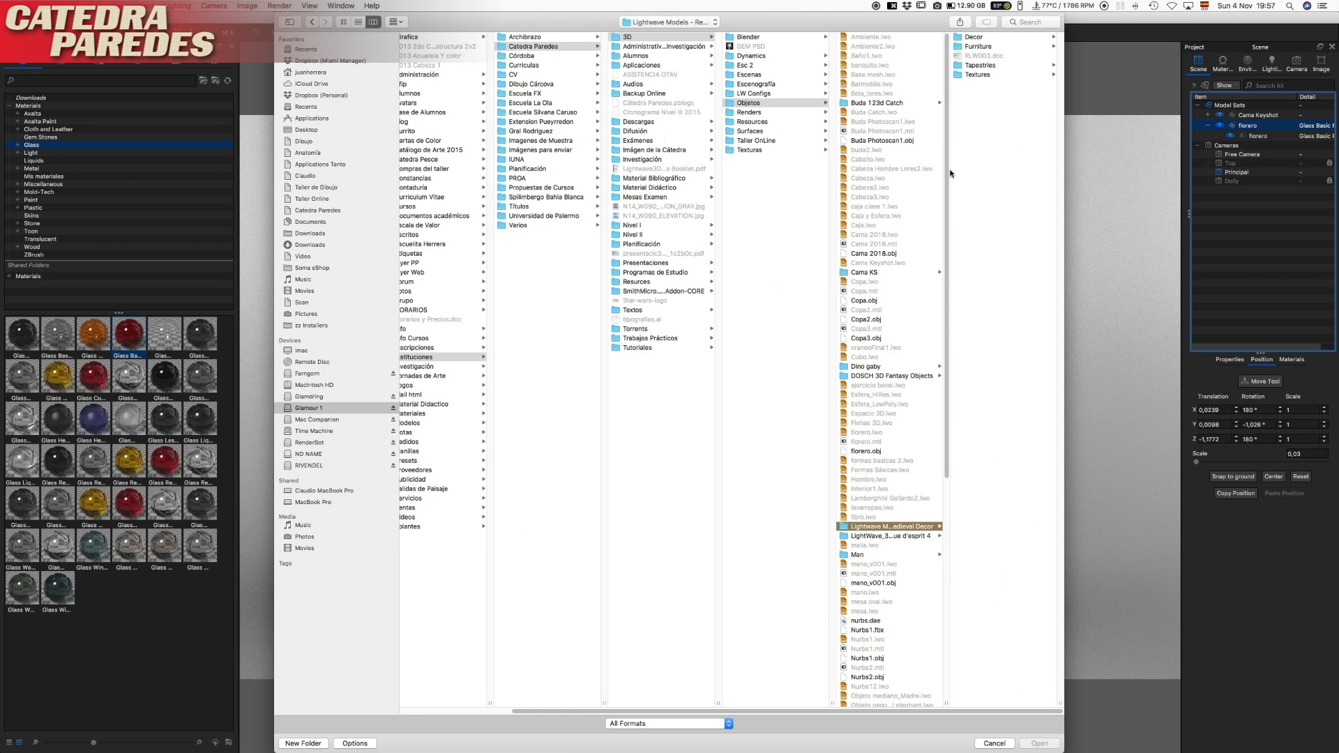
{"action": "left_click", "coordinate": [976, 37]}
{"action": "left_click", "coordinate": [892, 47]}
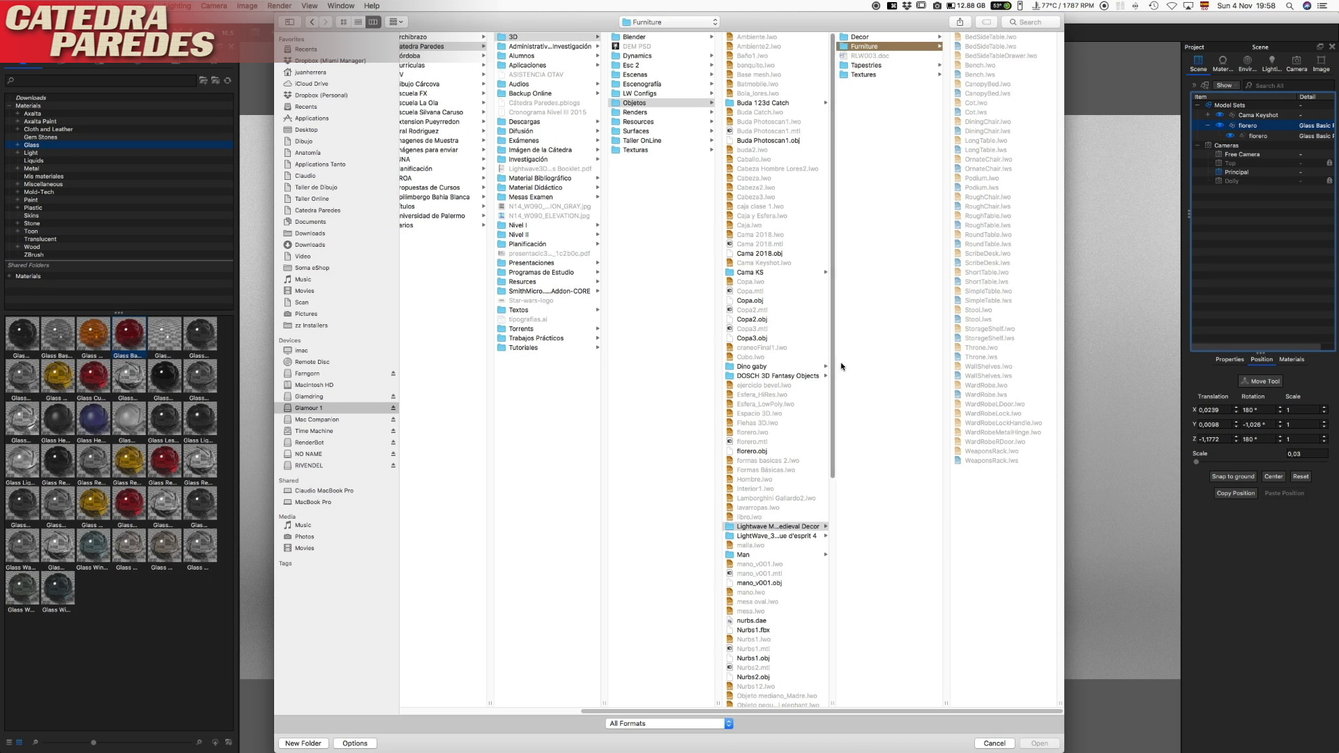
{"action": "left_click", "coordinate": [810, 367]}
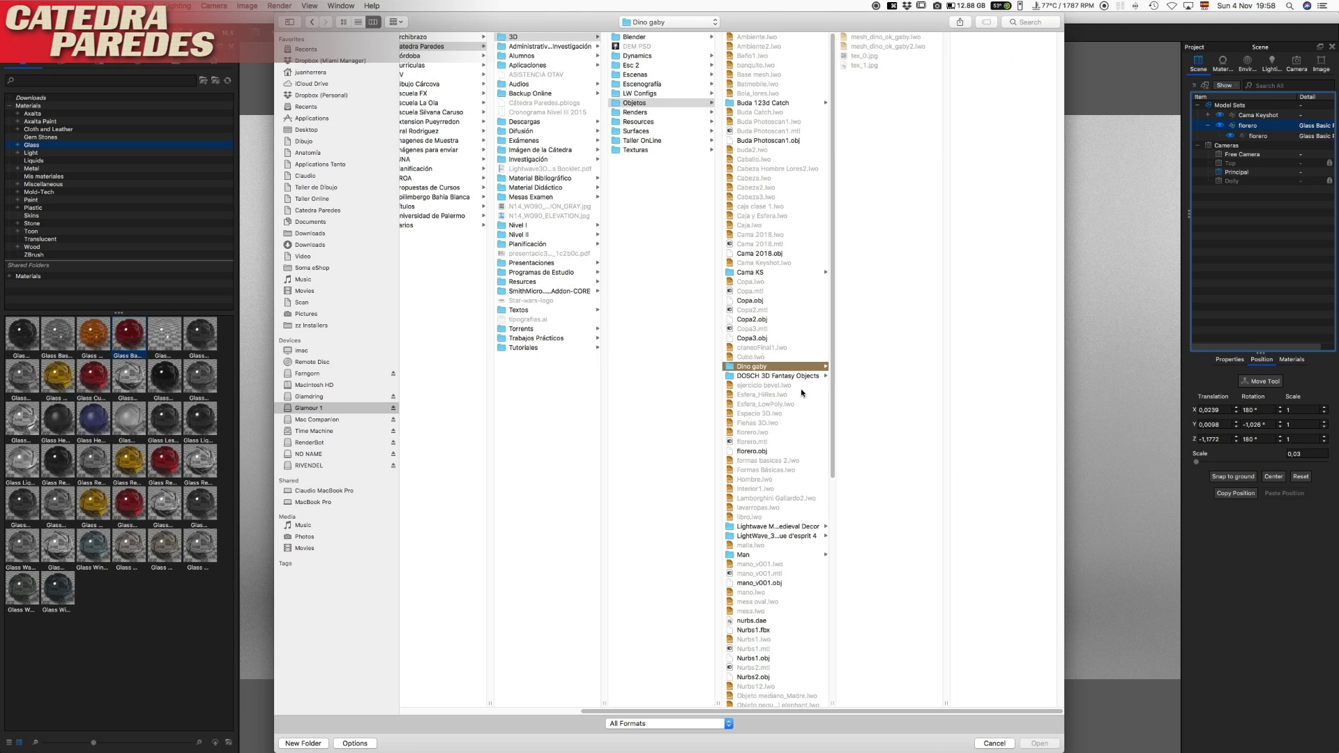
{"action": "left_click", "coordinate": [770, 376]}
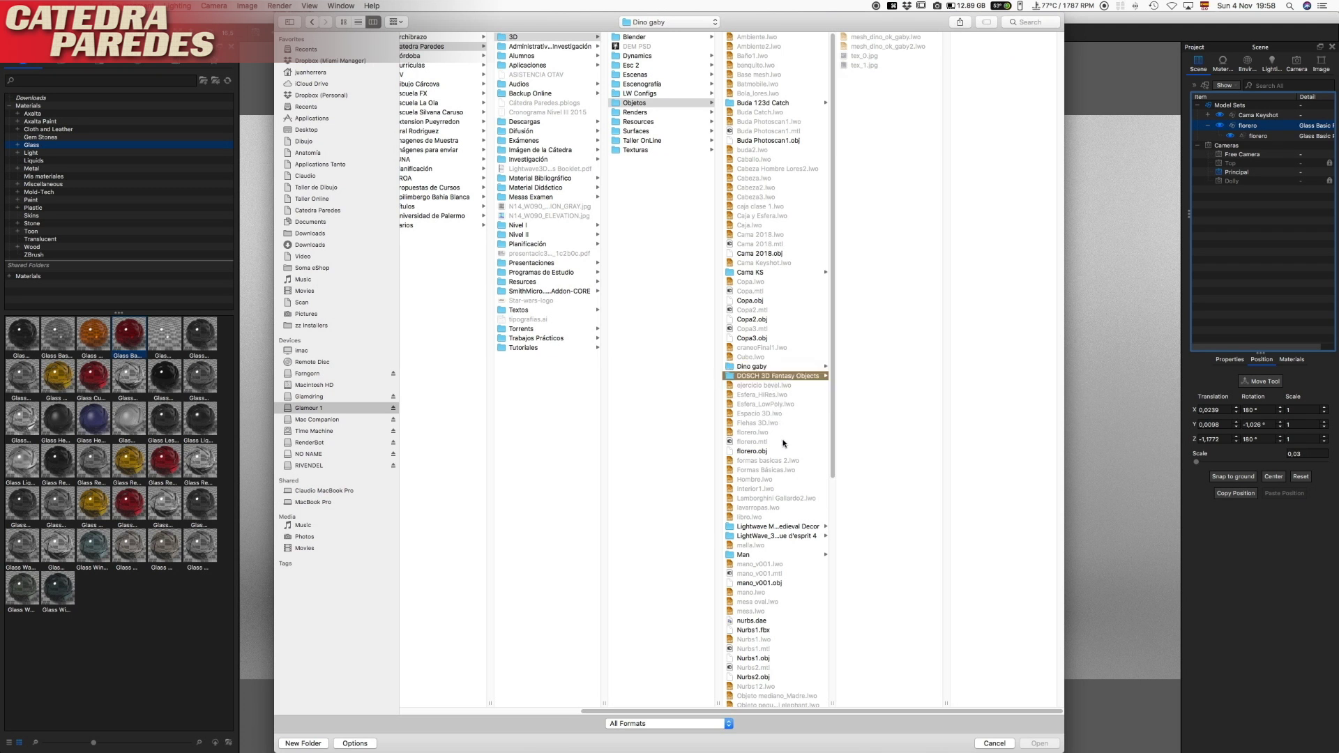
{"action": "left_click", "coordinate": [811, 536]}
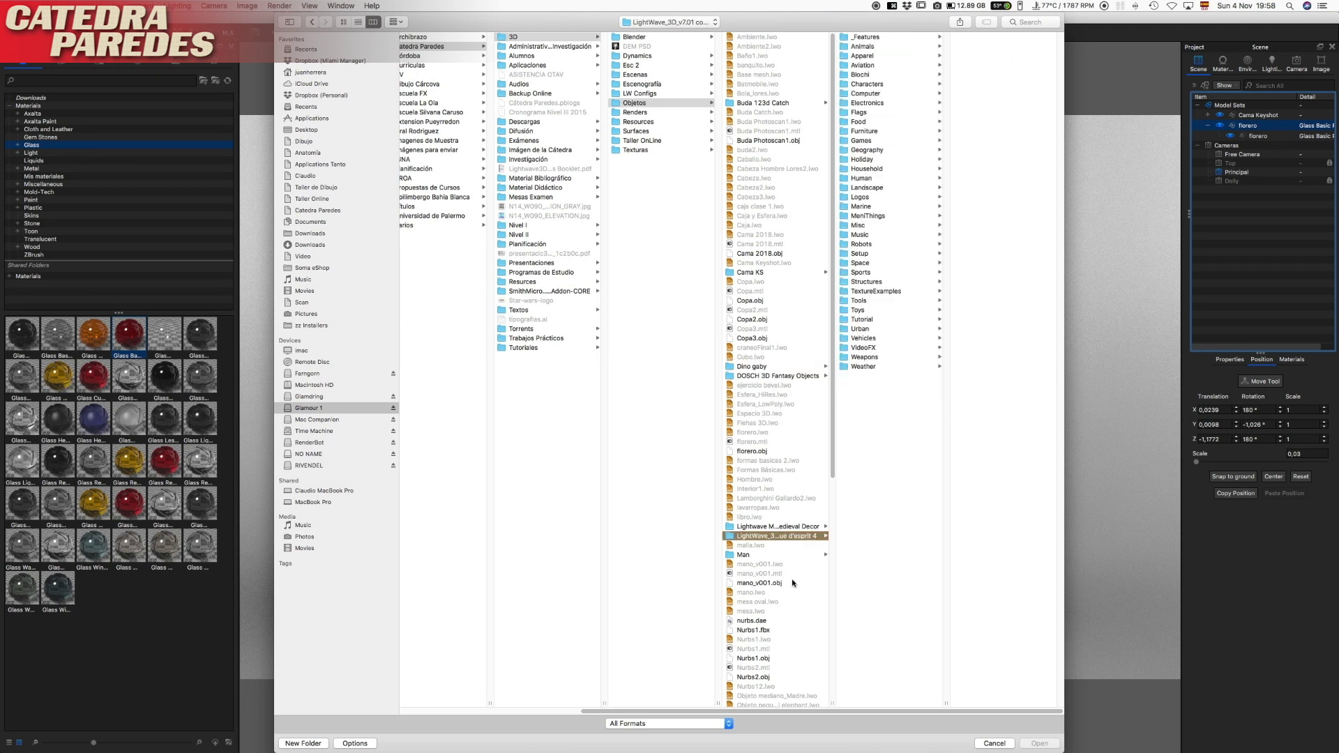
{"action": "left_click", "coordinate": [765, 556]}
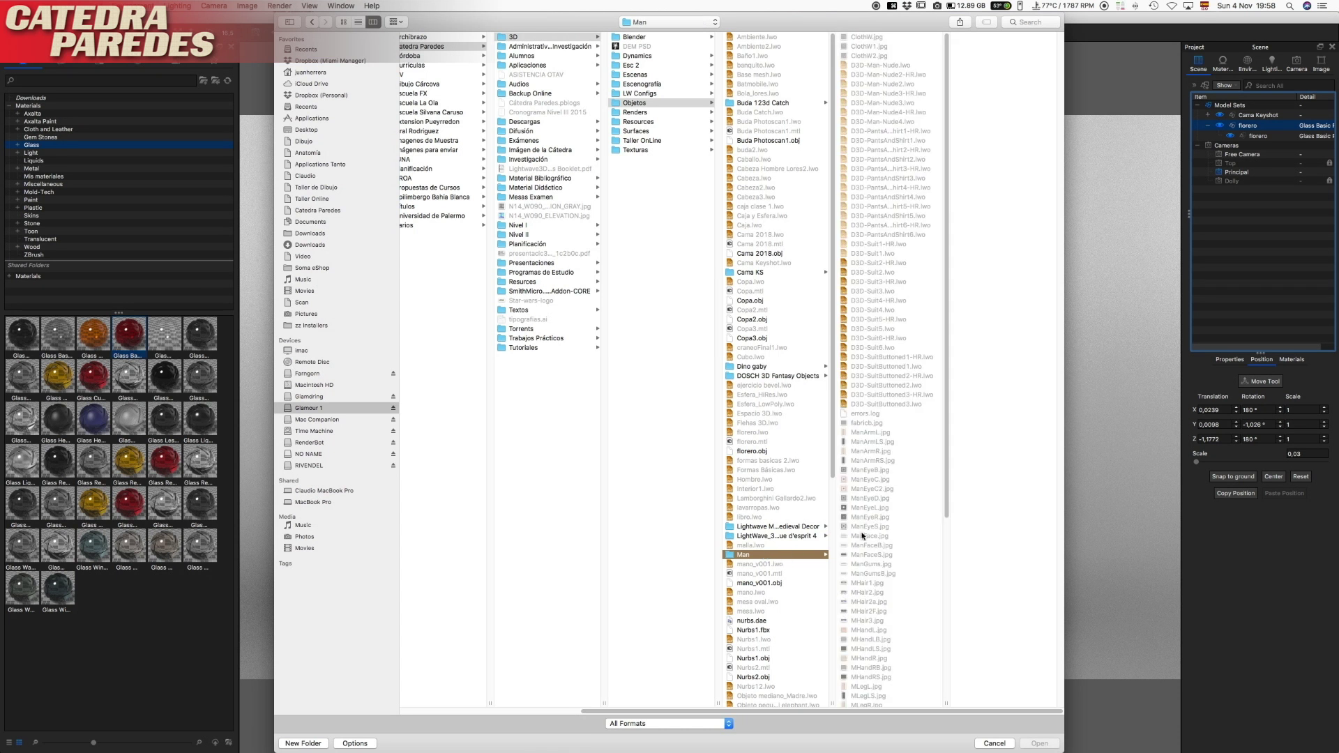
{"action": "left_click", "coordinate": [995, 744]}
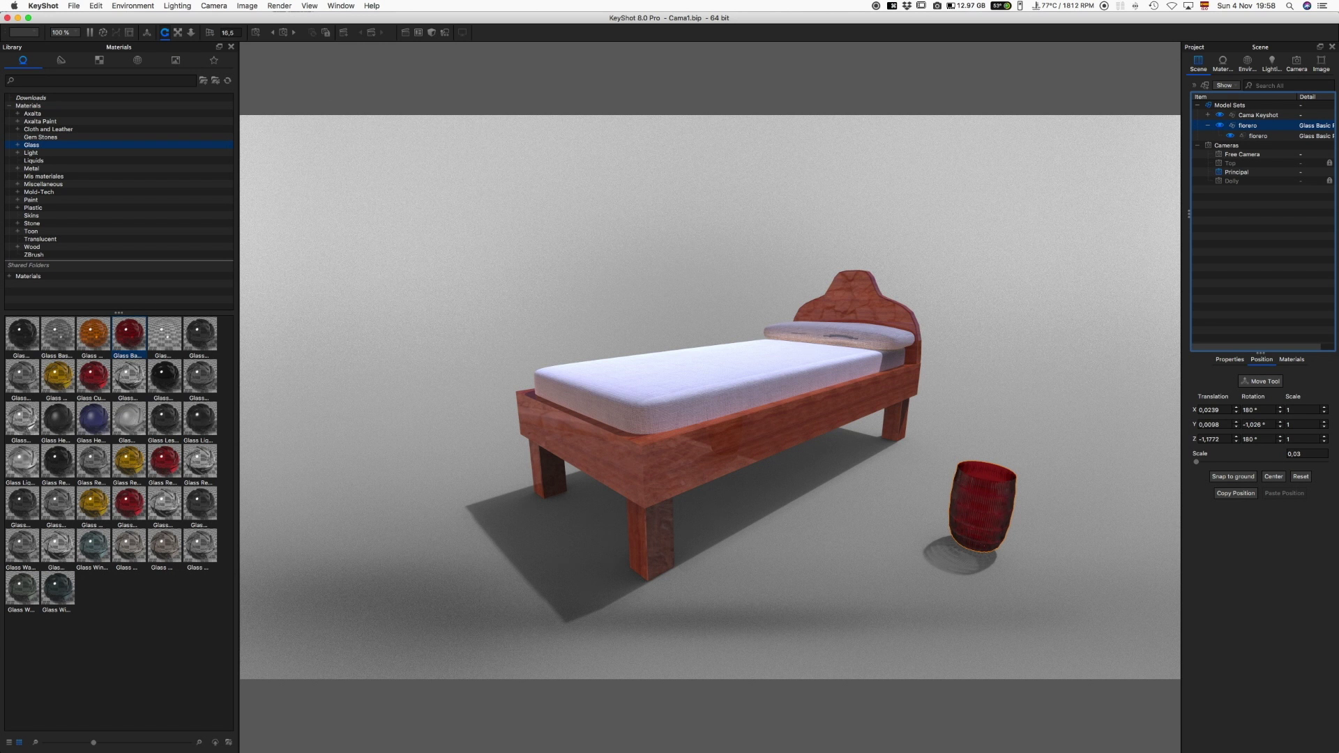
{"action": "left_click", "coordinate": [73, 6]}
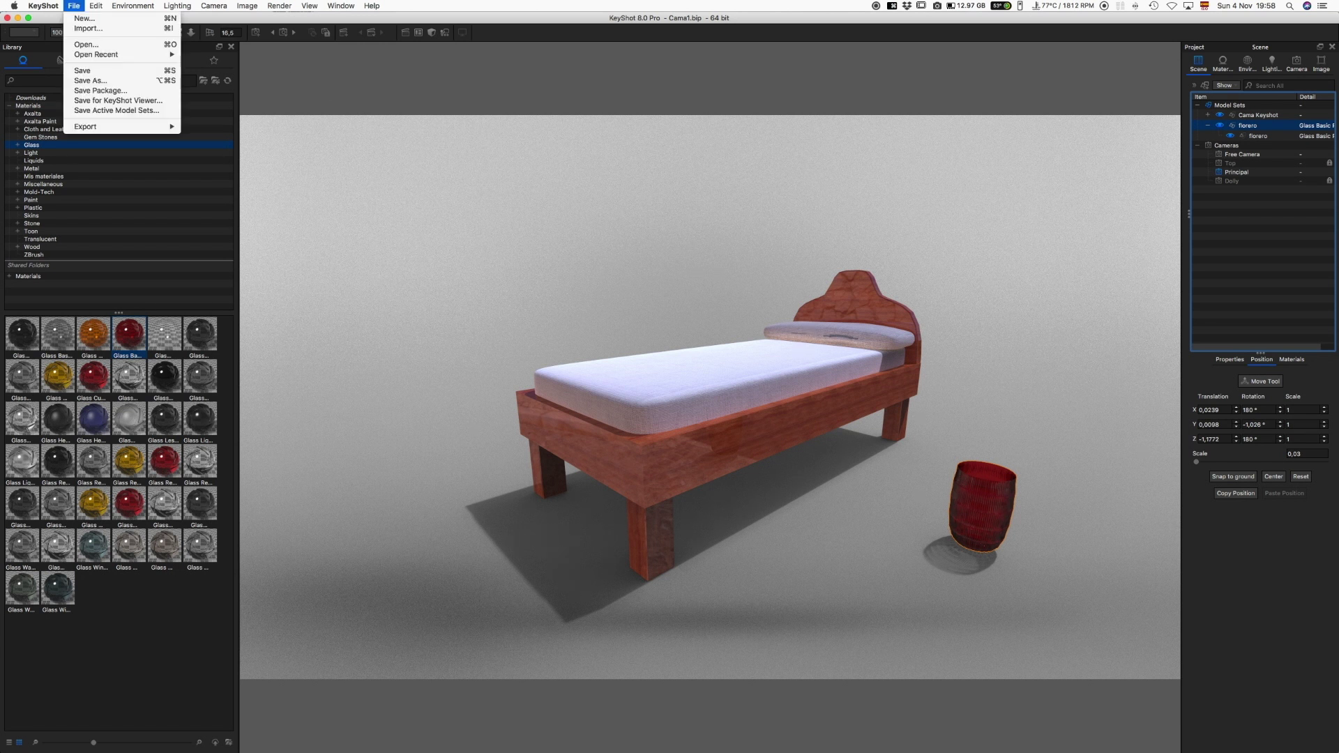
{"action": "left_click", "coordinate": [708, 255]}
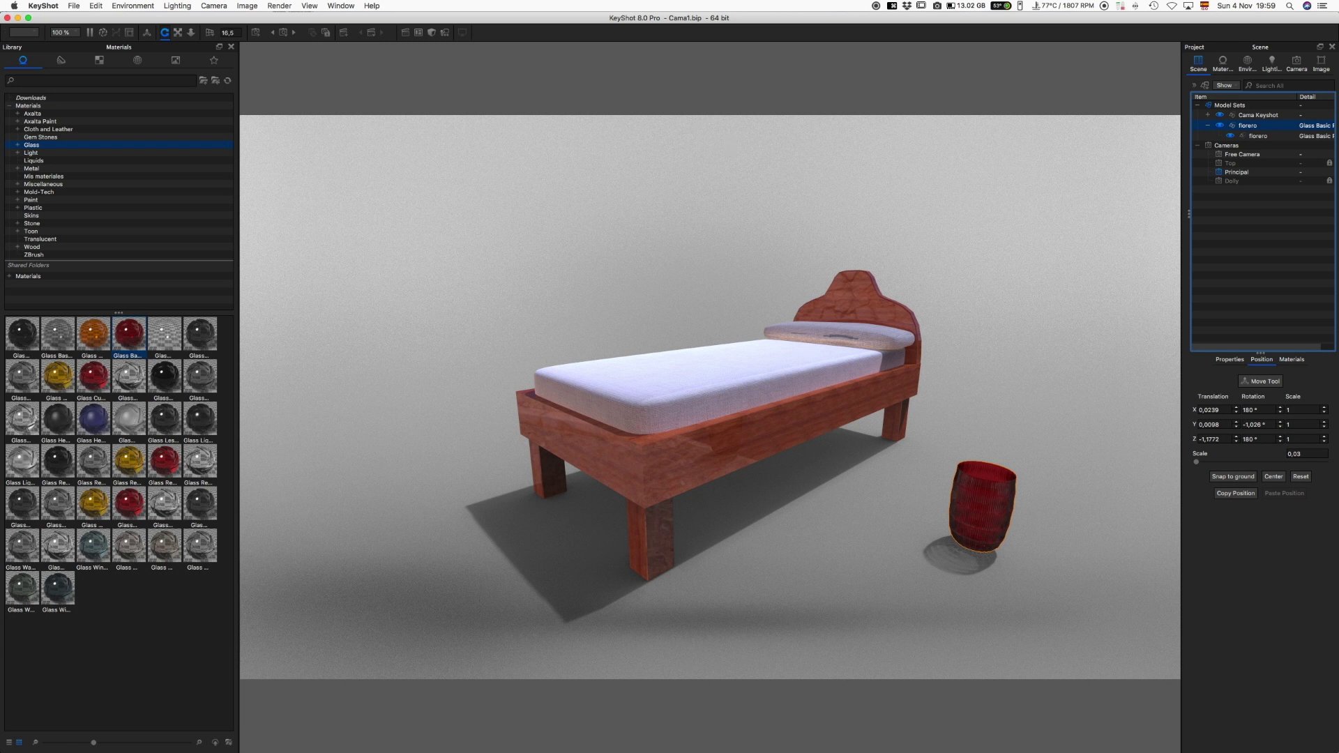
{"action": "left_click", "coordinate": [875, 6]}
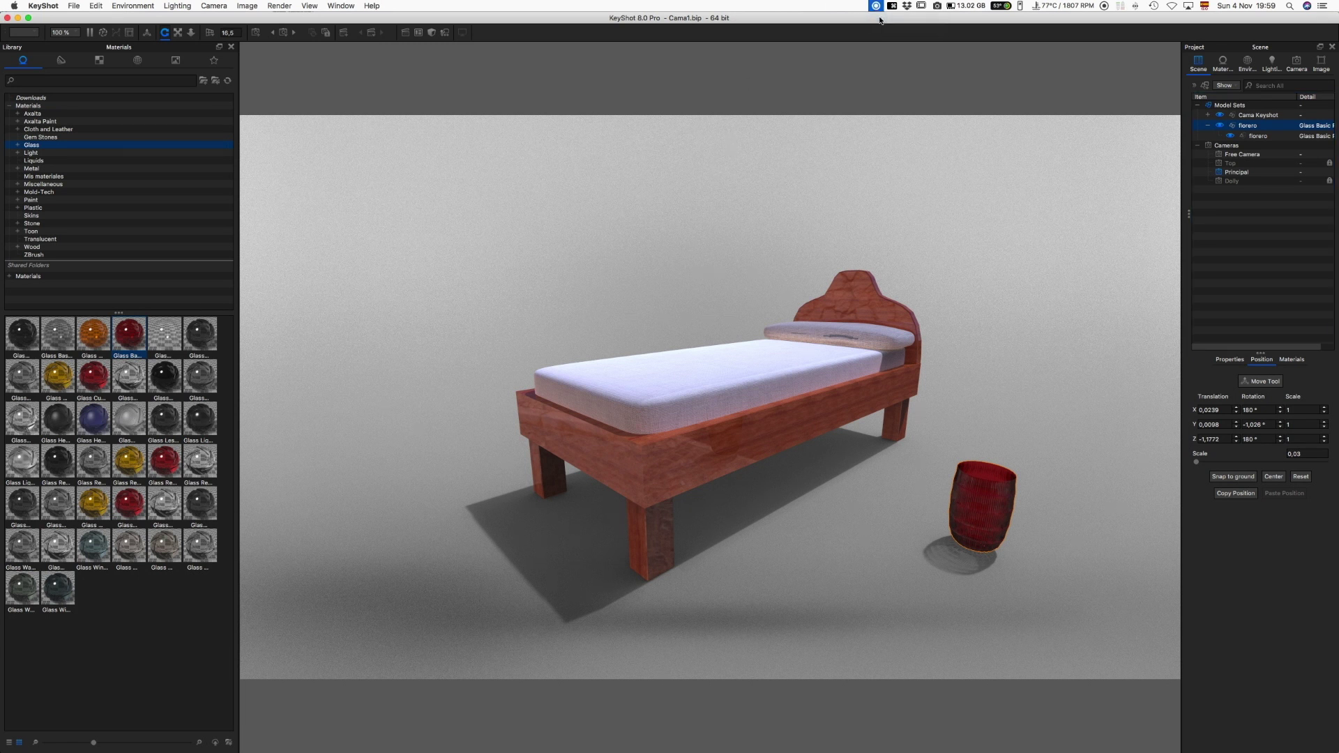